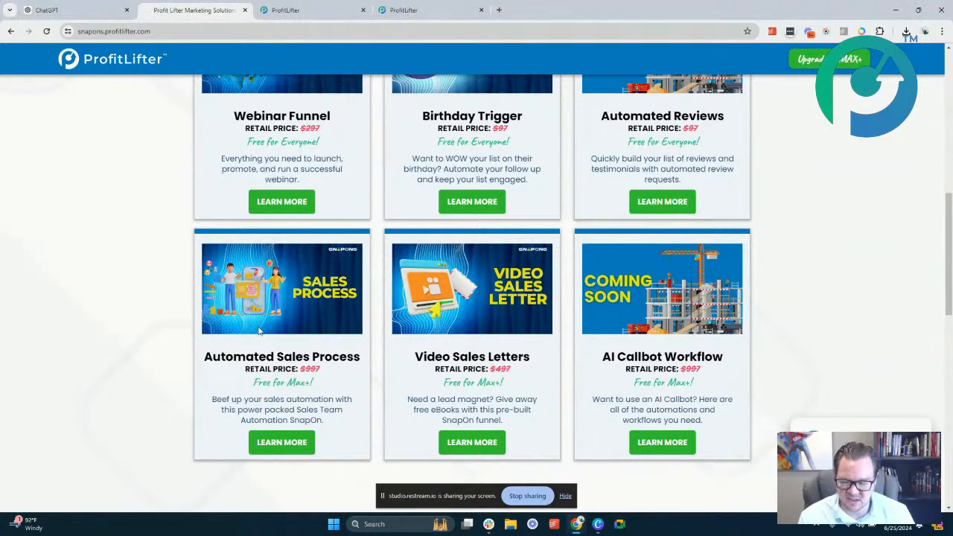
# Look over the SnapOns catalogue, examining the free-upgrades headline and the offer cards below it
pyautogui.scroll(2, 259, 331)
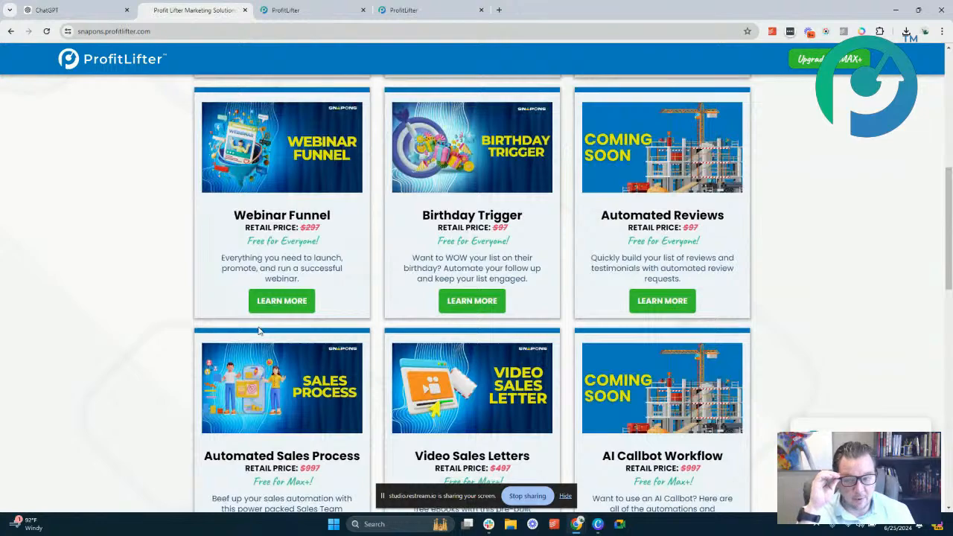
pyautogui.scroll(2, 259, 330)
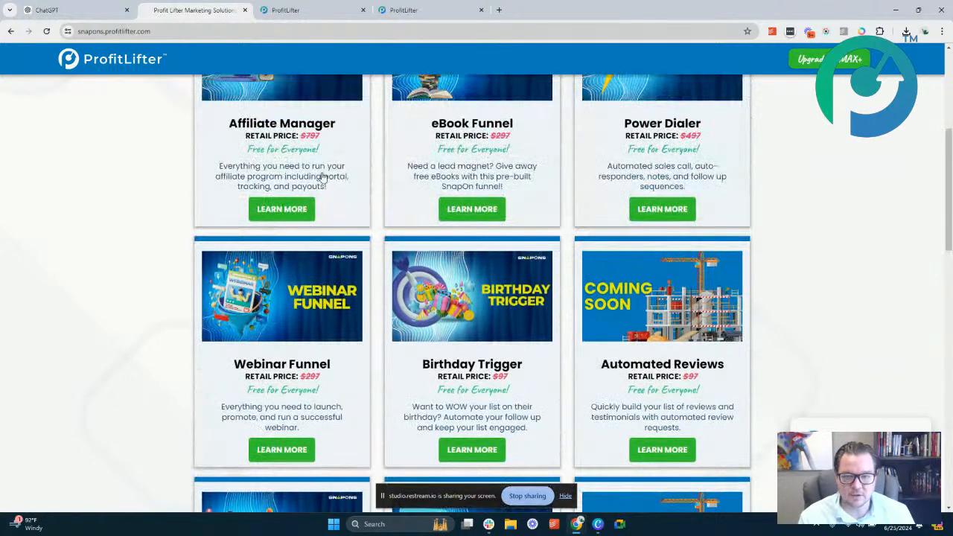
pyautogui.scroll(4, 323, 182)
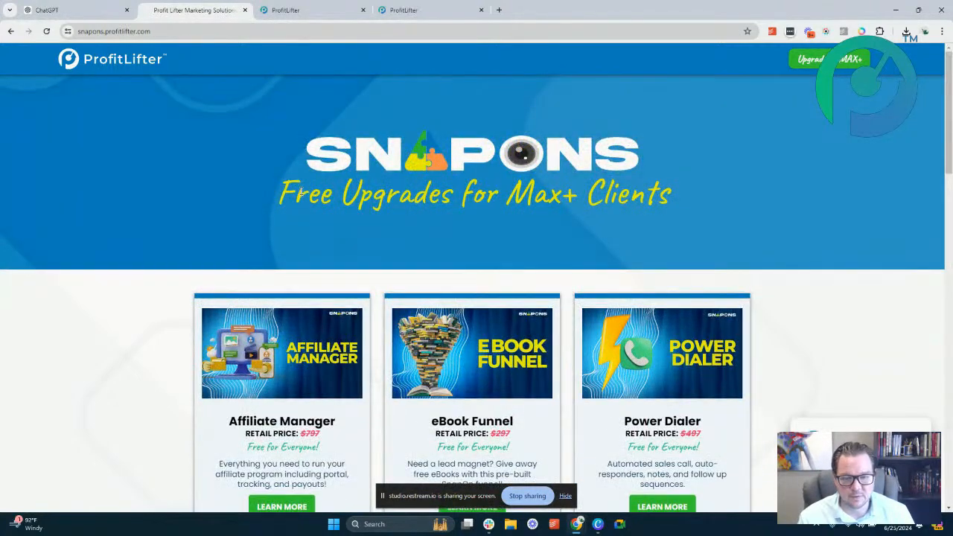
pyautogui.tripleClick(302, 199)
pyautogui.click(335, 201)
pyautogui.scroll(-4, 336, 195)
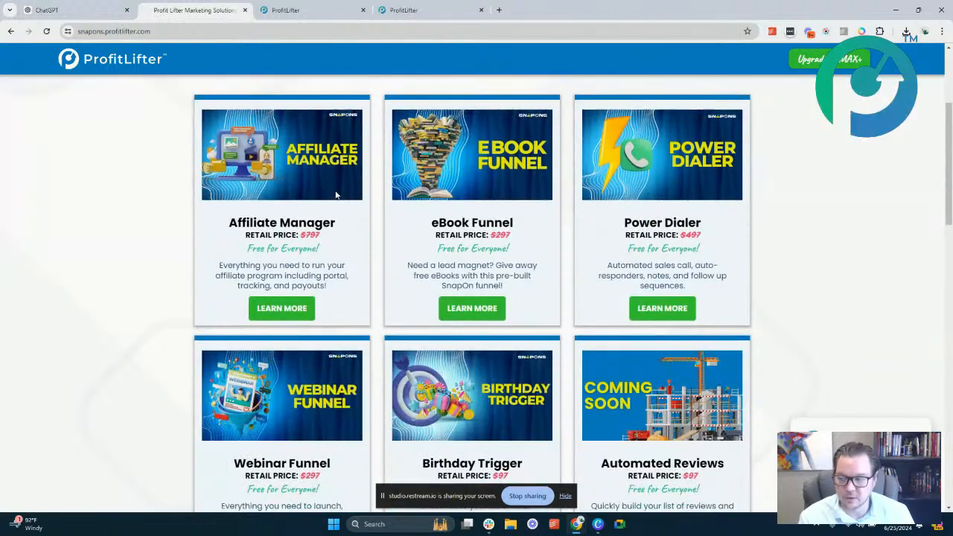
pyautogui.scroll(-3, 355, 311)
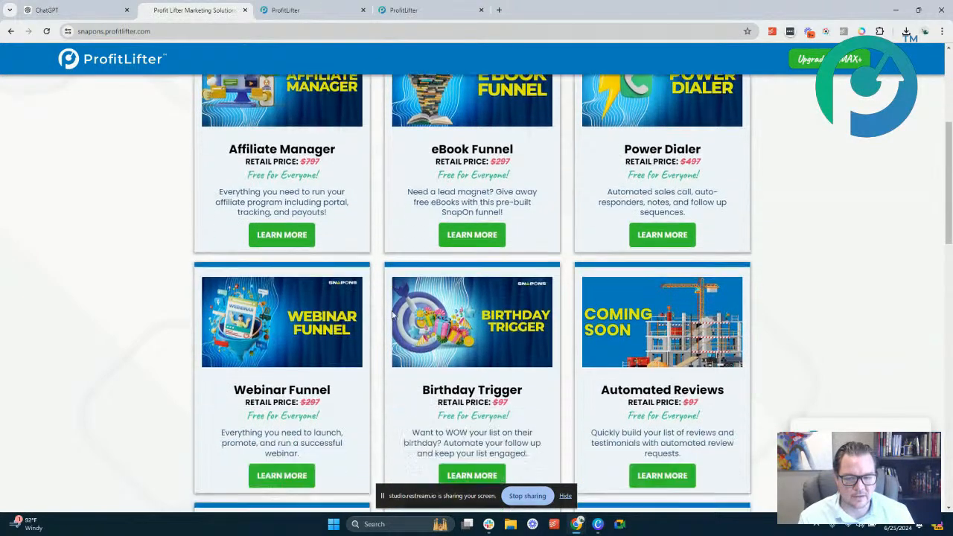
pyautogui.scroll(4, 383, 295)
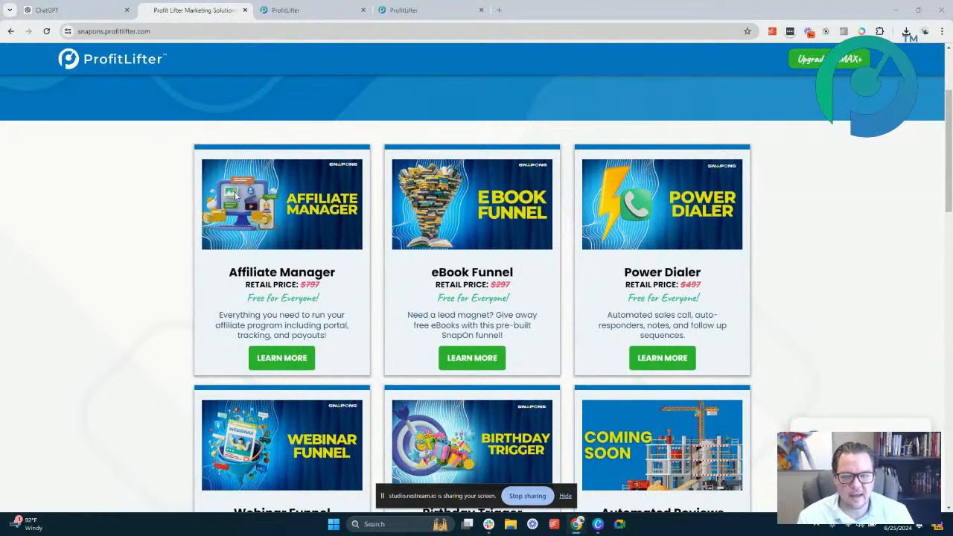
# Switch to the ProfitLifter app, leave the Click & Play Sales Automation workflow folder, and view the opportunities board's stages
pyautogui.click(326, 12)
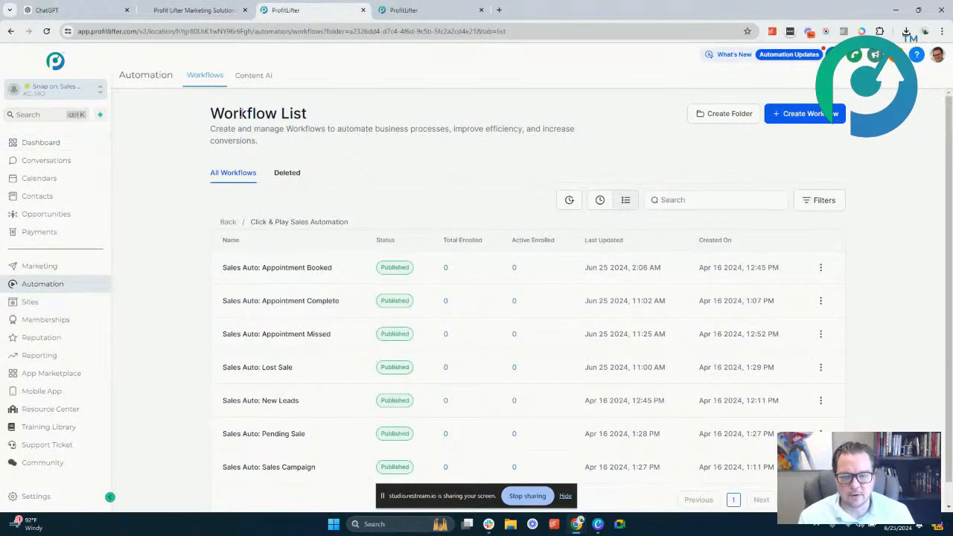
pyautogui.click(228, 222)
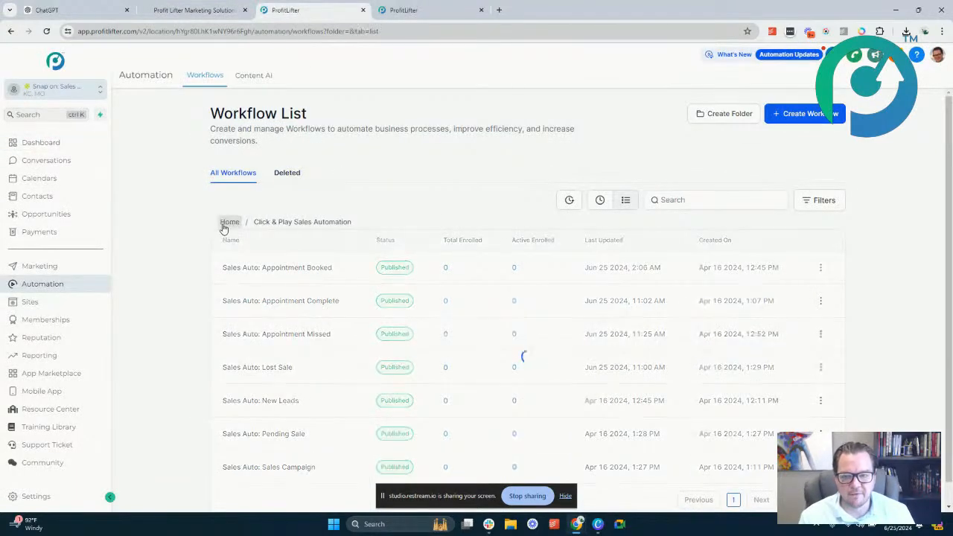
pyautogui.click(62, 217)
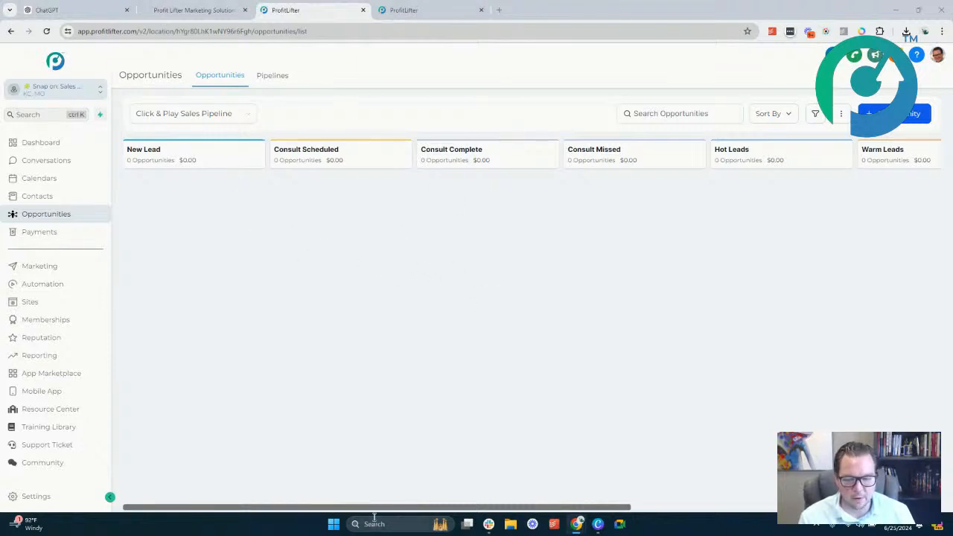
pyautogui.moveTo(371, 507); pyautogui.dragTo(265, 425)
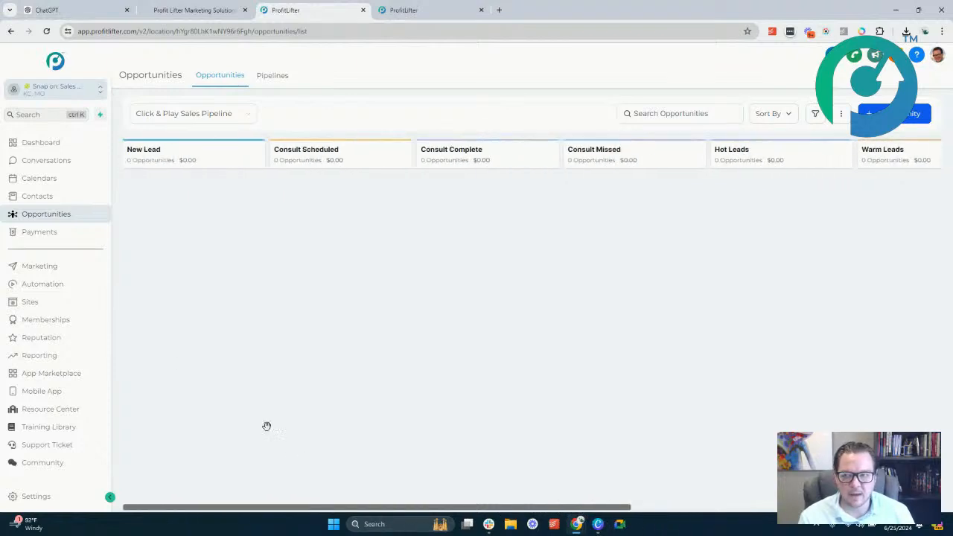
# Check the list of pipelines, then return to the Click & Play Sales Pipeline board and examine its stages
pyautogui.click(270, 80)
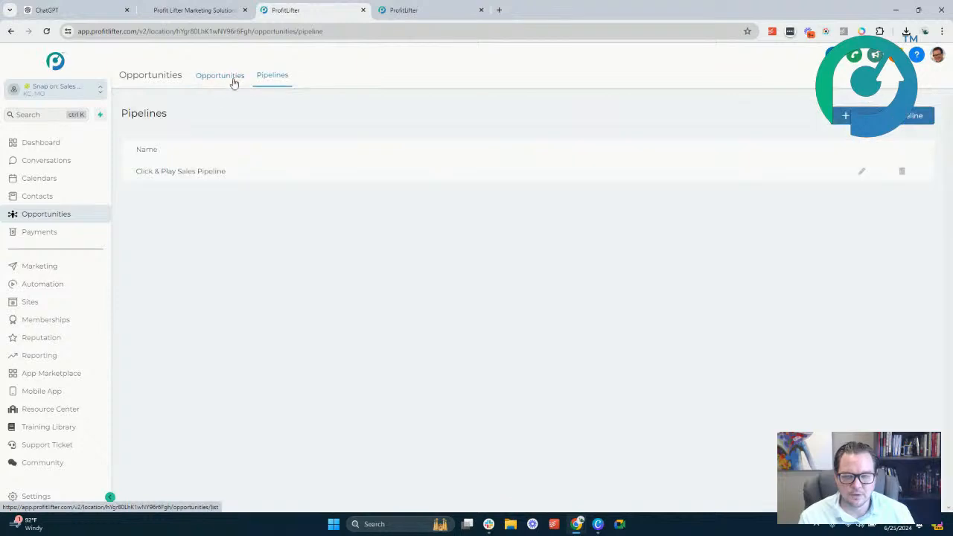
pyautogui.click(217, 89)
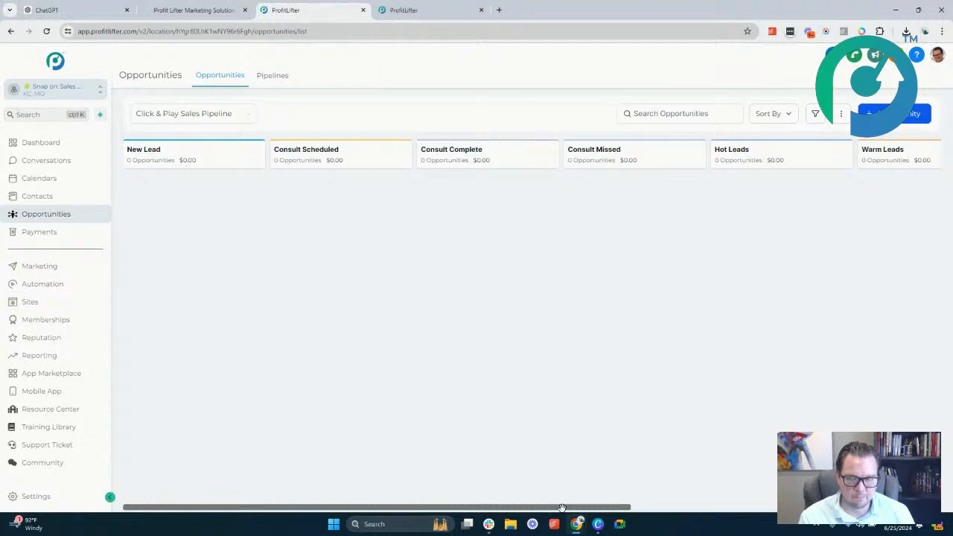
pyautogui.moveTo(563, 508); pyautogui.dragTo(523, 420)
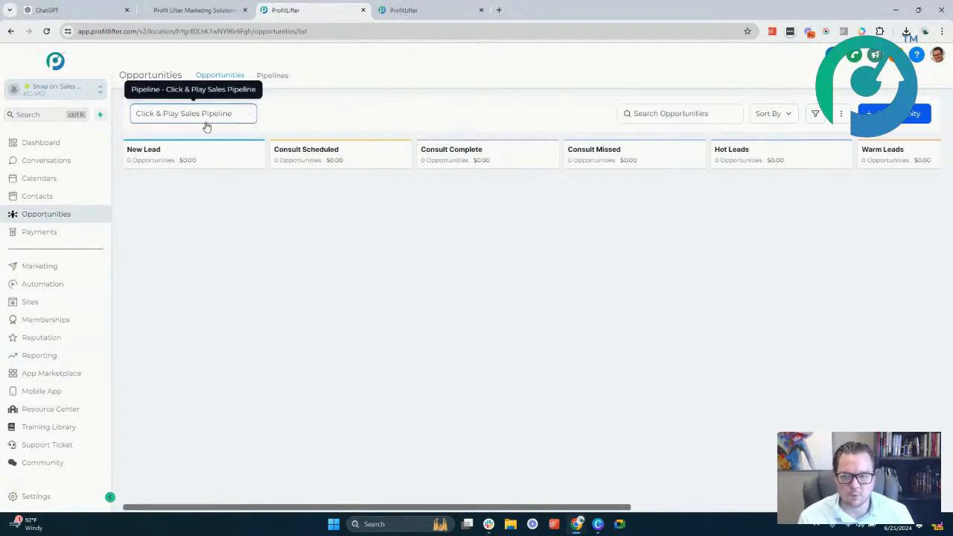
# Reload the opportunities board, then leave the Sales Auto: Appointment Missed workflow in the other ProfitLifter page and open the board there
pyautogui.click(49, 59)
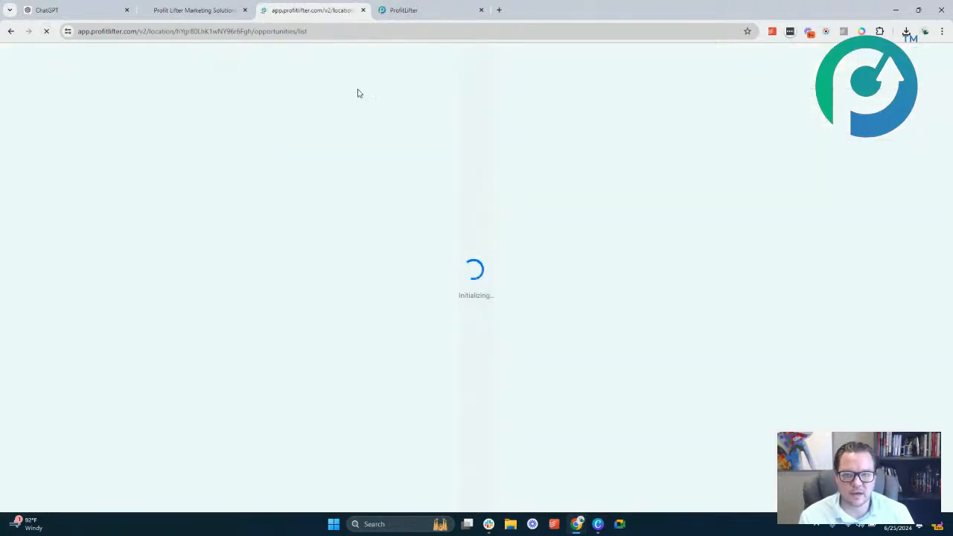
pyautogui.click(441, 14)
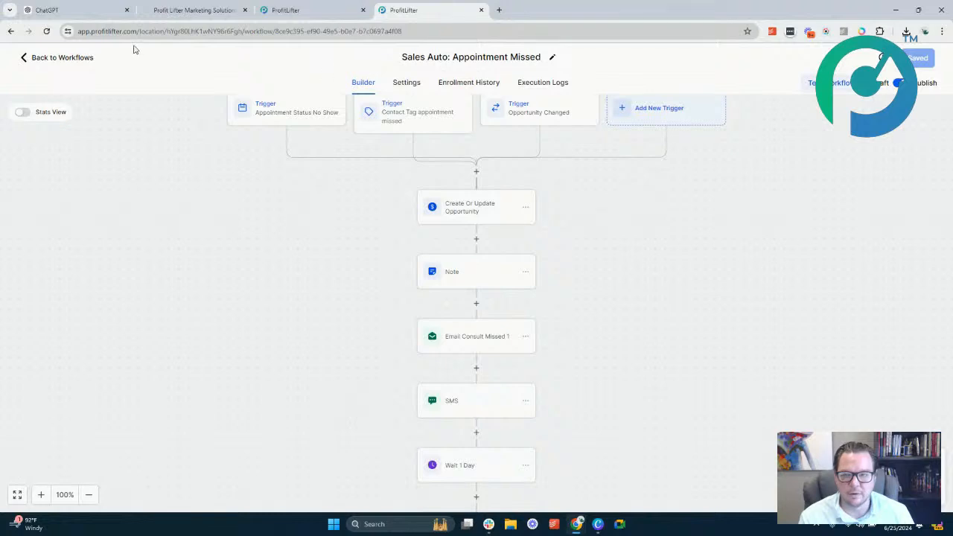
pyautogui.click(63, 58)
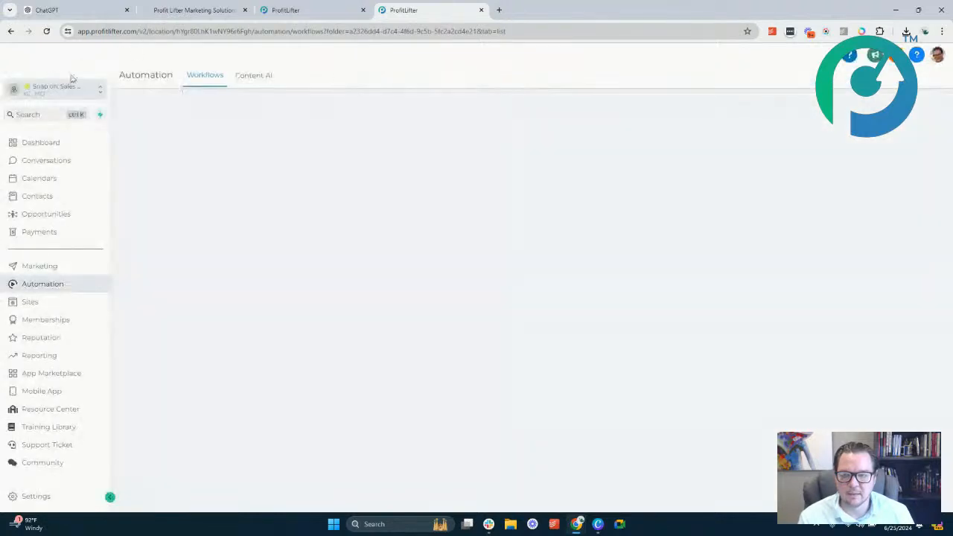
pyautogui.click(59, 218)
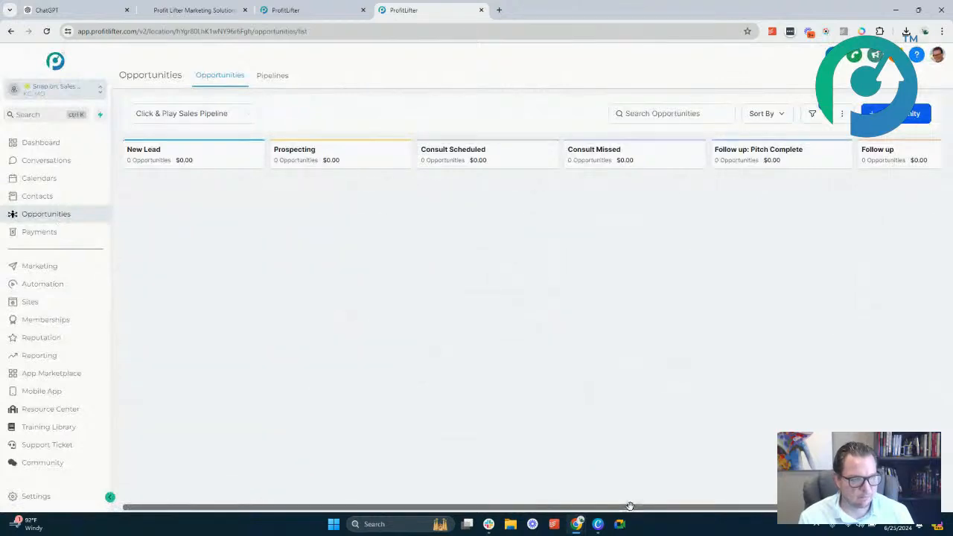
pyautogui.moveTo(630, 506)
pyautogui.mouseDown()
pyautogui.moveTo(689, 506)
pyautogui.moveTo(625, 506)
pyautogui.mouseUp()
# Return to the reloaded opportunities board and examine the Click & Play Sales Pipeline stages from end to end
pyautogui.click(316, 6)
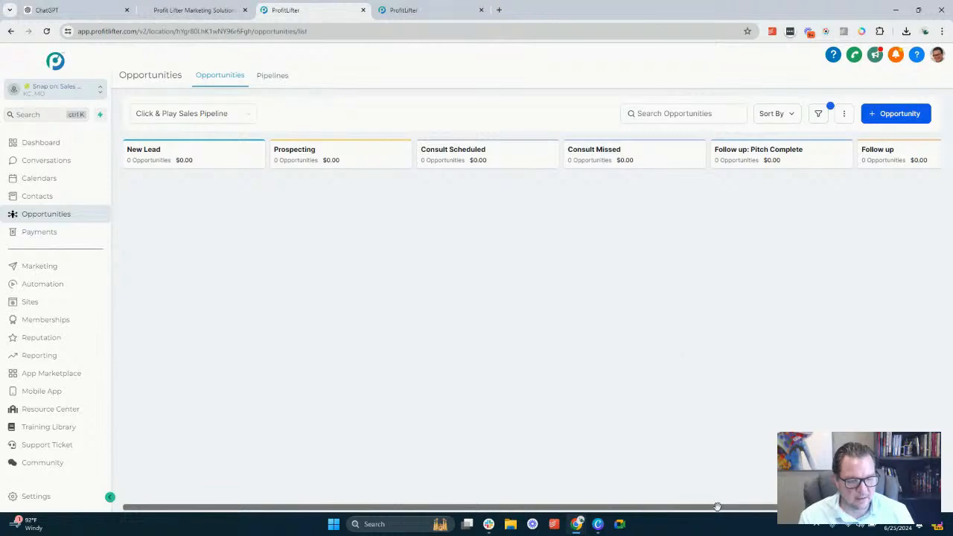
pyautogui.moveTo(712, 506); pyautogui.dragTo(692, 488)
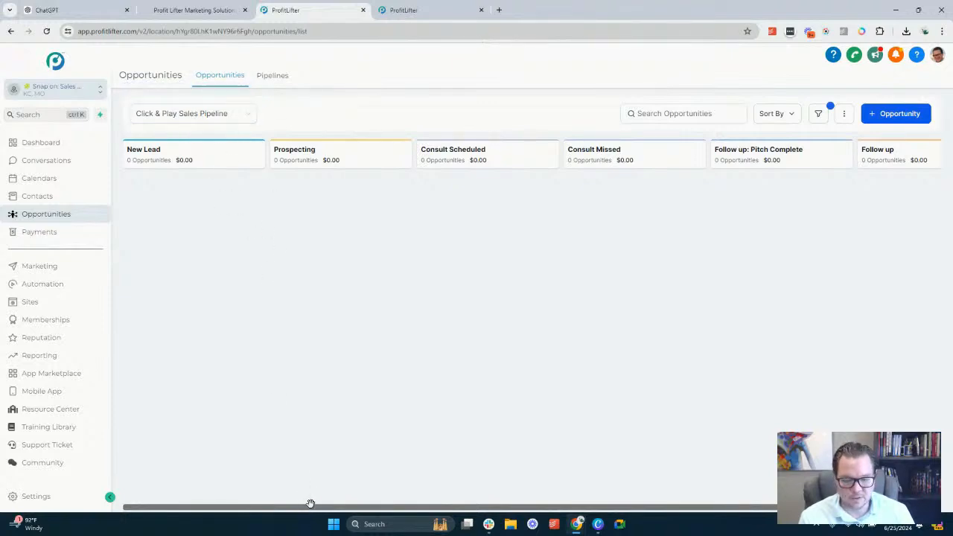
pyautogui.moveTo(310, 504)
pyautogui.mouseDown()
pyautogui.moveTo(355, 511)
pyautogui.moveTo(302, 494)
pyautogui.mouseUp()
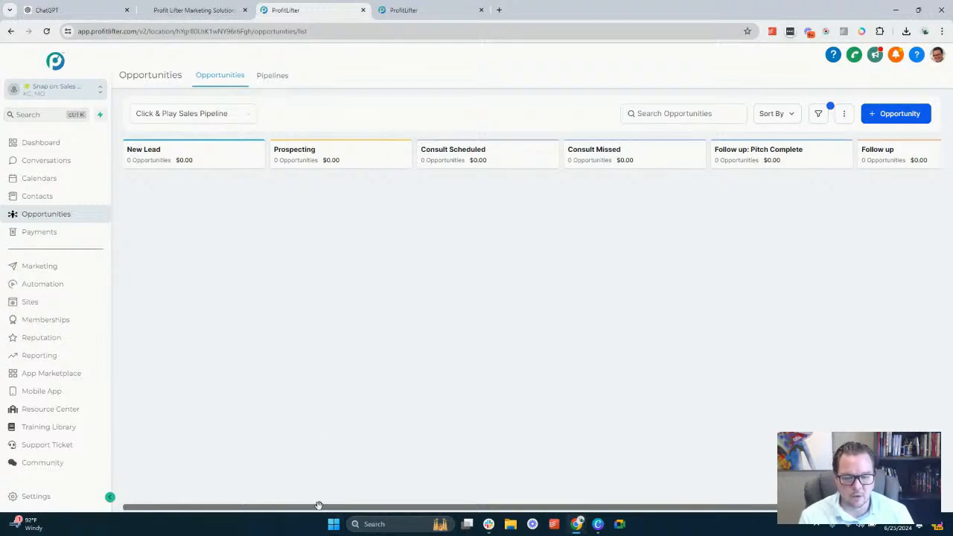
pyautogui.moveTo(316, 507); pyautogui.dragTo(262, 485)
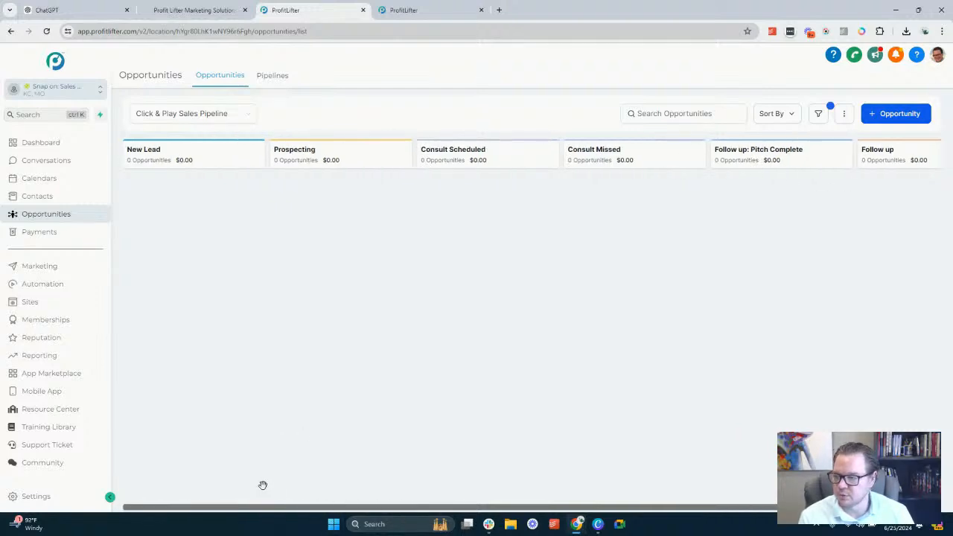
# Switch back to the SnapOns catalogue and examine the Affiliate Manager offer's name and retail price
pyautogui.click(192, 10)
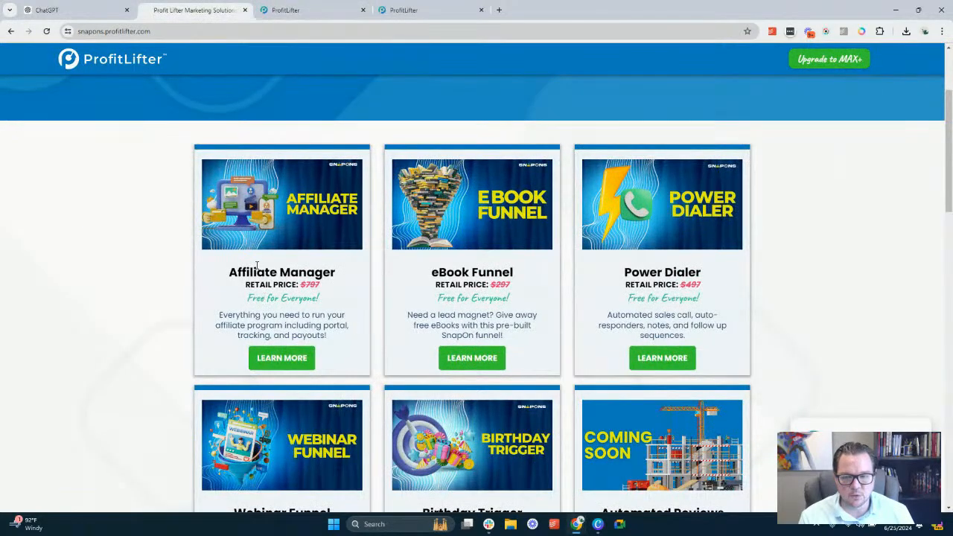
pyautogui.moveTo(255, 274); pyautogui.dragTo(328, 273)
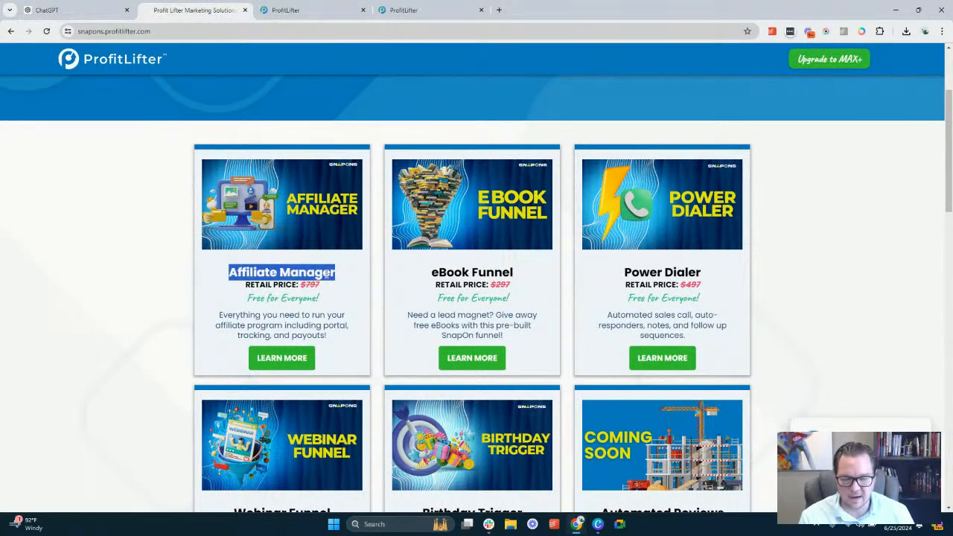
pyautogui.tripleClick(327, 274)
pyautogui.click(318, 273)
pyautogui.tripleClick(318, 272)
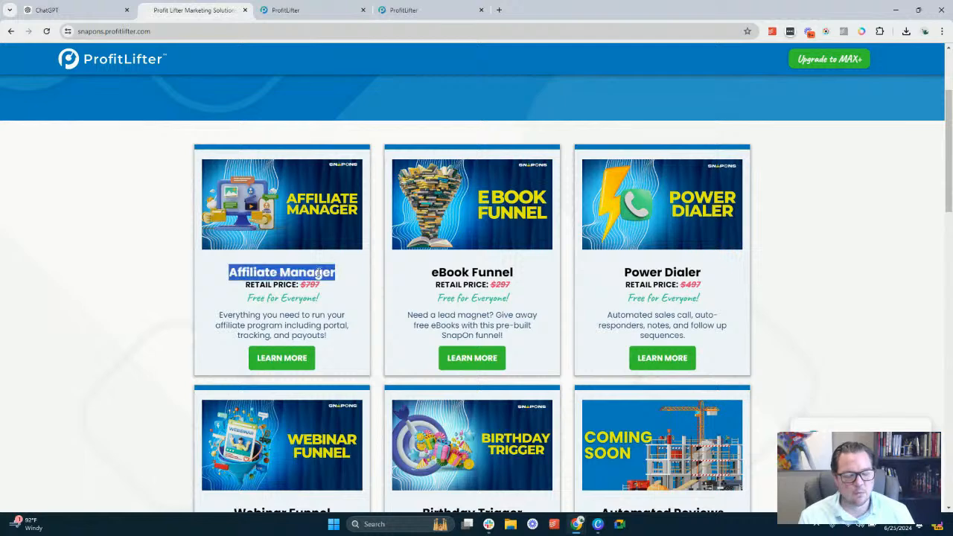
pyautogui.doubleClick(249, 285)
pyautogui.click(250, 285)
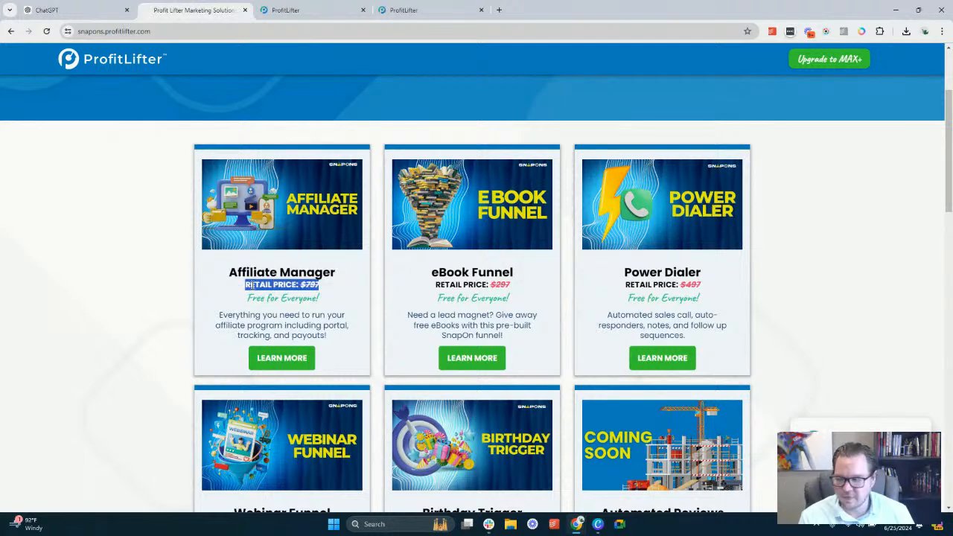
pyautogui.click(252, 286)
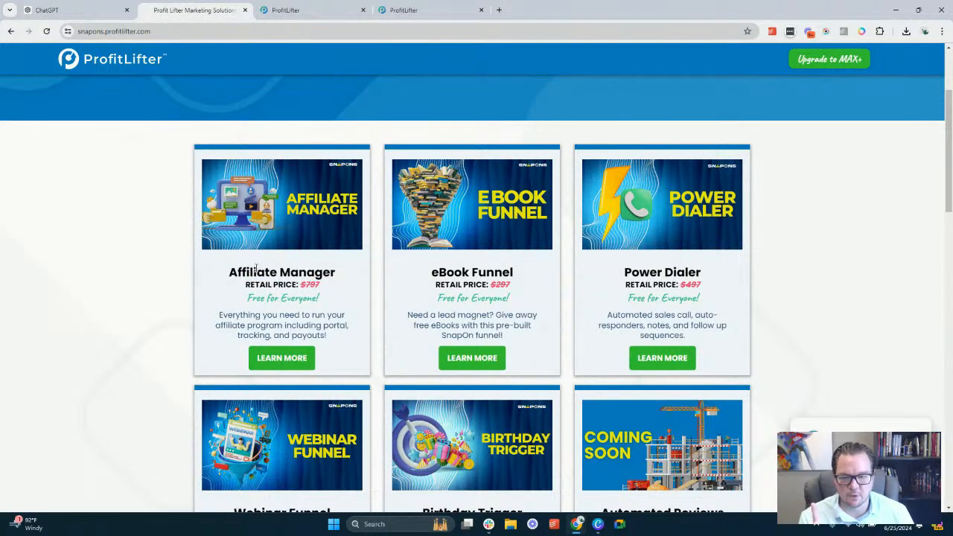
pyautogui.tripleClick(257, 273)
pyautogui.click(243, 268)
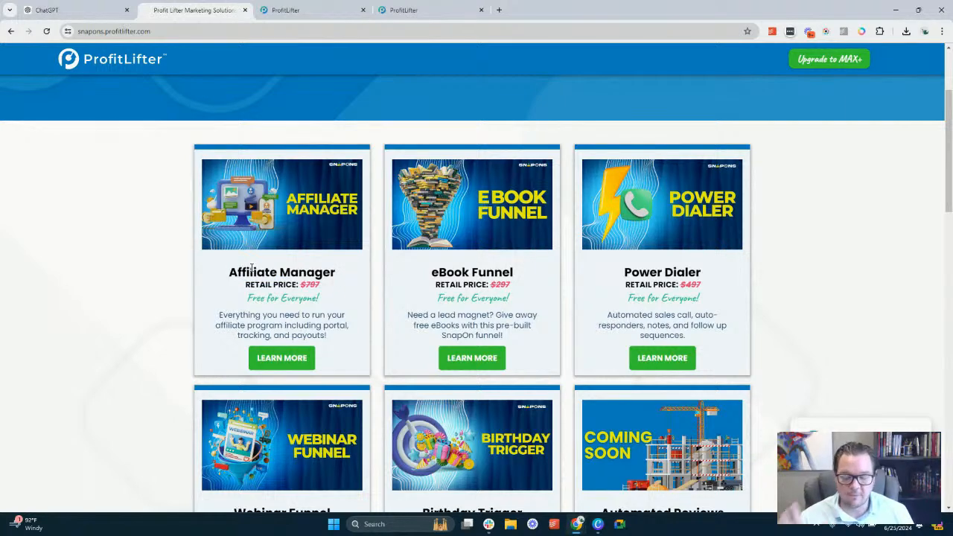
pyautogui.tripleClick(262, 269)
pyautogui.moveTo(334, 273); pyautogui.dragTo(329, 290)
pyautogui.click(328, 276)
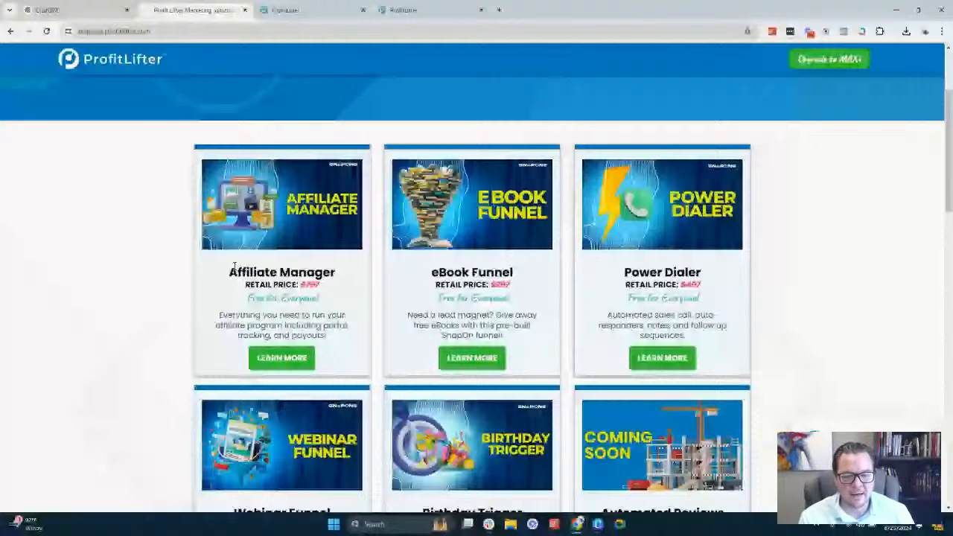
# Examine the Webinar Funnel offer in the second row of the SnapOns catalogue
pyautogui.scroll(-1, 375, 265)
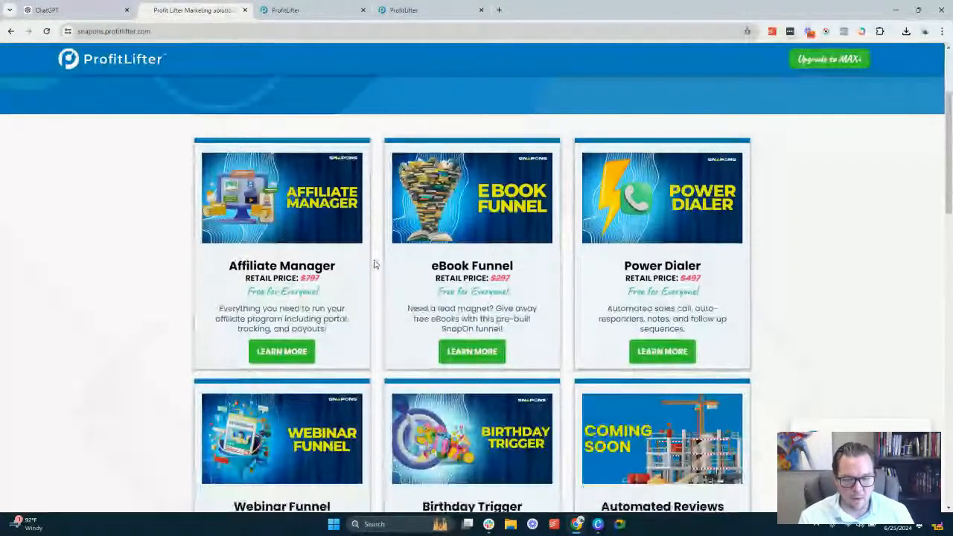
pyautogui.scroll(-2, 375, 264)
pyautogui.scroll(-1, 356, 274)
pyautogui.moveTo(234, 315); pyautogui.dragTo(342, 376)
pyautogui.click(249, 311)
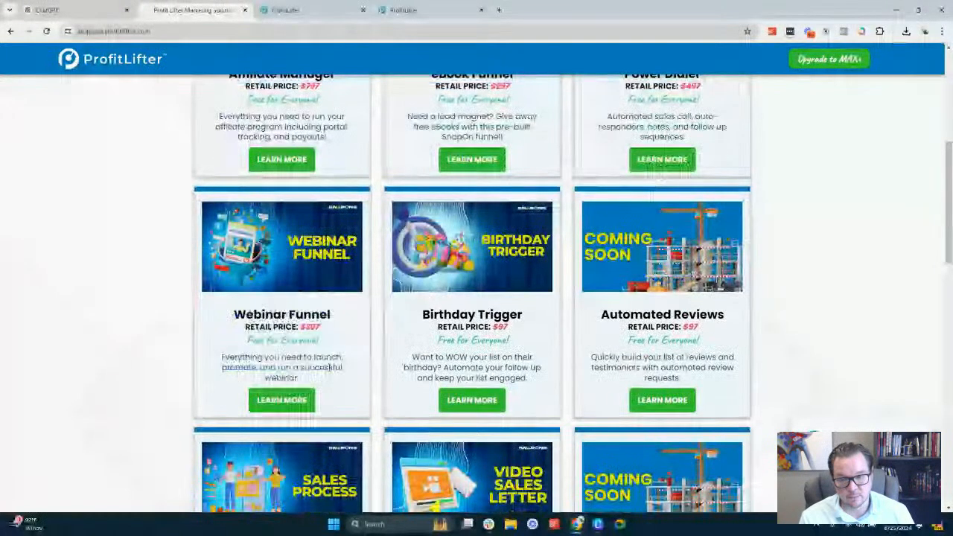
pyautogui.tripleClick(249, 312)
pyautogui.click(251, 312)
# Review the SnapOns offers through Automated Sales Process and return to the headline about free upgrades for Max+ clients
pyautogui.scroll(5, 345, 257)
pyautogui.scroll(-1, 333, 151)
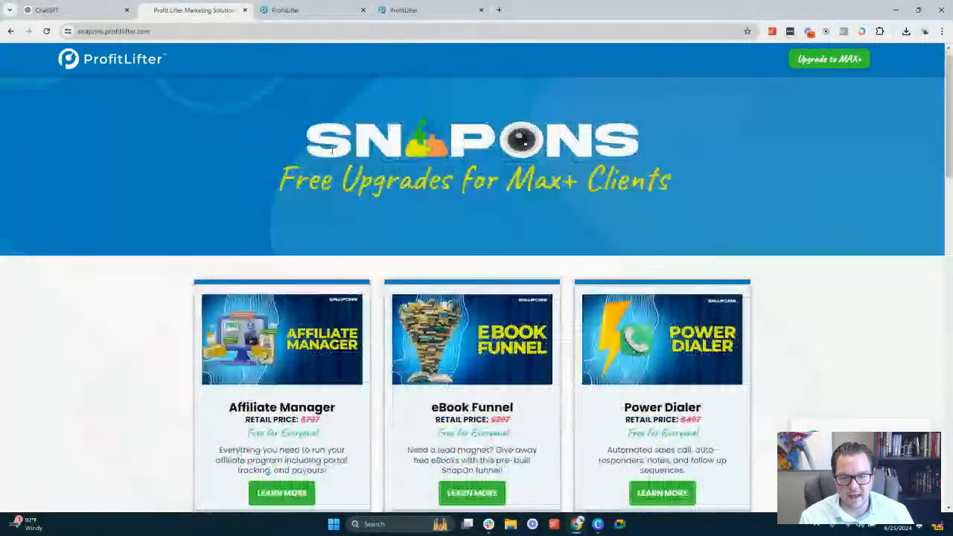
pyautogui.scroll(-2, 415, 237)
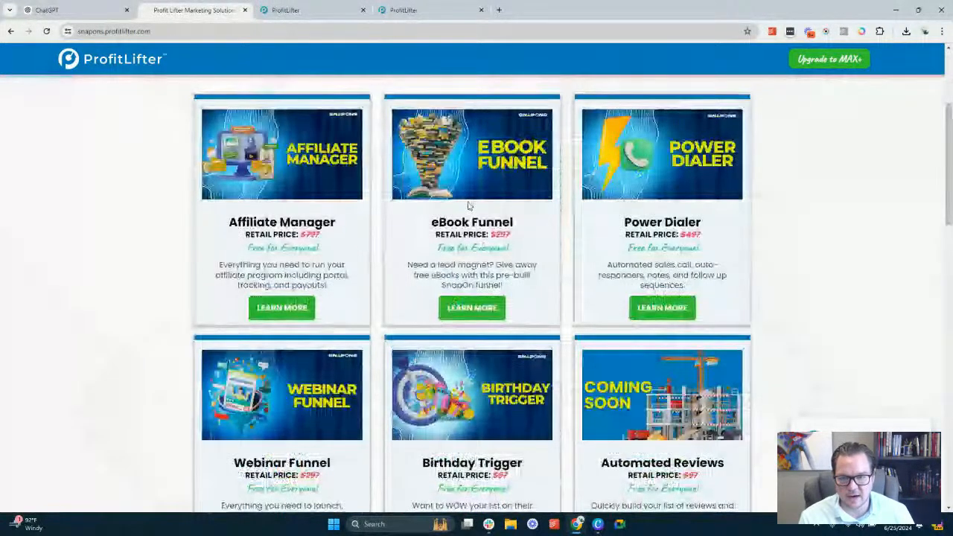
pyautogui.scroll(-1, 437, 322)
pyautogui.scroll(-2, 437, 321)
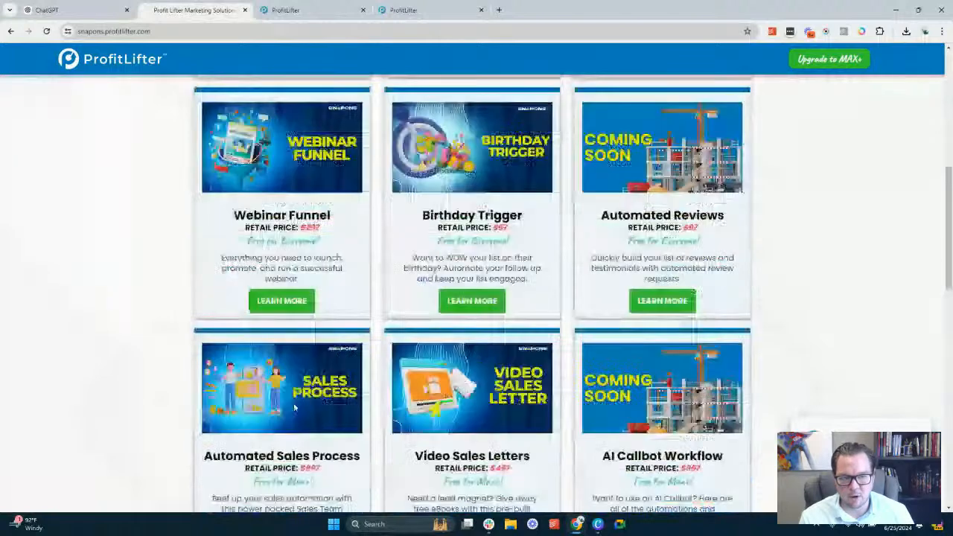
pyautogui.scroll(6, 298, 398)
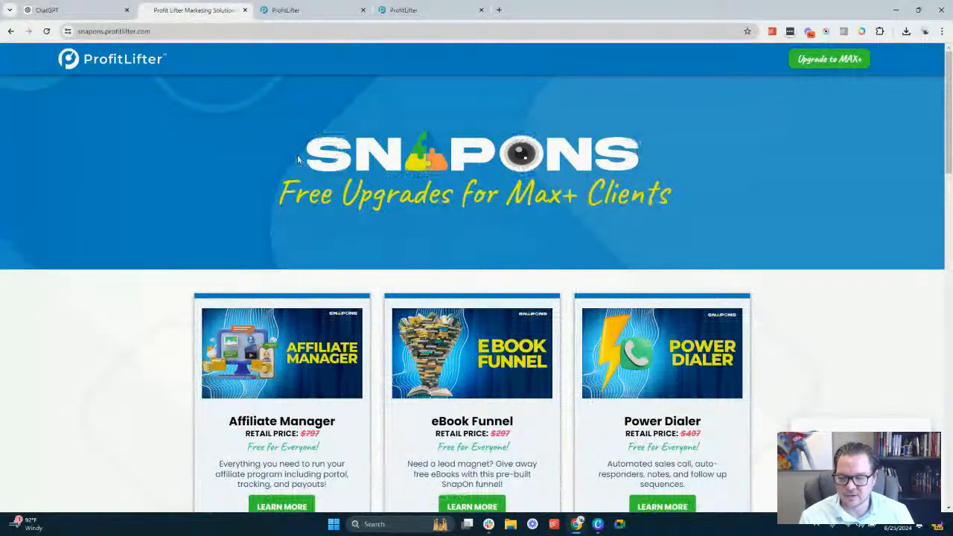
pyautogui.tripleClick(610, 198)
pyautogui.click(552, 210)
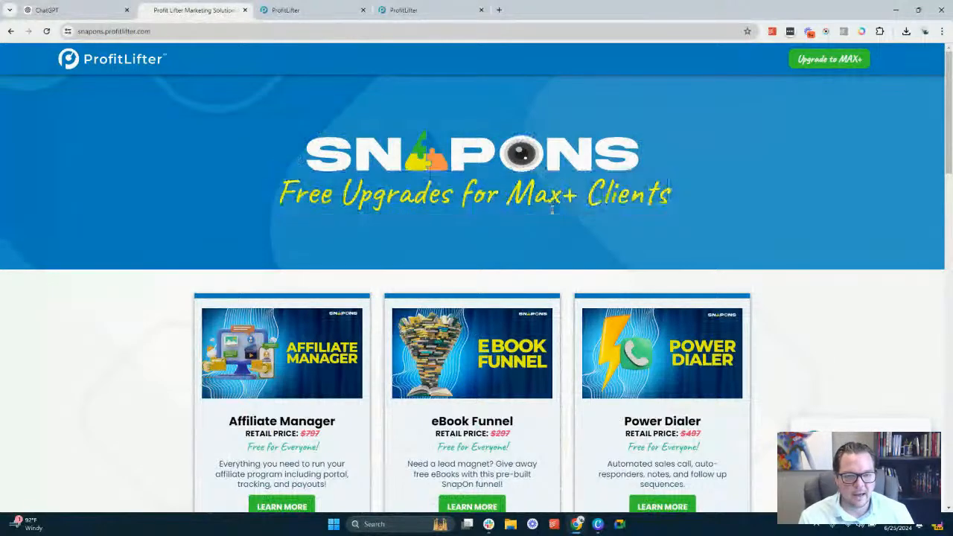
# Review the SnapOns catalogue down to the Marketing & Advertising SnapOns section and return to the headline
pyautogui.scroll(-5, 494, 230)
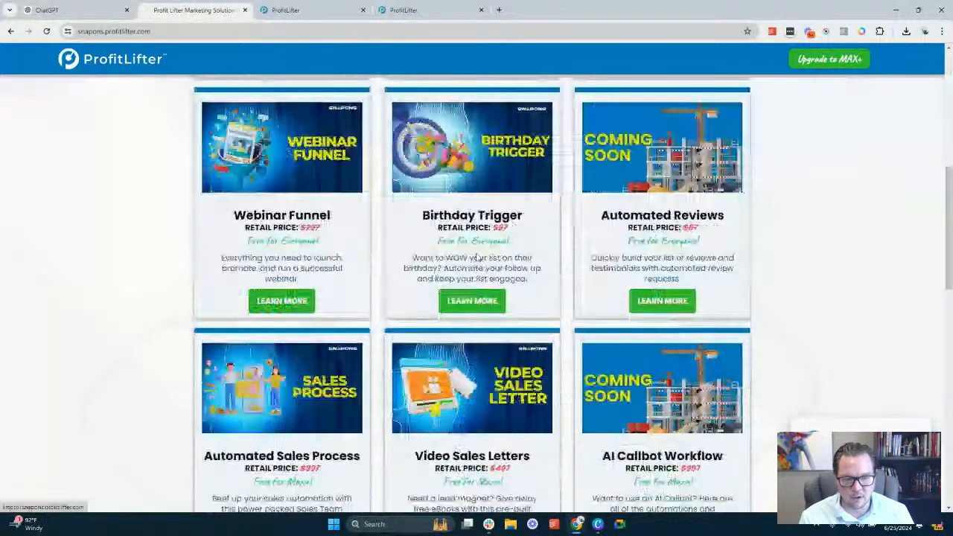
pyautogui.scroll(-5, 469, 268)
pyautogui.scroll(2, 447, 287)
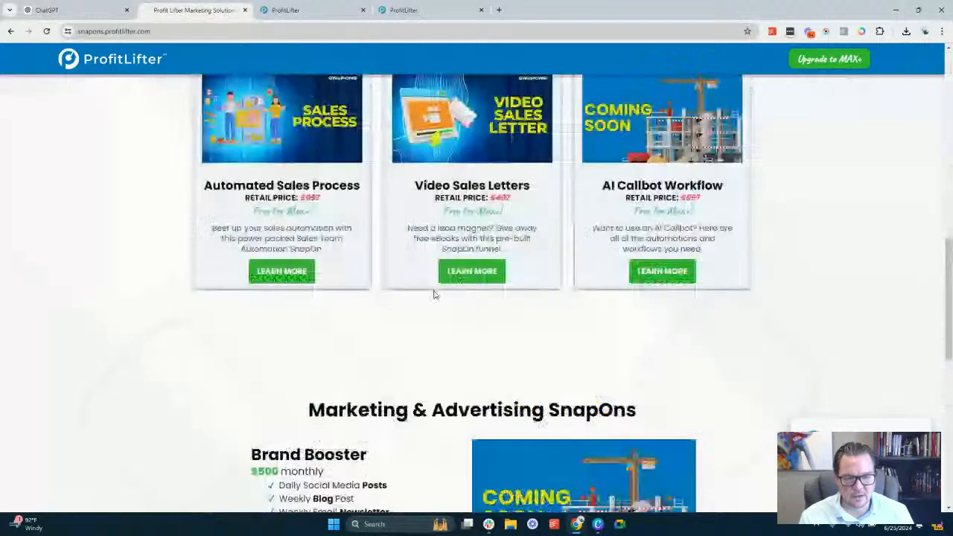
pyautogui.scroll(10, 435, 295)
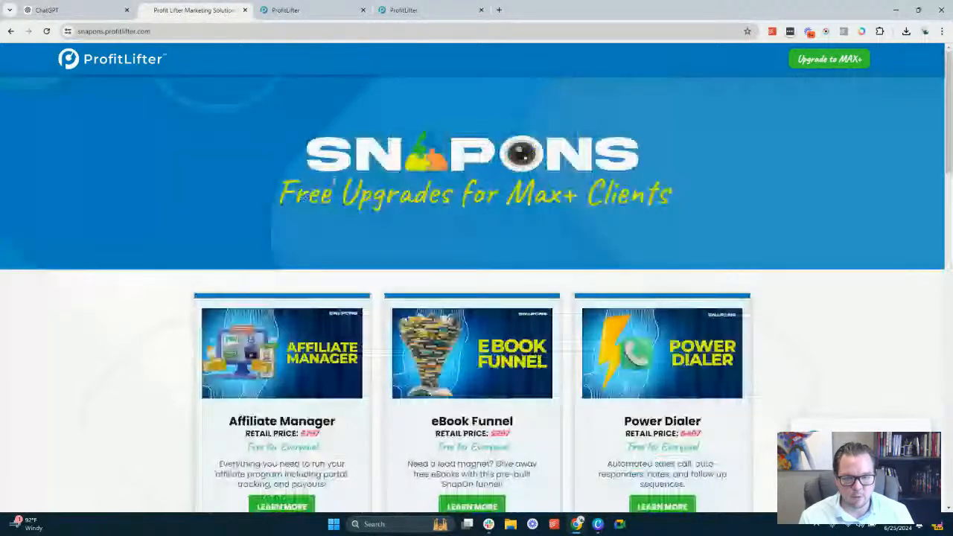
# Switch to the opportunities board and review the Click & Play Sales Pipeline stages, starting from New Lead
pyautogui.click(327, 9)
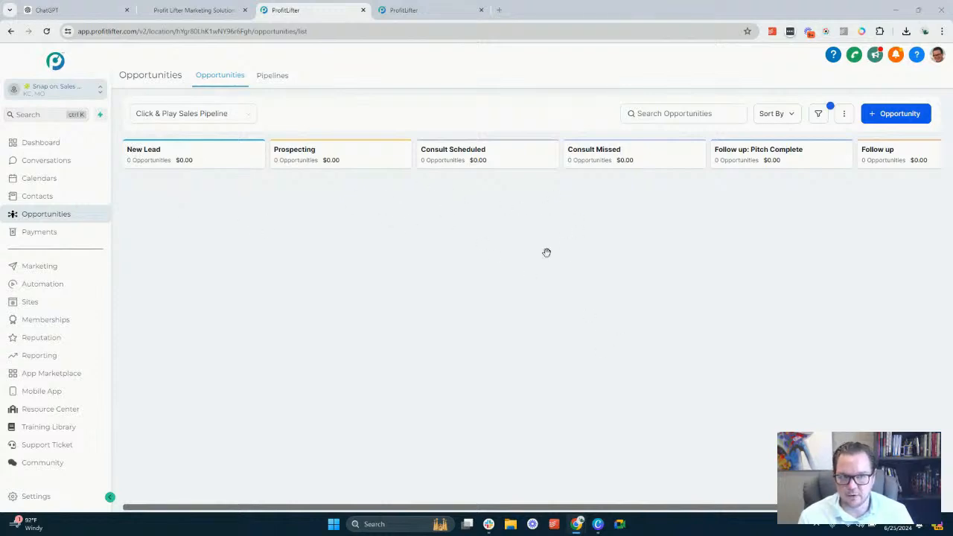
pyautogui.moveTo(654, 294); pyautogui.dragTo(444, 319)
pyautogui.click(508, 223)
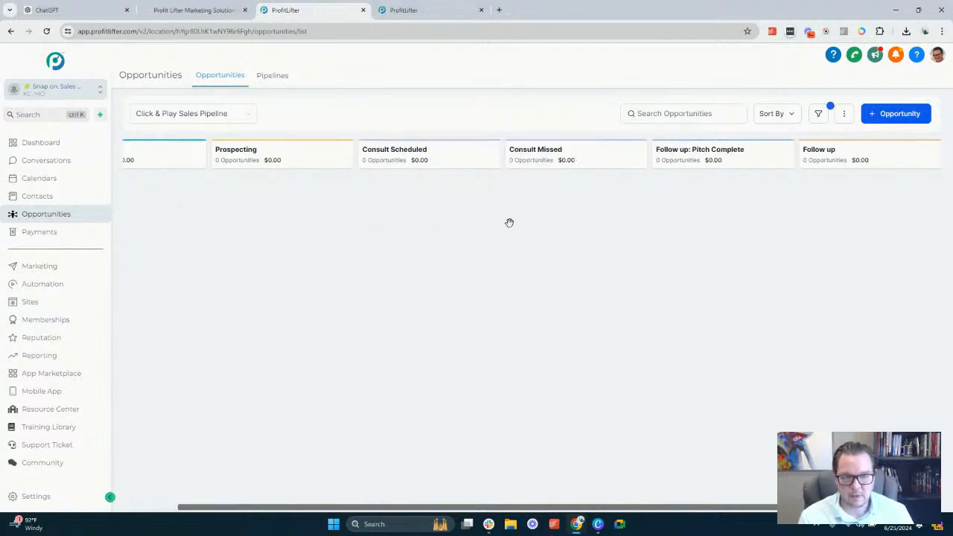
pyautogui.moveTo(502, 206); pyautogui.dragTo(706, 211)
pyautogui.click(319, 212)
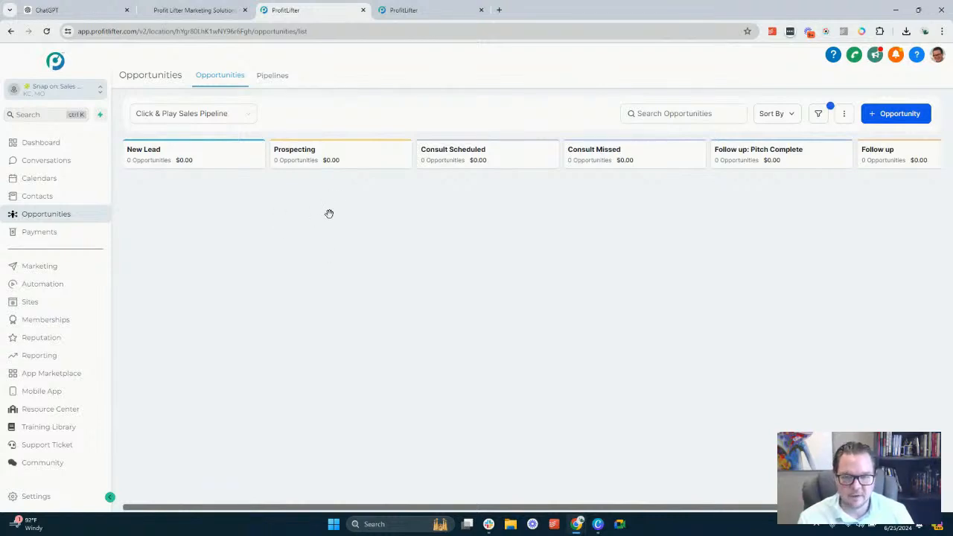
# Examine the Prospecting, Consult Scheduled, Consult Missed and Follow up: Pitch Complete stages of the sales pipeline
pyautogui.moveTo(330, 213); pyautogui.dragTo(260, 214)
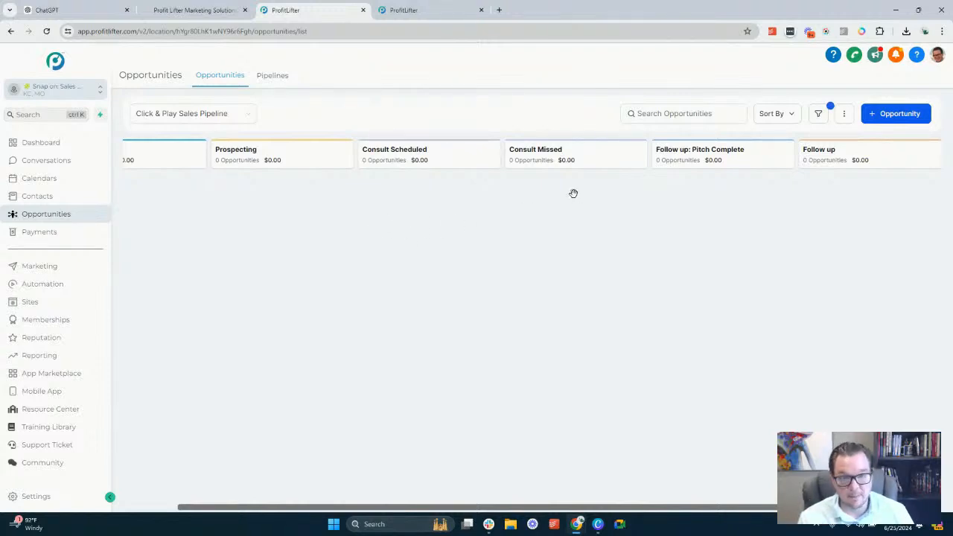
pyautogui.moveTo(422, 190); pyautogui.dragTo(556, 183)
pyautogui.moveTo(477, 198); pyautogui.dragTo(453, 195)
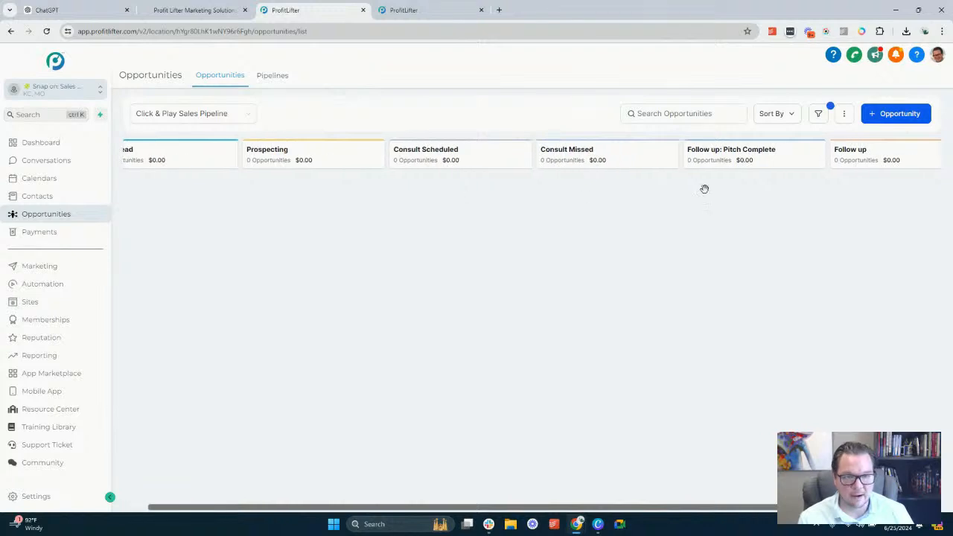
pyautogui.moveTo(619, 207); pyautogui.dragTo(557, 202)
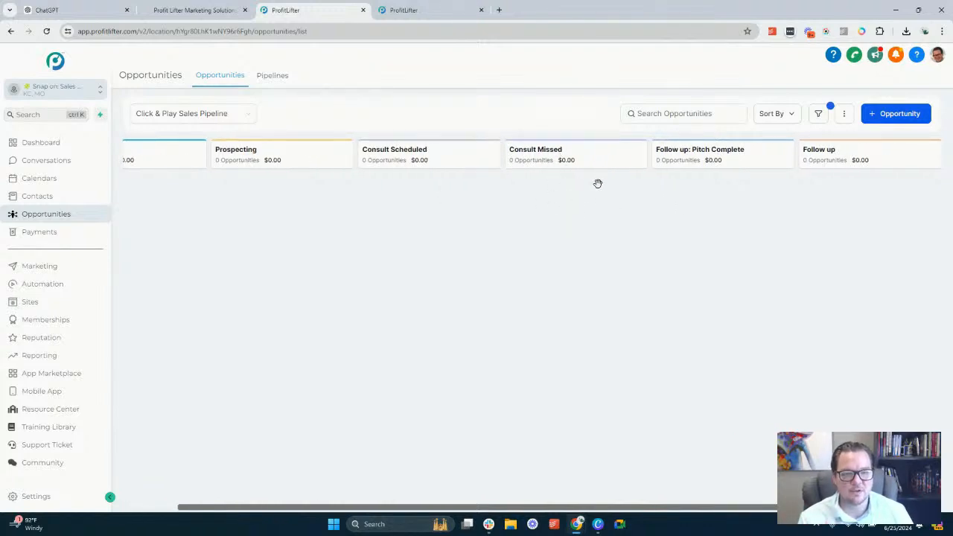
pyautogui.moveTo(751, 211); pyautogui.dragTo(562, 217)
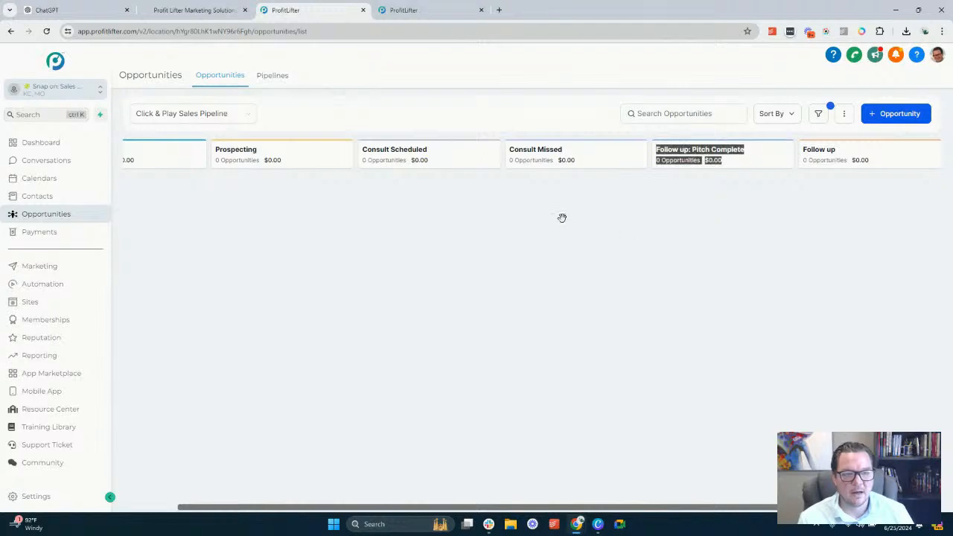
pyautogui.click(582, 180)
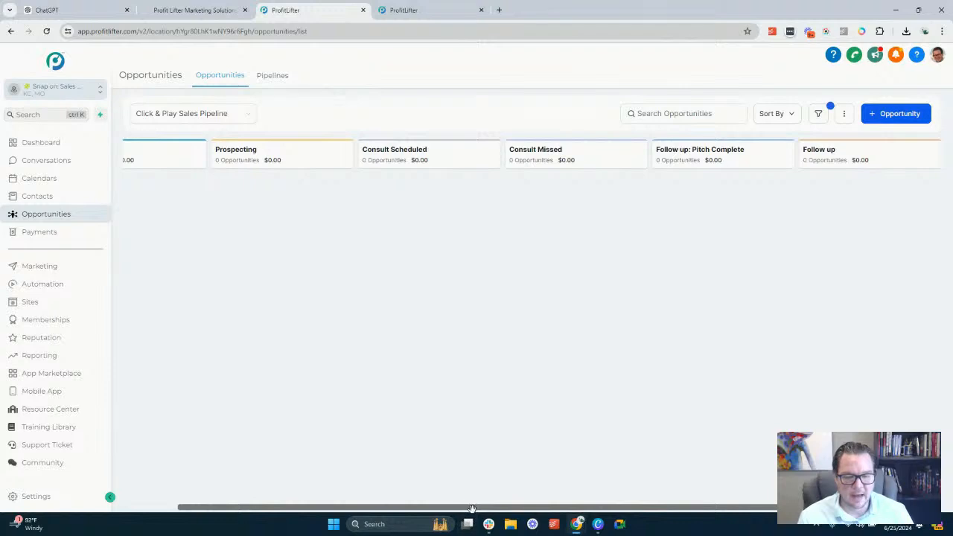
pyautogui.moveTo(408, 439); pyautogui.dragTo(224, 426)
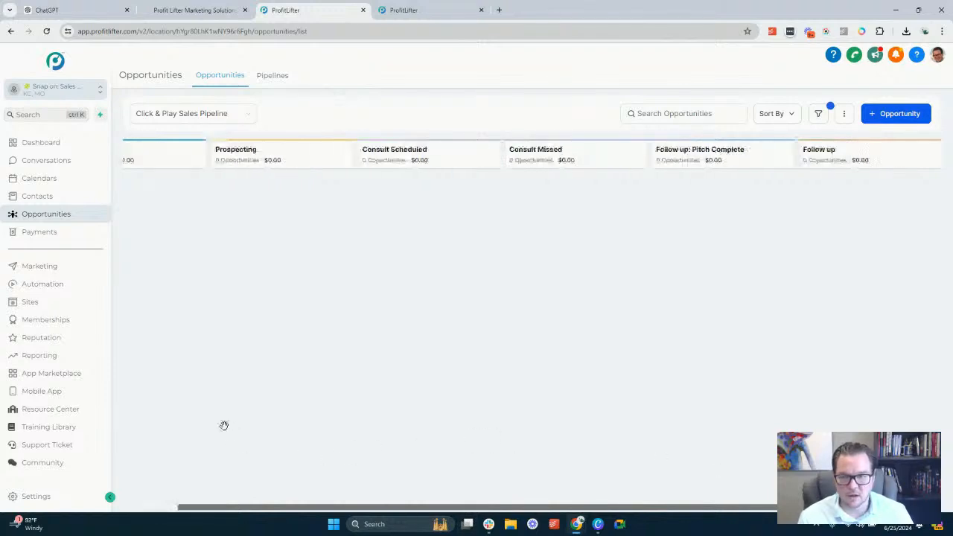
# Create an opportunity for a new contact named Test Dummy in the New Lead stage of the Click & Play Sales Pipeline
pyautogui.click(889, 120)
pyautogui.click(423, 160)
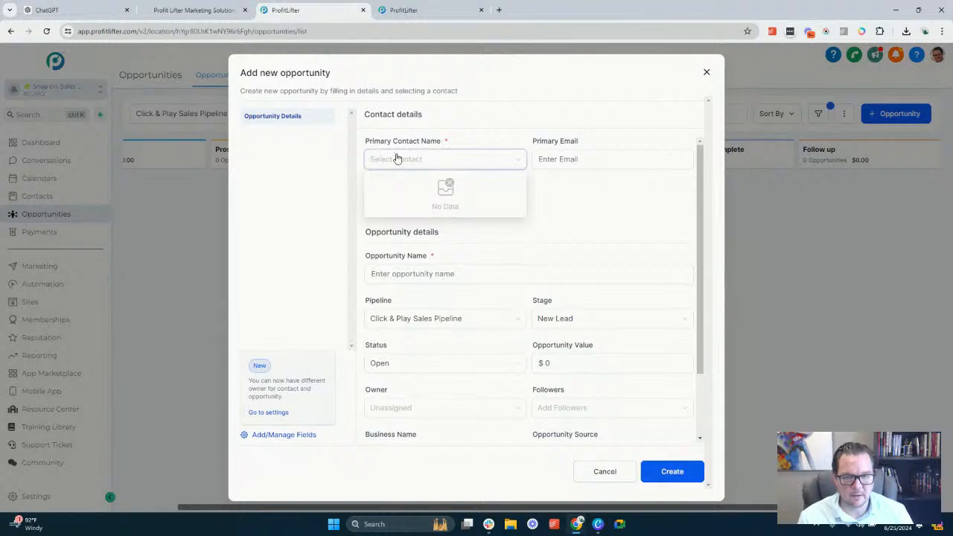
pyautogui.write('Test De')
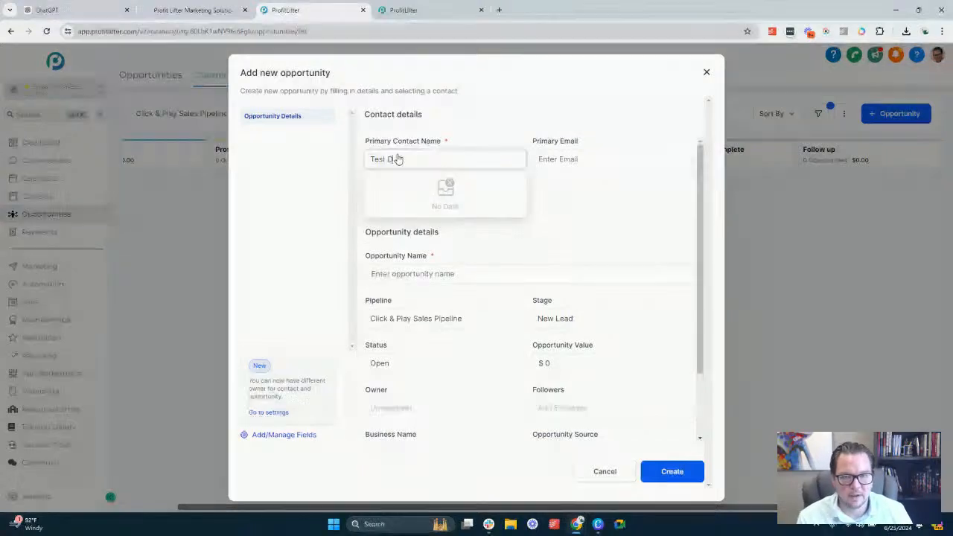
pyautogui.write('mmy')
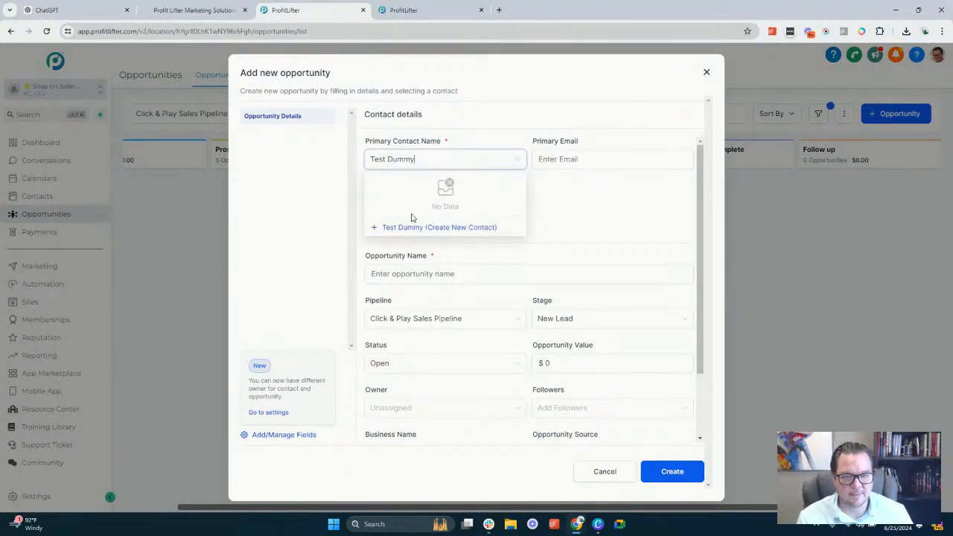
pyautogui.click(410, 227)
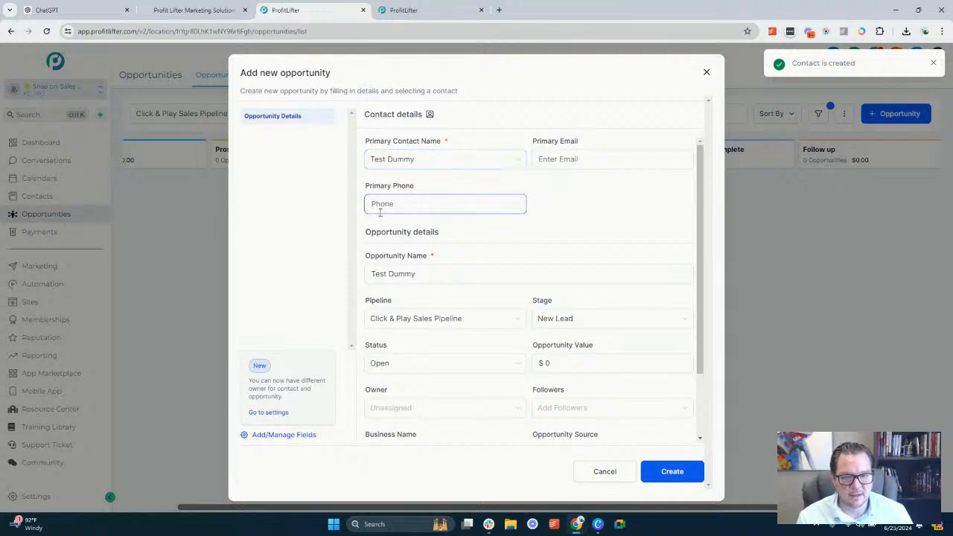
pyautogui.scroll(-2, 489, 246)
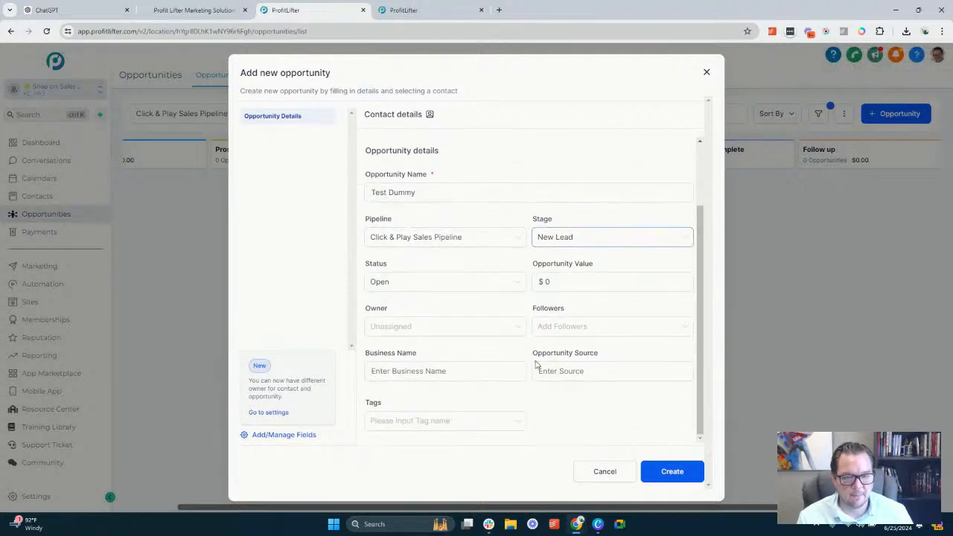
pyautogui.click(674, 471)
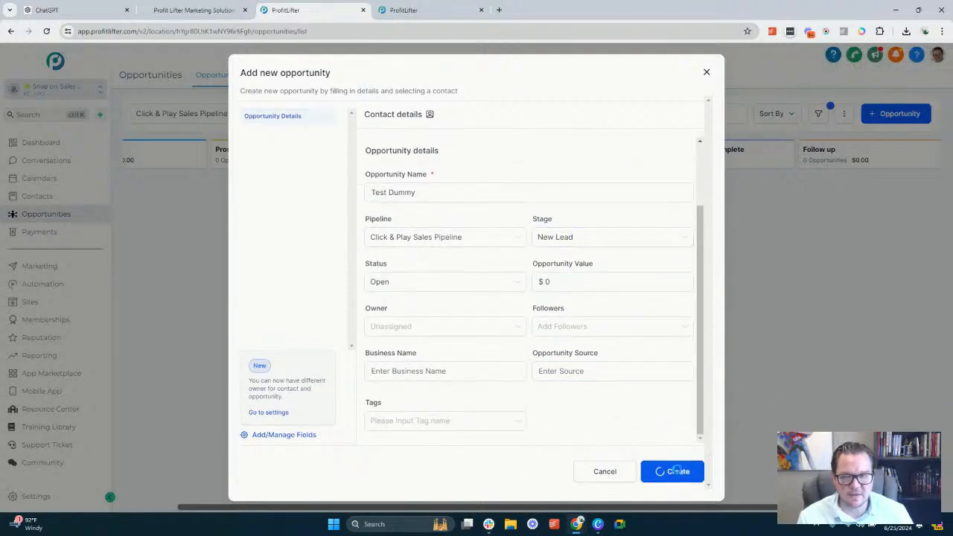
pyautogui.click(709, 75)
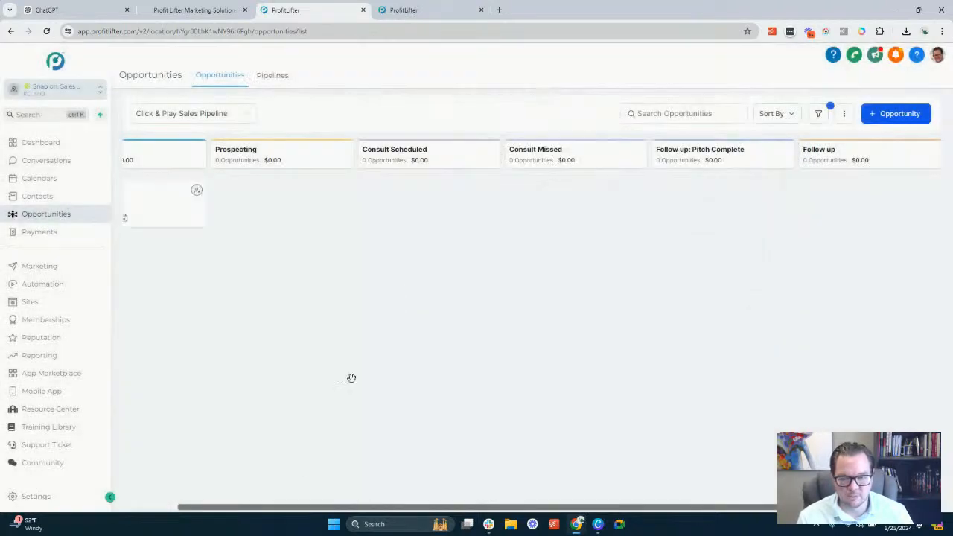
# Examine the Test Dummy opportunity card in the New Lead stage
pyautogui.moveTo(389, 508); pyautogui.dragTo(93, 477)
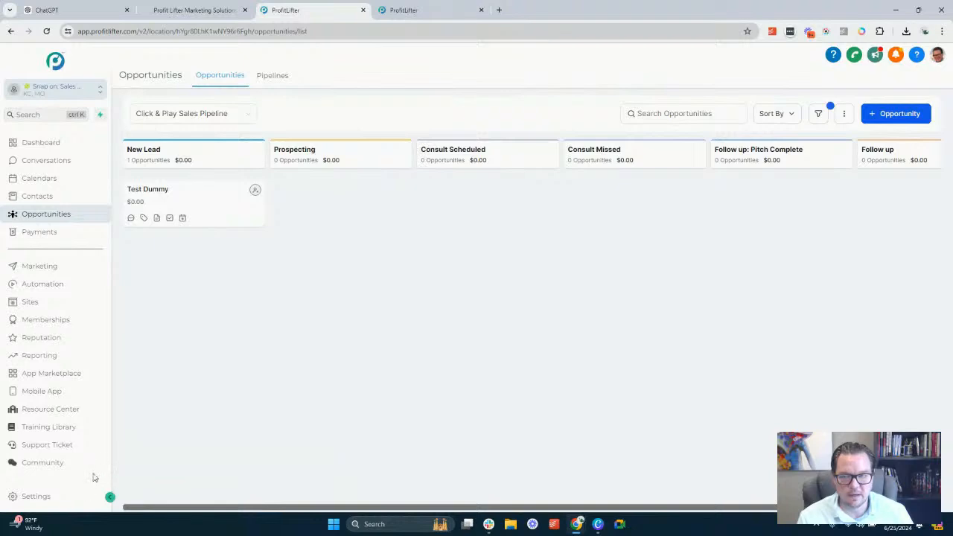
pyautogui.moveTo(198, 193)
pyautogui.mouseDown()
pyautogui.moveTo(312, 470)
pyautogui.moveTo(770, 411)
pyautogui.moveTo(815, 268)
pyautogui.moveTo(797, 484)
pyautogui.moveTo(809, 422)
pyautogui.moveTo(683, 426)
pyautogui.moveTo(581, 488)
pyautogui.moveTo(589, 445)
pyautogui.moveTo(282, 474)
pyautogui.moveTo(269, 515)
pyautogui.moveTo(293, 201)
pyautogui.moveTo(199, 202)
pyautogui.mouseUp()
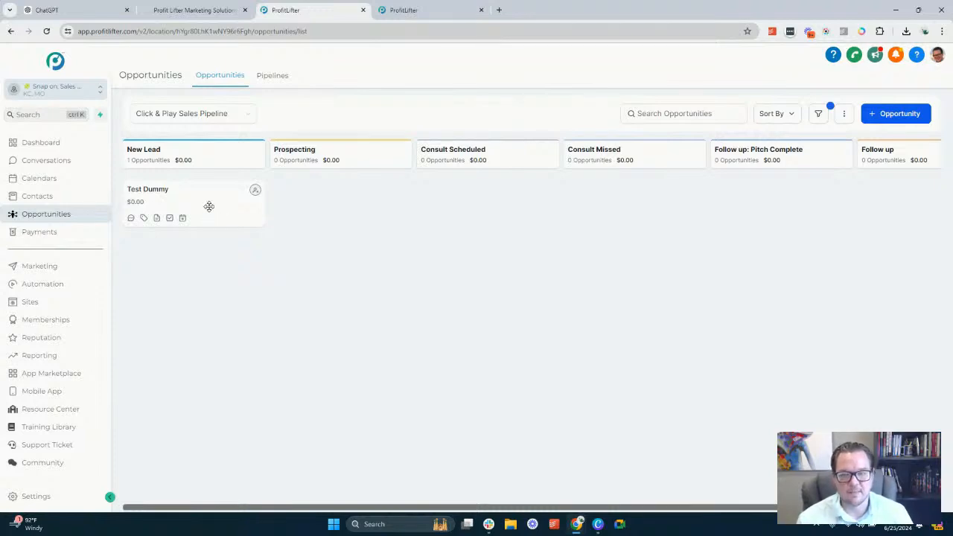
pyautogui.moveTo(208, 207); pyautogui.dragTo(199, 228)
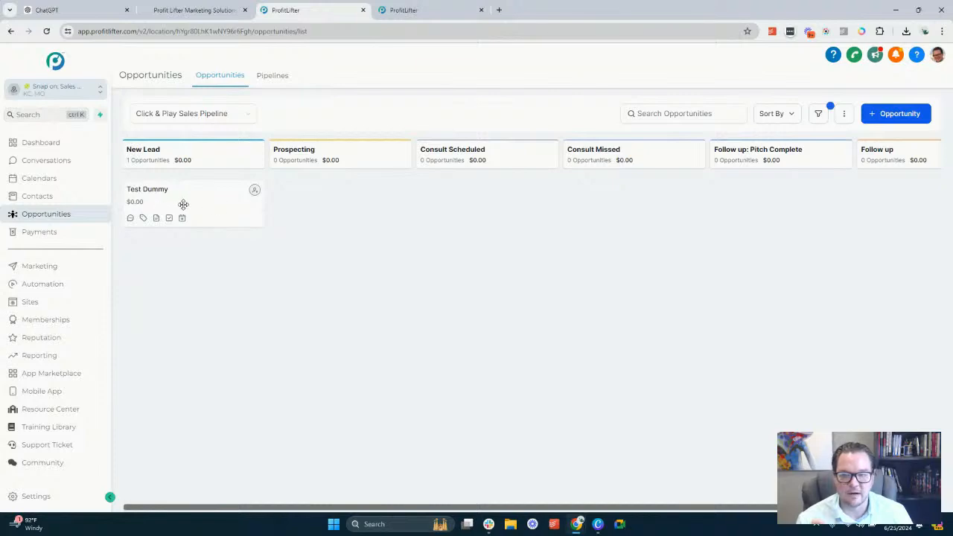
pyautogui.moveTo(183, 204)
pyautogui.mouseDown()
pyautogui.moveTo(286, 286)
pyautogui.moveTo(637, 455)
pyautogui.moveTo(557, 488)
pyautogui.moveTo(444, 312)
pyautogui.moveTo(260, 163)
pyautogui.moveTo(192, 195)
pyautogui.mouseUp()
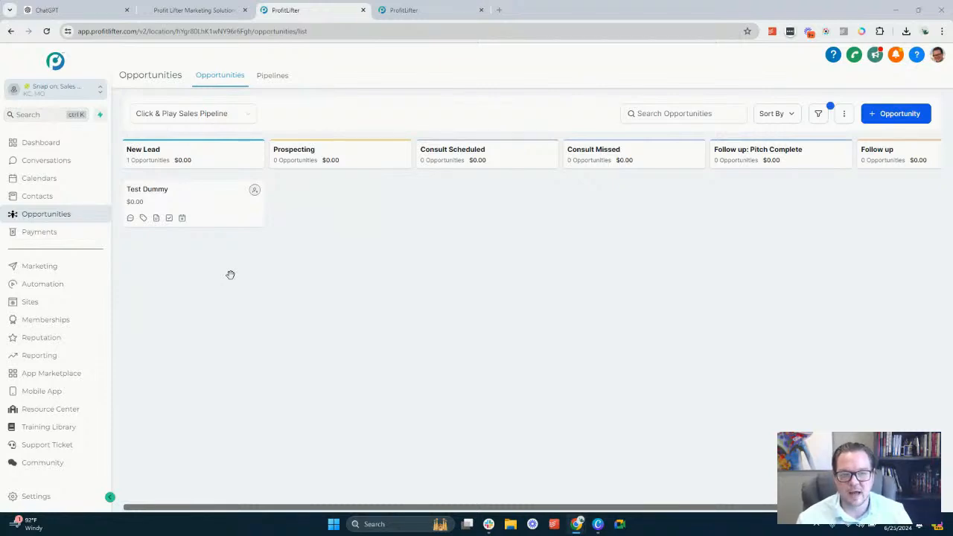
pyautogui.moveTo(180, 195); pyautogui.dragTo(236, 195)
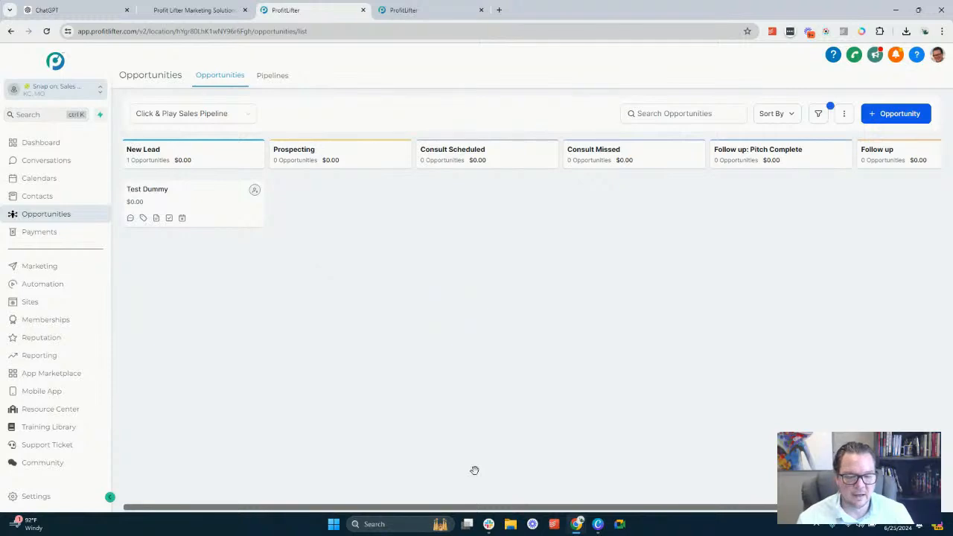
# Close all Slack windows and review the pipeline stages from New Lead through Follow up
pyautogui.rightClick(489, 525)
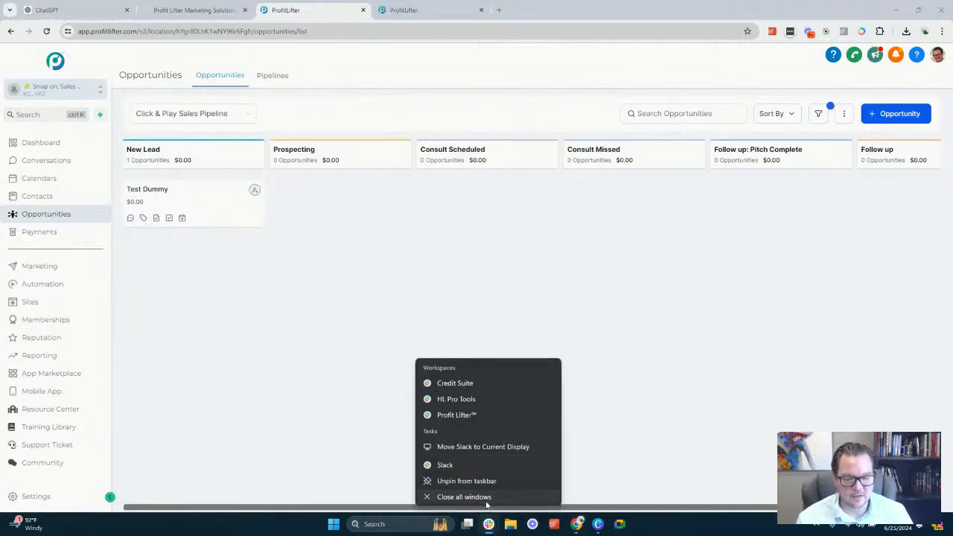
pyautogui.click(486, 500)
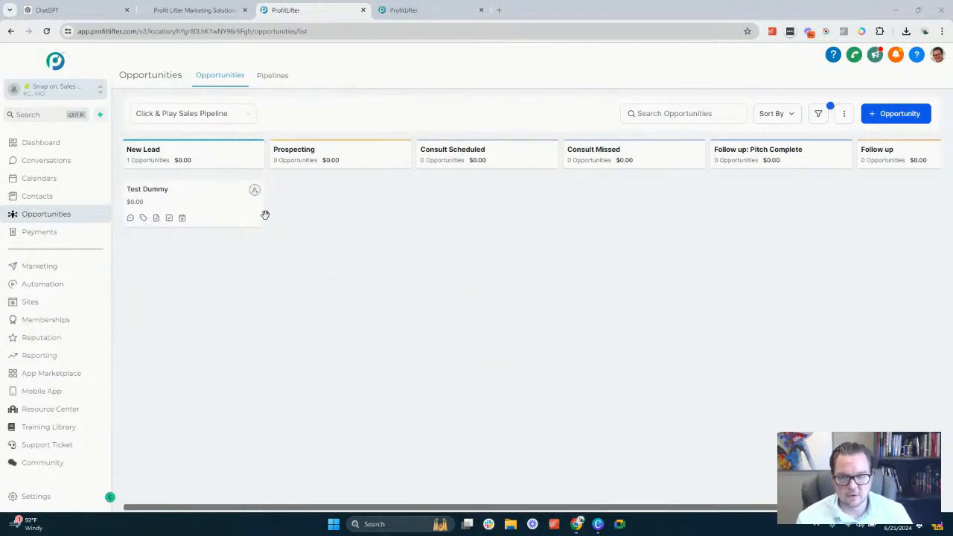
pyautogui.moveTo(194, 187); pyautogui.dragTo(215, 206)
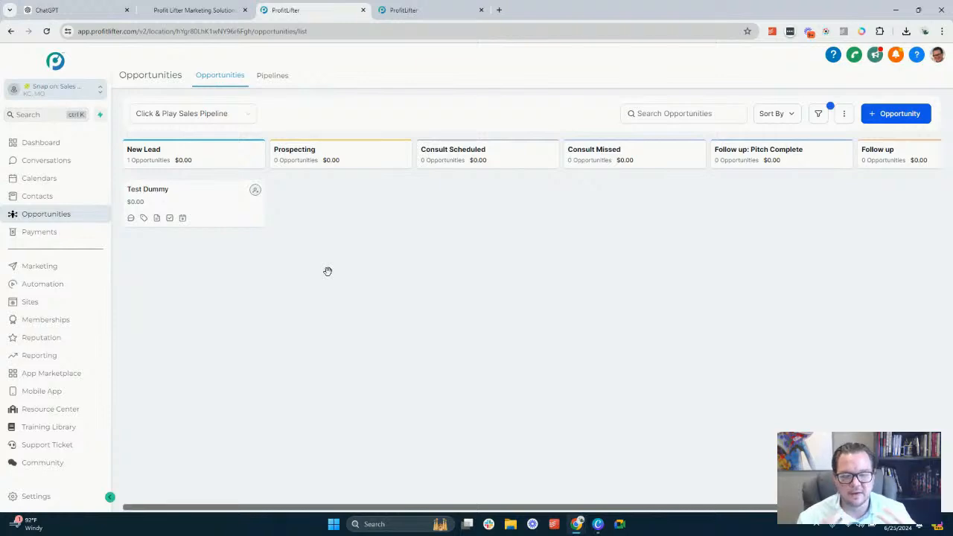
pyautogui.moveTo(378, 508); pyautogui.dragTo(490, 514)
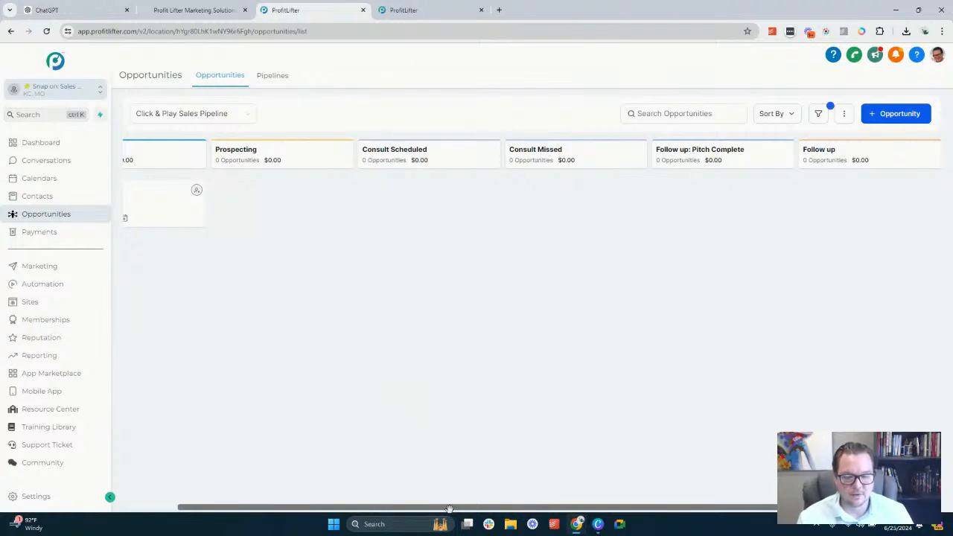
pyautogui.moveTo(455, 506); pyautogui.dragTo(401, 506)
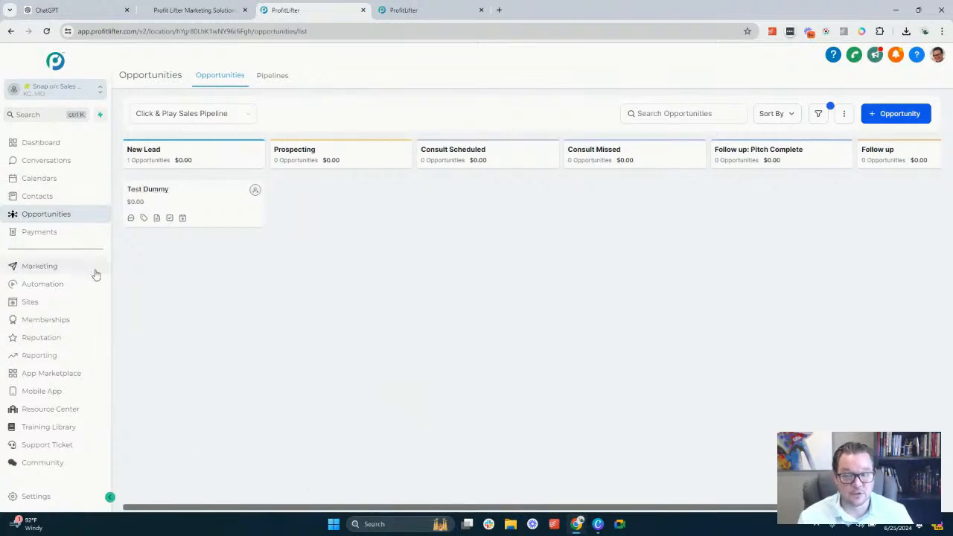
# In the automation workflows, replace "Click & Play" with "SnapOn:" in the Click & Play Sales Automation folder's name
pyautogui.click(62, 285)
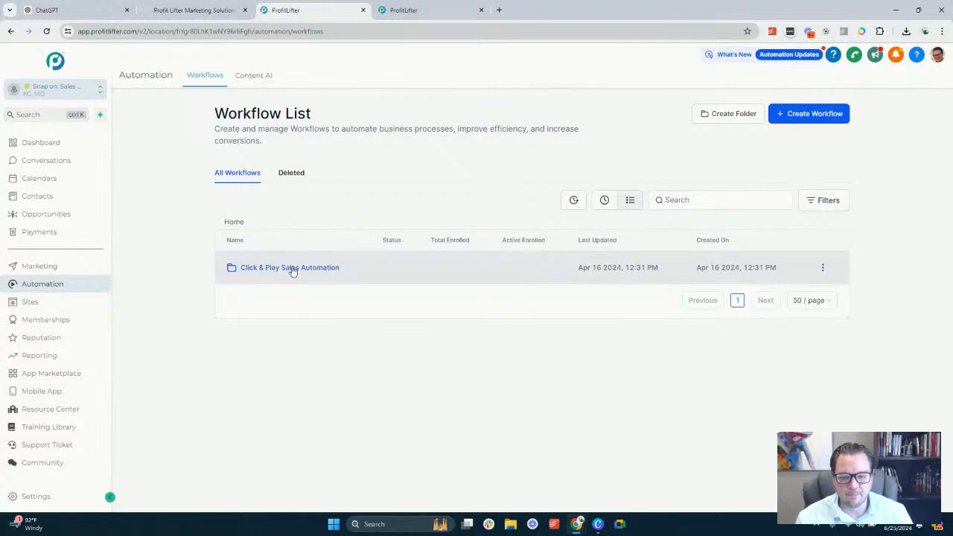
pyautogui.click(823, 267)
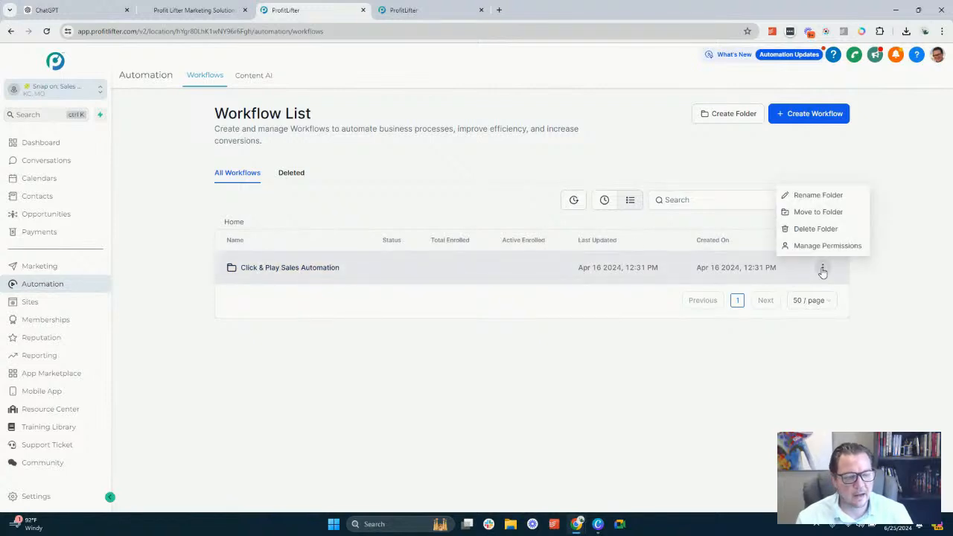
pyautogui.click(818, 195)
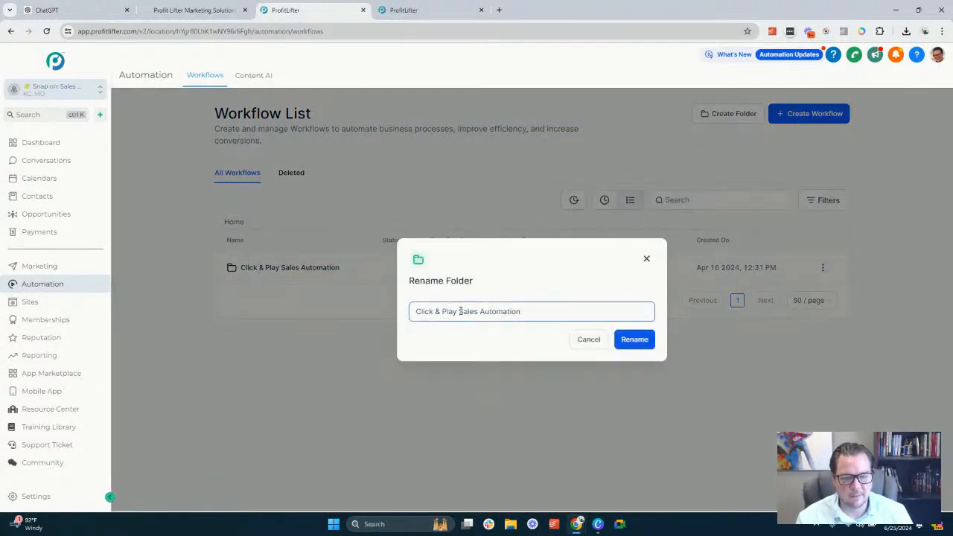
pyautogui.moveTo(459, 312); pyautogui.dragTo(356, 304)
pyautogui.write('a')
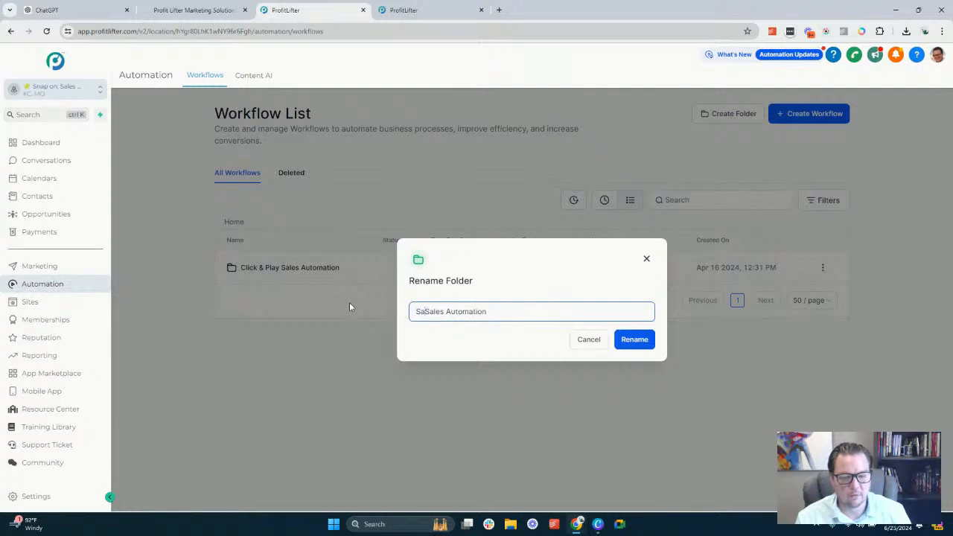
pyautogui.press('BackSpace')
pyautogui.write('nap')
pyautogui.press('BackSpace')
pyautogui.press('BackSpace')
pyautogui.press('BackSpace')
pyautogui.write('napOn:')
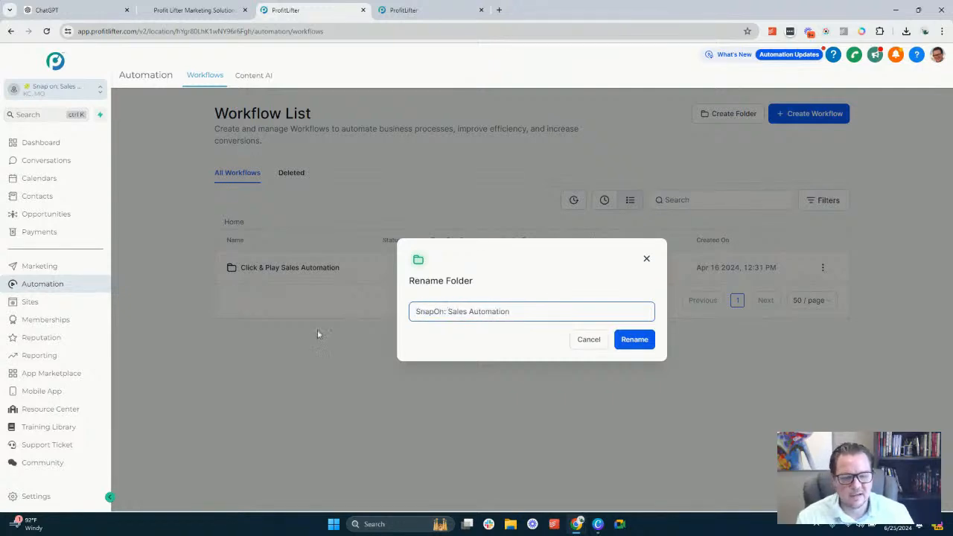
# Replace "Automation" with "Process" in the folder name so it reads "SnapOn: Sales Process", and save the rename
pyautogui.rightClick(302, 344)
pyautogui.click(500, 311)
pyautogui.doubleClick(505, 310)
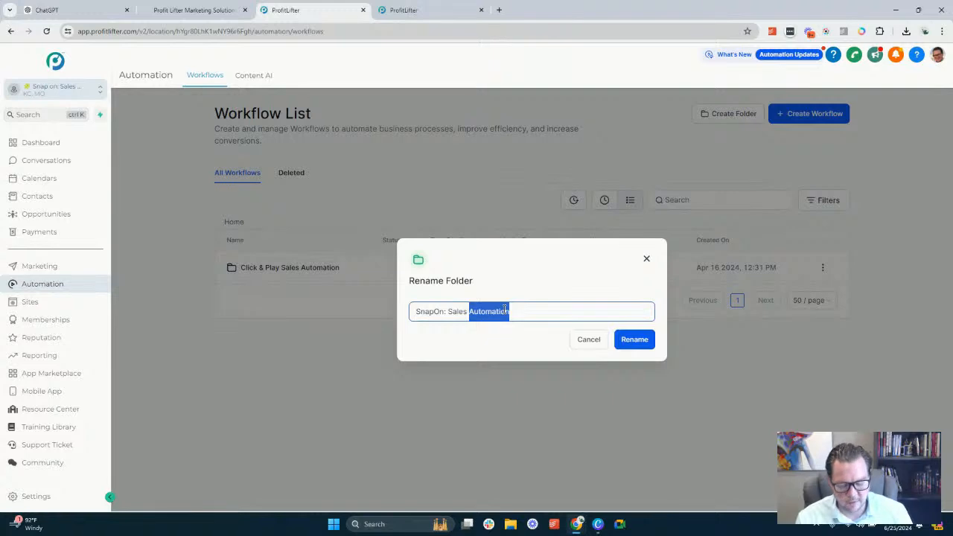
pyautogui.write('Upgra')
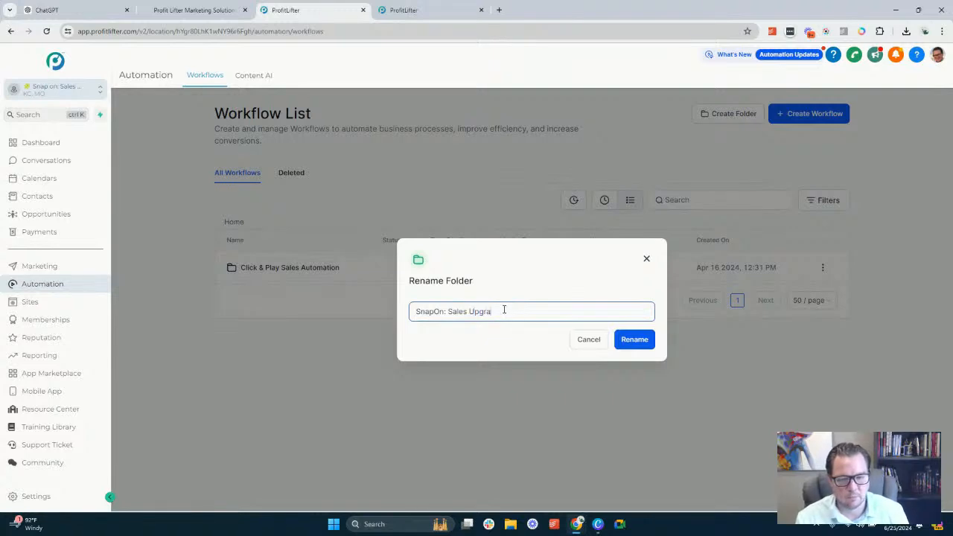
pyautogui.press('BackSpace')
pyautogui.press('BackSpace')
pyautogui.press('BackSpace')
pyautogui.press('BackSpace')
pyautogui.press('BackSpace')
pyautogui.write('Process')
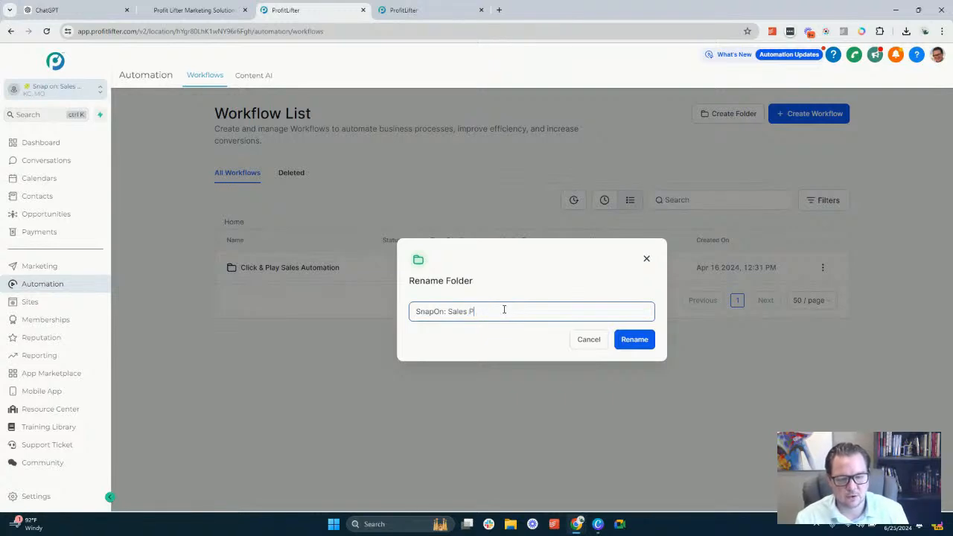
pyautogui.click(647, 342)
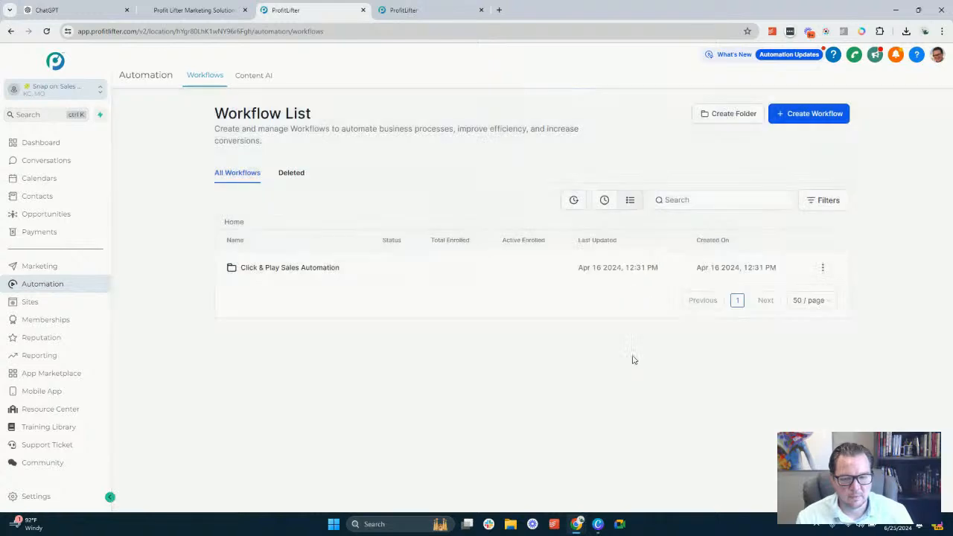
# Open the Sales Auto: Appointment Booked workflow in the renamed folder and view its Customer Booked Appointment trigger
pyautogui.click(295, 269)
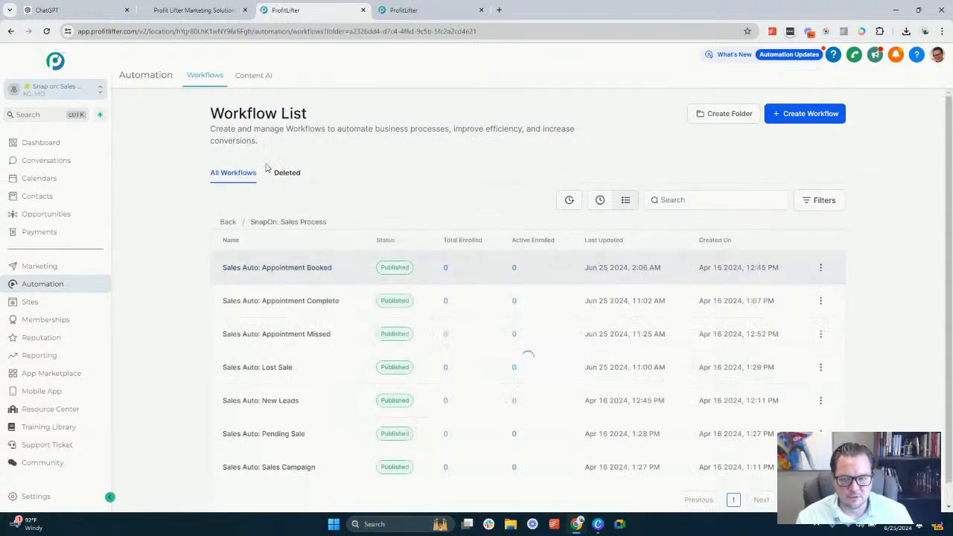
pyautogui.scroll(-1, 355, 334)
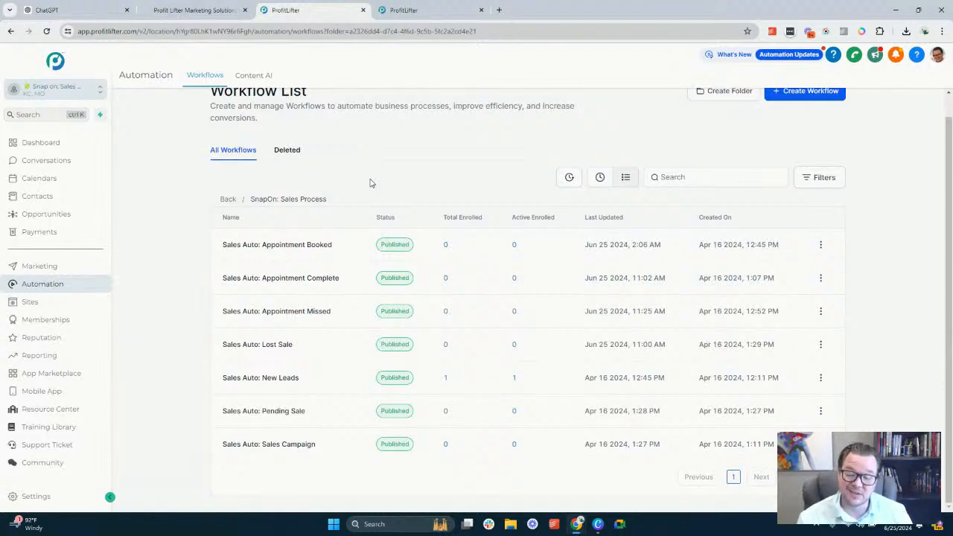
pyautogui.click(290, 251)
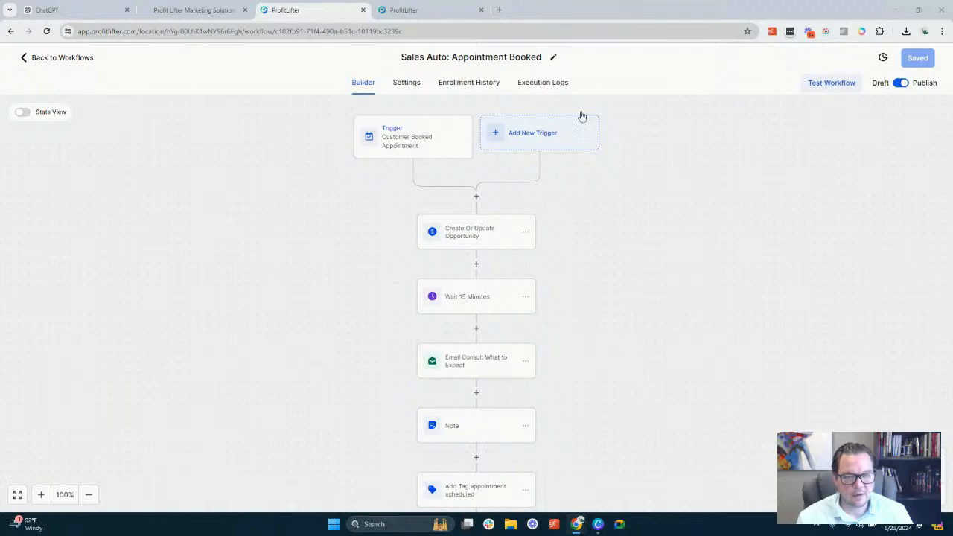
pyautogui.click(413, 144)
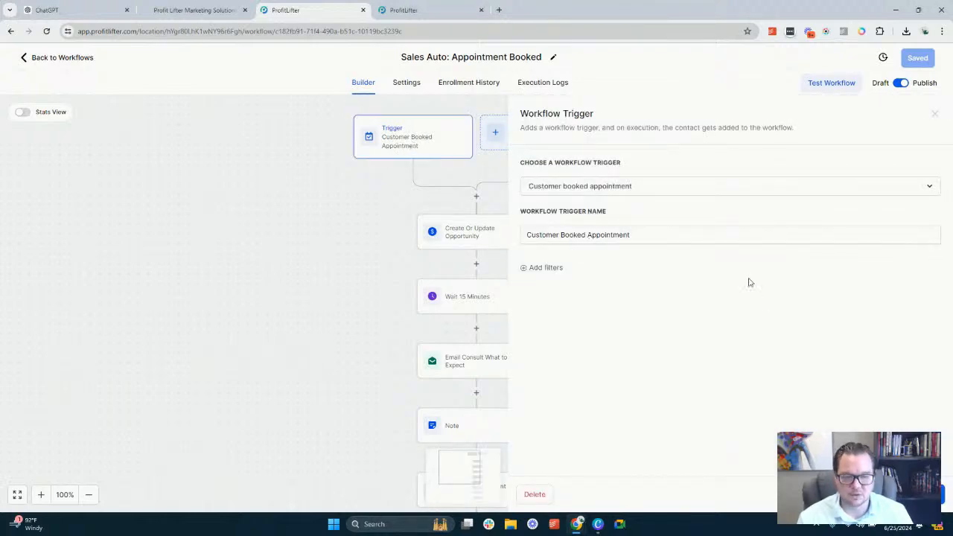
pyautogui.click(841, 495)
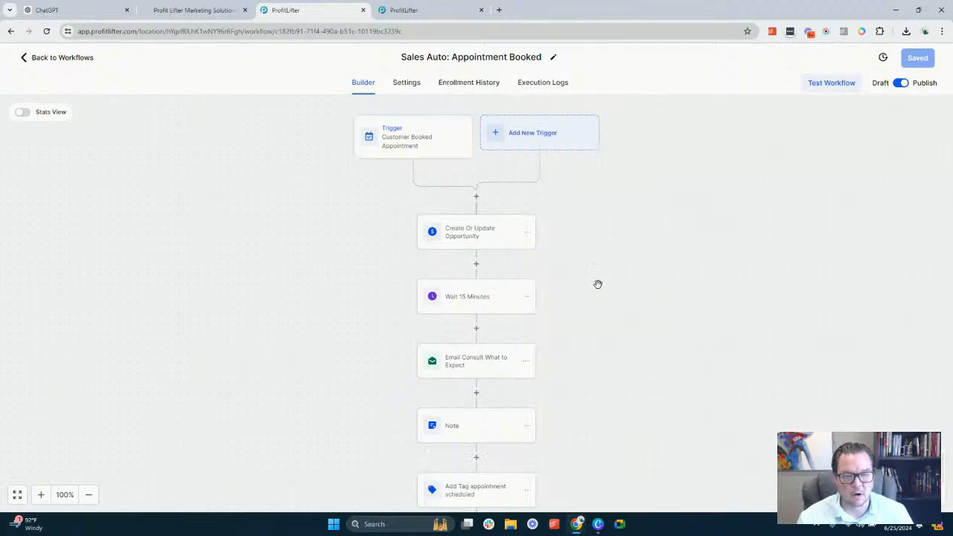
# Insert an Add Contact Tag action directly below the trigger and name it "Add Tag Sales Round Robin"
pyautogui.click(477, 199)
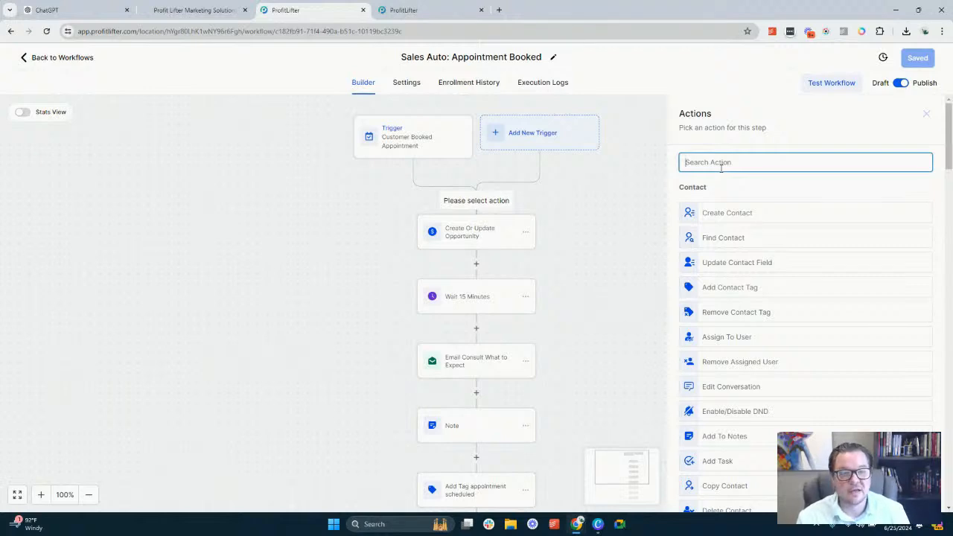
pyautogui.write('t')
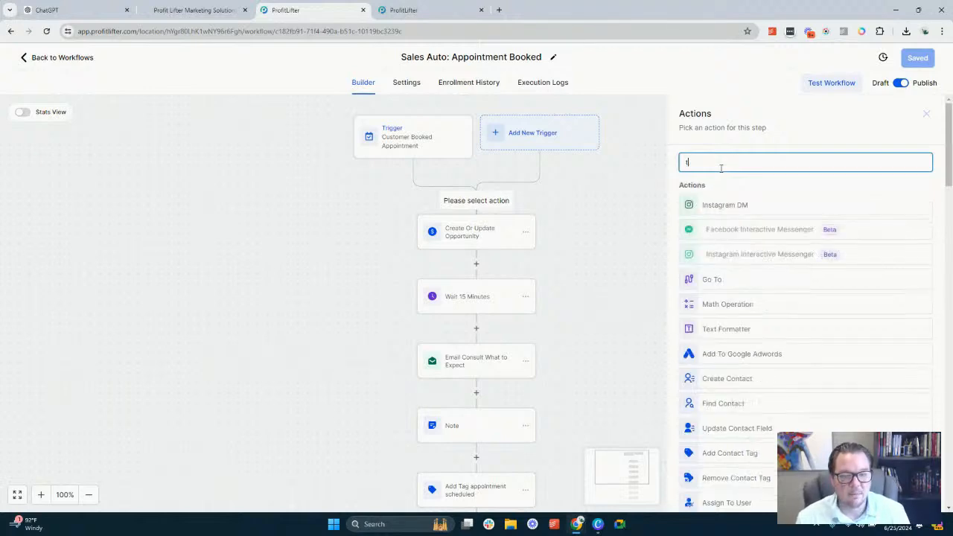
pyautogui.write('ag')
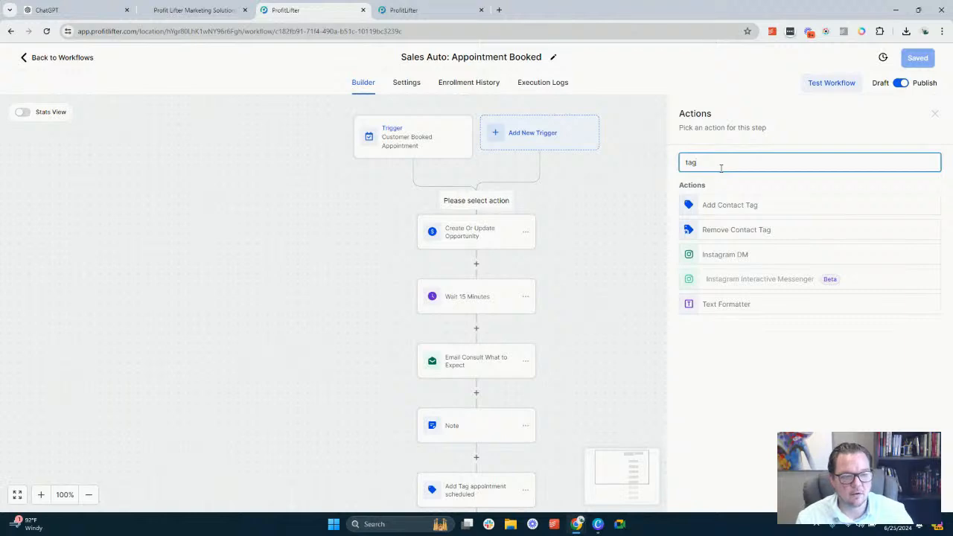
pyautogui.click(728, 207)
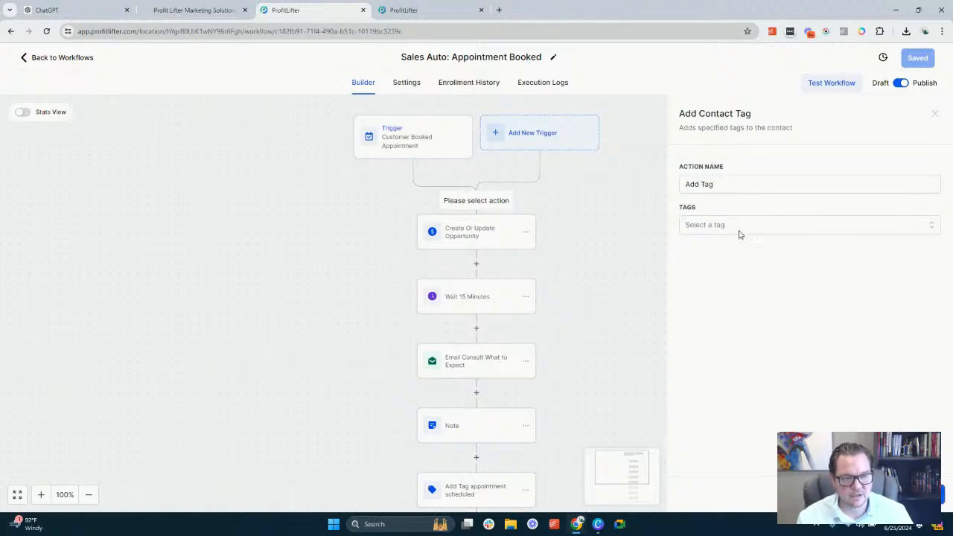
pyautogui.click(740, 230)
pyautogui.click(733, 184)
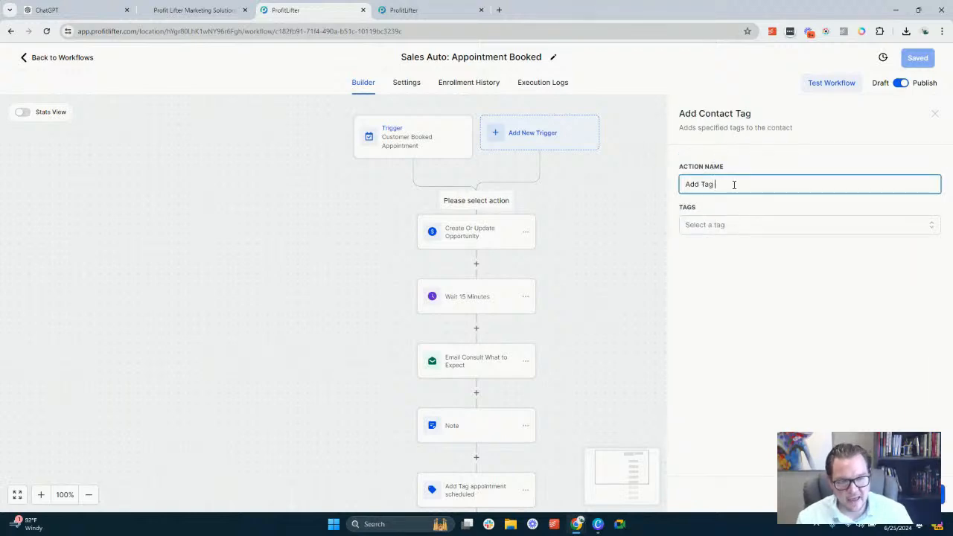
pyautogui.write('R')
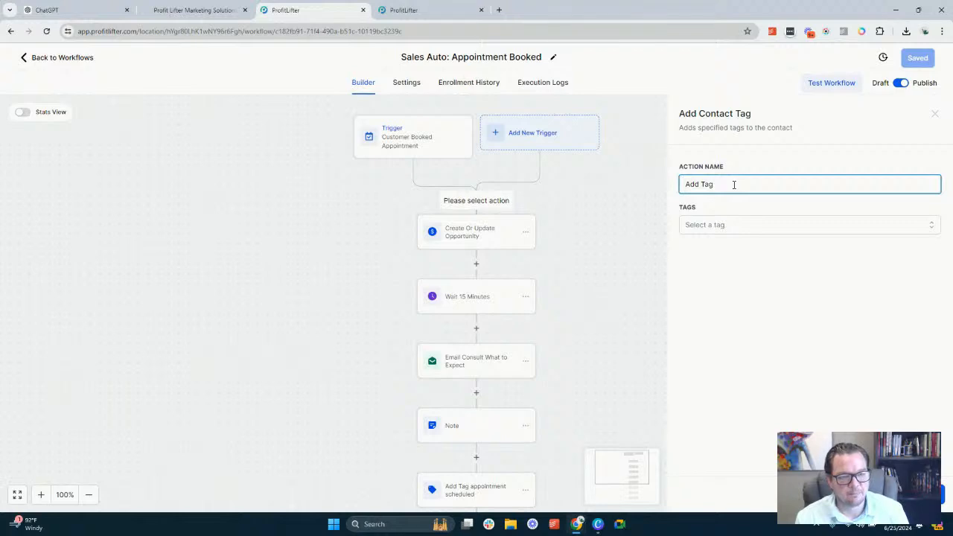
pyautogui.write('Sales Round')
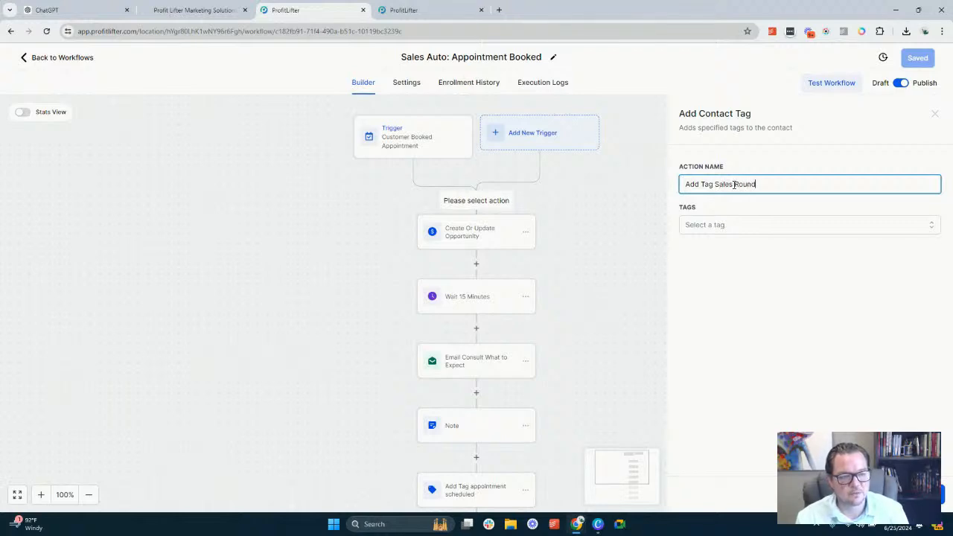
pyautogui.write(' Robin')
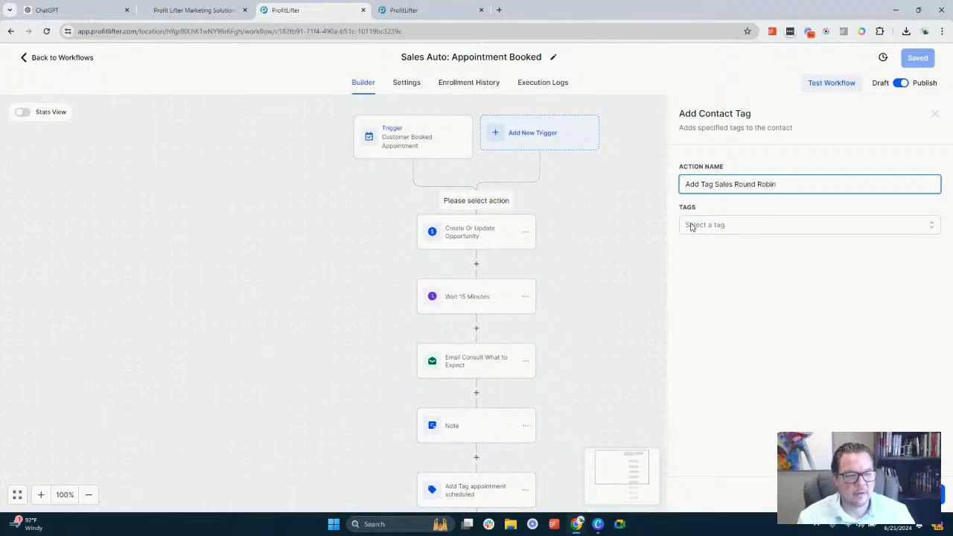
# Create a new tag "sales round robin" for the tag action and save the action
pyautogui.click(691, 227)
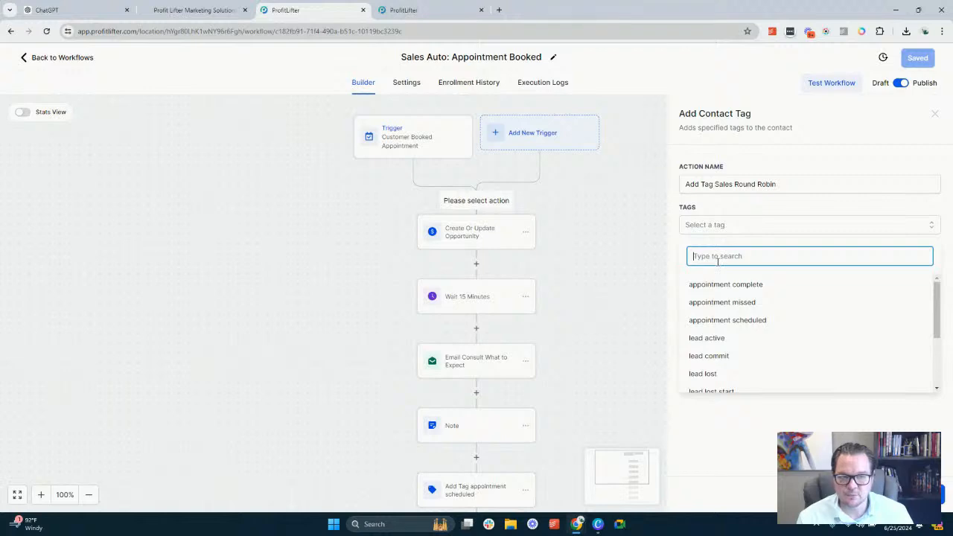
pyautogui.write('sales')
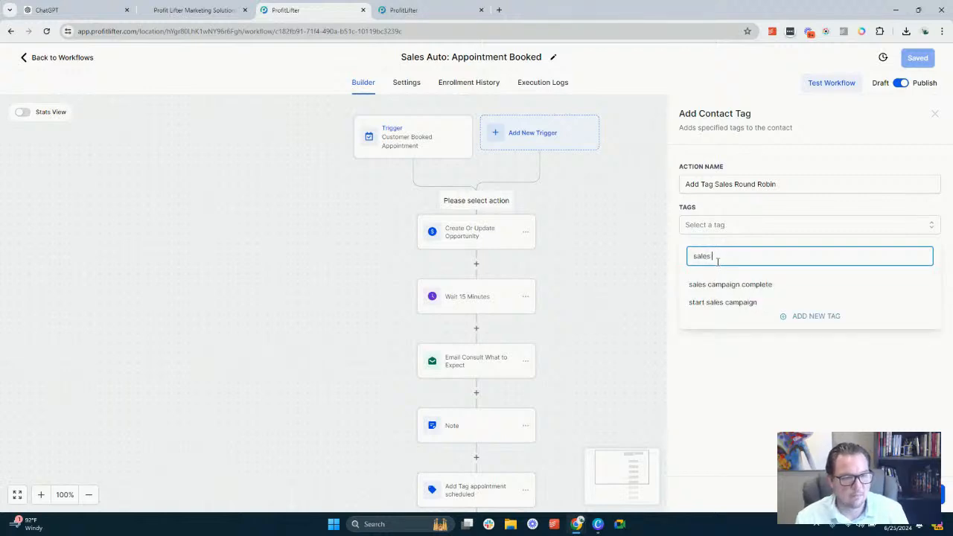
pyautogui.write(' round r')
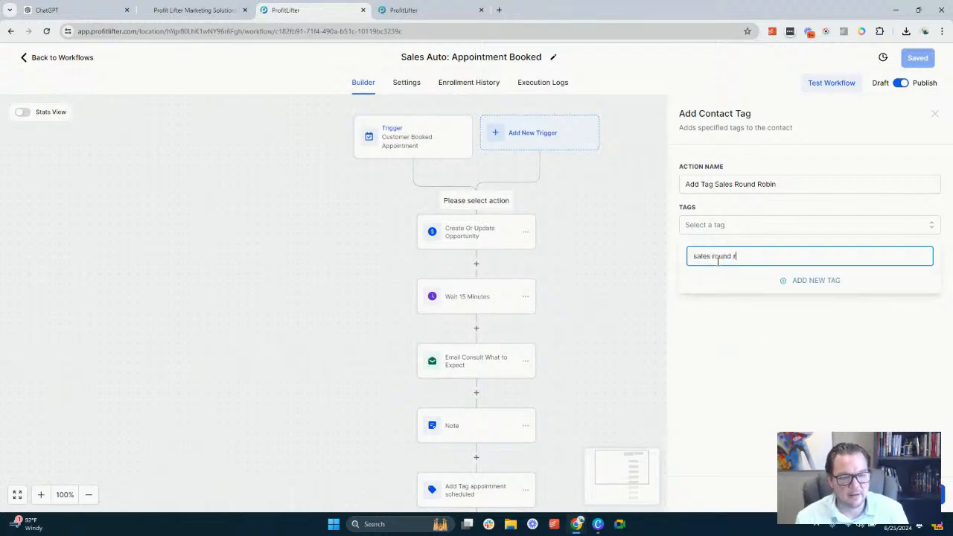
pyautogui.write('obin')
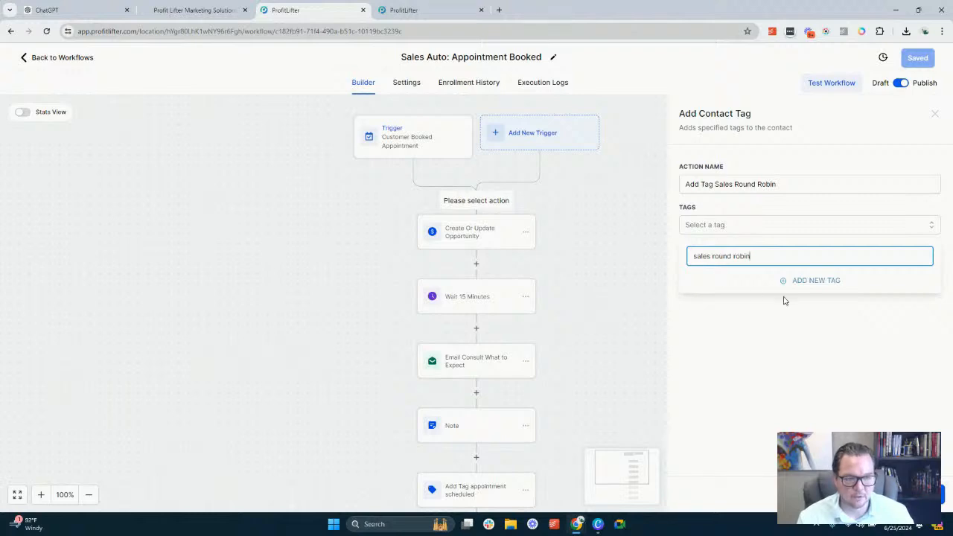
pyautogui.click(816, 281)
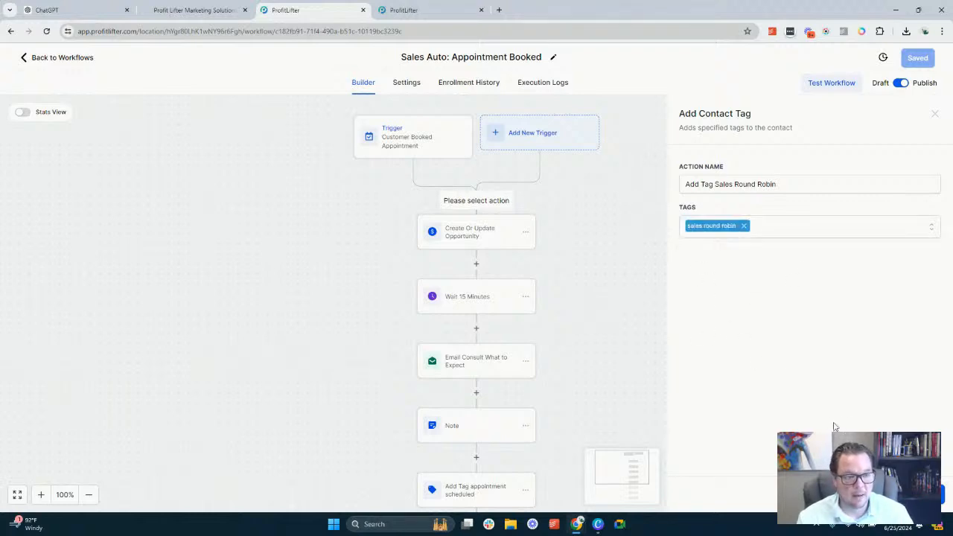
pyautogui.click(915, 495)
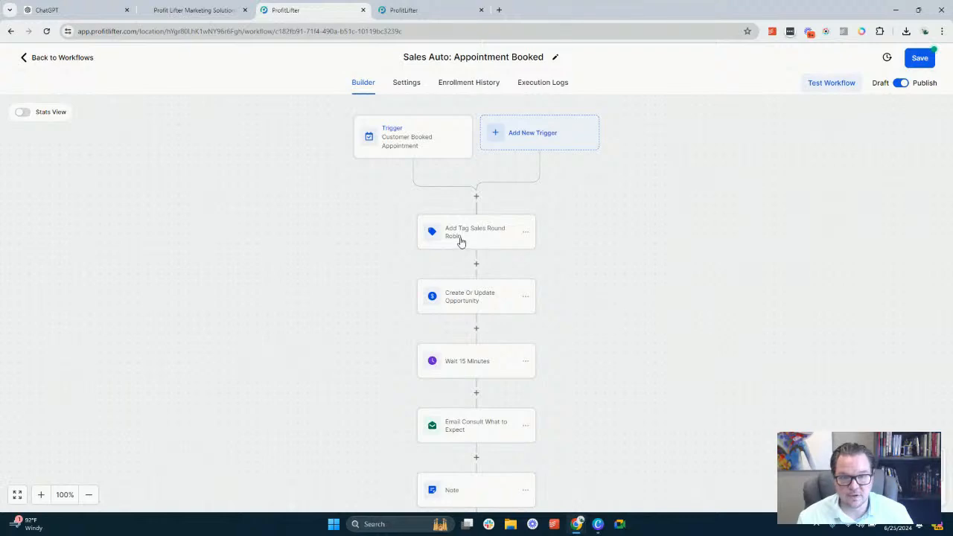
# Set the Wait 15 Minutes action's time delay to 1 minute and save the action
pyautogui.click(476, 264)
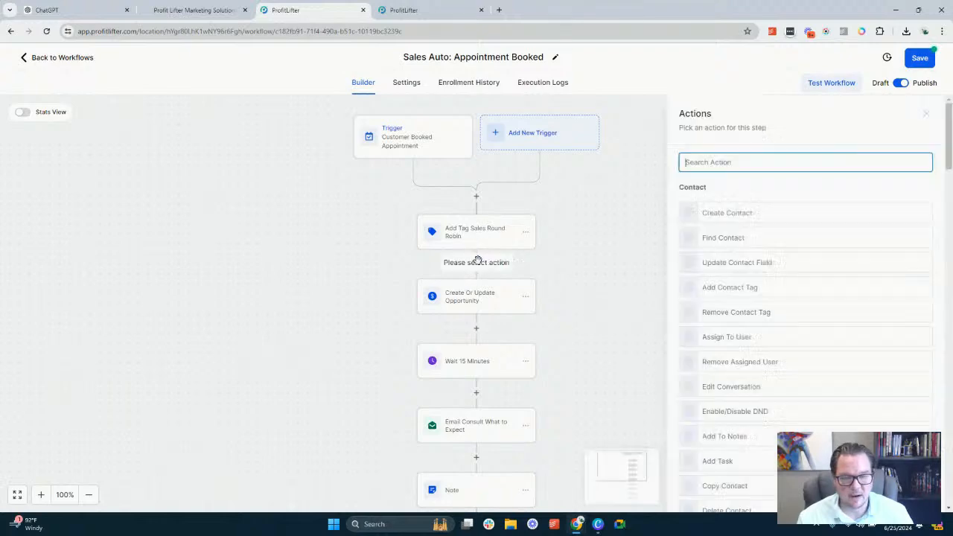
pyautogui.click(578, 300)
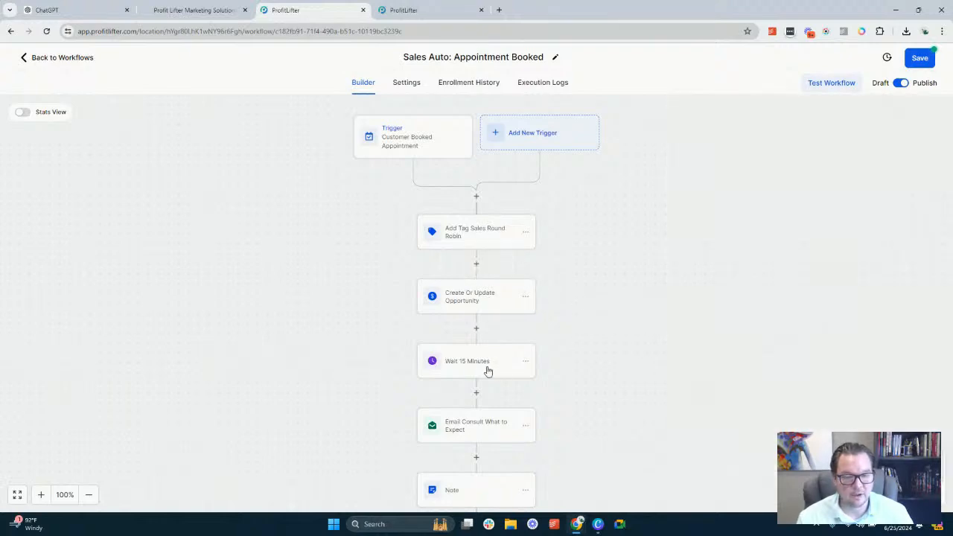
pyautogui.click(479, 369)
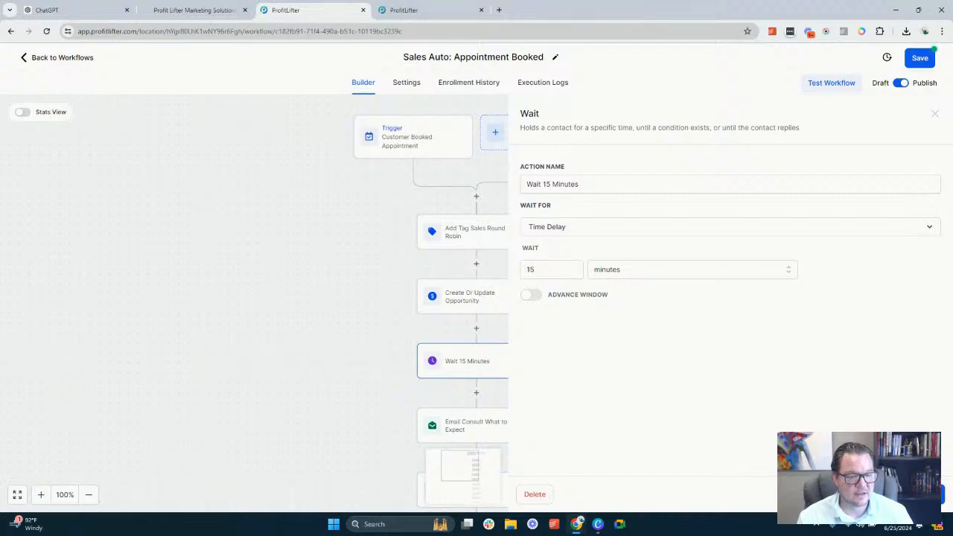
pyautogui.doubleClick(547, 270)
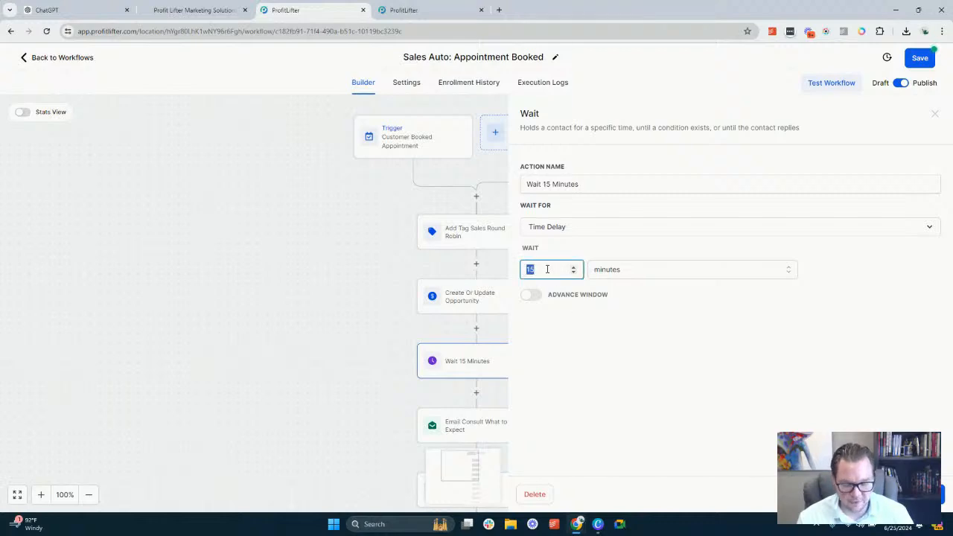
pyautogui.write('2')
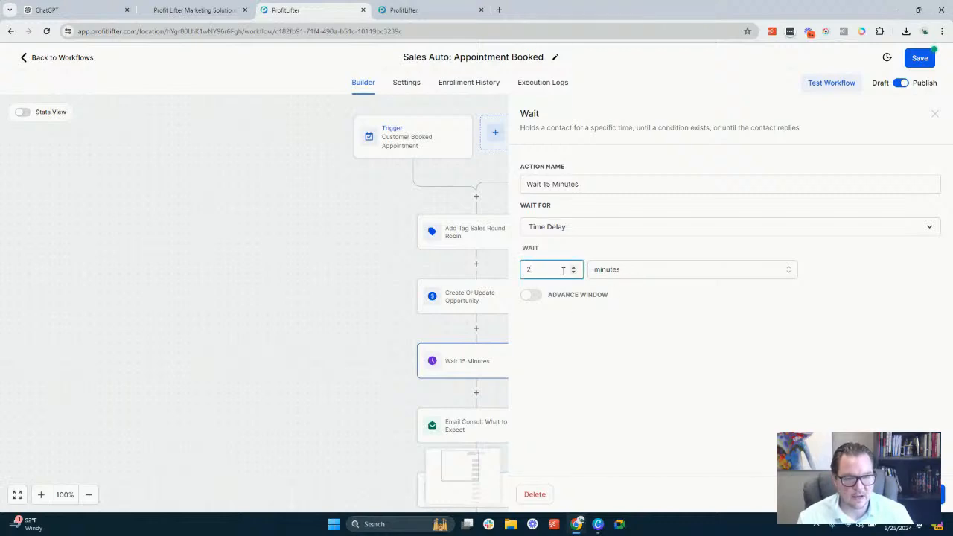
pyautogui.press('BackSpace')
pyautogui.write('1')
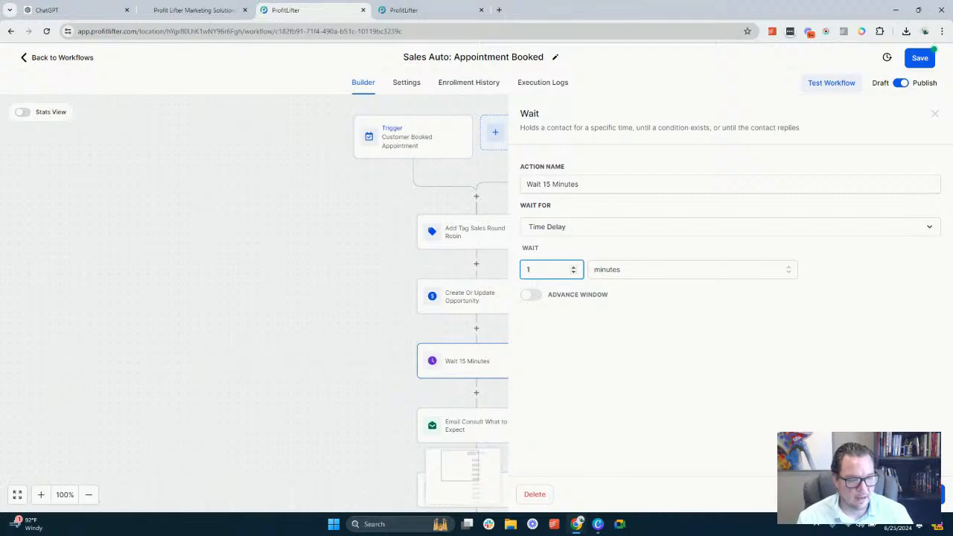
pyautogui.click(908, 494)
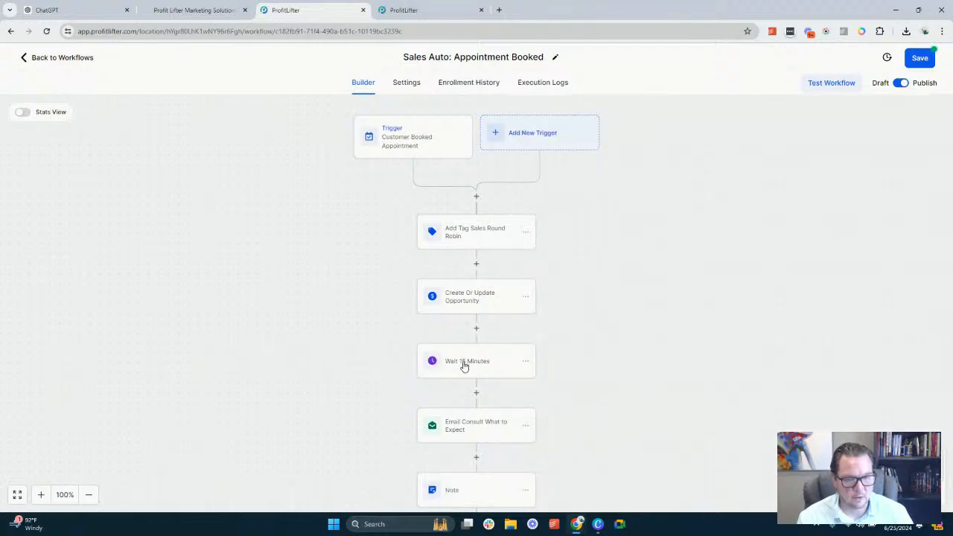
# Rename the wait action as "Wait 1 Minute" and save it
pyautogui.click(464, 366)
pyautogui.click(552, 185)
pyautogui.press('BackSpace')
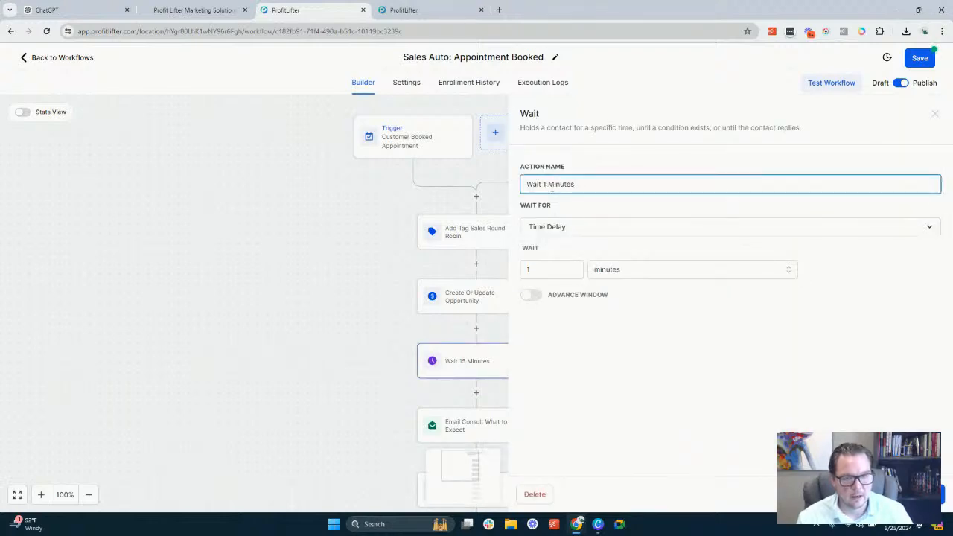
pyautogui.press('End')
pyautogui.press('BackSpace')
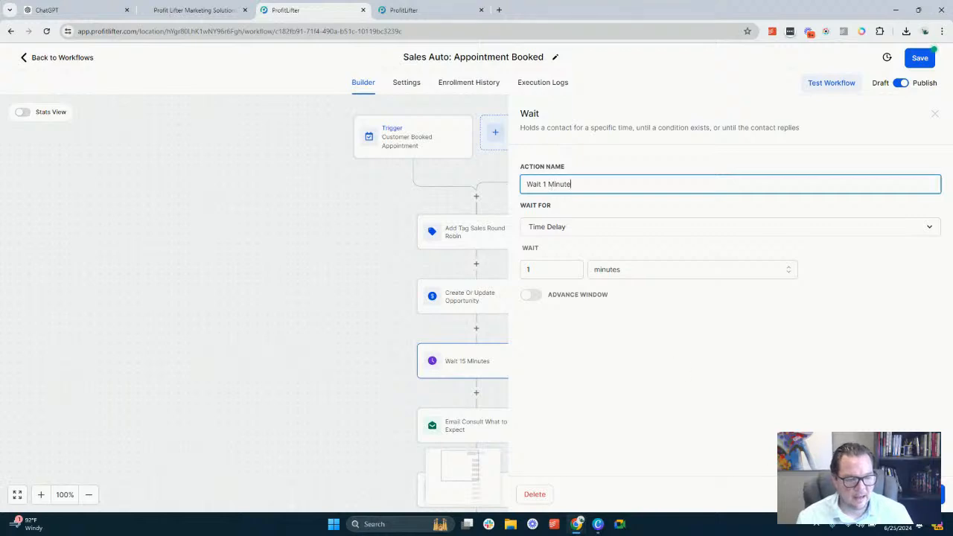
pyautogui.click(908, 495)
# Move the Wait 1 Minute action to directly below Add Tag Sales Round Robin
pyautogui.scroll(-2, 466, 326)
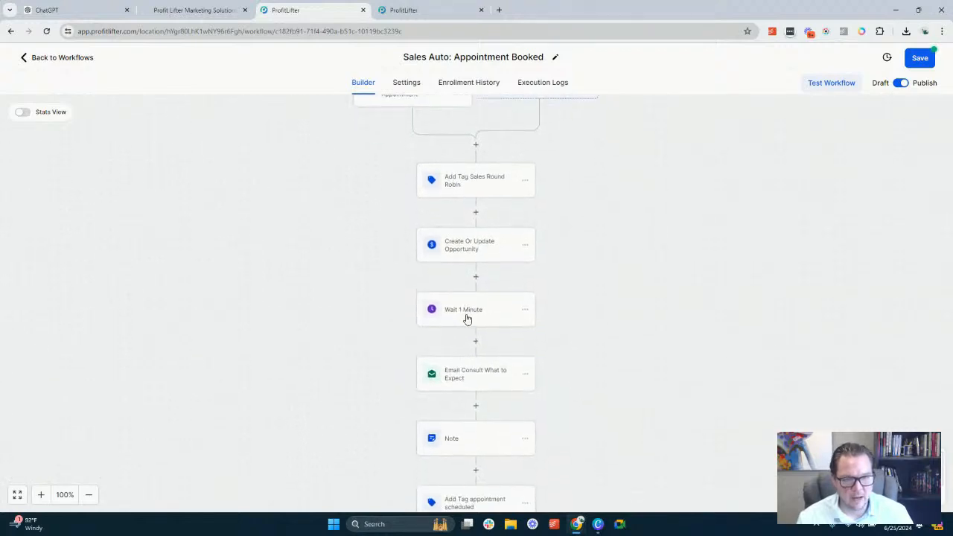
pyautogui.click(526, 313)
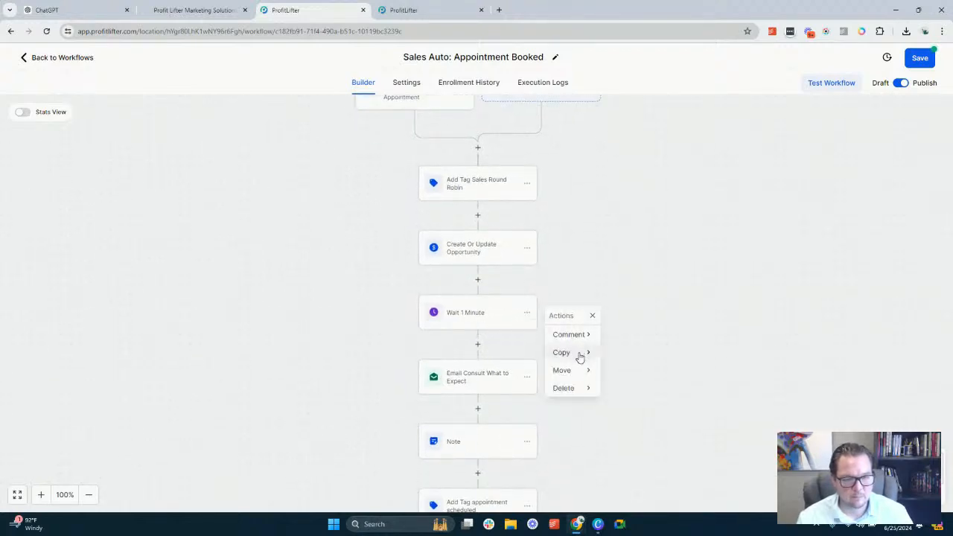
pyautogui.moveTo(579, 372)
pyautogui.click(632, 332)
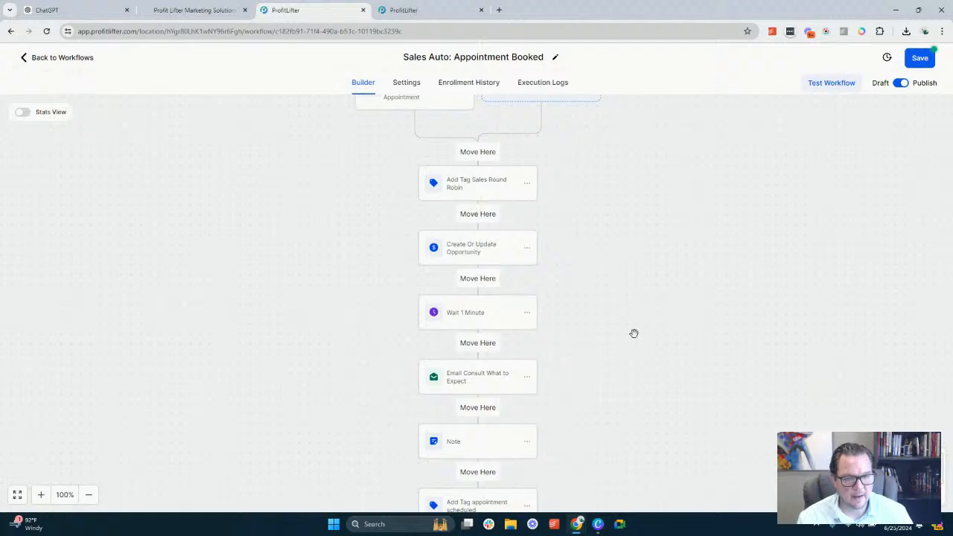
pyautogui.click(483, 216)
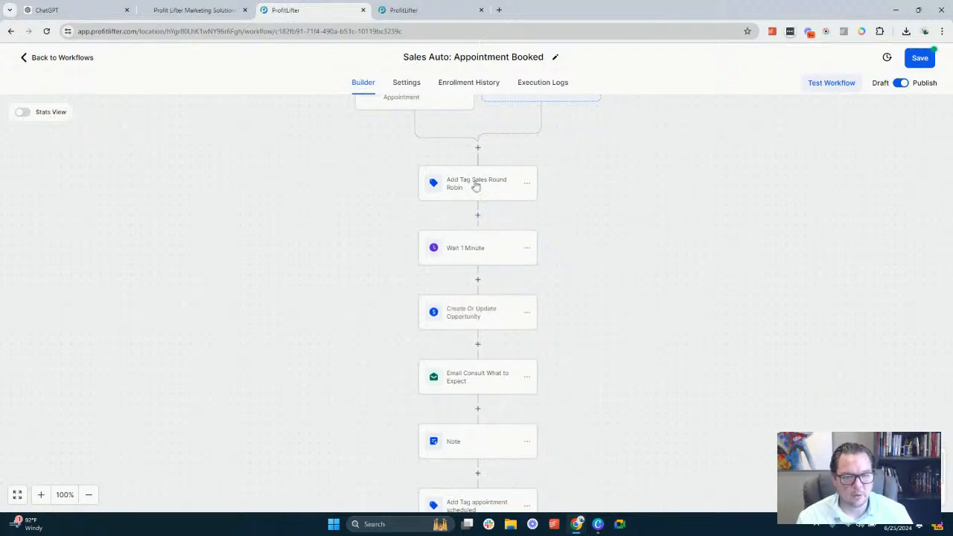
# Review the order of the first workflow actions and the settings of the Wait 1 Minute action
pyautogui.scroll(1, 541, 238)
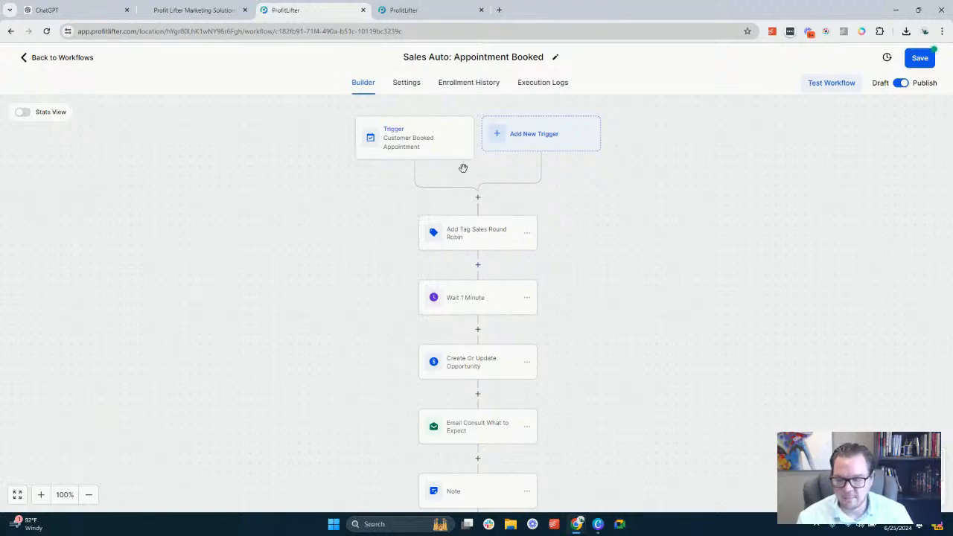
pyautogui.scroll(-1, 403, 234)
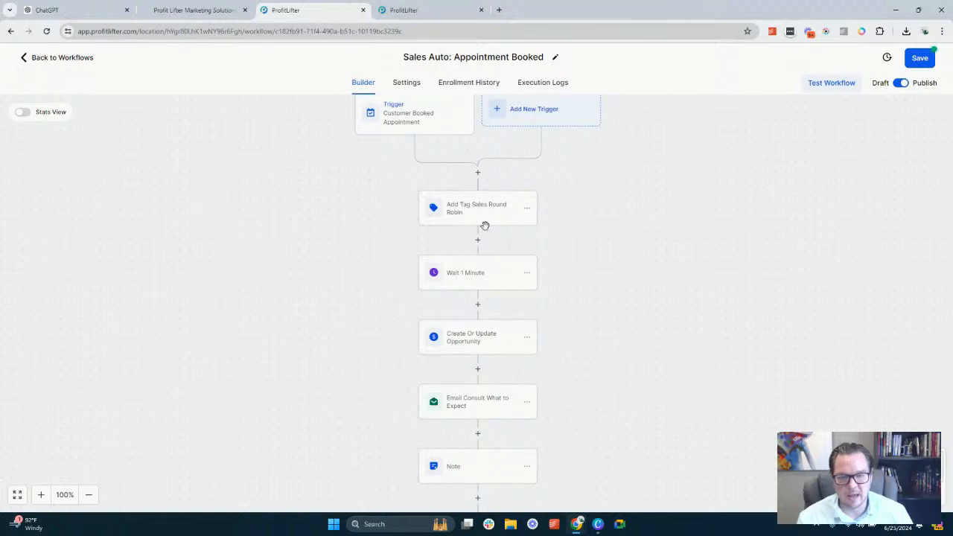
pyautogui.scroll(3, 484, 221)
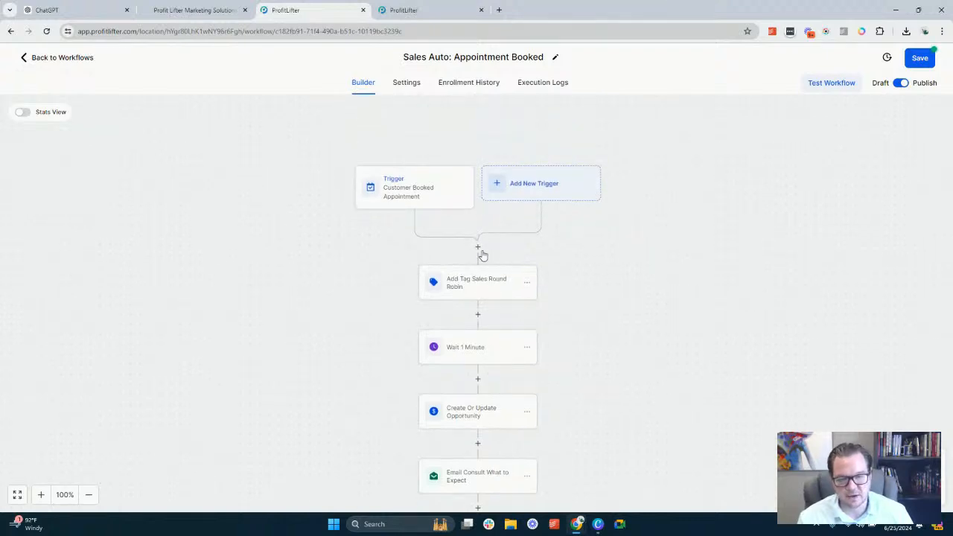
pyautogui.scroll(-2, 481, 254)
pyautogui.scroll(-1, 481, 254)
pyautogui.click(462, 277)
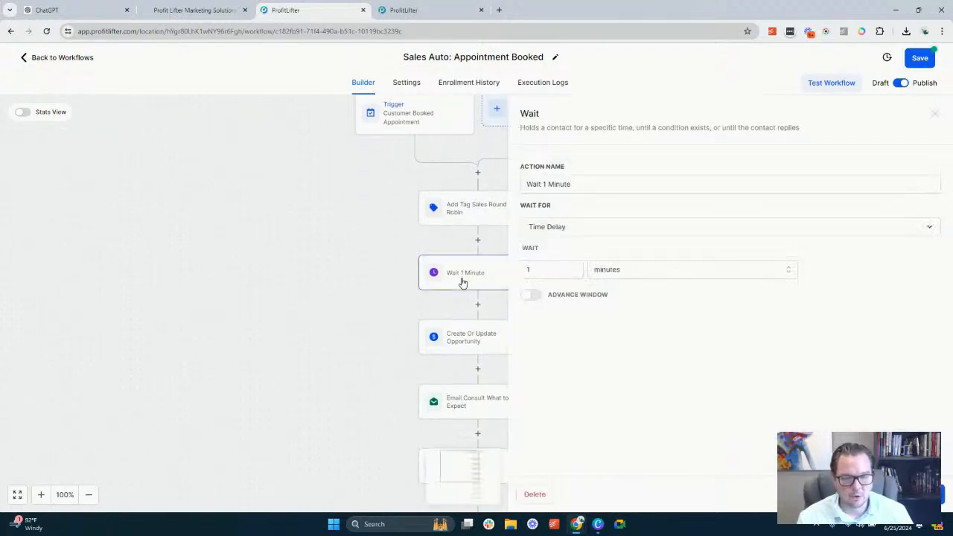
pyautogui.click(840, 495)
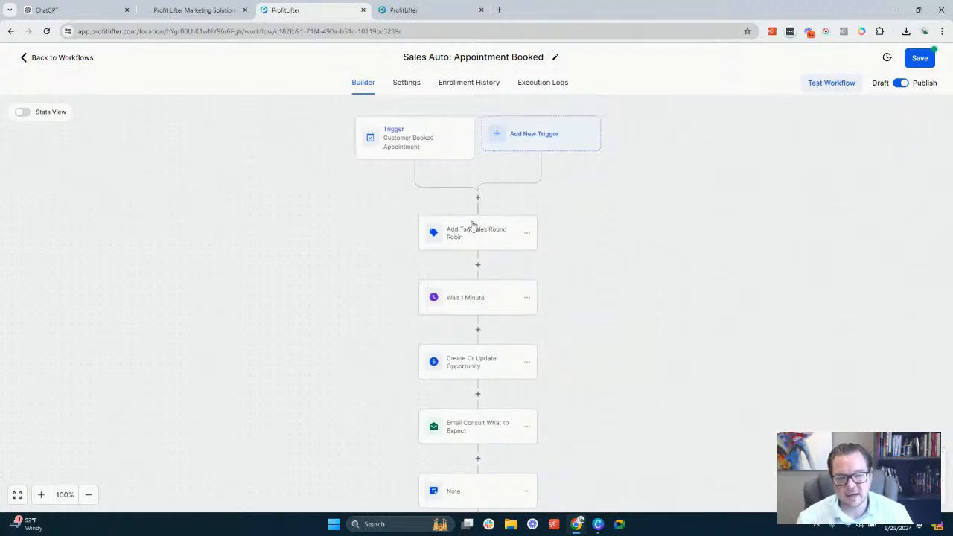
pyautogui.scroll(1, 479, 212)
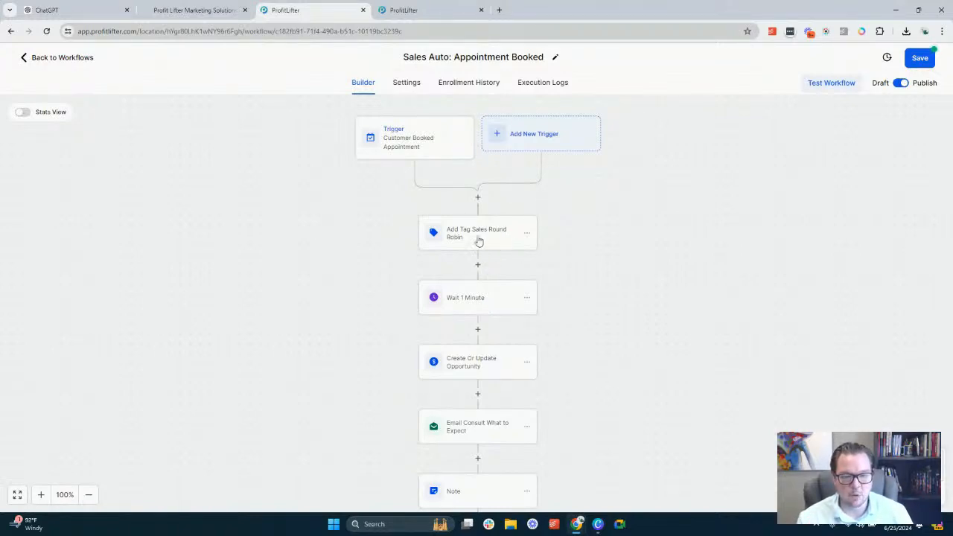
pyautogui.moveTo(594, 271); pyautogui.dragTo(601, 197)
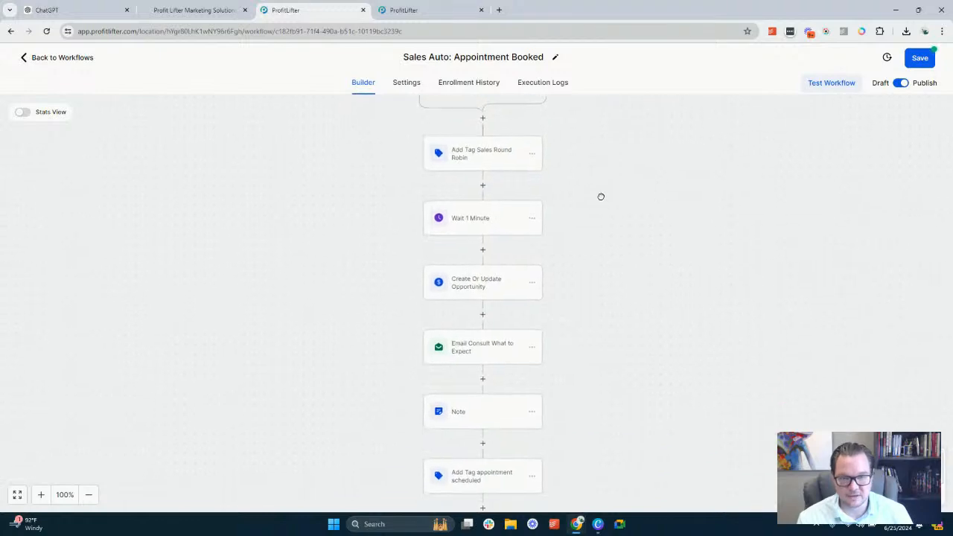
pyautogui.click(481, 217)
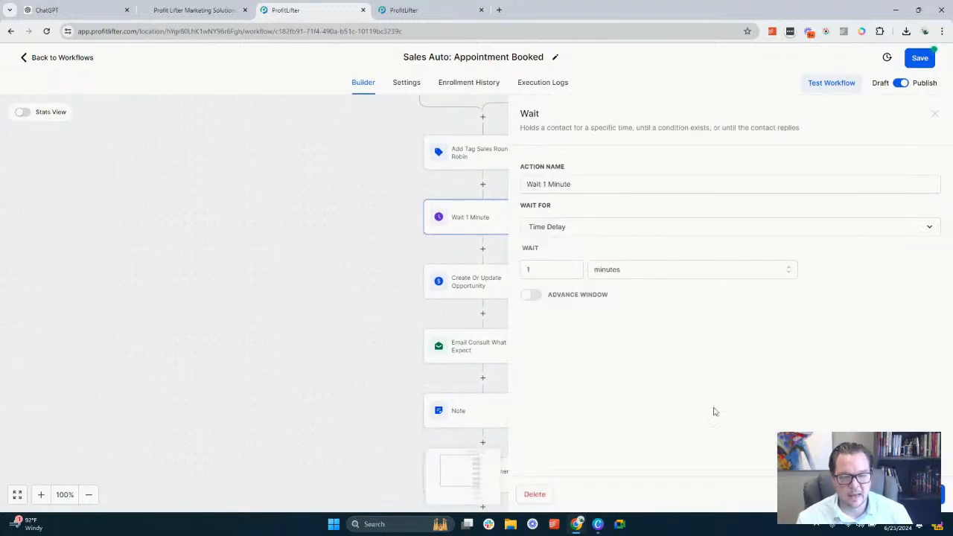
pyautogui.click(857, 495)
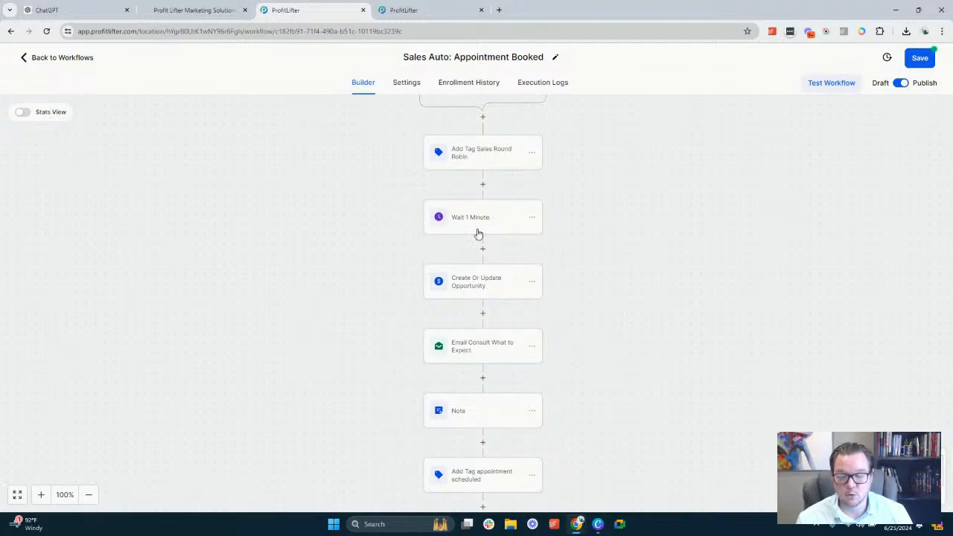
# Examine the pipeline, stage, opportunity name, source and lead value settings of the Create Or Update Opportunity action
pyautogui.click(480, 281)
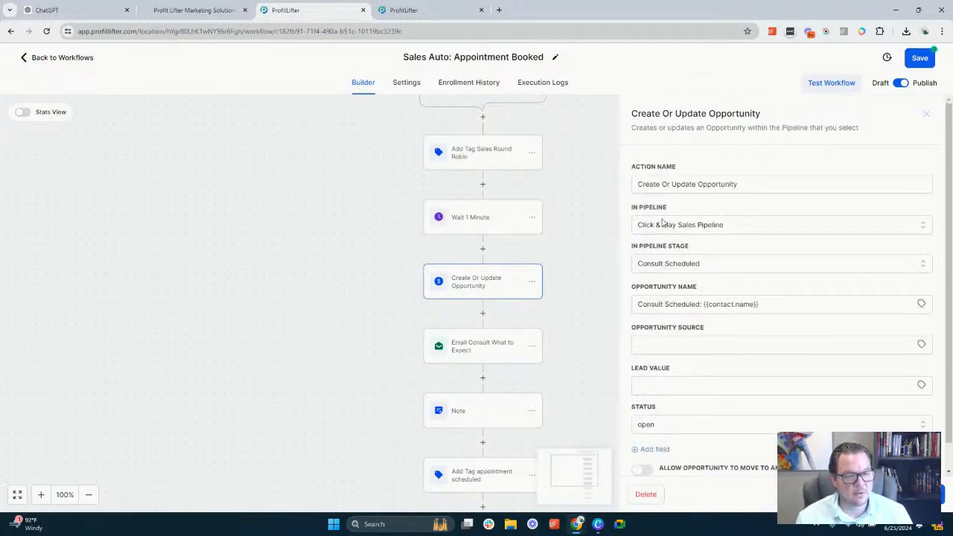
pyautogui.click(663, 224)
pyautogui.click(663, 222)
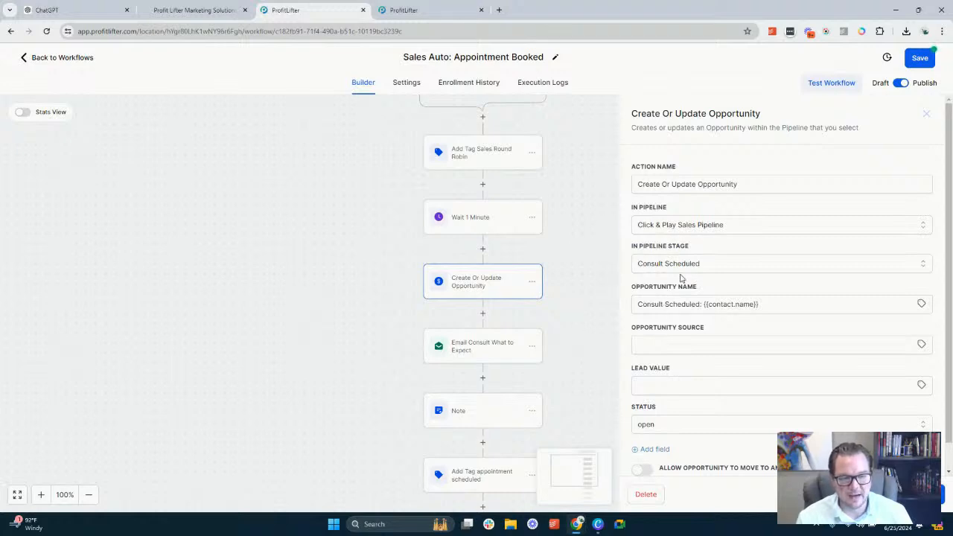
pyautogui.scroll(-1, 681, 280)
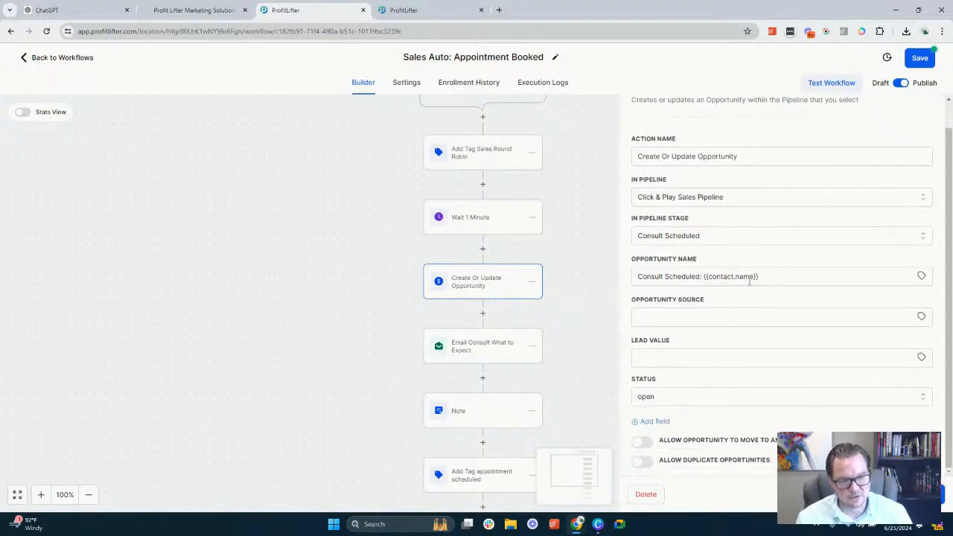
pyautogui.click(660, 316)
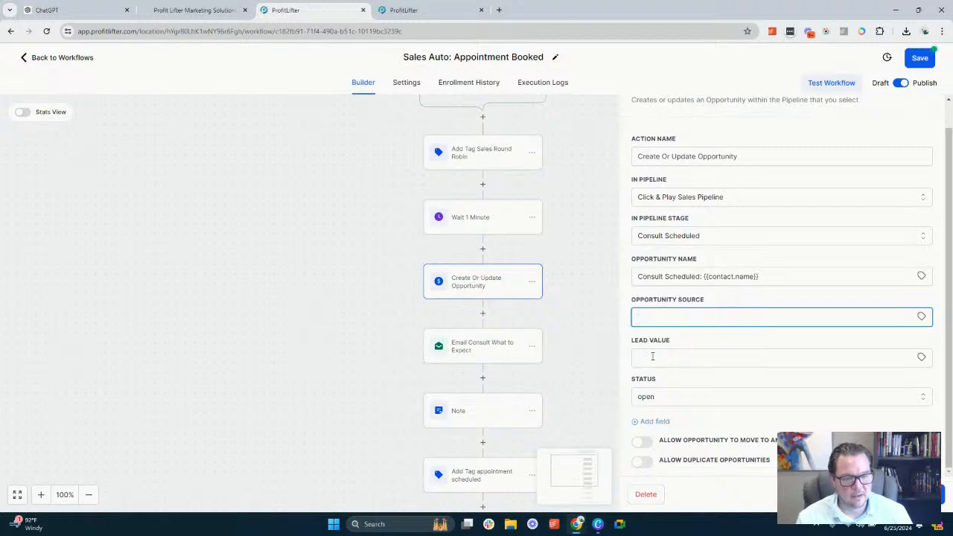
pyautogui.click(652, 347)
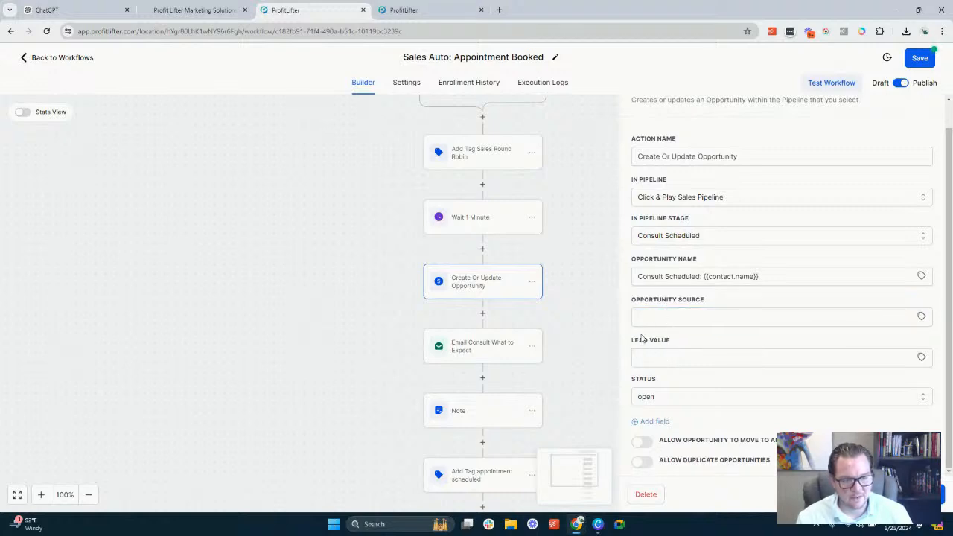
pyautogui.moveTo(633, 341); pyautogui.dragTo(668, 343)
pyautogui.click(665, 344)
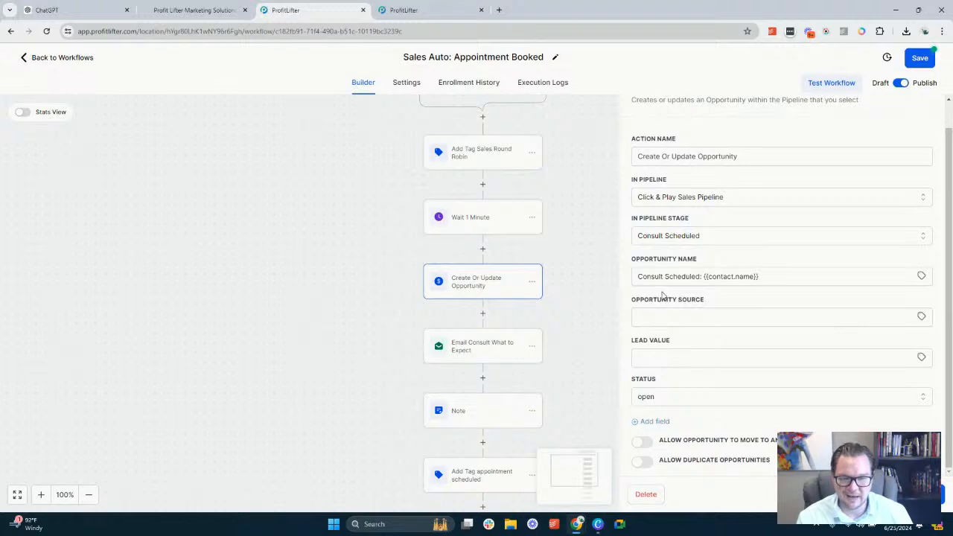
pyautogui.doubleClick(663, 300)
pyautogui.moveTo(664, 300)
pyautogui.mouseDown()
pyautogui.moveTo(695, 301)
pyautogui.moveTo(660, 301)
pyautogui.mouseUp()
pyautogui.doubleClick(696, 300)
pyautogui.click(661, 302)
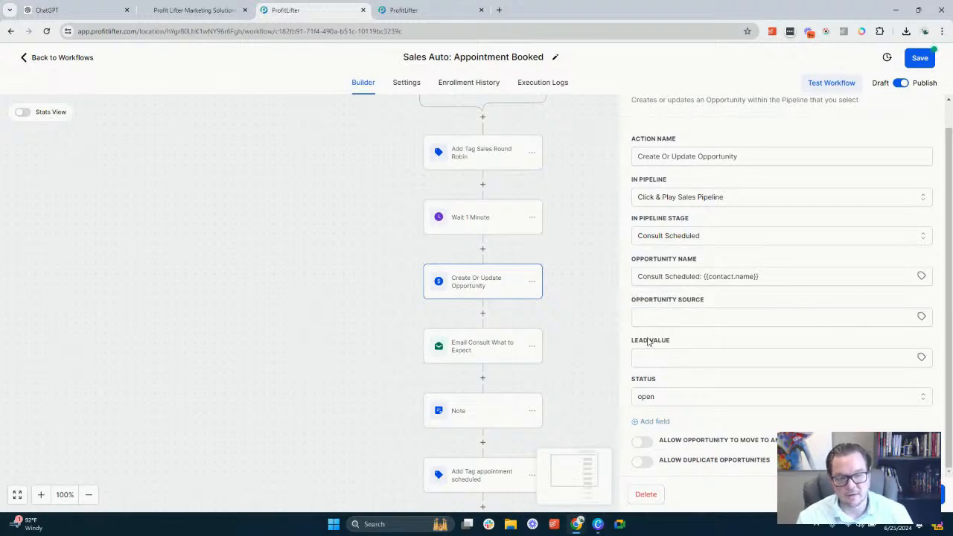
pyautogui.doubleClick(646, 341)
pyautogui.moveTo(645, 341); pyautogui.dragTo(663, 339)
pyautogui.click(664, 340)
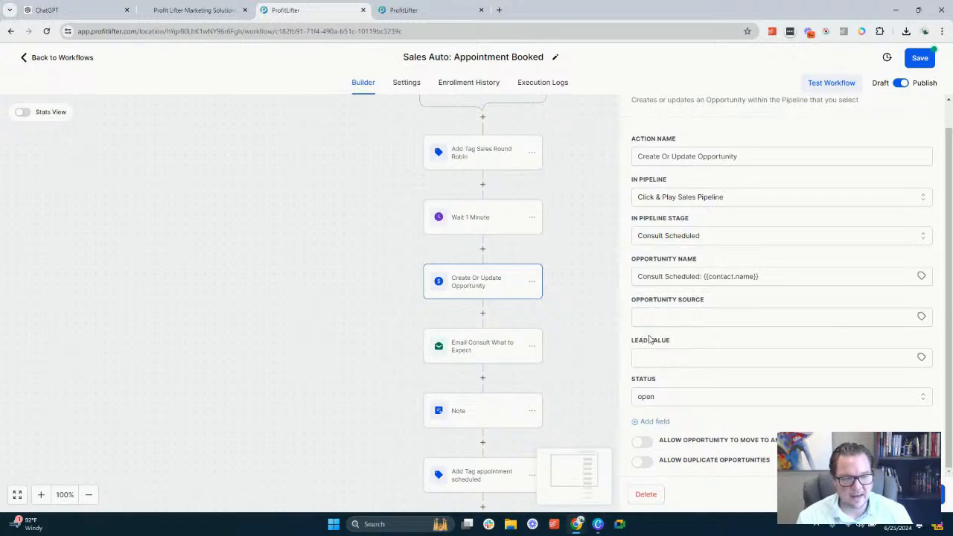
# Choose open as the opportunity status and save the Create Or Update Opportunity action
pyautogui.click(655, 397)
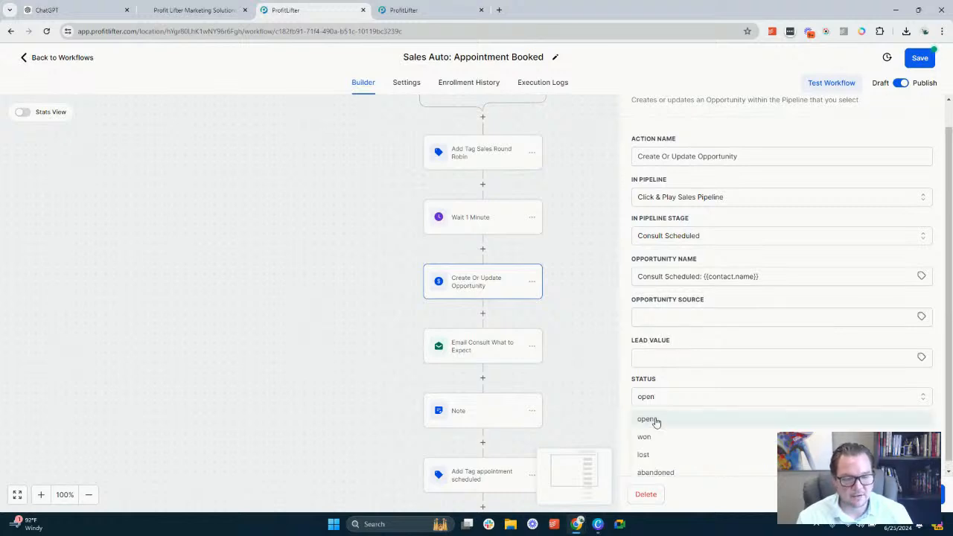
pyautogui.click(656, 419)
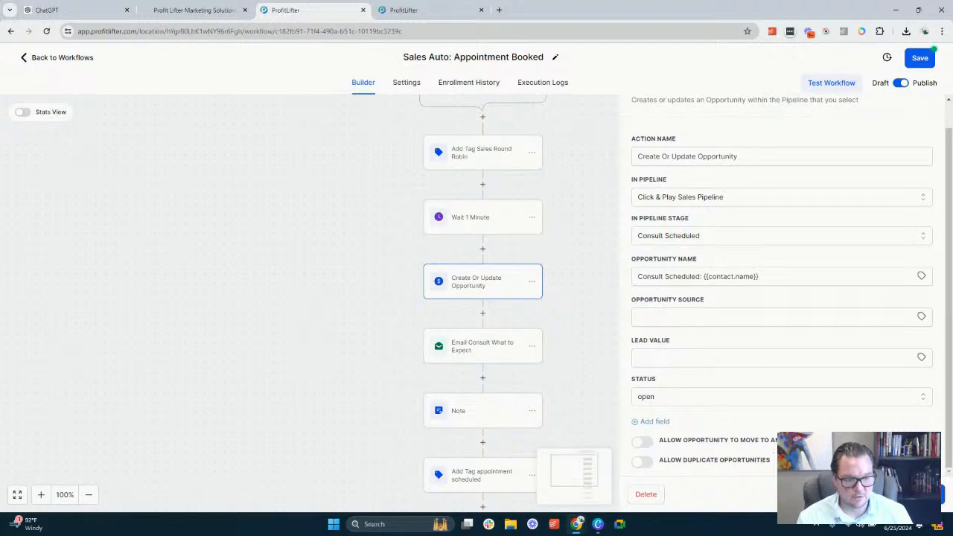
pyautogui.click(913, 494)
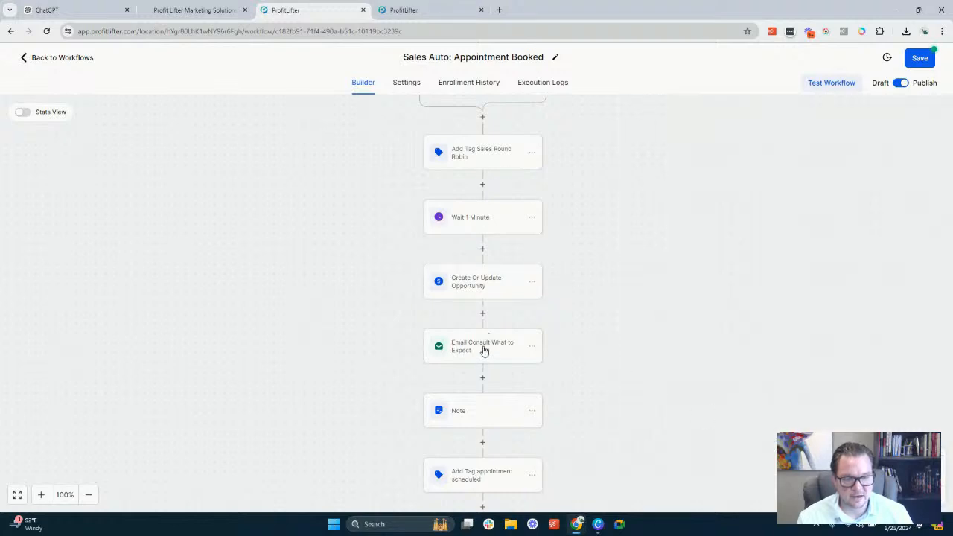
# Set the From Name of the Email Consult What to Expect action to the user's Full Name custom value
pyautogui.click(484, 351)
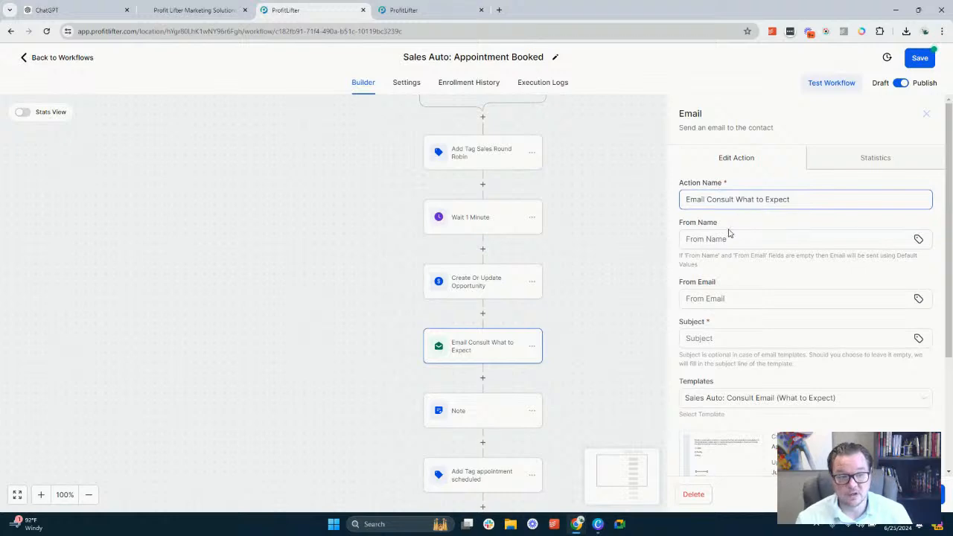
pyautogui.click(724, 239)
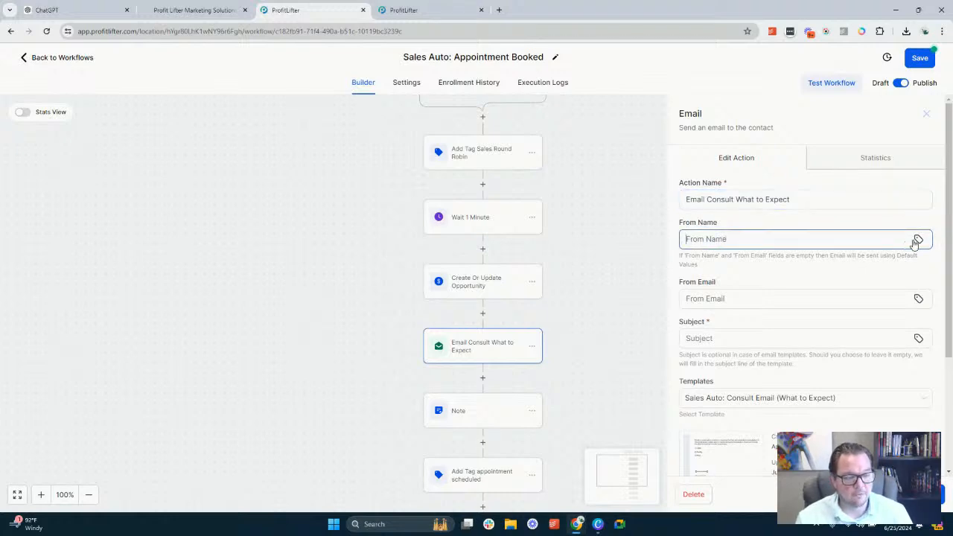
pyautogui.click(916, 241)
pyautogui.click(803, 307)
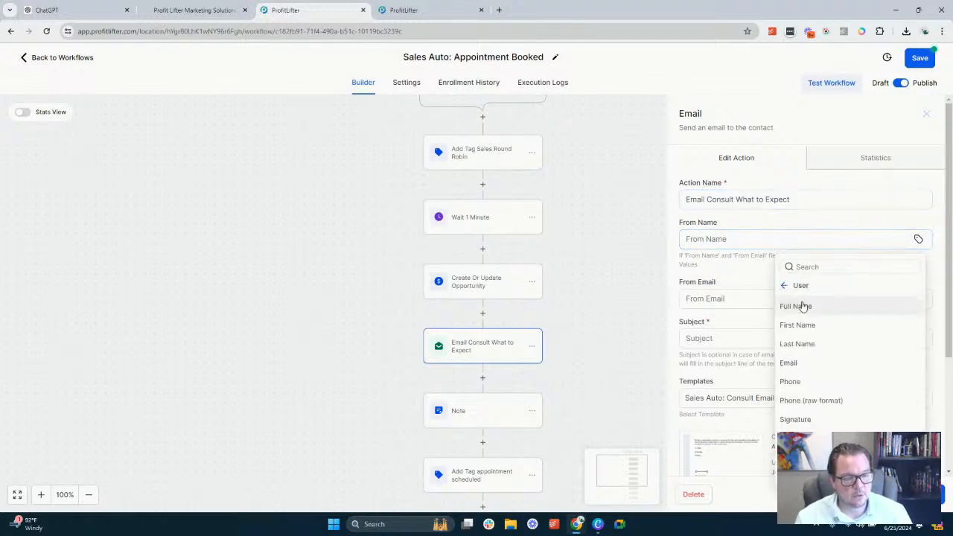
pyautogui.click(803, 307)
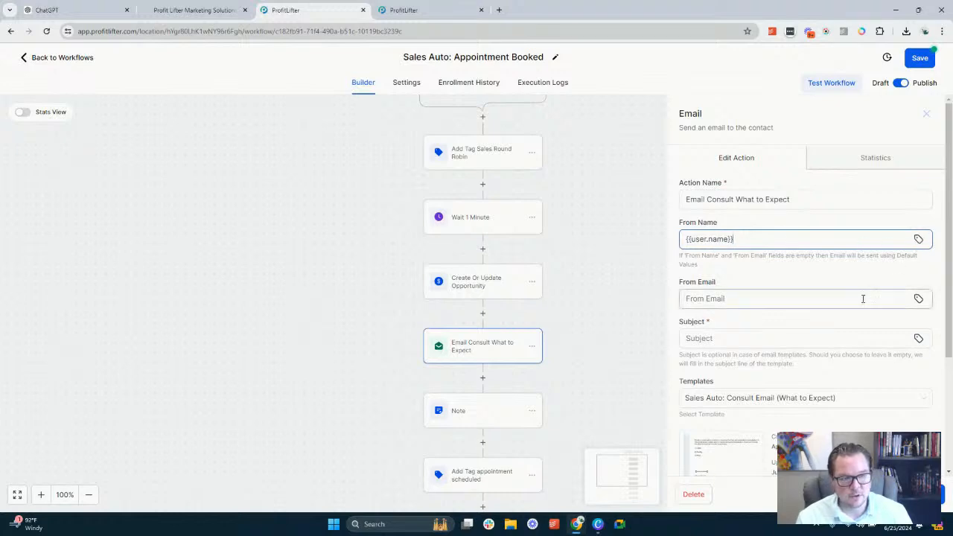
# Browse the Contact and User custom values available for the email's From Name
pyautogui.click(918, 240)
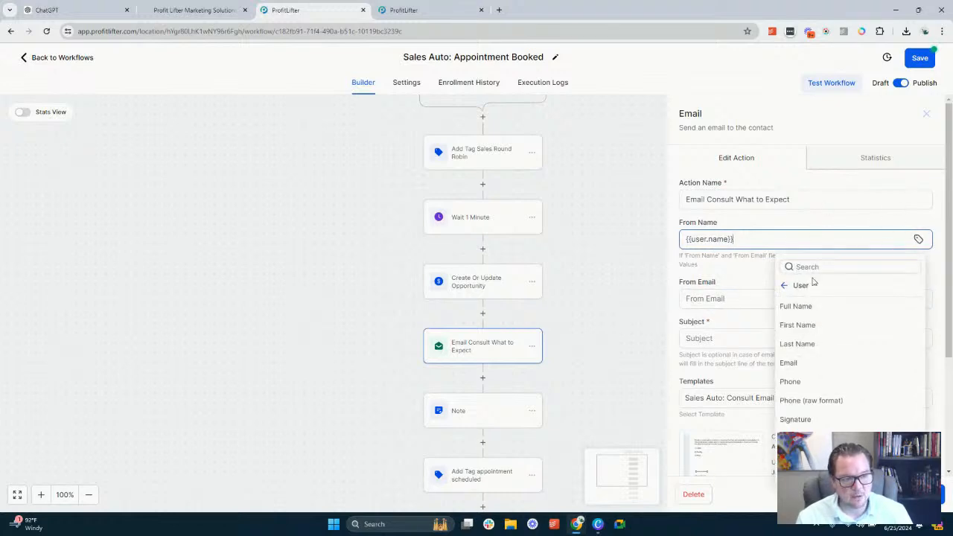
pyautogui.click(784, 288)
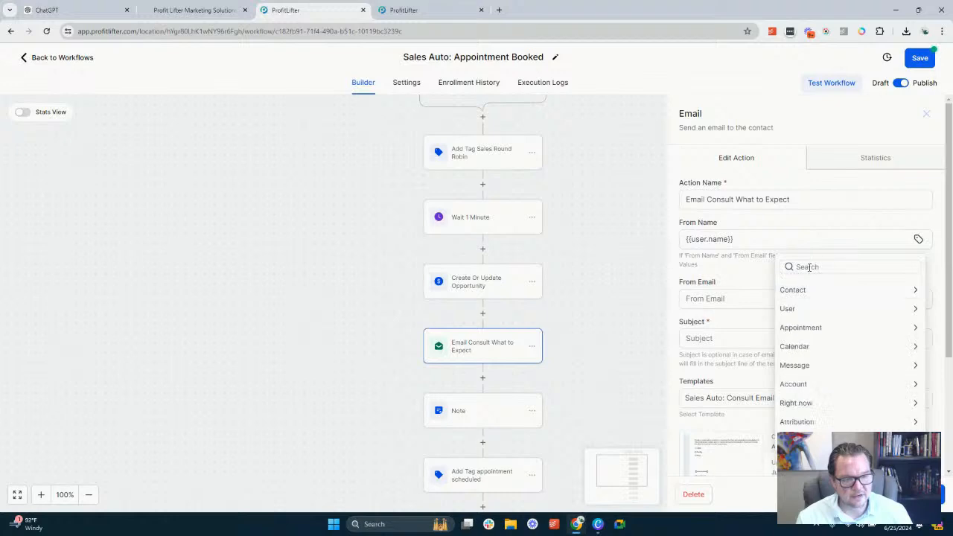
pyautogui.click(795, 289)
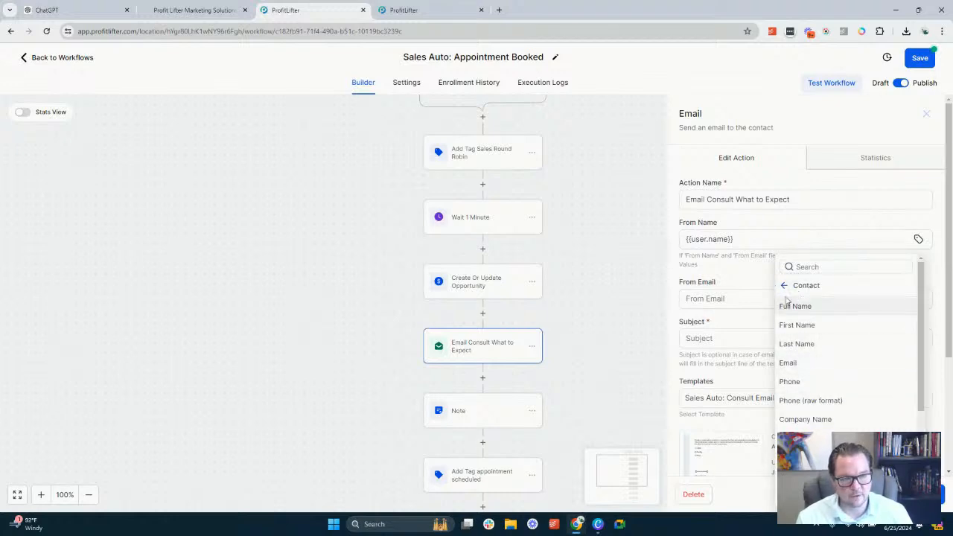
pyautogui.click(784, 285)
pyautogui.click(808, 309)
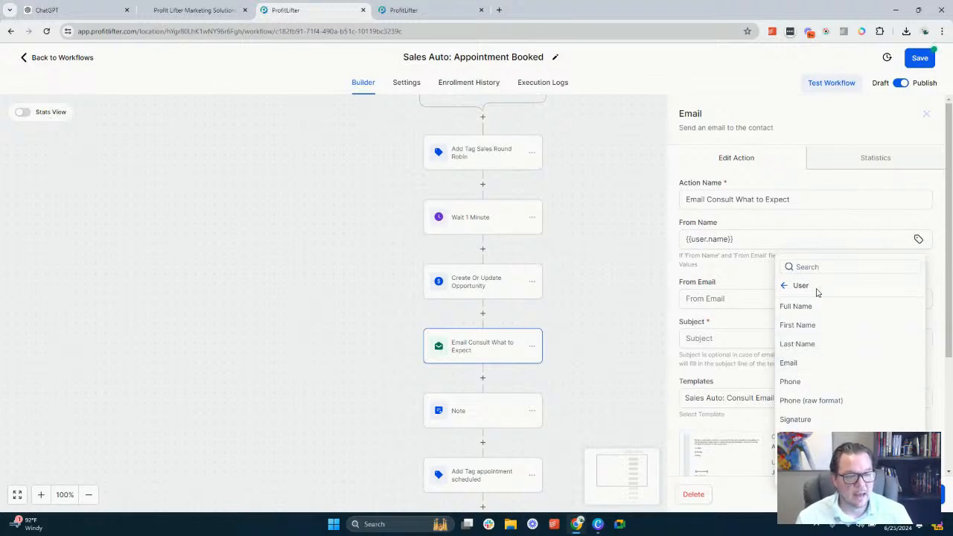
pyautogui.click(753, 223)
# Extend the email's From Name with a "|" separator followed by the Account Name custom value
pyautogui.click(743, 239)
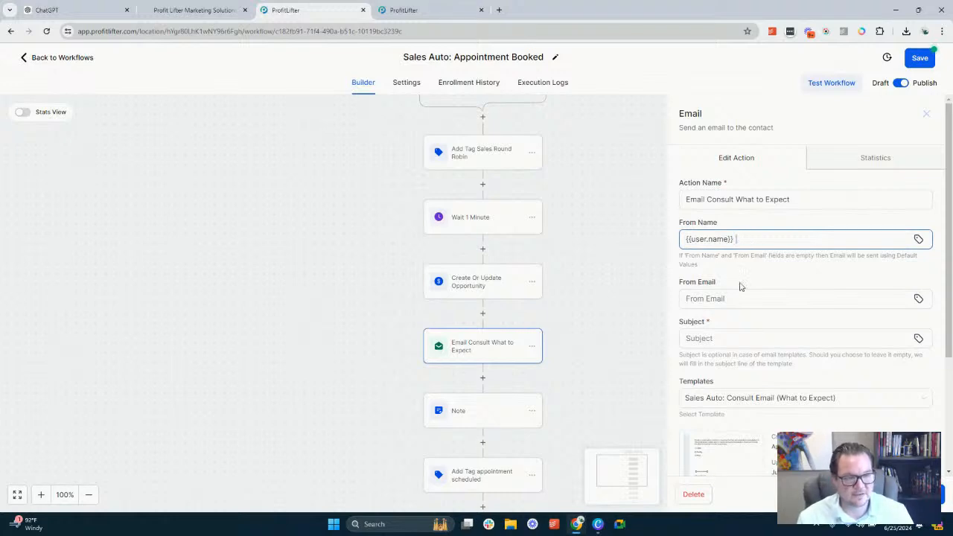
pyautogui.click(919, 239)
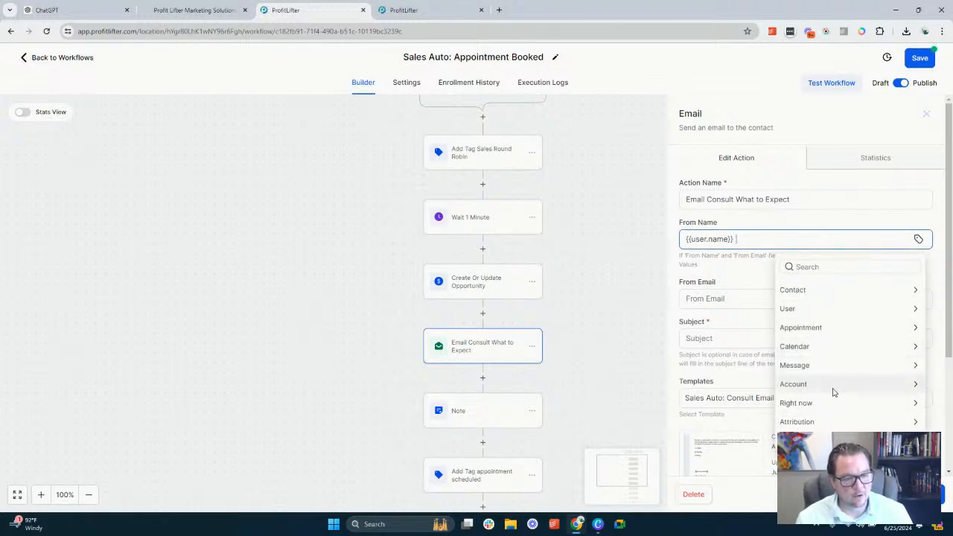
pyautogui.click(833, 388)
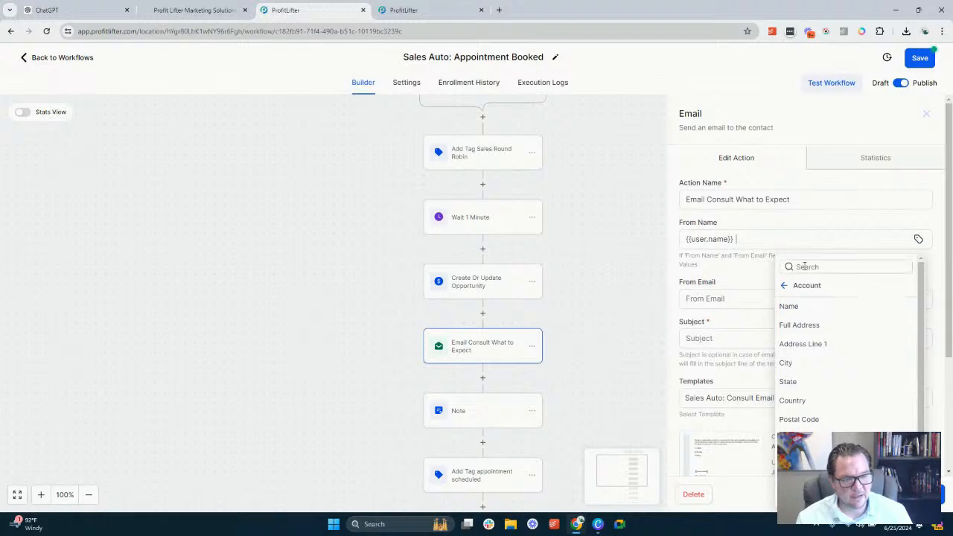
pyautogui.click(784, 285)
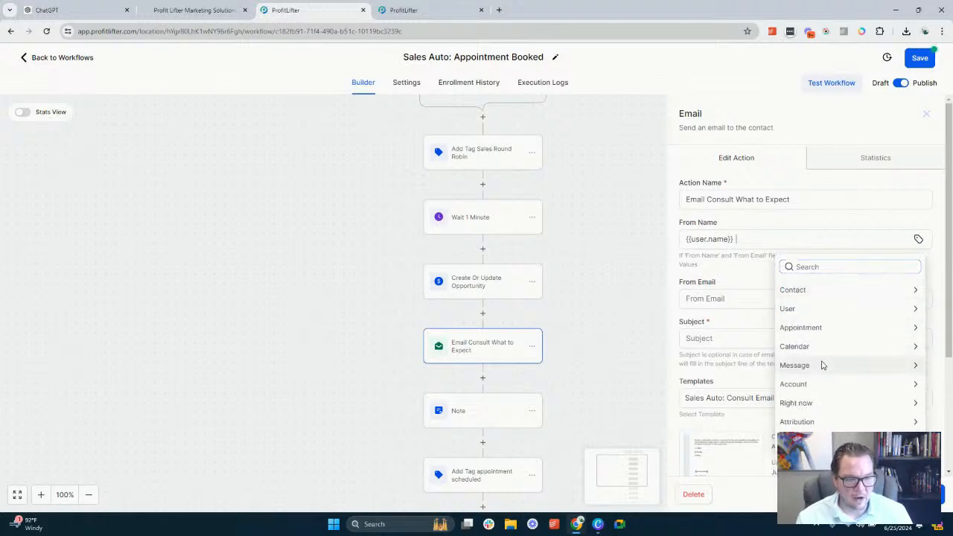
pyautogui.click(809, 388)
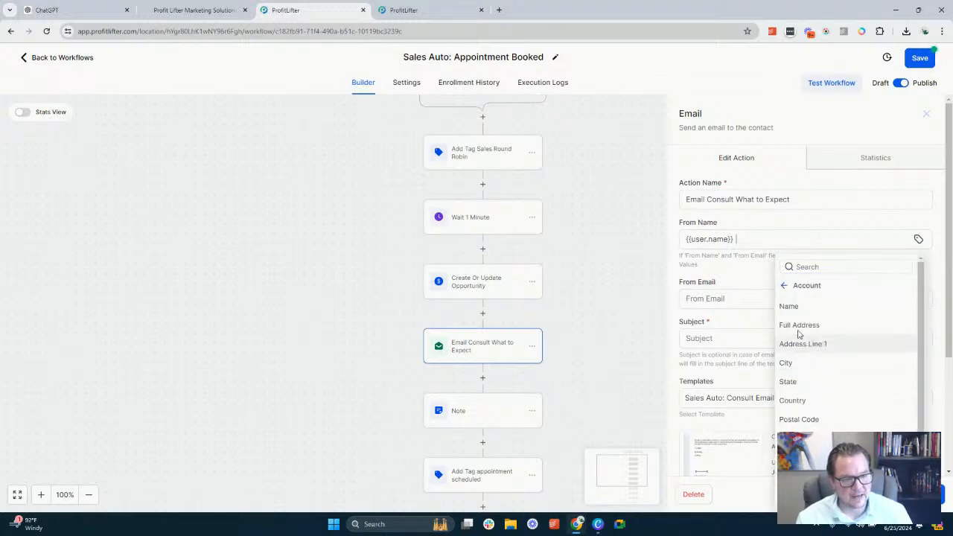
pyautogui.click(796, 307)
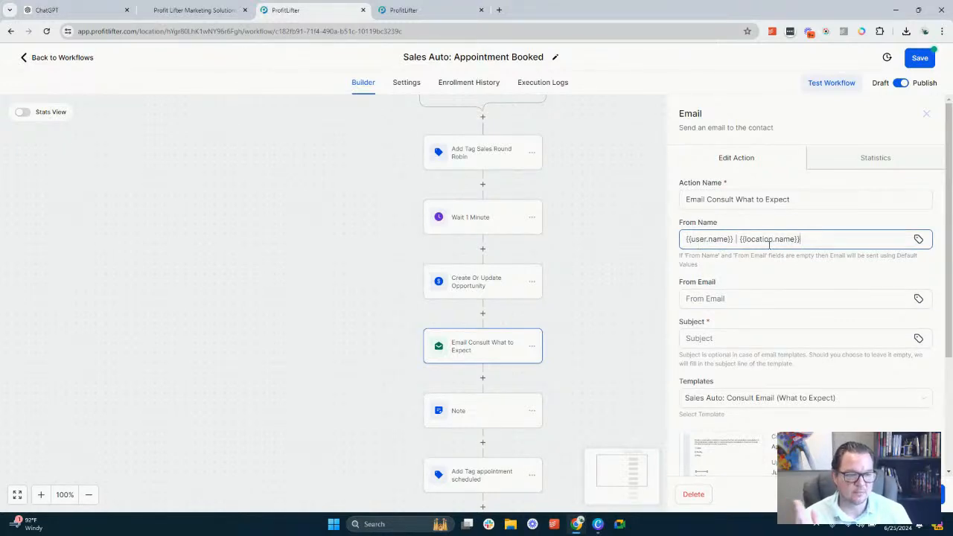
# Set the From Email of the Email Consult What to Expect action to the user's Email custom value
pyautogui.click(691, 298)
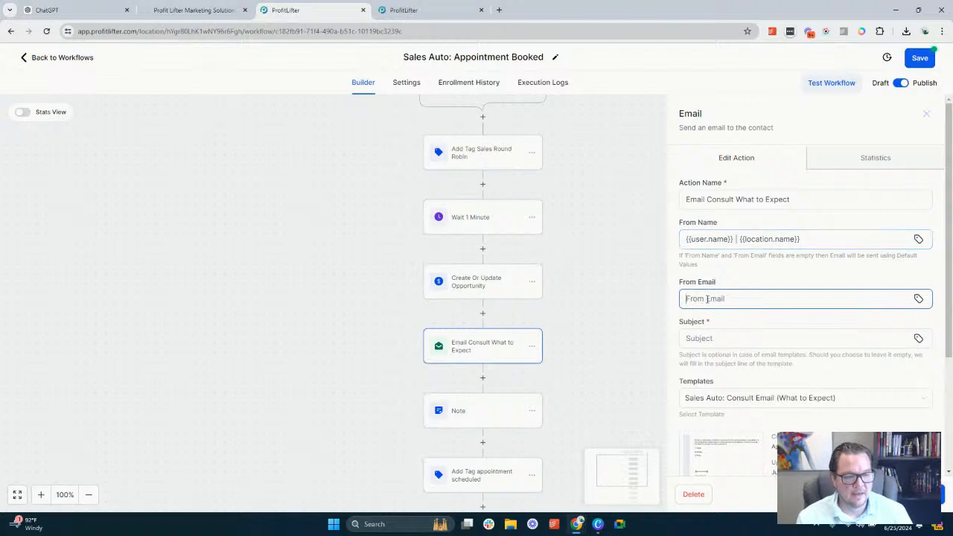
pyautogui.click(919, 300)
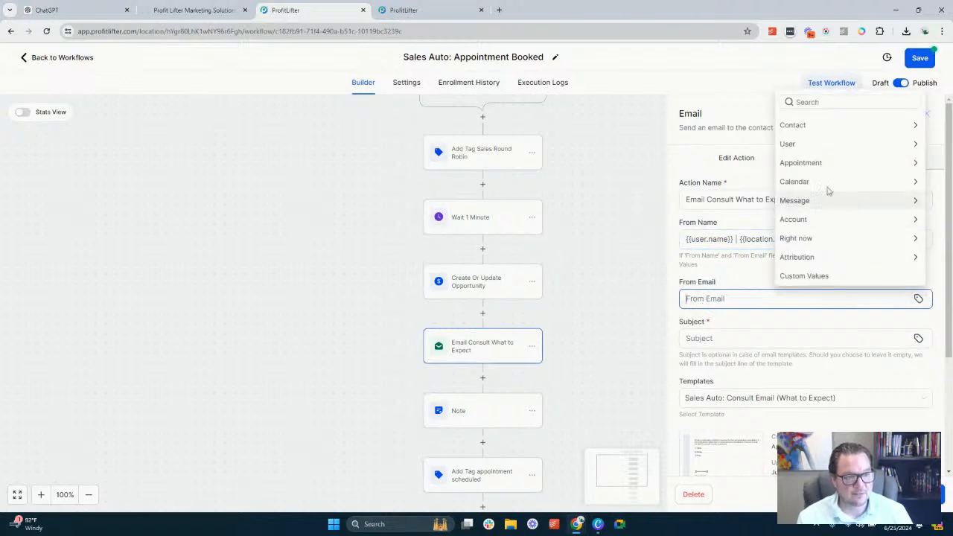
pyautogui.click(830, 144)
pyautogui.click(815, 164)
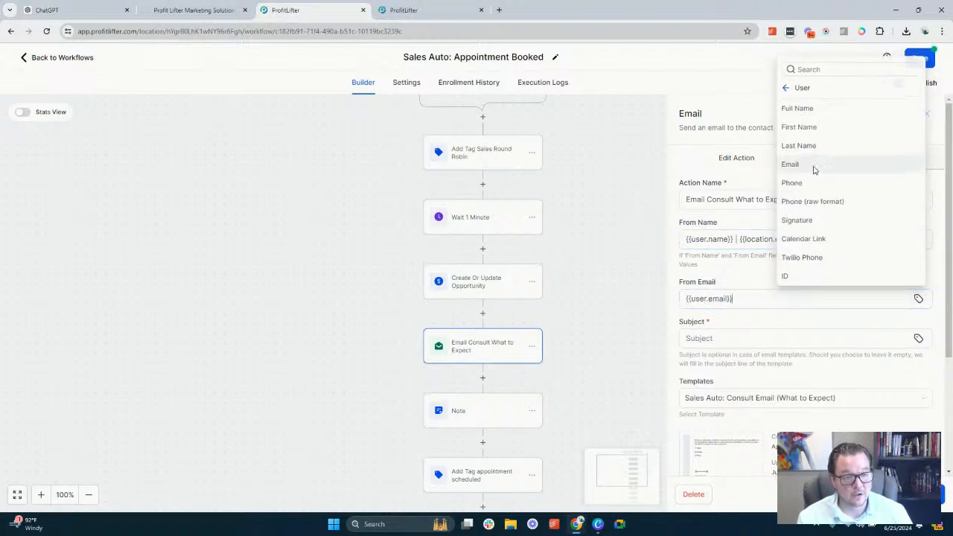
# Enter "Looking forward to our Meeting!" as the email's subject
pyautogui.click(732, 339)
pyautogui.scroll(-2, 749, 303)
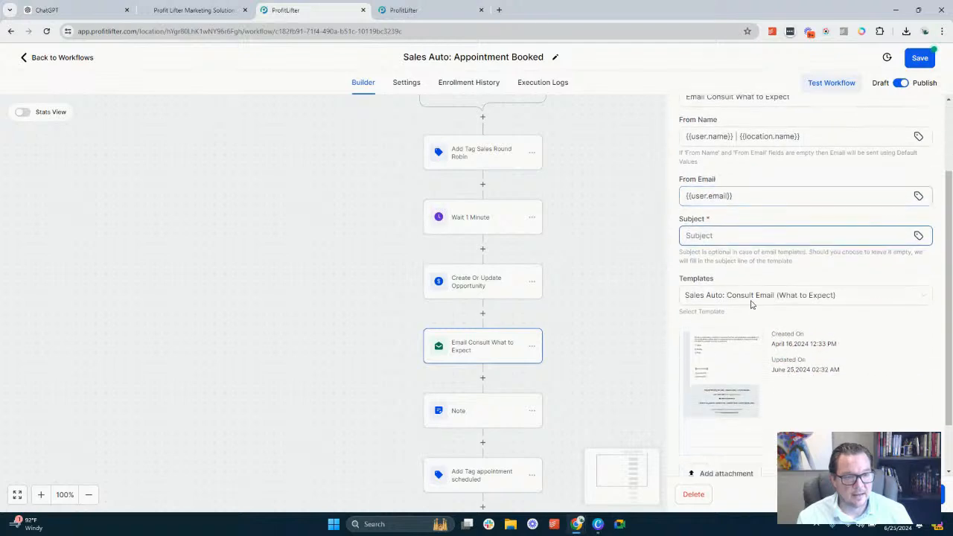
pyautogui.scroll(2, 715, 313)
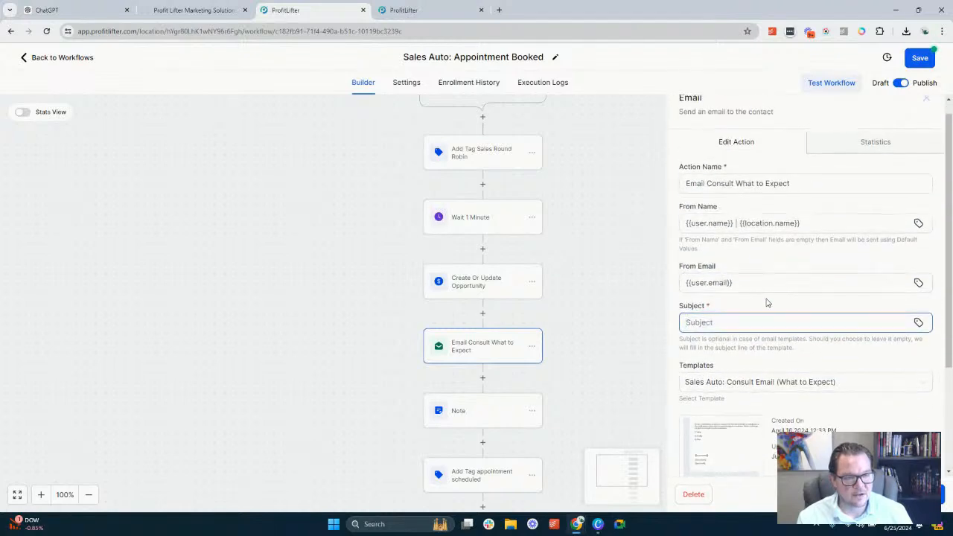
pyautogui.scroll(1, 755, 320)
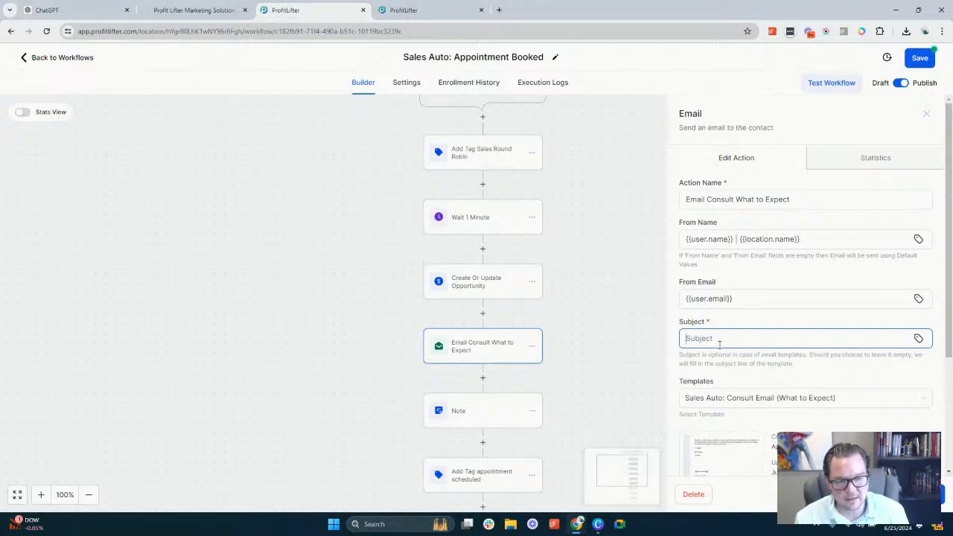
pyautogui.scroll(-1, 769, 314)
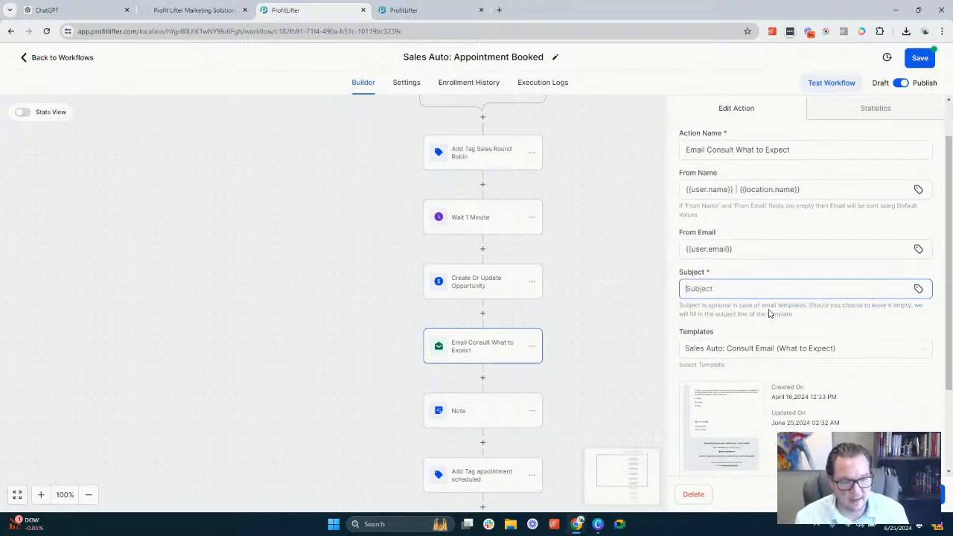
pyautogui.write('L')
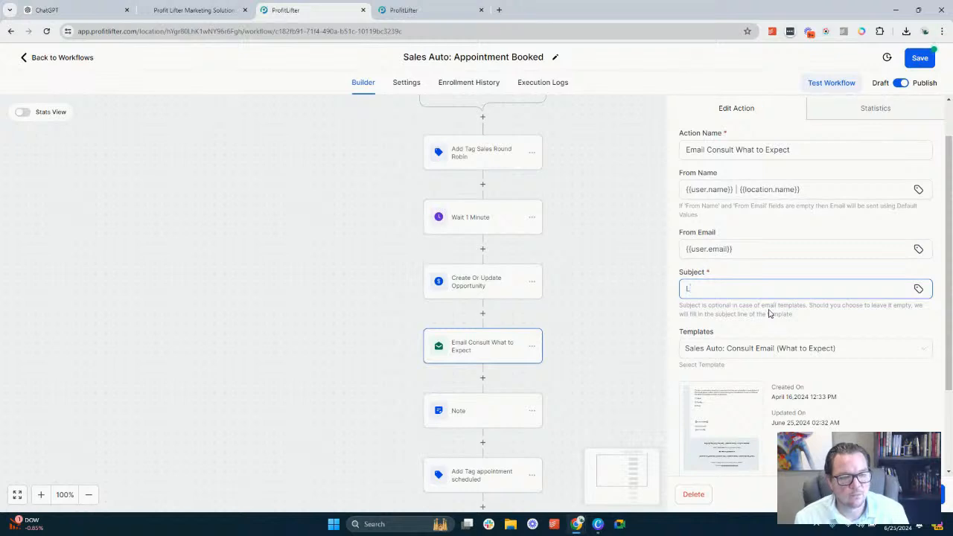
pyautogui.write('ooking forward')
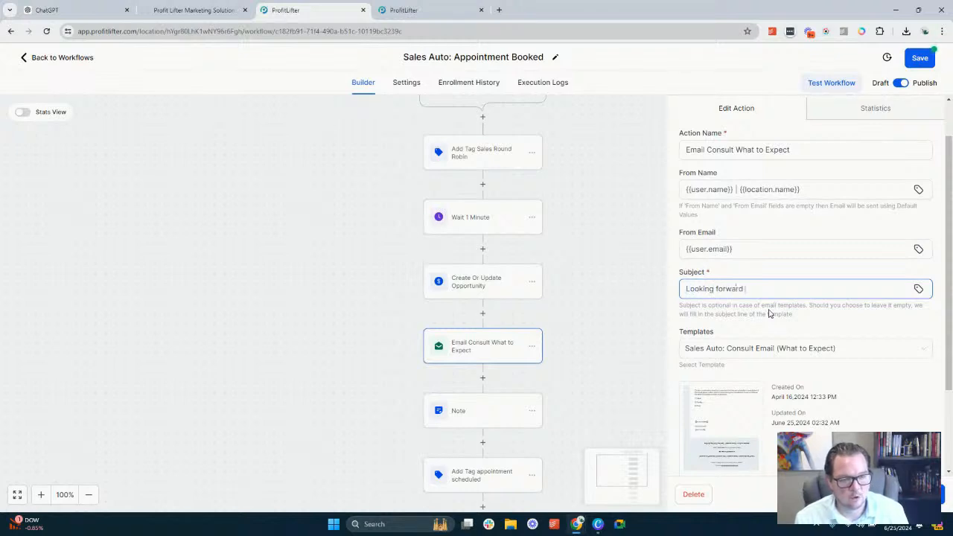
pyautogui.write(' to our Meeting!')
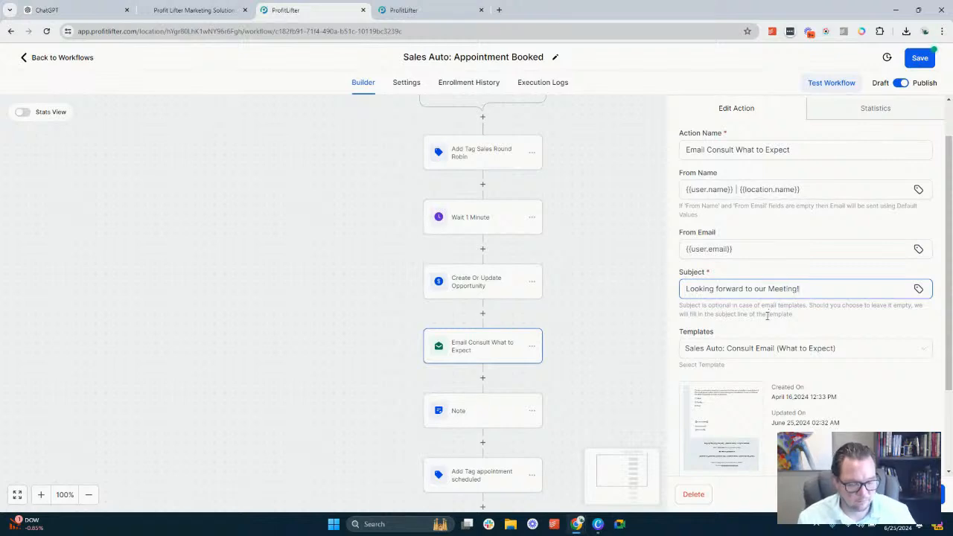
pyautogui.write('Hey')
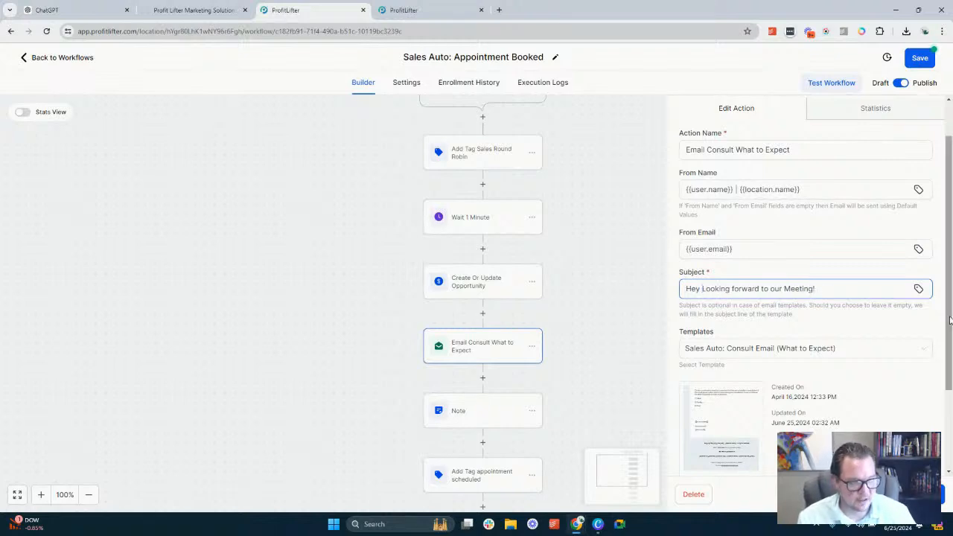
# Begin the subject line with "Hey", the contact's First Name custom value and a comma
pyautogui.click(920, 292)
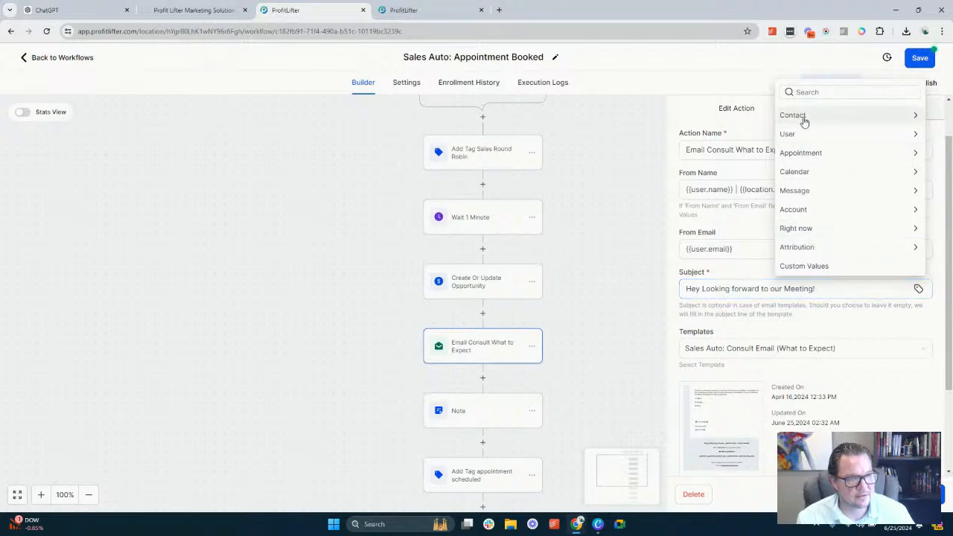
pyautogui.click(803, 118)
pyautogui.click(779, 95)
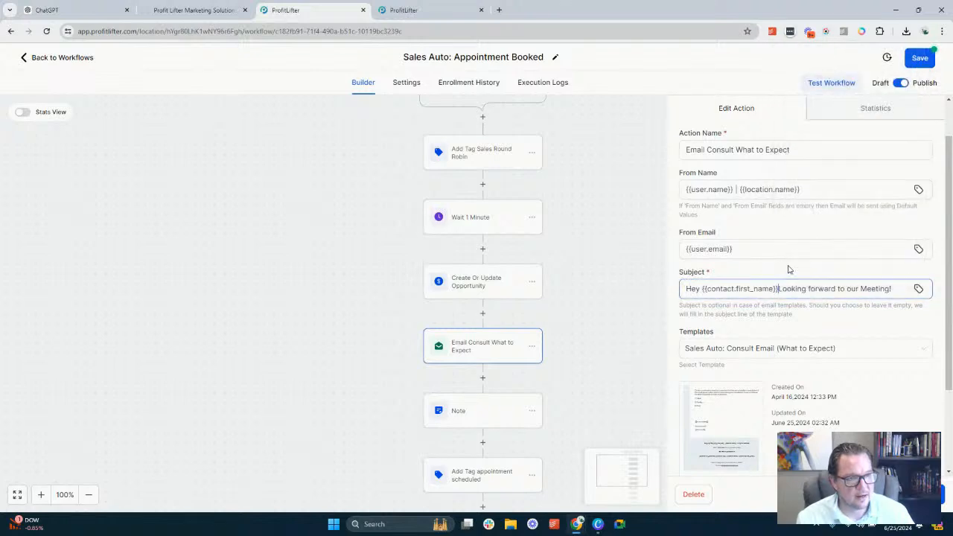
pyautogui.write(',')
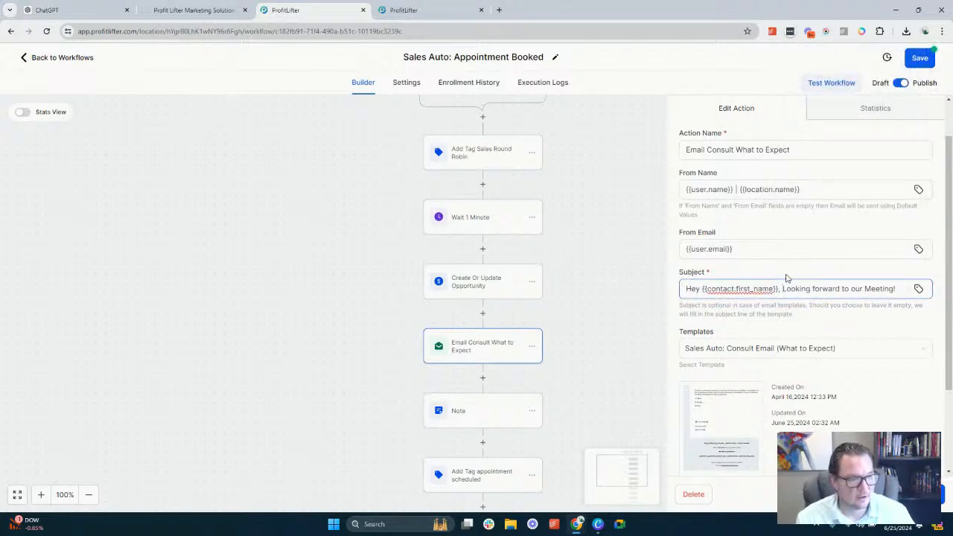
# Open the Sales Auto: Consult Email (What to Expect) template for editing and review the prompt in its body text
pyautogui.scroll(-2, 734, 355)
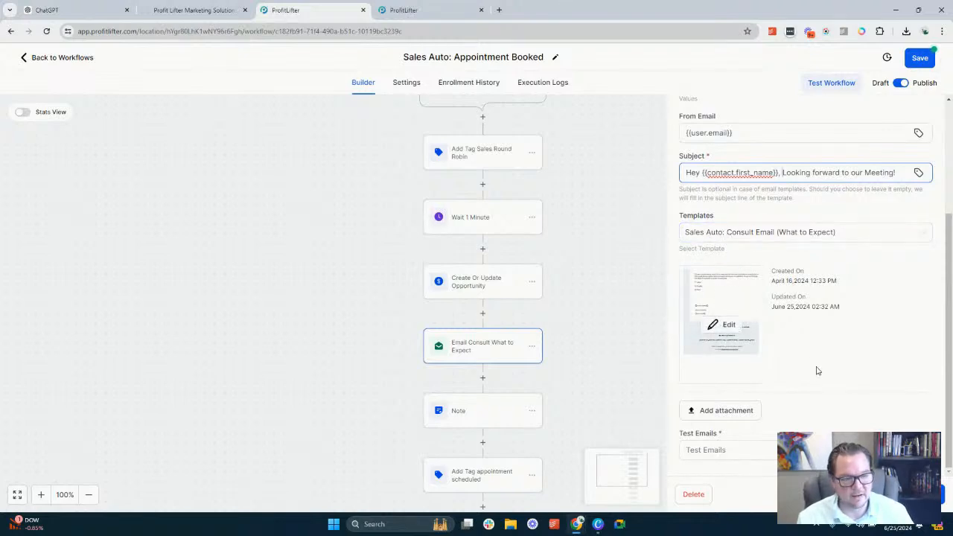
pyautogui.click(719, 326)
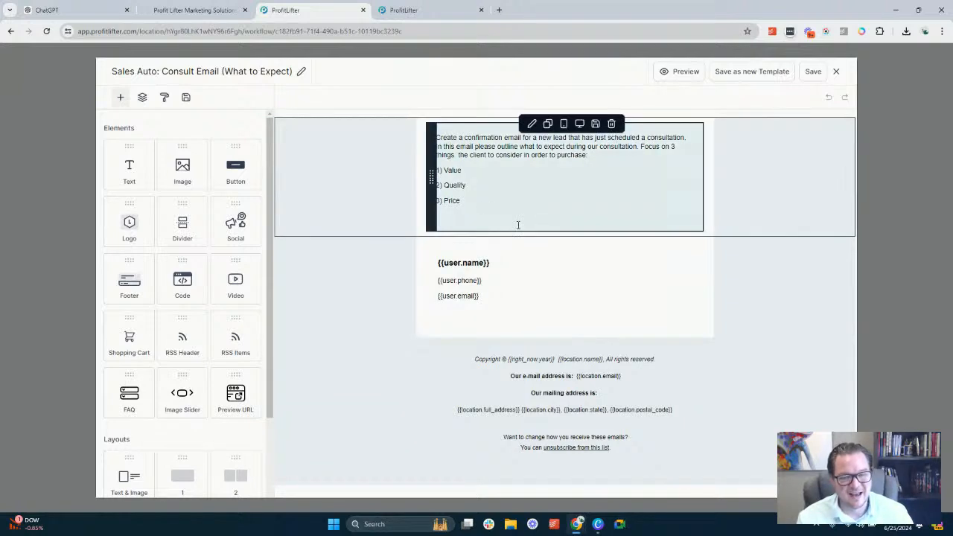
pyautogui.tripleClick(485, 146)
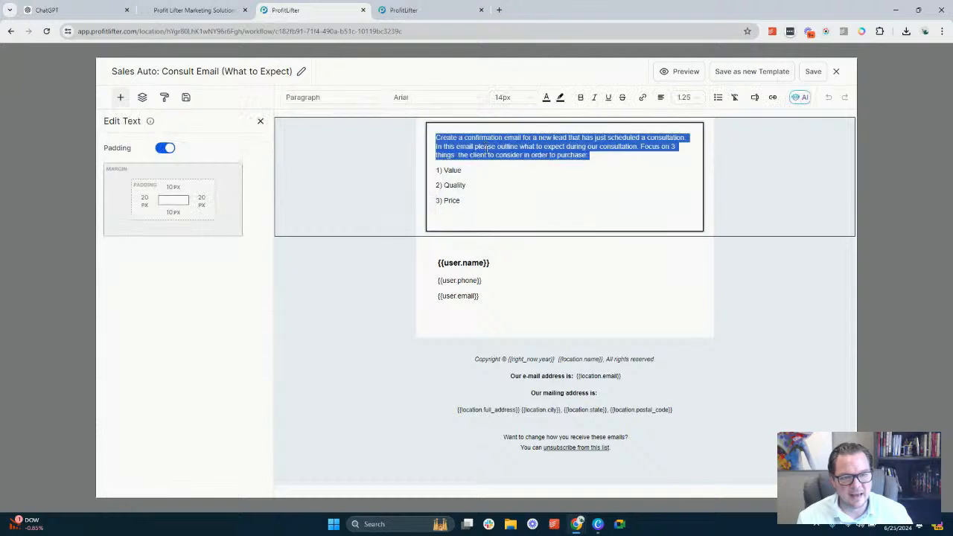
pyautogui.click(493, 188)
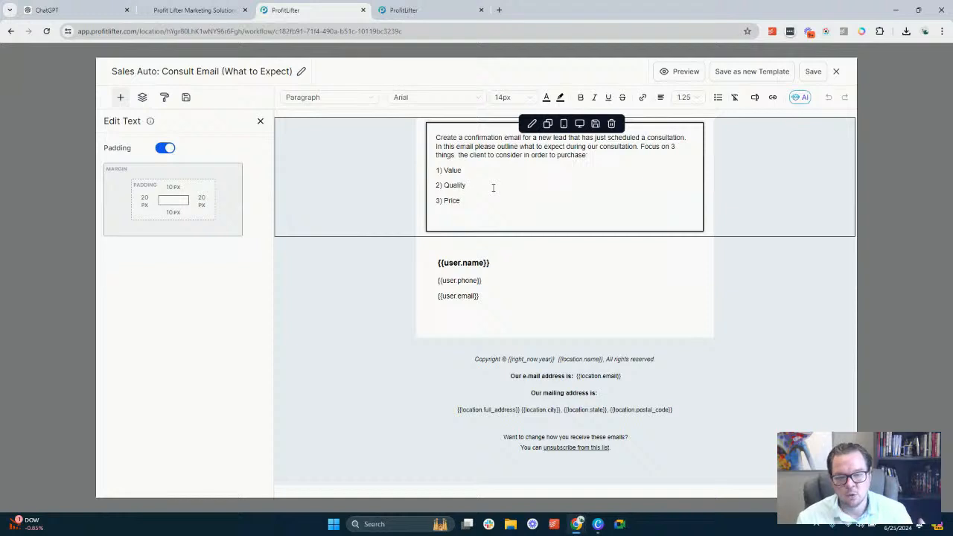
# Review the template's signature values and footer, setting the {{user.name}} line to a 14px font size
pyautogui.doubleClick(450, 257)
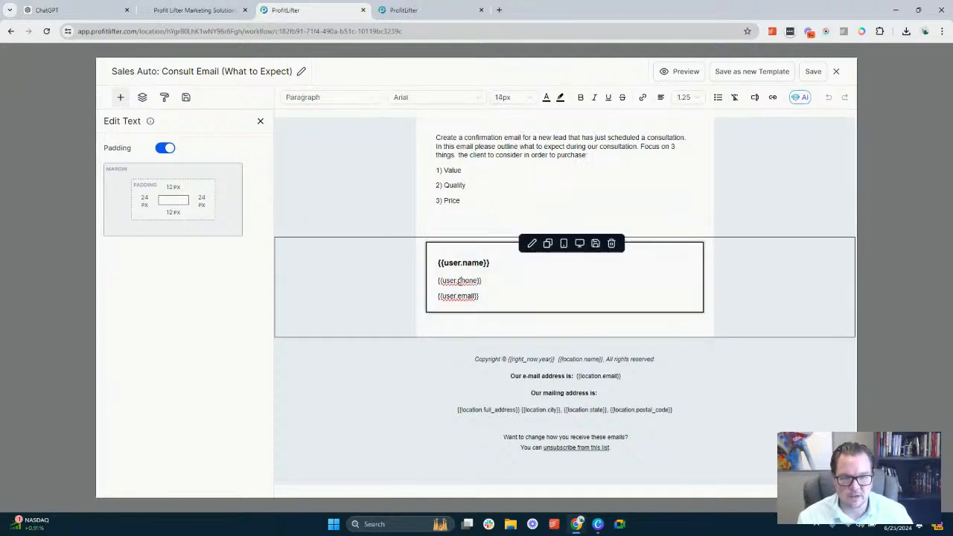
pyautogui.tripleClick(460, 281)
pyautogui.tripleClick(459, 295)
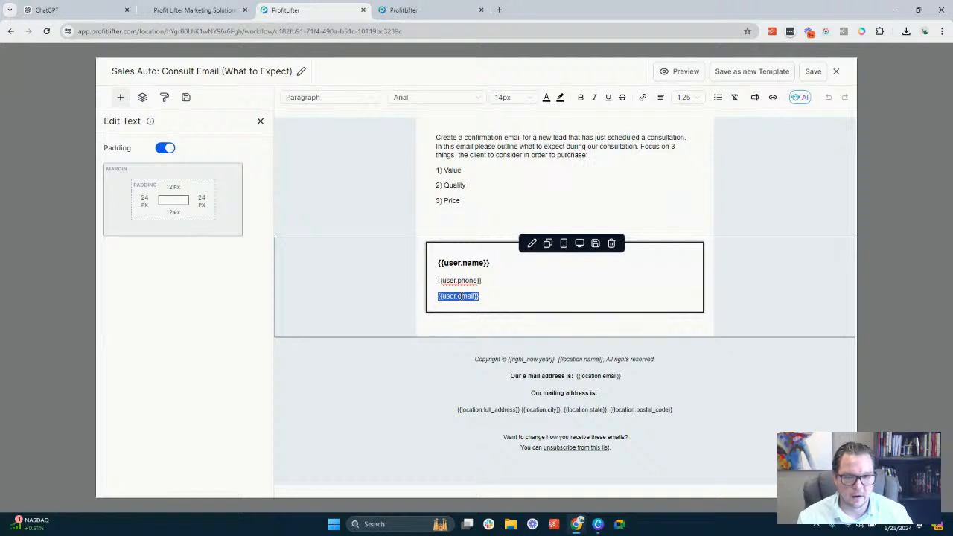
pyautogui.tripleClick(466, 262)
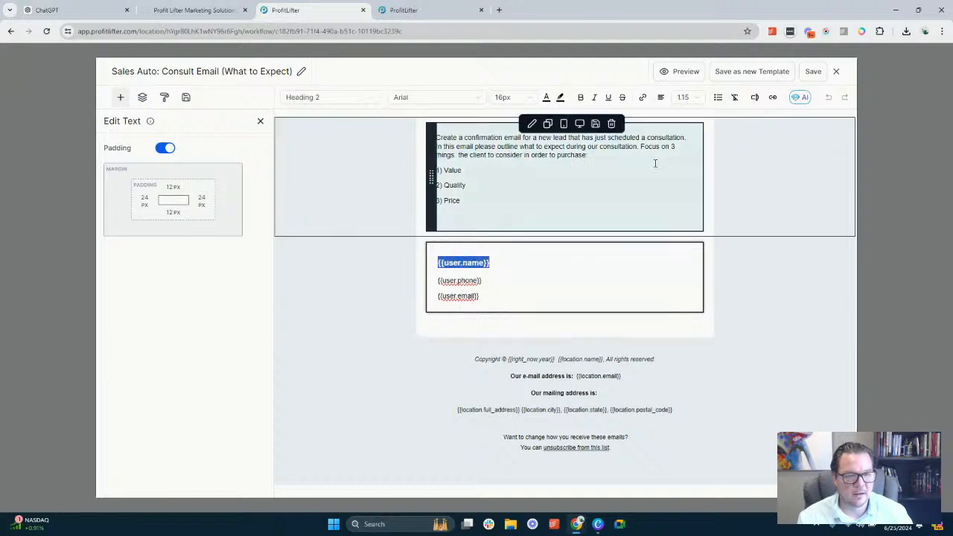
pyautogui.click(510, 97)
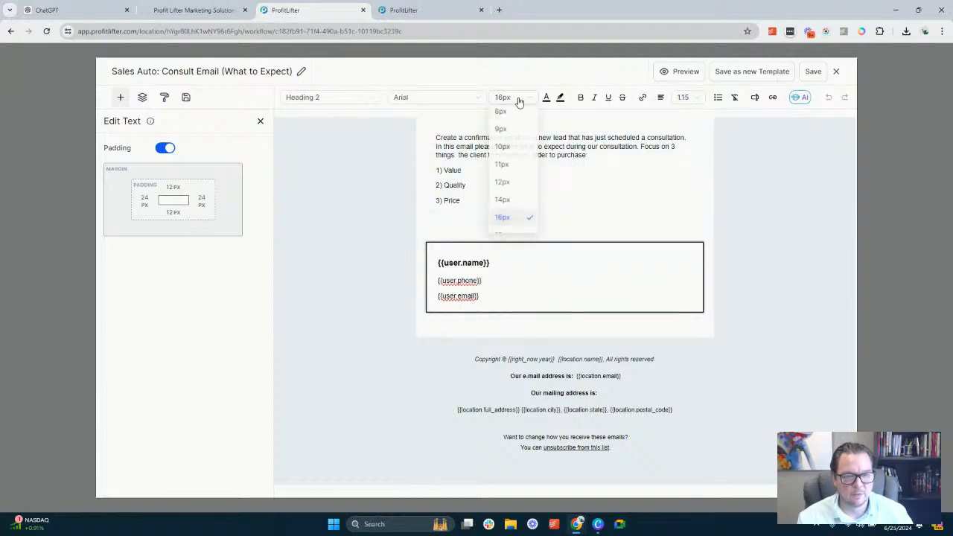
pyautogui.click(504, 200)
pyautogui.click(479, 212)
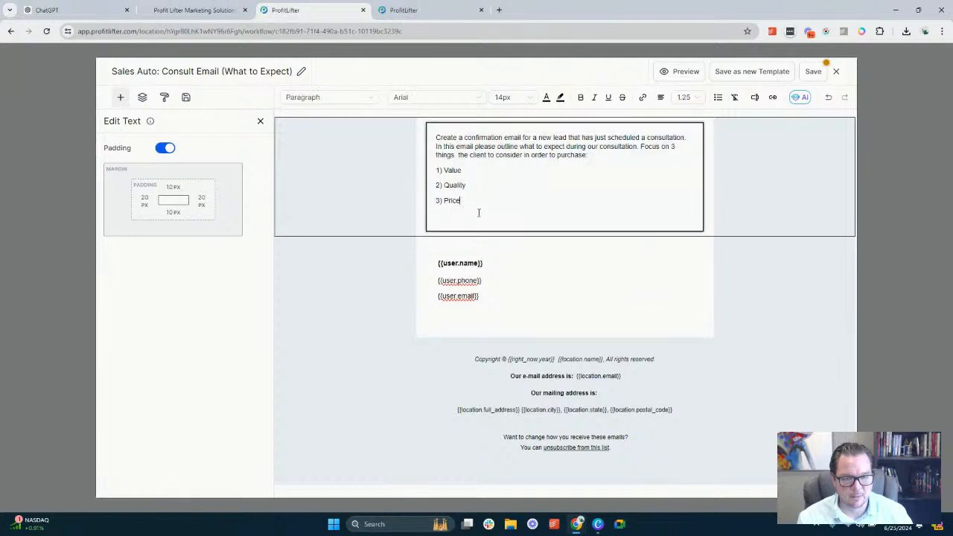
pyautogui.click(566, 416)
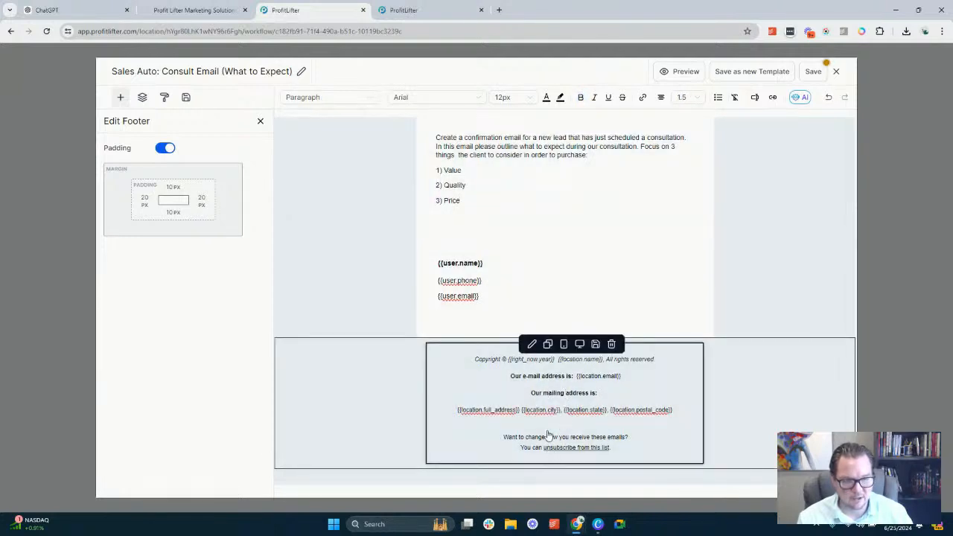
# Copy the entire consultation email prompt from the template body into the message box of the Fundability chat in ChatGPT
pyautogui.click(522, 172)
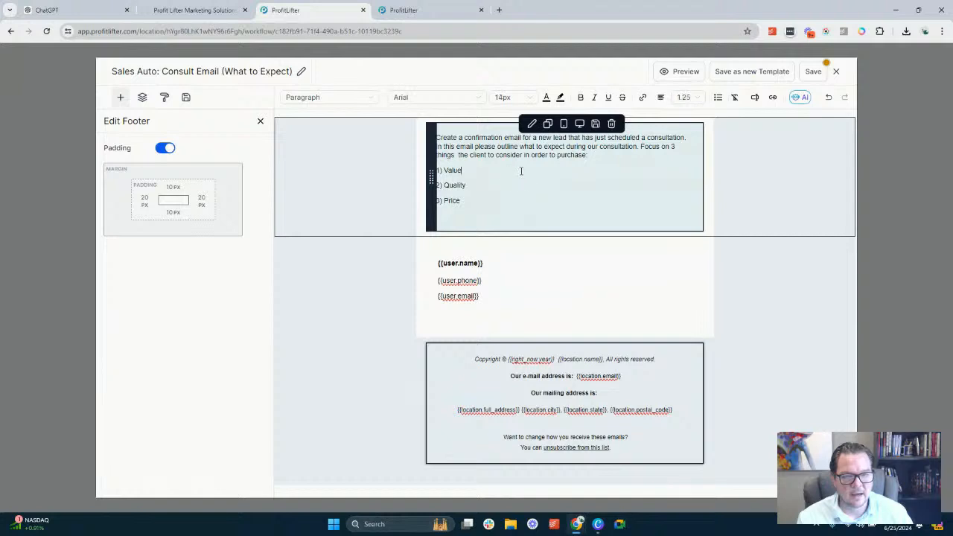
pyautogui.hotkey('ctrl', 'a')
pyautogui.hotkey('ctrl', 'c')
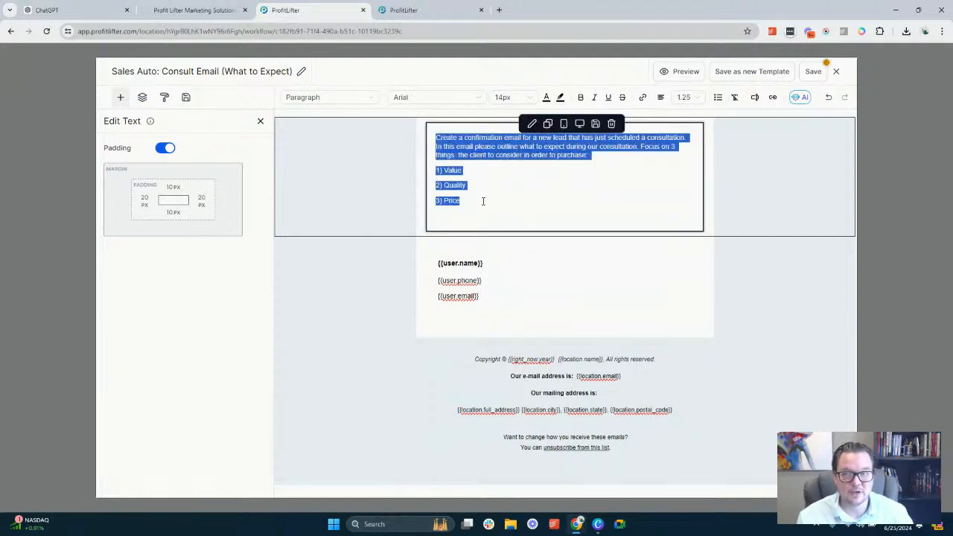
pyautogui.click(53, 9)
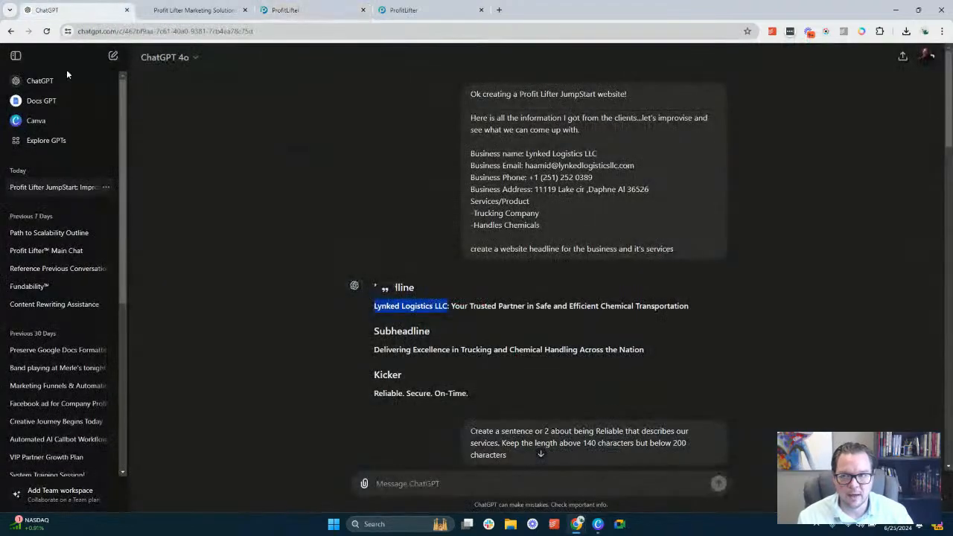
pyautogui.click(44, 286)
pyautogui.hotkey('ctrl', 'v')
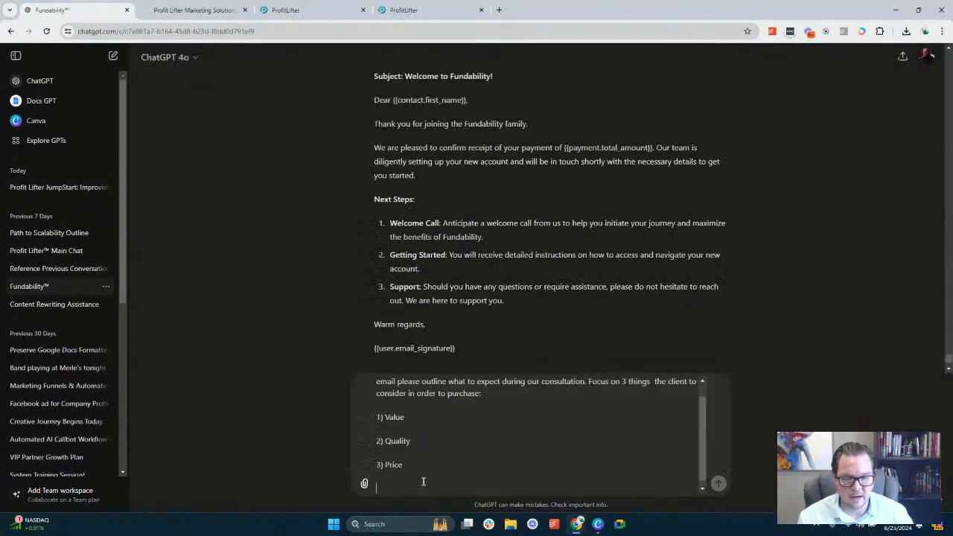
pyautogui.scroll(-1, 475, 450)
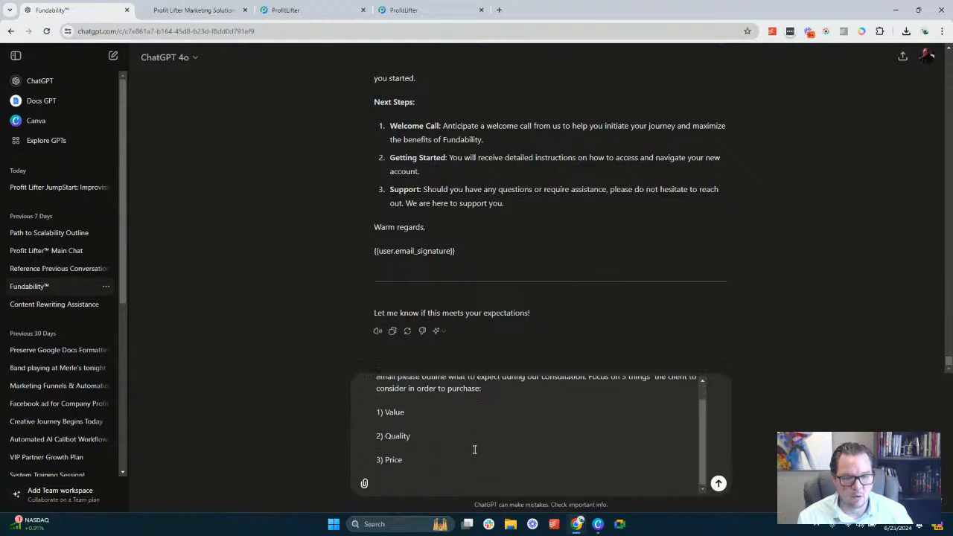
# Submit the consultation email prompt to ChatGPT and review the generated email's subject, Value, Quality and Price sections, and closing
pyautogui.press('Return')
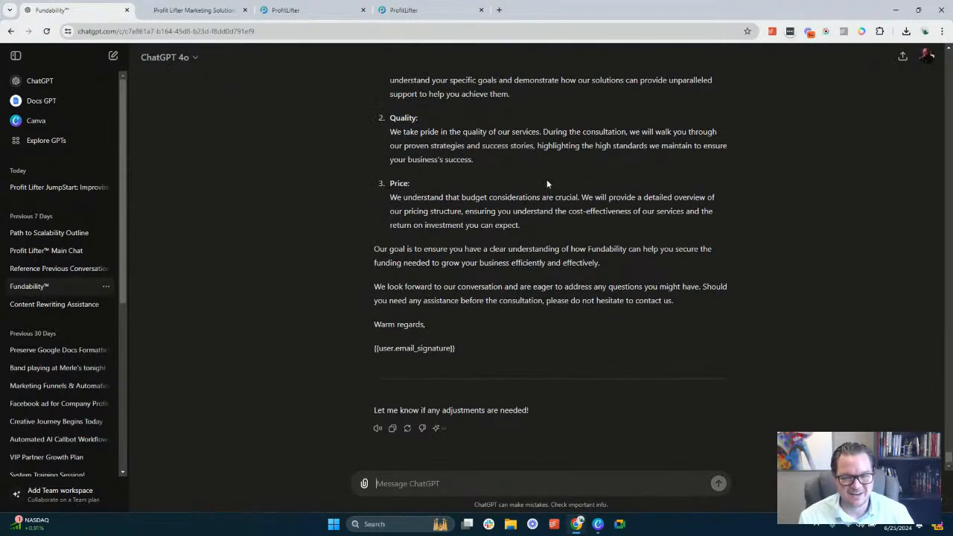
pyautogui.scroll(5, 565, 296)
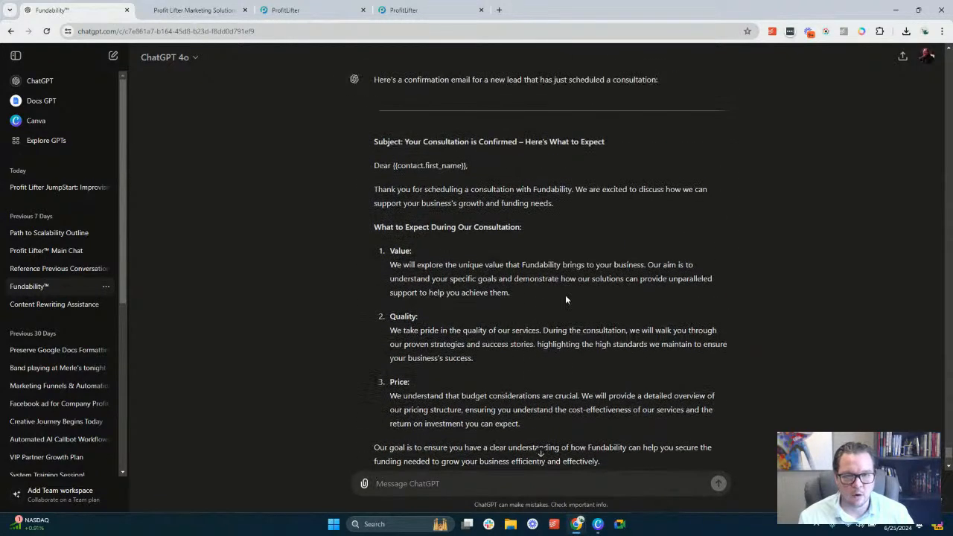
pyautogui.scroll(3, 566, 297)
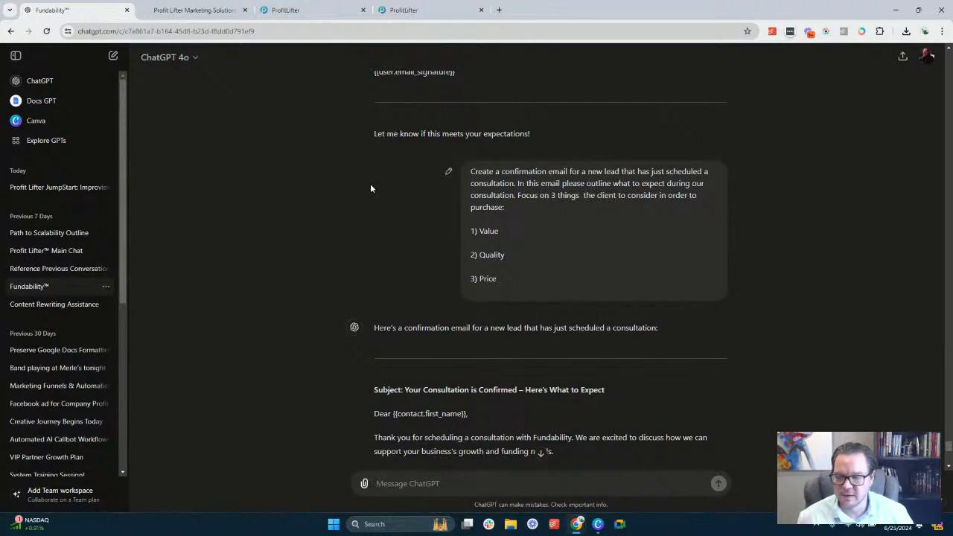
pyautogui.scroll(-1, 433, 201)
pyautogui.scroll(-3, 433, 201)
pyautogui.scroll(-1, 433, 201)
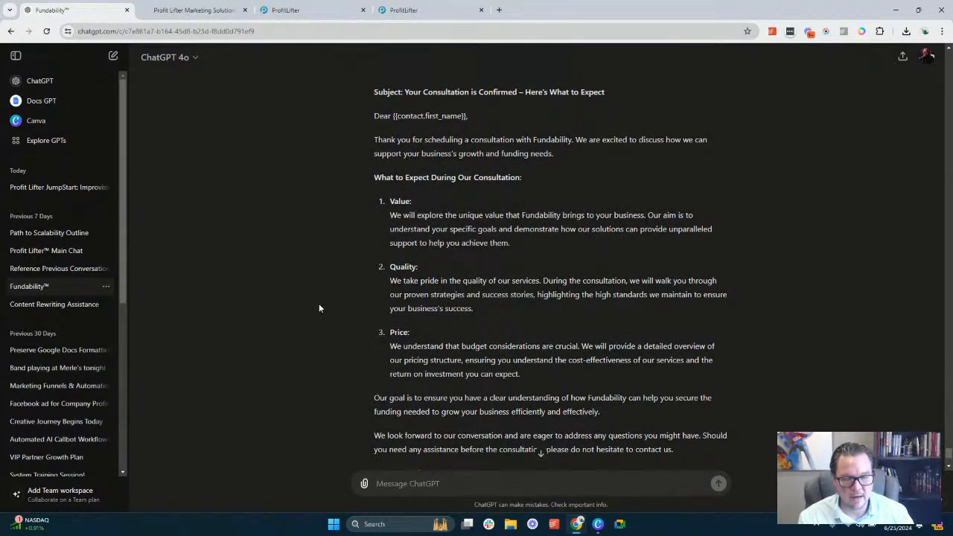
pyautogui.scroll(-3, 427, 259)
pyautogui.scroll(2, 427, 259)
pyautogui.scroll(1, 426, 260)
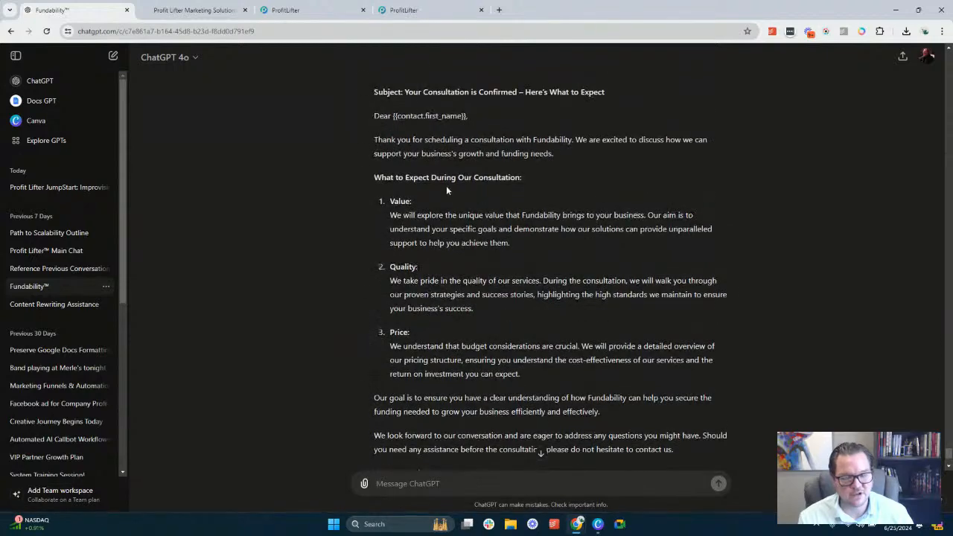
pyautogui.scroll(2, 467, 191)
pyautogui.scroll(-4, 458, 238)
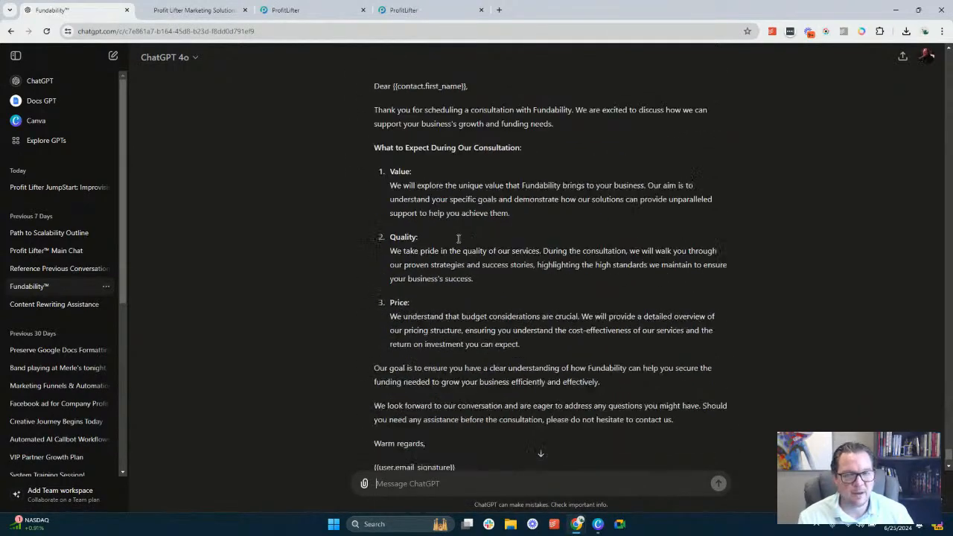
# Switch back to ProfitLifter, save the Sales Auto: Consult Email (What to Expect) template and close its editor
pyautogui.click(205, 9)
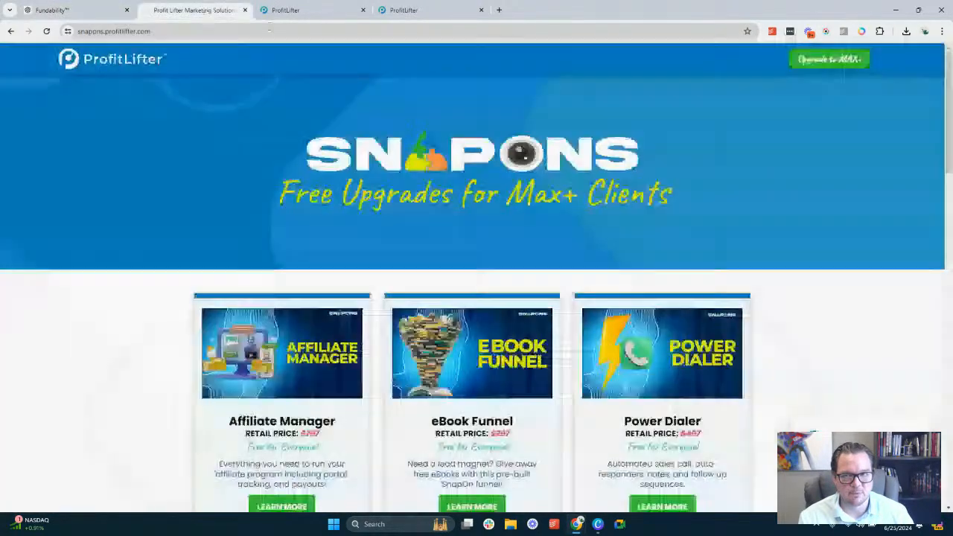
pyautogui.click(298, 7)
pyautogui.click(531, 190)
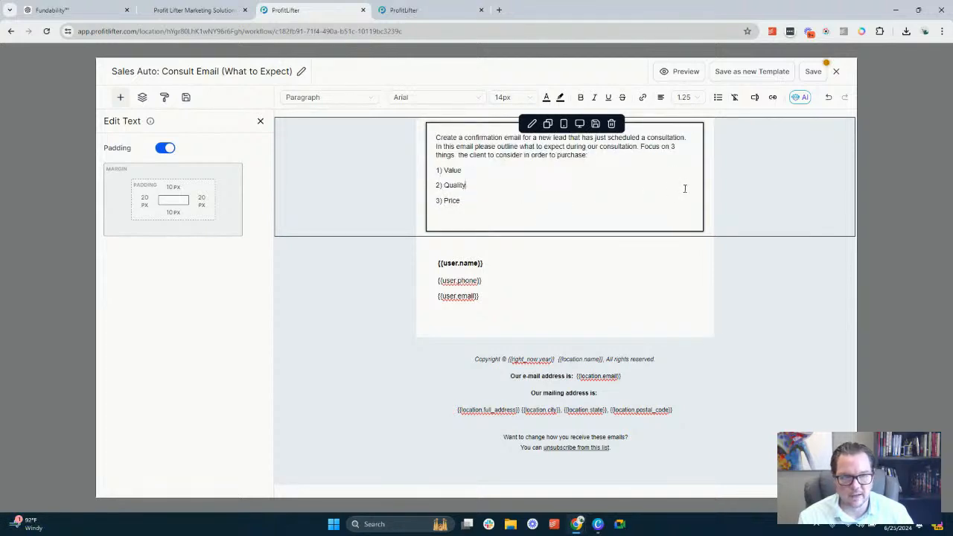
pyautogui.click(813, 73)
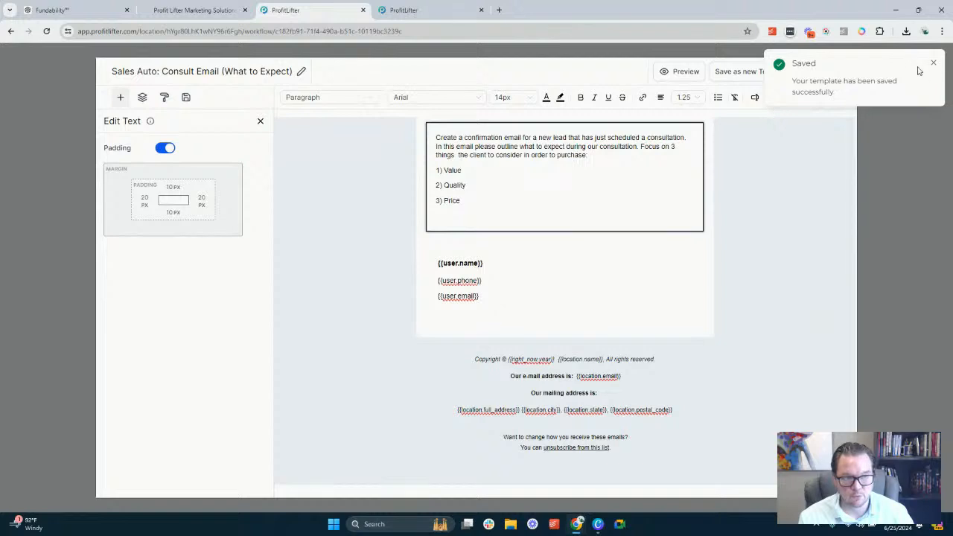
pyautogui.click(933, 62)
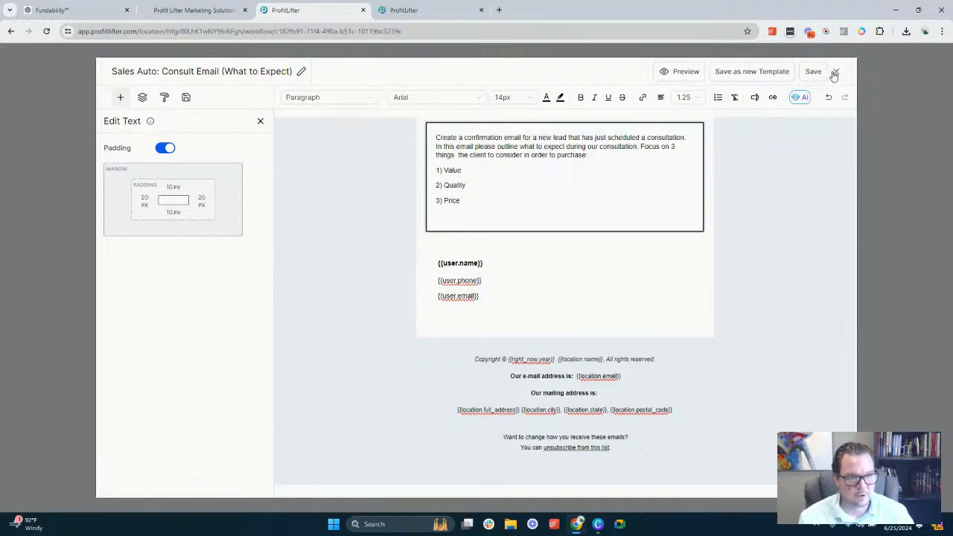
pyautogui.click(836, 72)
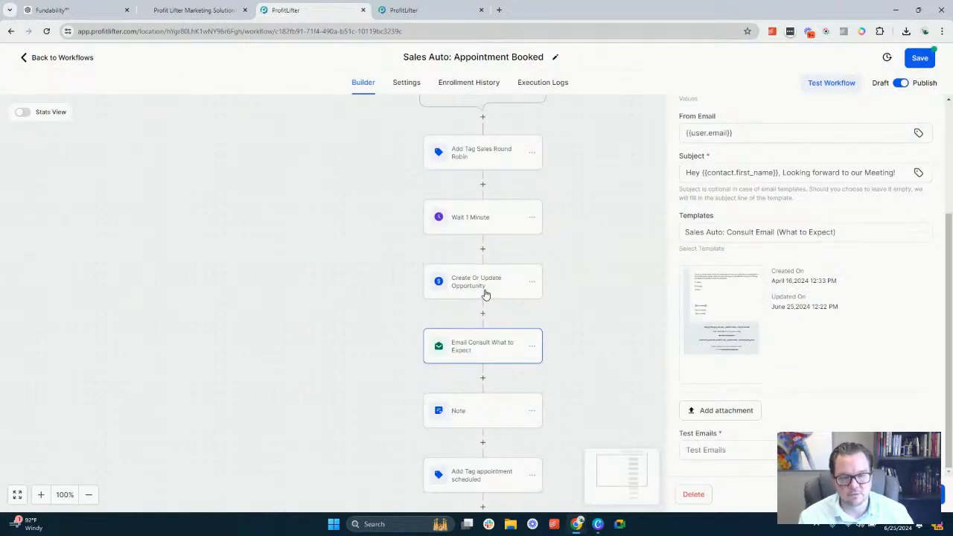
# Examine the workflow's remaining actions from Note through the contact tag changes to the Consult Missed and Lost Sale workflow removals
pyautogui.scroll(-1, 480, 307)
pyautogui.click(464, 335)
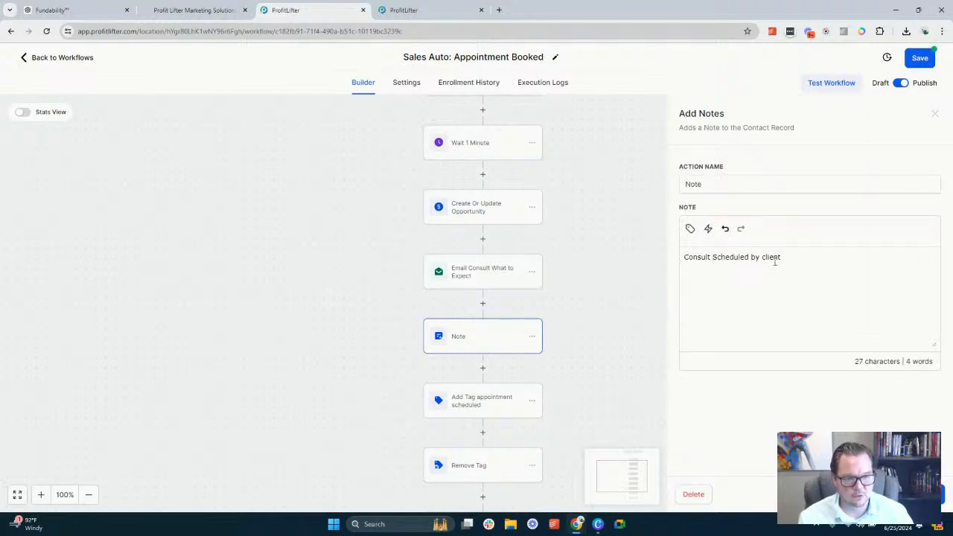
pyautogui.scroll(-1, 487, 270)
pyautogui.click(474, 328)
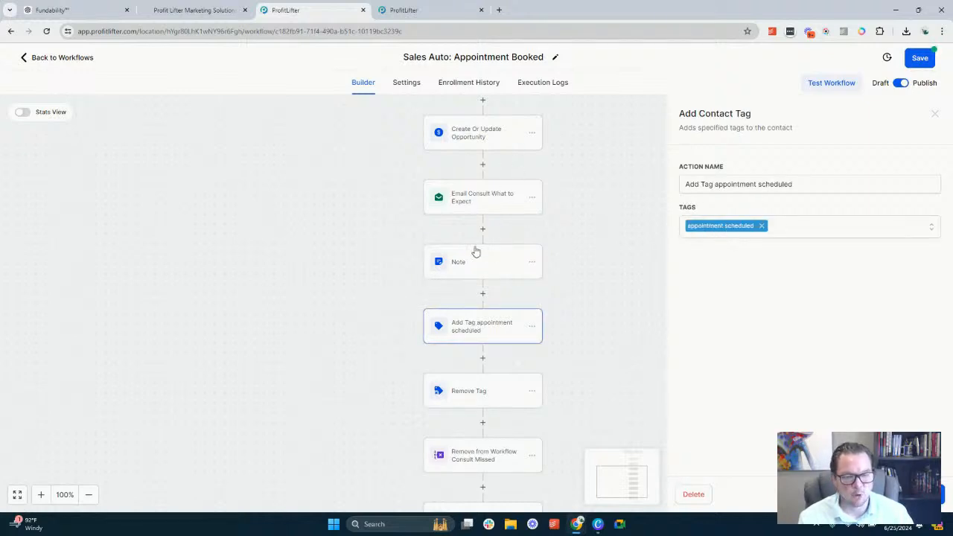
pyautogui.scroll(-1, 473, 251)
pyautogui.click(481, 300)
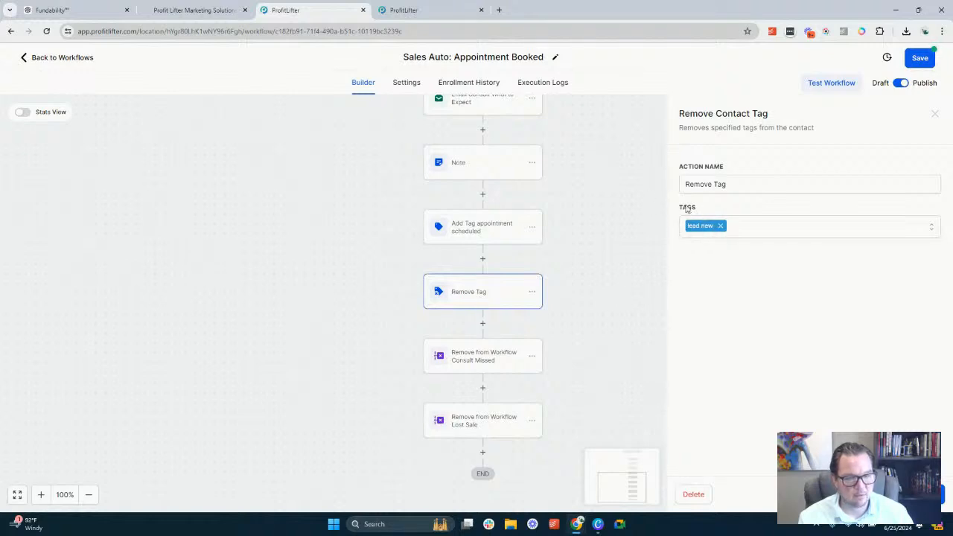
pyautogui.scroll(-1, 476, 290)
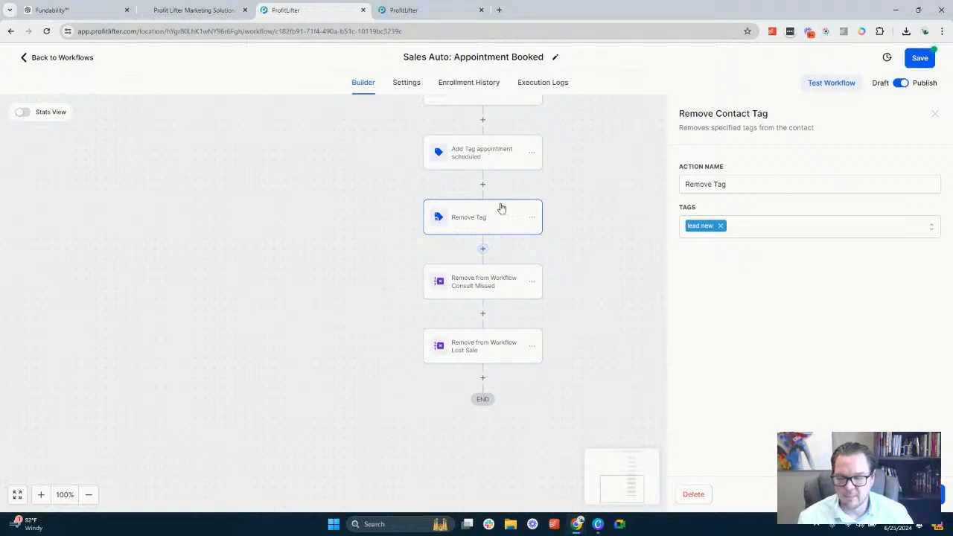
pyautogui.click(484, 283)
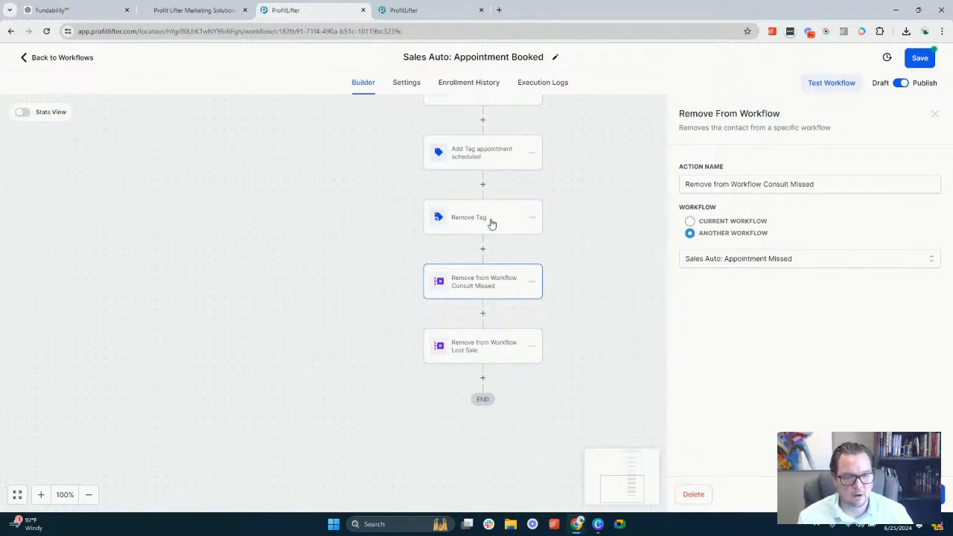
pyautogui.click(488, 356)
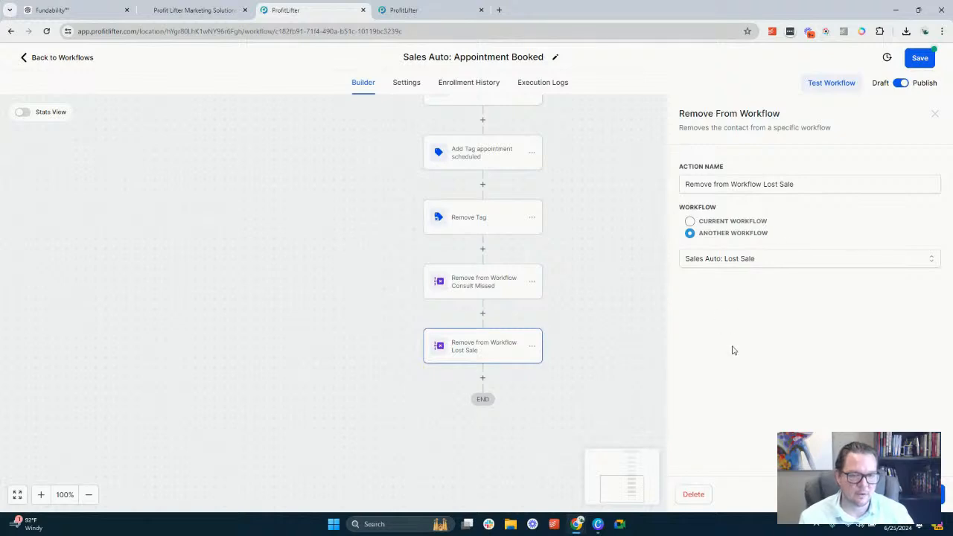
# Review the pipeline, stage, opportunity name and status settings of the Create Or Update Opportunity action, then close its details
pyautogui.scroll(2, 500, 316)
pyautogui.scroll(4, 504, 310)
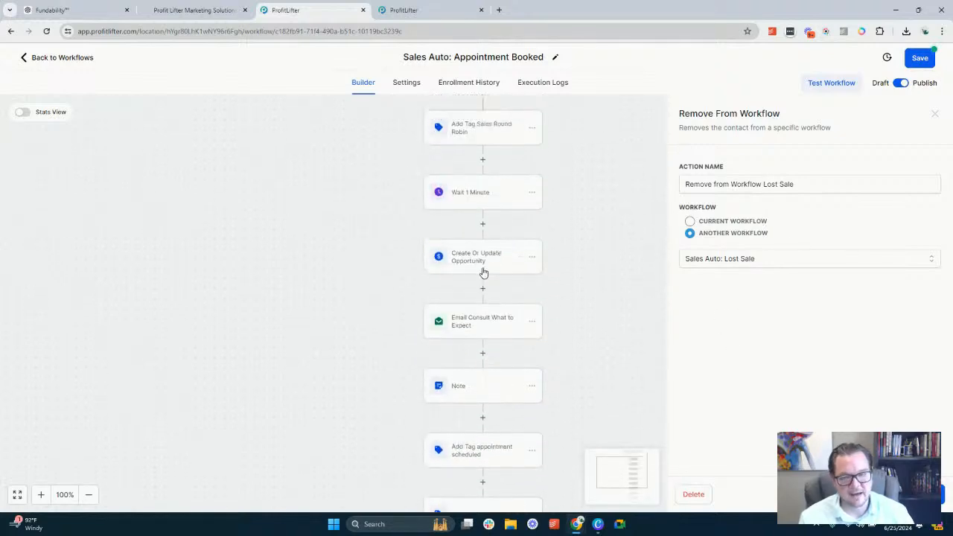
pyautogui.click(473, 260)
pyautogui.scroll(-1, 767, 303)
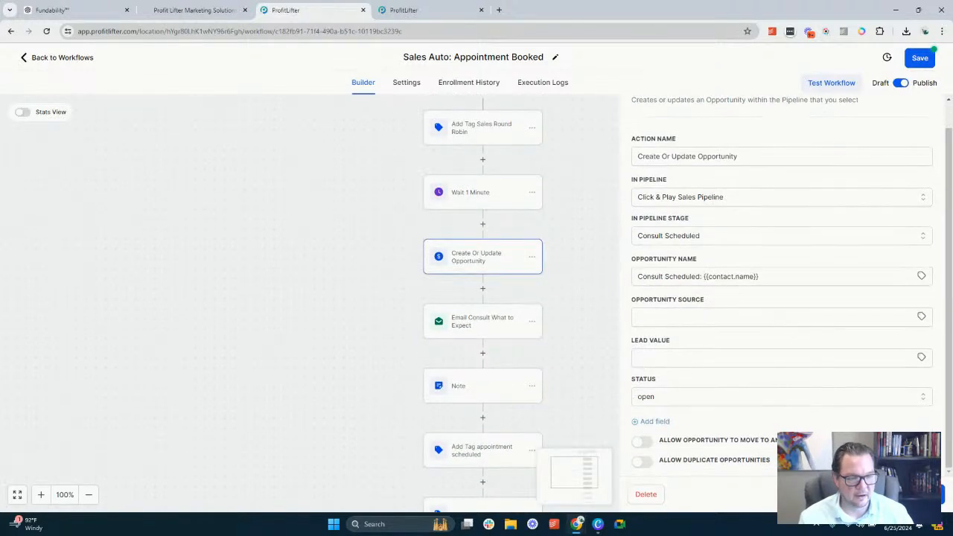
pyautogui.click(592, 279)
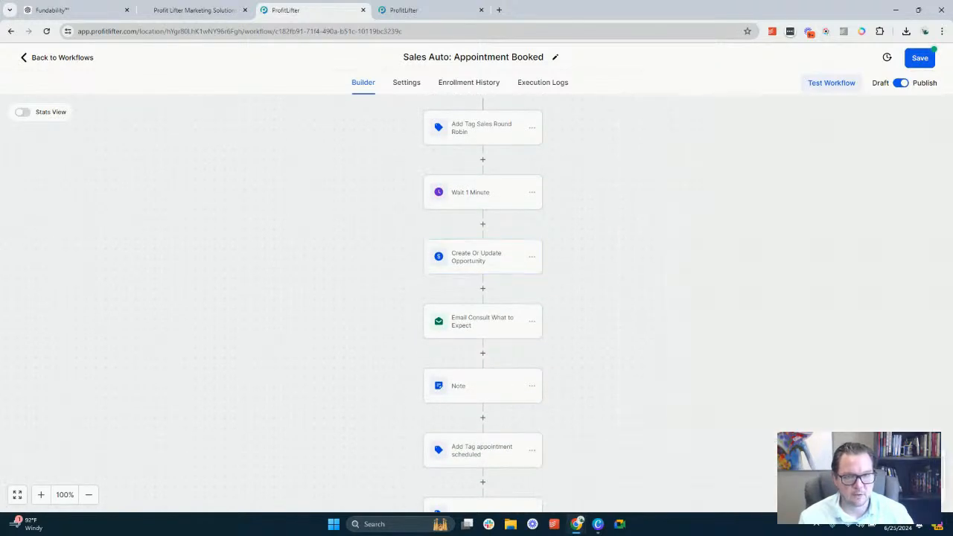
# Enable Allow re-entry and Mark as read in the Appointment Booked workflow's settings and save the workflow
pyautogui.click(420, 84)
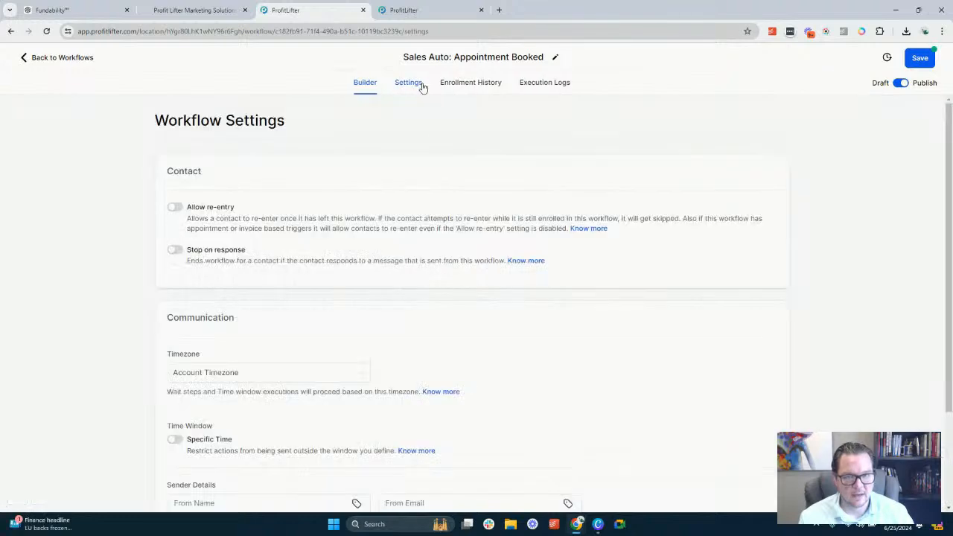
pyautogui.click(176, 209)
pyautogui.scroll(-2, 285, 215)
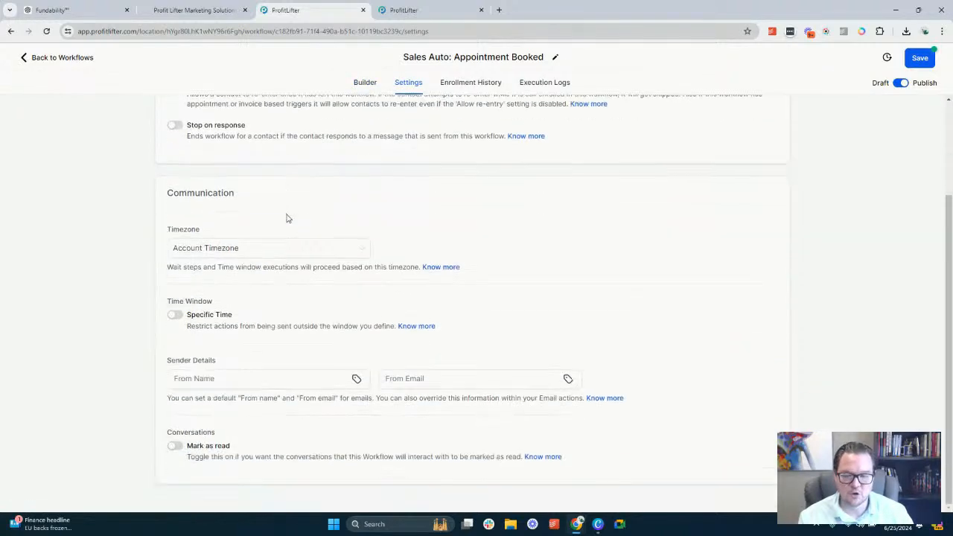
pyautogui.click(181, 449)
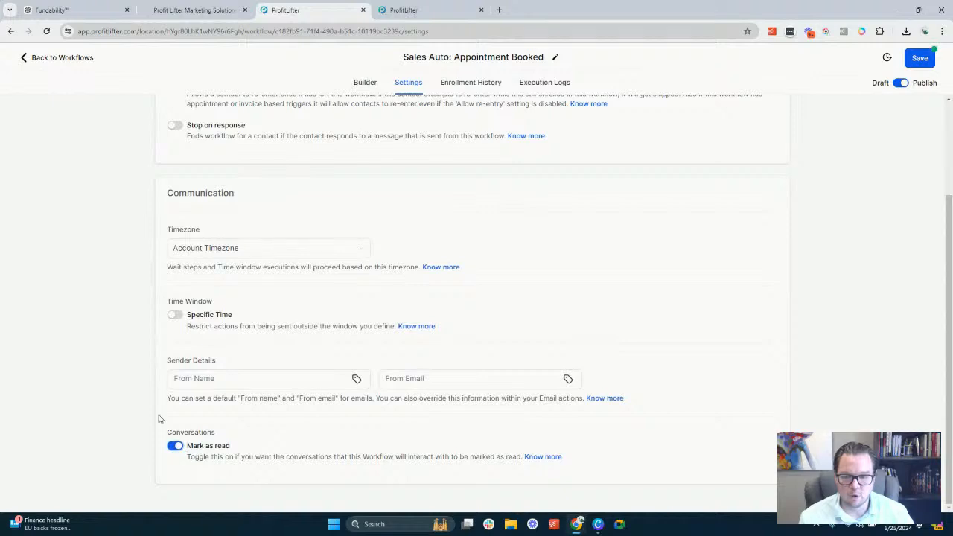
pyautogui.scroll(3, 226, 335)
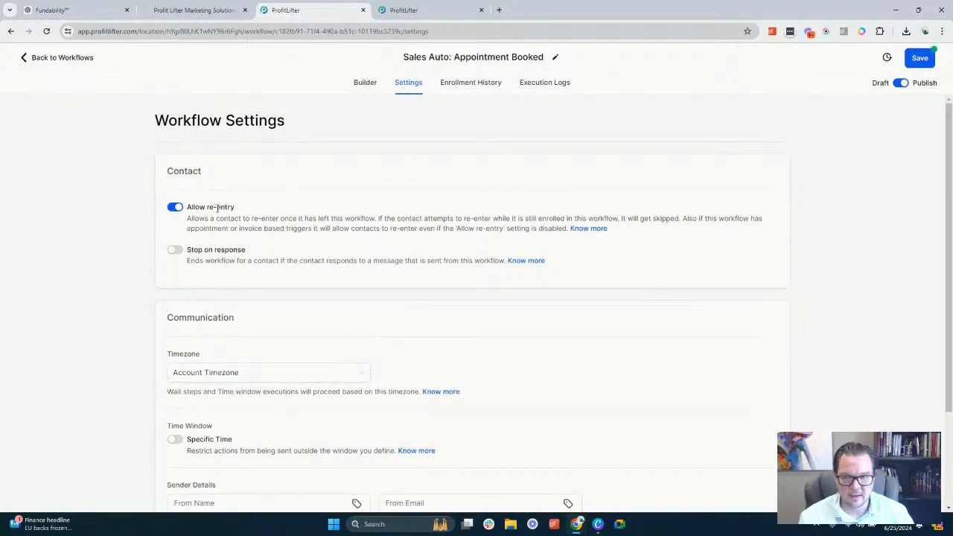
pyautogui.scroll(-2, 216, 209)
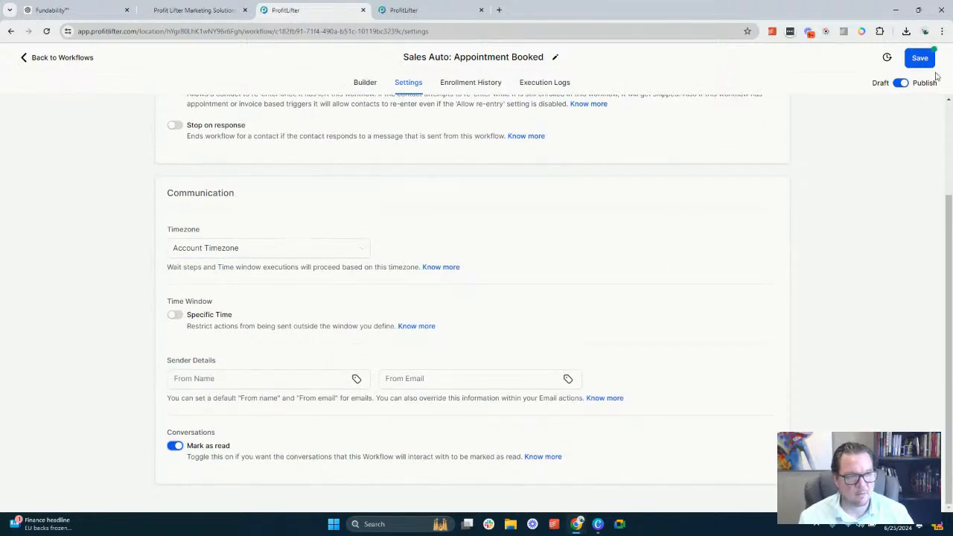
pyautogui.scroll(2, 662, 216)
pyautogui.click(918, 54)
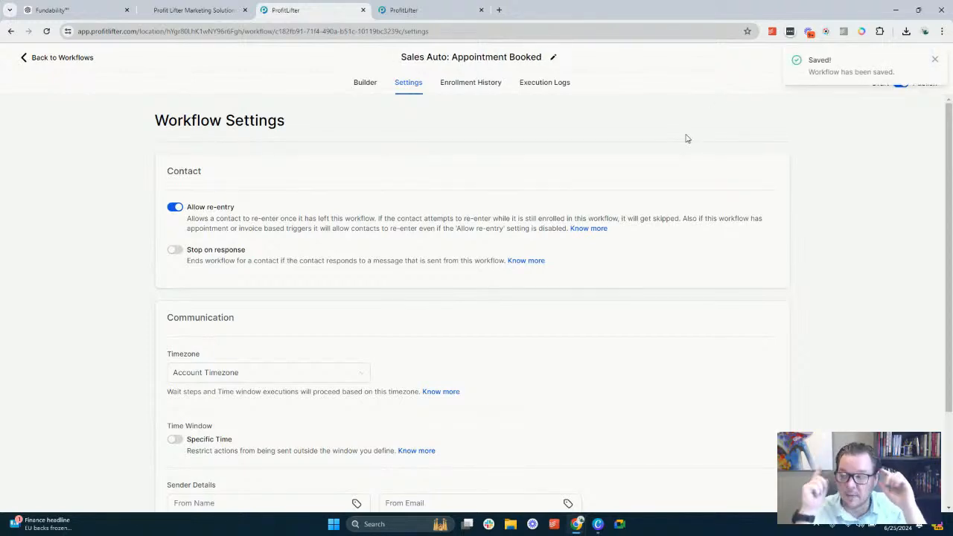
# Return to the SnapOn: Sales Process workflow list, recheck the Appointment Booked workflow's trigger and actions, and look over the listed workflows
pyautogui.click(61, 59)
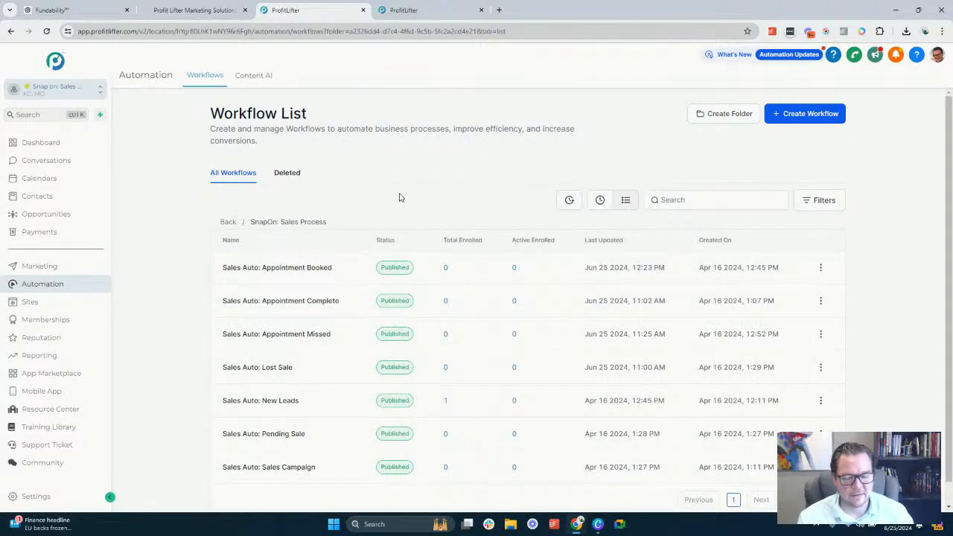
pyautogui.click(293, 270)
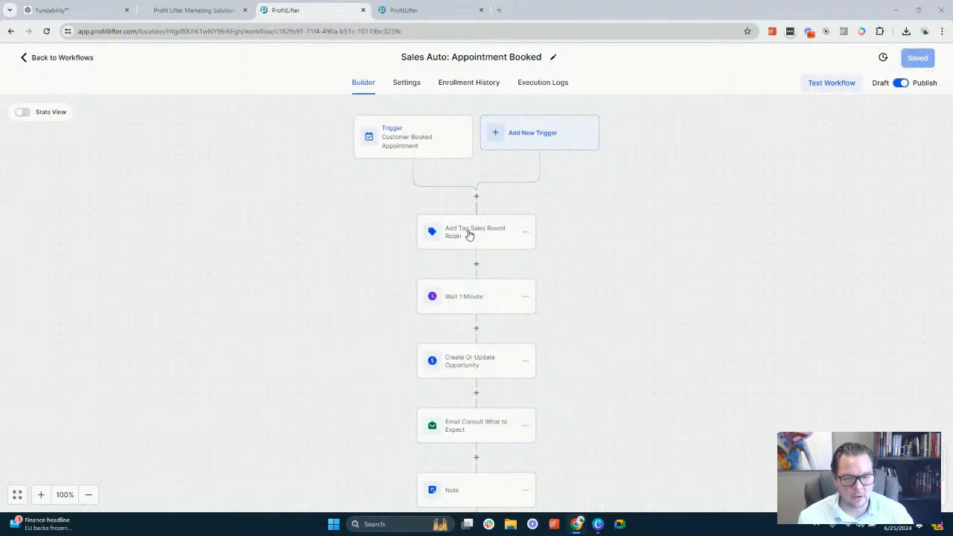
pyautogui.click(59, 57)
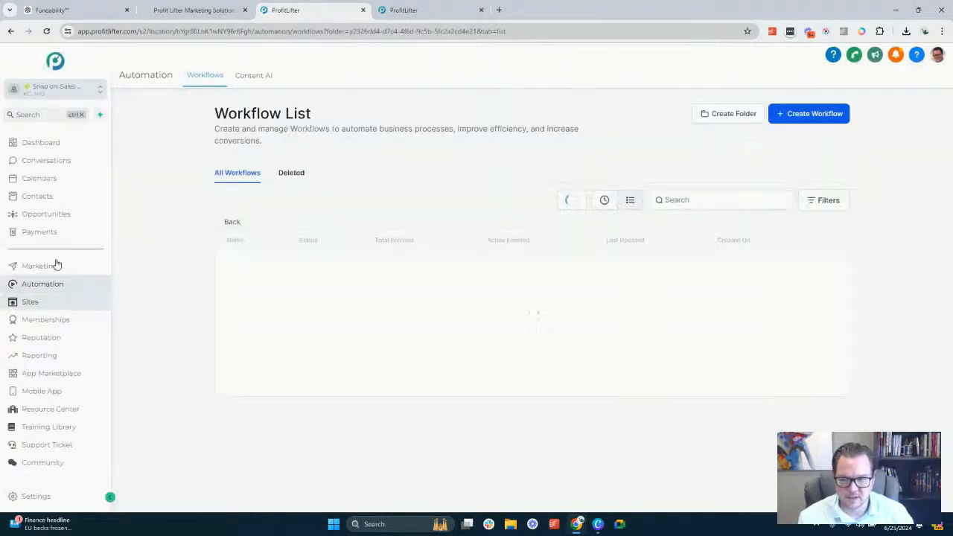
pyautogui.scroll(-1, 505, 200)
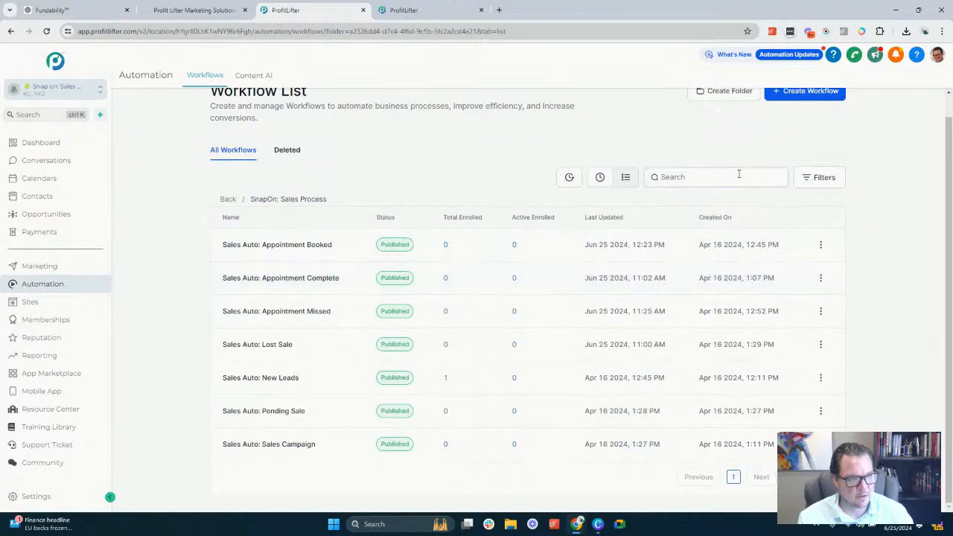
pyautogui.scroll(1, 745, 171)
# Create a new workflow from scratch in the SnapOn: Sales Process folder and dismiss the re-entry notice
pyautogui.click(797, 113)
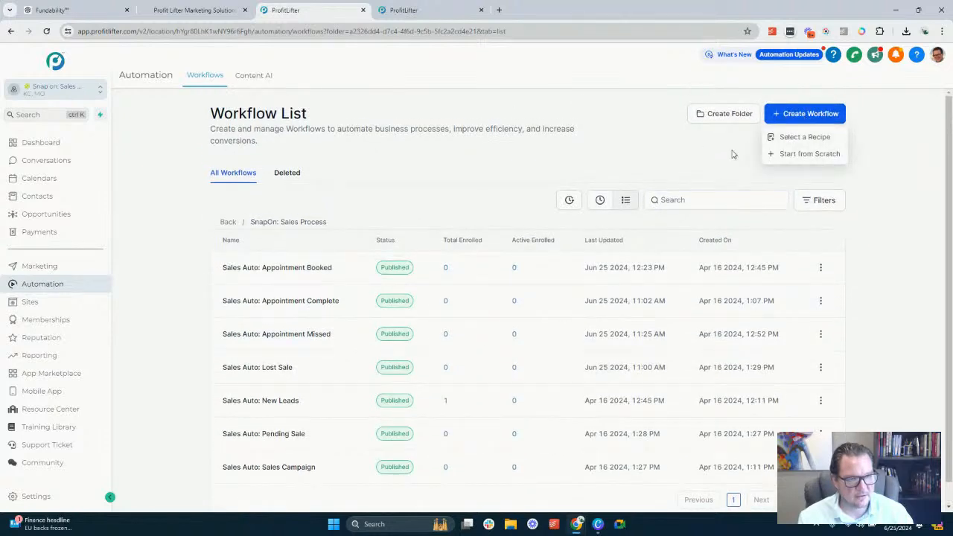
pyautogui.click(806, 155)
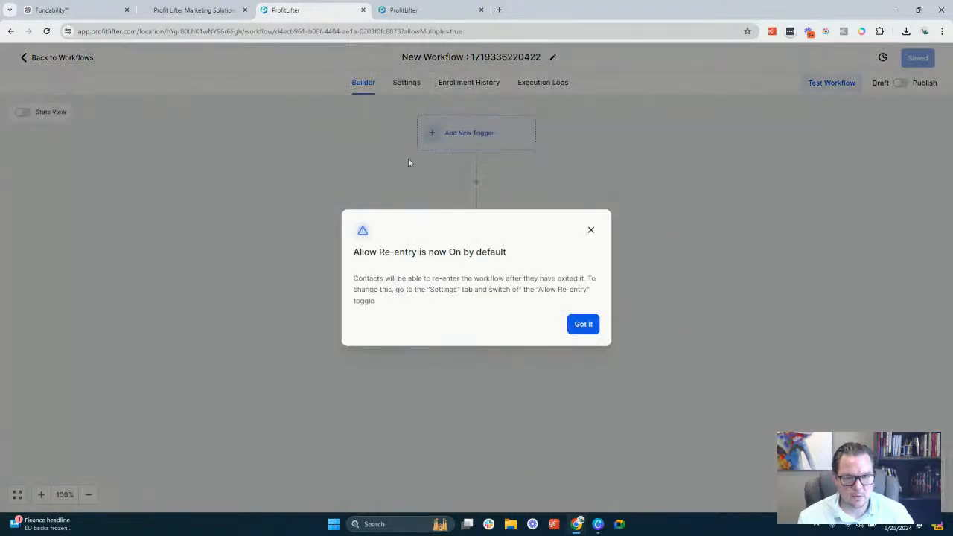
pyautogui.click(583, 324)
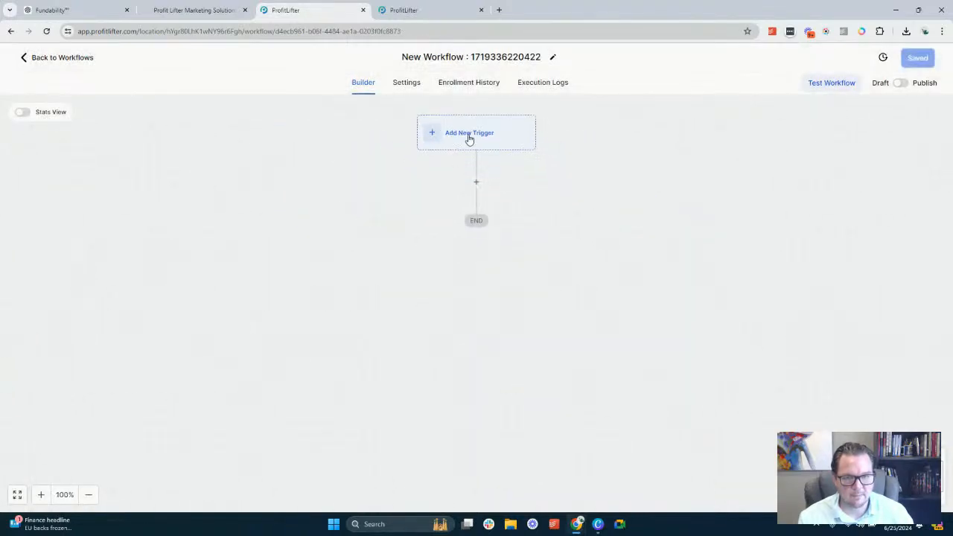
# Search the workflow triggers for Tag and choose Contact Tag as the new workflow's trigger
pyautogui.click(470, 136)
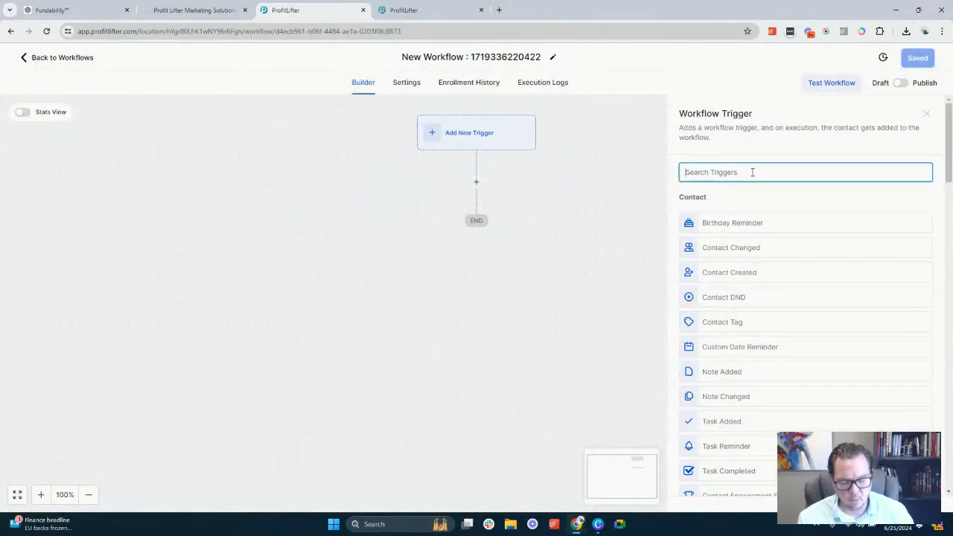
pyautogui.write('f')
pyautogui.press('BackSpace')
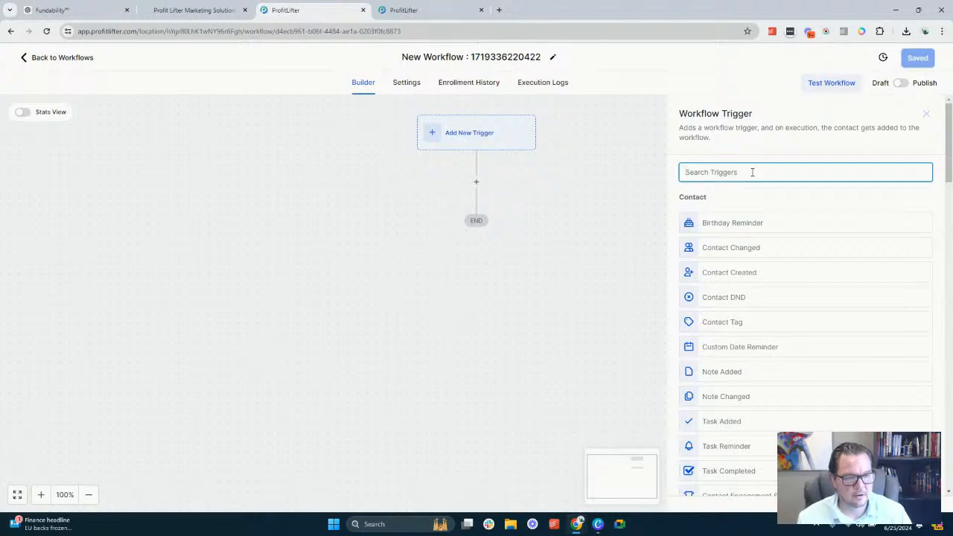
pyautogui.write('Tag')
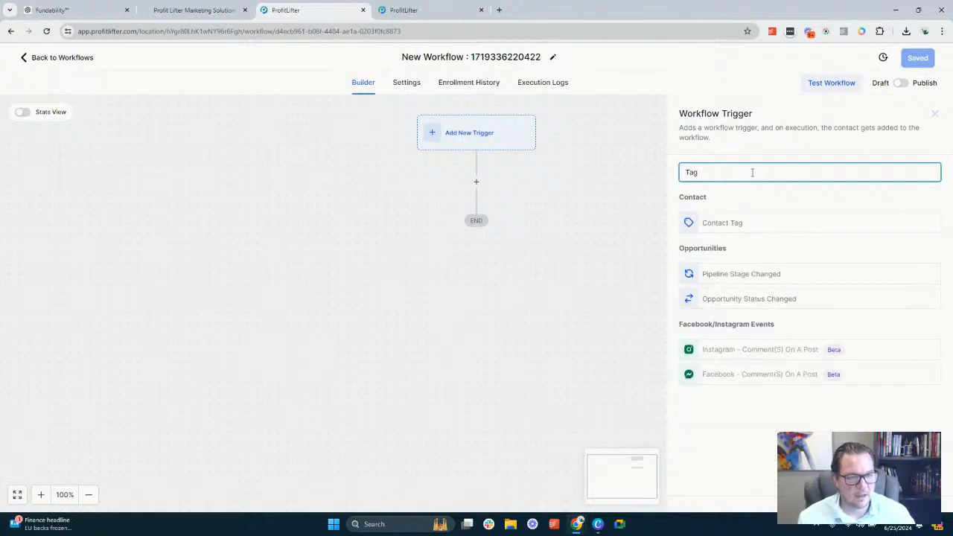
pyautogui.click(721, 225)
# Filter the Contact Tag trigger to Tag Added with the sales round robin tag and save the trigger
pyautogui.click(546, 269)
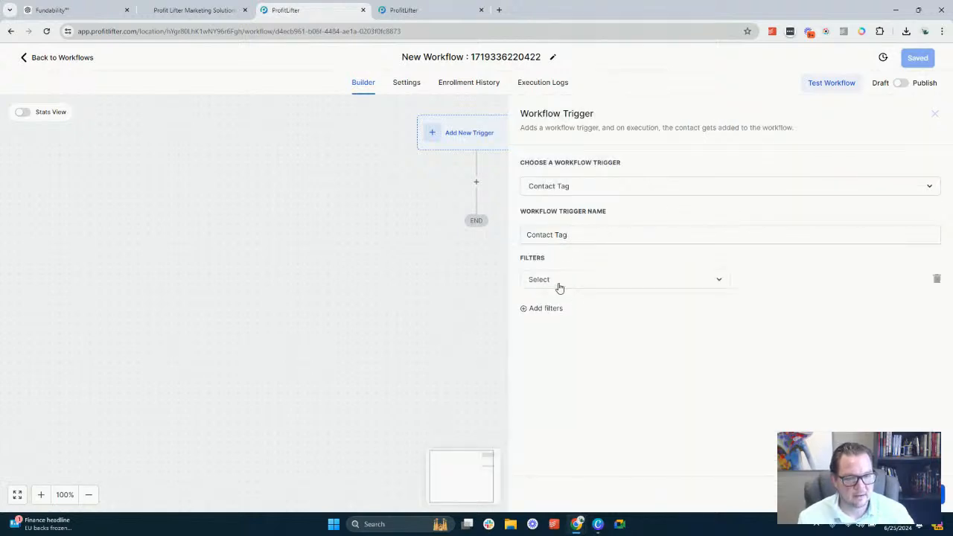
pyautogui.click(559, 284)
pyautogui.click(547, 348)
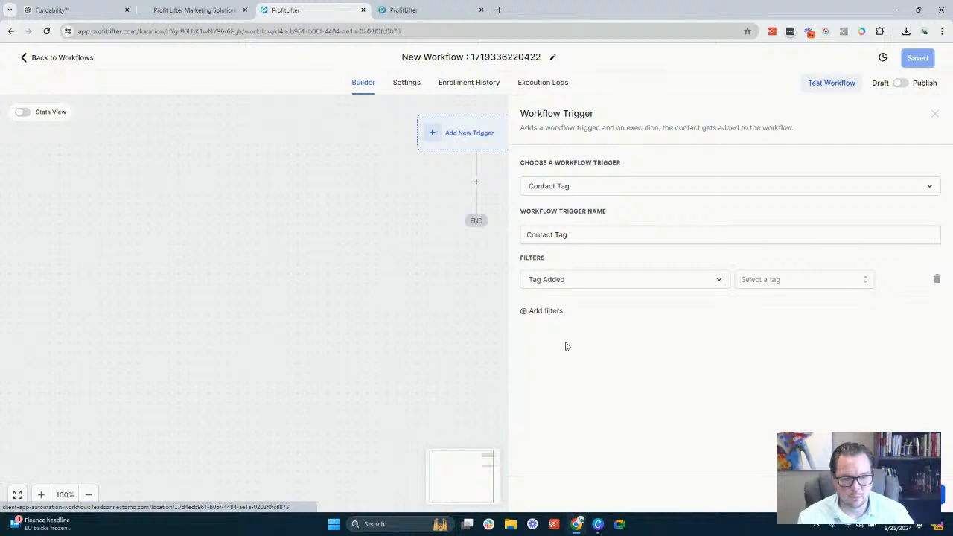
pyautogui.click(786, 281)
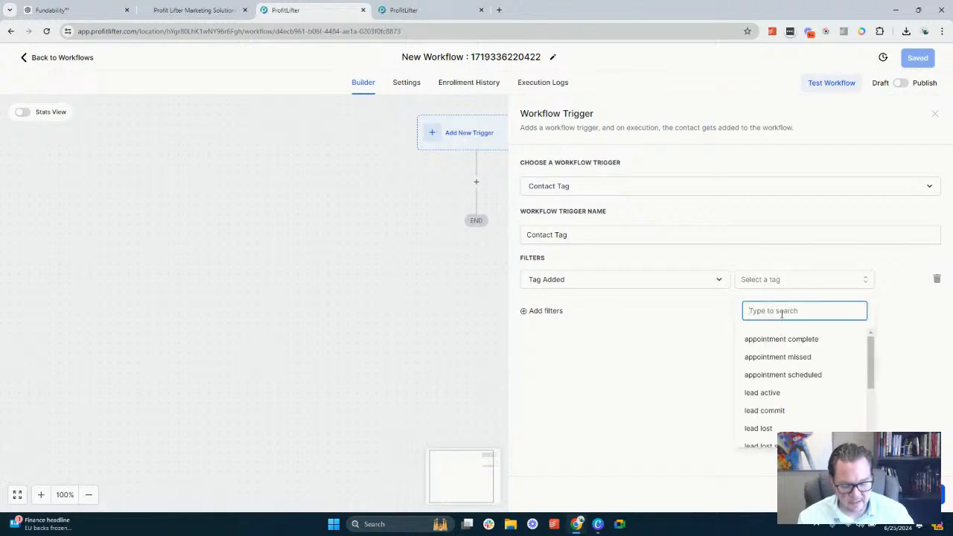
pyautogui.write('Sales')
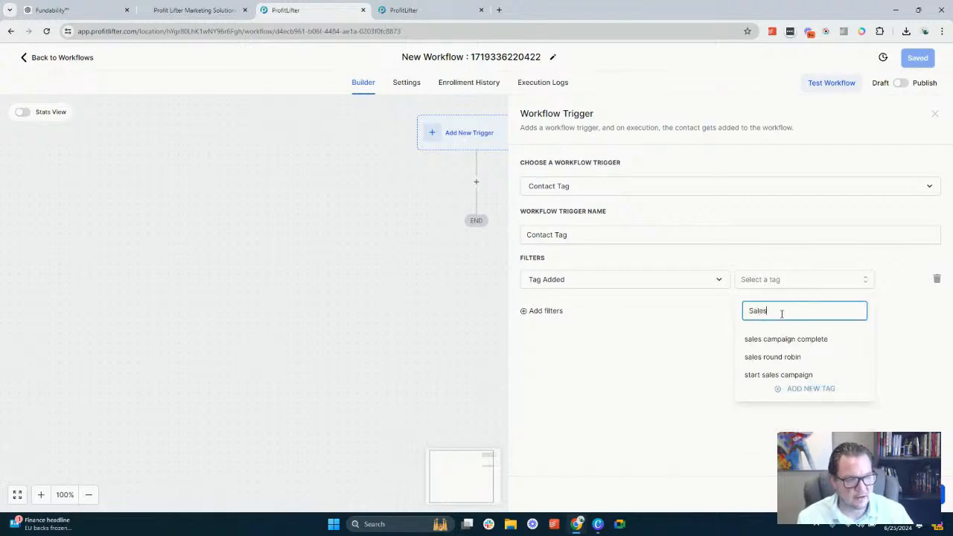
pyautogui.click(780, 357)
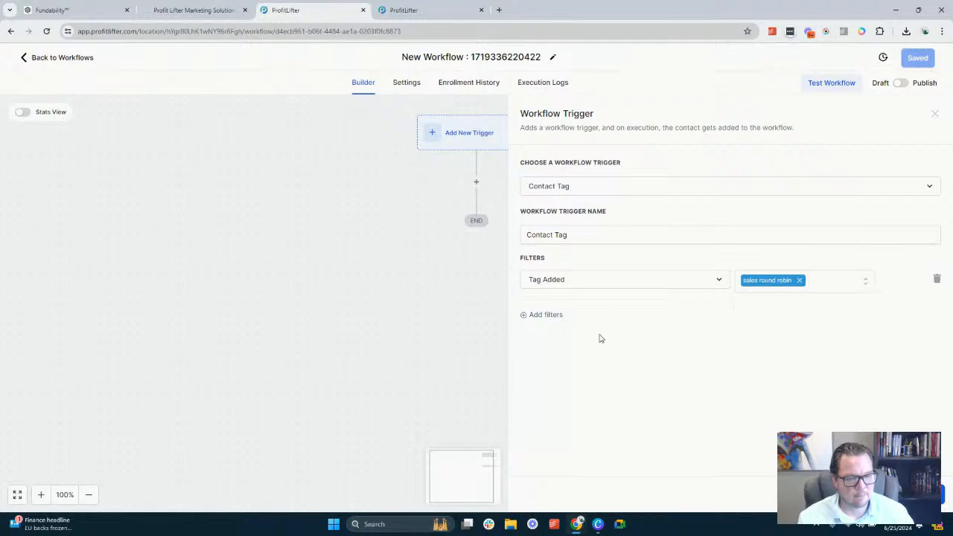
pyautogui.click(910, 494)
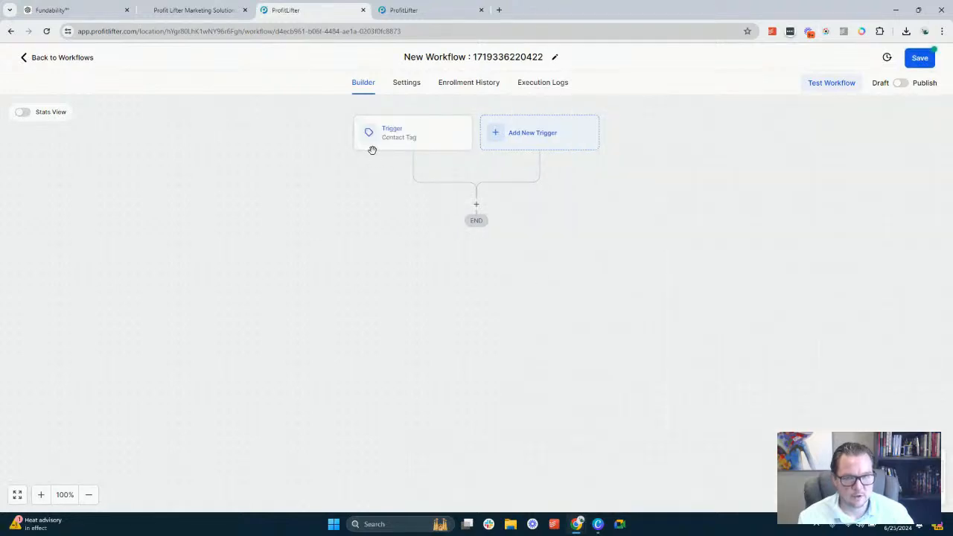
# Rename the trigger as "Contact Tag sales round robin" and save it
pyautogui.click(424, 140)
pyautogui.click(622, 188)
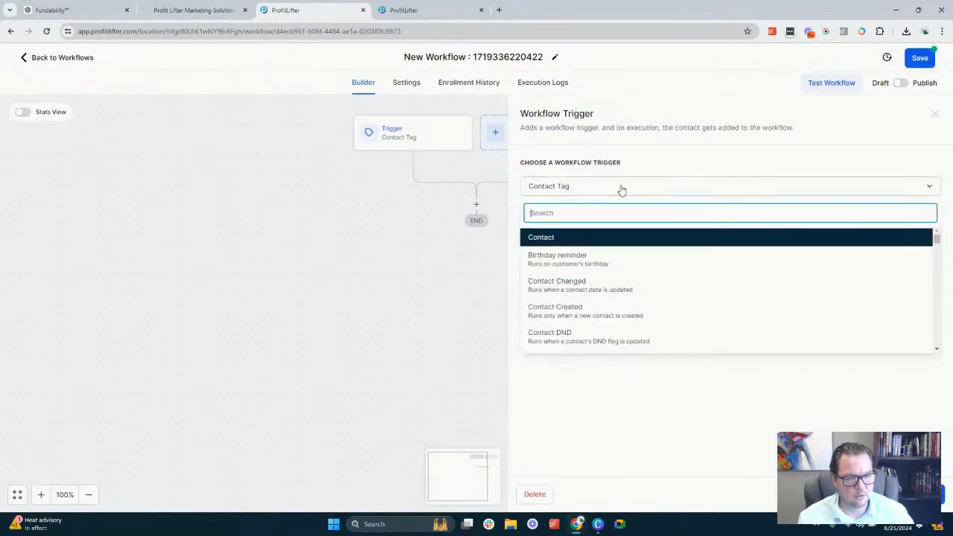
pyautogui.click(624, 182)
pyautogui.click(595, 234)
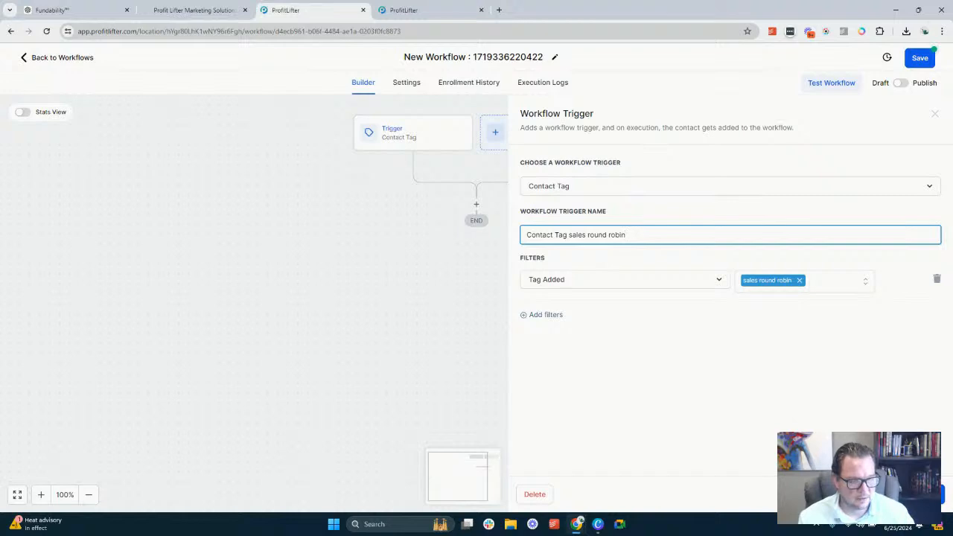
pyautogui.click(915, 495)
# Rename the workflow as "Sales: Round Robin User Assign"
pyautogui.click(476, 59)
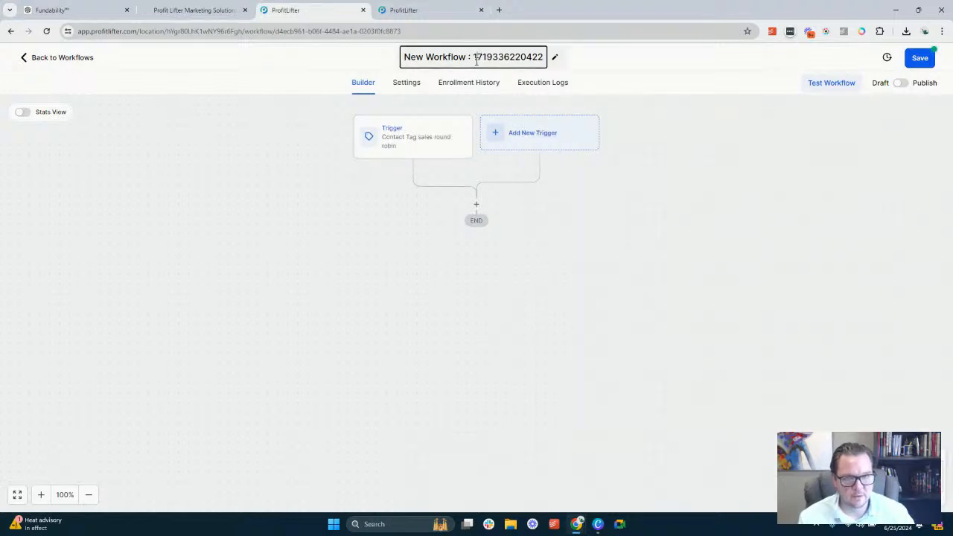
pyautogui.tripleClick(477, 60)
pyautogui.write('Sales')
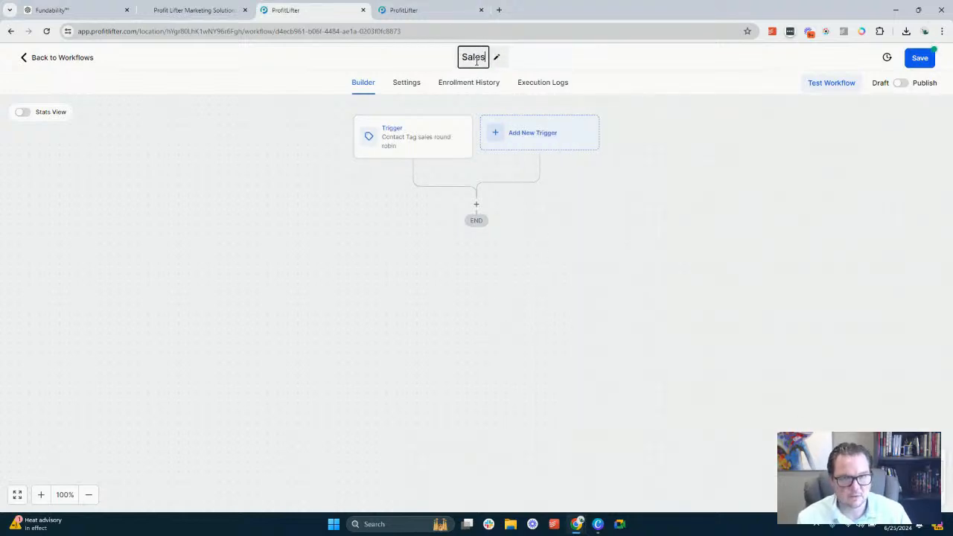
pyautogui.write(': Round ')
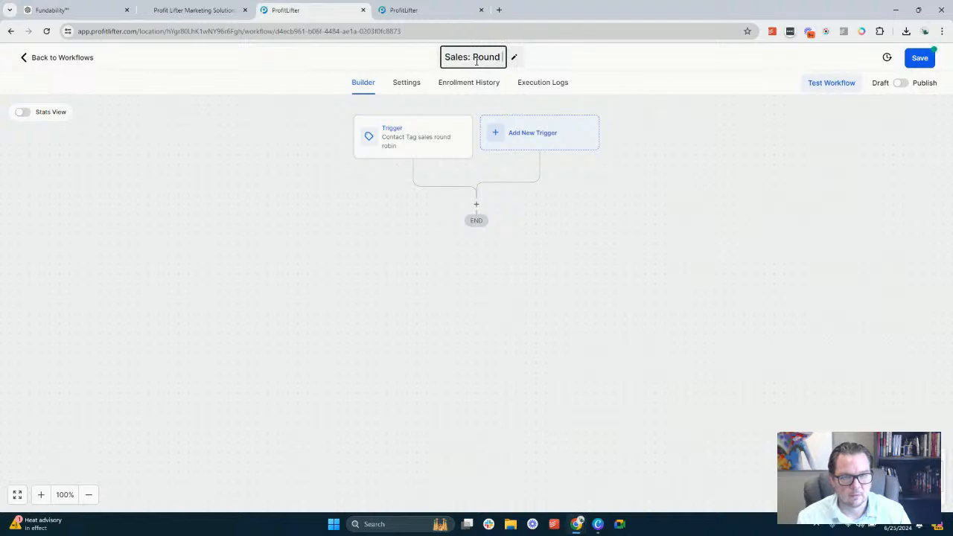
pyautogui.write('Robin')
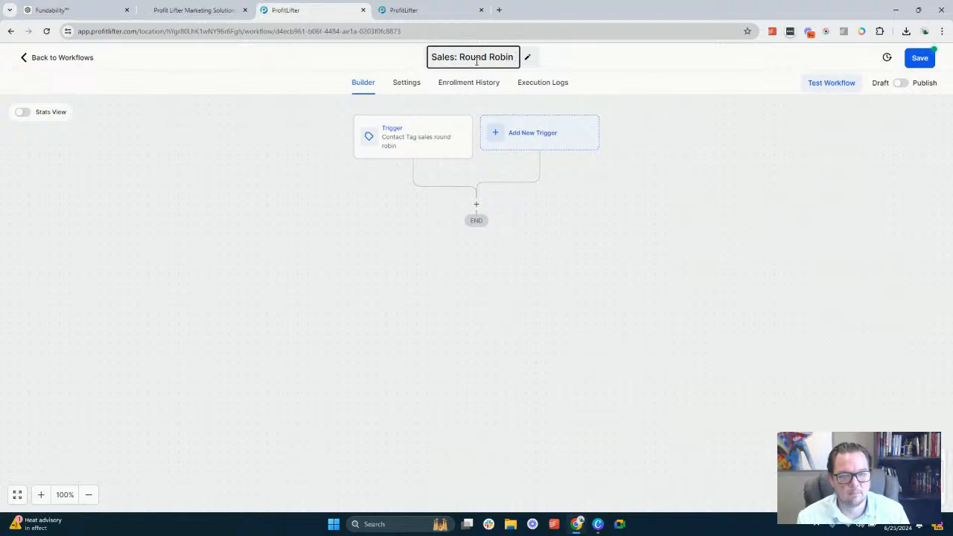
pyautogui.write(' User Assign')
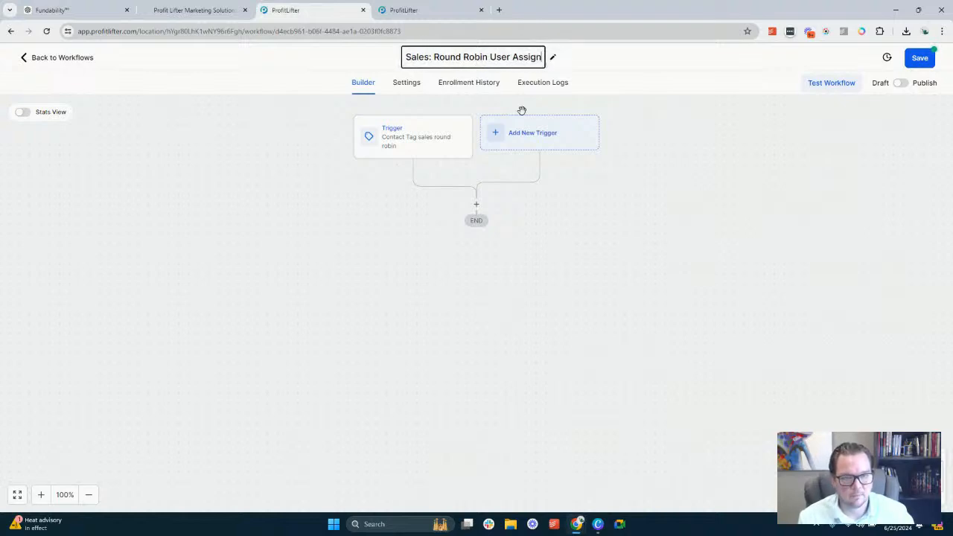
pyautogui.click(576, 284)
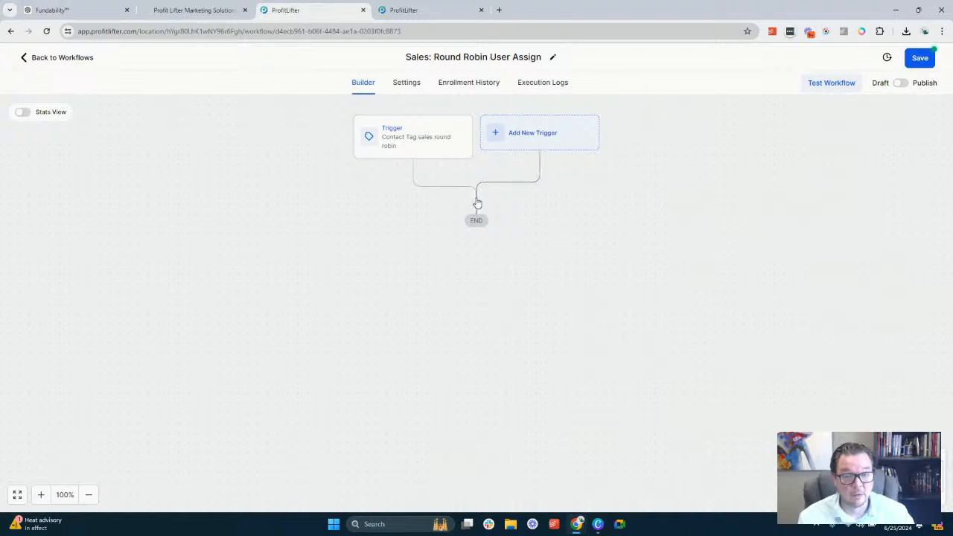
# Try to add an Assign To User action after the trigger, checking its Users choices and the Only Apply To Unassigned Contacts option
pyautogui.click(476, 206)
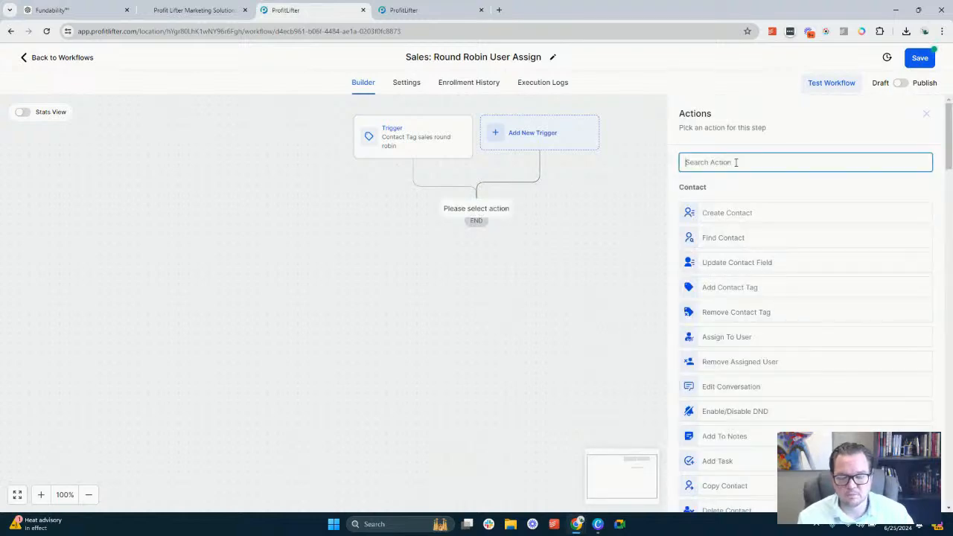
pyautogui.write('ass')
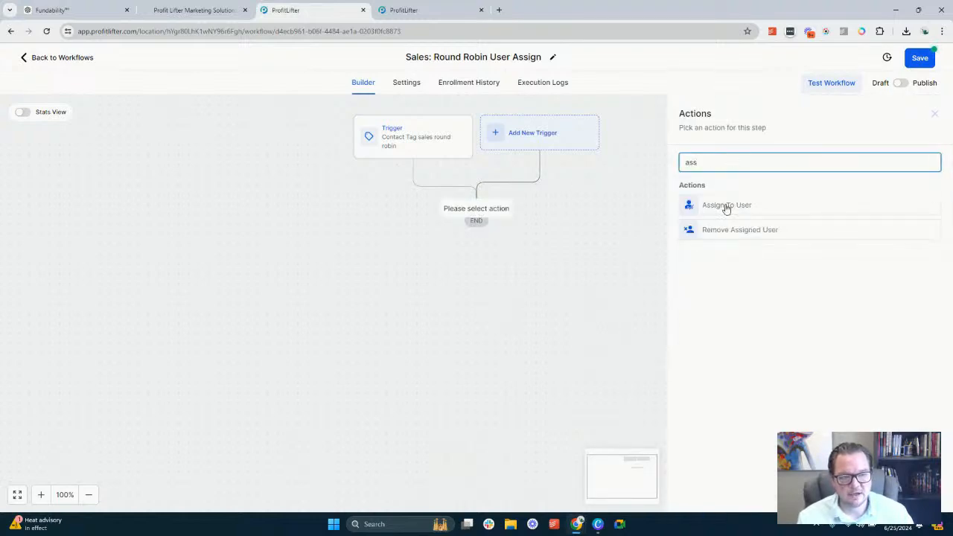
pyautogui.click(726, 207)
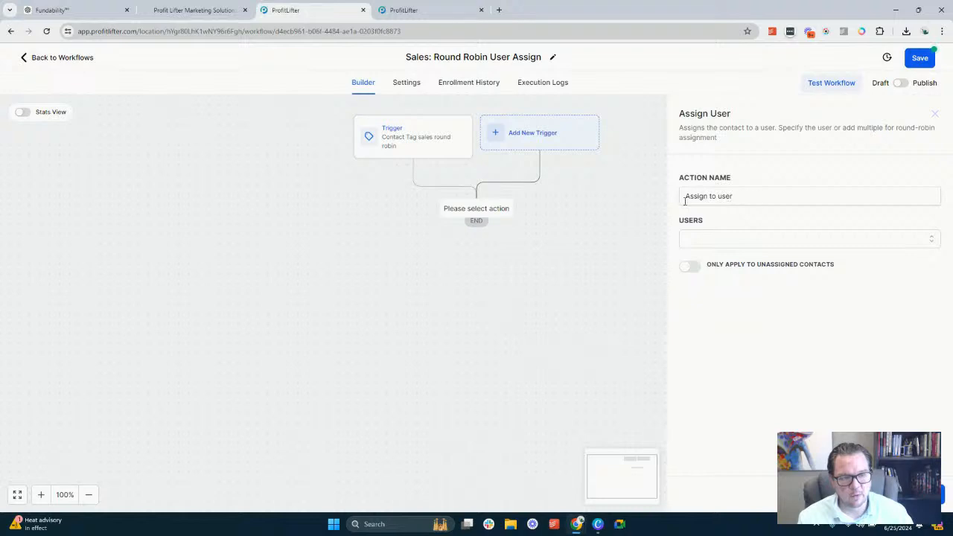
pyautogui.click(713, 239)
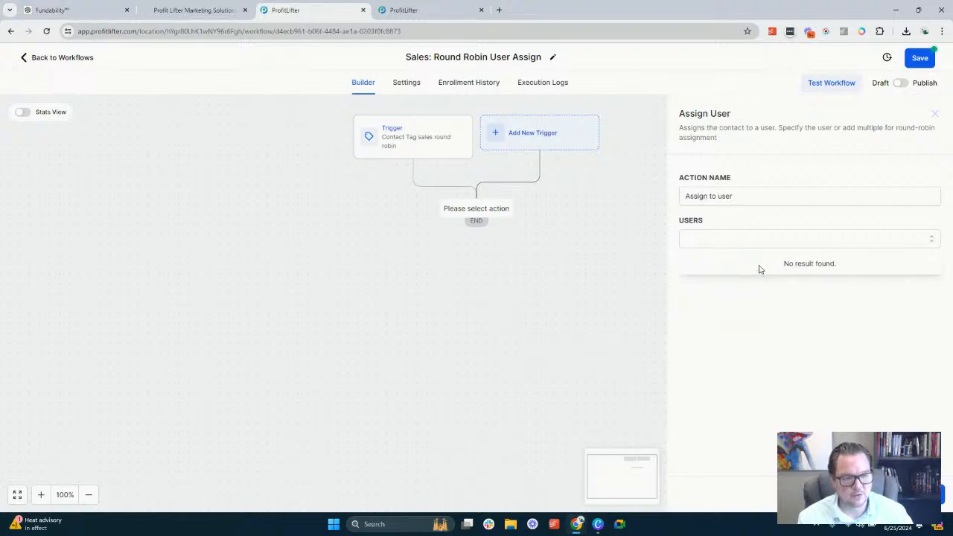
pyautogui.click(738, 222)
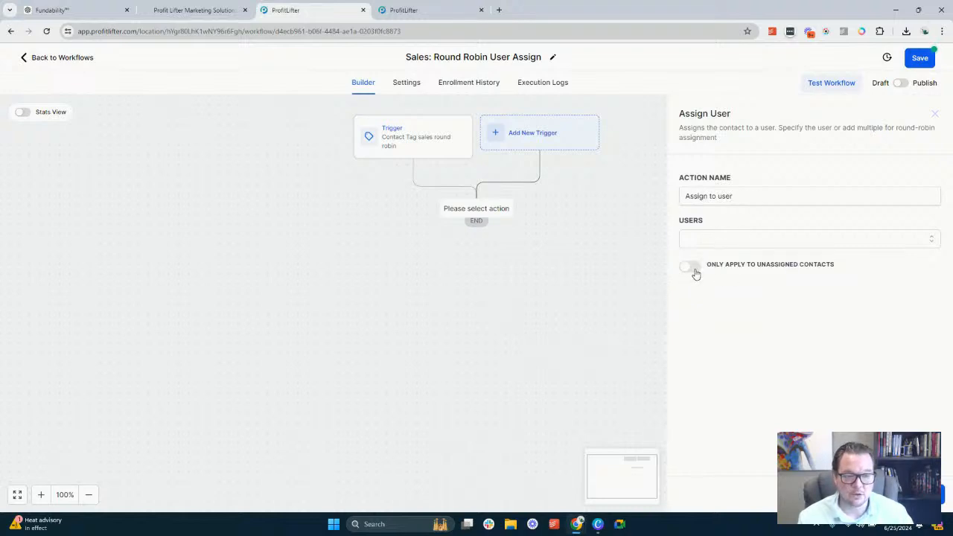
pyautogui.click(690, 268)
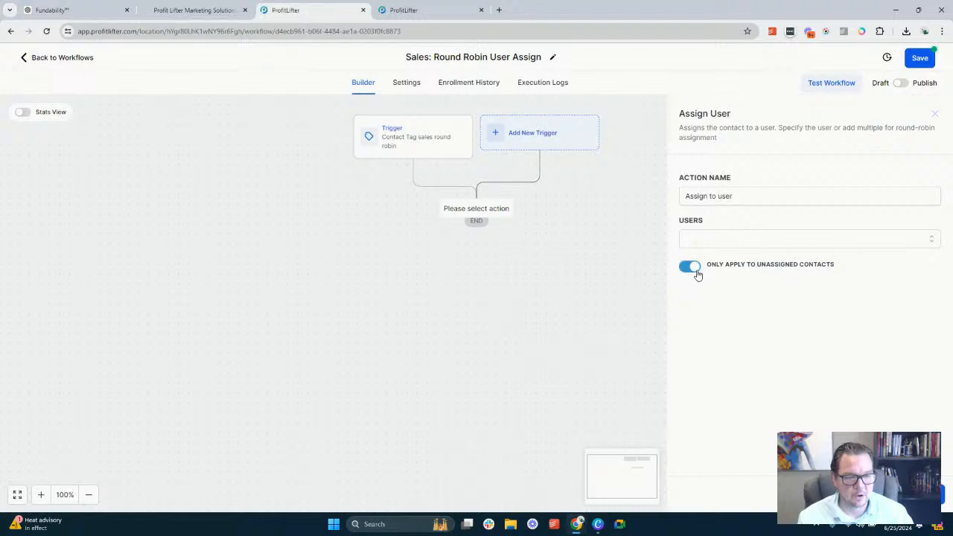
pyautogui.click(689, 269)
pyautogui.click(722, 240)
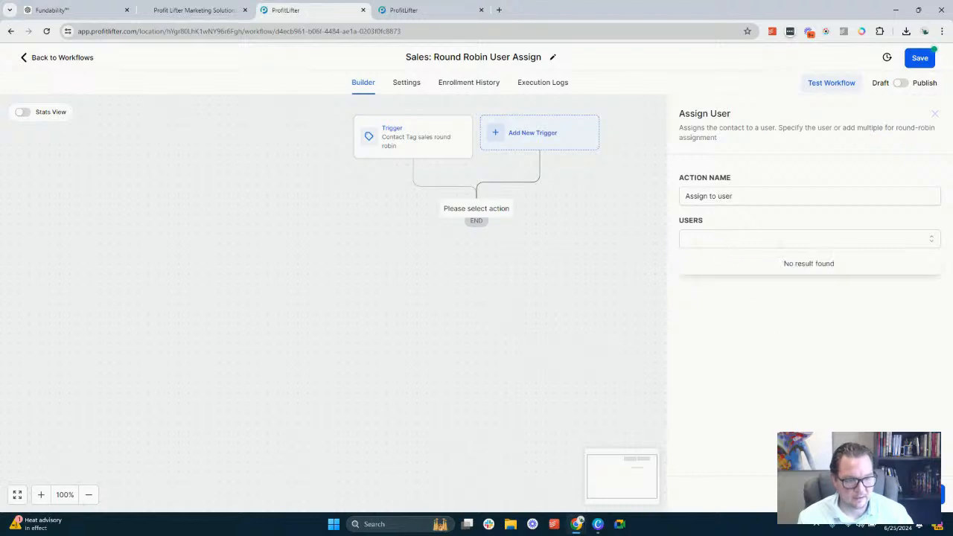
pyautogui.click(844, 493)
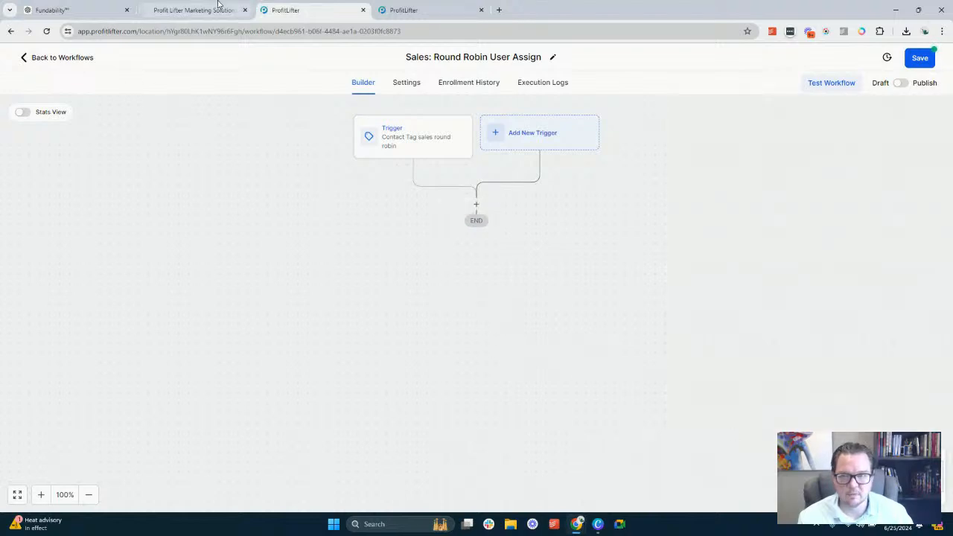
# Switch to the other ProfitLifter tab, open the My Staff settings and start adding an employee
pyautogui.click(401, 13)
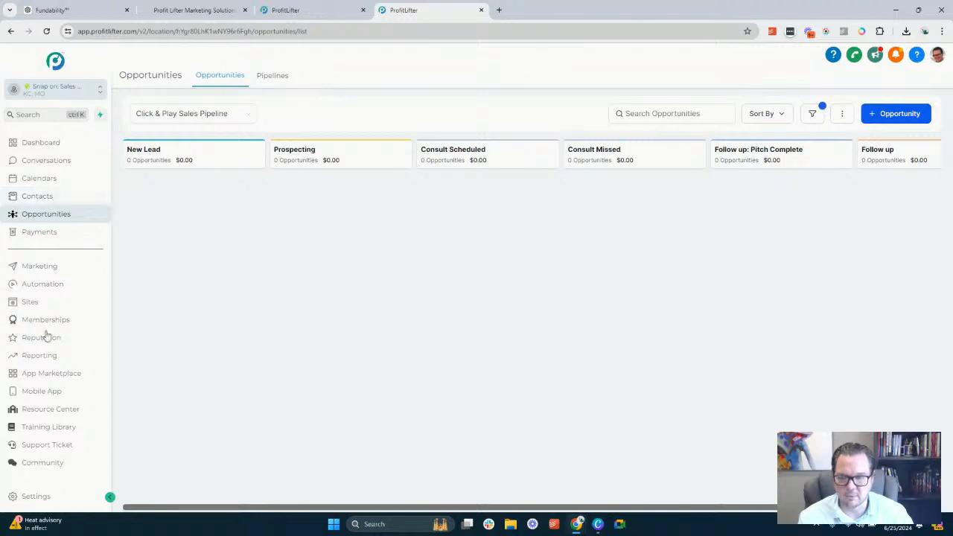
pyautogui.click(35, 496)
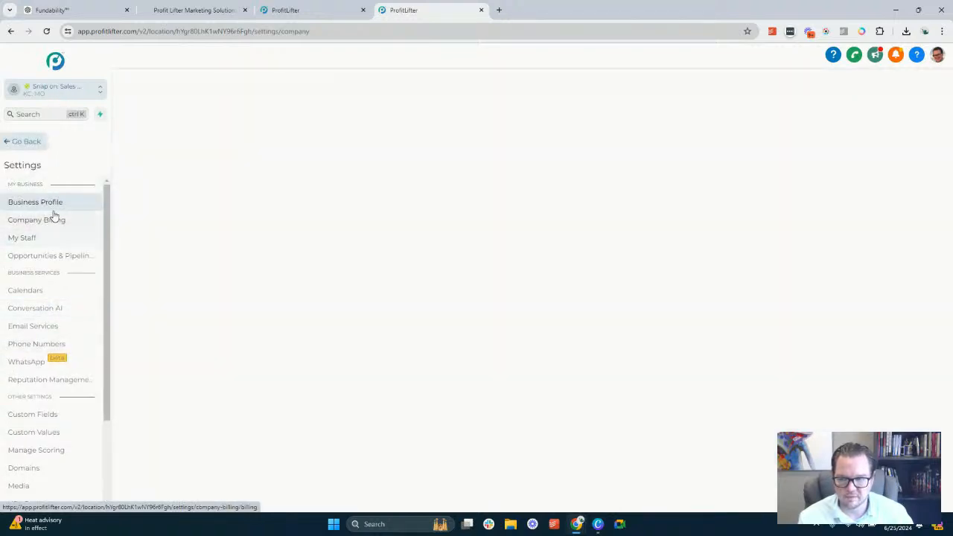
pyautogui.click(50, 243)
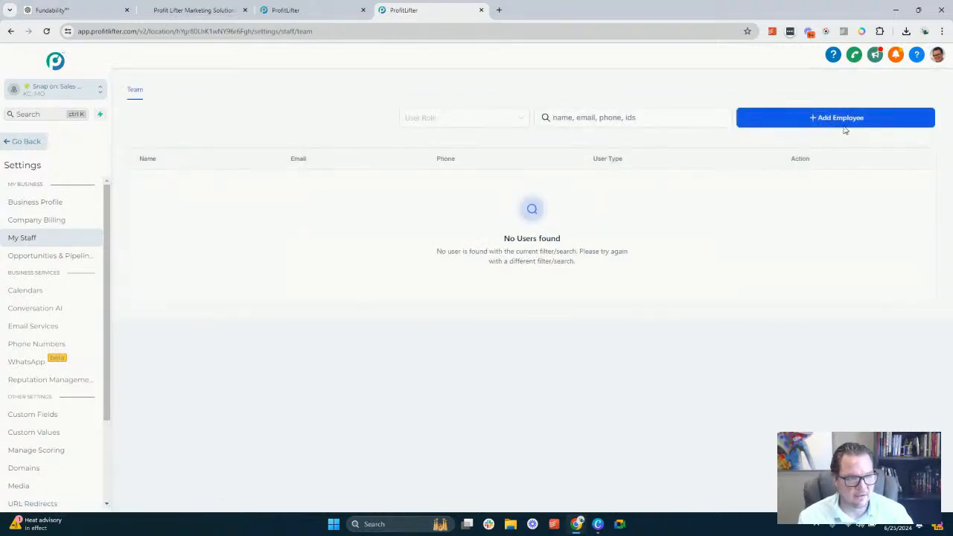
pyautogui.click(842, 121)
# Try to save the new employee with a first name, last initial and company email address
pyautogui.click(426, 293)
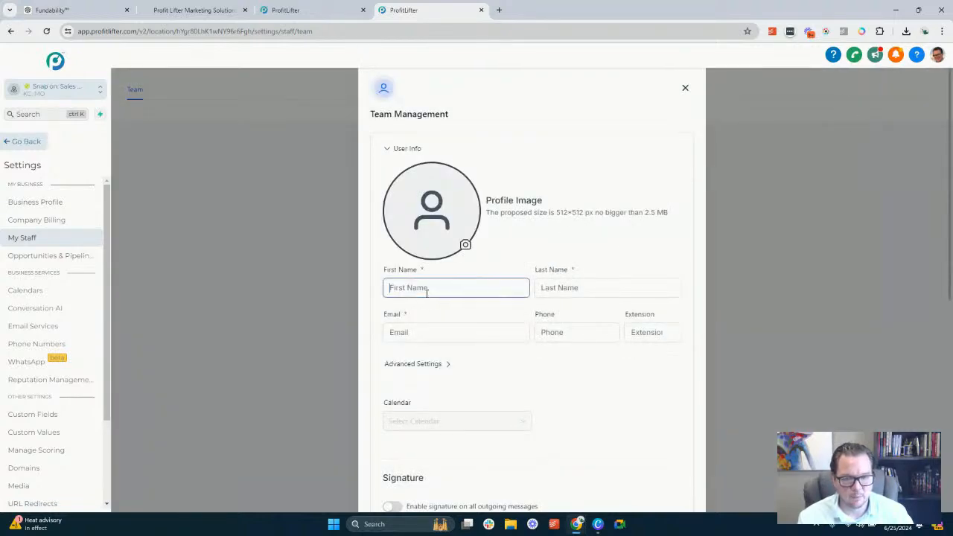
pyautogui.write('Brett')
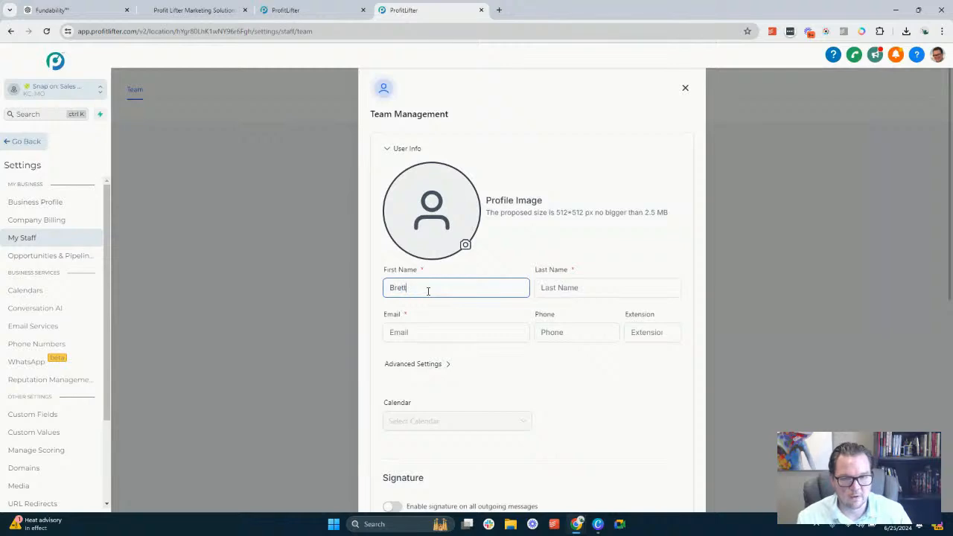
pyautogui.press('Tab')
pyautogui.write('B')
pyautogui.press('Tab')
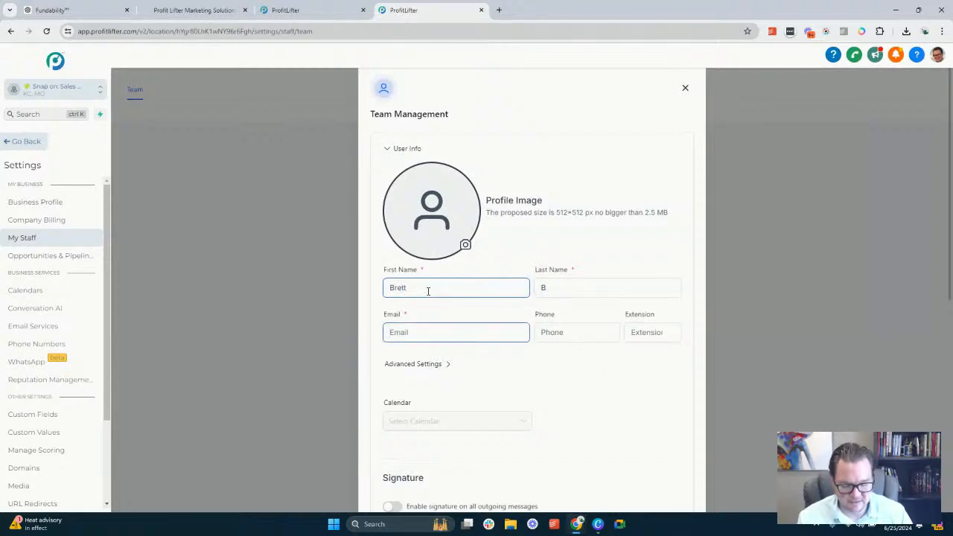
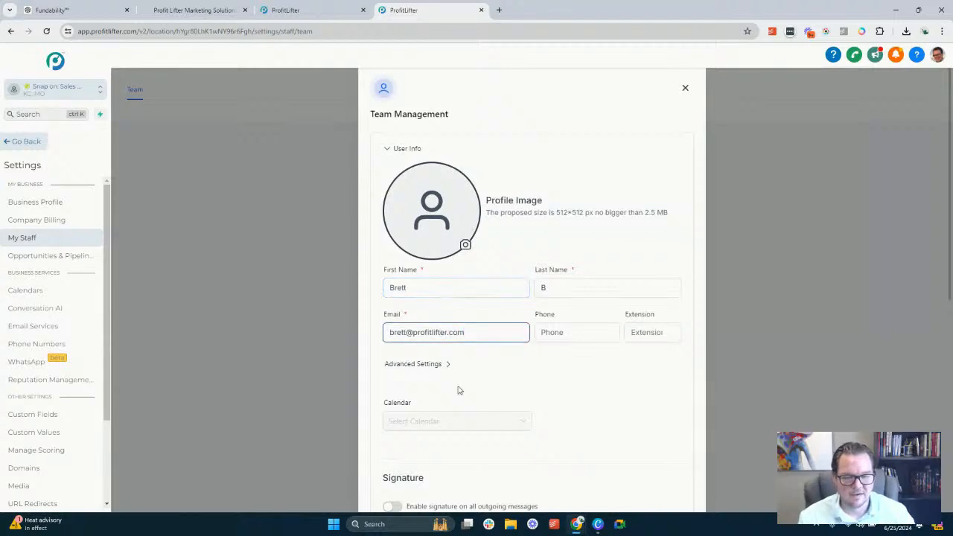
pyautogui.scroll(-5, 462, 387)
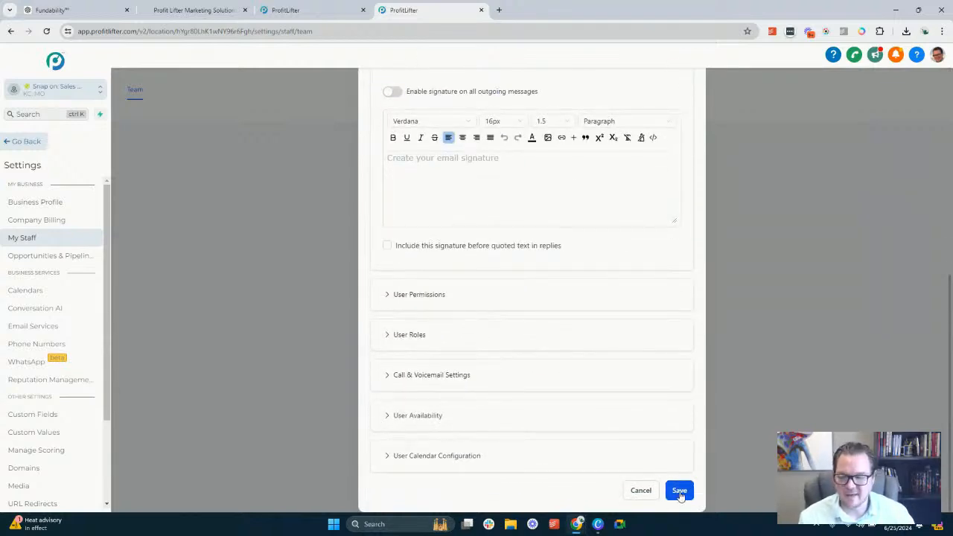
pyautogui.click(680, 492)
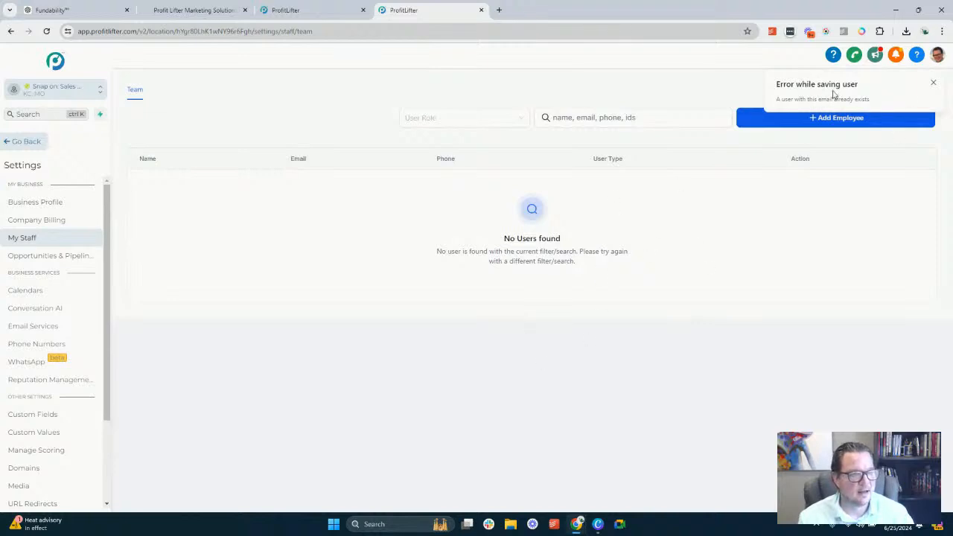
pyautogui.click(934, 83)
# Add an employee named Test Dummy1 with a test email address and save the record
pyautogui.click(833, 120)
pyautogui.click(446, 291)
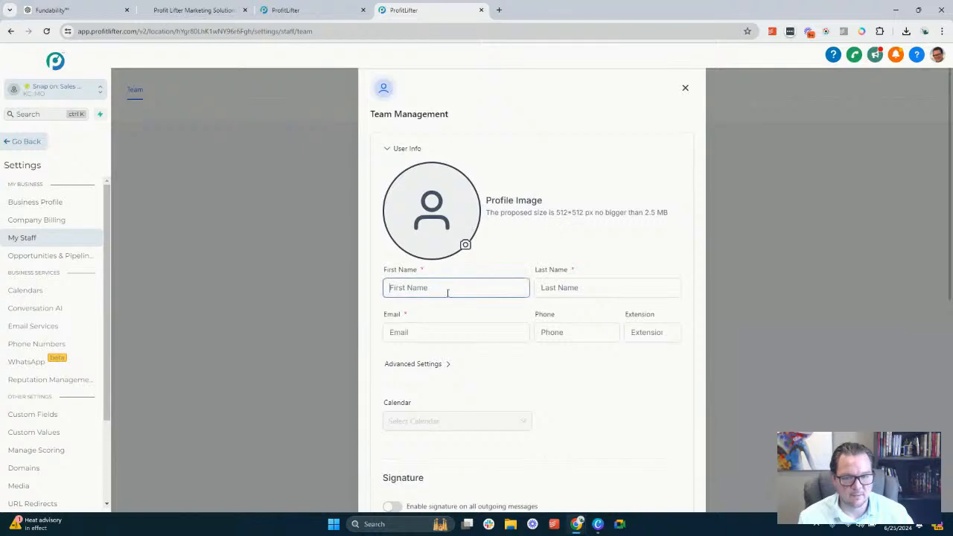
pyautogui.write('Test')
pyautogui.press('Tab')
pyautogui.write('Dy')
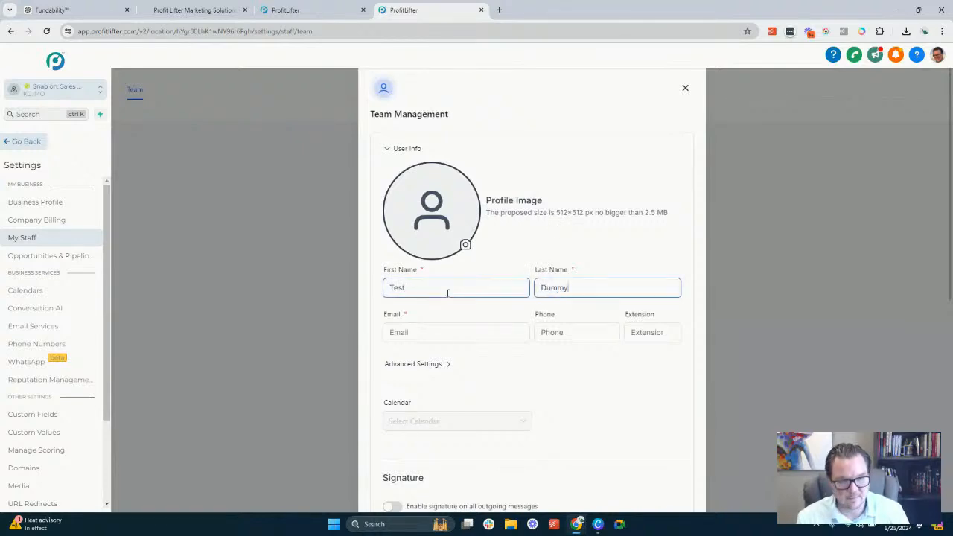
pyautogui.press('Tab')
pyautogui.write('test')
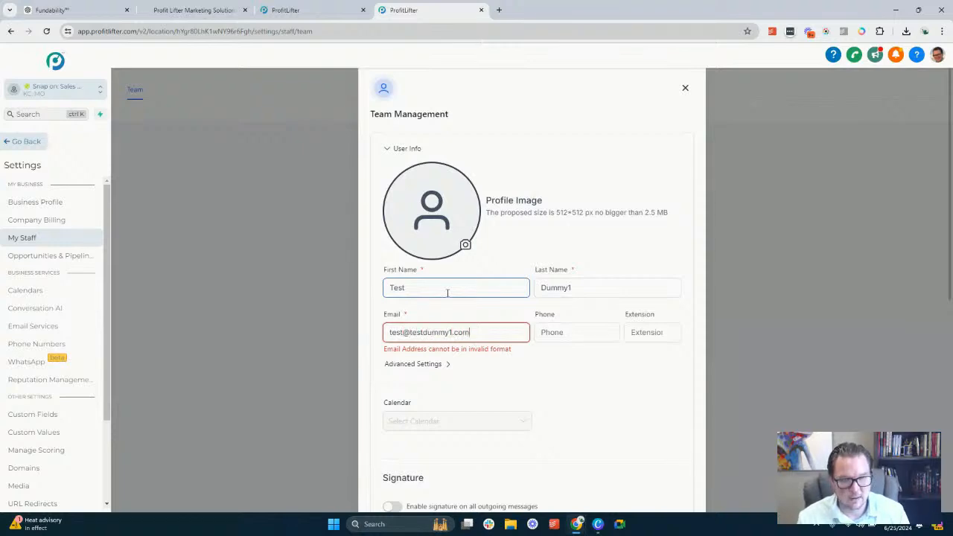
pyautogui.scroll(-5, 525, 361)
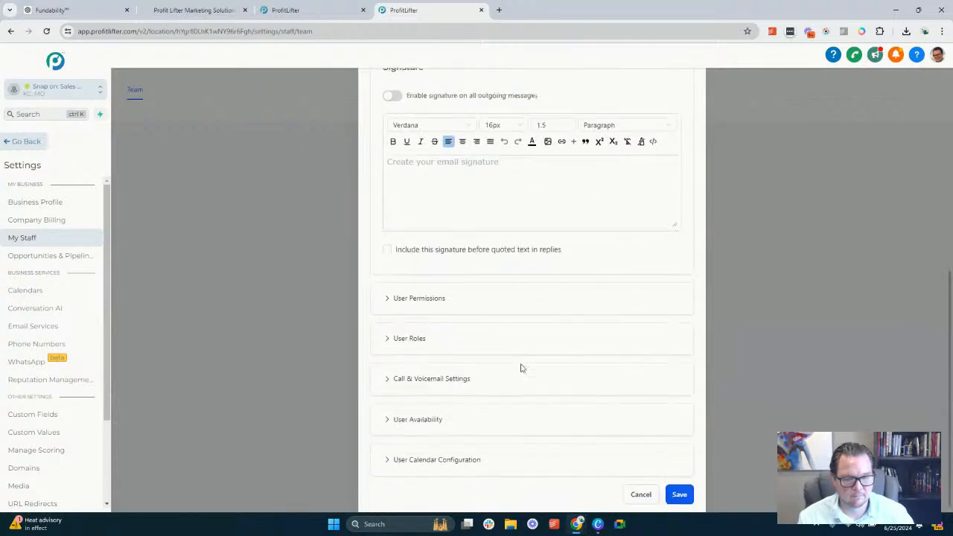
pyautogui.click(677, 495)
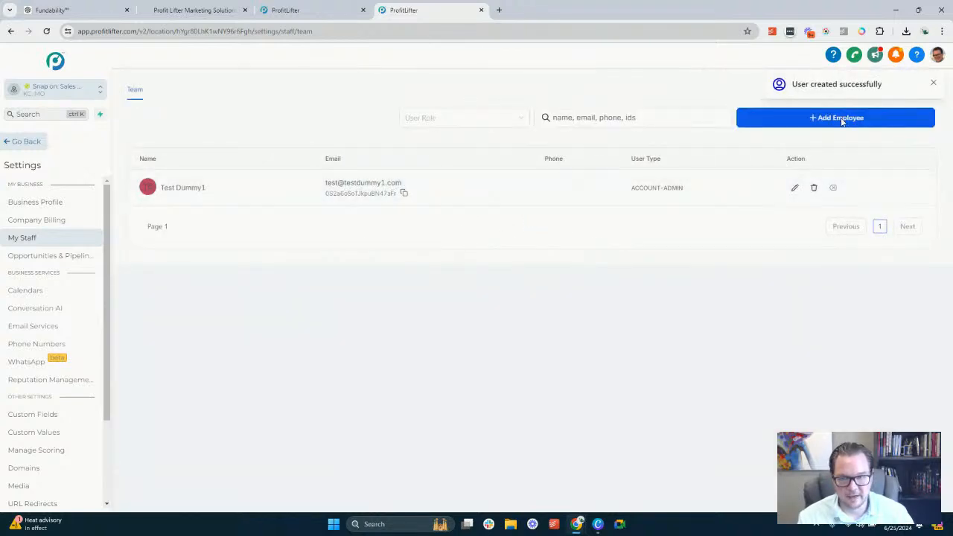
pyautogui.click(934, 82)
# Start another employee record with first name Test and last name Dummy2
pyautogui.click(823, 119)
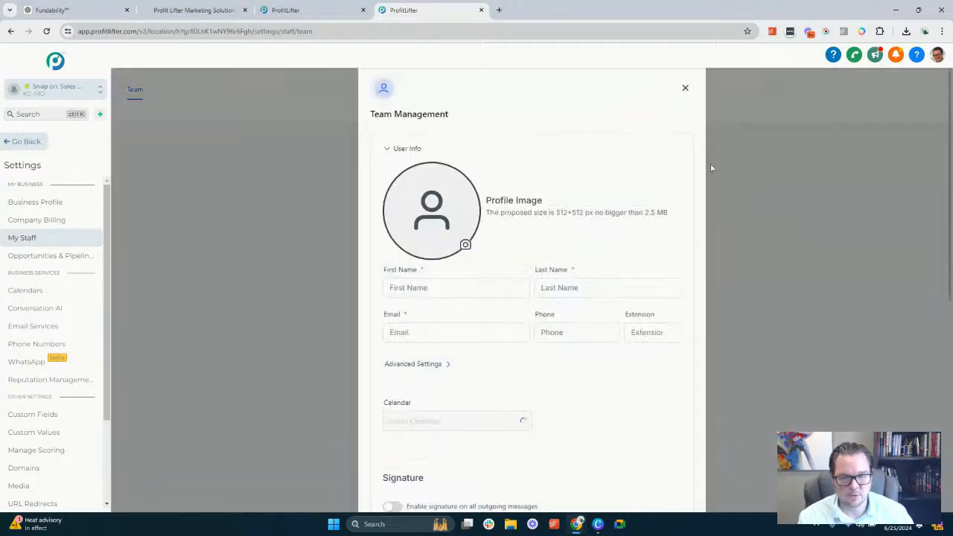
pyautogui.click(453, 286)
pyautogui.write('Test')
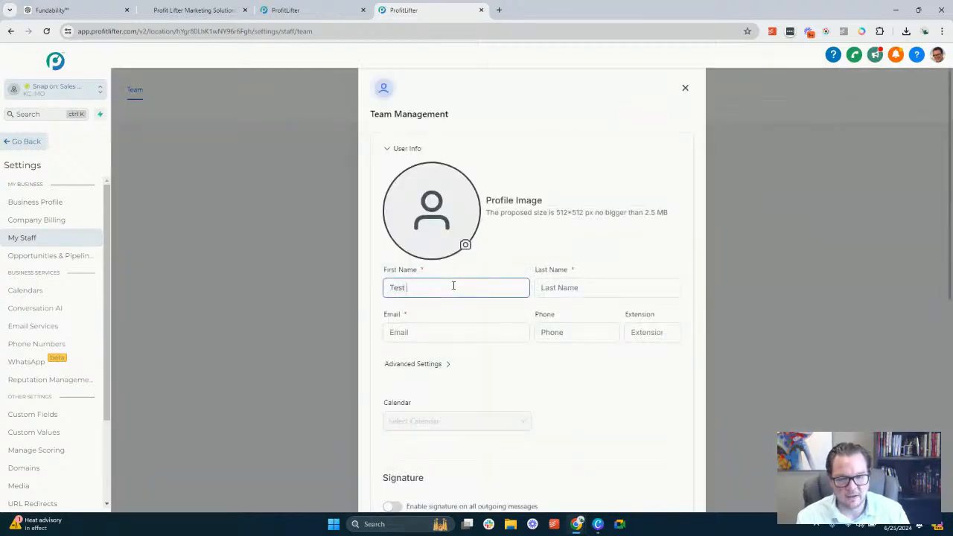
pyautogui.press('Tab')
pyautogui.write('Dummy2')
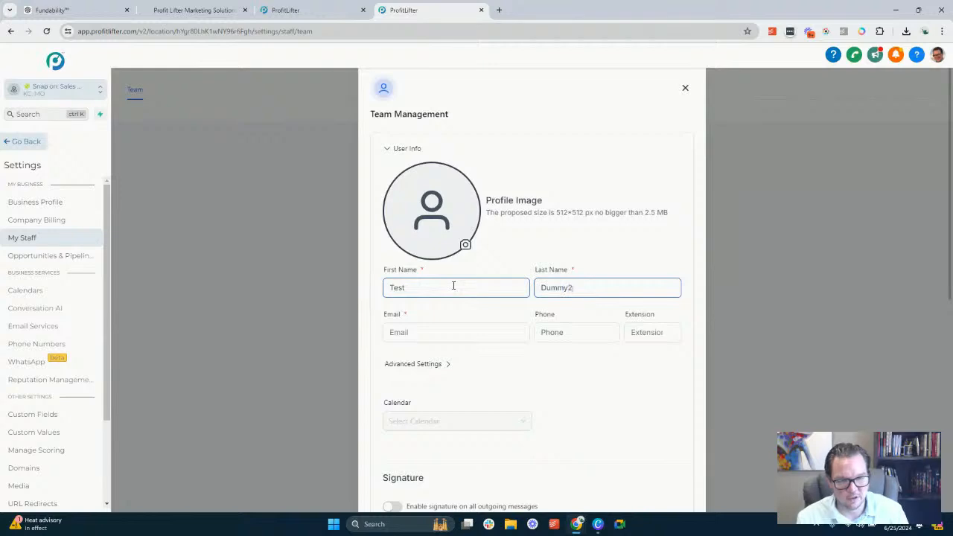
# Fill in the second employee's test email address and save the record
pyautogui.click(413, 331)
pyautogui.write('te')
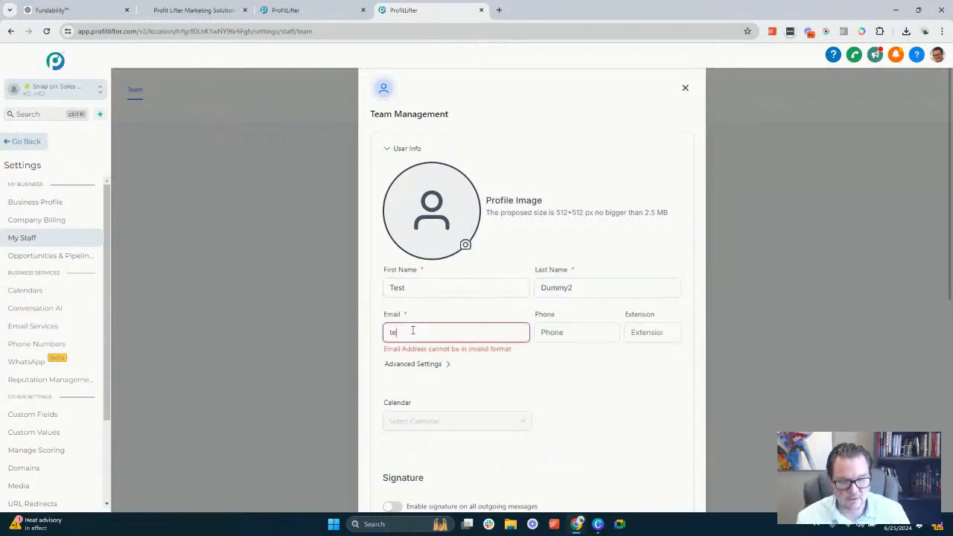
pyautogui.write('st2@')
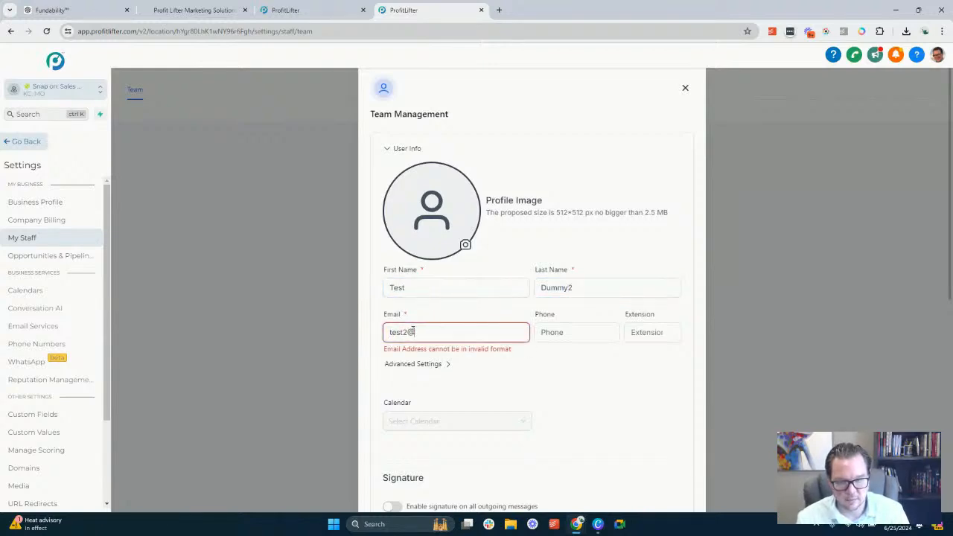
pyautogui.write('testdum')
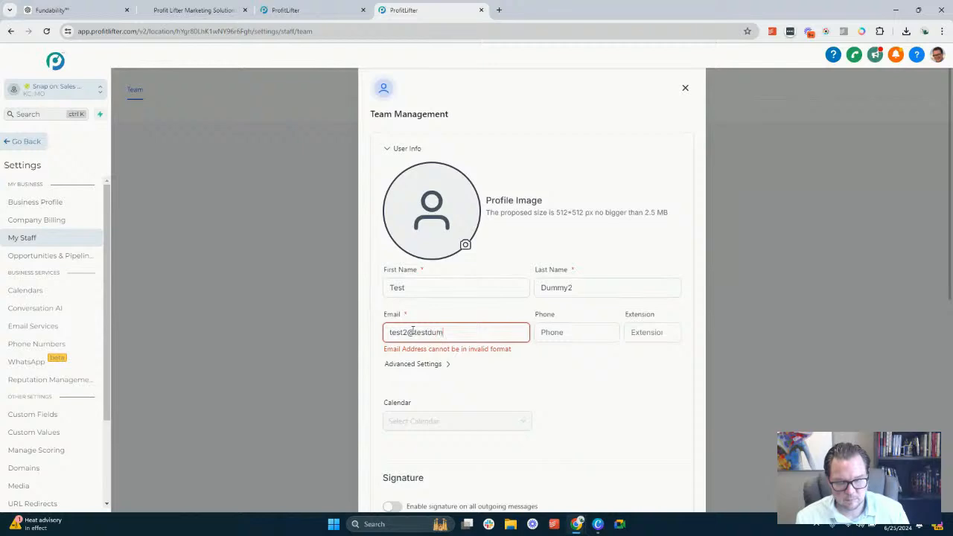
pyautogui.write('my1.com')
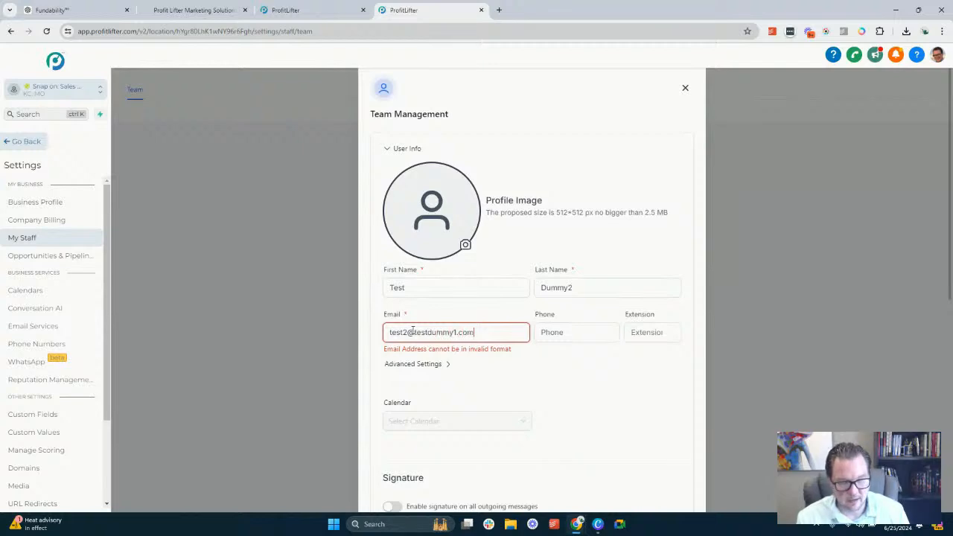
pyautogui.press('Tab')
pyautogui.scroll(-5, 566, 391)
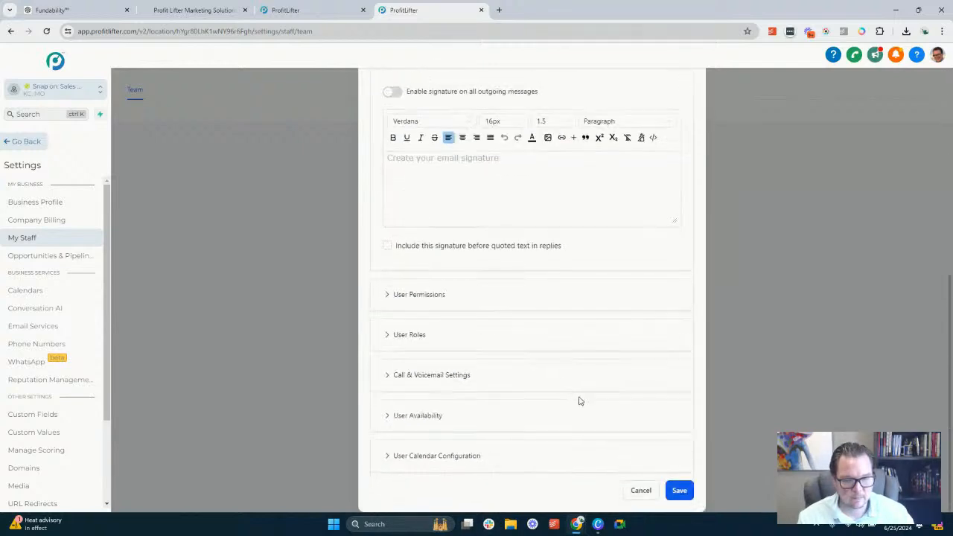
pyautogui.click(677, 492)
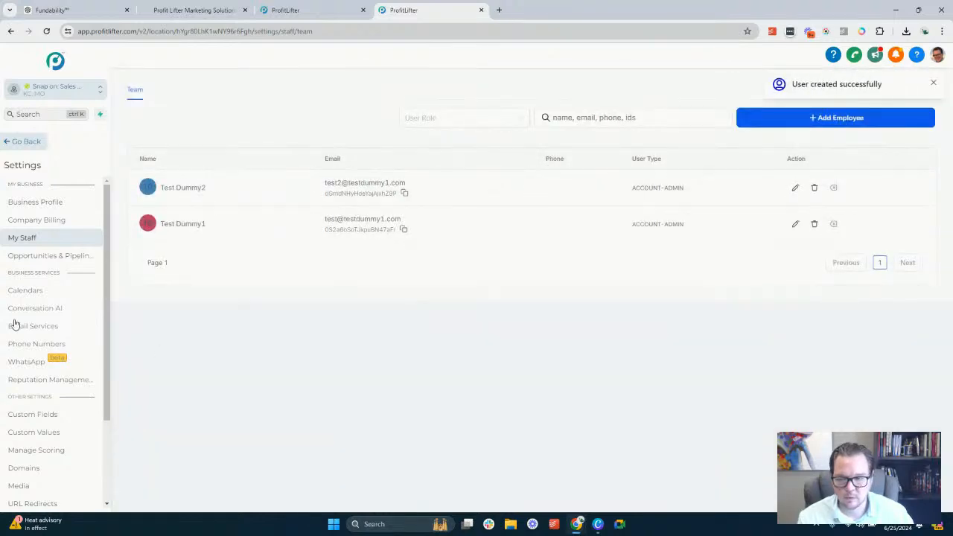
# Switch back to the tab with the round robin workflow and save the workflow
pyautogui.click(290, 10)
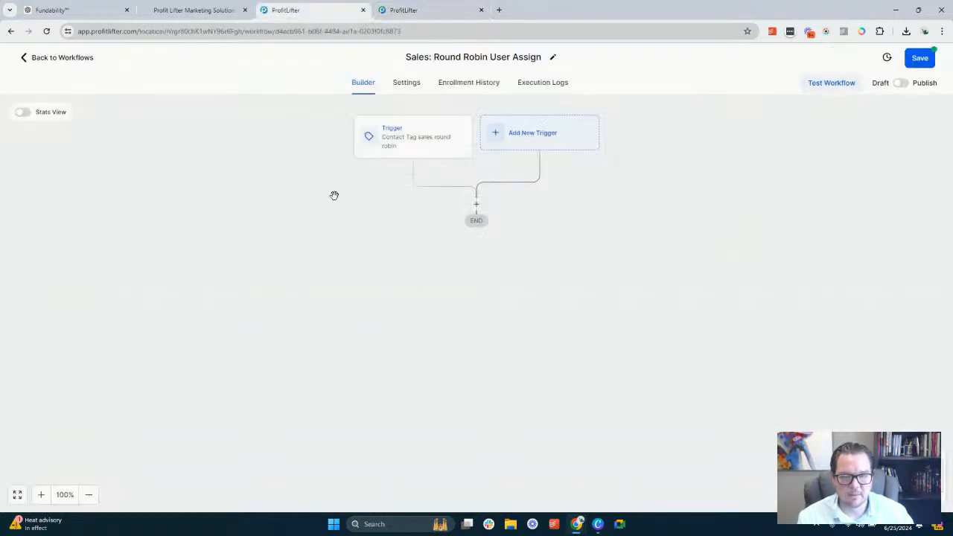
pyautogui.click(921, 59)
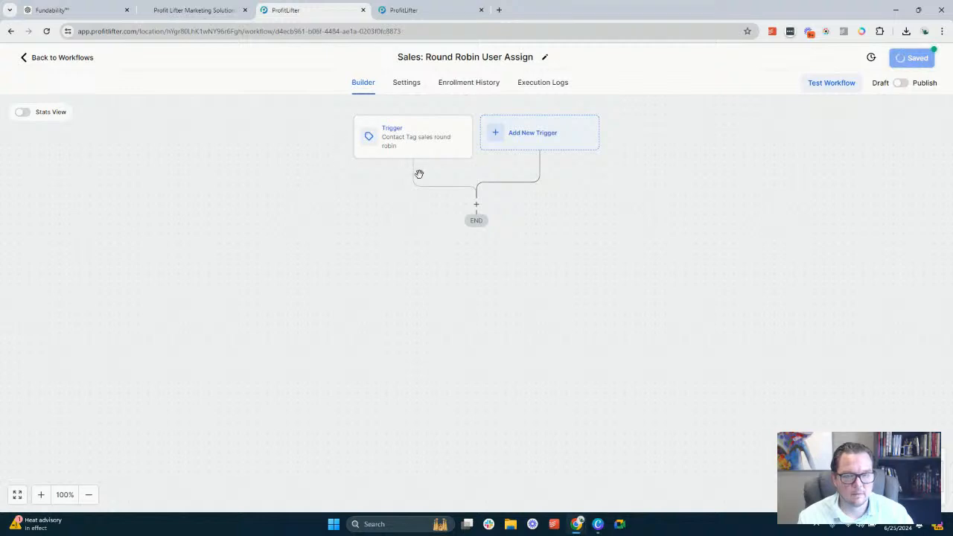
# Try to add an Assign To User action after the trigger and pick its users
pyautogui.click(476, 206)
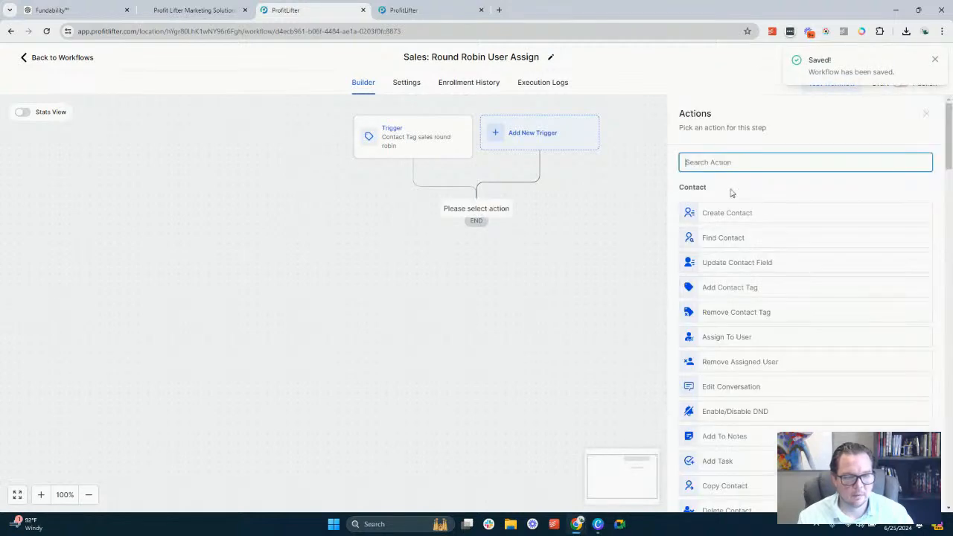
pyautogui.write('ass')
pyautogui.click(736, 205)
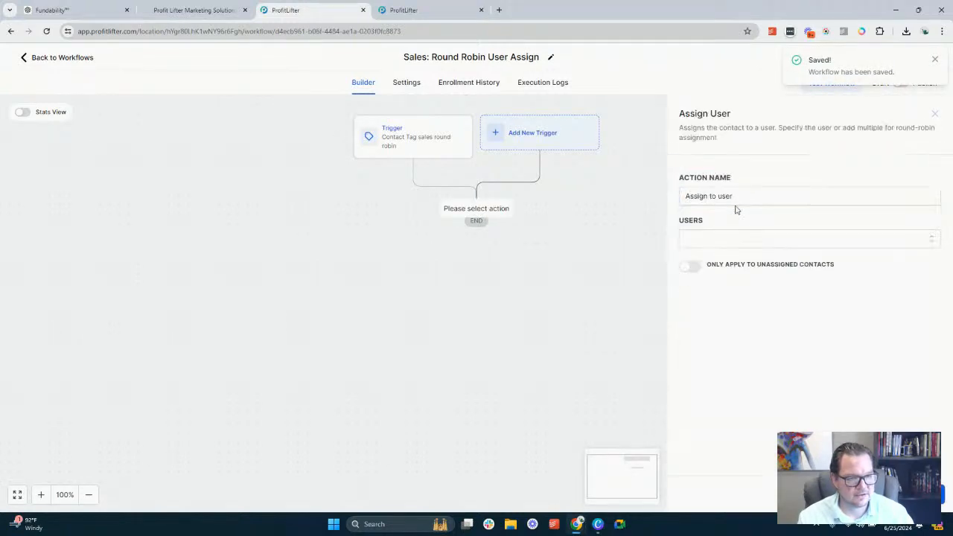
pyautogui.click(731, 240)
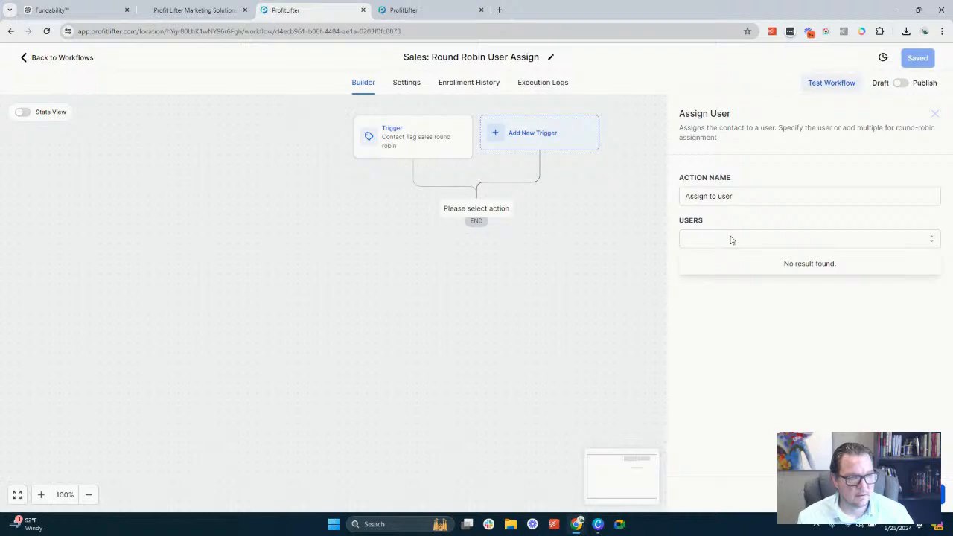
pyautogui.click(731, 239)
pyautogui.click(731, 240)
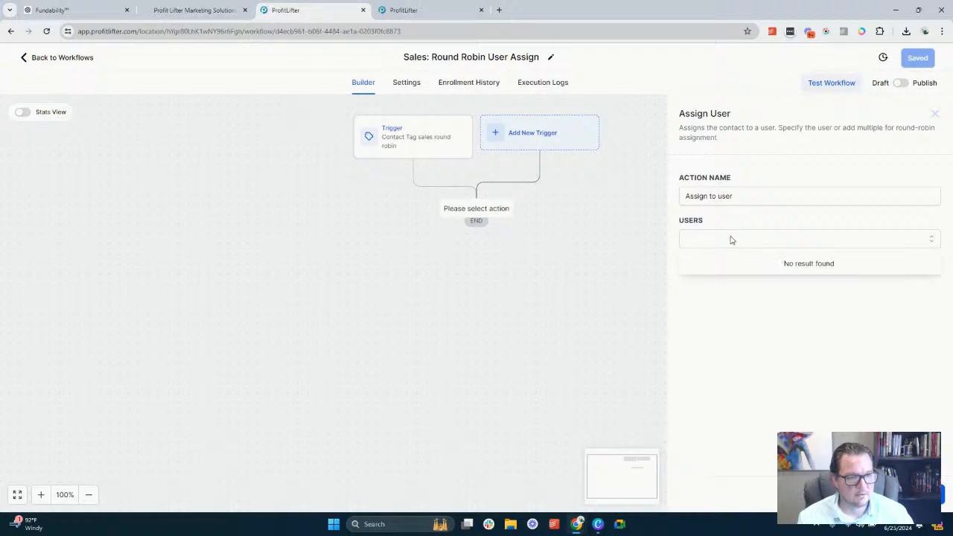
# Reload the workflow page and add an Assign To User action with Test Dummy1 and Test Dummy2 as its users
pyautogui.click(46, 31)
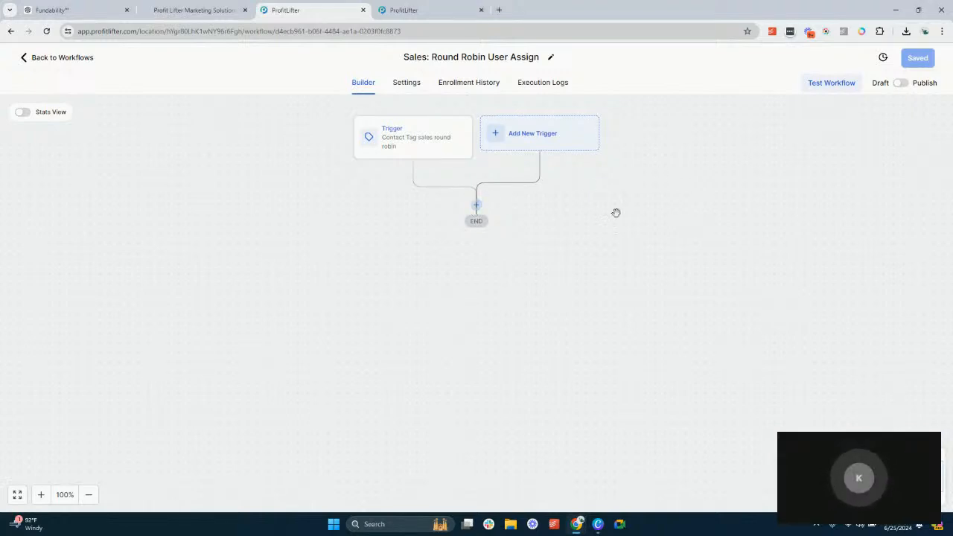
pyautogui.click(477, 206)
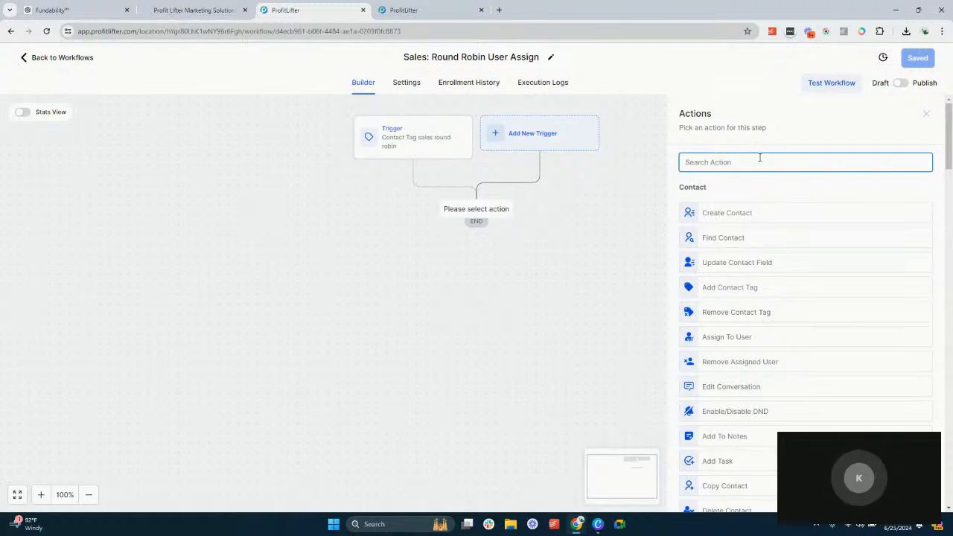
pyautogui.write('ass')
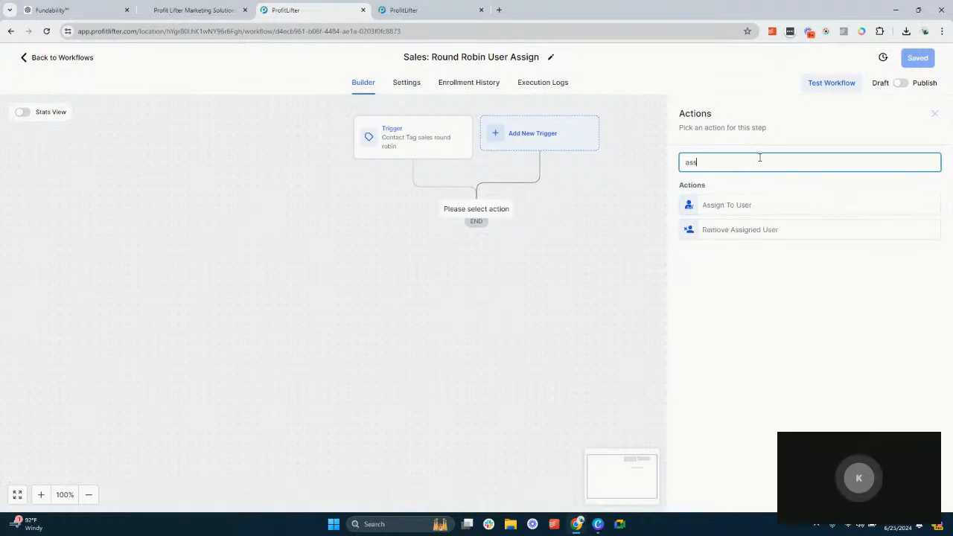
pyautogui.click(734, 212)
pyautogui.click(725, 236)
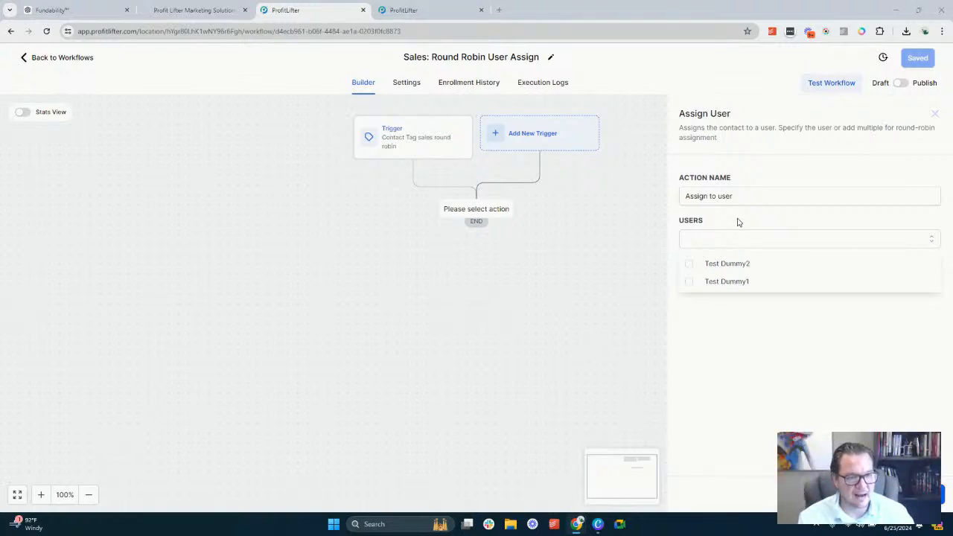
pyautogui.click(691, 266)
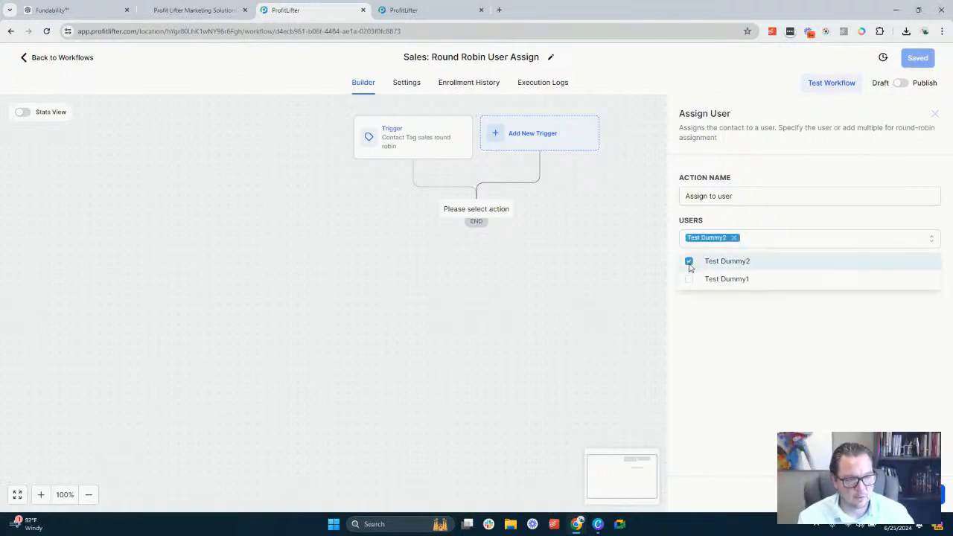
pyautogui.click(690, 280)
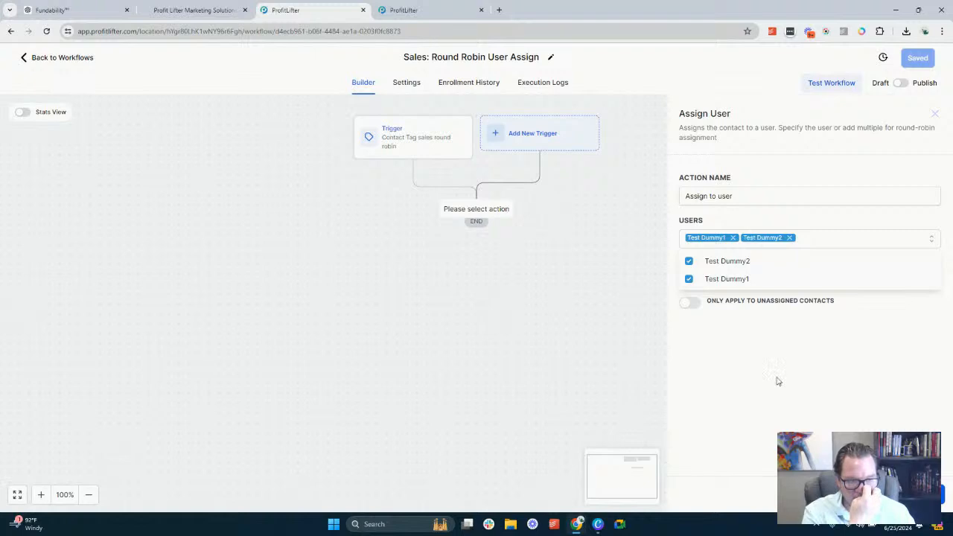
pyautogui.click(779, 382)
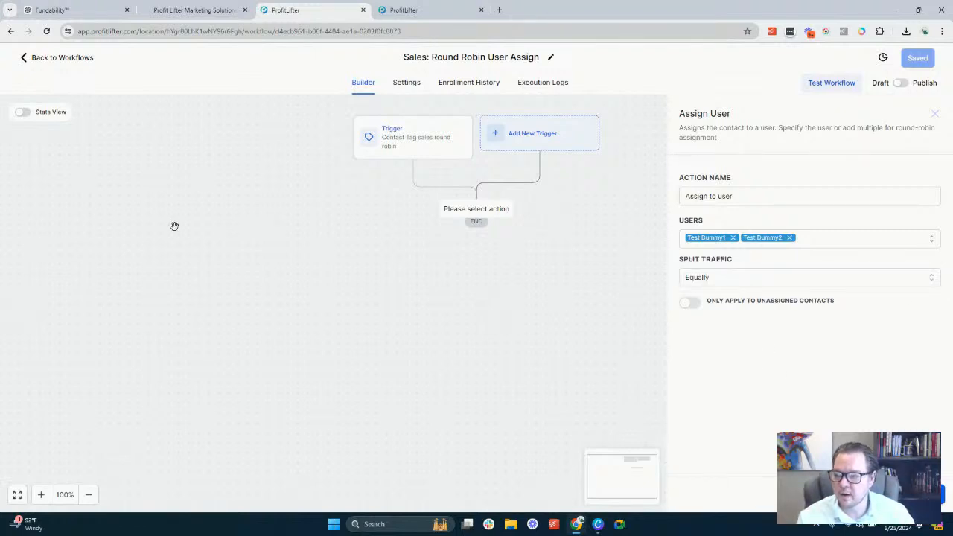
# Try an uneven traffic split for the Assign User action, setting Test Dummy1's traffic weightage to 2
pyautogui.click(731, 285)
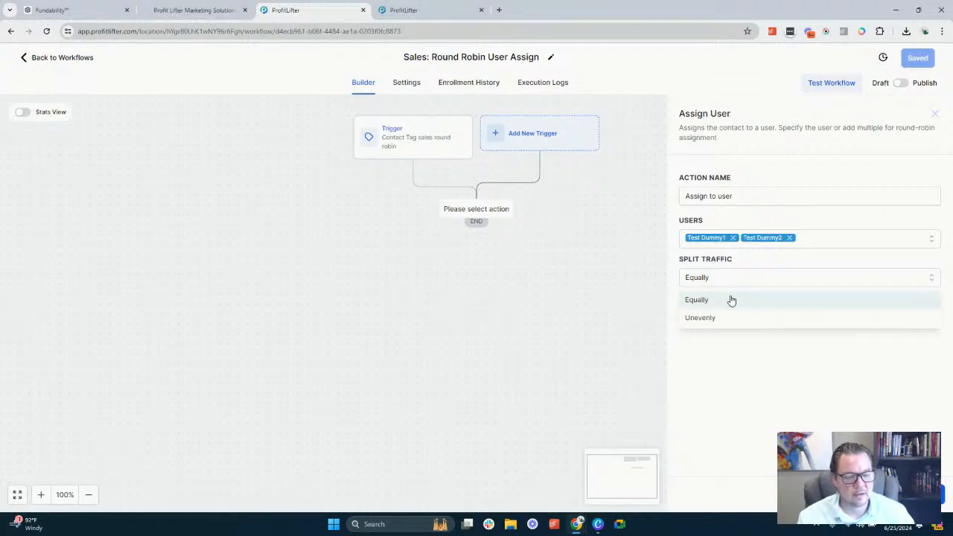
pyautogui.click(732, 299)
pyautogui.click(731, 279)
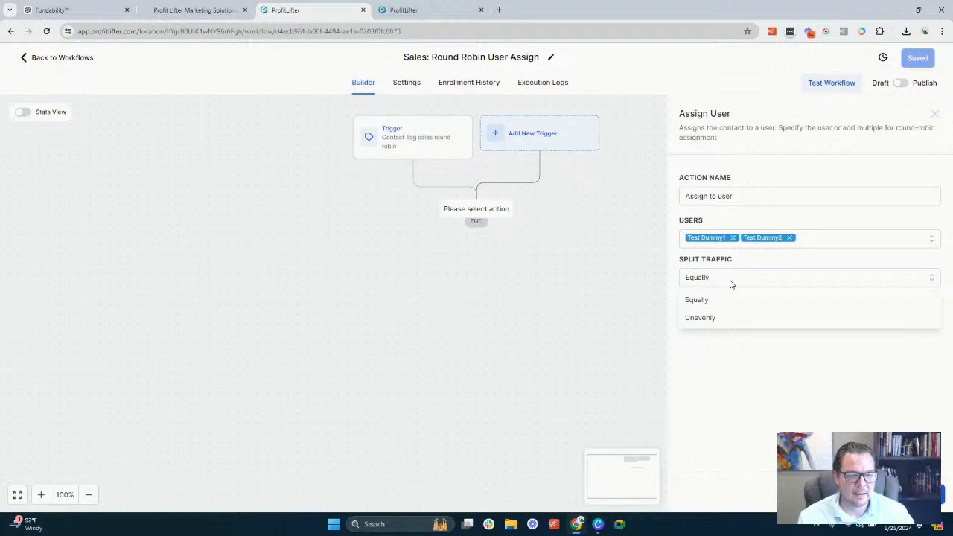
pyautogui.click(726, 321)
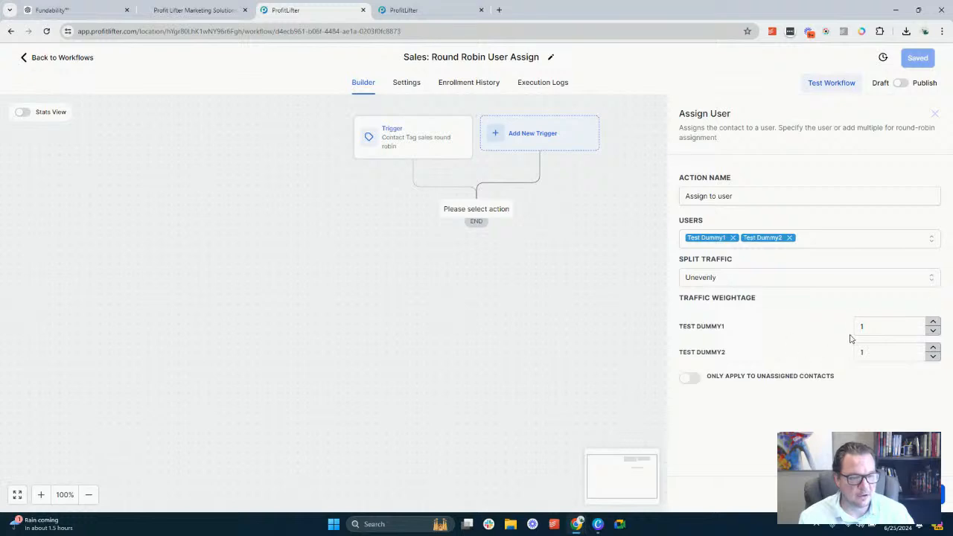
pyautogui.click(933, 329)
pyautogui.click(933, 330)
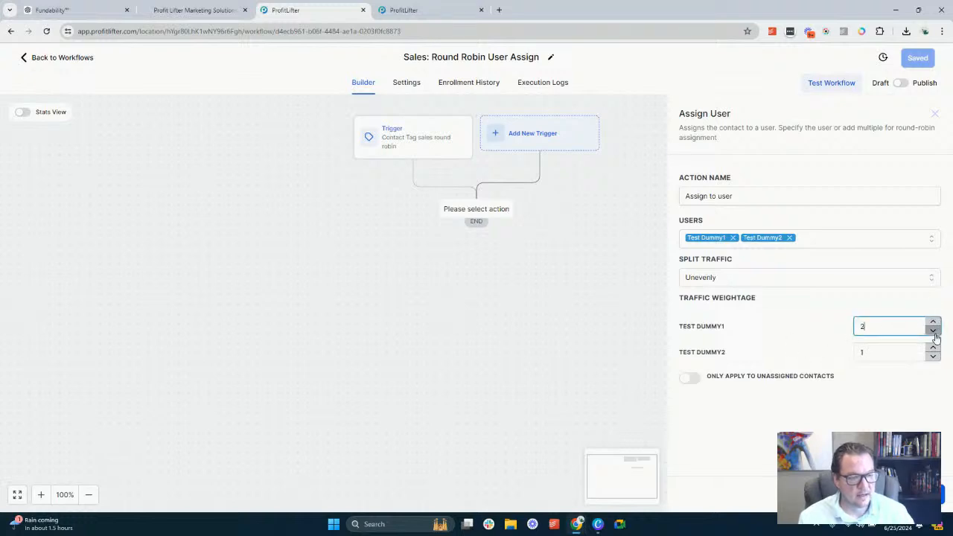
# Set the action's traffic split to Equally and restrict the assignment to unassigned contacts only
pyautogui.click(727, 282)
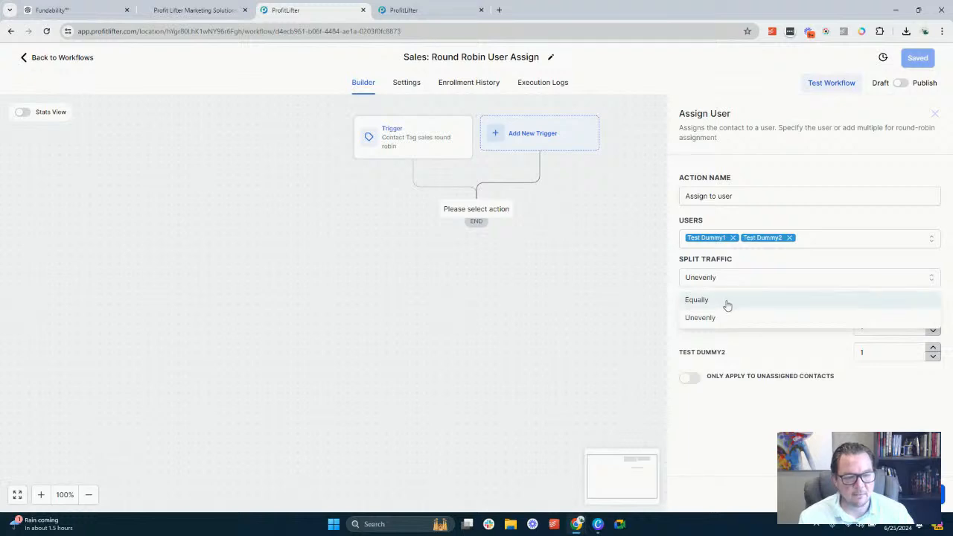
pyautogui.click(726, 302)
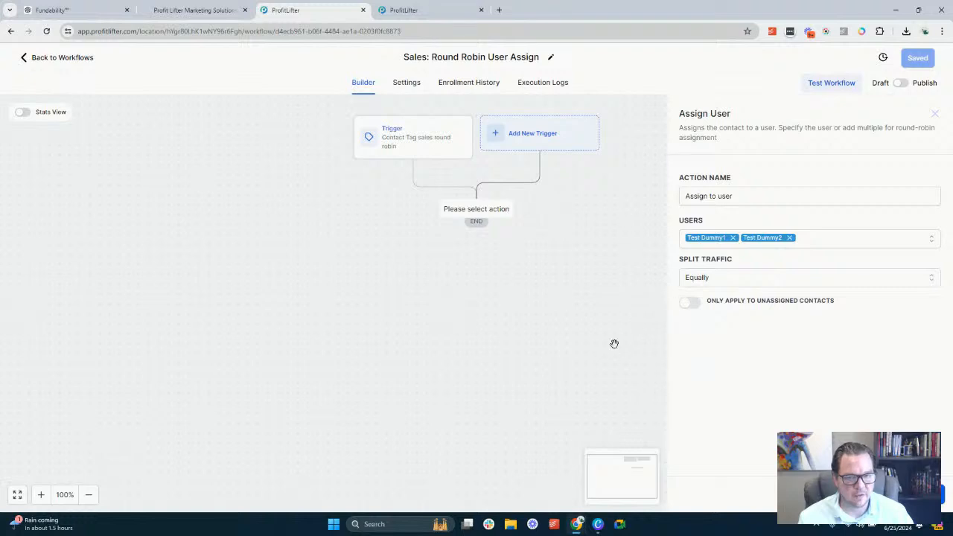
pyautogui.click(710, 279)
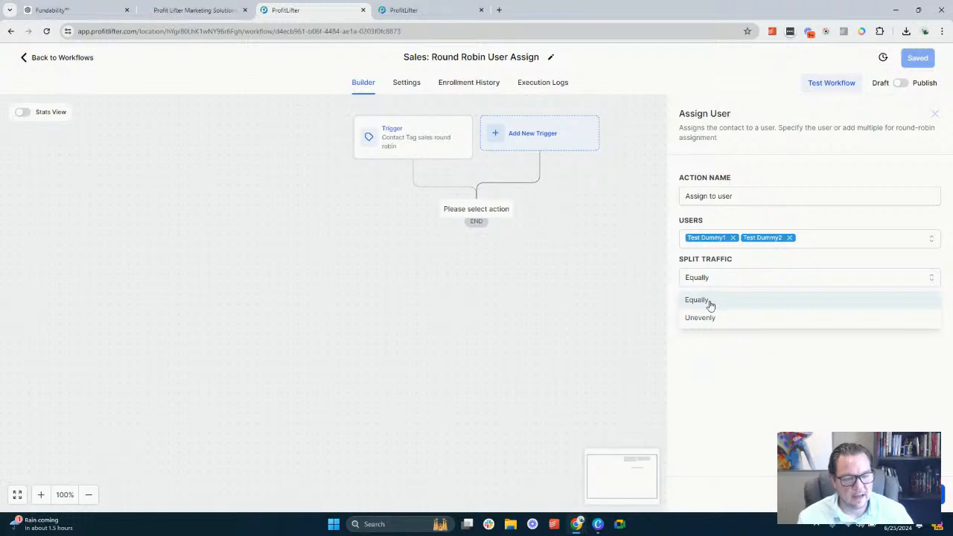
pyautogui.click(709, 277)
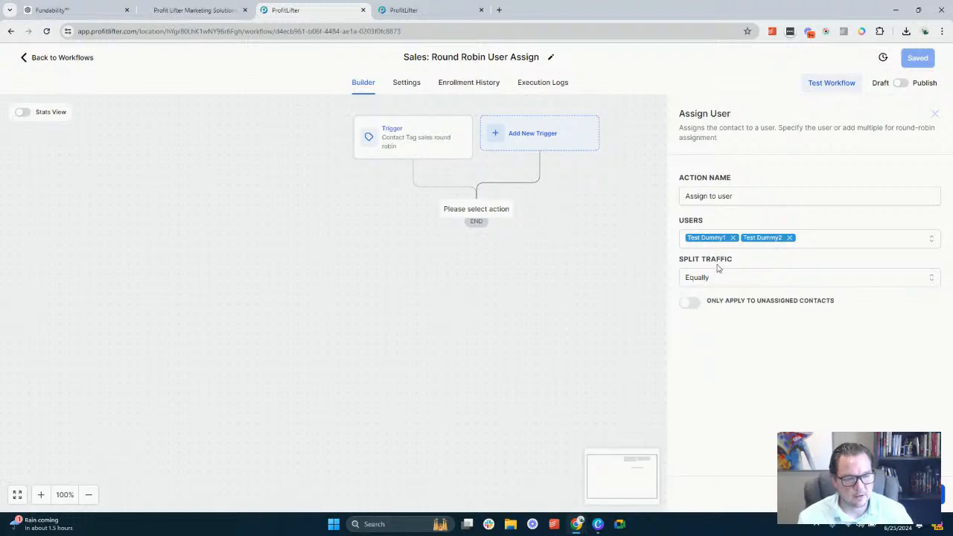
pyautogui.click(696, 308)
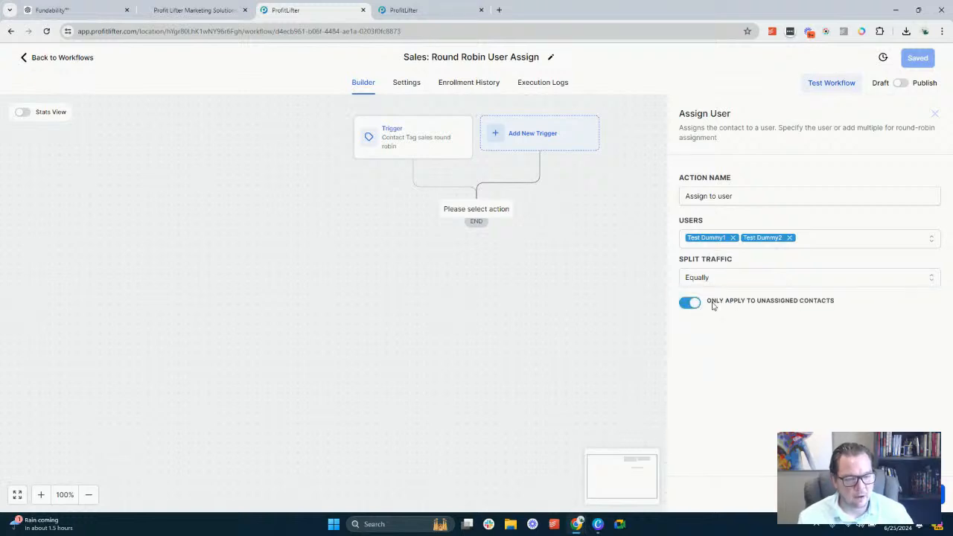
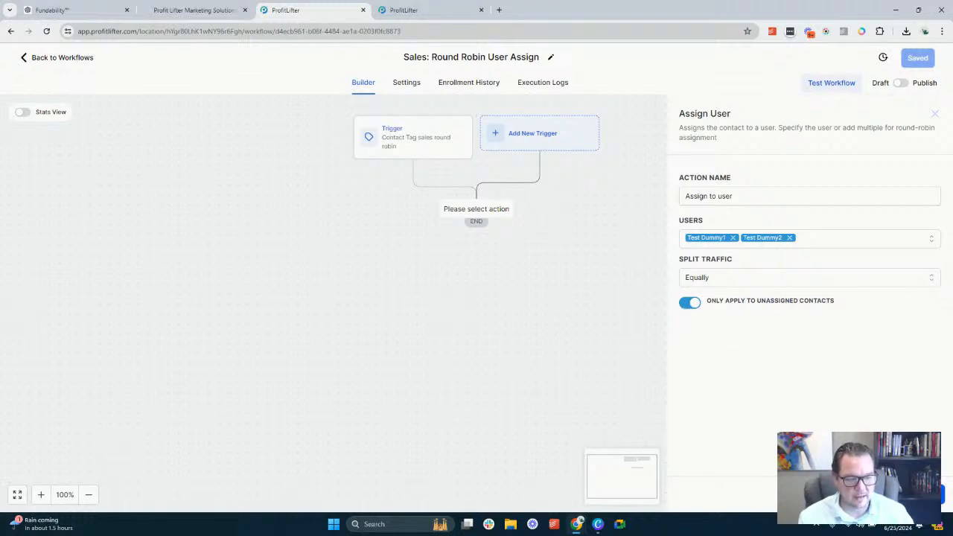
# Save the Assign User action and add a Remove Contact Tag action after it for the sales round robin tag
pyautogui.click(915, 494)
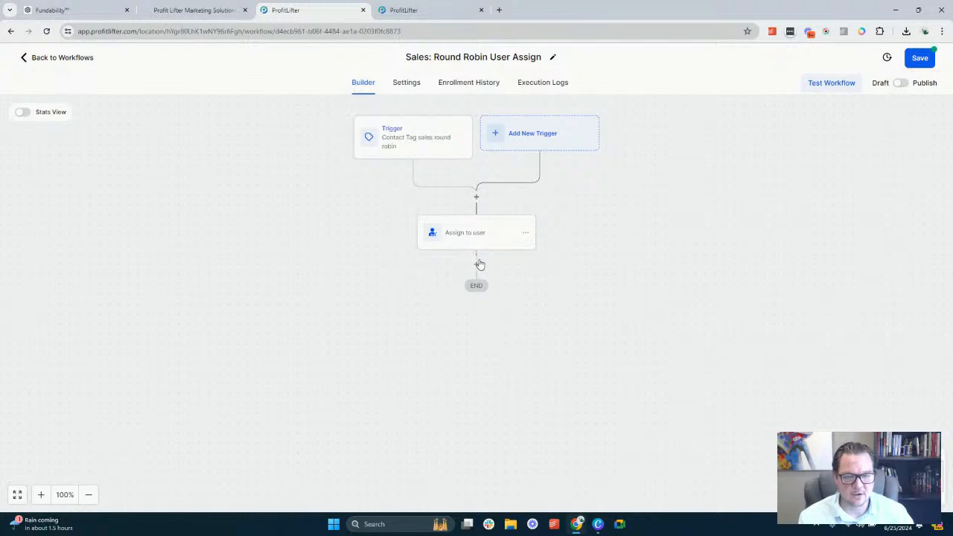
pyautogui.click(477, 265)
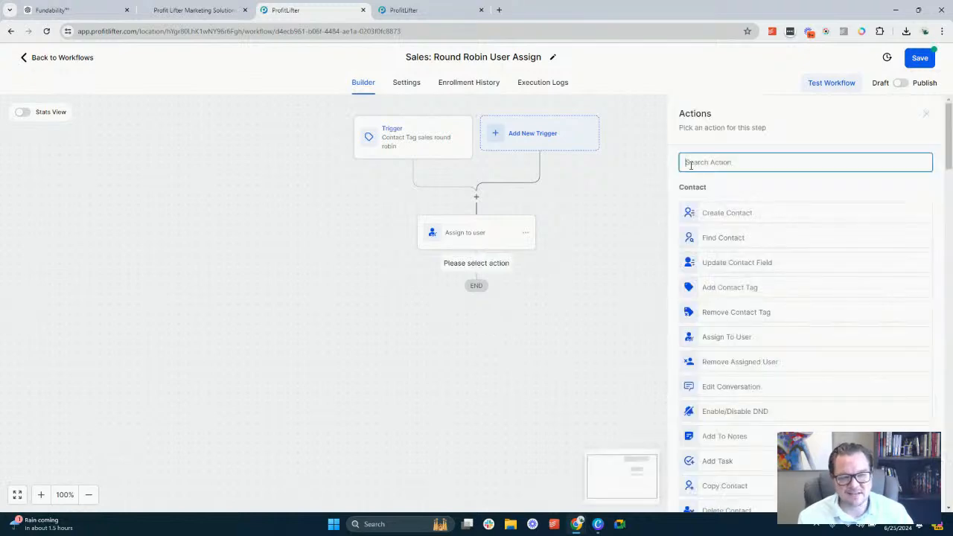
pyautogui.write('remove')
pyautogui.click(736, 207)
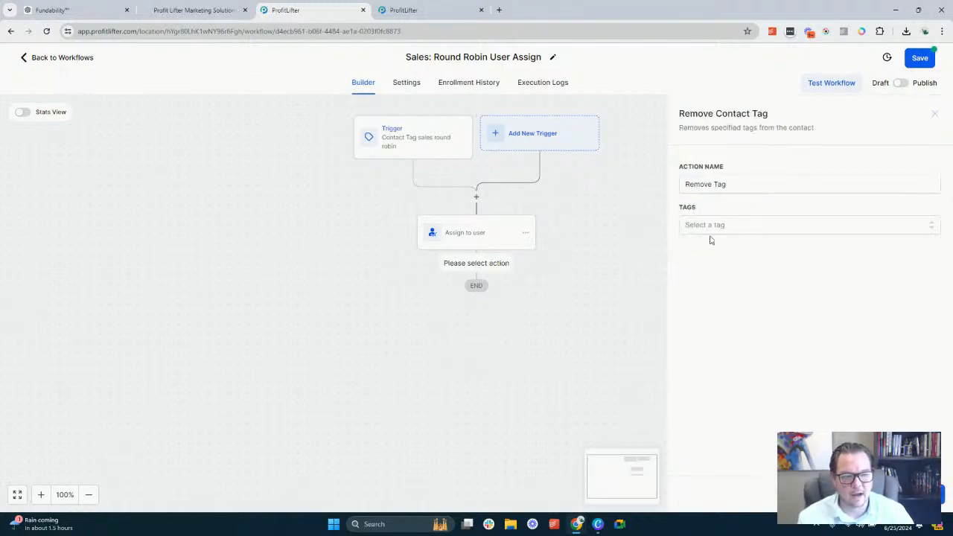
pyautogui.click(700, 227)
pyautogui.write('sal')
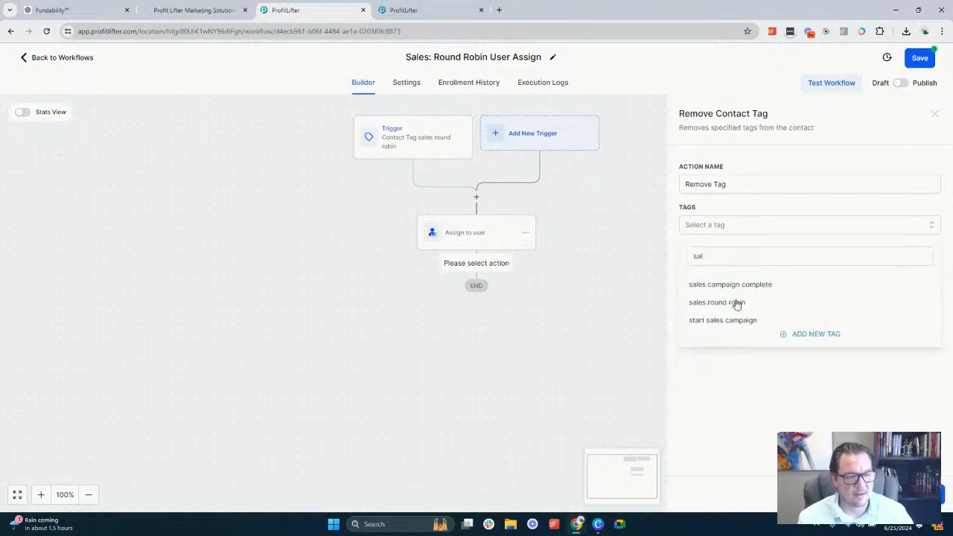
pyautogui.click(734, 303)
pyautogui.click(752, 405)
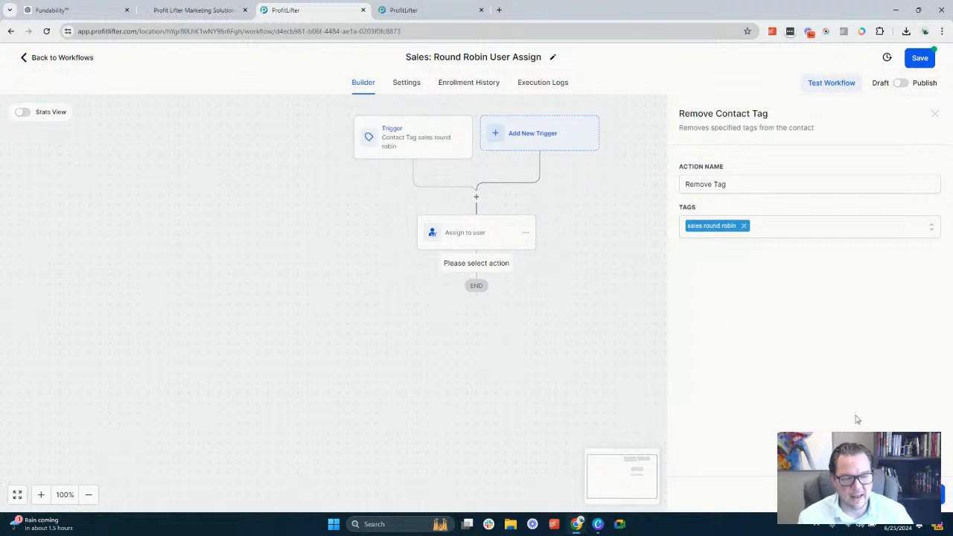
pyautogui.click(913, 494)
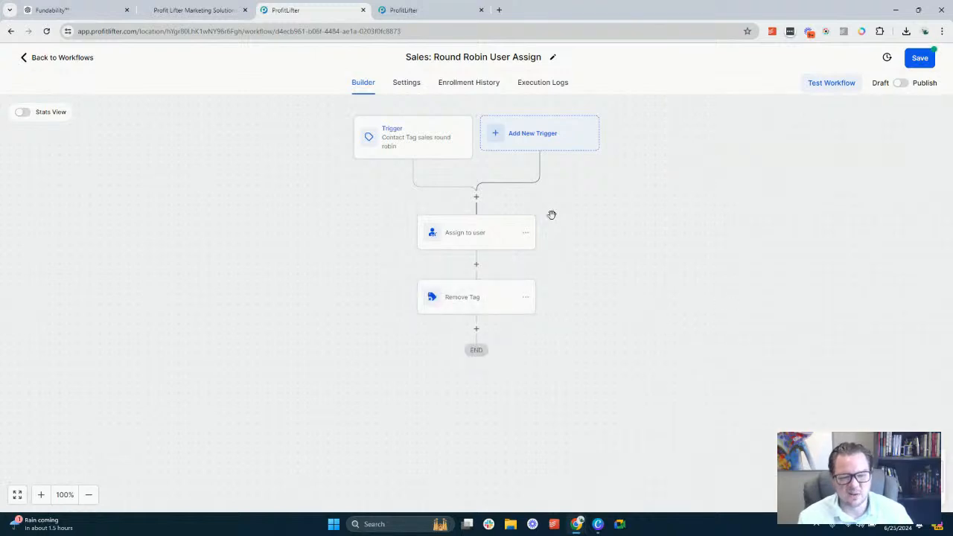
# Publish and save the round robin workflow, then return to the workflow list
pyautogui.click(902, 83)
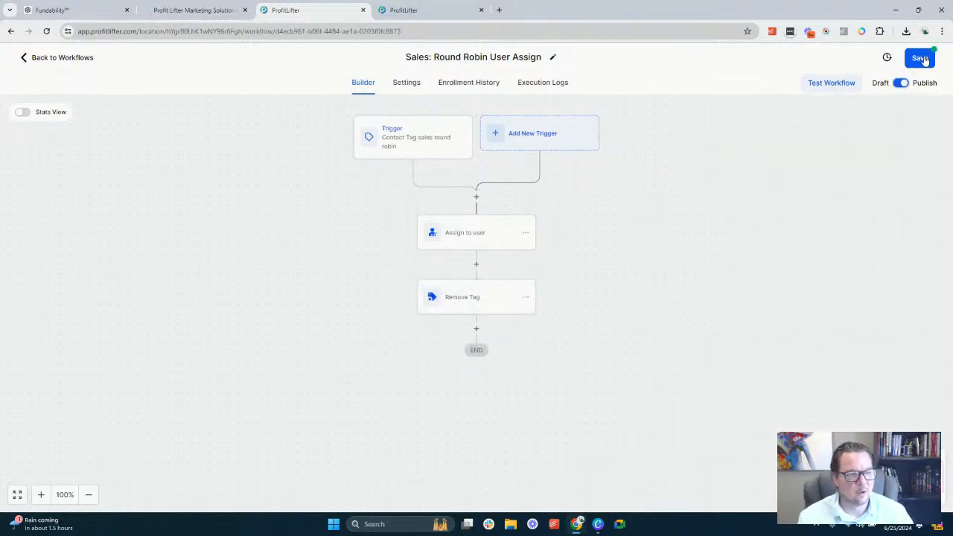
pyautogui.click(921, 58)
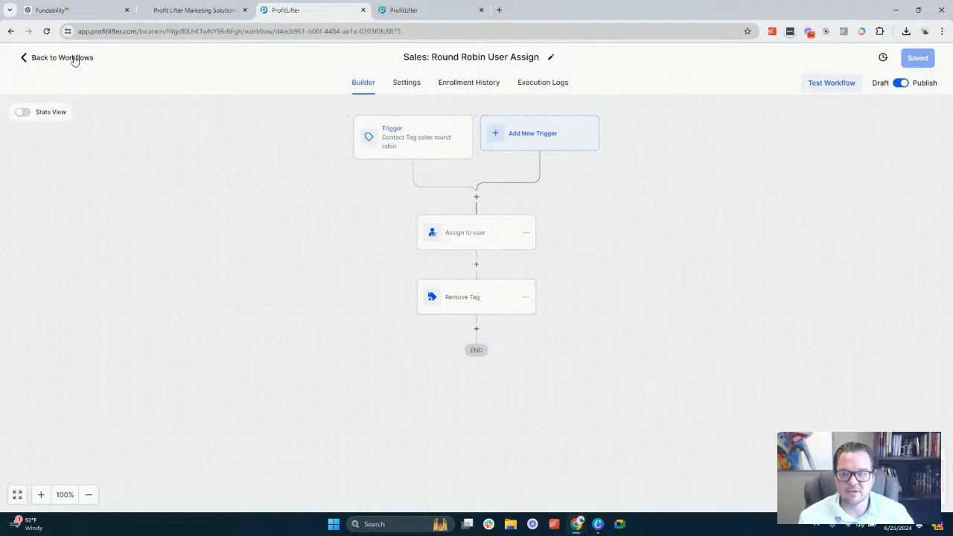
pyautogui.click(62, 58)
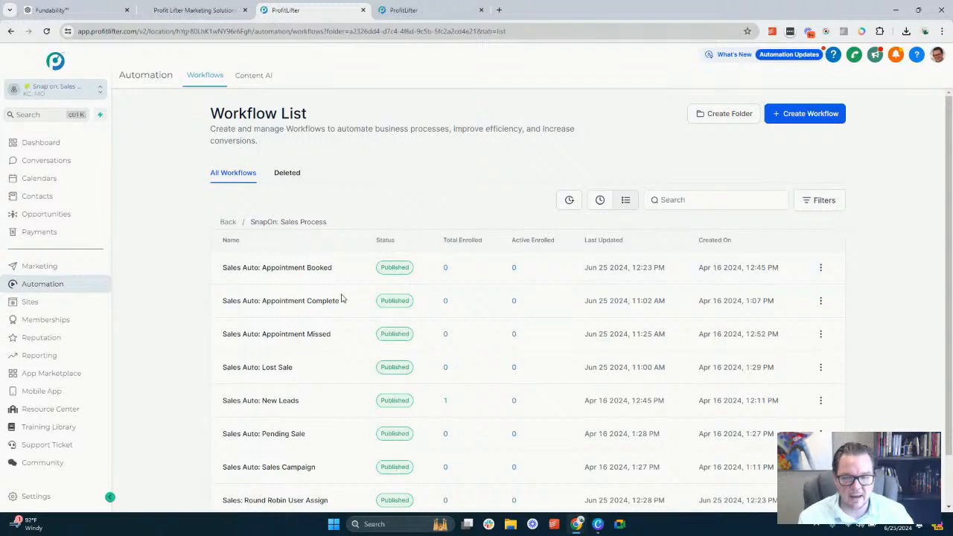
# Open the Sales Auto: Appointment Complete workflow and delete the Go To action from its Tag Trigger branch
pyautogui.click(303, 307)
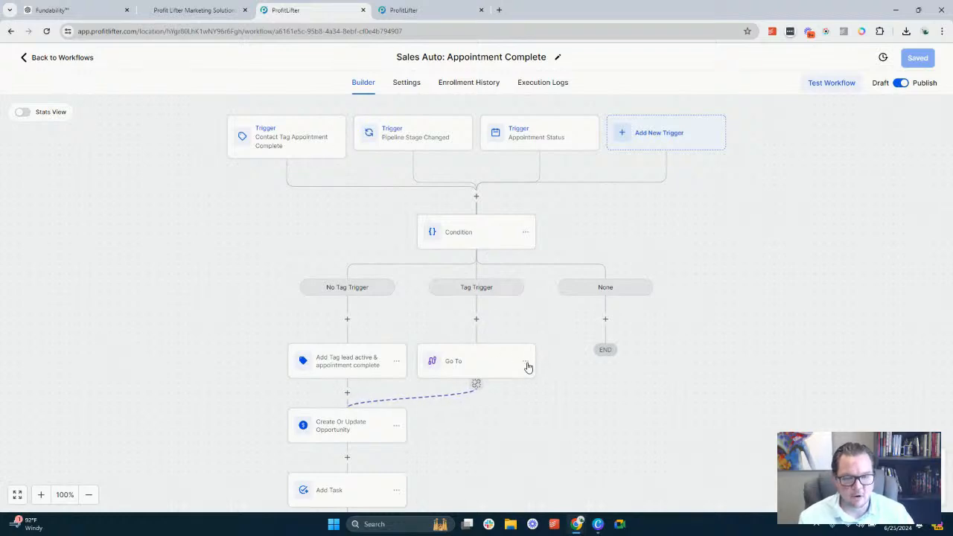
pyautogui.click(526, 361)
pyautogui.click(580, 403)
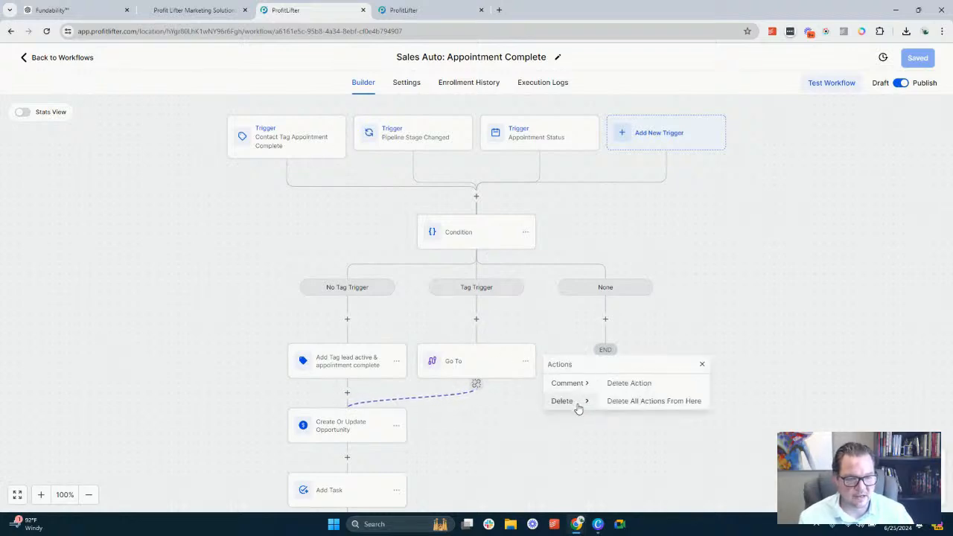
pyautogui.click(637, 386)
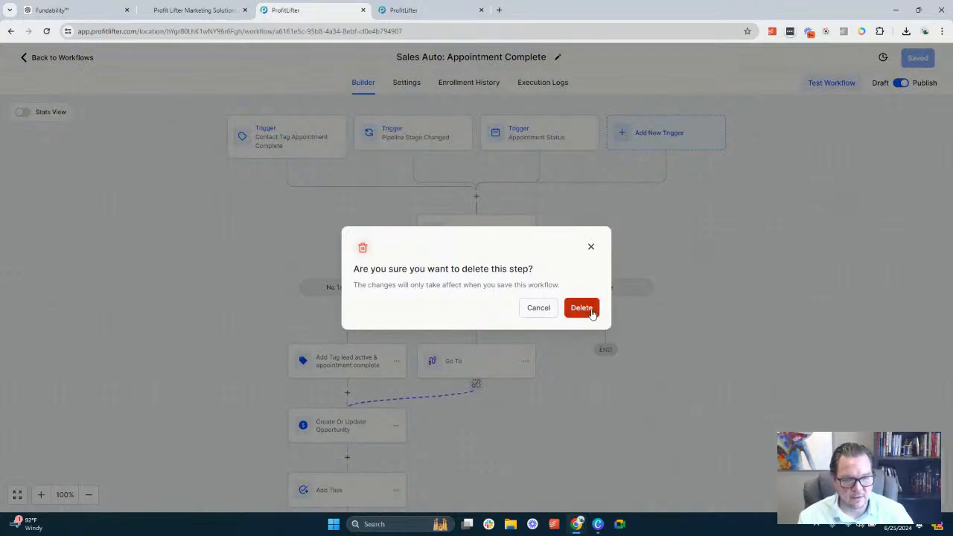
pyautogui.click(592, 311)
# Move the whole action chain, starting at the Add Tag action, from the No Tag Trigger branch to the Tag Trigger branch
pyautogui.scroll(-4, 377, 295)
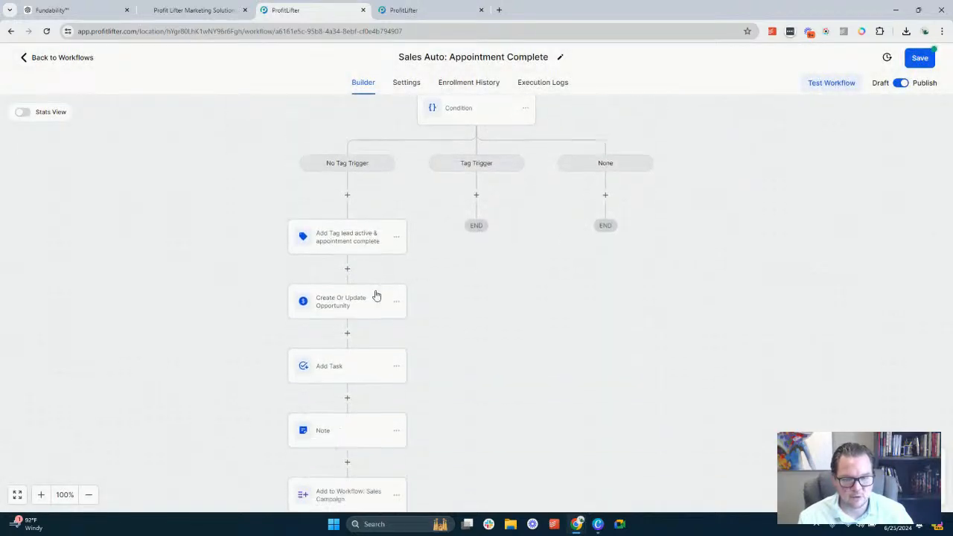
pyautogui.scroll(3, 379, 280)
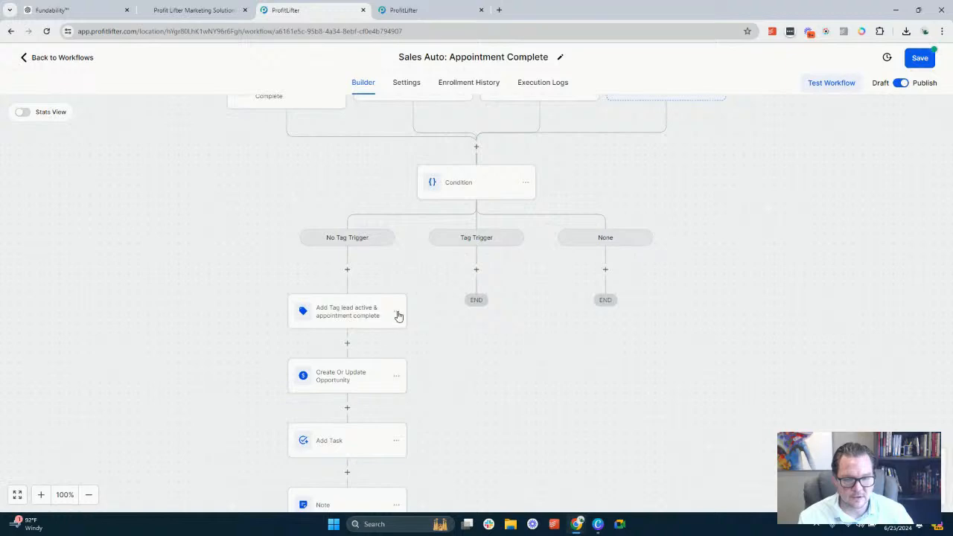
pyautogui.click(397, 311)
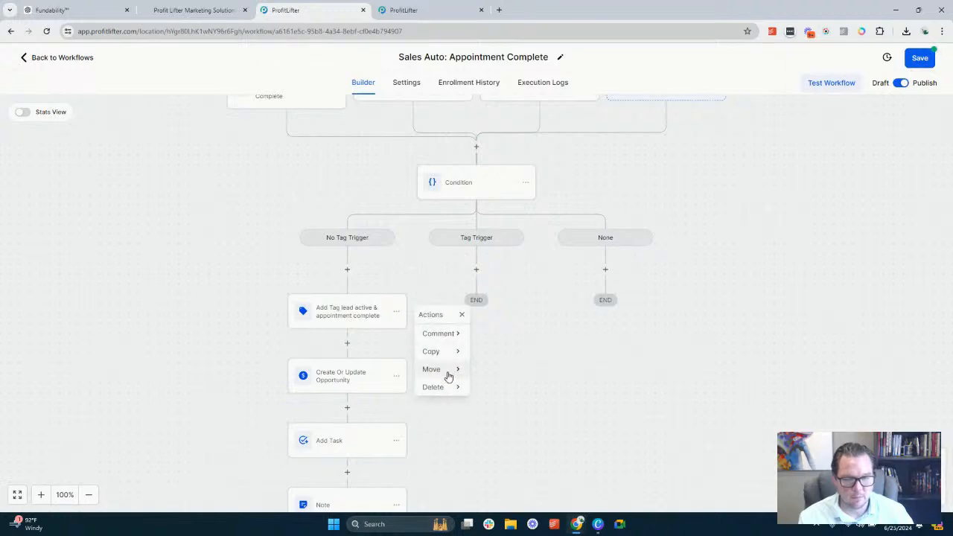
pyautogui.moveTo(449, 376)
pyautogui.click(508, 355)
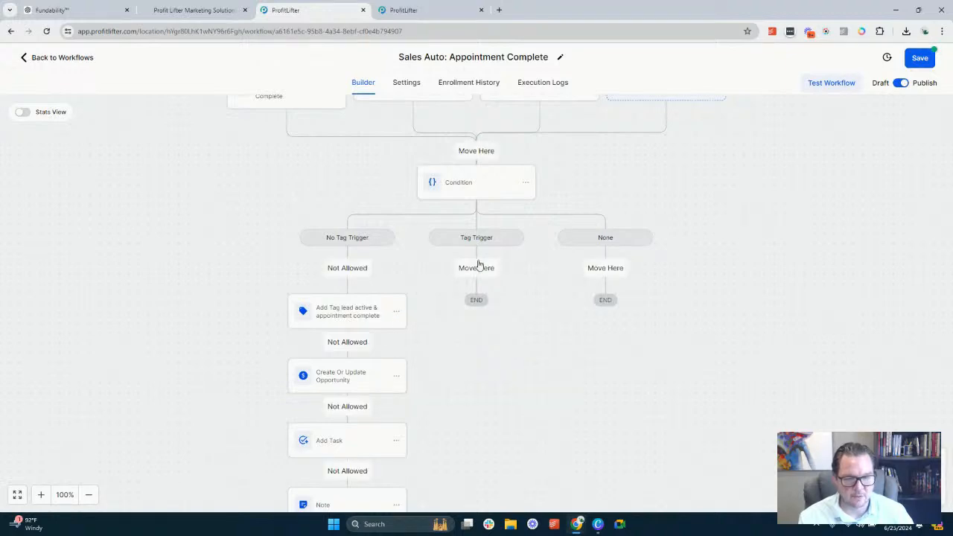
pyautogui.click(479, 268)
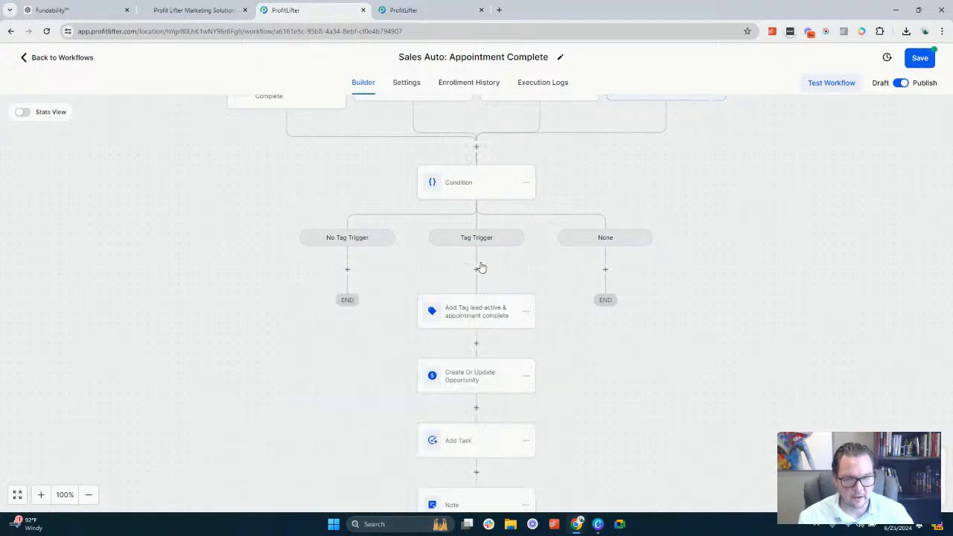
# Remove the appointment complete tag from the moved Add Tag action, keeping only lead active, and save the action
pyautogui.click(488, 316)
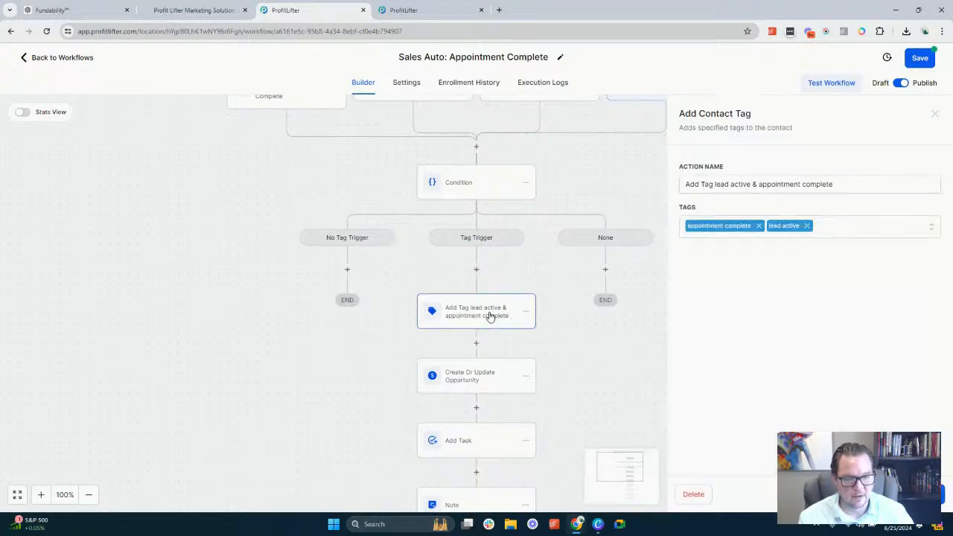
pyautogui.click(759, 226)
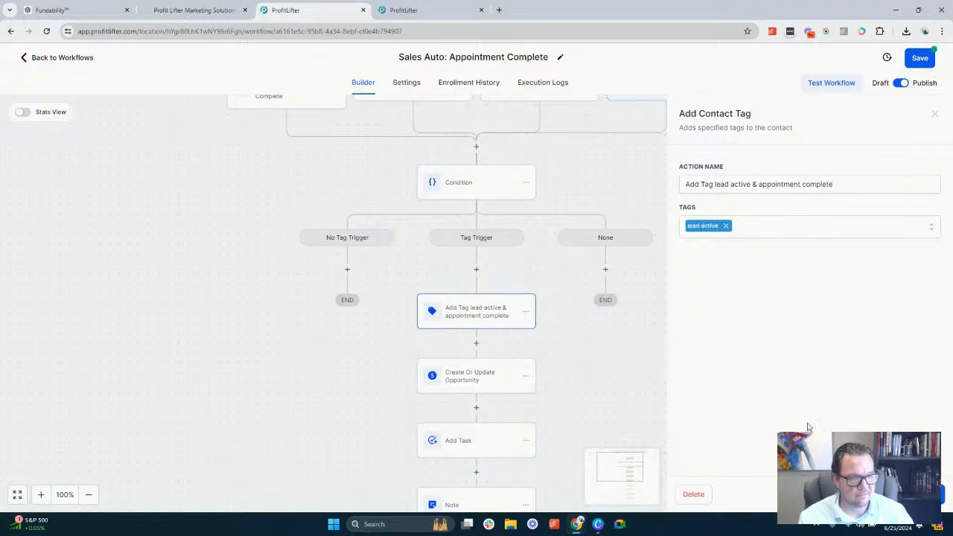
pyautogui.click(910, 494)
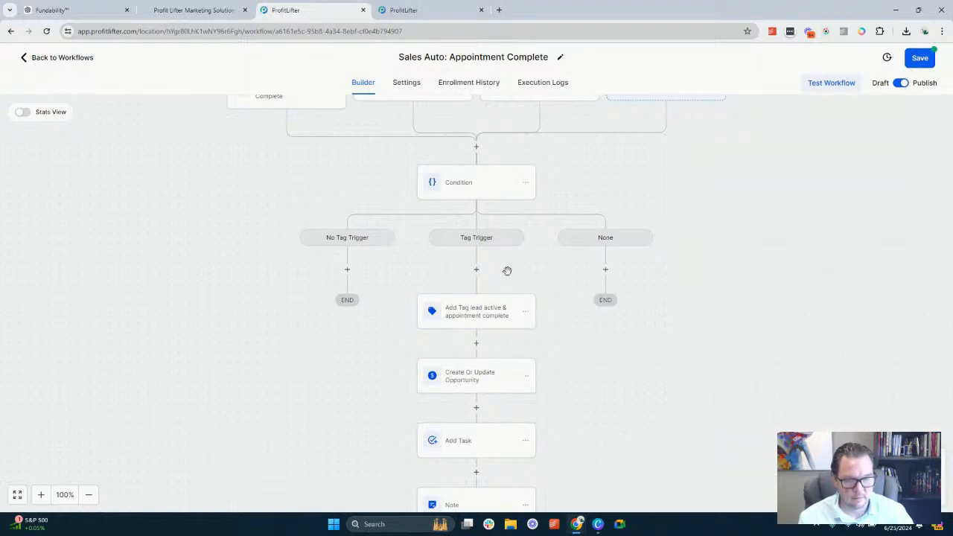
# Rename the Tag Trigger branch's tag action as Add Tag lead active and save it
pyautogui.scroll(2, 499, 286)
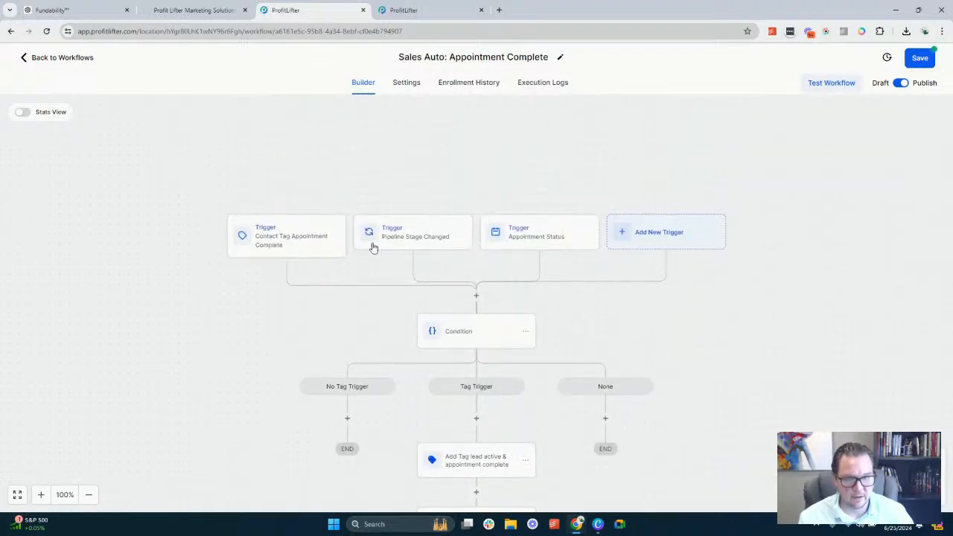
pyautogui.scroll(-2, 476, 362)
pyautogui.click(477, 365)
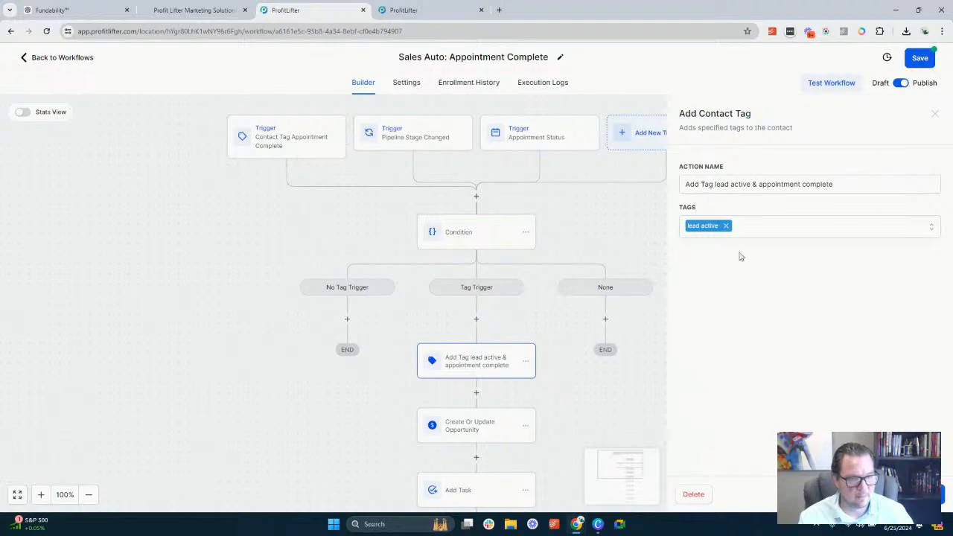
pyautogui.moveTo(760, 185); pyautogui.dragTo(876, 200)
pyautogui.press('BackSpace')
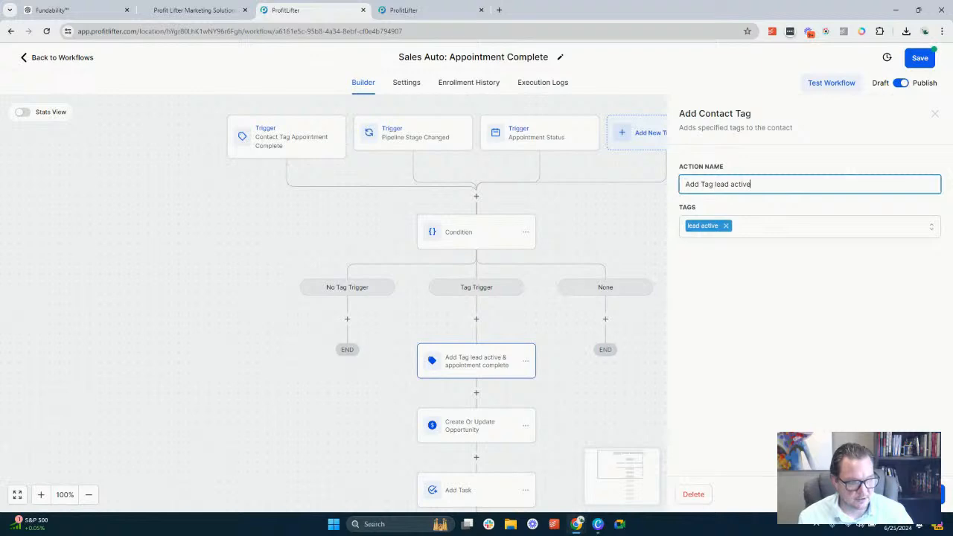
pyautogui.click(912, 495)
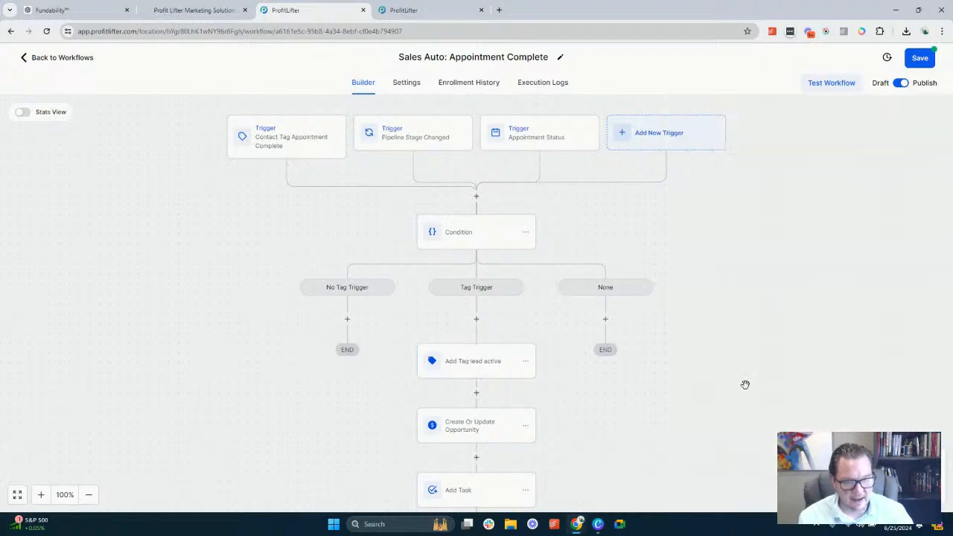
# Add an Add Contact Tag action with the appointment complete tag to the No Tag Trigger branch
pyautogui.click(348, 321)
pyautogui.write('a')
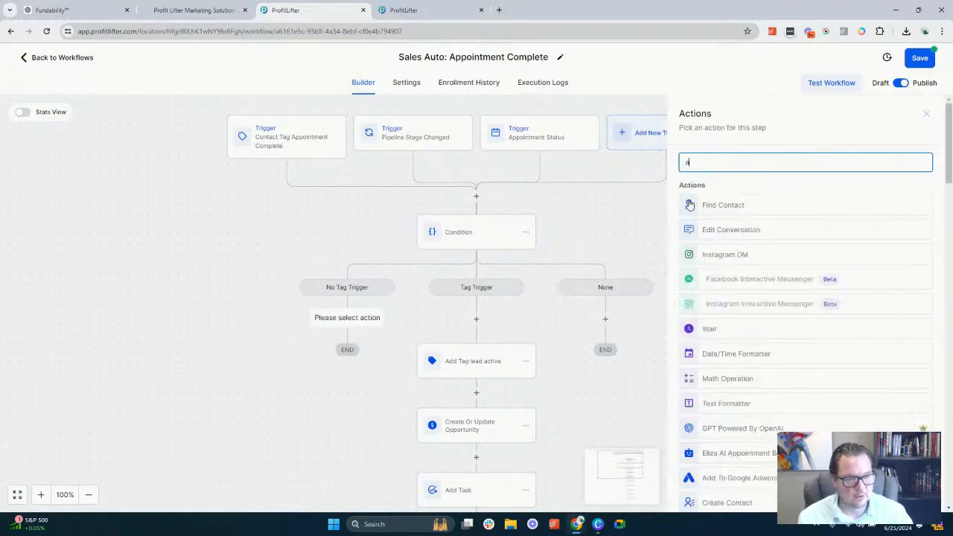
pyautogui.write('g')
pyautogui.press('BackSpace')
pyautogui.write('d')
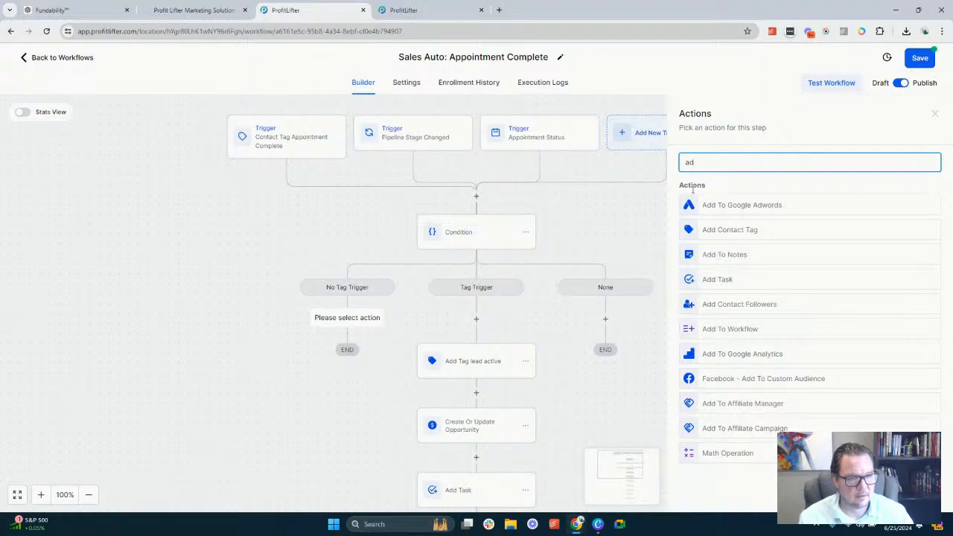
pyautogui.click(736, 231)
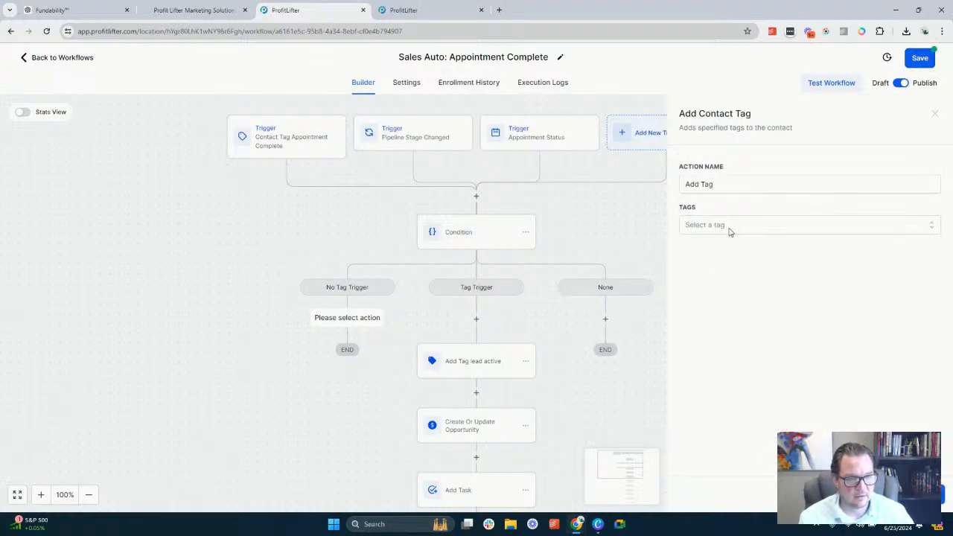
pyautogui.click(730, 232)
pyautogui.click(735, 286)
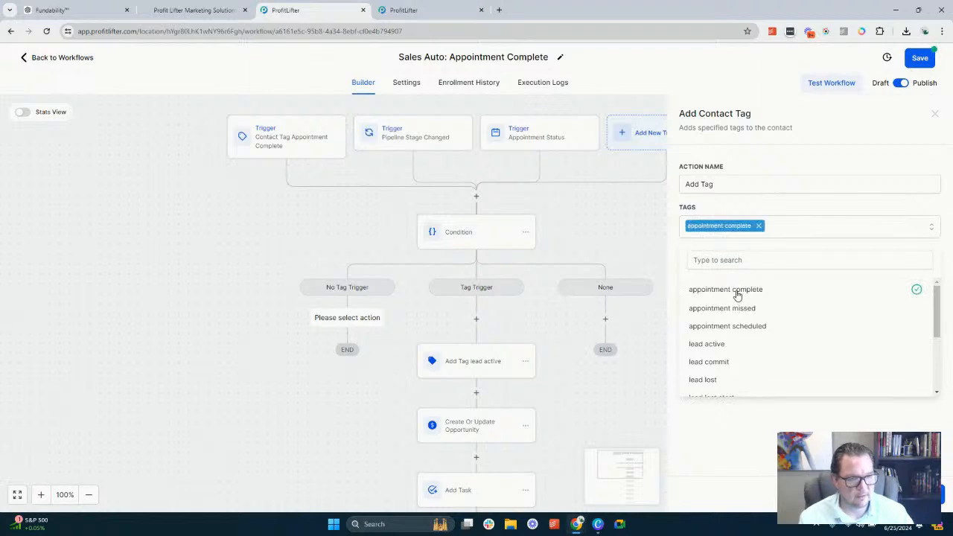
pyautogui.click(912, 494)
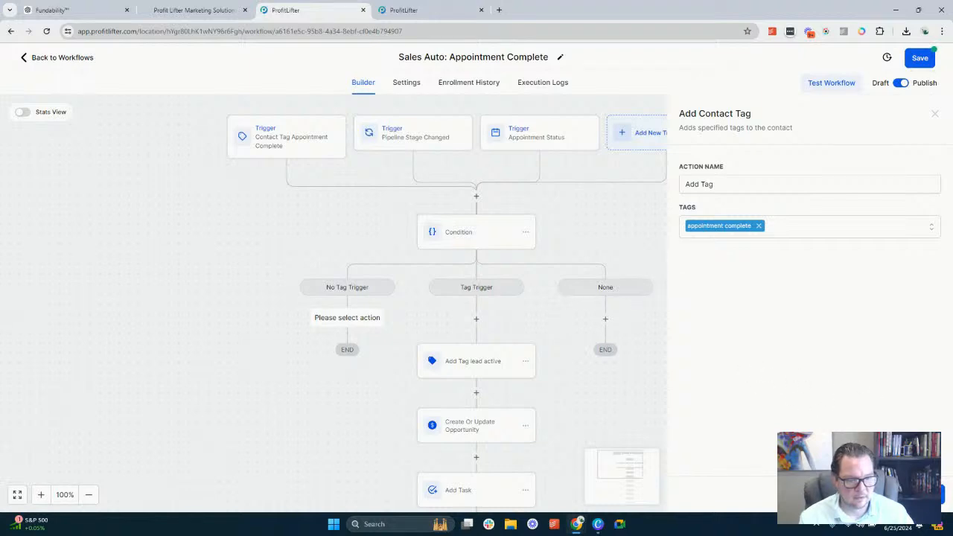
pyautogui.click(912, 495)
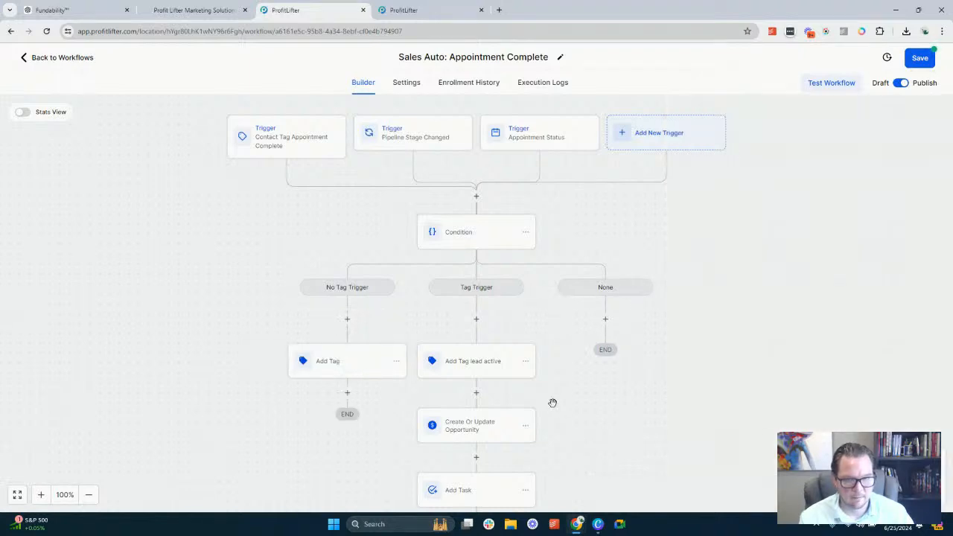
# Rename the No Tag Trigger branch's tag action as Add Tag appointment complete and save it
pyautogui.click(379, 362)
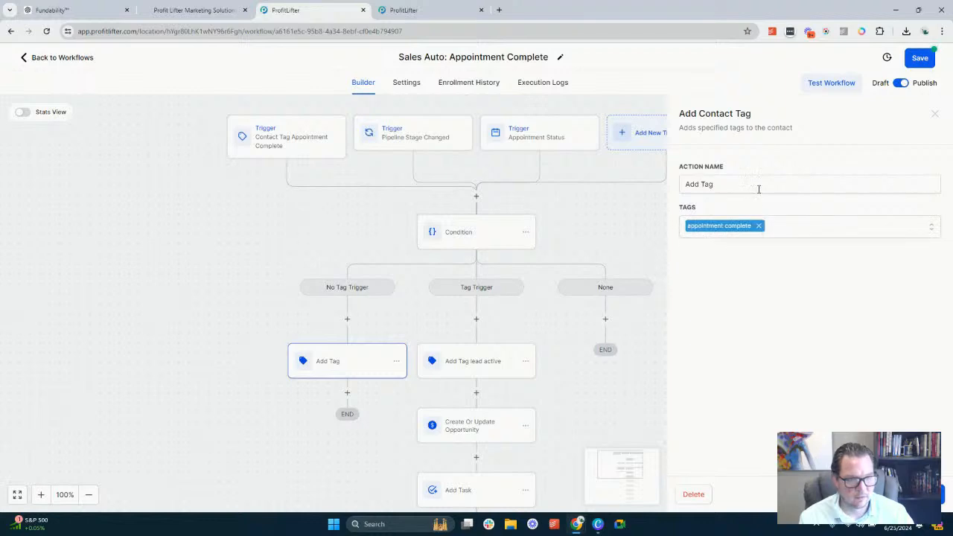
pyautogui.click(759, 189)
pyautogui.hotkey('ctrl', 'v')
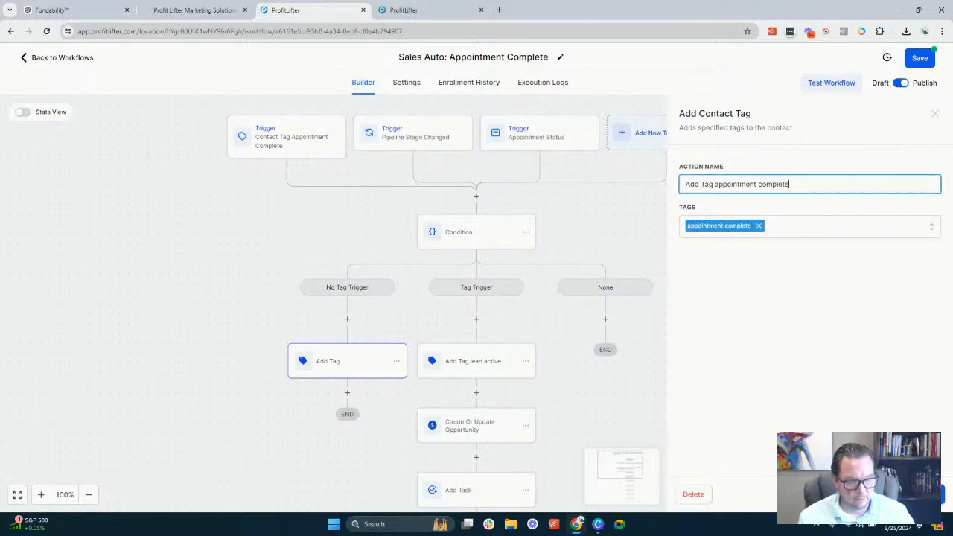
pyautogui.click(913, 495)
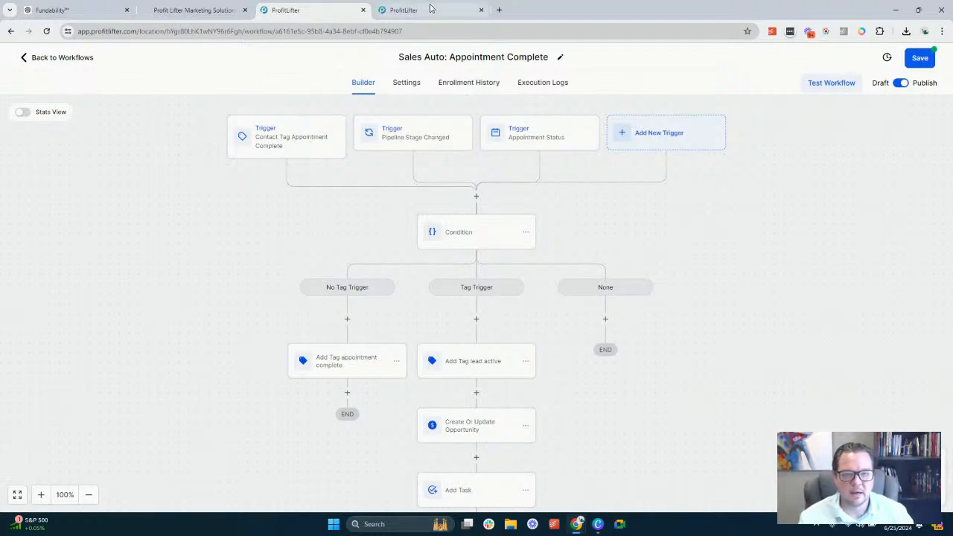
# Open the test opportunity in the New Lead stage of the Click & Play Sales Pipeline and show its available tags
pyautogui.click(406, 10)
pyautogui.click(30, 141)
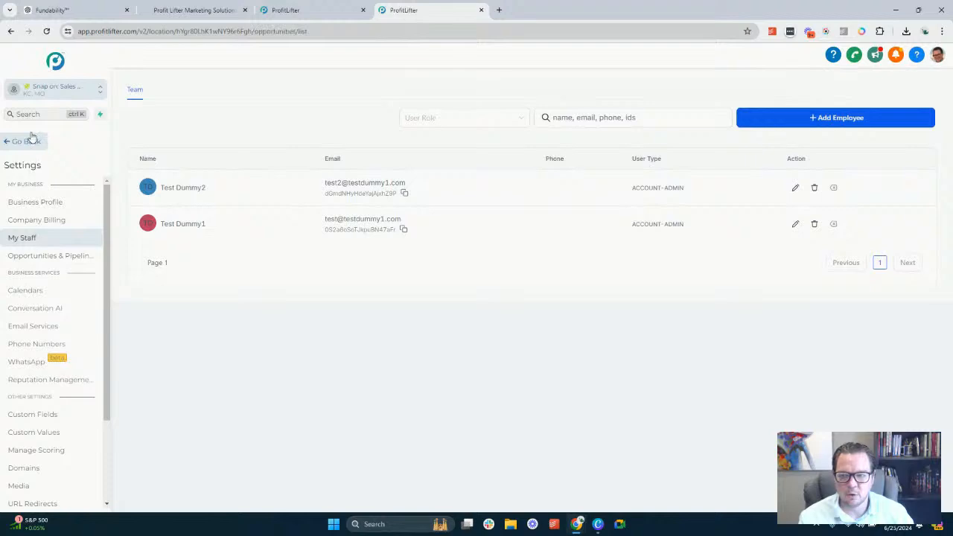
pyautogui.click(41, 235)
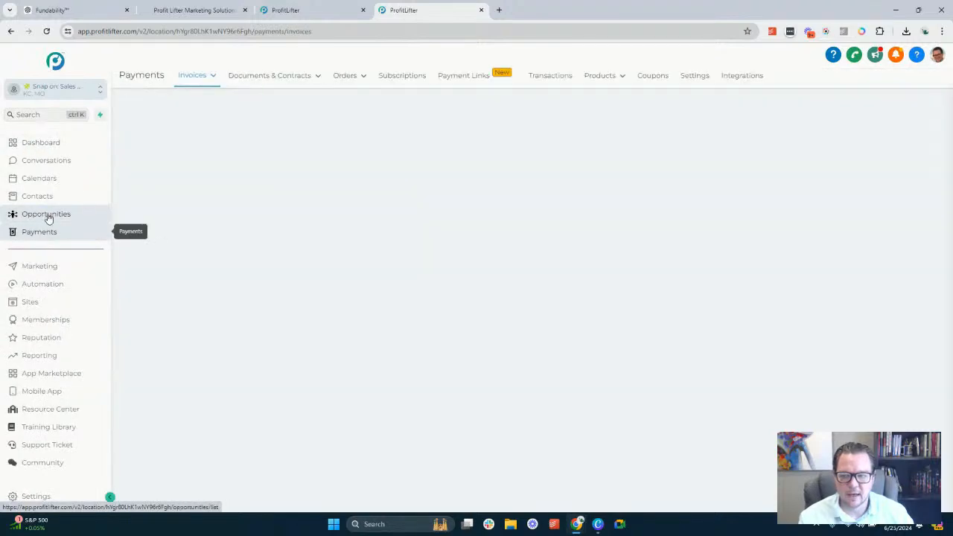
pyautogui.click(46, 216)
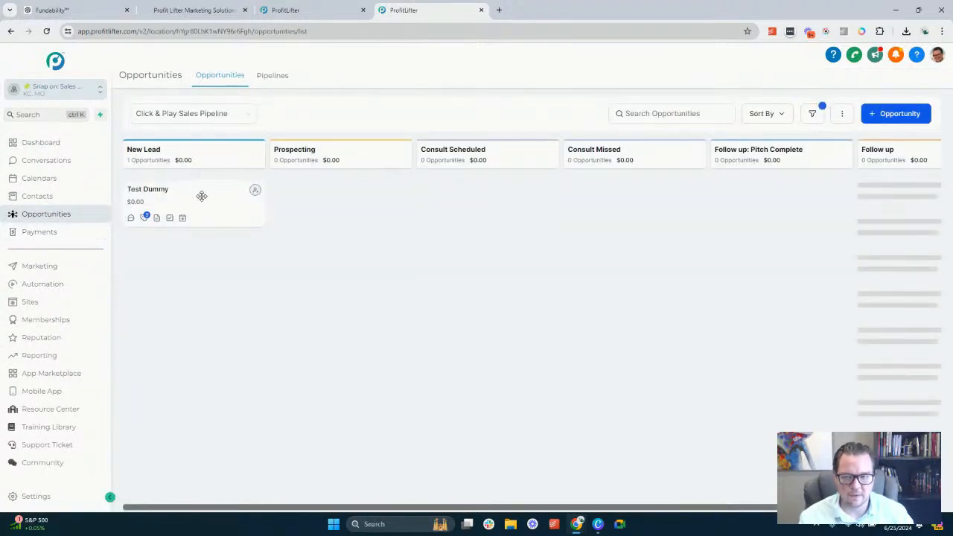
pyautogui.click(201, 197)
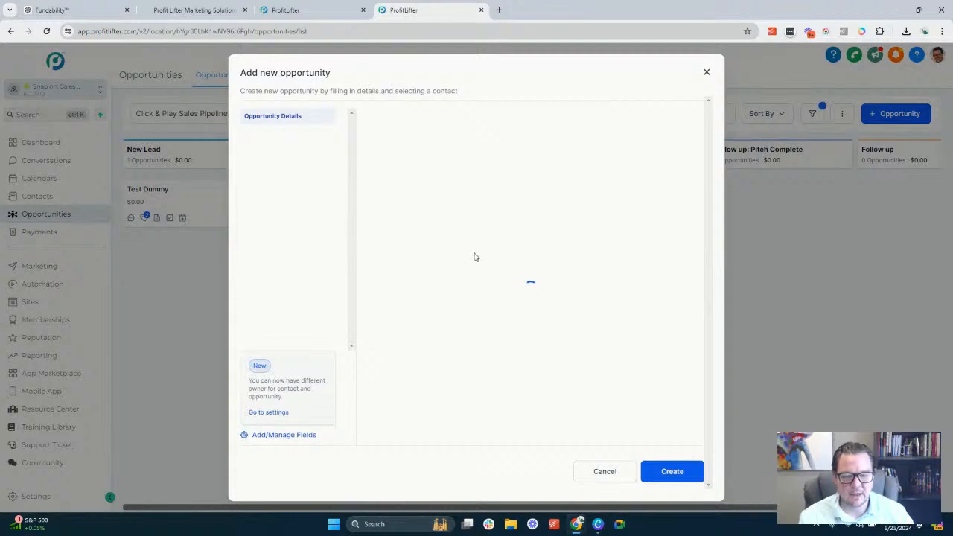
pyautogui.scroll(-1, 453, 291)
pyautogui.click(422, 400)
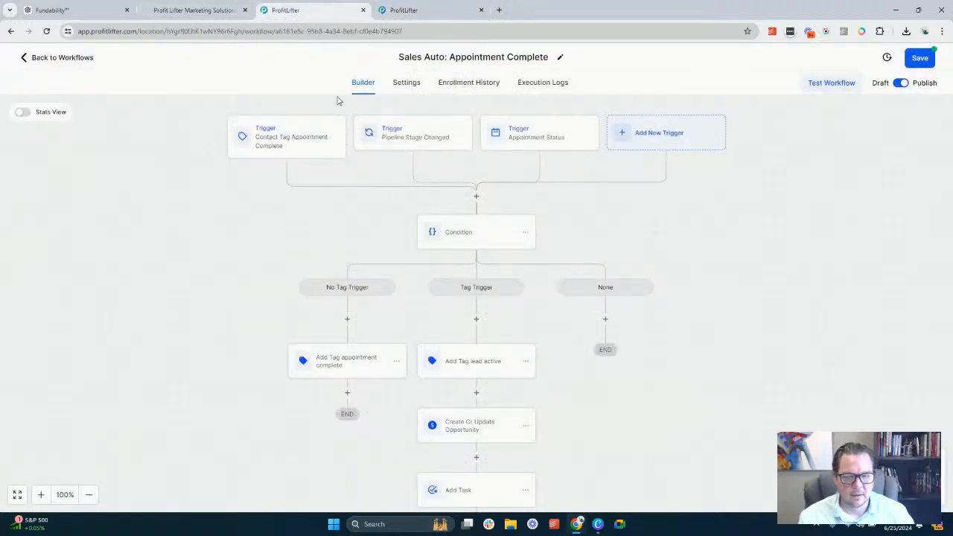
# Return to the Appointment Complete workflow and review the Condition's No Tag Trigger and Tag Trigger branch rules
pyautogui.click(313, 10)
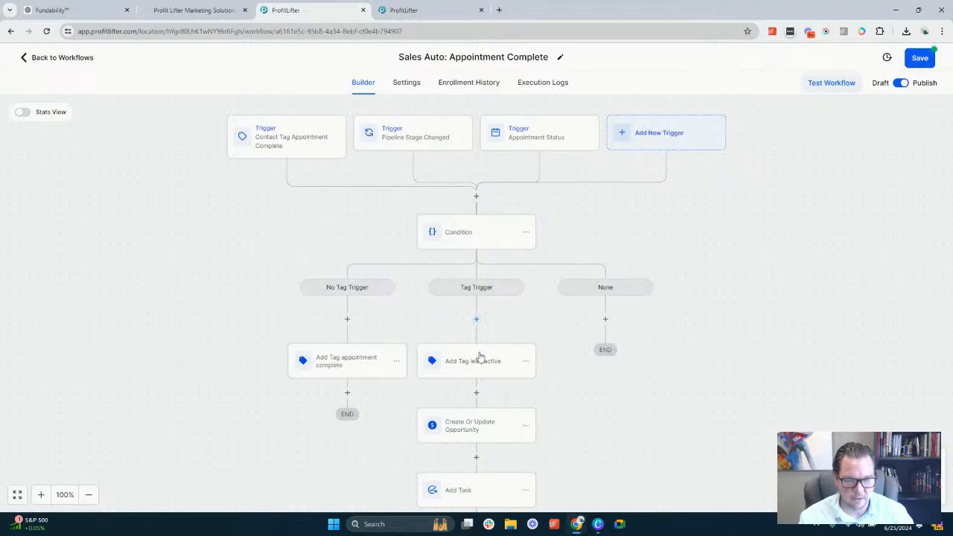
pyautogui.scroll(-1, 477, 362)
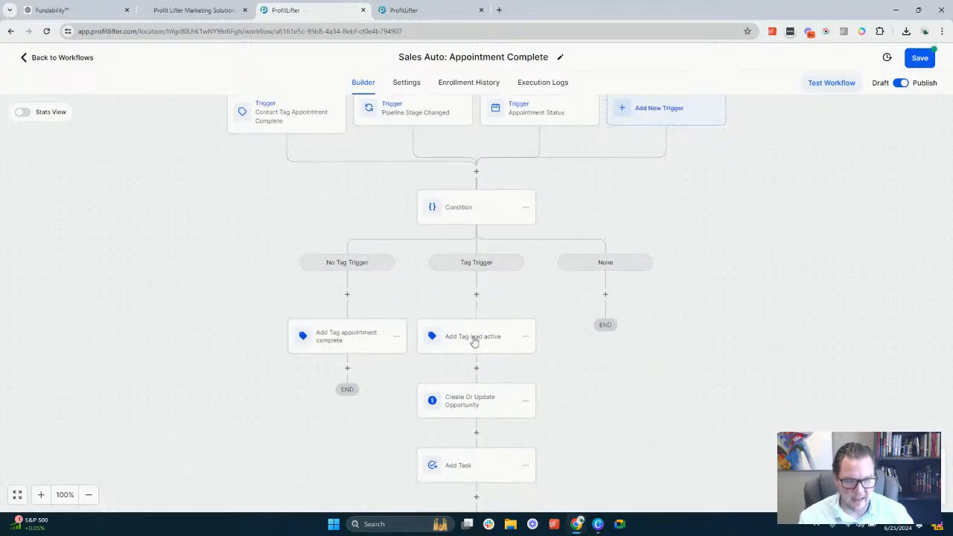
pyautogui.scroll(-3, 473, 325)
pyautogui.scroll(3, 475, 340)
pyautogui.scroll(2, 477, 341)
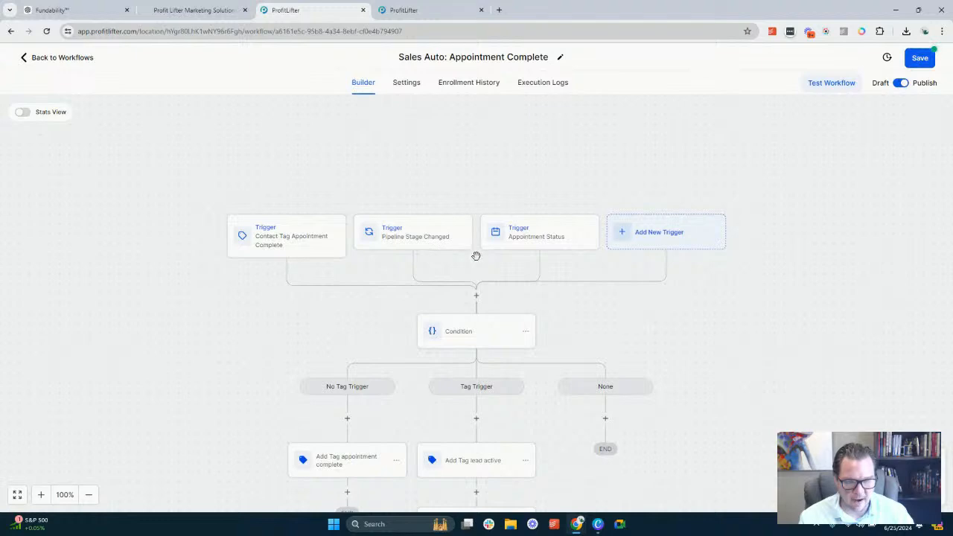
pyautogui.scroll(-1, 428, 283)
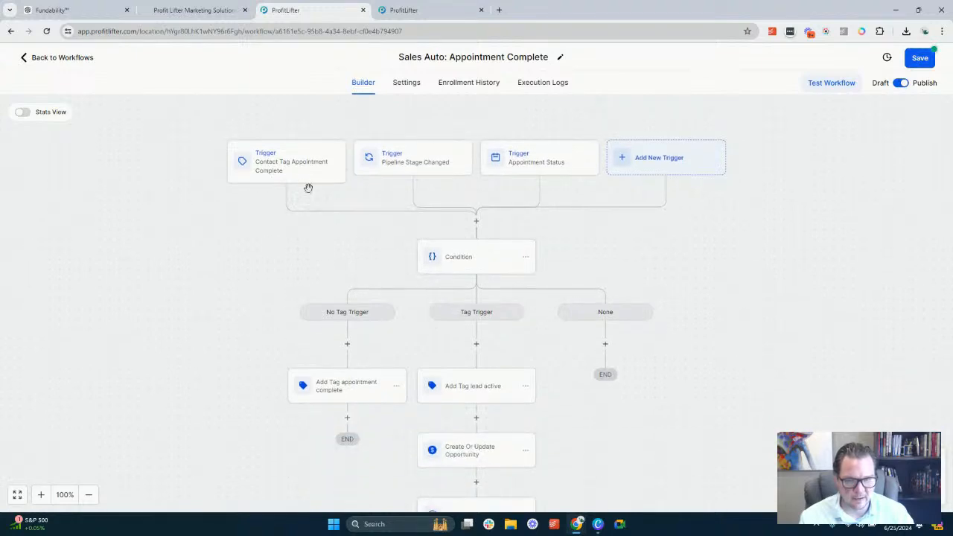
pyautogui.click(474, 268)
pyautogui.click(614, 231)
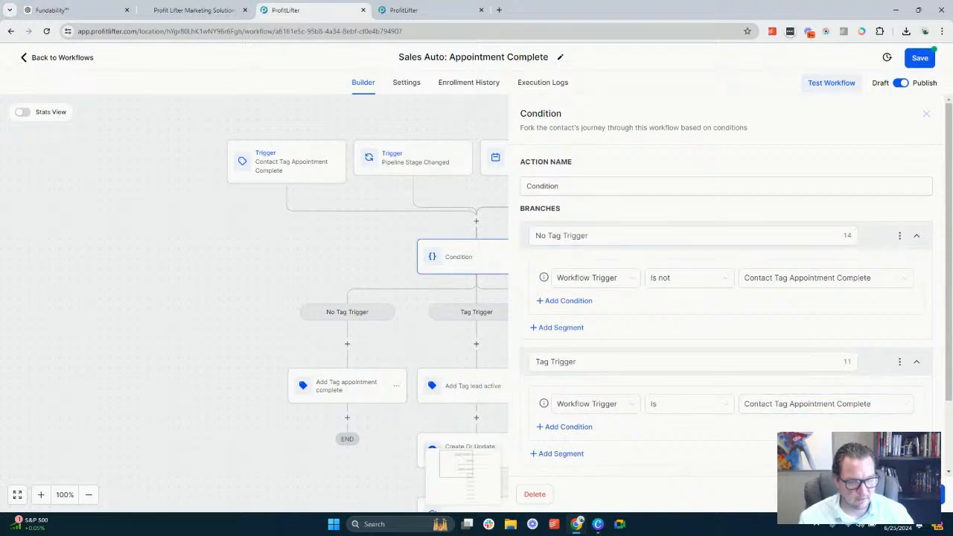
pyautogui.click(907, 495)
# Add a Go To action after Add Tag appointment complete in the No Tag Trigger branch, targeting Add Tag lead active
pyautogui.scroll(-2, 384, 240)
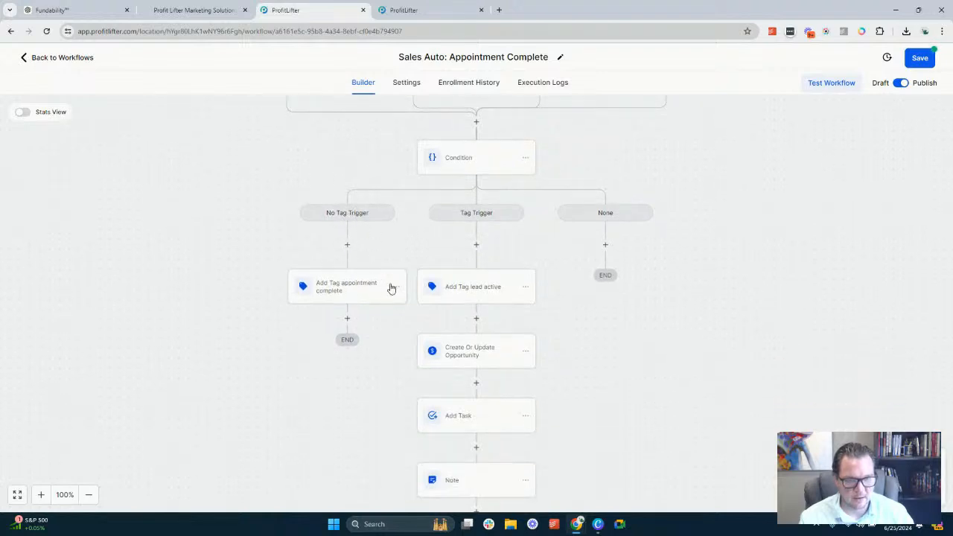
pyautogui.click(373, 298)
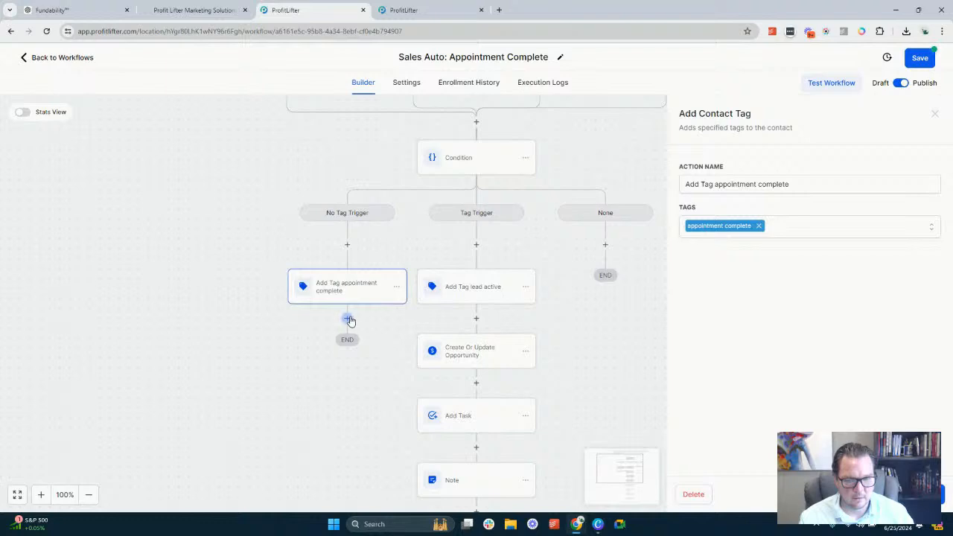
pyautogui.click(348, 321)
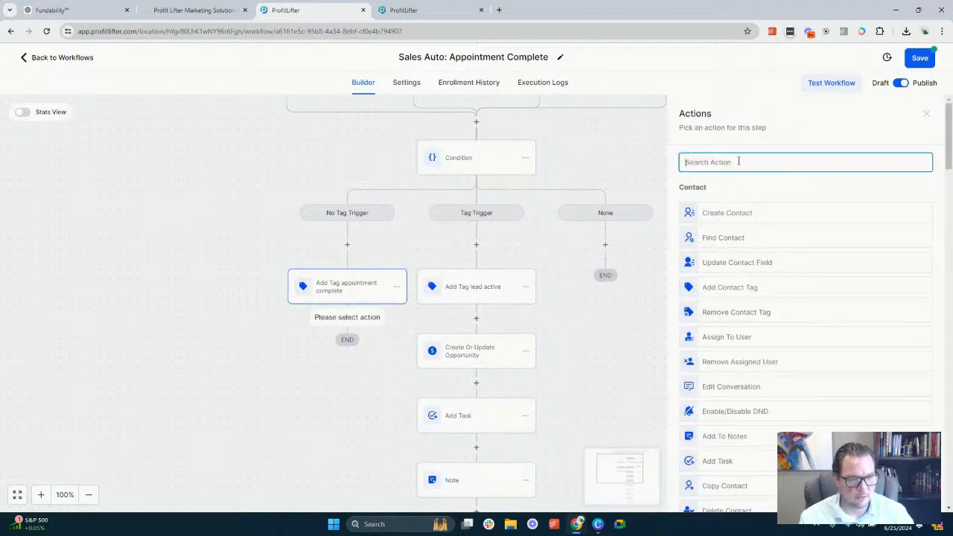
pyautogui.write('go')
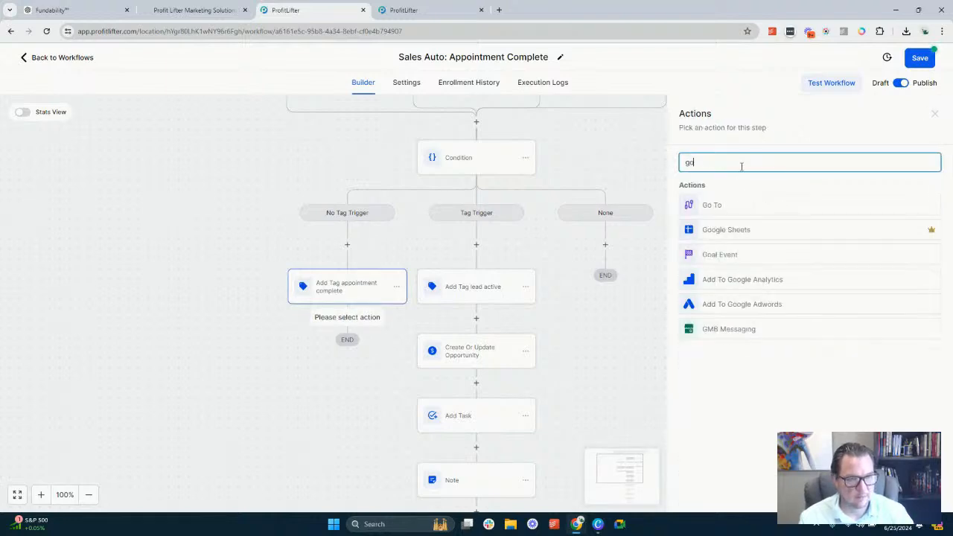
pyautogui.click(720, 204)
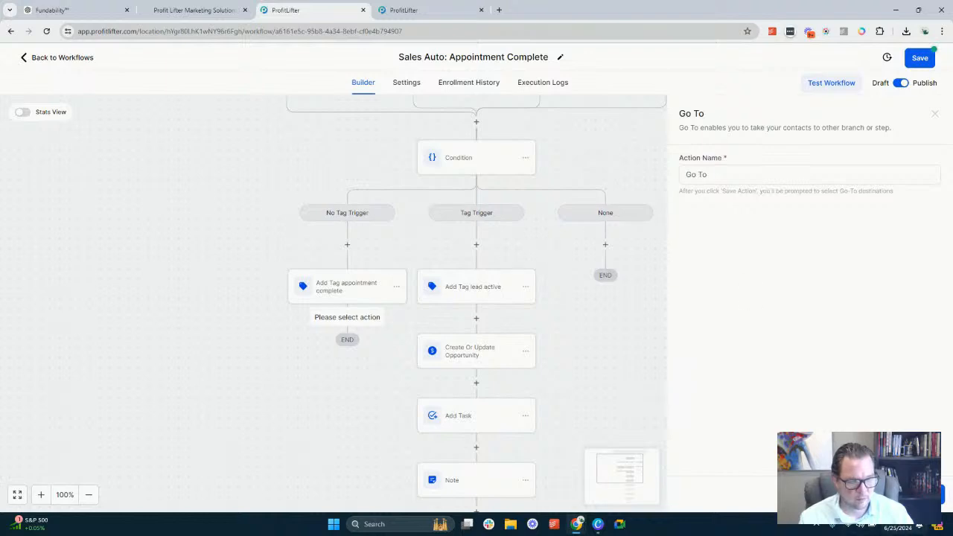
pyautogui.click(912, 494)
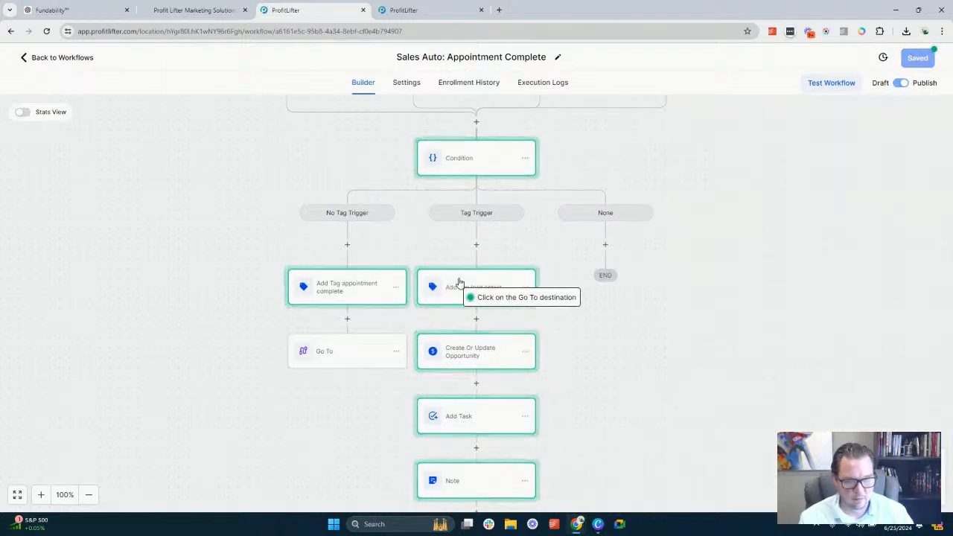
pyautogui.click(461, 282)
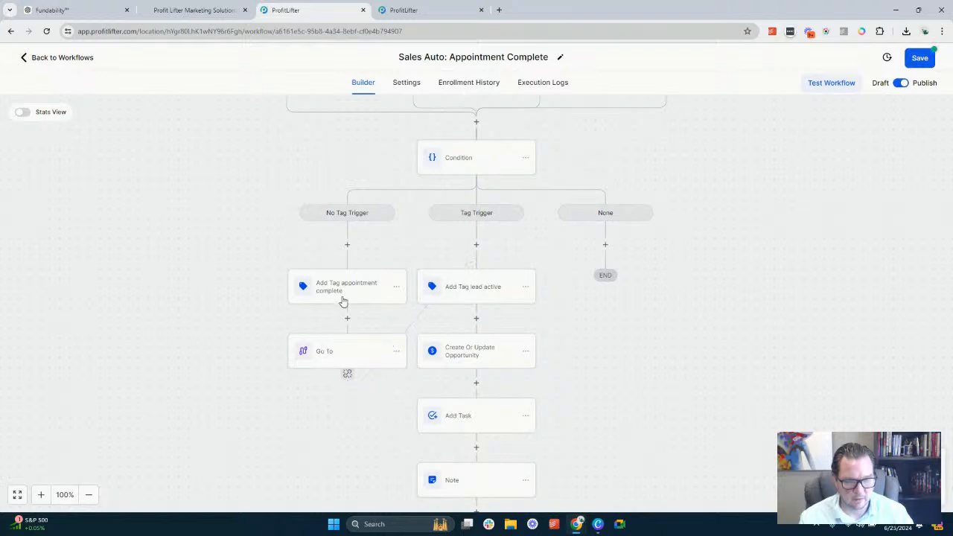
# Review the workflow's branch flow and the settings of the Appointment Status and Contact Tag Appointment Complete triggers
pyautogui.scroll(2, 375, 272)
pyautogui.scroll(-1, 359, 258)
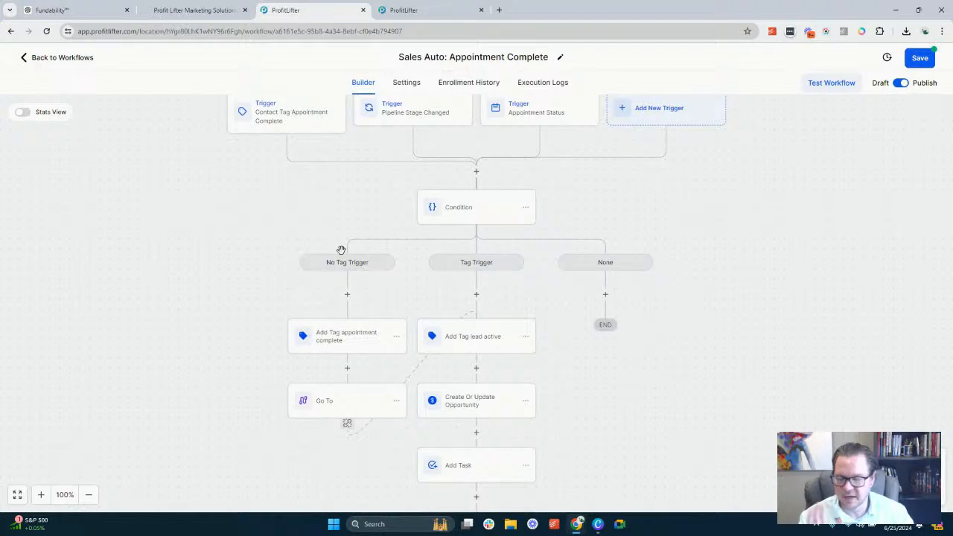
pyautogui.scroll(1, 290, 201)
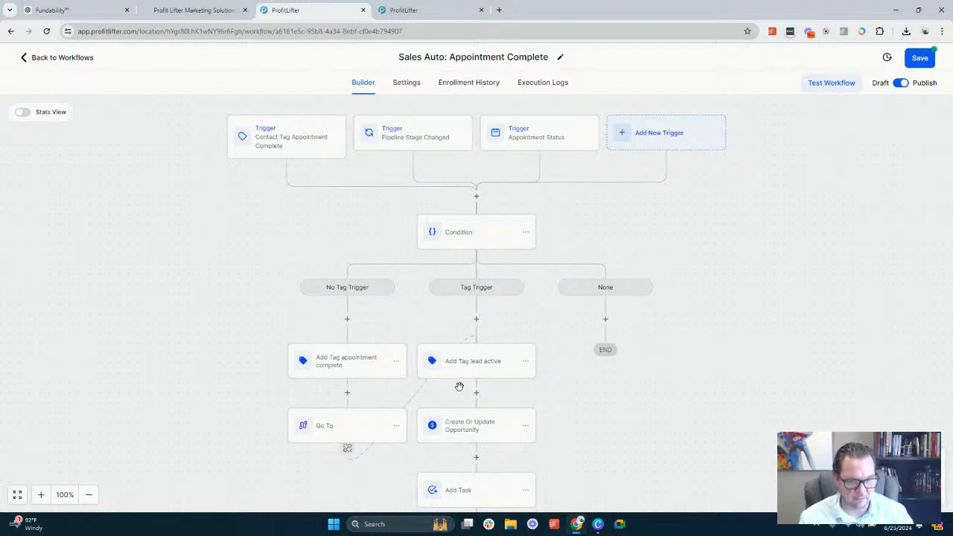
pyautogui.scroll(-3, 472, 327)
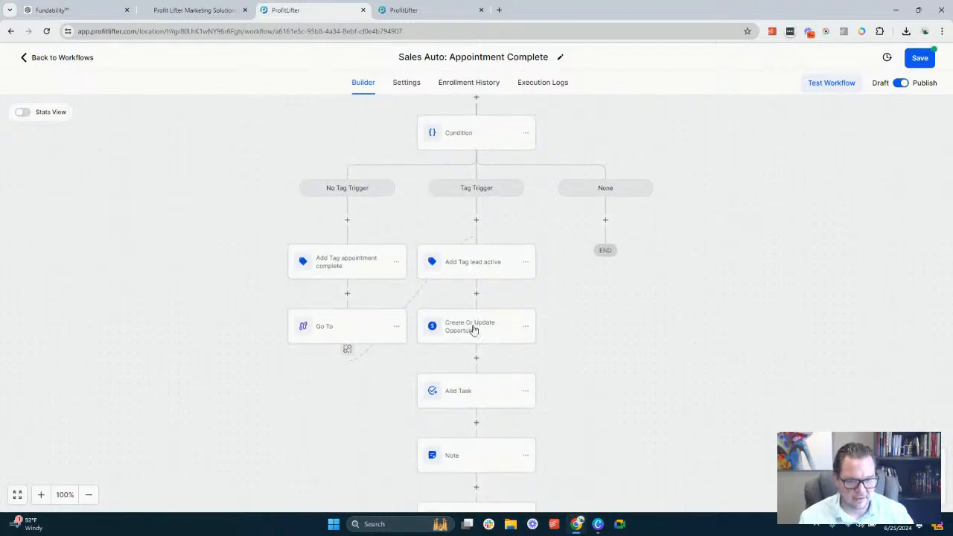
pyautogui.scroll(2, 472, 330)
pyautogui.scroll(1, 474, 329)
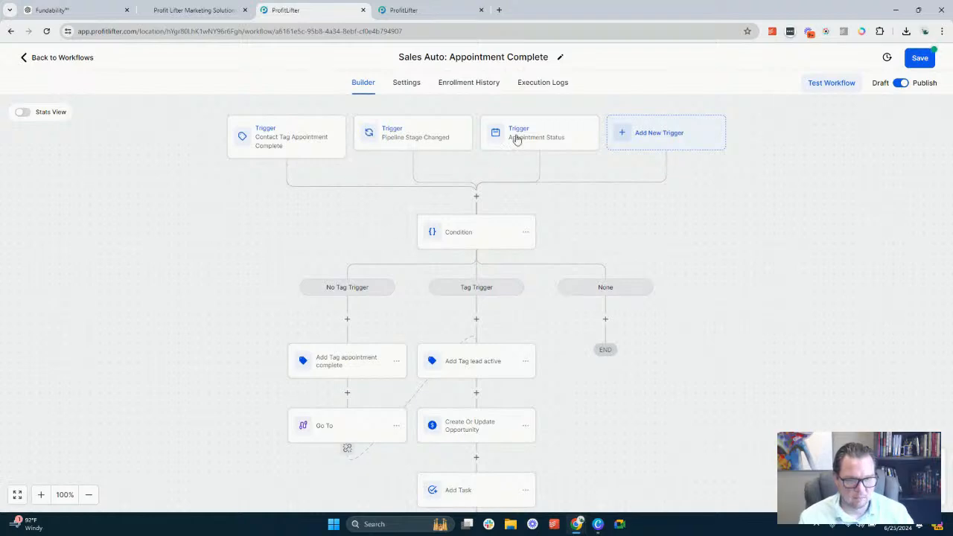
pyautogui.click(548, 139)
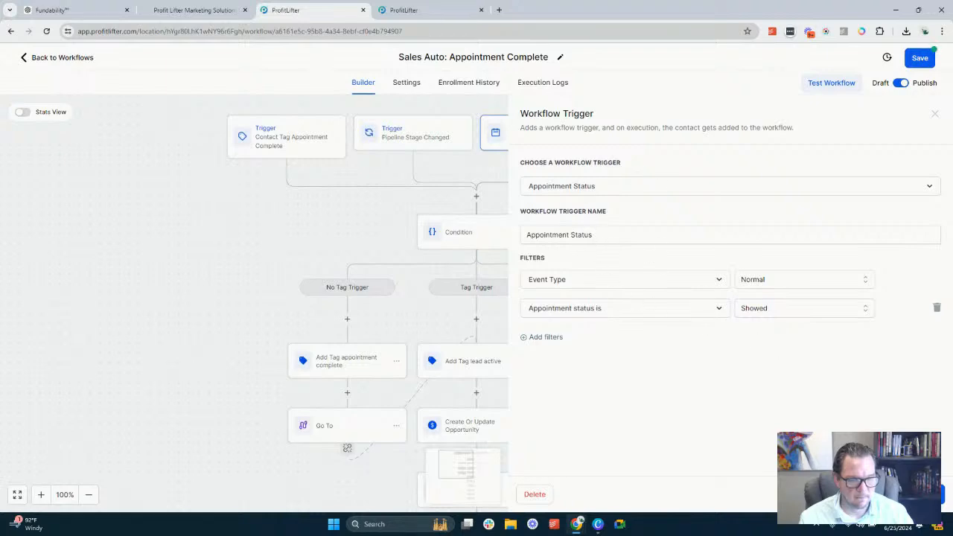
pyautogui.click(301, 149)
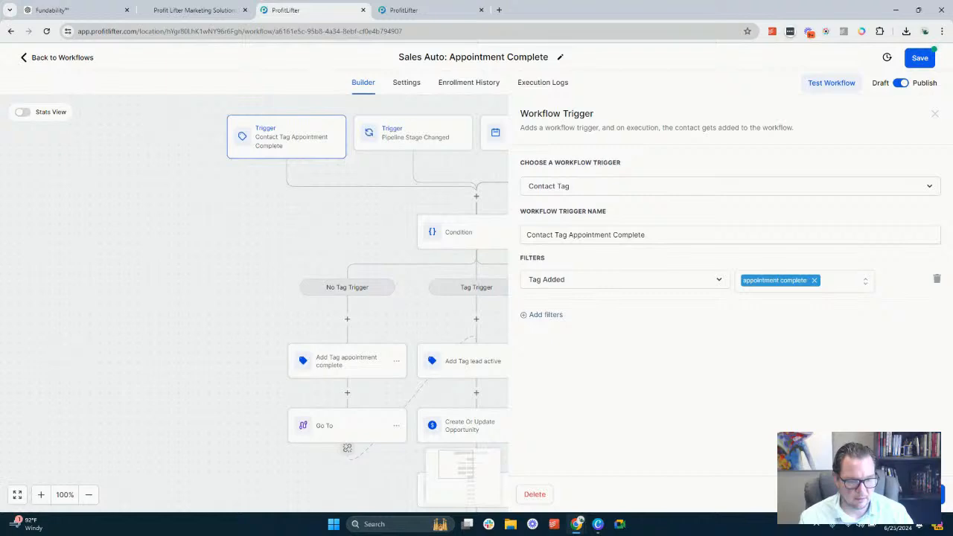
pyautogui.click(854, 494)
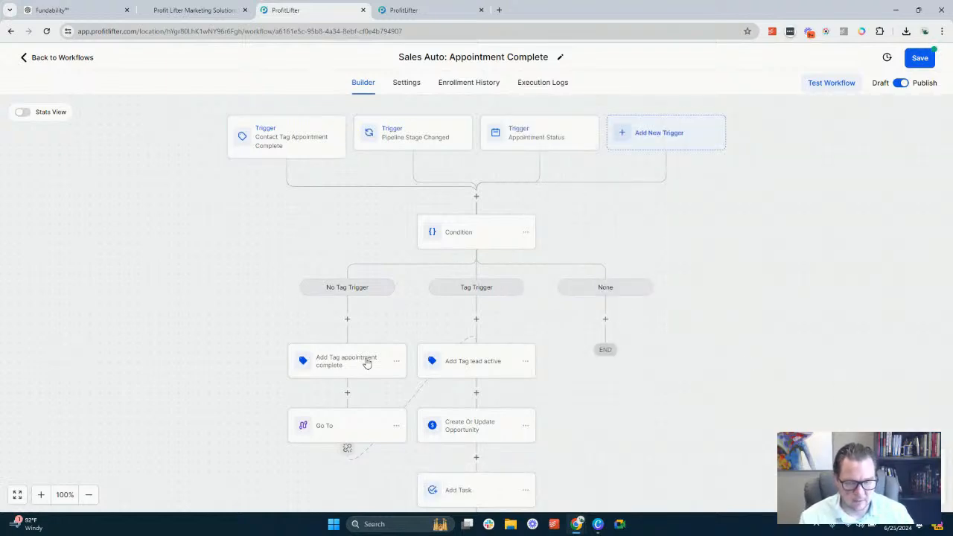
# Move Add Tag lead active and all actions following it from the Tag Trigger branch to above the Condition
pyautogui.click(531, 365)
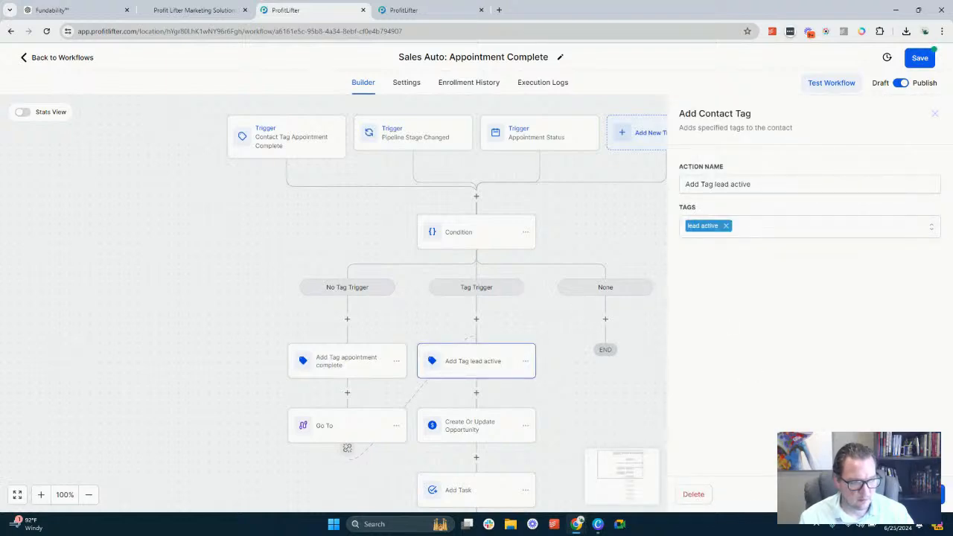
pyautogui.click(858, 495)
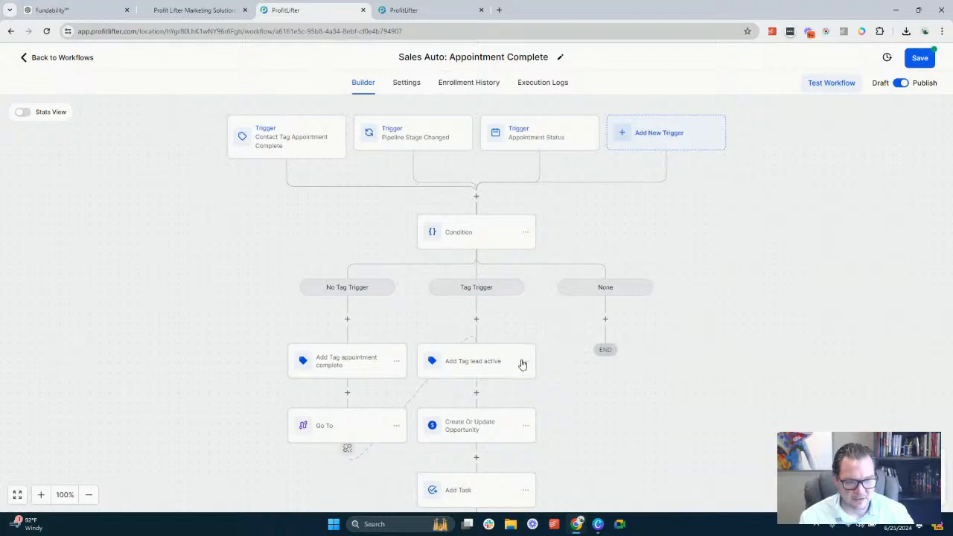
pyautogui.click(525, 365)
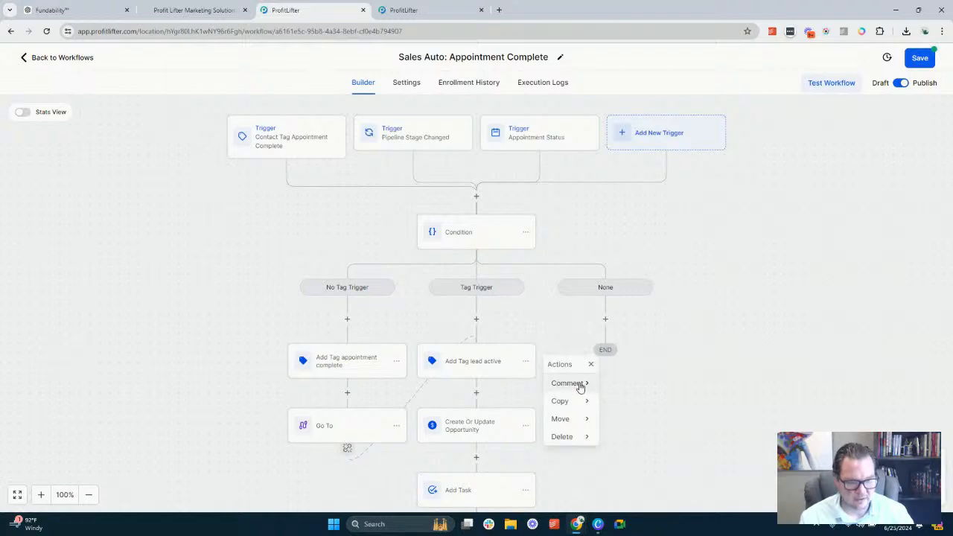
pyautogui.click(574, 419)
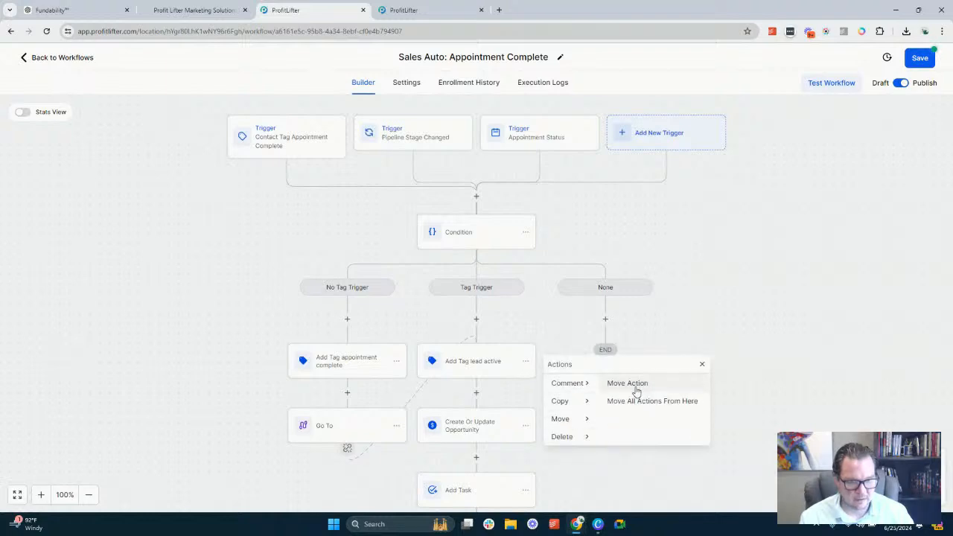
pyautogui.click(638, 402)
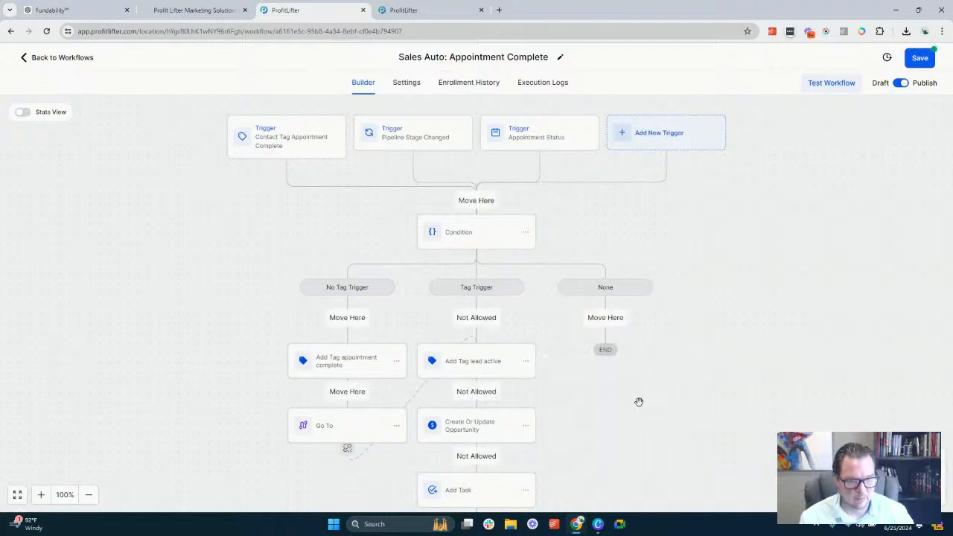
pyautogui.click(476, 201)
# Move only the Add Tag appointment complete action from the No Tag Trigger branch to directly above Add Tag lead active
pyautogui.scroll(-10, 504, 248)
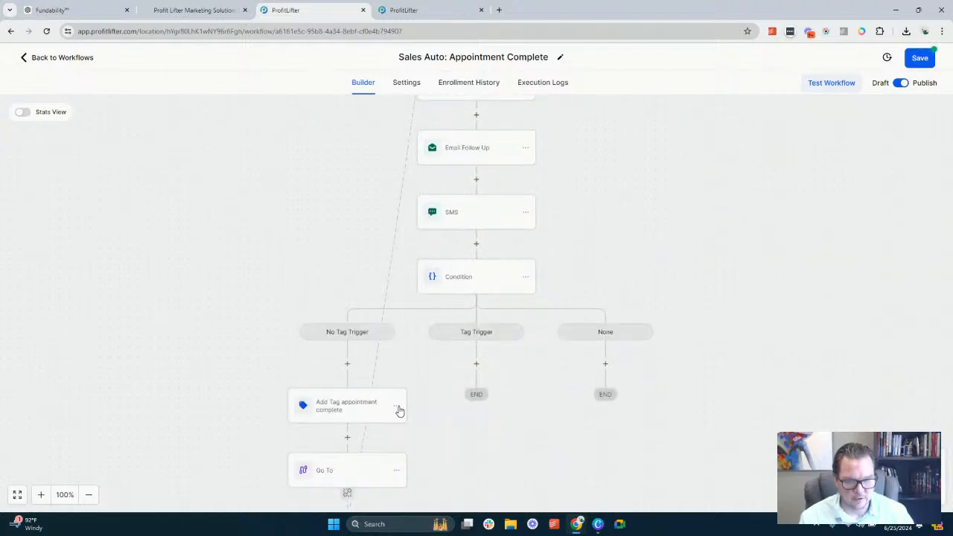
pyautogui.click(397, 408)
pyautogui.moveTo(447, 468)
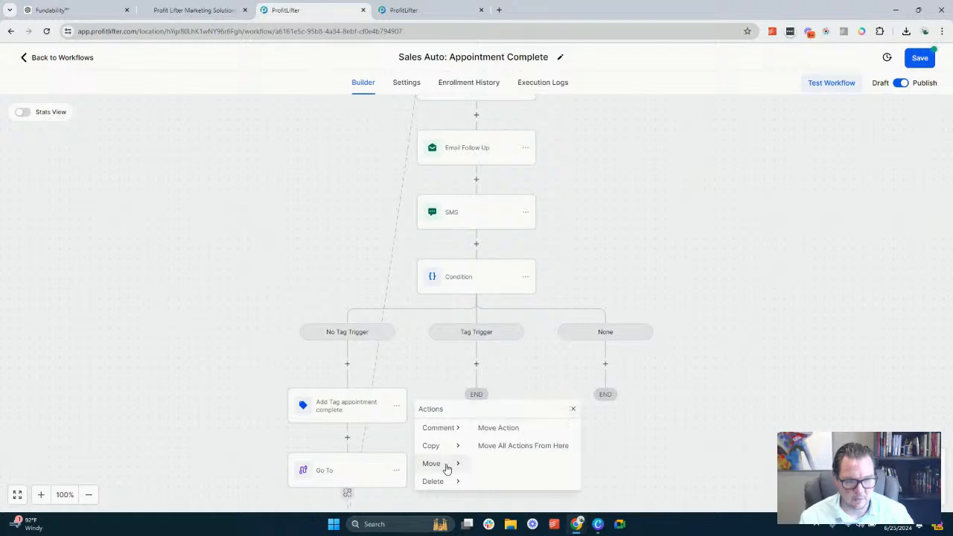
pyautogui.click(511, 428)
pyautogui.scroll(5, 512, 336)
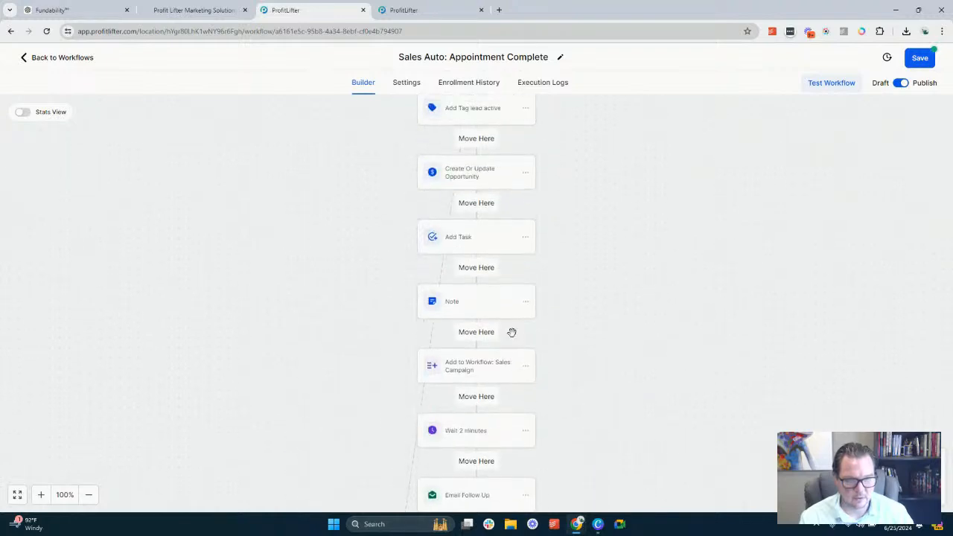
pyautogui.scroll(3, 487, 162)
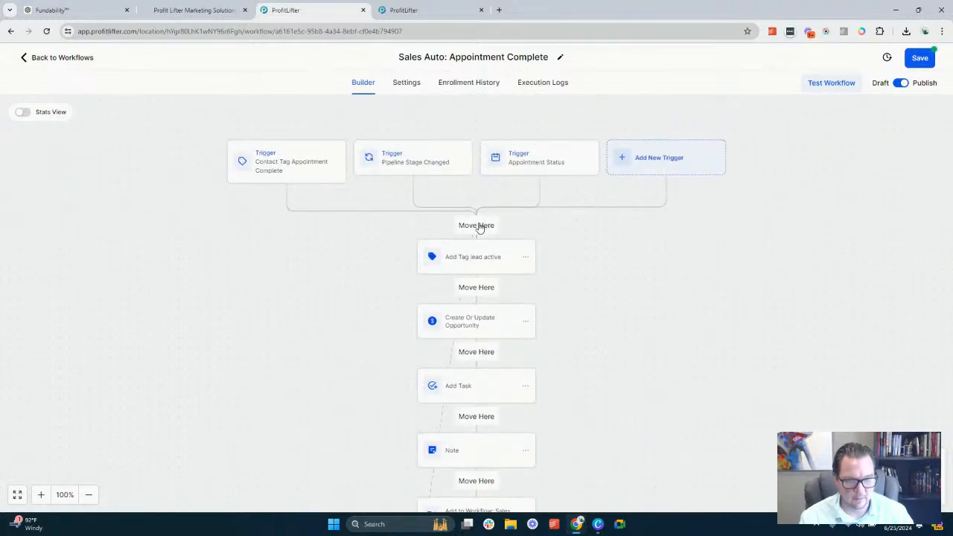
pyautogui.click(479, 228)
# Delete the Condition below the SMS action together with all of its branches
pyautogui.scroll(-7, 507, 246)
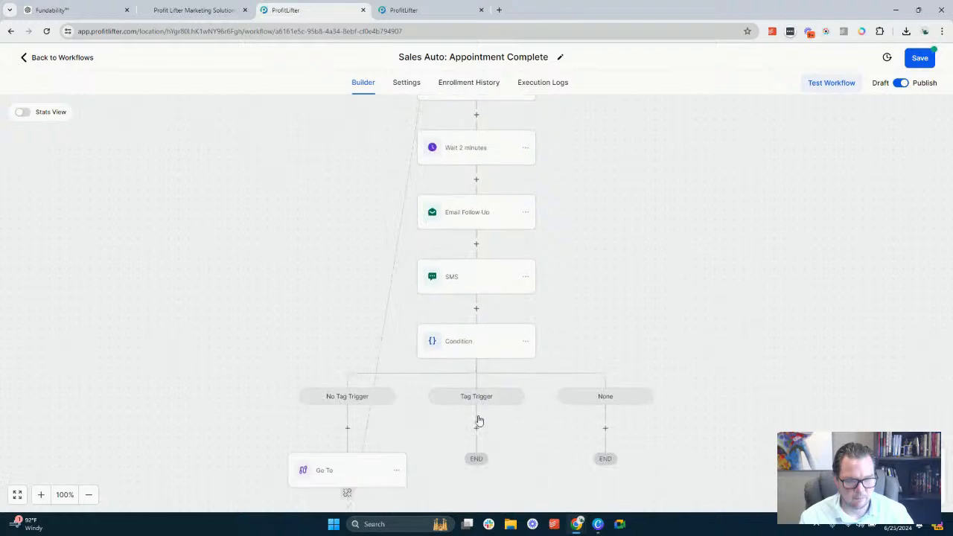
pyautogui.click(526, 343)
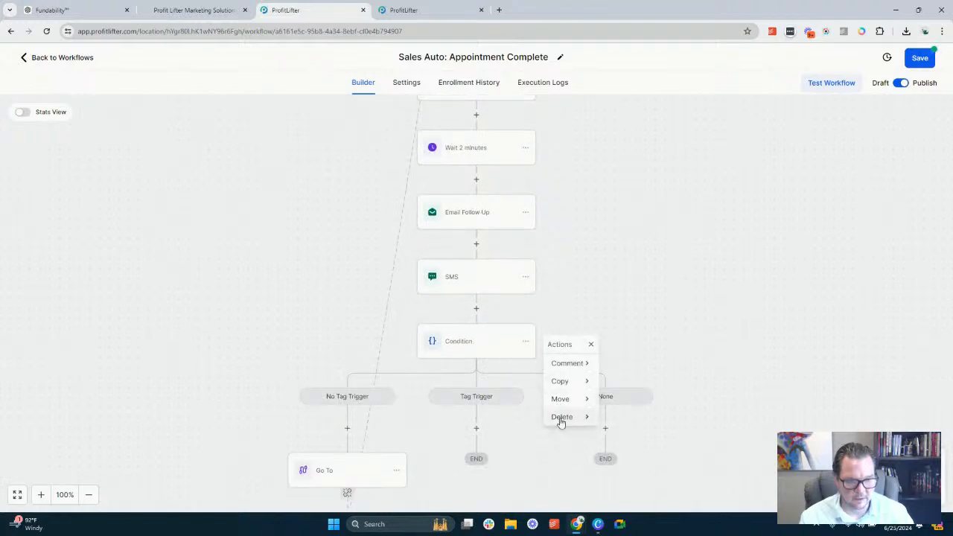
pyautogui.moveTo(562, 418)
pyautogui.click(635, 363)
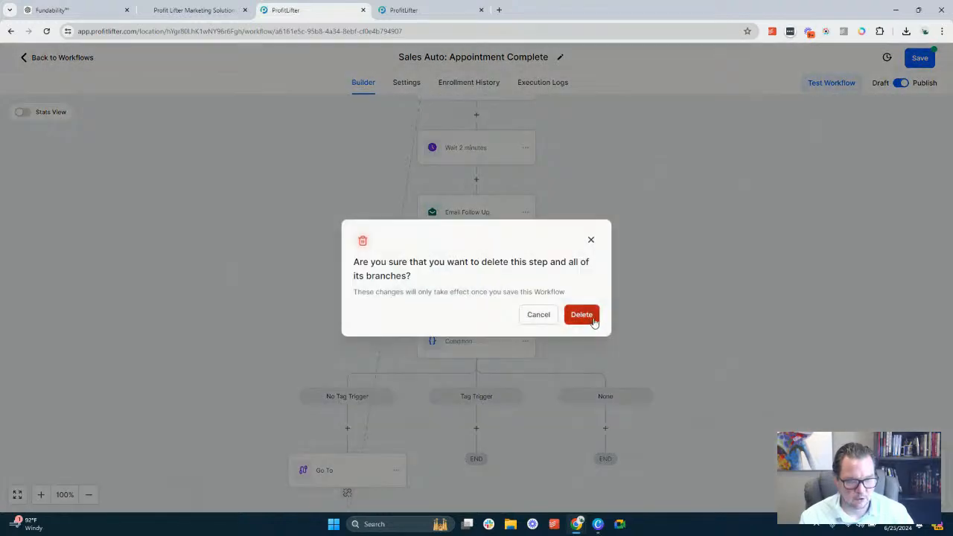
pyautogui.click(585, 315)
# Replace the tag in the Add Tag appointment complete action with a new tag named appointment showed
pyautogui.scroll(3, 628, 312)
pyautogui.scroll(5, 628, 312)
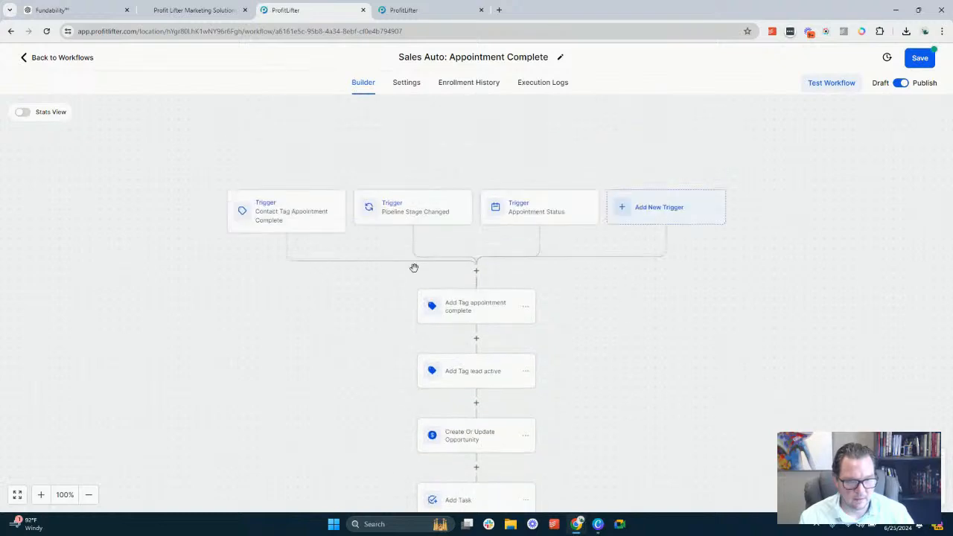
pyautogui.click(492, 308)
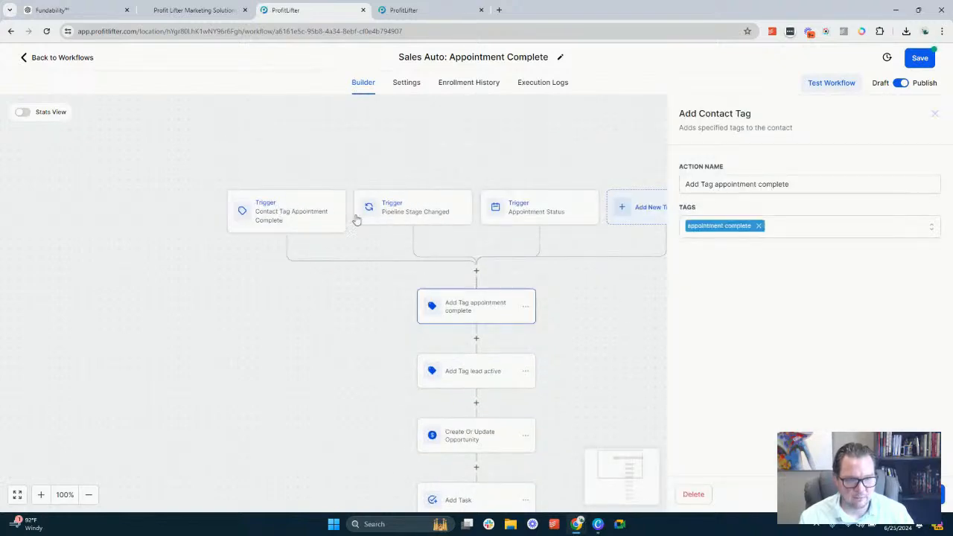
pyautogui.click(759, 227)
pyautogui.click(760, 228)
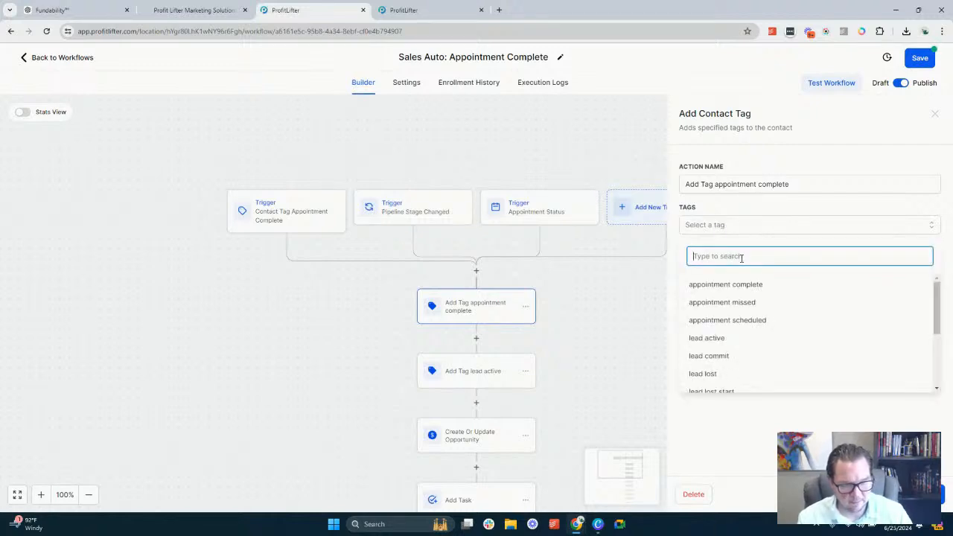
pyautogui.write('ap')
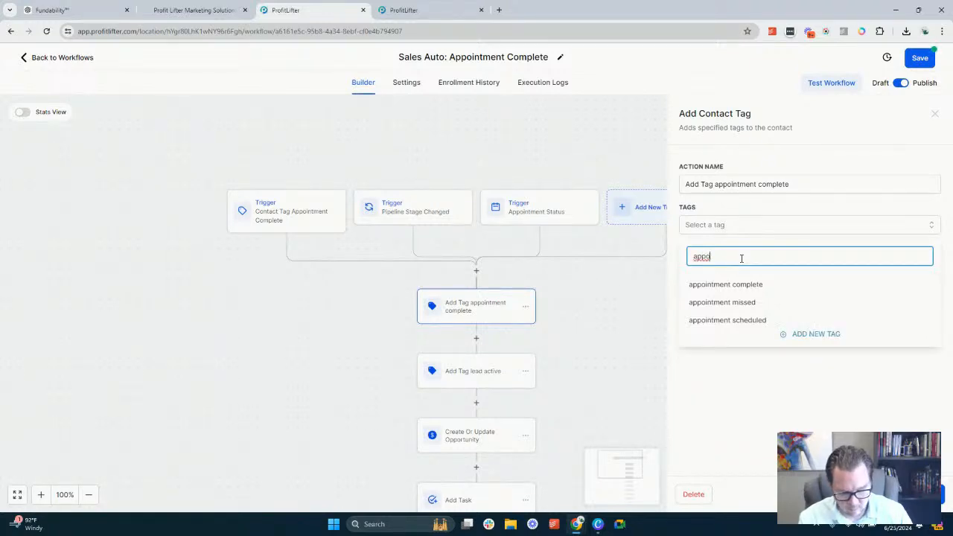
pyautogui.write('pointment showed')
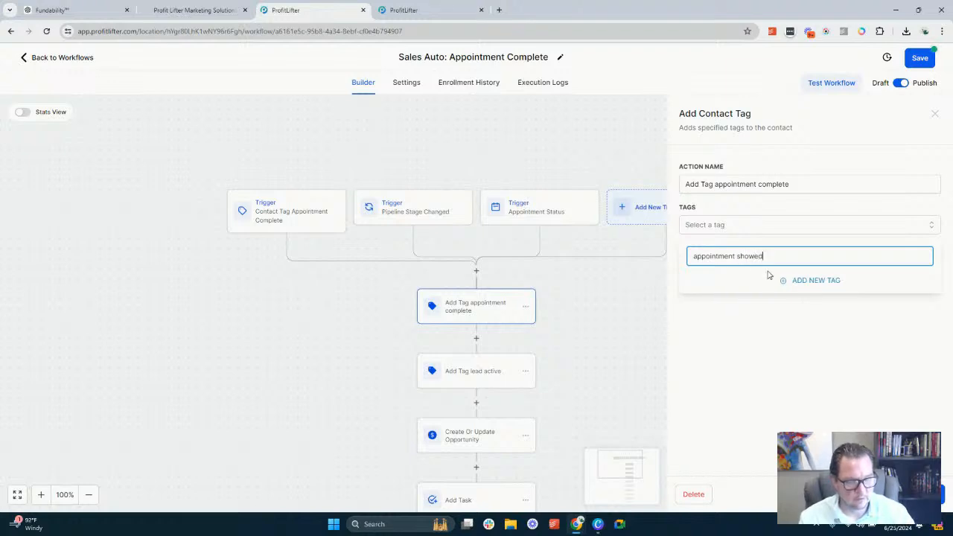
pyautogui.click(822, 287)
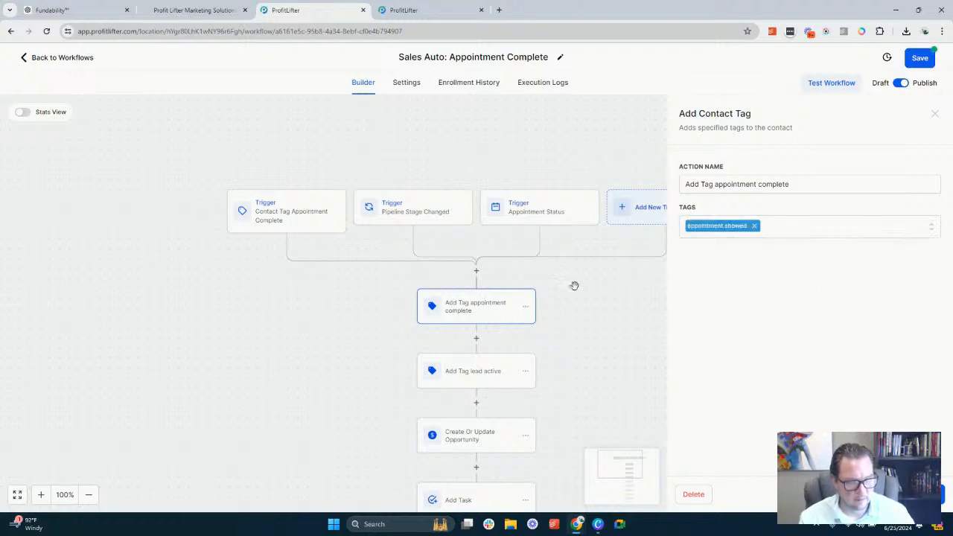
# Rename the action as Add Tag appointment showed and save the action
pyautogui.doubleClick(778, 186)
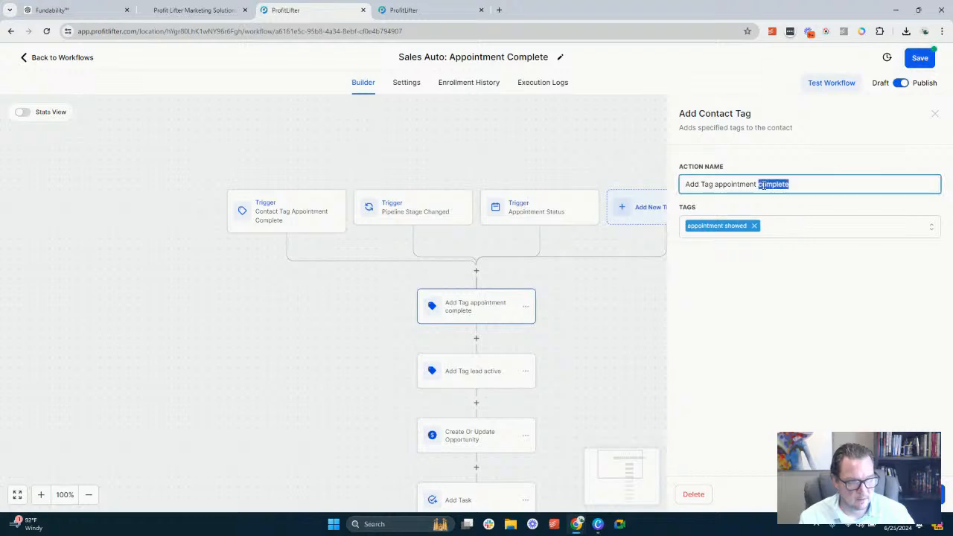
pyautogui.write('showed')
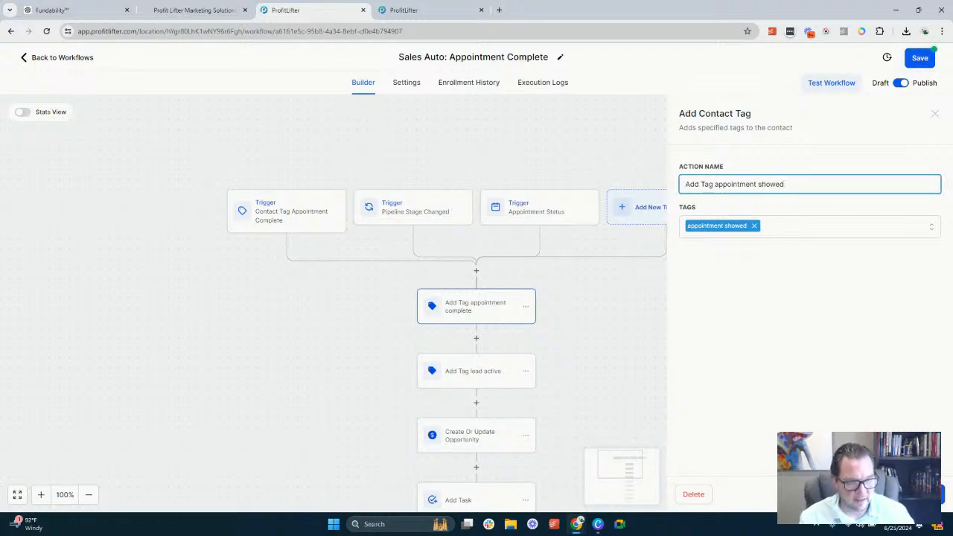
pyautogui.click(913, 495)
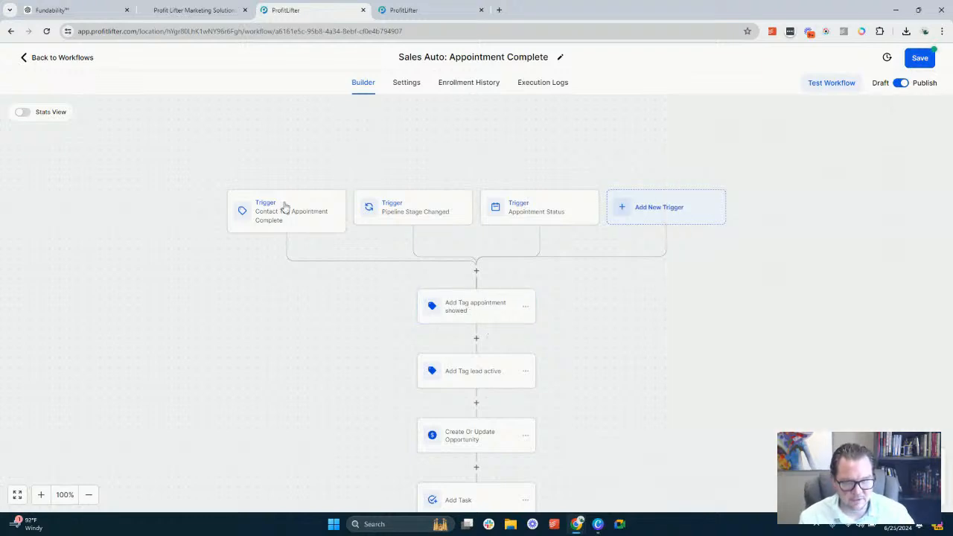
# Add a Remove Contact Tag action for the appointment complete tag directly above Add Tag appointment showed
pyautogui.click(476, 272)
pyautogui.write('re')
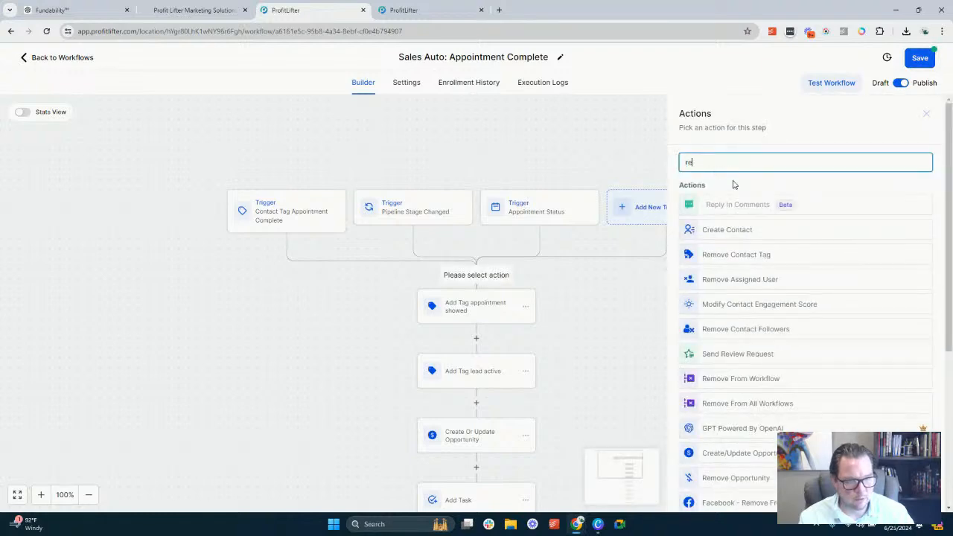
pyautogui.click(734, 255)
pyautogui.click(728, 227)
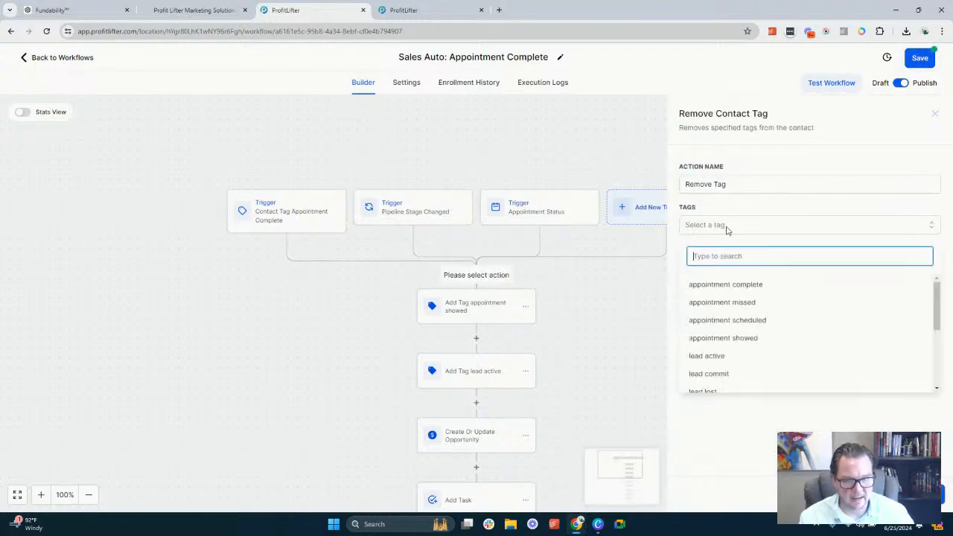
pyautogui.write('a')
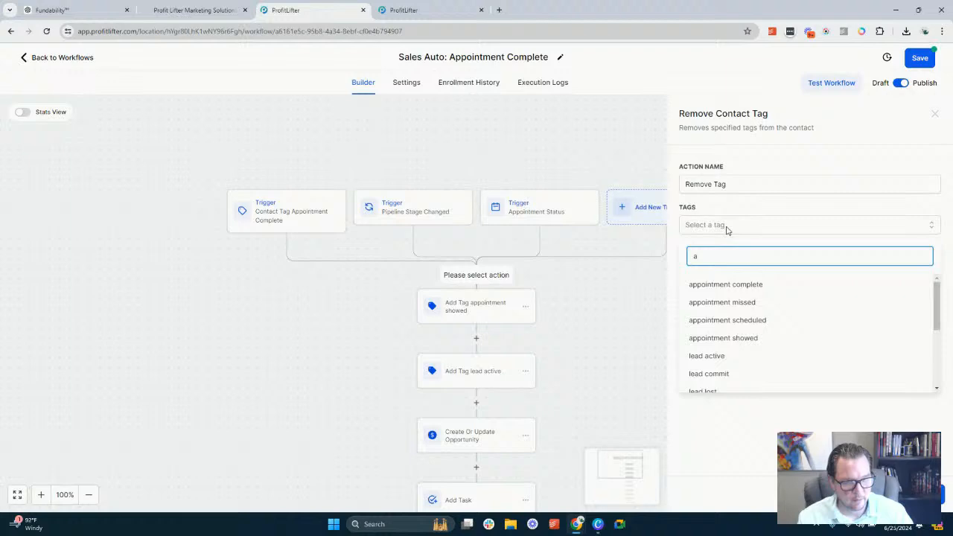
pyautogui.click(735, 284)
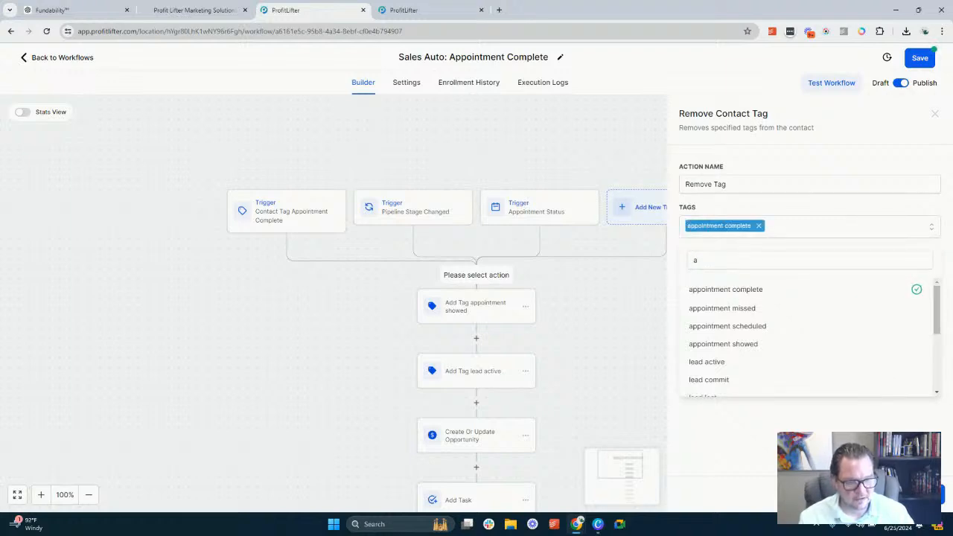
pyautogui.click(914, 494)
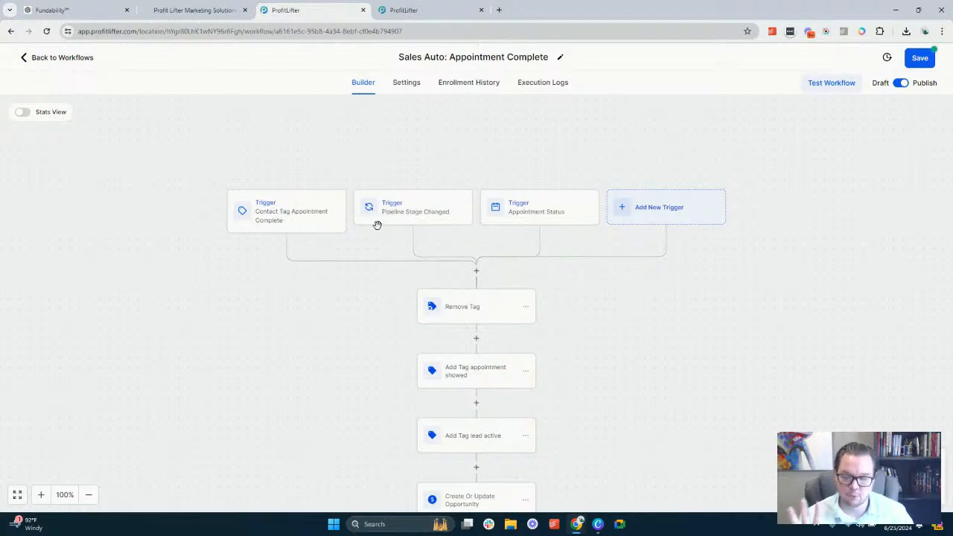
# Review the Contact Tag Appointment Complete trigger's settings and the tags available for the test opportunity
pyautogui.click(306, 221)
pyautogui.click(436, 9)
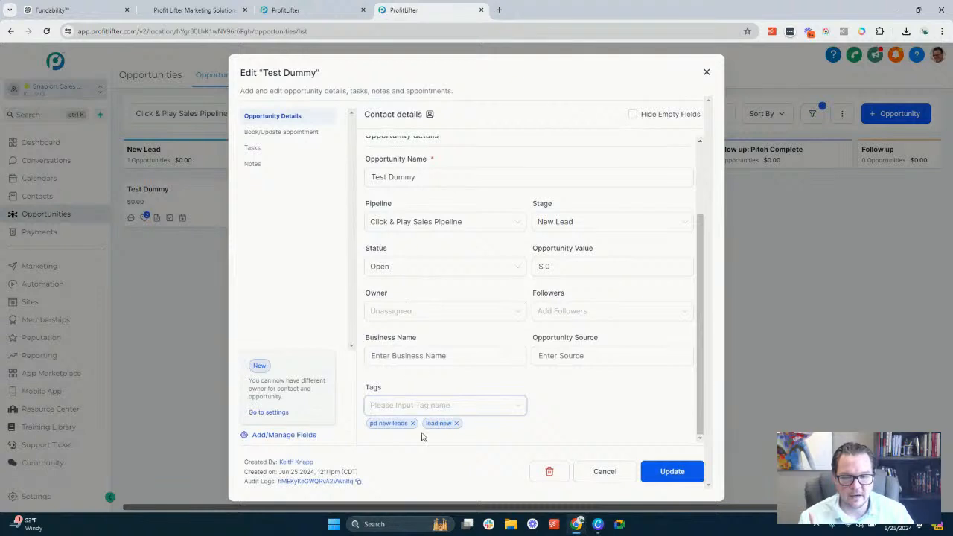
pyautogui.click(430, 408)
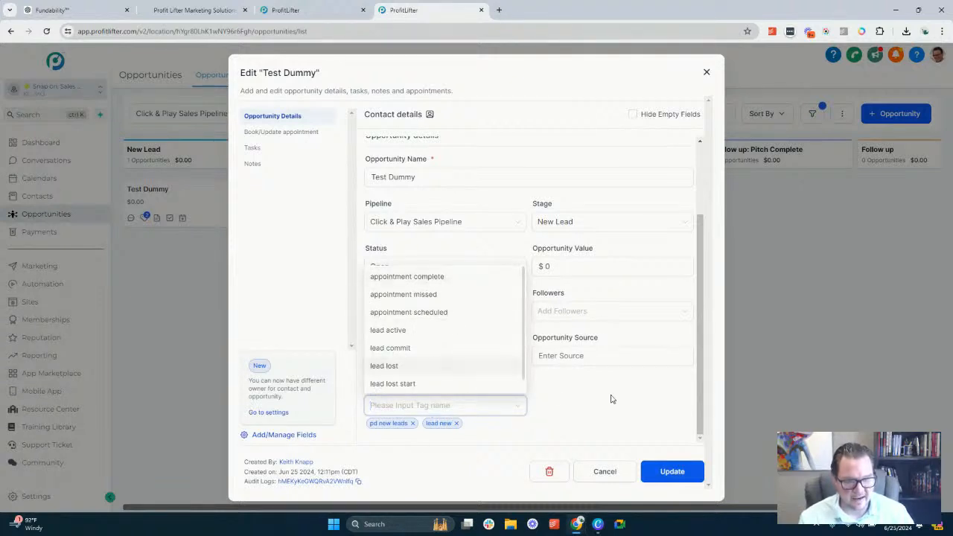
pyautogui.click(363, 242)
pyautogui.click(328, 6)
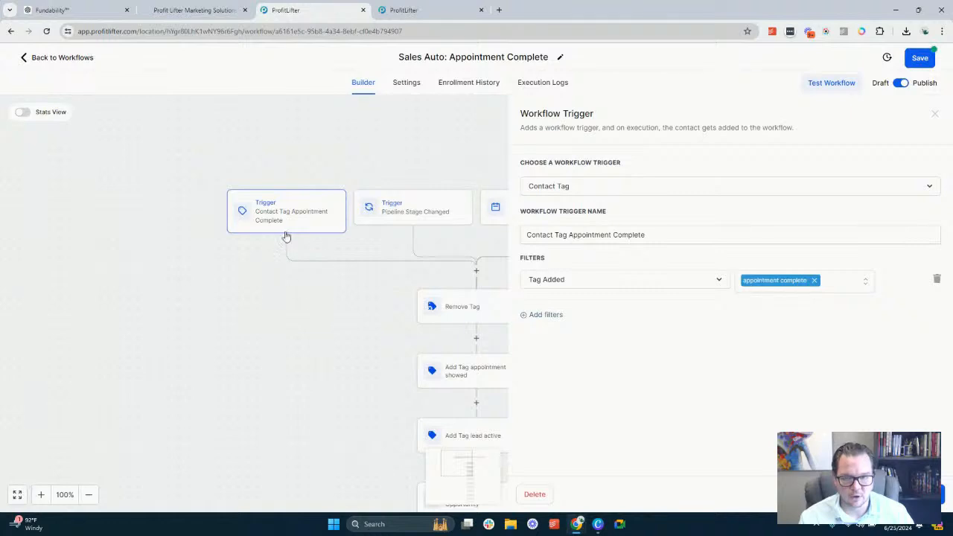
pyautogui.click(358, 143)
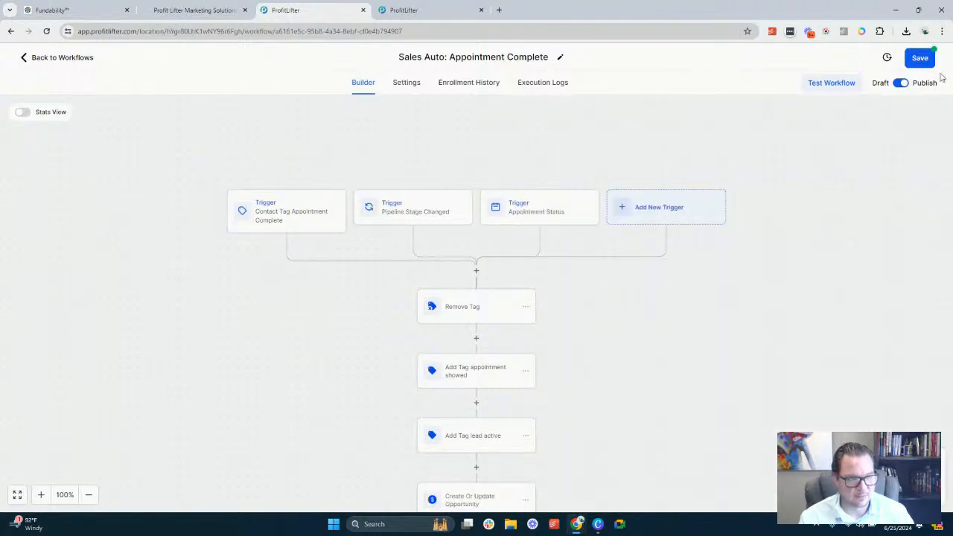
# Save the Appointment Complete workflow and check the filters of its Pipeline Stage Changed trigger
pyautogui.click(920, 58)
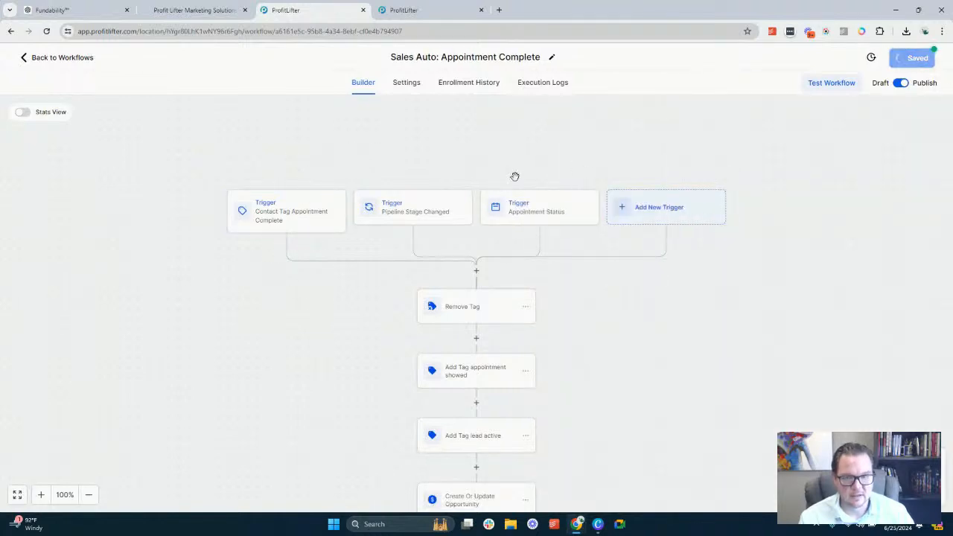
pyautogui.click(414, 218)
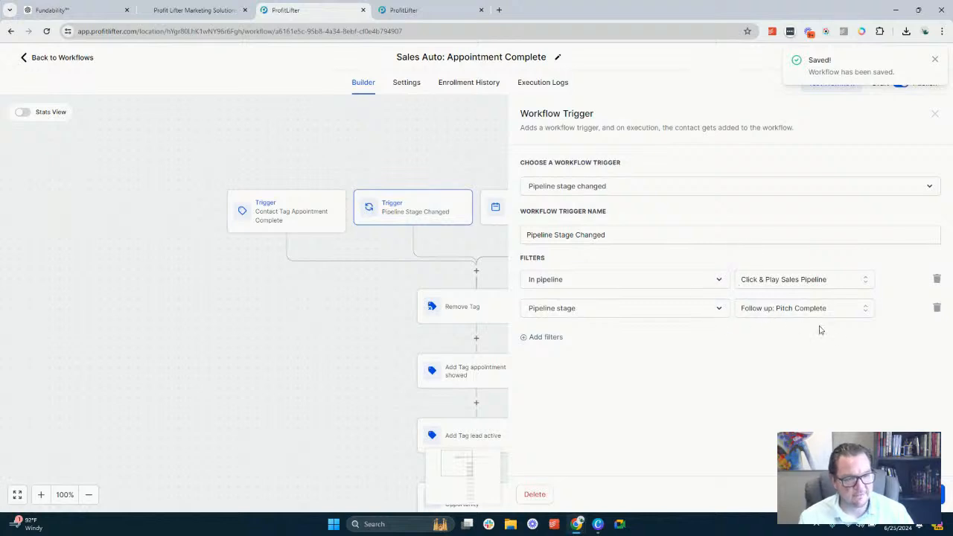
pyautogui.click(491, 342)
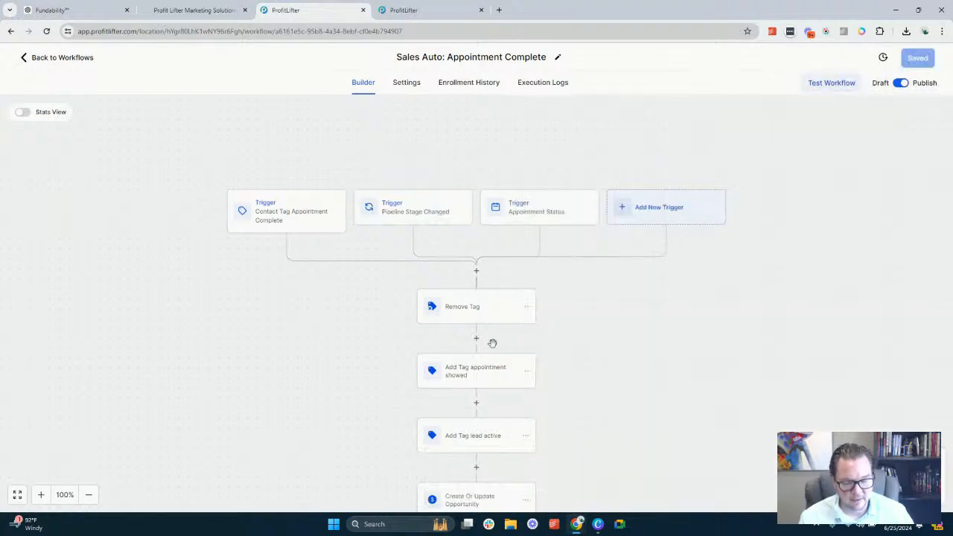
# Close the test opportunity without updating it and examine how its card moves through the Click & Play Sales Pipeline stages
pyautogui.click(195, 9)
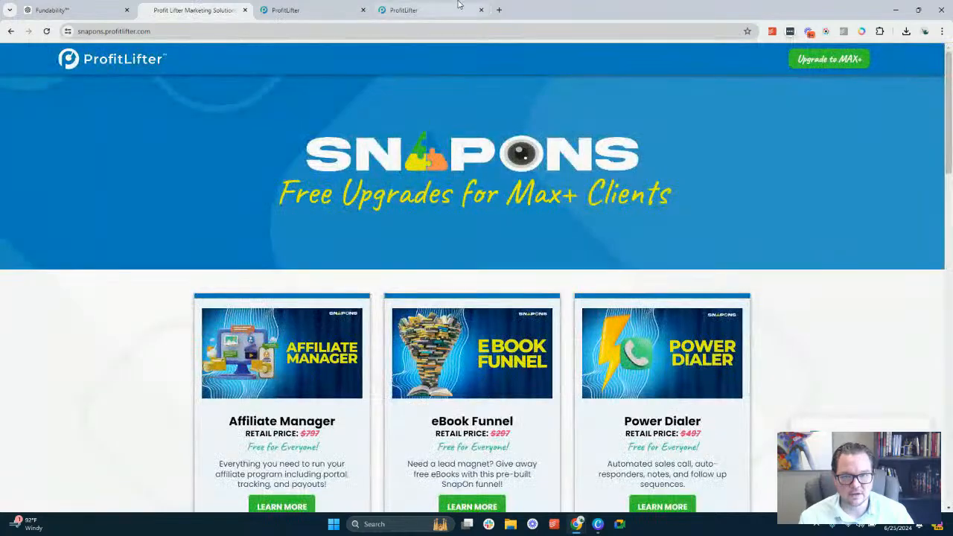
pyautogui.click(421, 9)
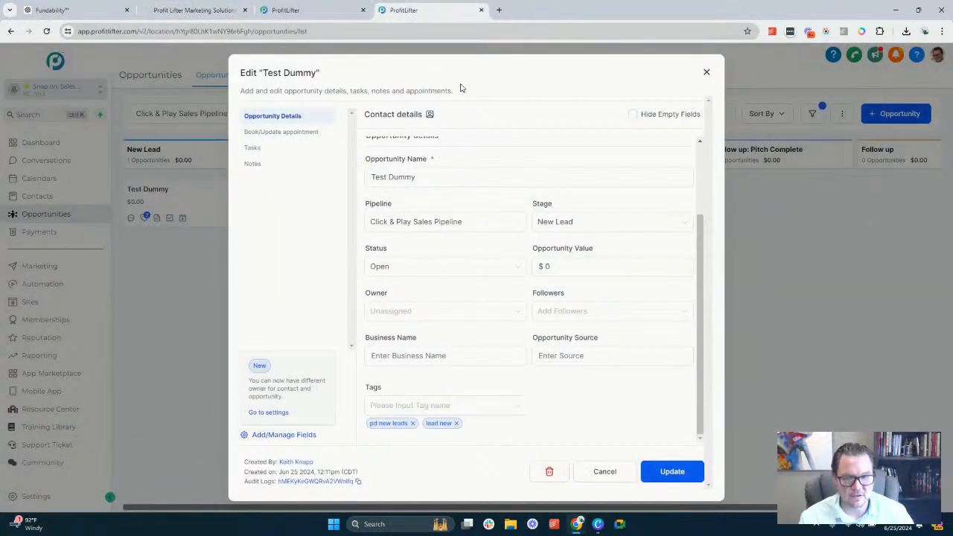
pyautogui.click(610, 472)
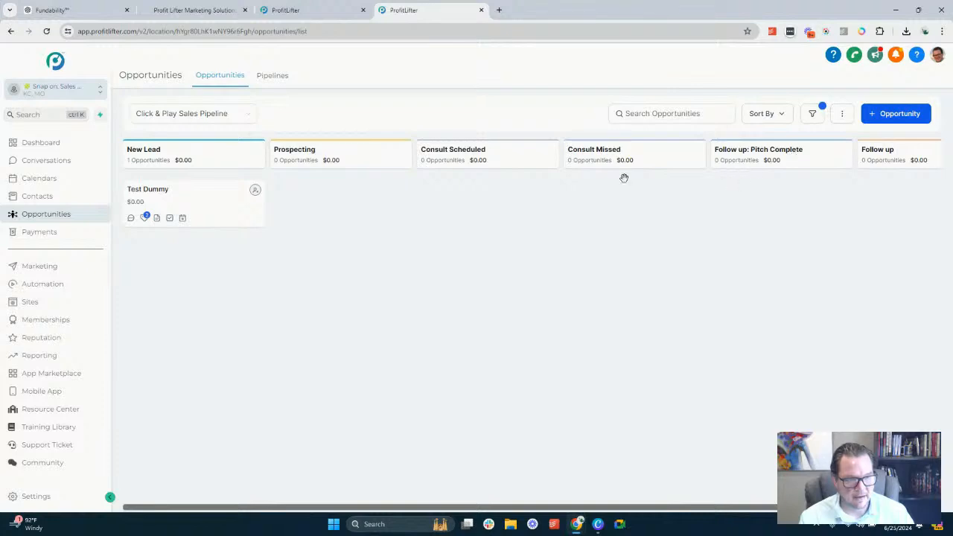
pyautogui.moveTo(158, 198)
pyautogui.mouseDown()
pyautogui.moveTo(483, 198)
pyautogui.moveTo(365, 208)
pyautogui.moveTo(159, 187)
pyautogui.mouseUp()
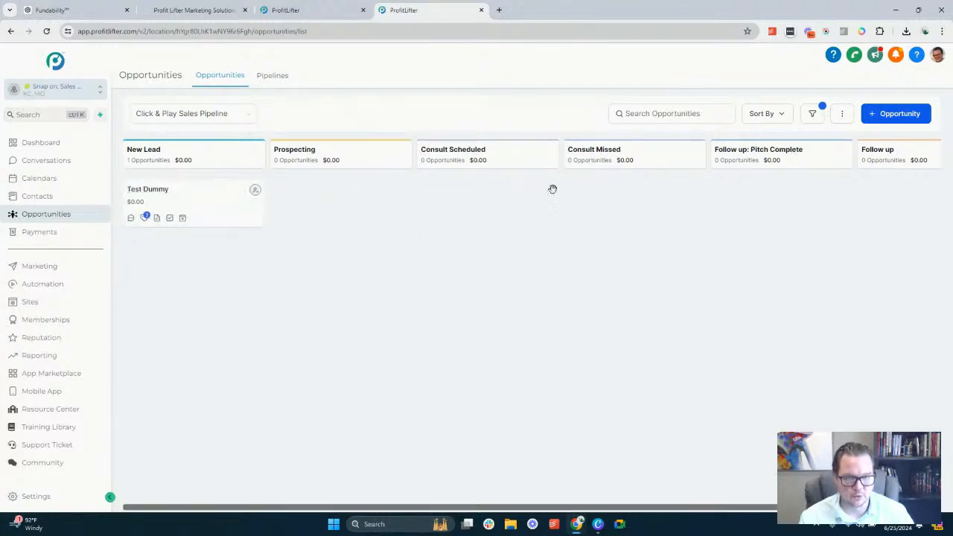
pyautogui.moveTo(211, 201); pyautogui.dragTo(195, 188)
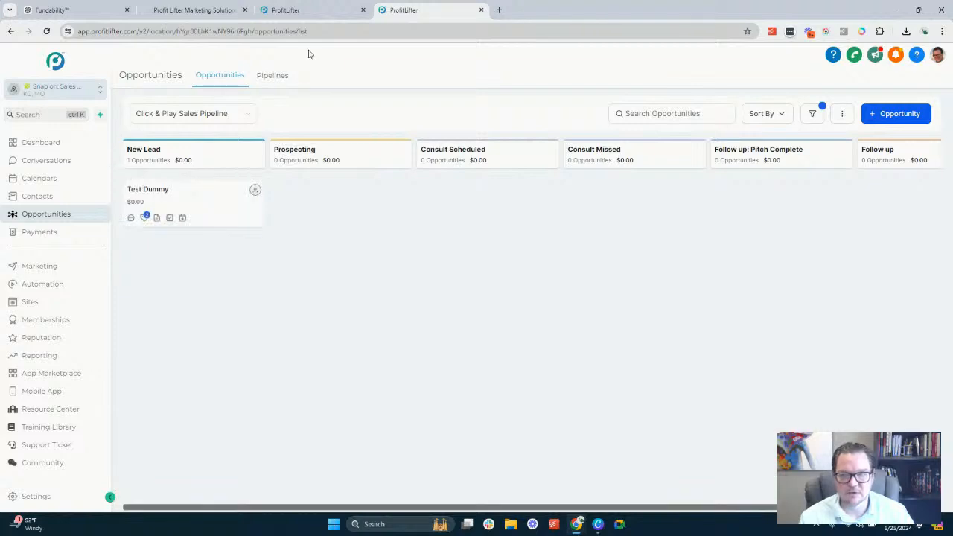
# Check the Appointment Status trigger's filters and the calendar options for booking an appointment on the test opportunity
pyautogui.click(301, 6)
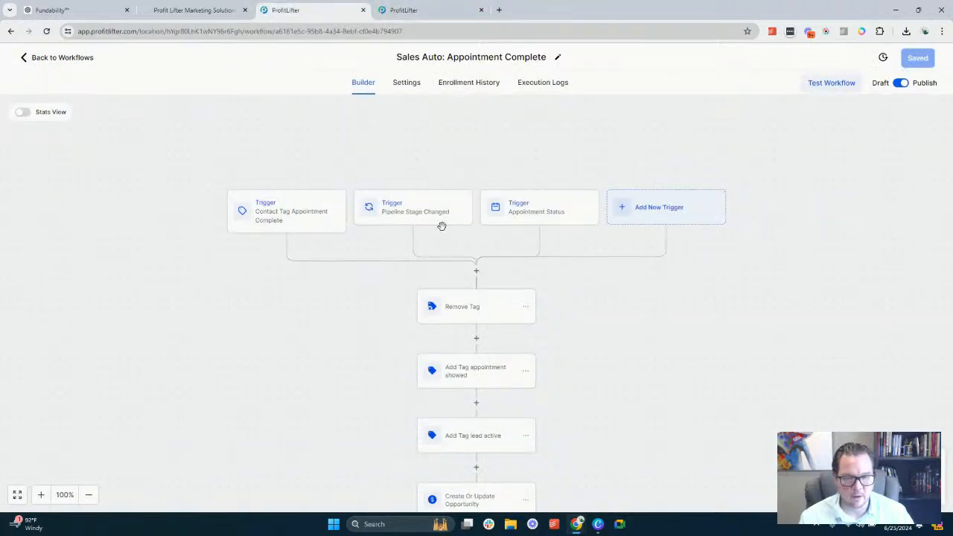
pyautogui.click(546, 207)
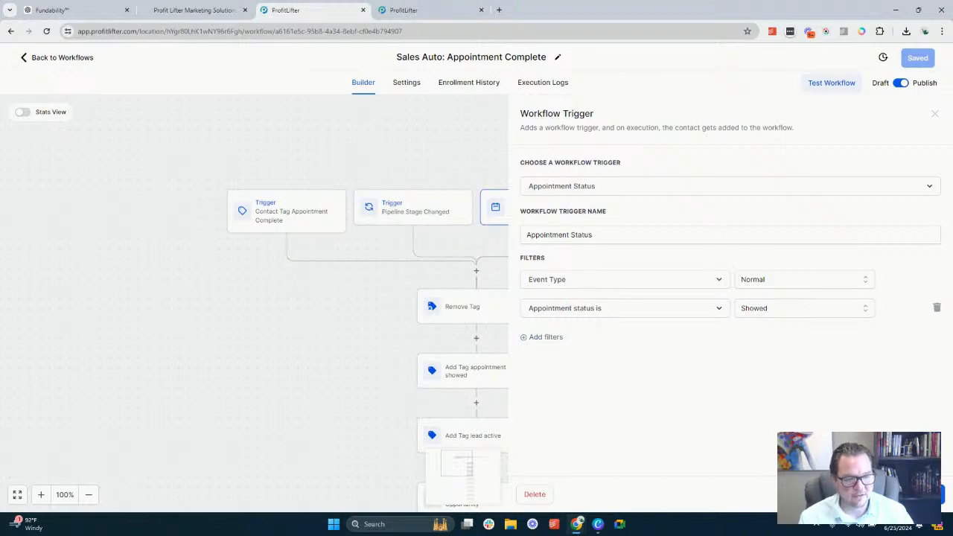
pyautogui.click(443, 10)
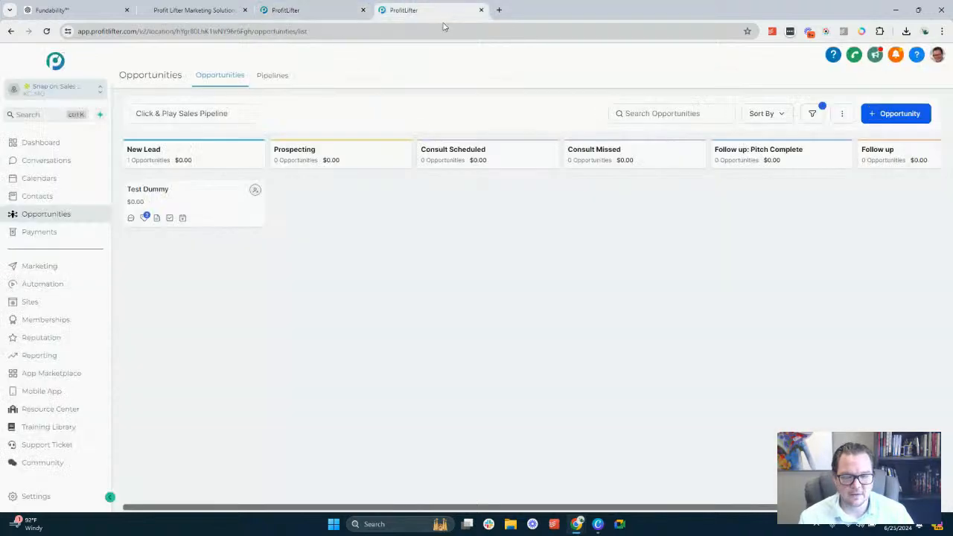
pyautogui.click(175, 198)
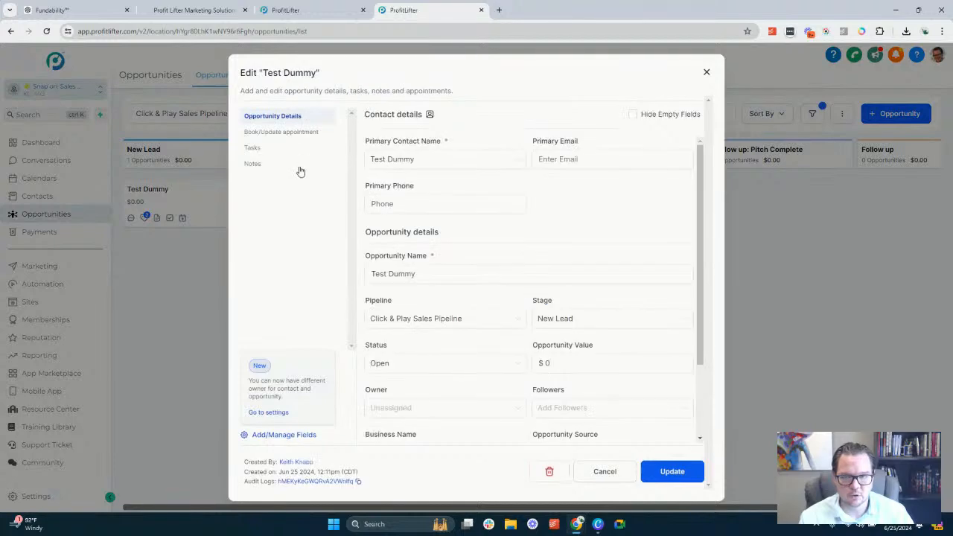
pyautogui.click(270, 132)
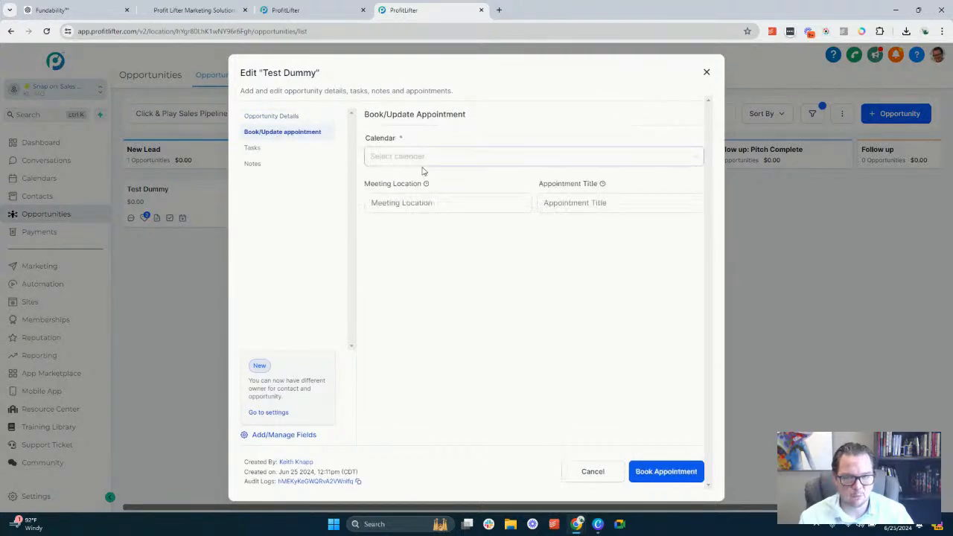
pyautogui.click(425, 157)
pyautogui.click(456, 300)
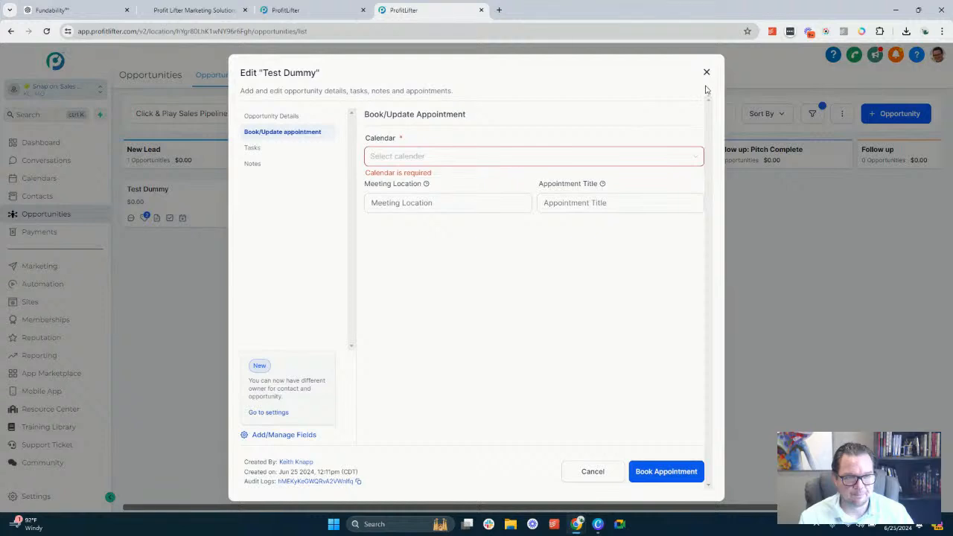
# Check the calendar choices in the test opportunity's appointment form and close it without booking
pyautogui.click(442, 158)
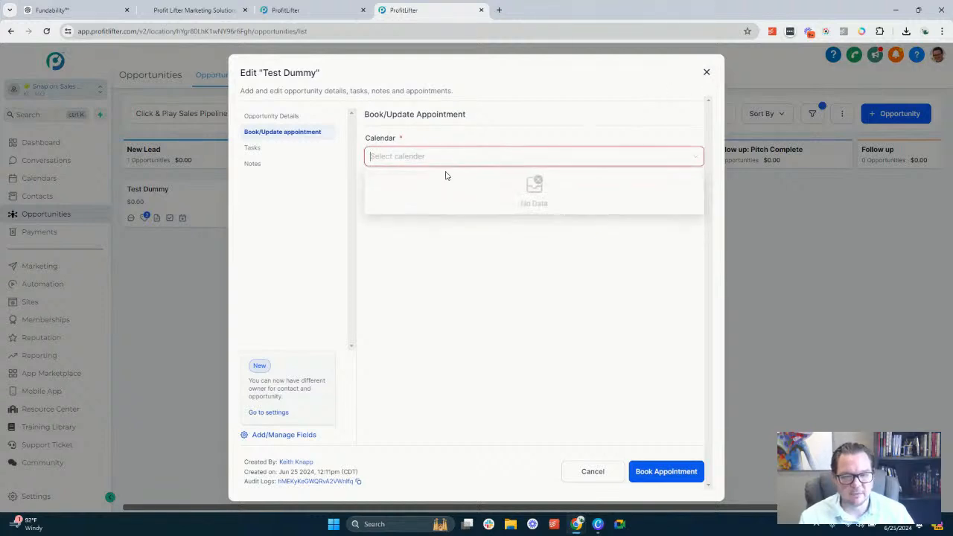
pyautogui.click(491, 280)
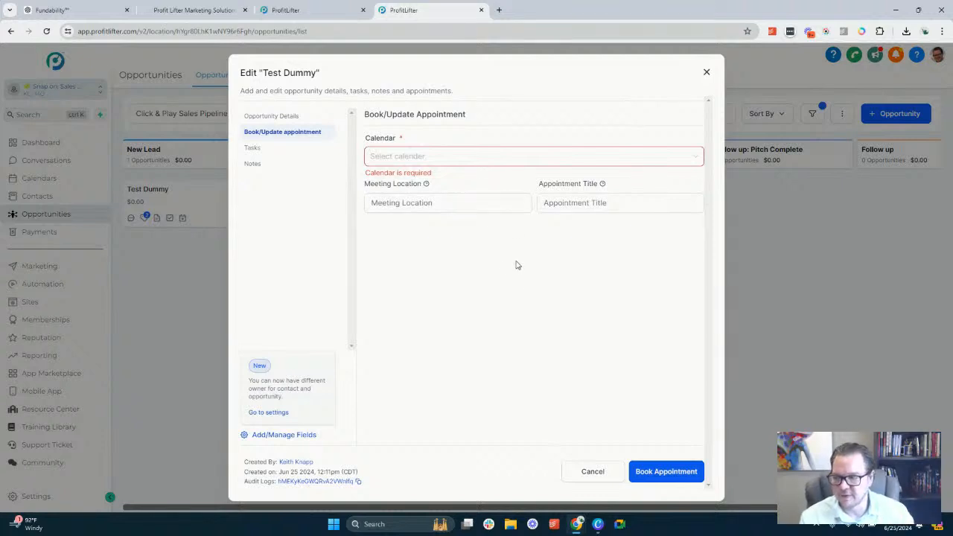
pyautogui.click(593, 472)
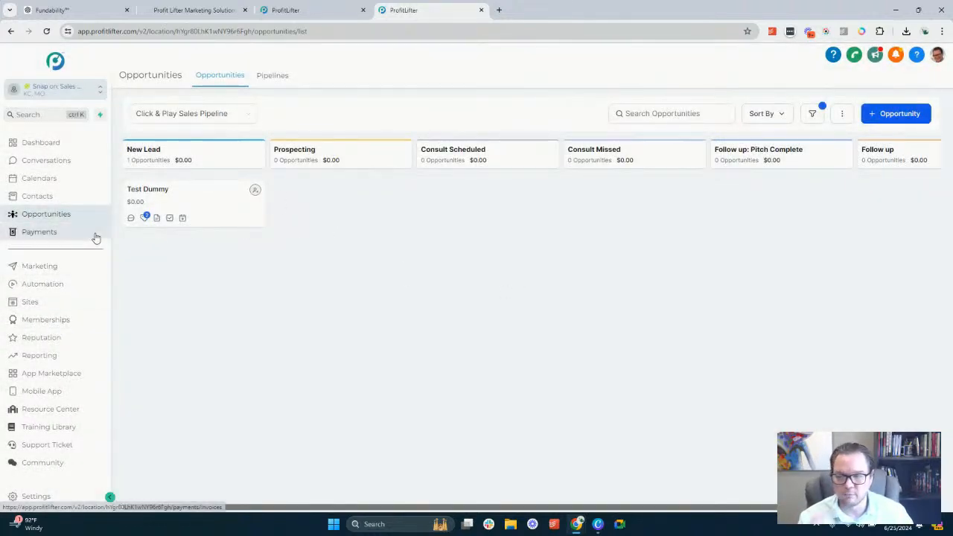
# Reopen the Test Dummy opportunity, examine its Book/Update Appointment fields, and cancel without booking an appointment
pyautogui.click(211, 203)
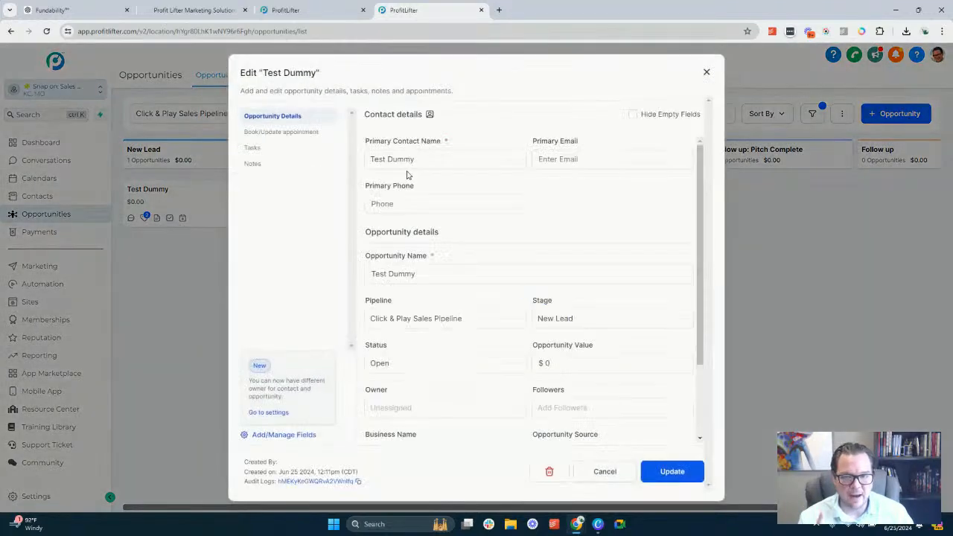
pyautogui.click(276, 132)
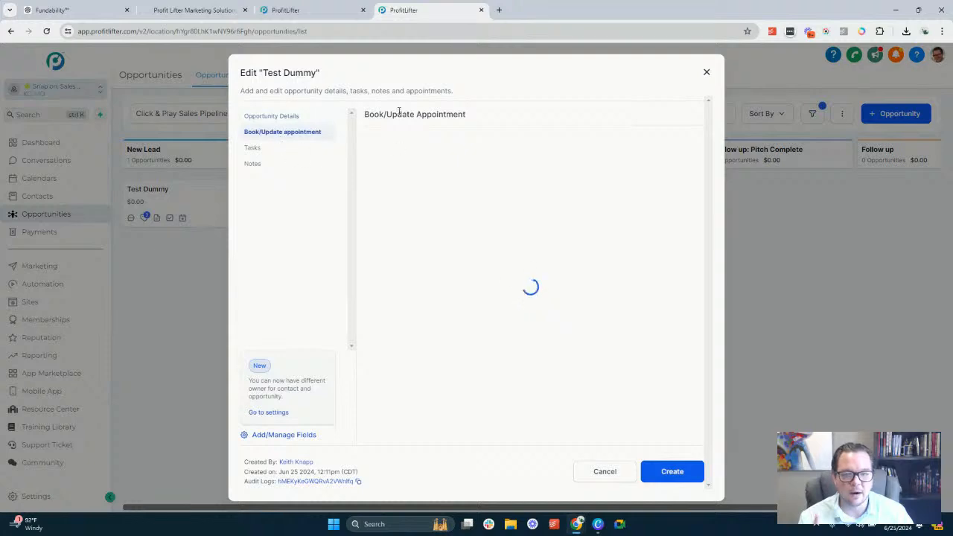
pyautogui.click(421, 156)
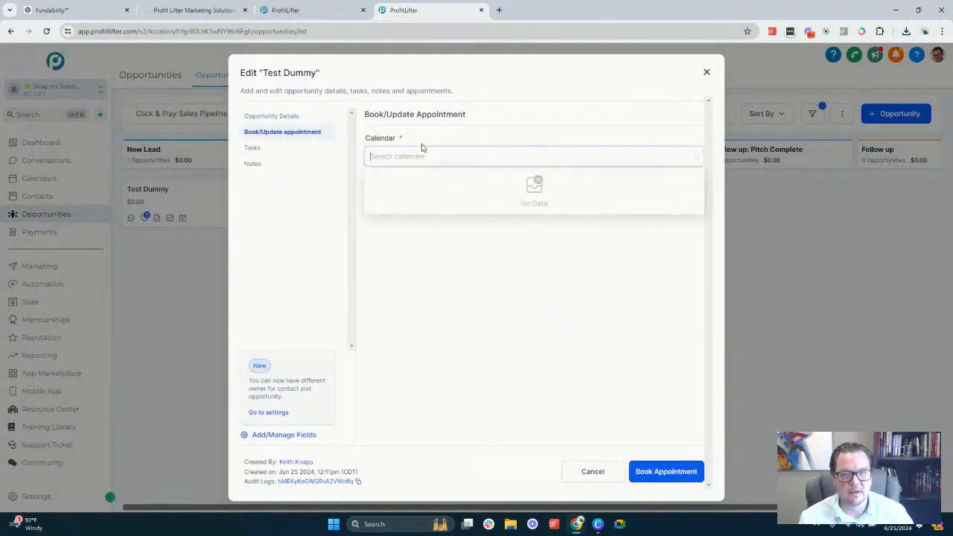
pyautogui.moveTo(365, 114); pyautogui.dragTo(439, 117)
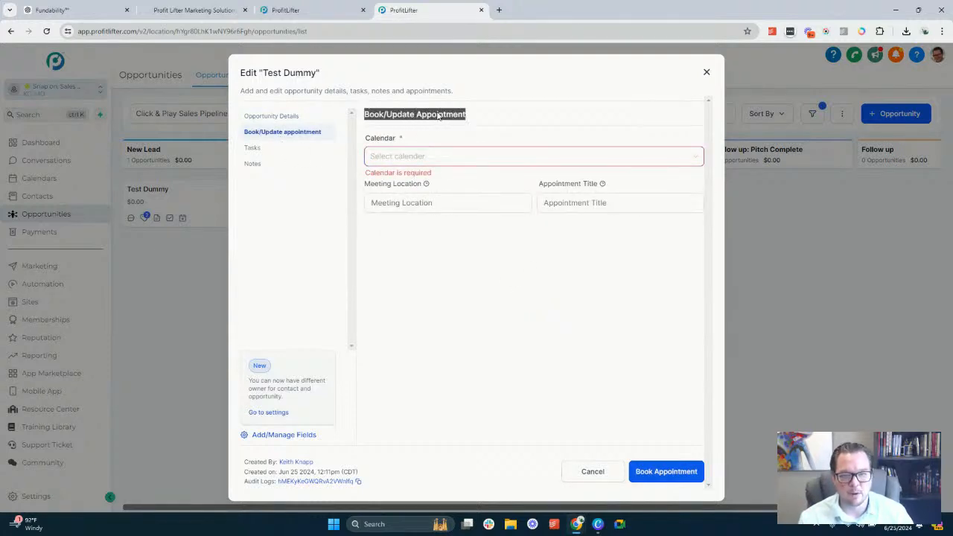
pyautogui.click(478, 206)
pyautogui.click(444, 204)
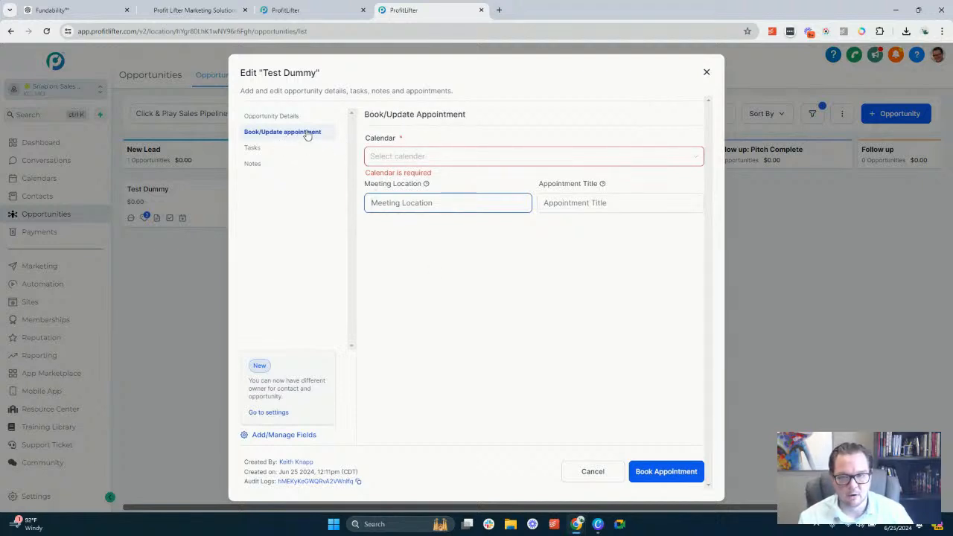
pyautogui.click(592, 471)
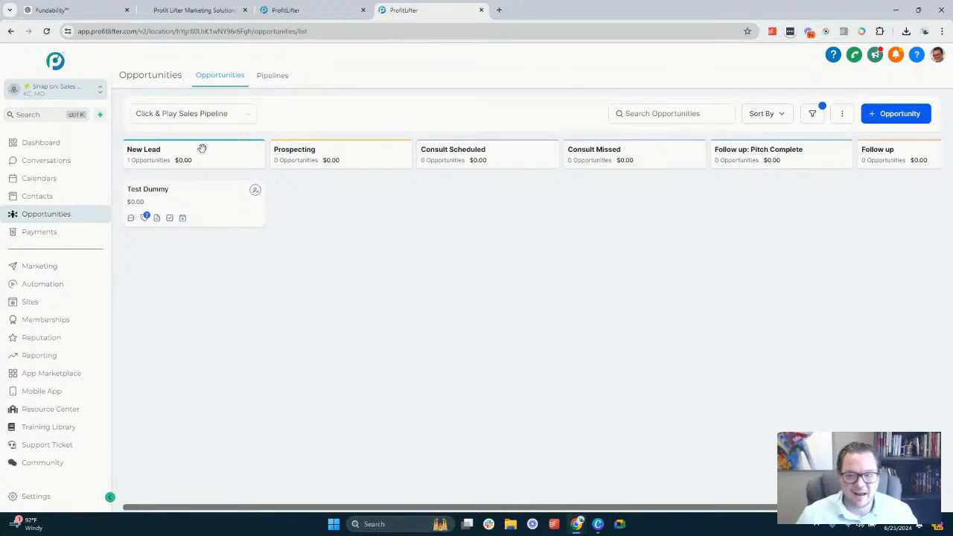
# Return to the Appointment Complete workflow and rename its Remove Tag action as "Remove Tag appointment complete"
pyautogui.click(329, 14)
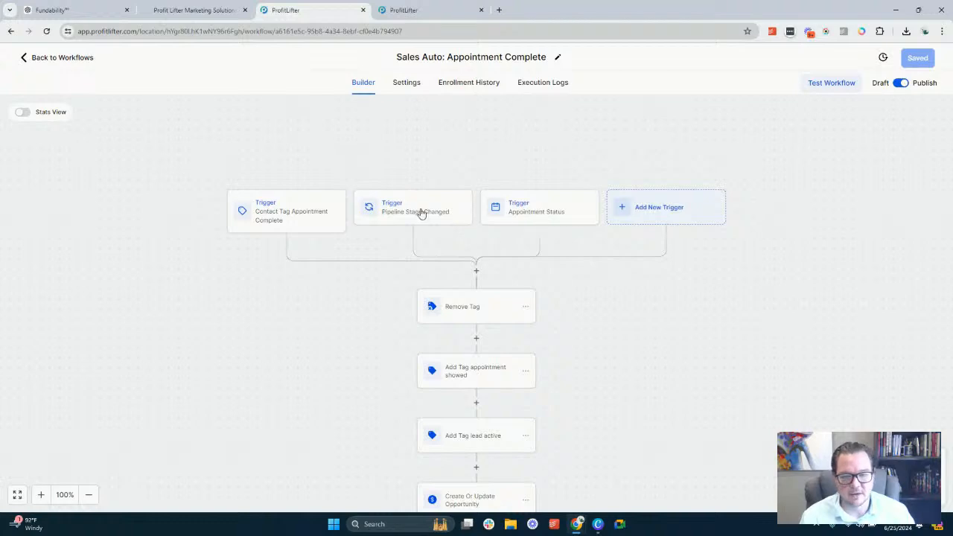
pyautogui.scroll(-2, 491, 268)
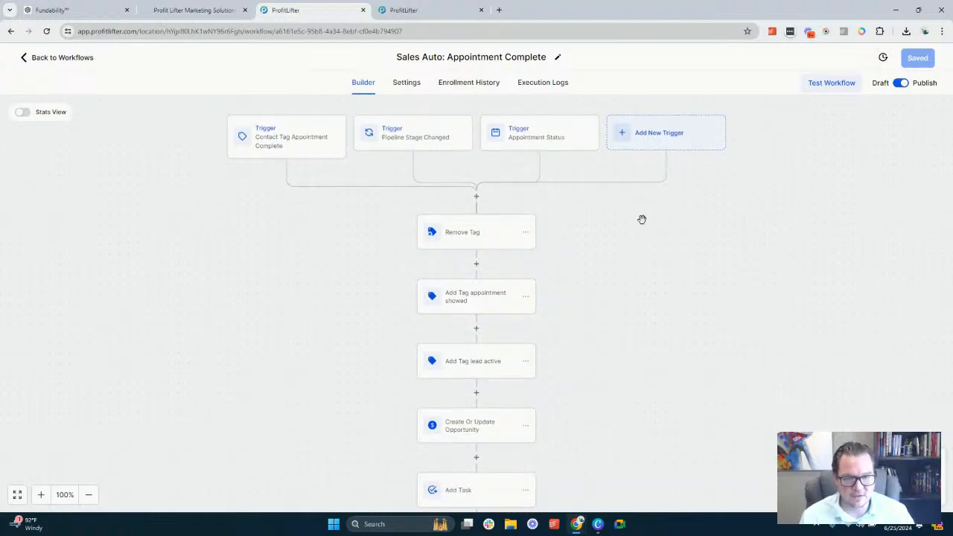
pyautogui.click(467, 239)
pyautogui.click(745, 190)
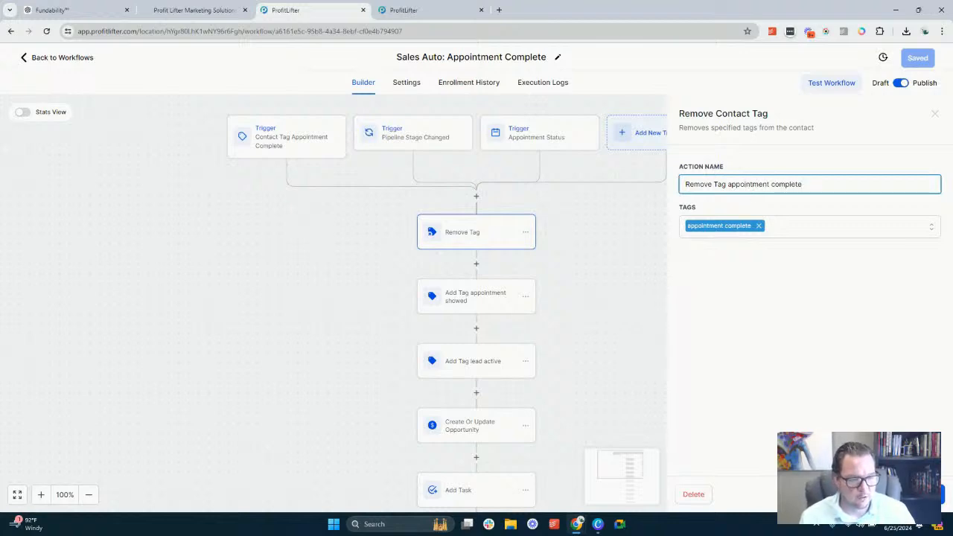
pyautogui.click(911, 495)
# Check the tags assigned by the Add Tag appointment showed and Add Tag lead active actions
pyautogui.click(466, 295)
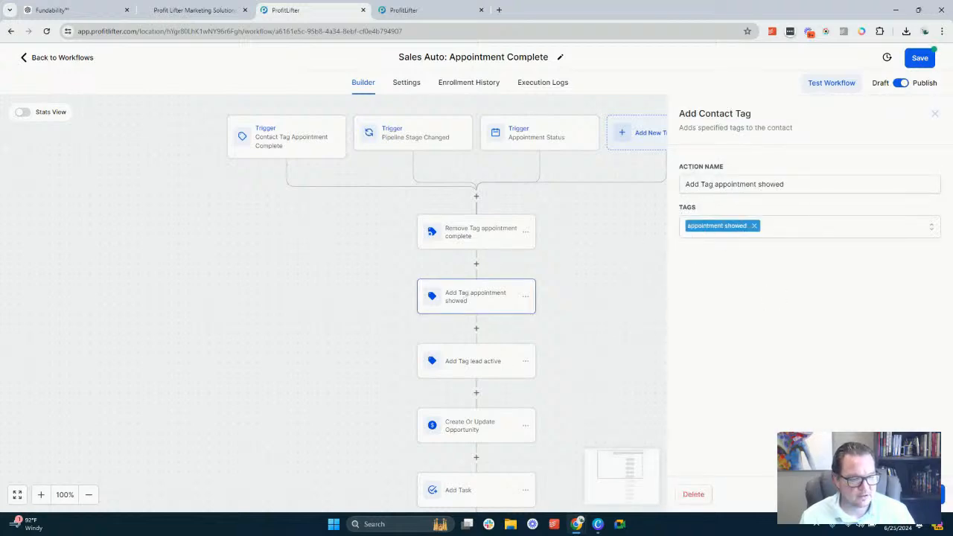
pyautogui.click(517, 326)
pyautogui.scroll(-1, 467, 238)
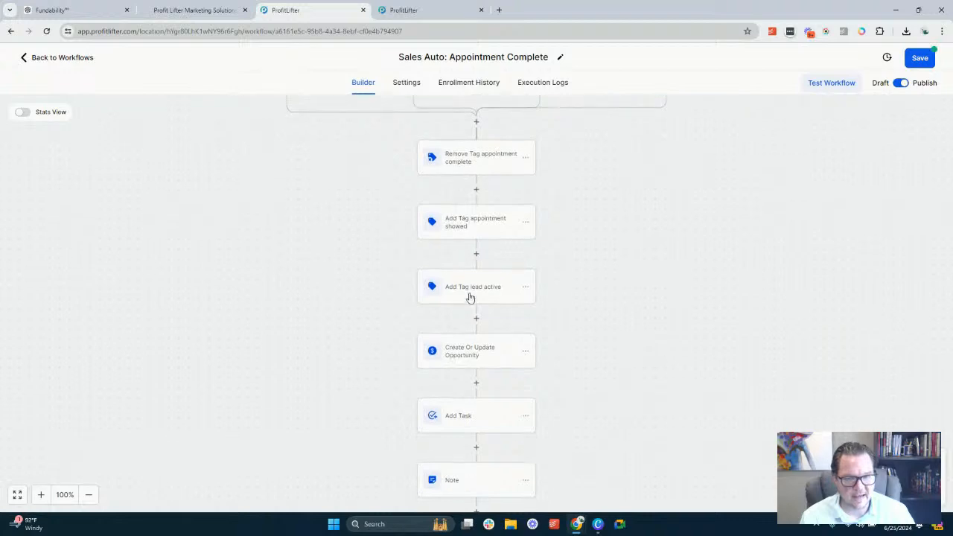
pyautogui.click(480, 297)
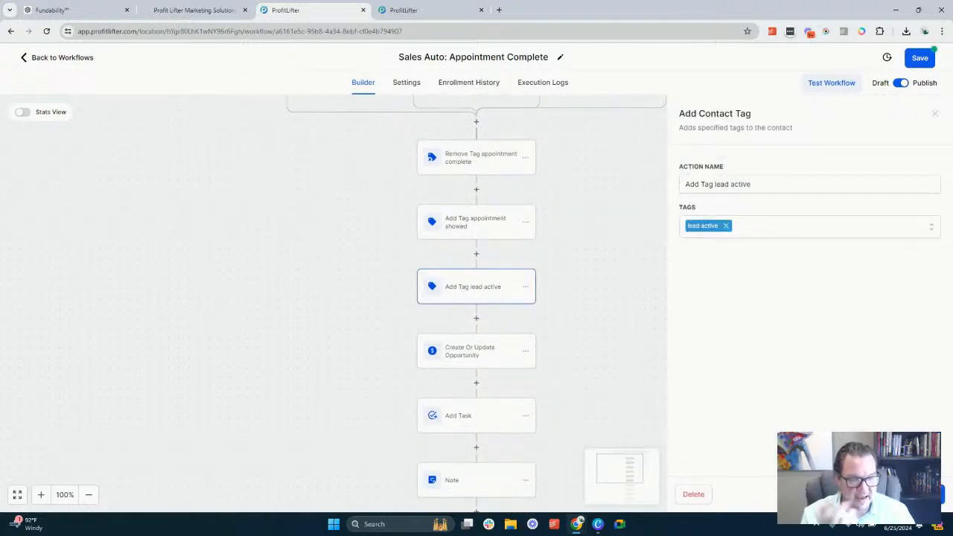
pyautogui.click(643, 364)
# Review the pipeline, stage, opportunity name, lead value and status settings of the Create Or Update Opportunity action
pyautogui.click(474, 362)
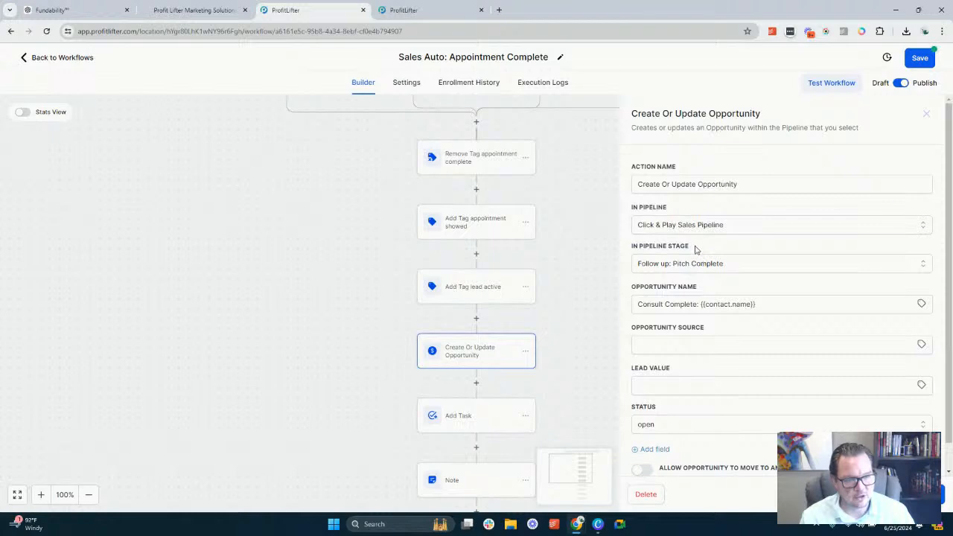
pyautogui.scroll(-1, 691, 257)
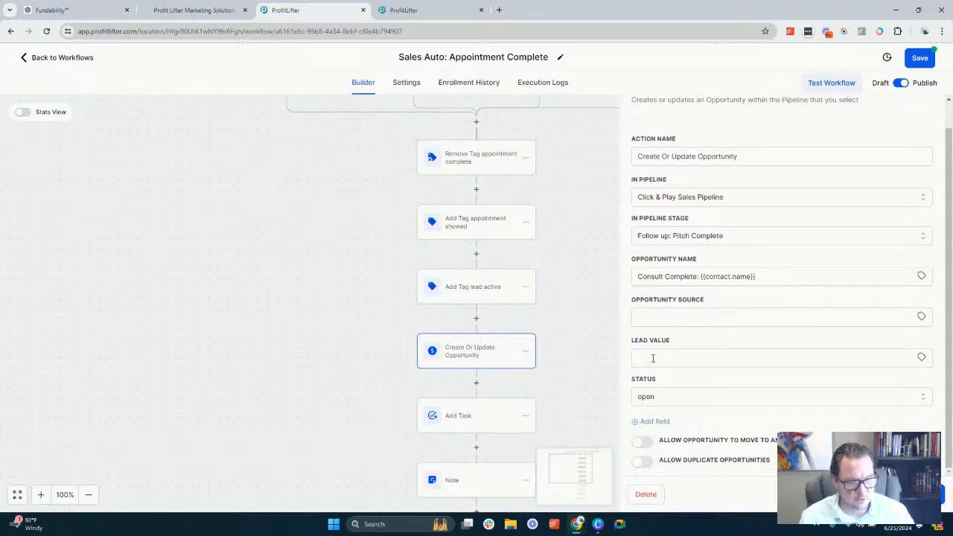
pyautogui.click(653, 358)
pyautogui.click(841, 494)
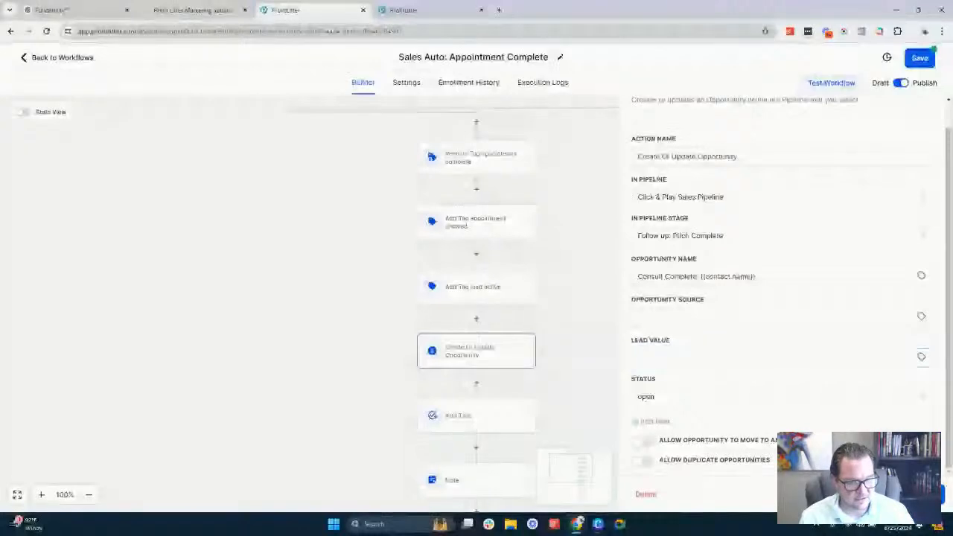
# Open the Add Task action and review the follow-up task's title and reminder description
pyautogui.scroll(-2, 546, 319)
pyautogui.click(462, 326)
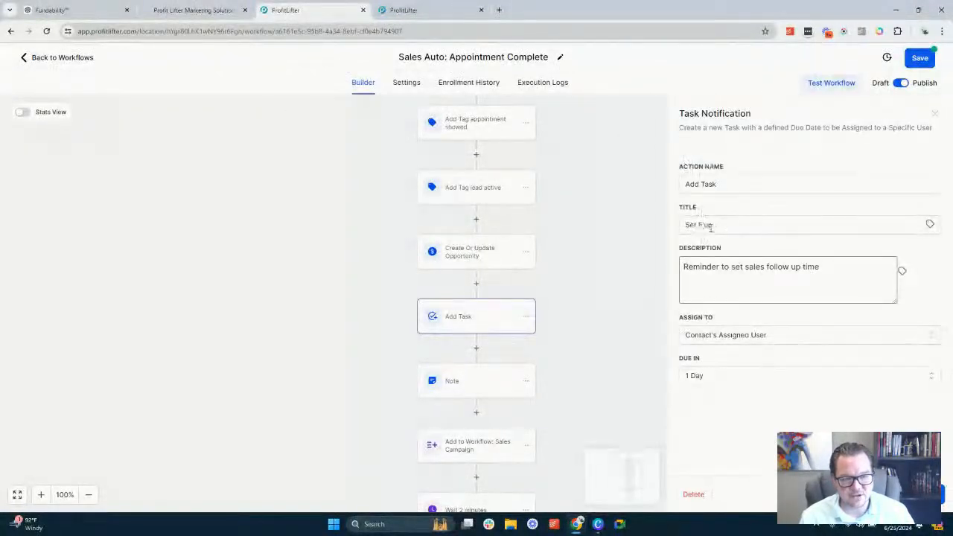
pyautogui.click(725, 224)
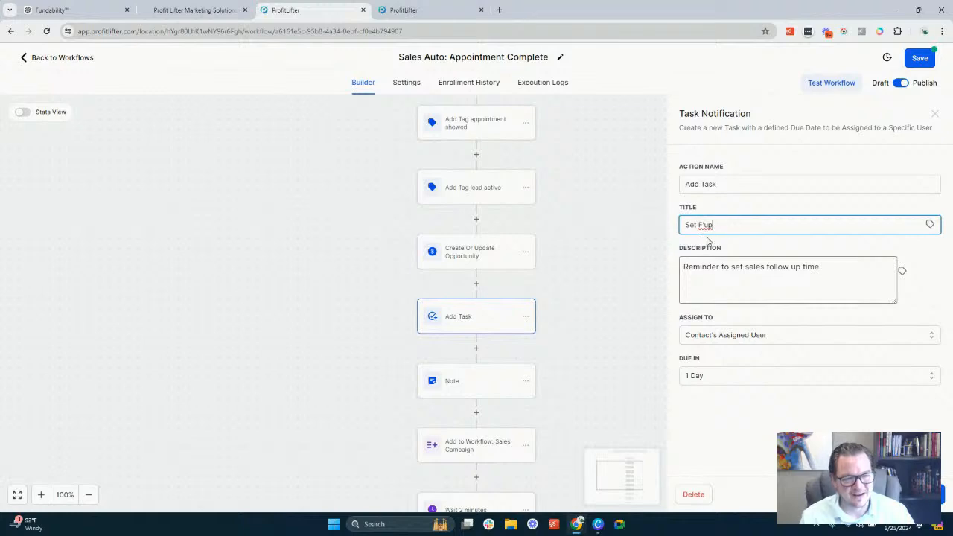
pyautogui.moveTo(683, 266); pyautogui.dragTo(819, 266)
pyautogui.click(806, 276)
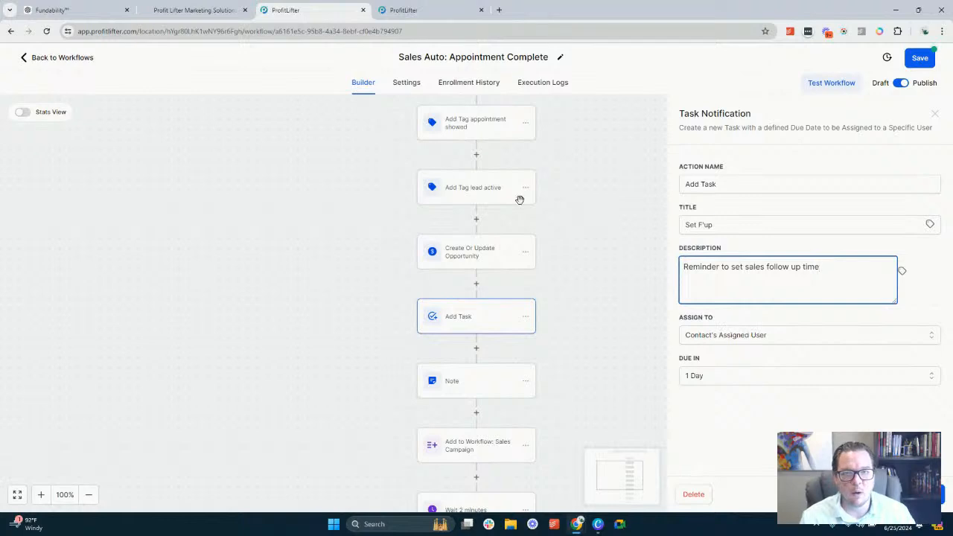
# Switch to the account's dashboard and find the Tasks widget where assigned follow-up tasks are listed
pyautogui.click(440, 7)
pyautogui.click(26, 143)
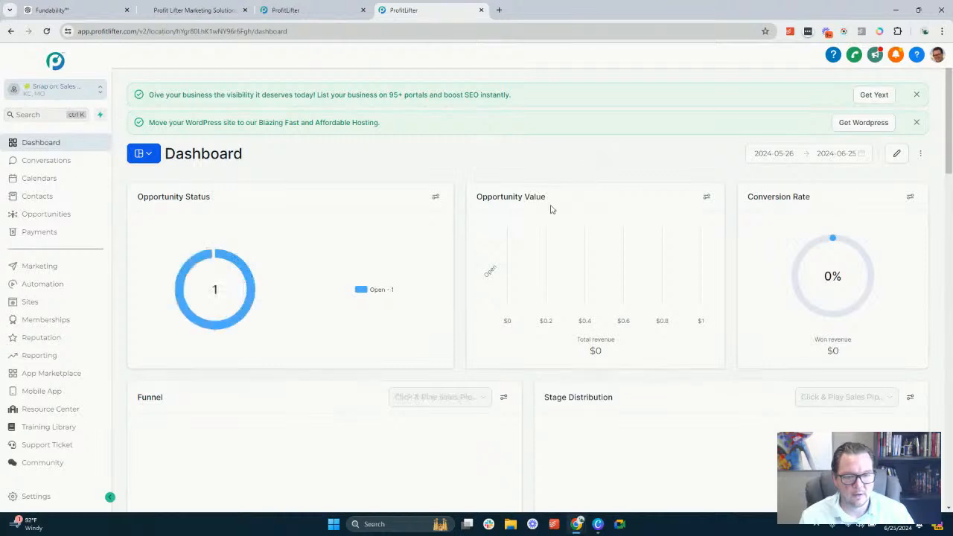
pyautogui.scroll(-5, 528, 253)
pyautogui.scroll(-3, 492, 246)
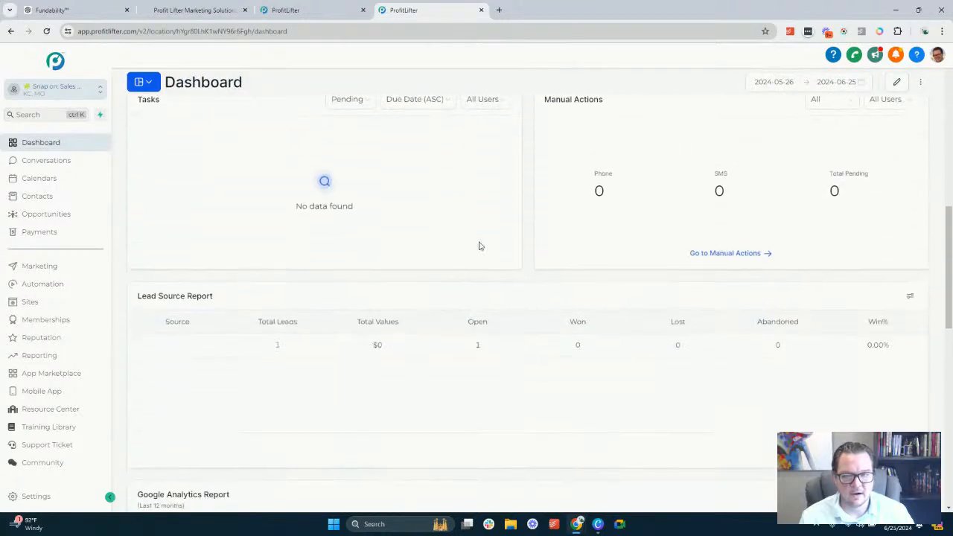
pyautogui.scroll(2, 335, 283)
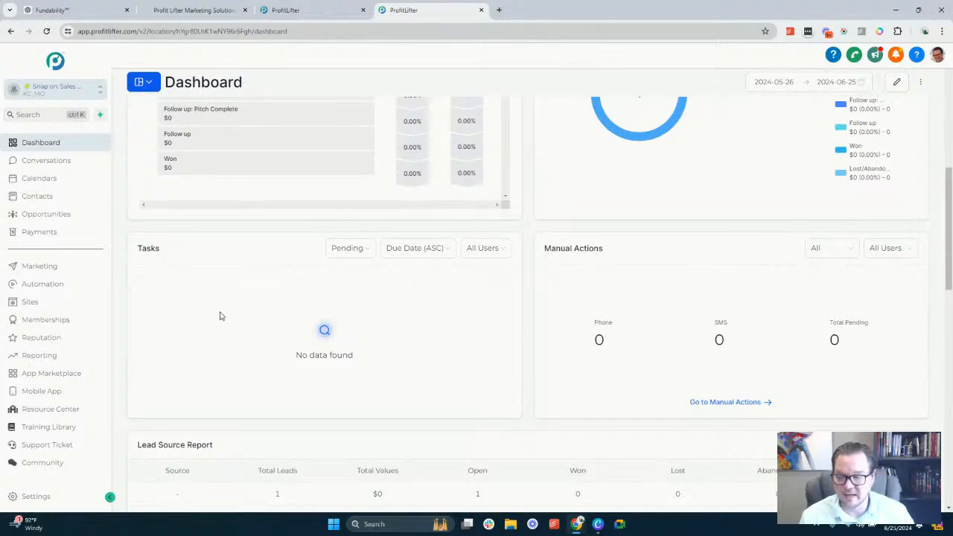
# Go back to the workflow's Add Task action and check who the follow-up task is assigned to
pyautogui.click(313, 11)
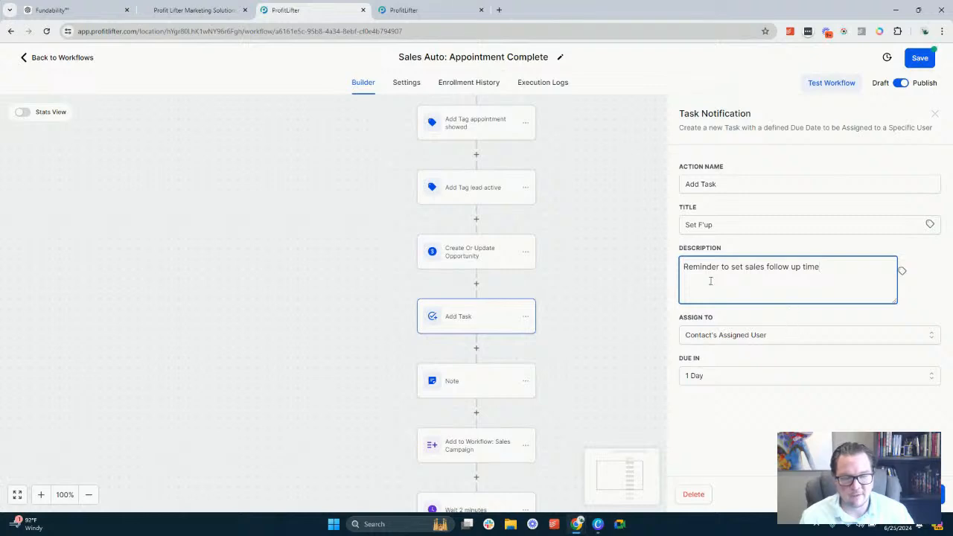
pyautogui.click(750, 336)
pyautogui.click(751, 337)
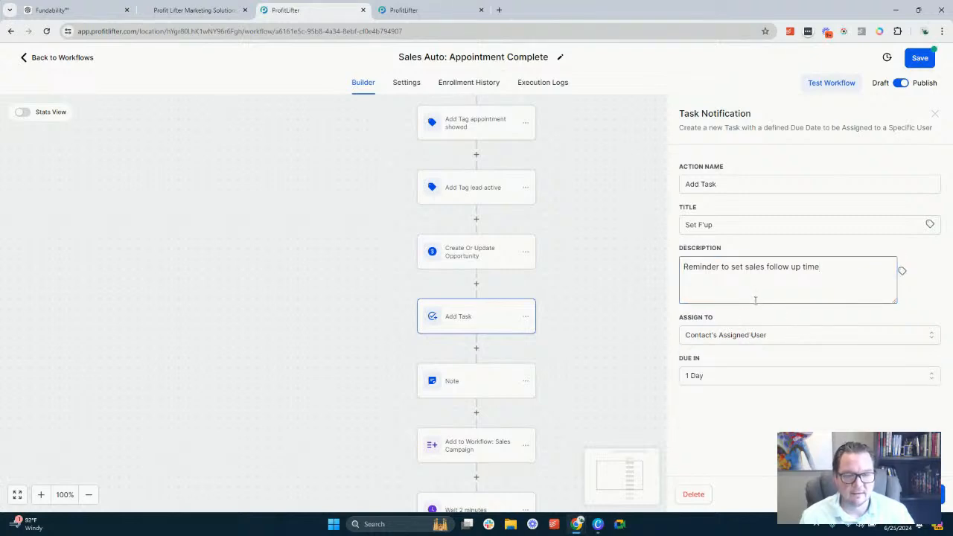
pyautogui.click(755, 300)
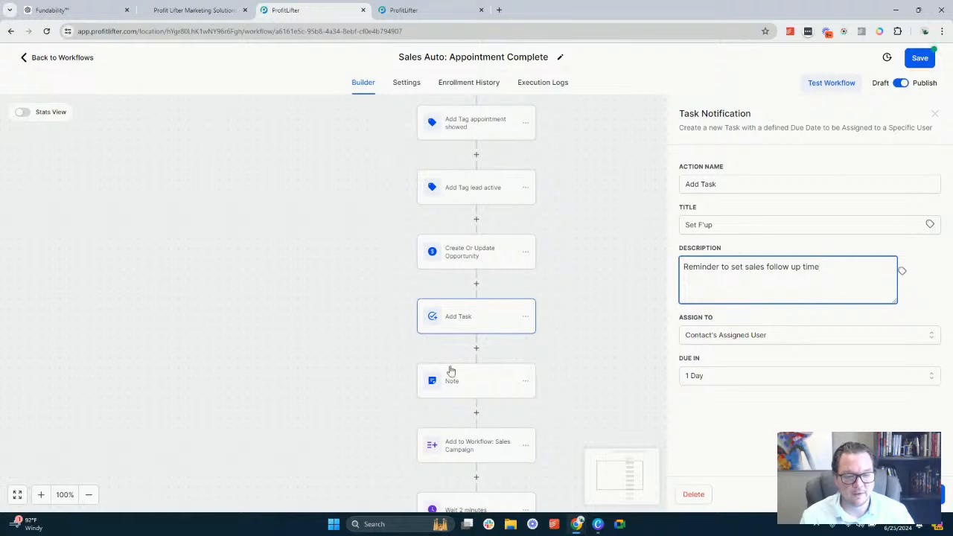
# Review the Note action's text and the target workflow of the Add to Workflow: Sales Campaign action
pyautogui.click(476, 391)
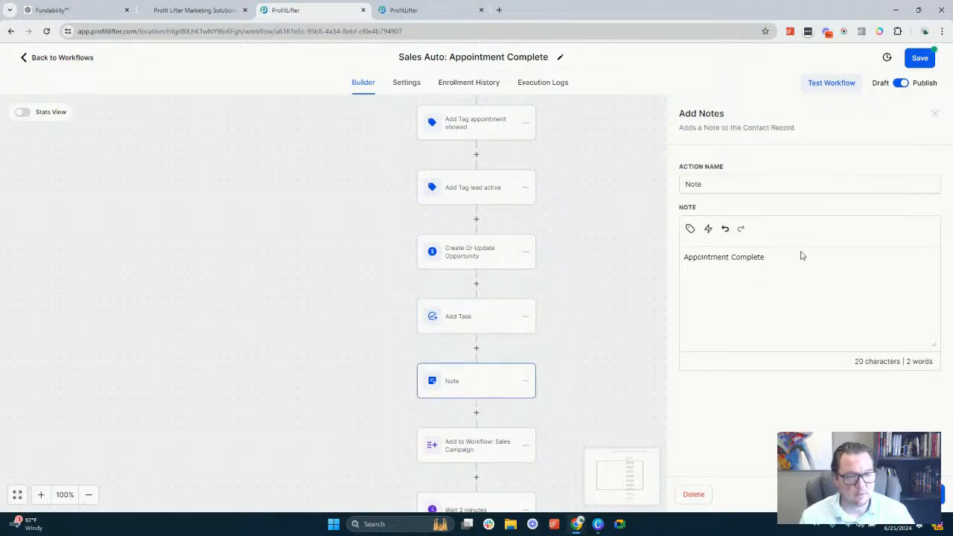
pyautogui.scroll(-3, 440, 333)
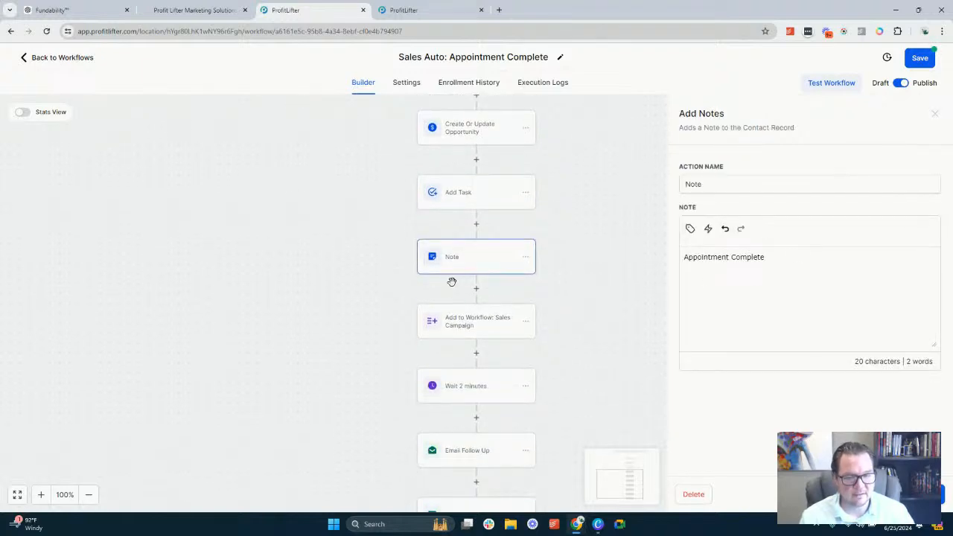
pyautogui.click(472, 325)
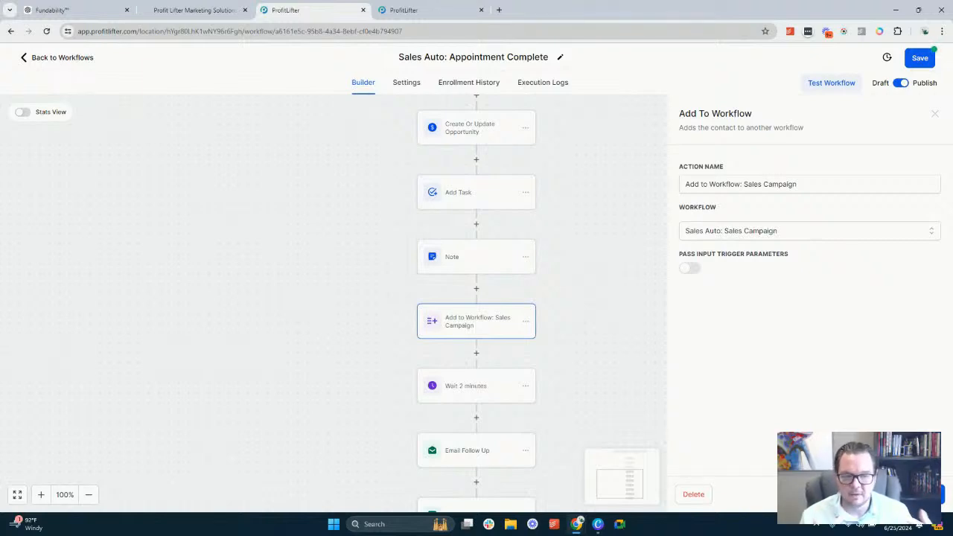
pyautogui.click(911, 494)
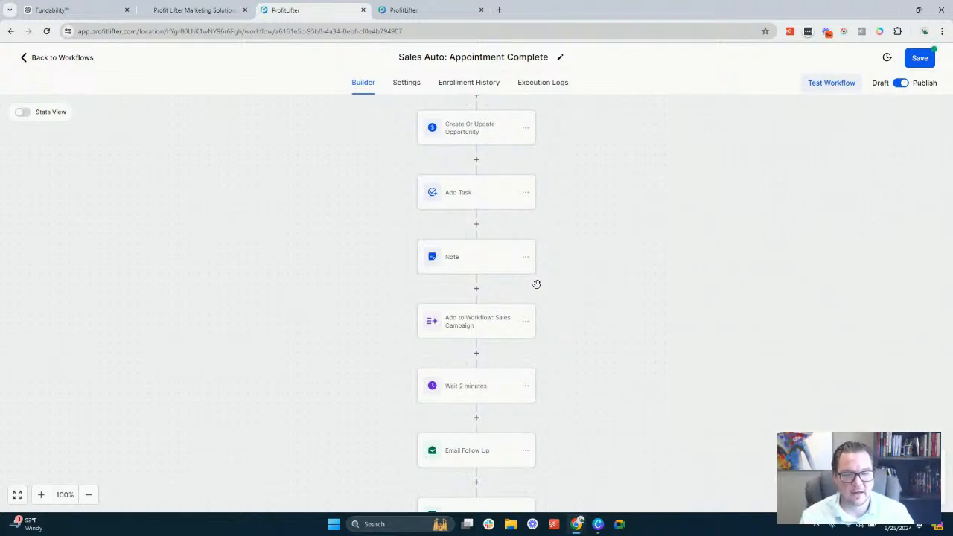
# Set the wait action before Email Follow Up to 1 minute, rename it "Wait 1 minutes", and save the action
pyautogui.scroll(-3, 536, 290)
pyautogui.scroll(5, 540, 289)
pyautogui.scroll(-2, 470, 330)
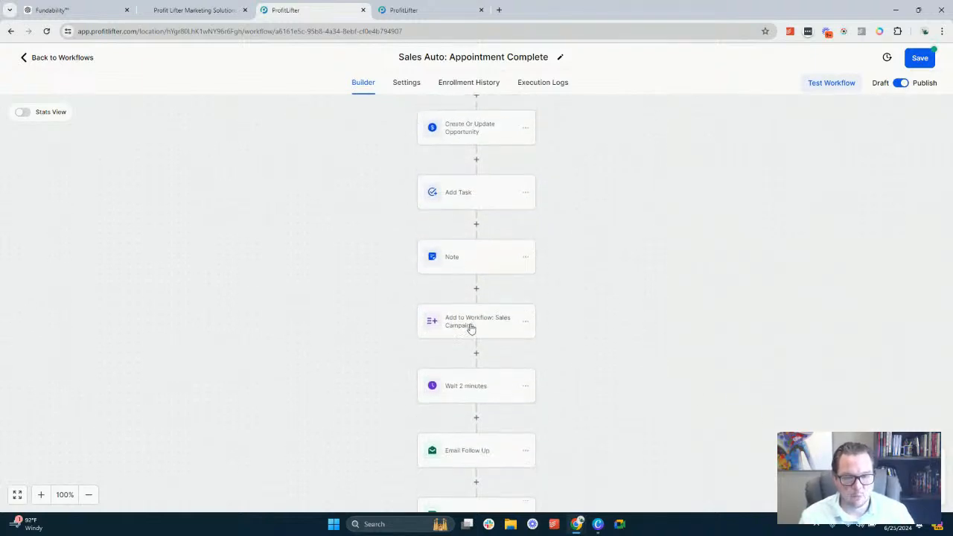
pyautogui.click(478, 350)
pyautogui.click(555, 270)
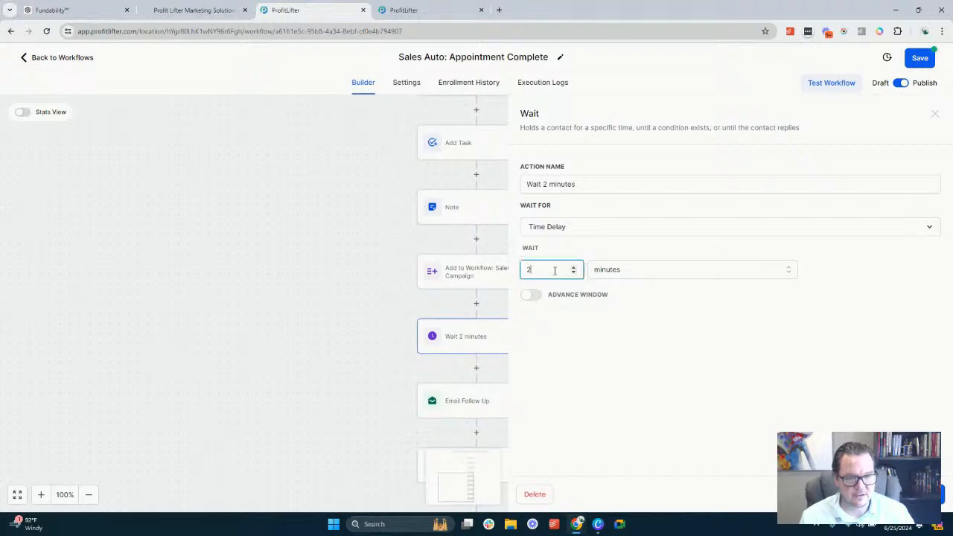
pyautogui.click(546, 184)
pyautogui.write('1')
pyautogui.press('Left')
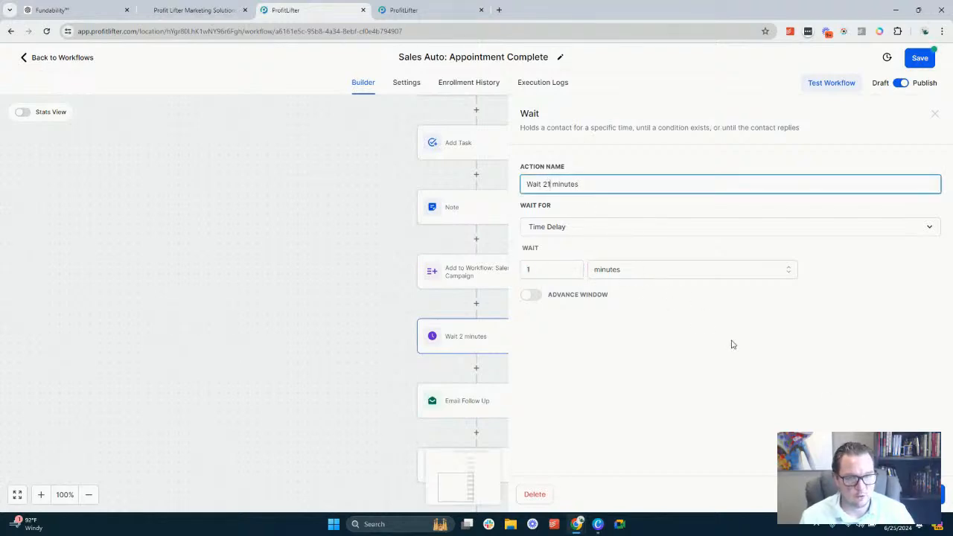
pyautogui.press('BackSpace')
pyautogui.click(914, 495)
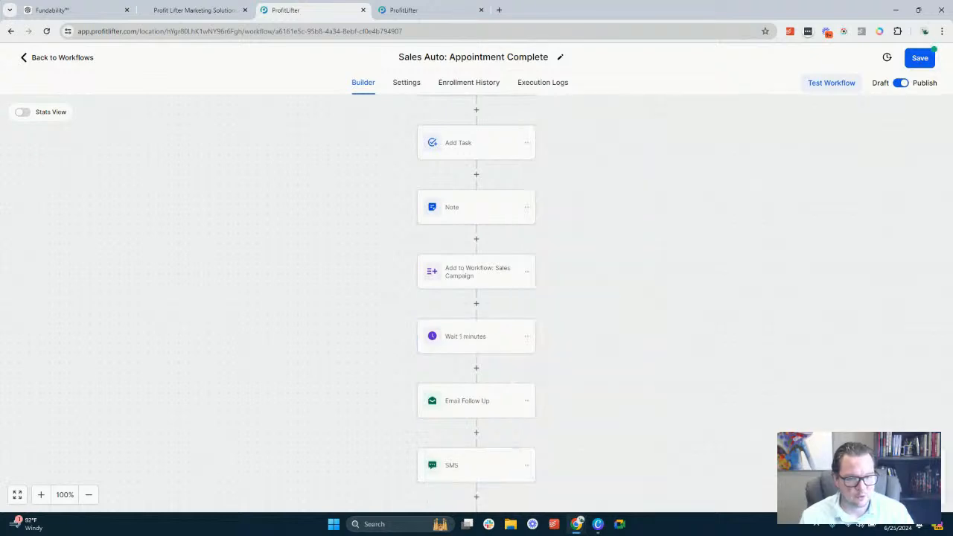
# Review the Email Follow Up action and inspect the body text of its Sales Auto: Post Pitch Email template
pyautogui.scroll(-1, 521, 324)
pyautogui.click(477, 325)
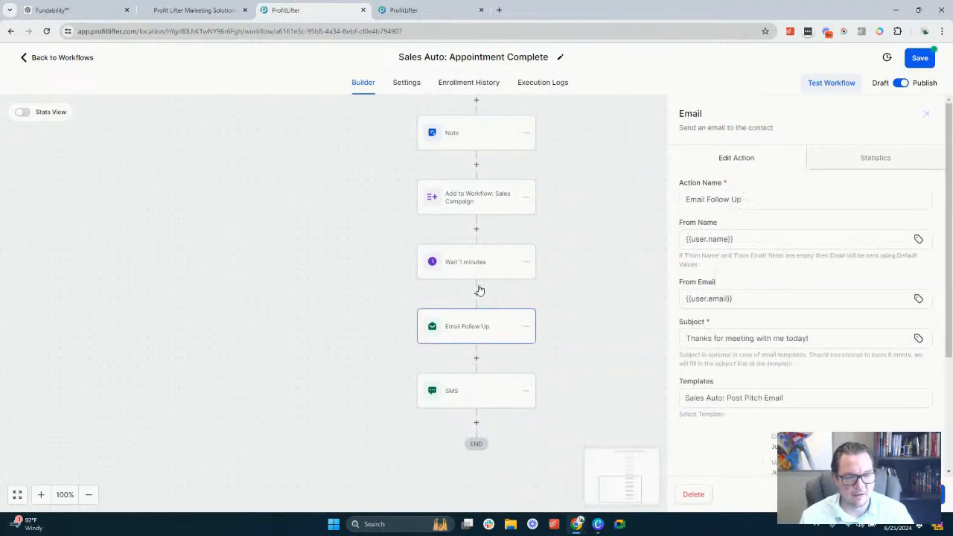
pyautogui.scroll(-1, 771, 263)
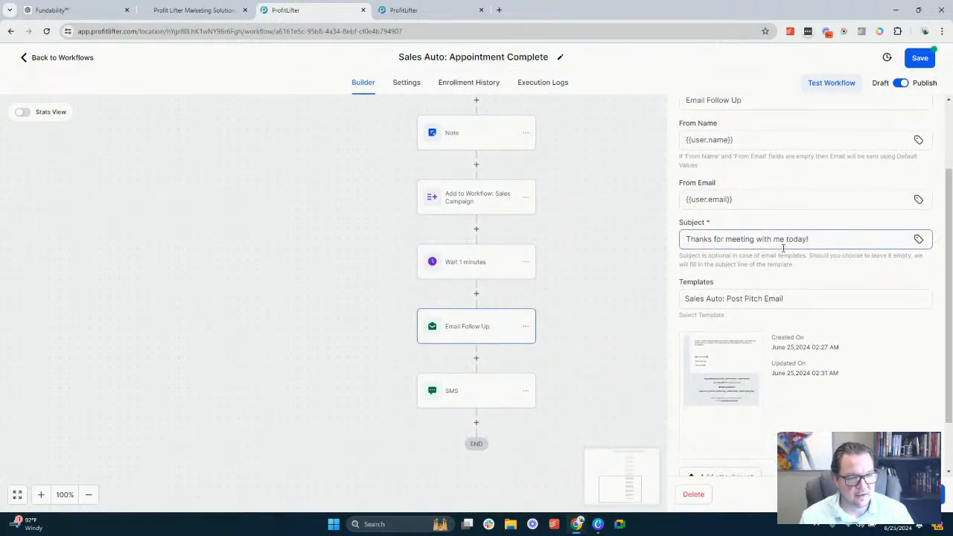
pyautogui.moveTo(731, 370)
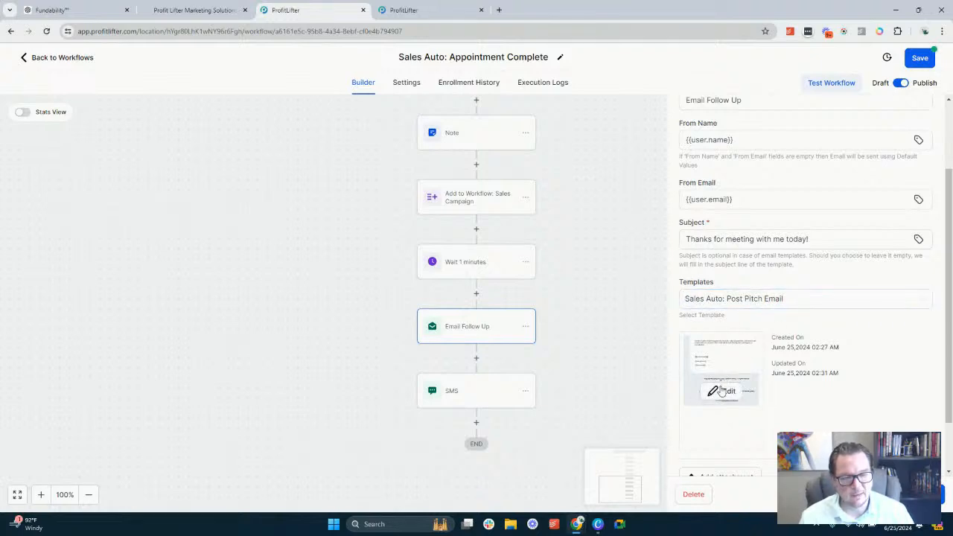
pyautogui.click(720, 391)
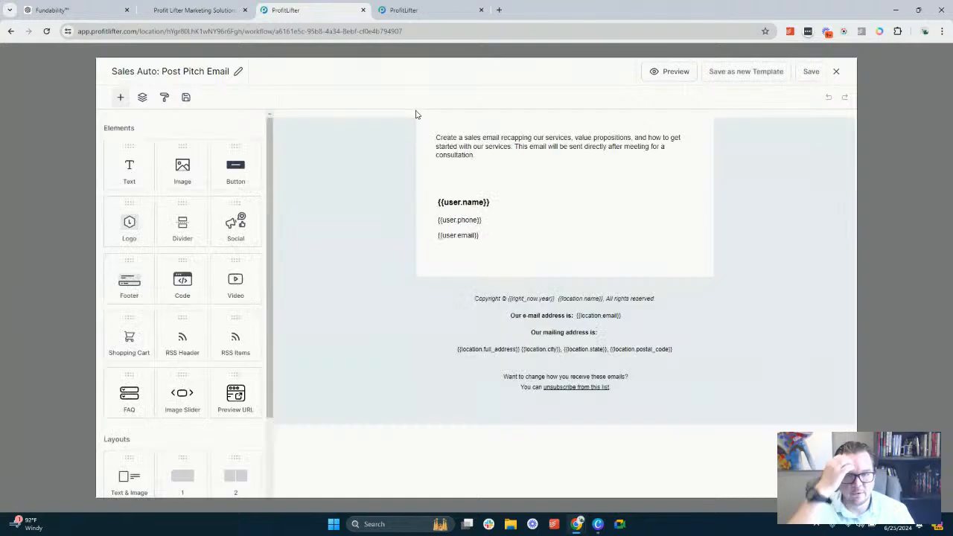
pyautogui.tripleClick(503, 152)
pyautogui.click(483, 147)
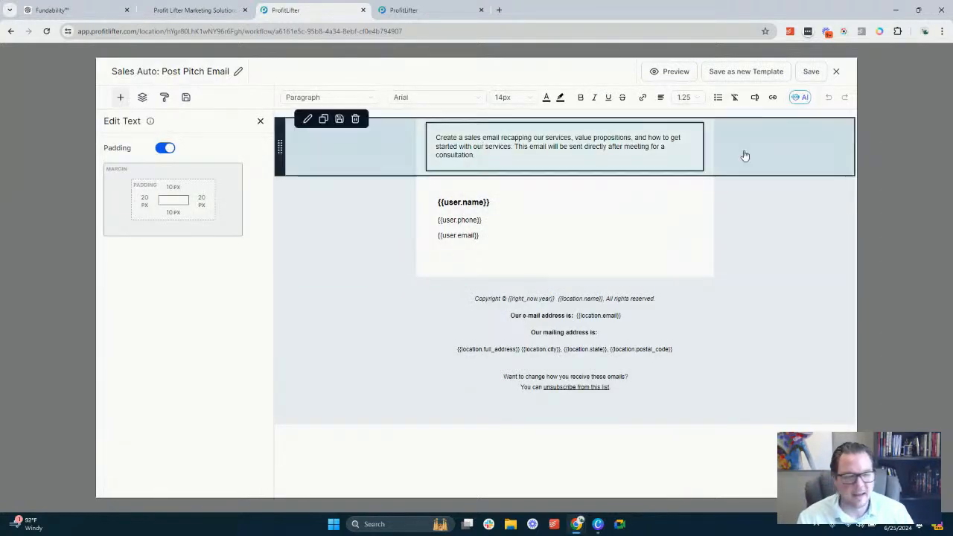
pyautogui.click(836, 72)
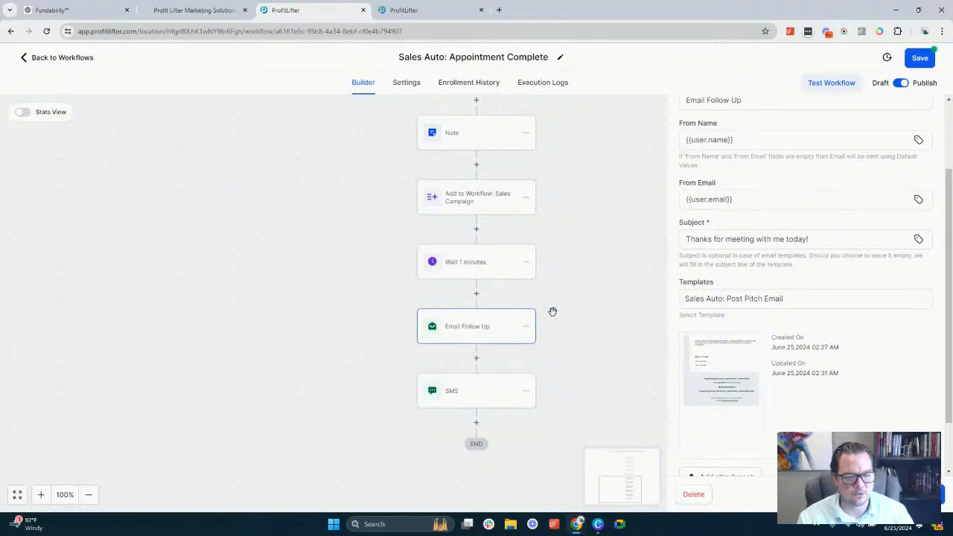
# Review the SMS action's message, including the greeting with the contact first name placeholder
pyautogui.click(501, 397)
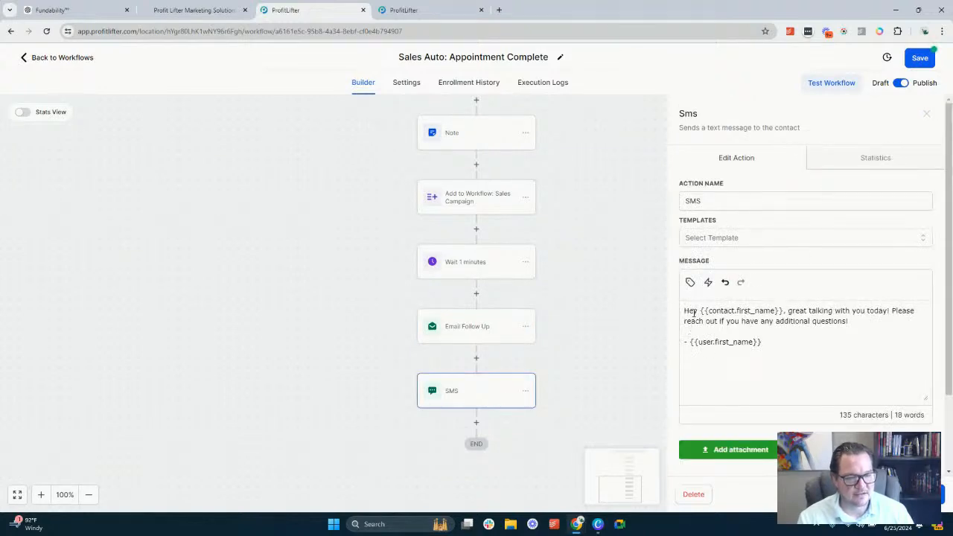
pyautogui.moveTo(685, 311); pyautogui.dragTo(775, 309)
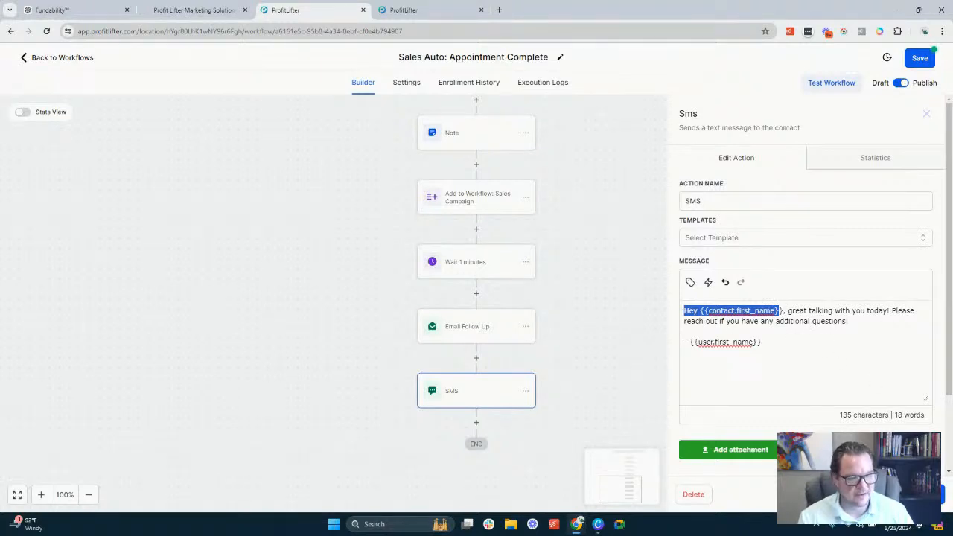
pyautogui.click(581, 321)
# Look over the workflow's triggers and show on the account's Opportunities board how the Test Dummy card can be moved
pyautogui.scroll(4, 531, 283)
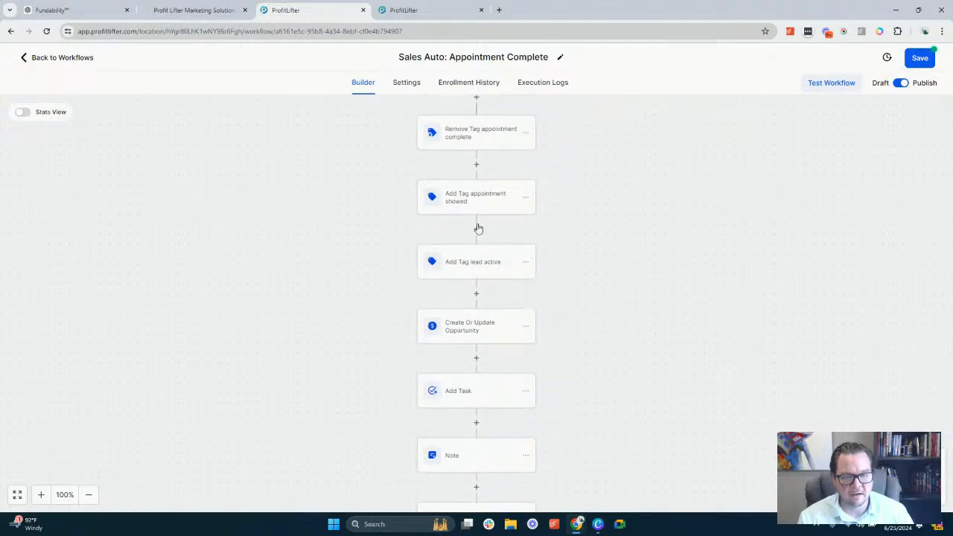
pyautogui.scroll(3, 480, 219)
pyautogui.scroll(-2, 464, 209)
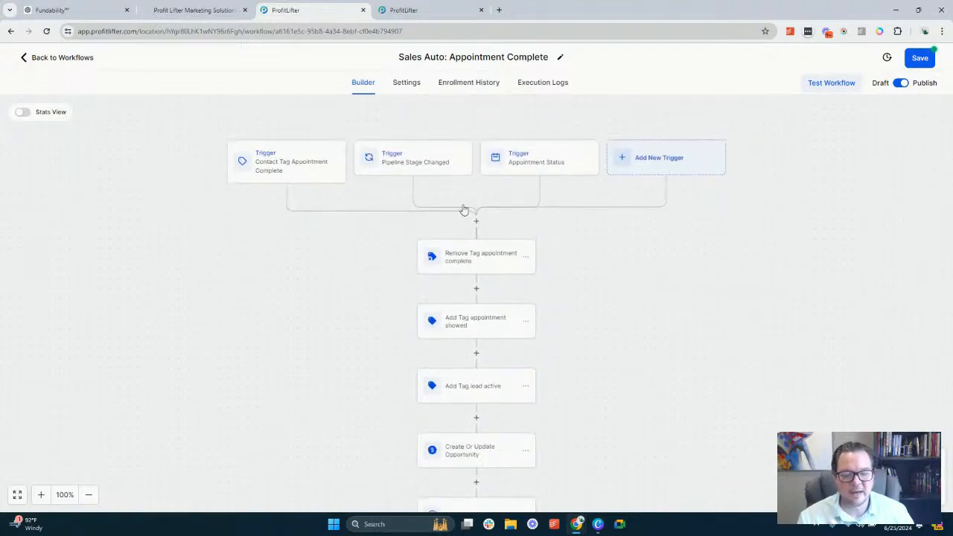
pyautogui.click(419, 10)
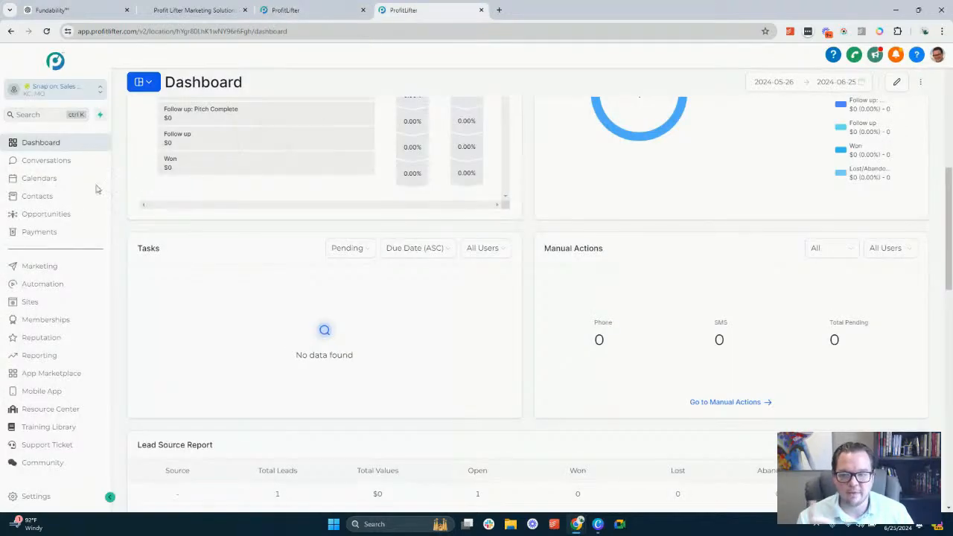
pyautogui.click(68, 215)
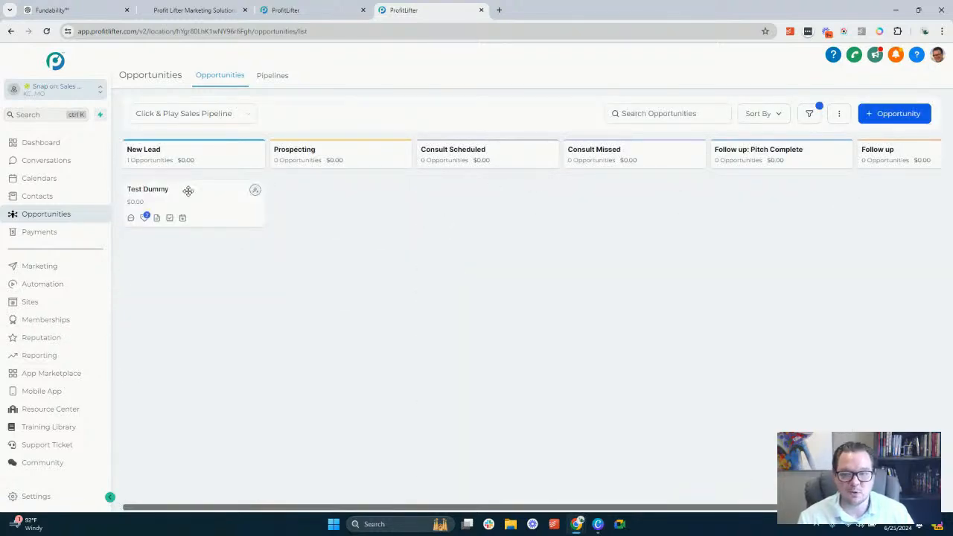
pyautogui.moveTo(189, 193); pyautogui.dragTo(168, 184)
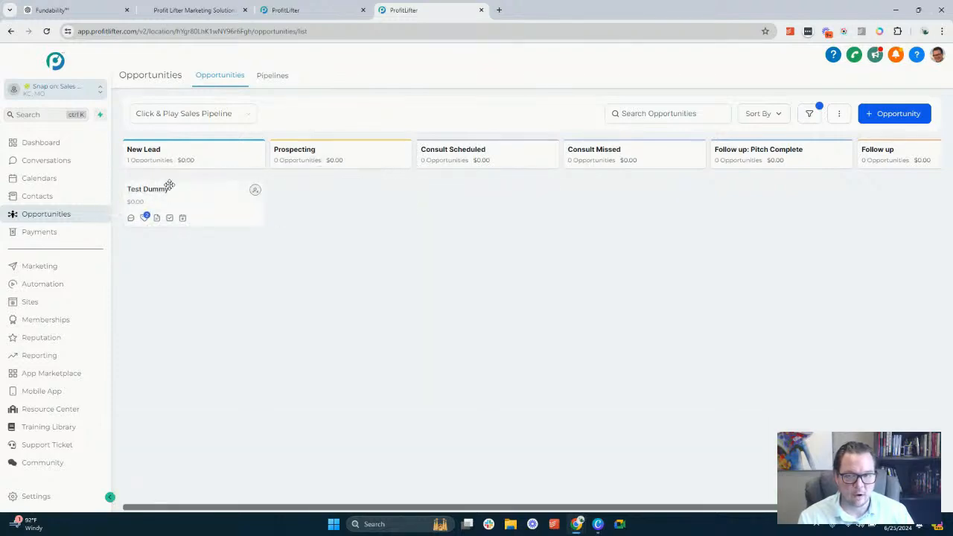
# Go back to the Sales Auto: Appointment Complete workflow, look through its action sequence, and save the workflow
pyautogui.click(301, 15)
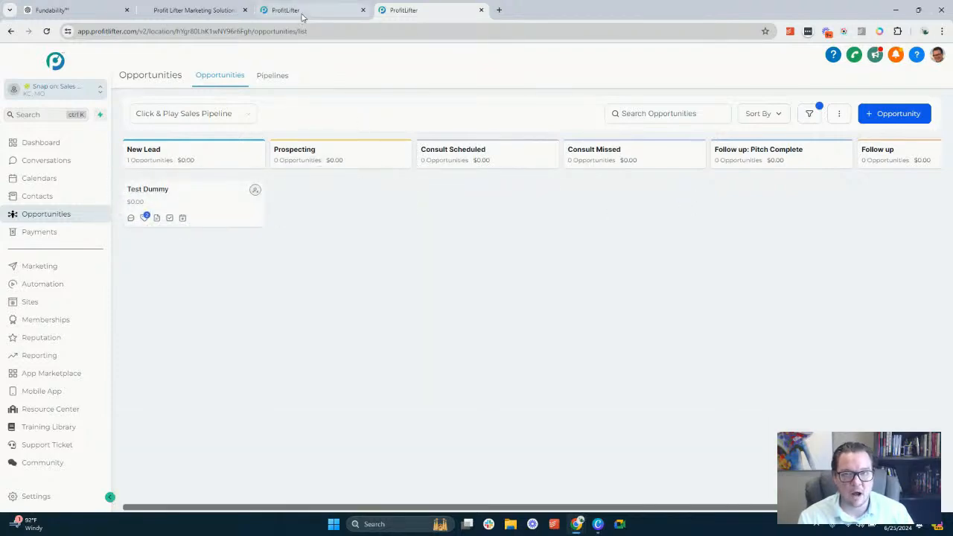
pyautogui.scroll(-4, 498, 295)
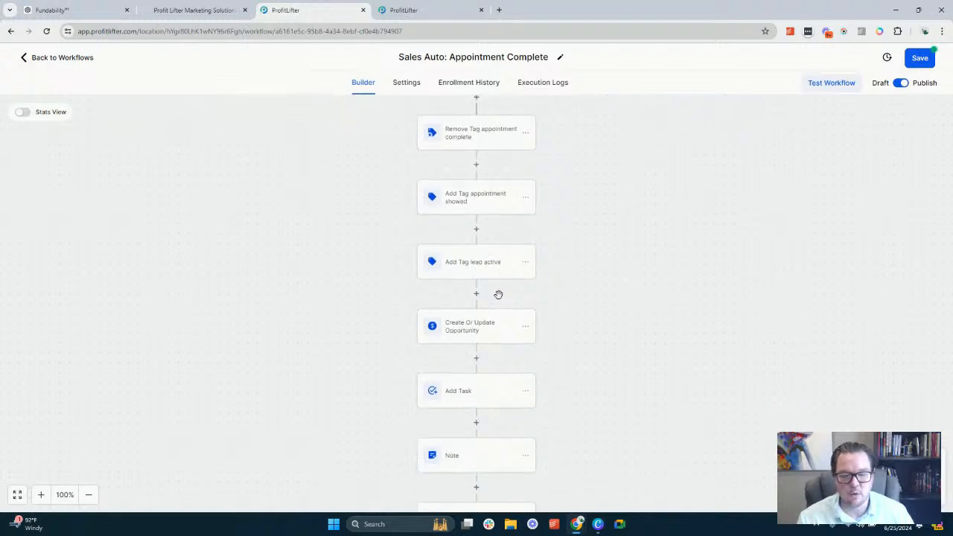
pyautogui.scroll(-1, 491, 298)
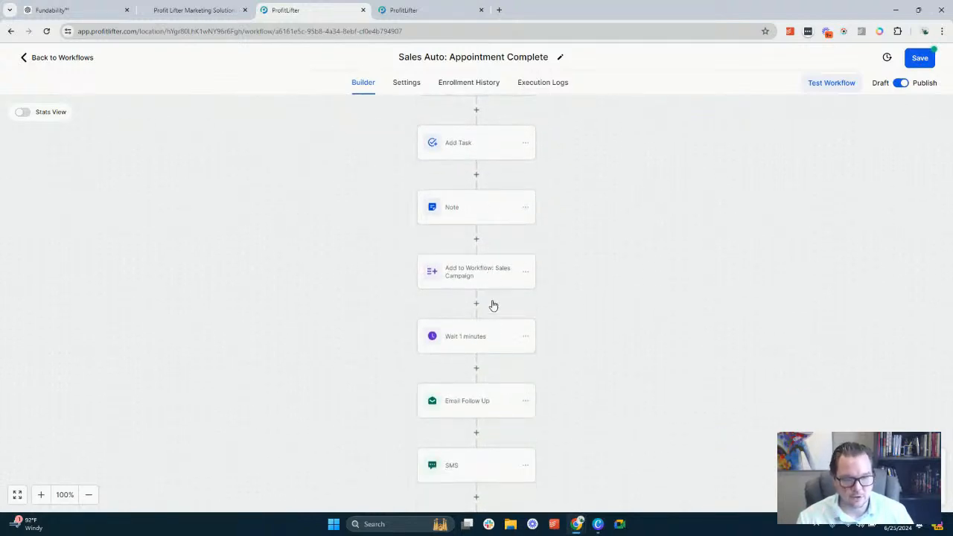
pyautogui.scroll(-1, 491, 301)
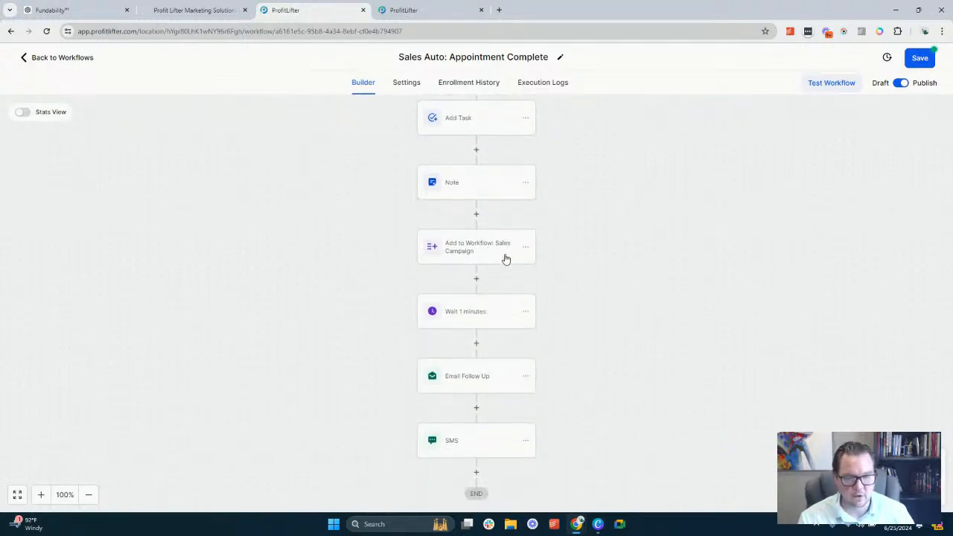
pyautogui.scroll(-3, 498, 298)
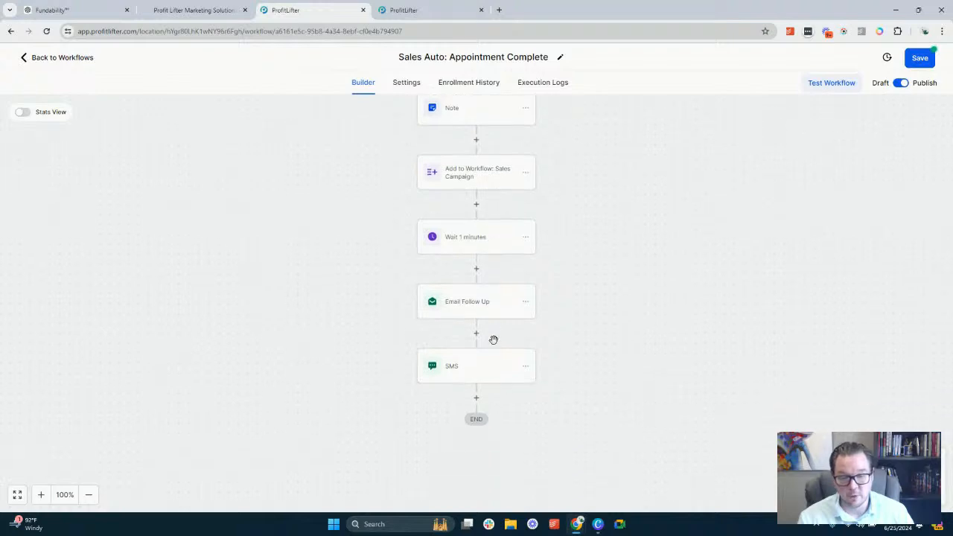
pyautogui.scroll(5, 486, 276)
pyautogui.scroll(2, 490, 263)
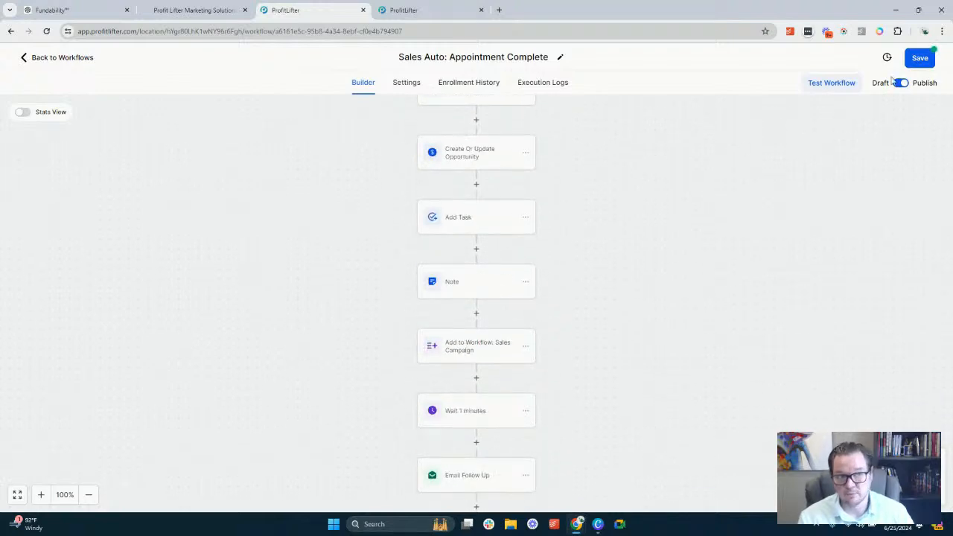
pyautogui.click(927, 63)
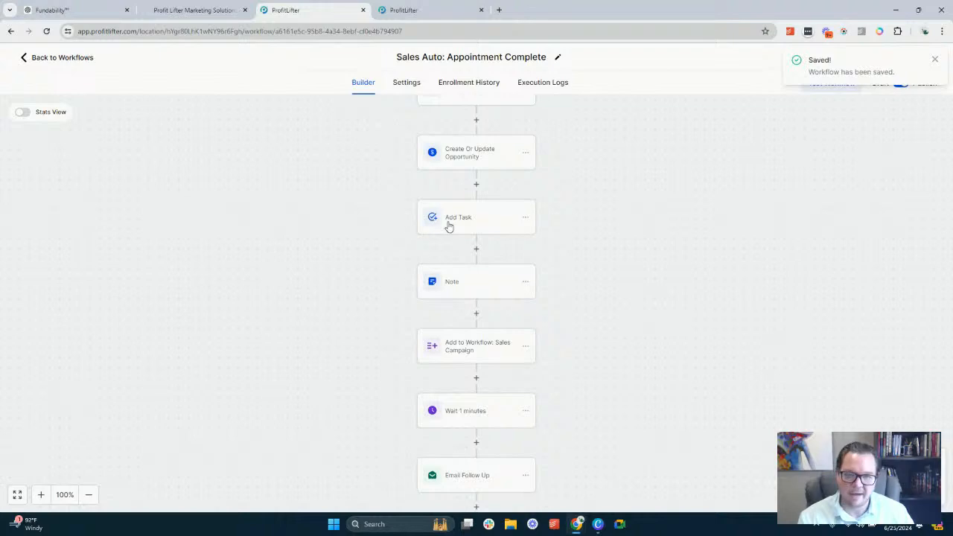
# Return to the workflow list and open the Sales Auto: Appointment Missed workflow
pyautogui.scroll(5, 449, 227)
pyautogui.click(66, 59)
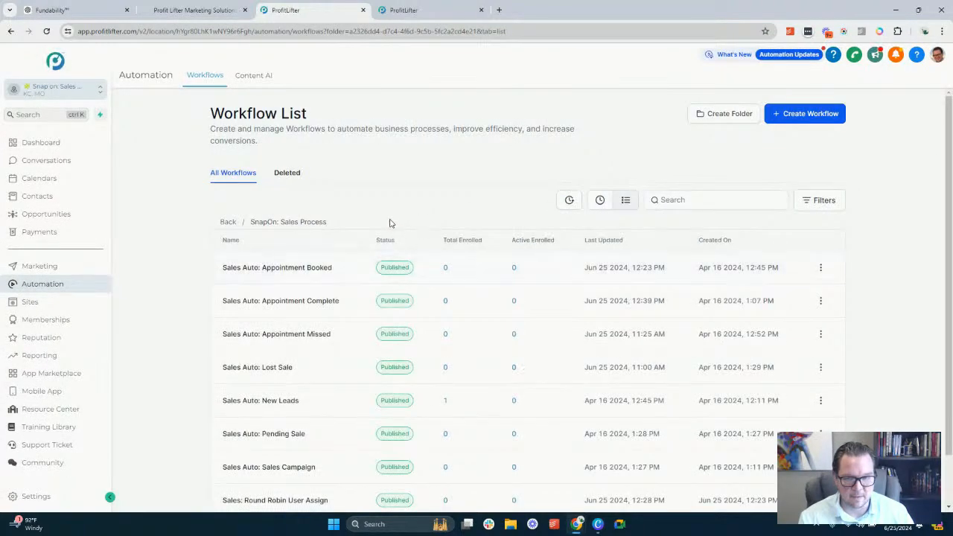
pyautogui.scroll(-2, 298, 219)
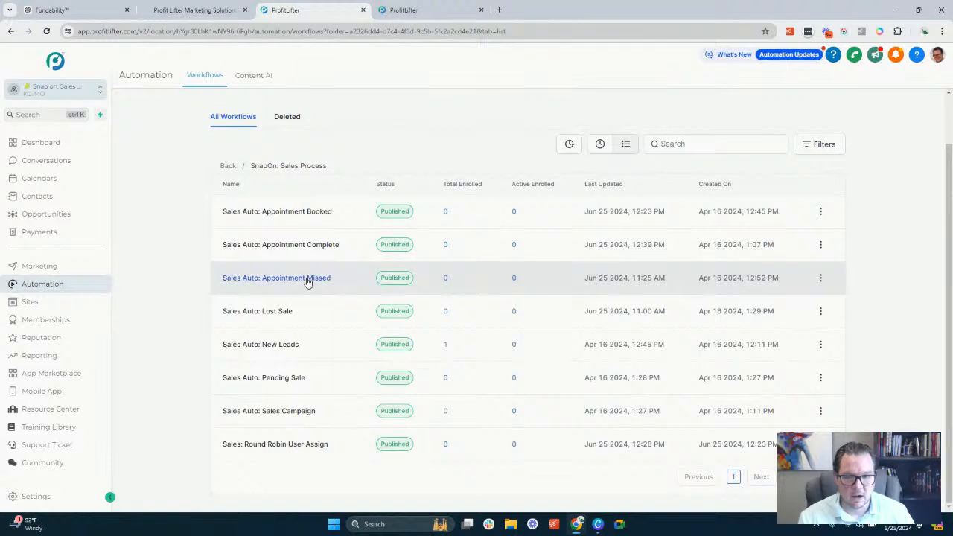
pyautogui.click(308, 279)
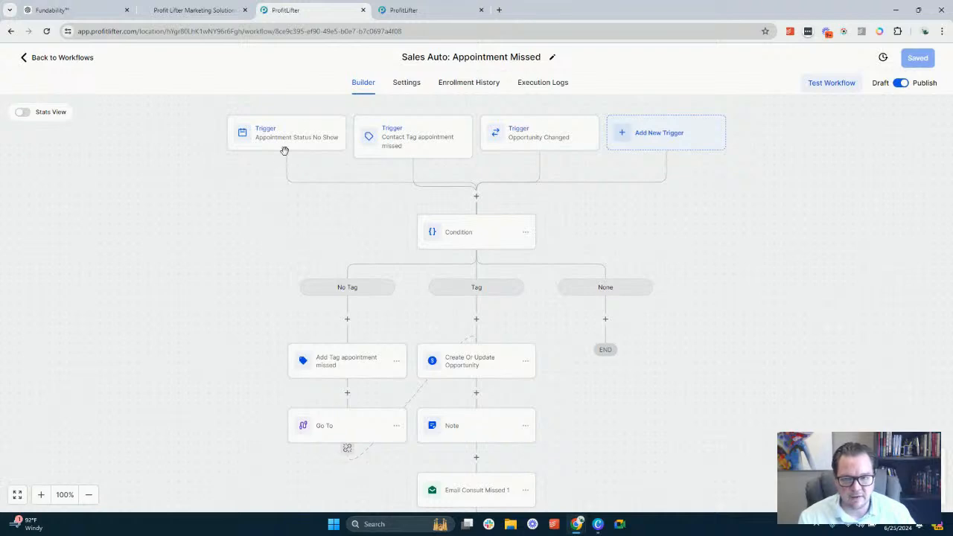
# Review the Appointment Status No Show trigger and find the appointment booking section in the Test Dummy opportunity
pyautogui.click(287, 142)
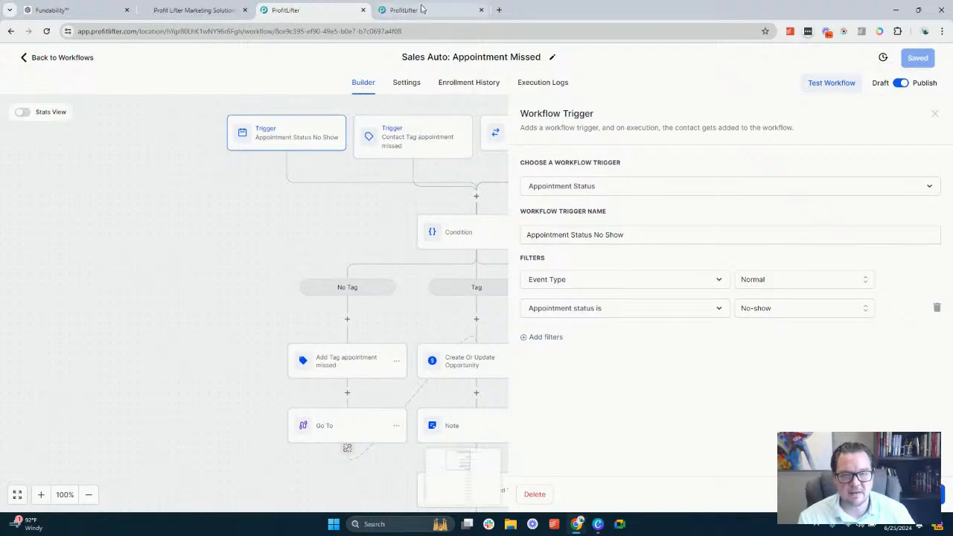
pyautogui.click(417, 10)
pyautogui.click(166, 200)
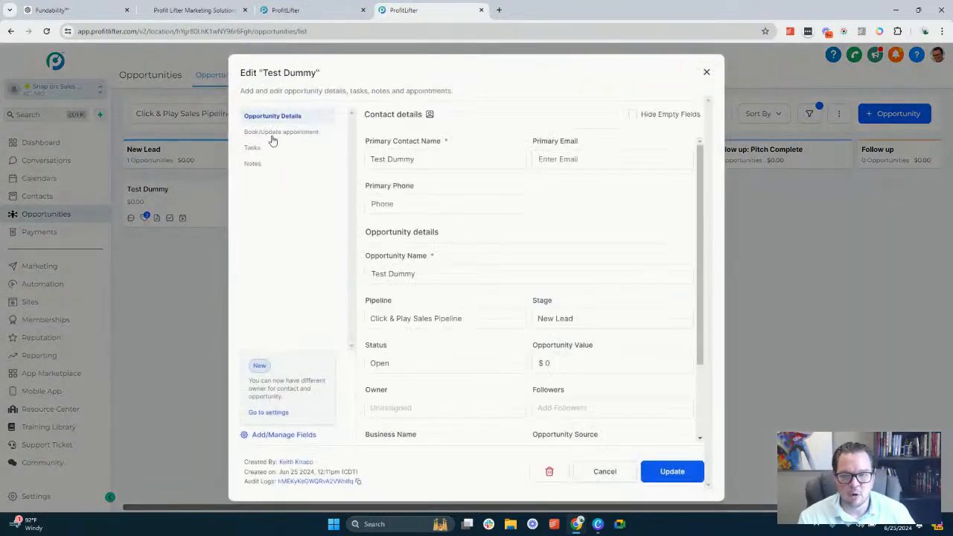
pyautogui.click(282, 132)
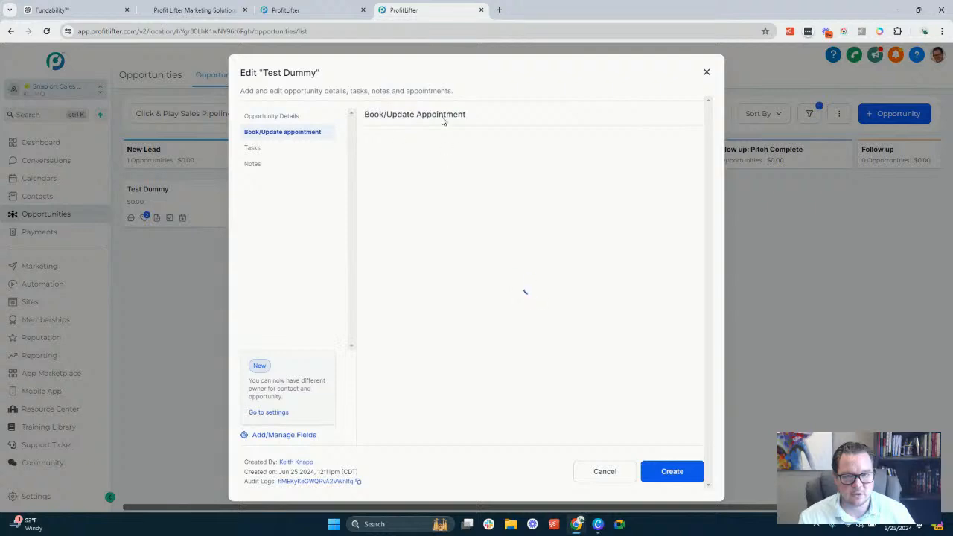
# Select No-show as the No Show trigger's appointment status, and save both this trigger and the Contact Tag appointment missed trigger
pyautogui.click(283, 8)
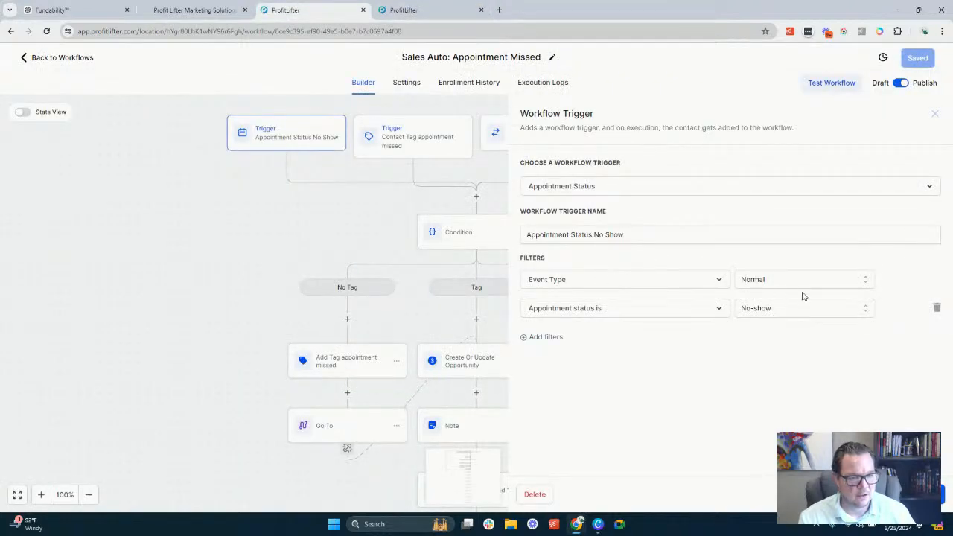
pyautogui.click(752, 312)
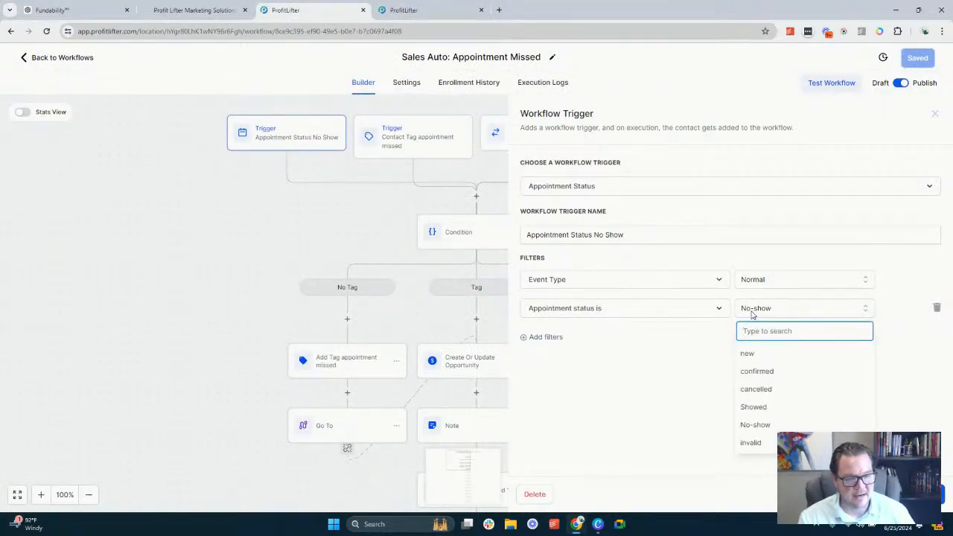
pyautogui.click(767, 424)
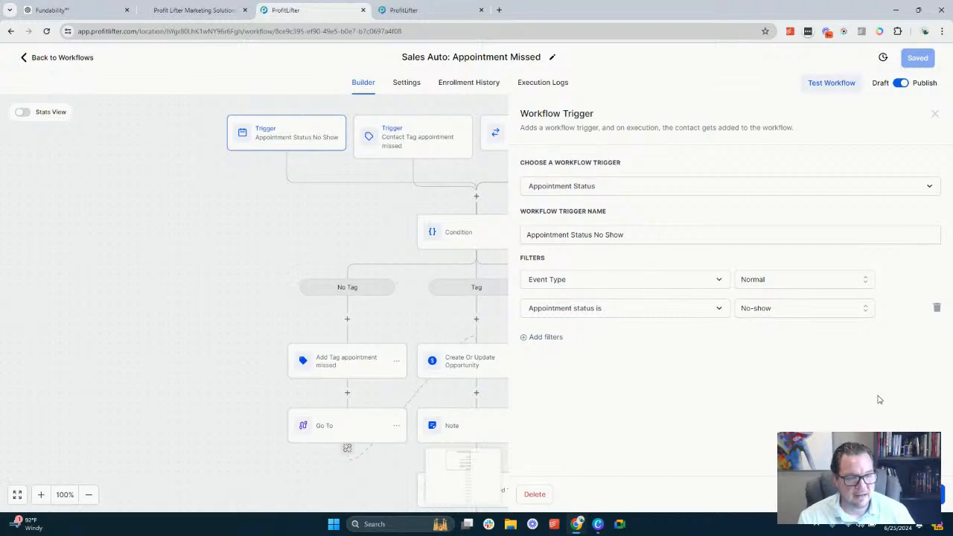
pyautogui.click(912, 495)
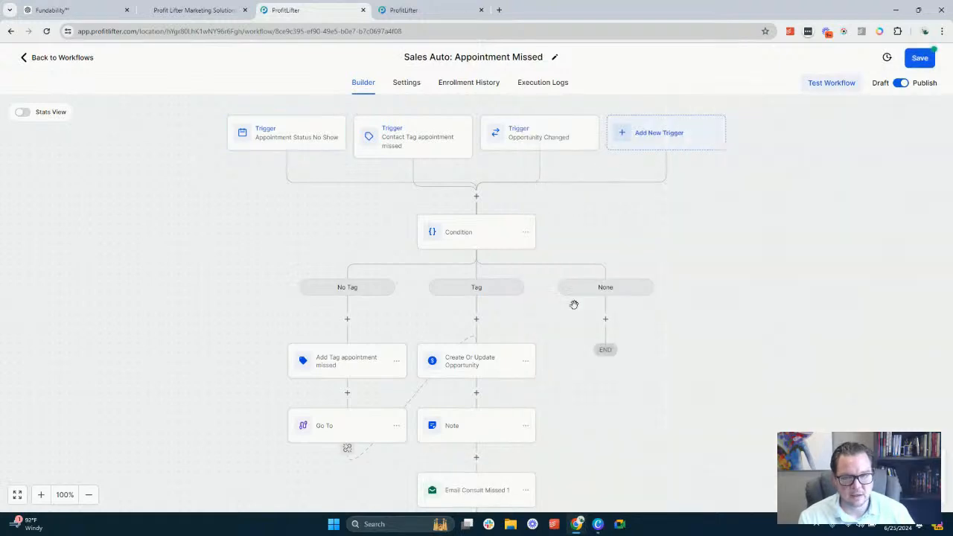
pyautogui.click(429, 146)
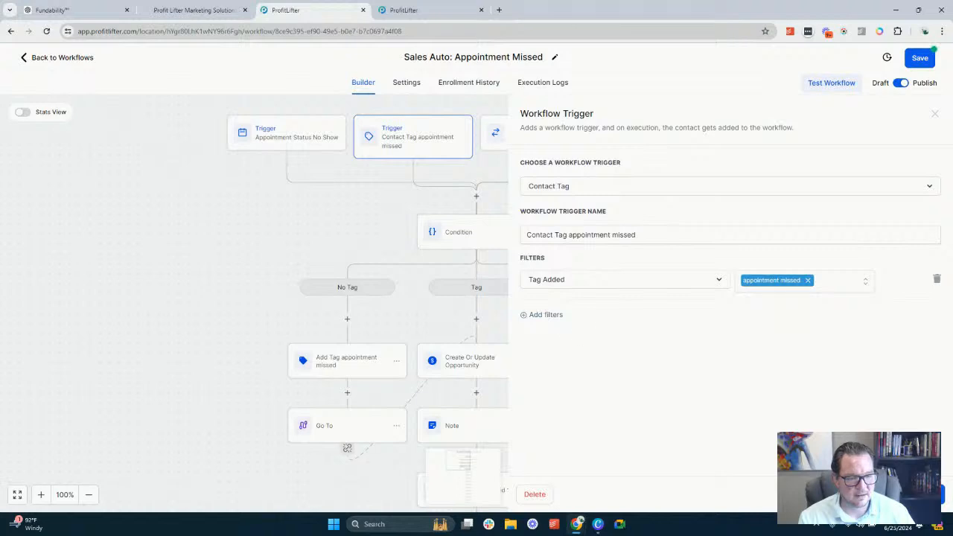
pyautogui.click(909, 494)
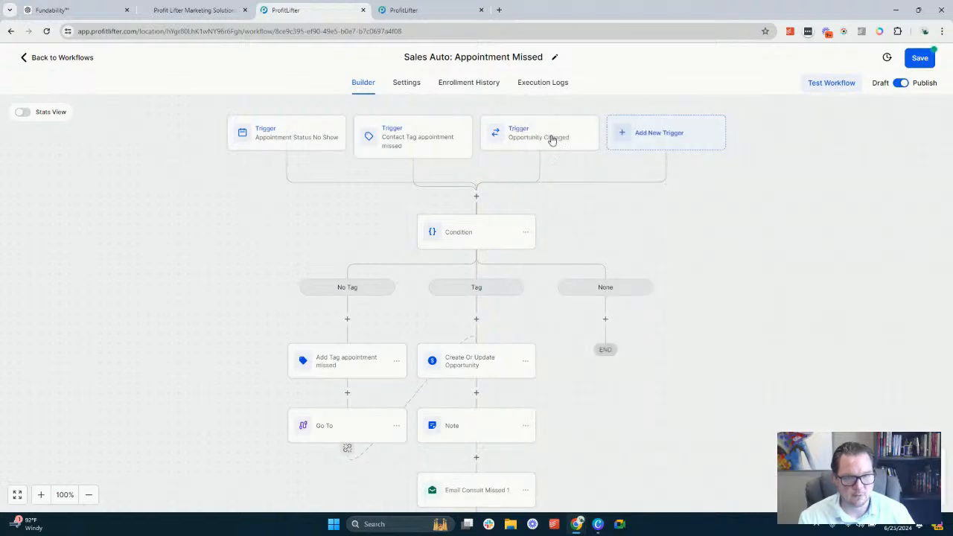
# Review the Opportunity Changed trigger's filters and show on the pipeline board how the Test Dummy card can be moved to Consult Missed
pyautogui.click(552, 140)
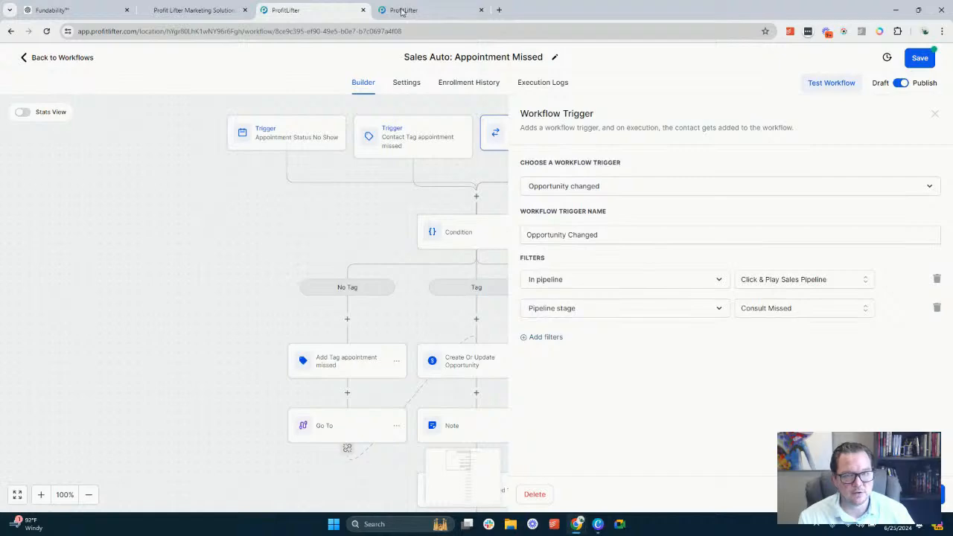
pyautogui.click(405, 10)
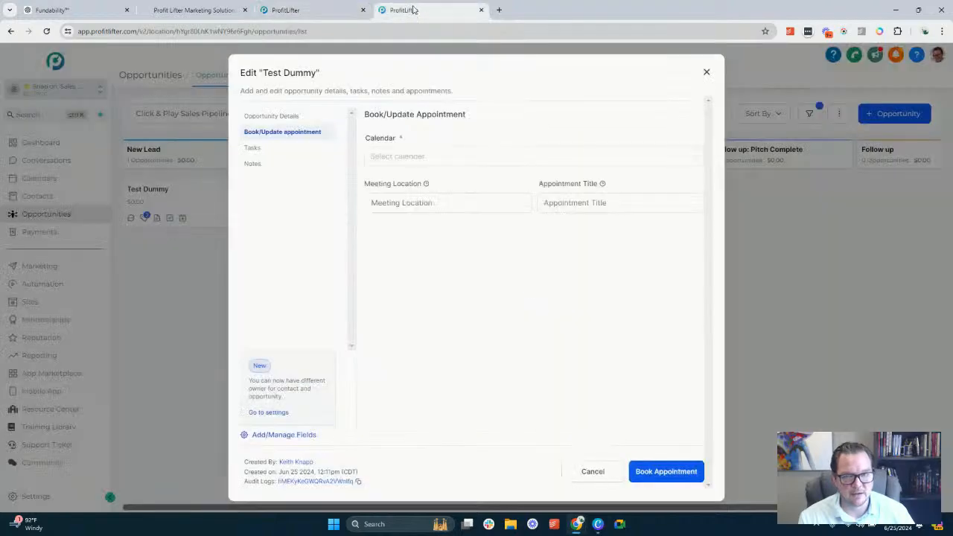
pyautogui.click(706, 74)
pyautogui.moveTo(142, 204); pyautogui.dragTo(170, 194)
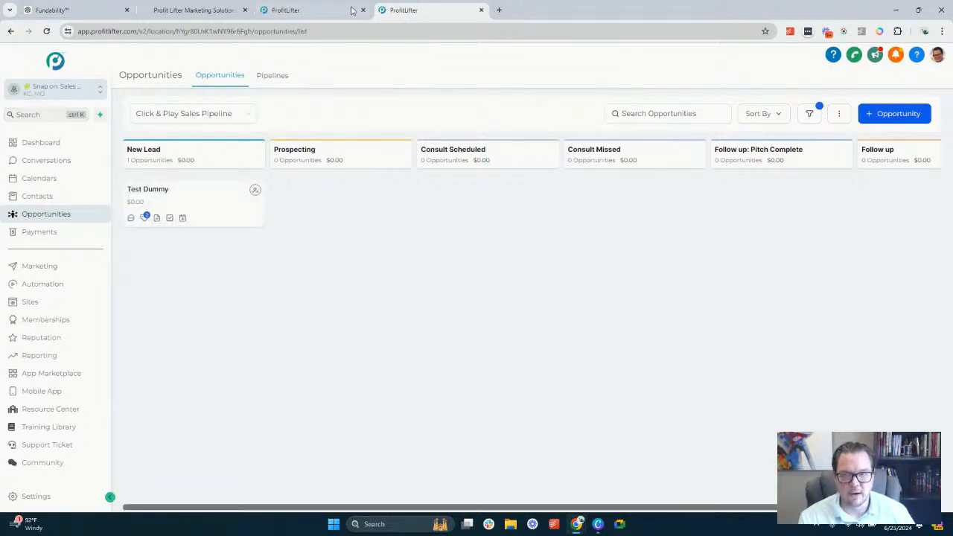
# Return to the Appointment Missed workflow and close the Opportunity Changed trigger
pyautogui.click(328, 9)
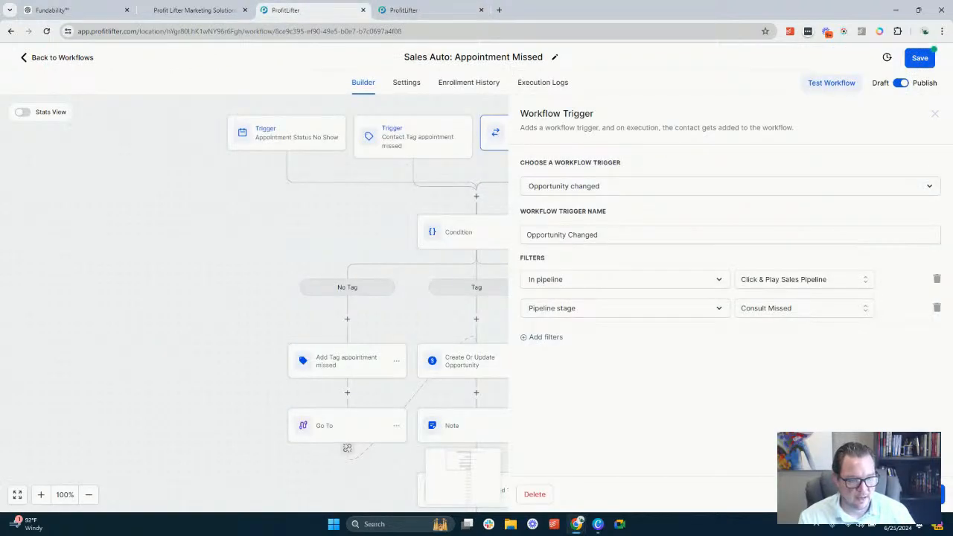
pyautogui.click(858, 495)
# Move the Add Tag appointment missed action from the No Tag branch to the start of the Tag branch
pyautogui.scroll(-1, 396, 259)
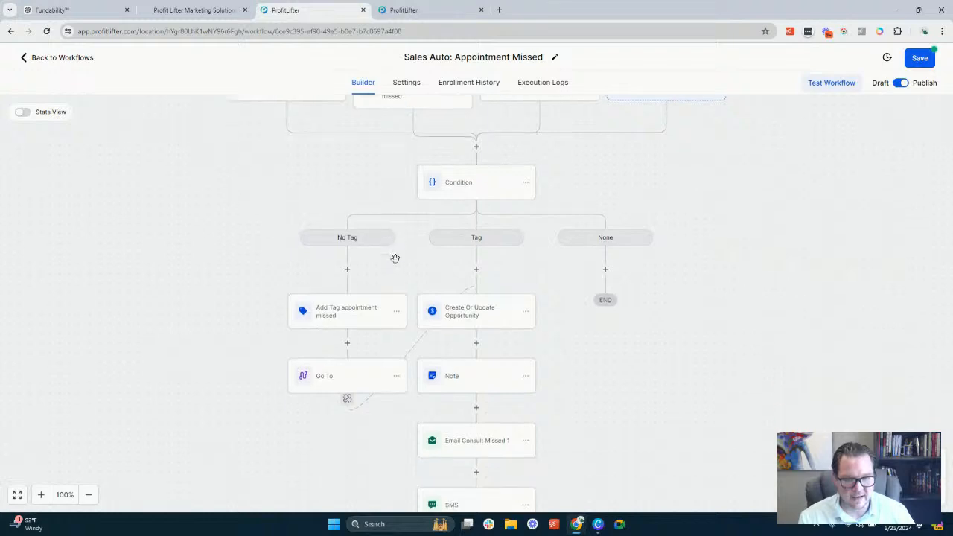
pyautogui.scroll(-1, 396, 258)
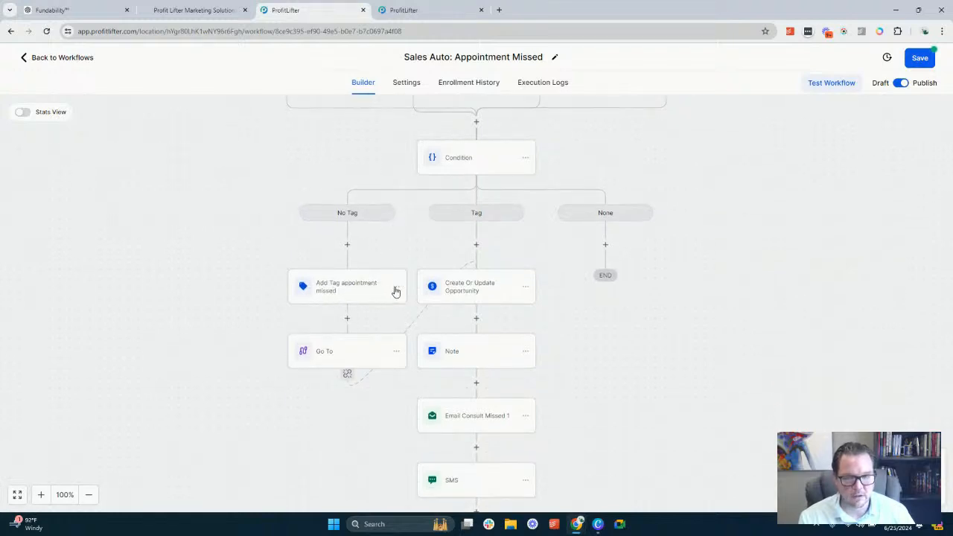
pyautogui.click(397, 288)
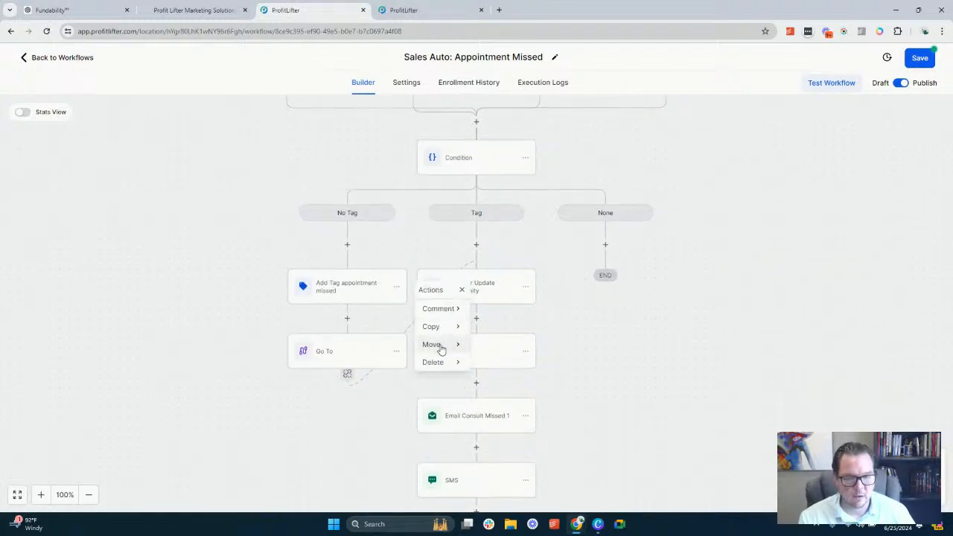
pyautogui.moveTo(442, 345)
pyautogui.click(515, 307)
pyautogui.click(480, 248)
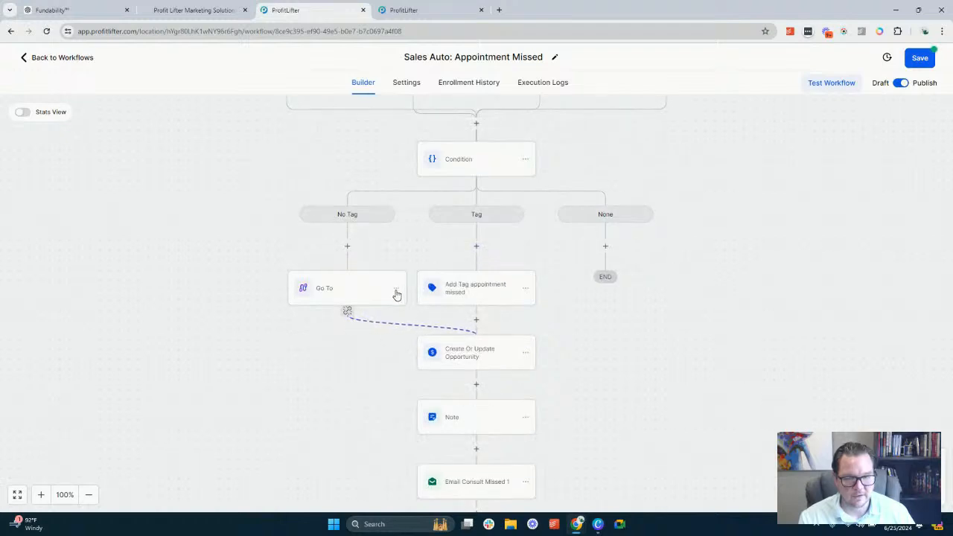
# Delete the Go To action from the No Tag branch
pyautogui.click(397, 290)
pyautogui.moveTo(451, 329)
pyautogui.click(513, 312)
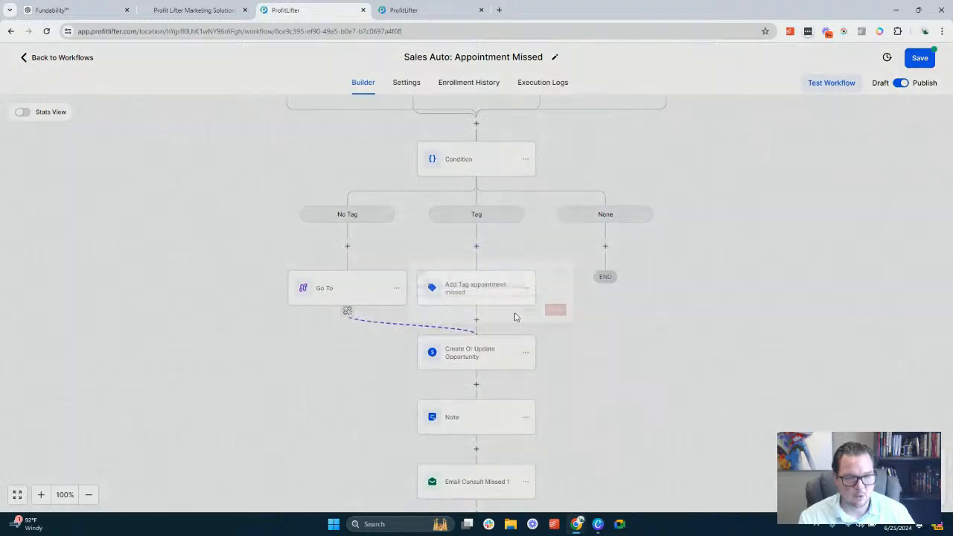
pyautogui.click(572, 309)
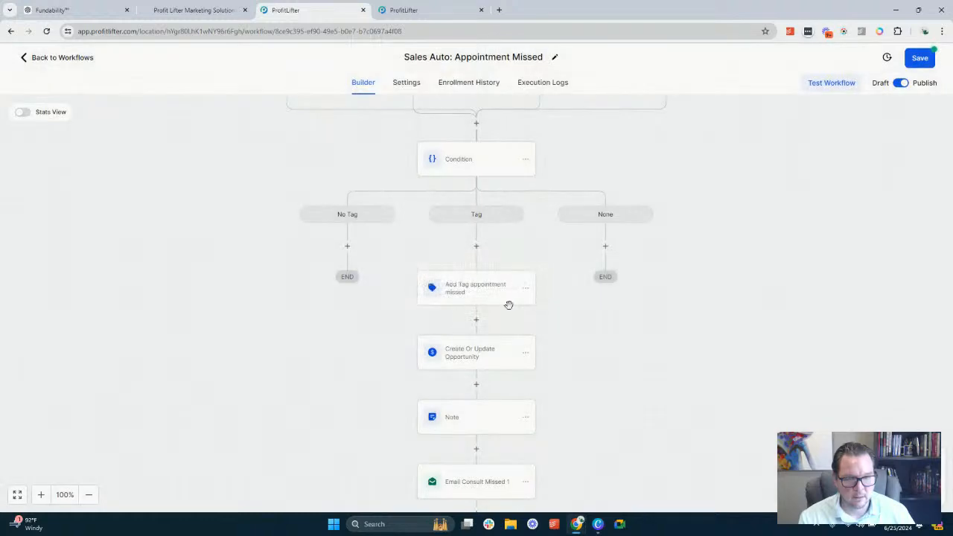
# Move the Add Tag appointment missed action above the Condition, directly below the triggers
pyautogui.click(526, 291)
pyautogui.moveTo(569, 345)
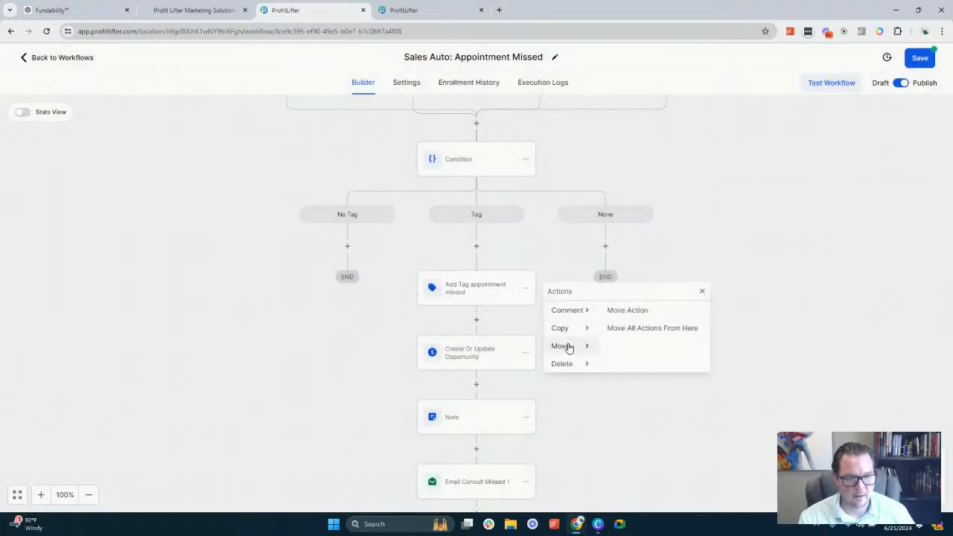
pyautogui.click(626, 310)
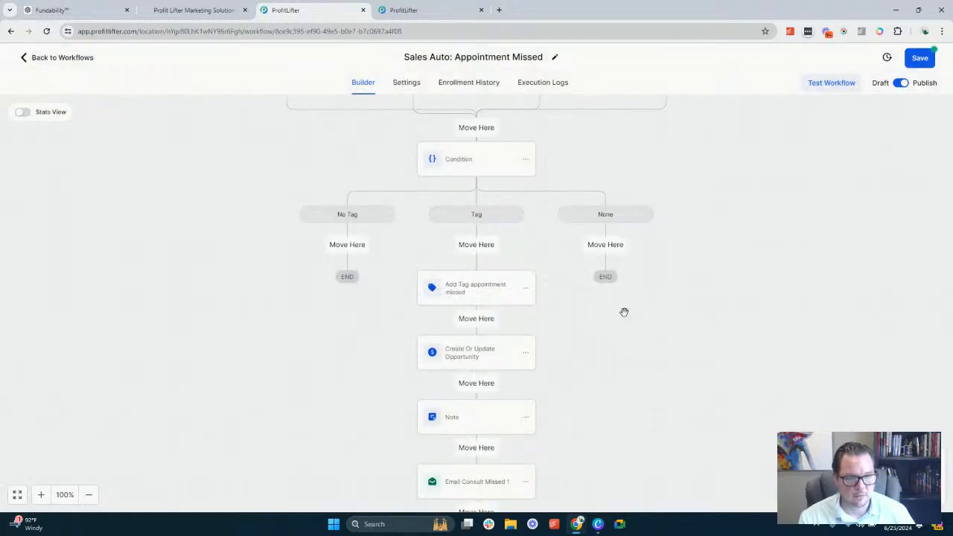
pyautogui.scroll(1, 469, 195)
pyautogui.click(476, 177)
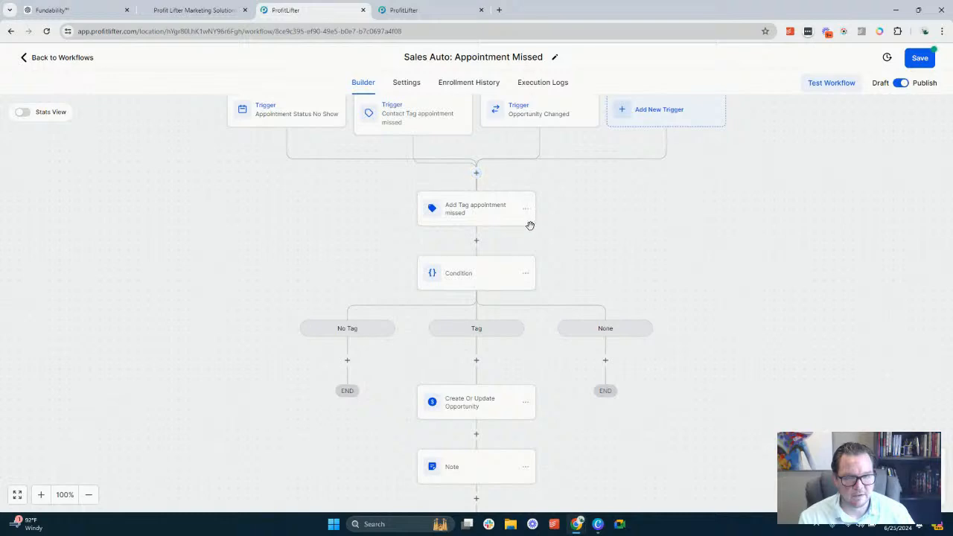
# Move Create Or Update Opportunity and all actions after it to directly below the Add Tag appointment missed action
pyautogui.click(528, 402)
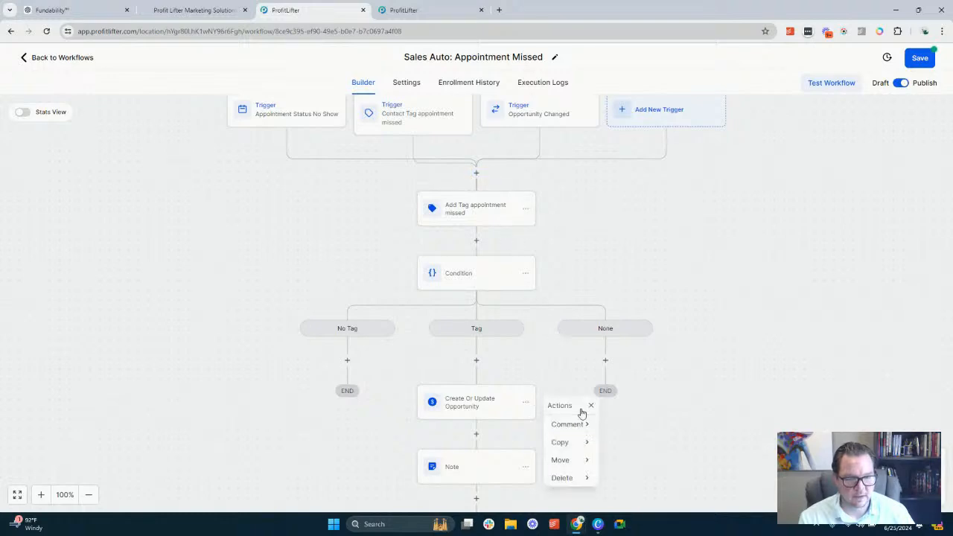
pyautogui.moveTo(577, 461)
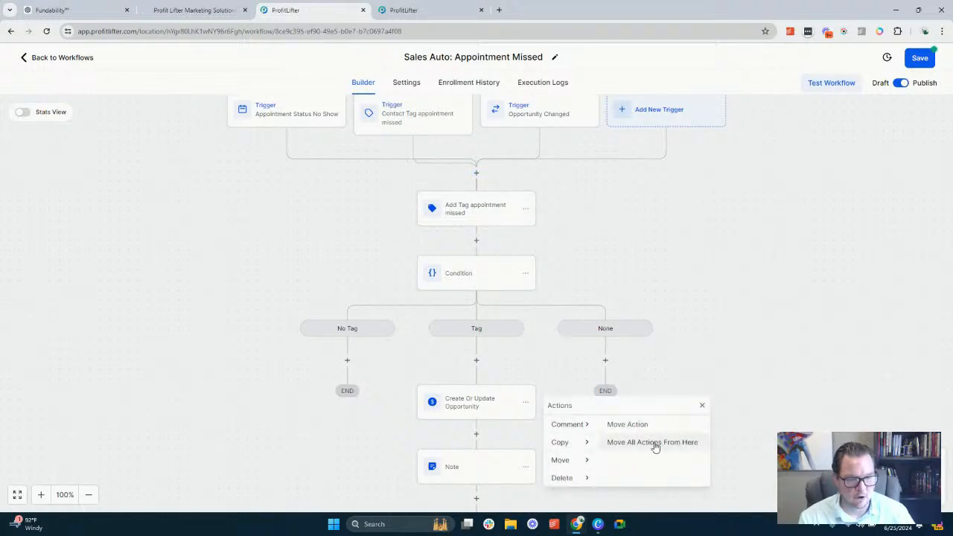
pyautogui.click(655, 443)
pyautogui.click(478, 239)
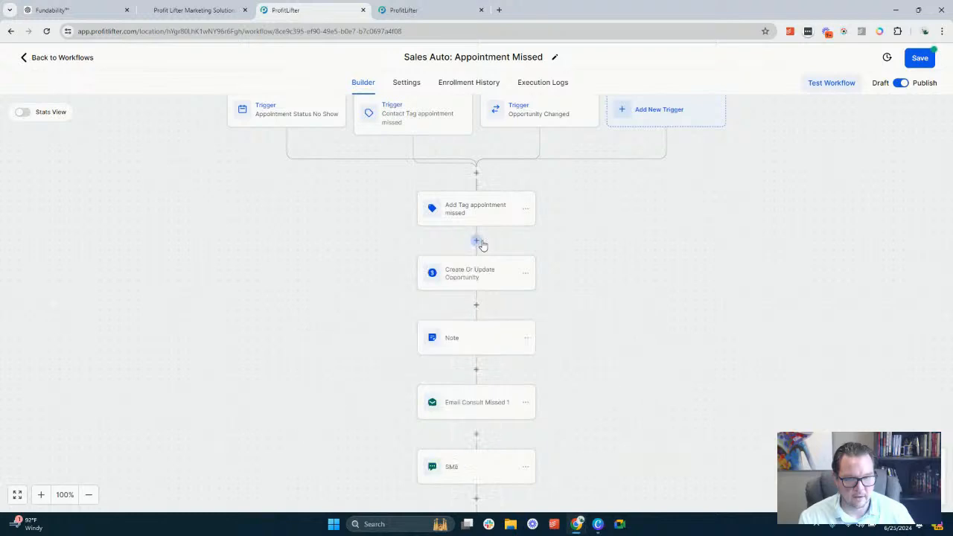
# Delete the Condition at the end of the workflow together with all its branches
pyautogui.scroll(-6, 494, 263)
pyautogui.scroll(-5, 500, 274)
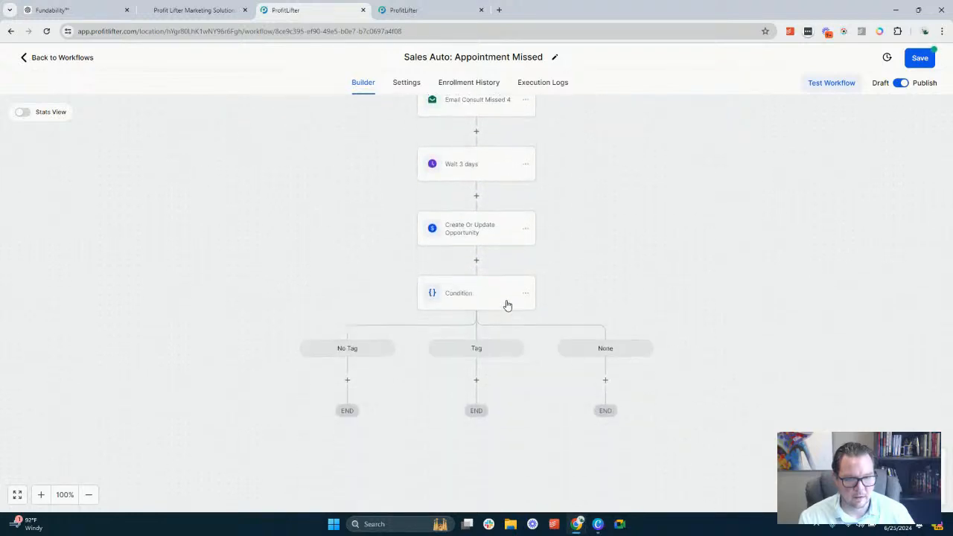
pyautogui.click(525, 294)
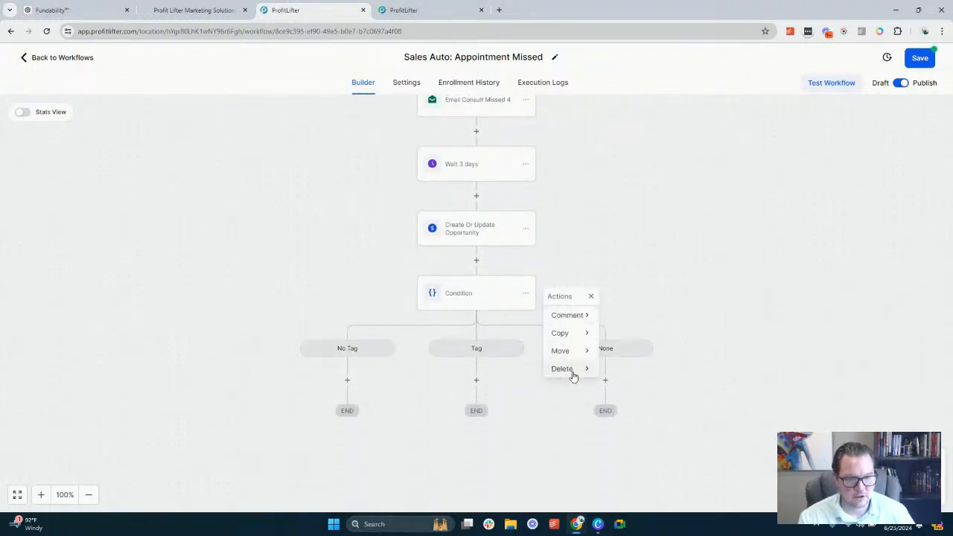
pyautogui.moveTo(571, 370)
pyautogui.click(641, 318)
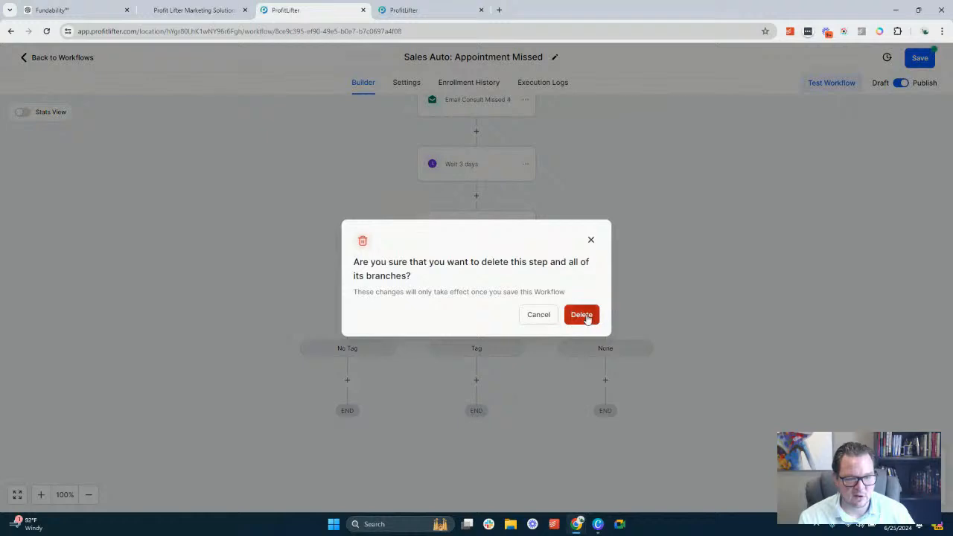
pyautogui.click(583, 316)
# Clear the appointment missed tag in the Add Tag action and create a new tag named appointment no-show
pyautogui.scroll(15, 517, 320)
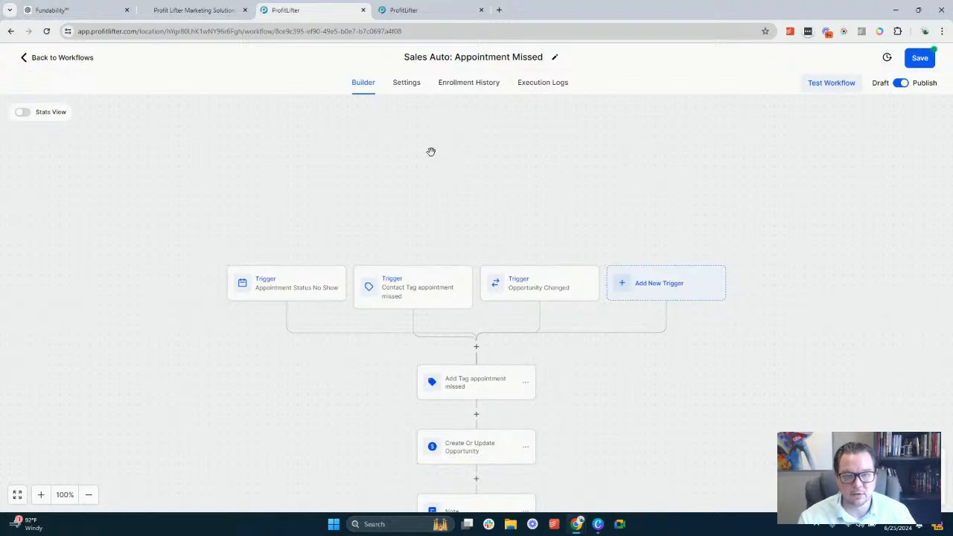
pyautogui.scroll(-1, 430, 151)
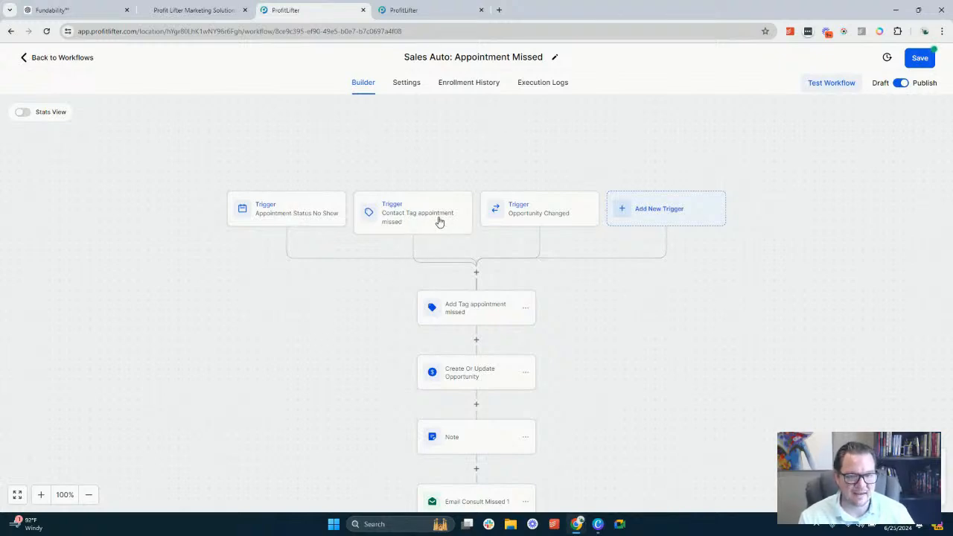
pyautogui.click(473, 317)
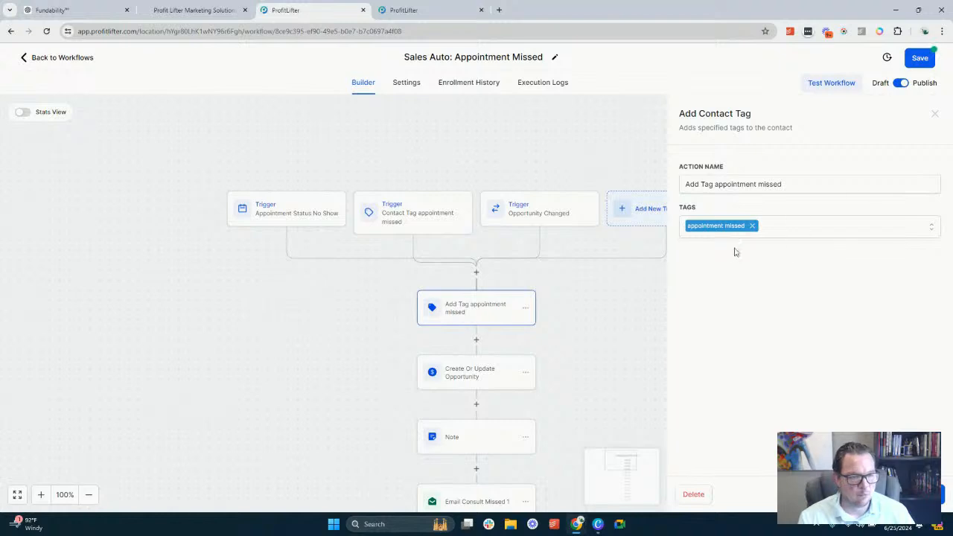
pyautogui.click(753, 226)
pyautogui.click(750, 228)
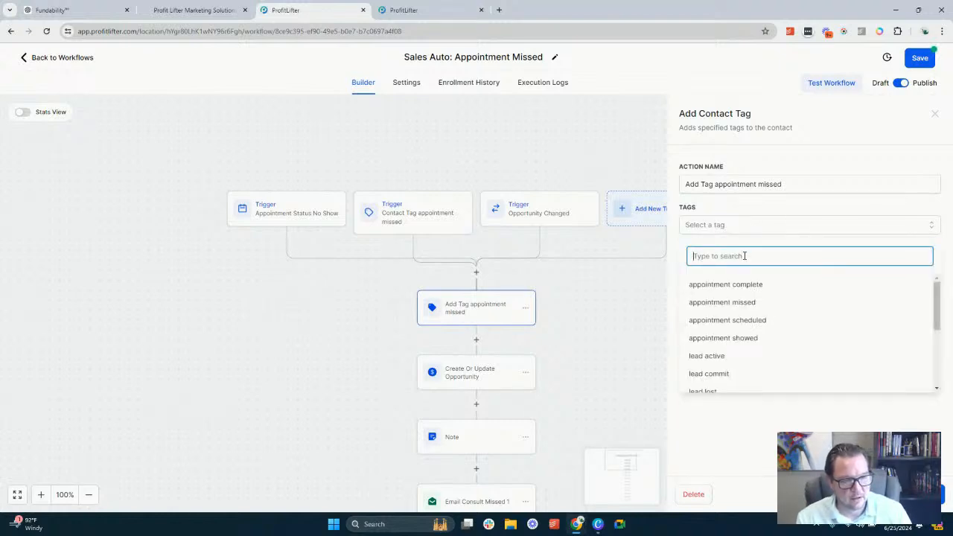
pyautogui.write('appointm')
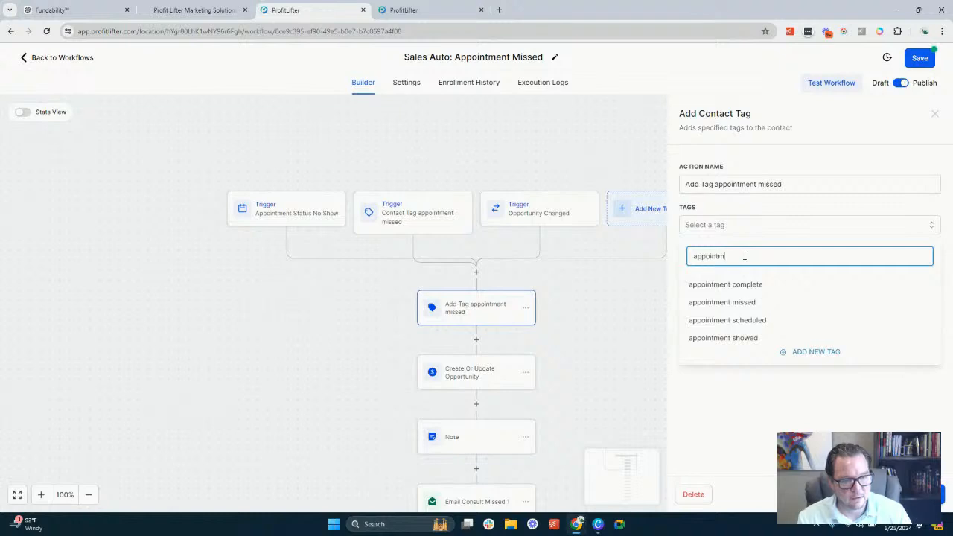
pyautogui.write('ent no-show')
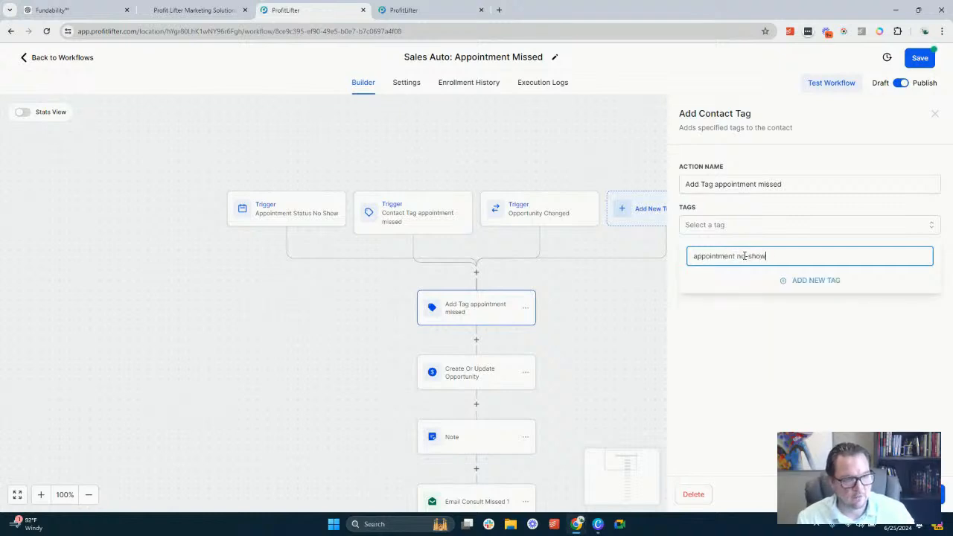
pyautogui.click(826, 282)
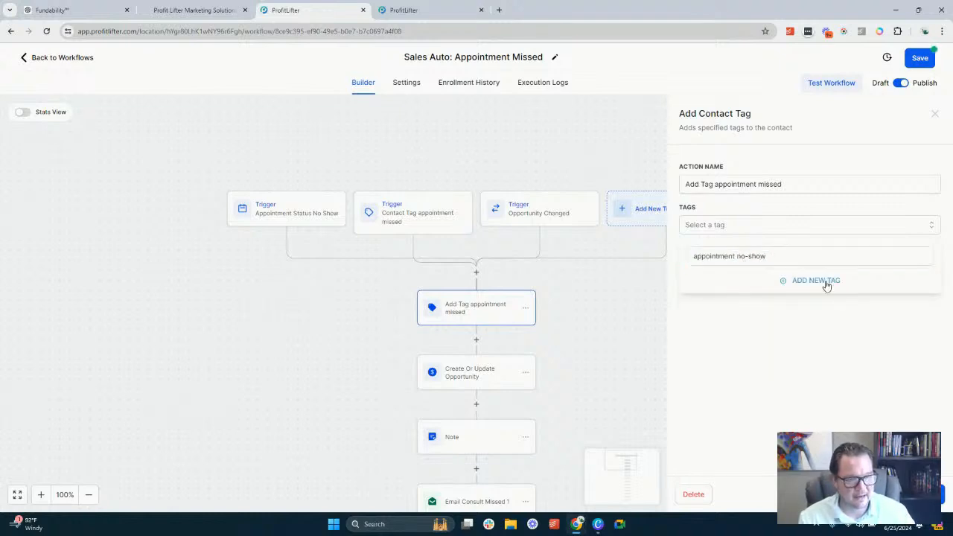
# Reopen the Add Tag action, replace its appointment missed tag with appointment no-show, and save the action
pyautogui.click(474, 274)
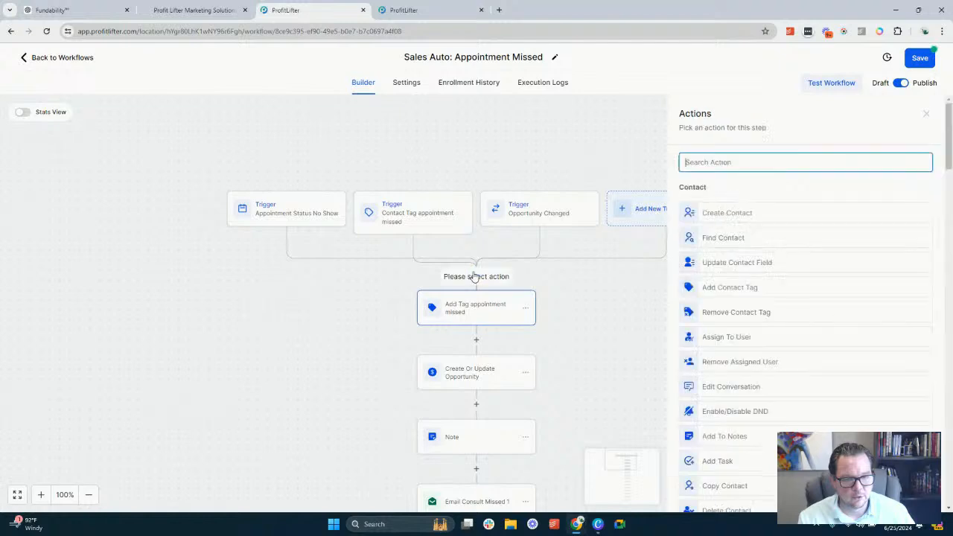
pyautogui.click(472, 313)
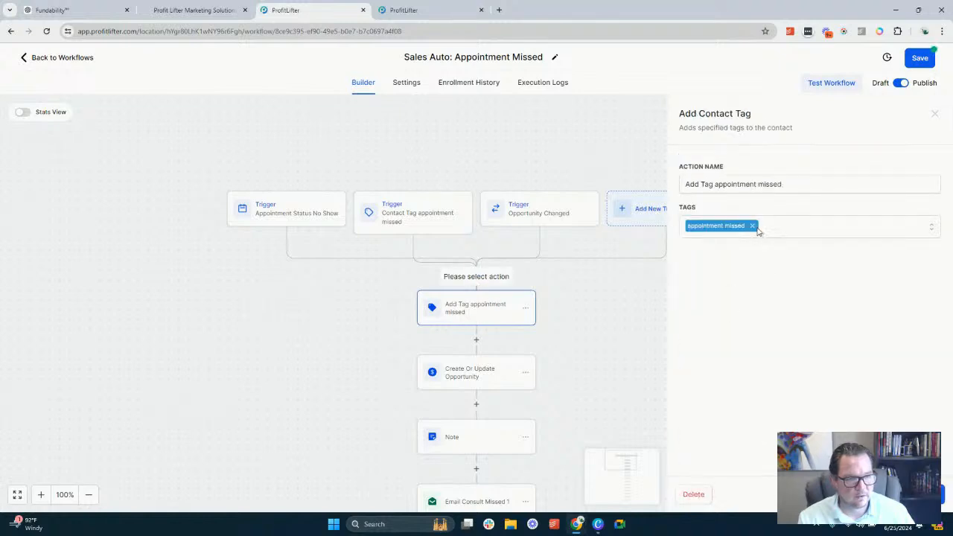
pyautogui.click(753, 226)
pyautogui.click(754, 227)
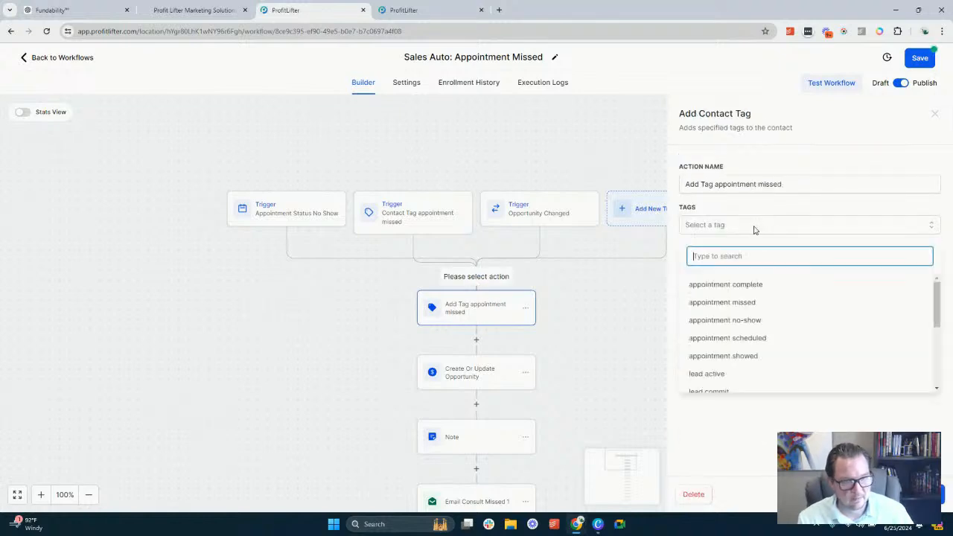
pyautogui.write('a')
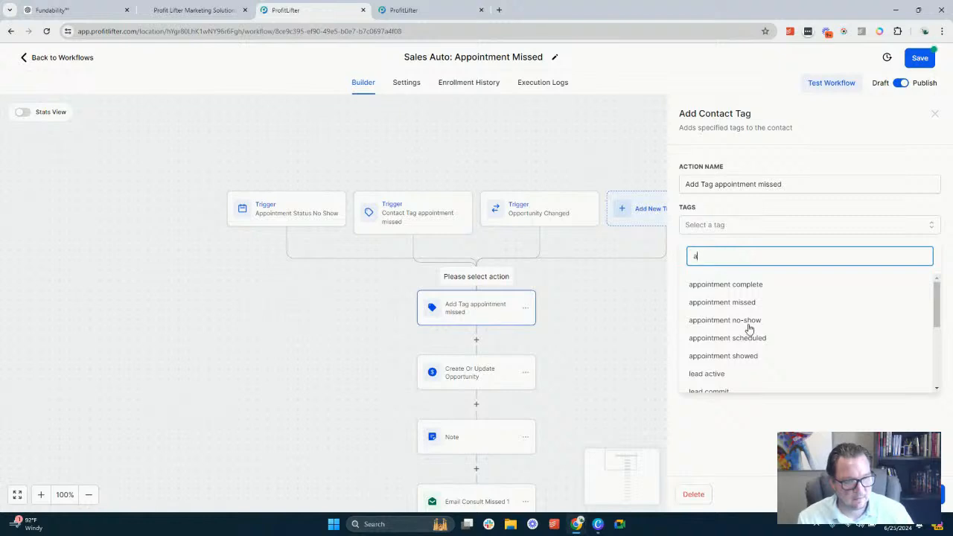
pyautogui.click(749, 327)
pyautogui.click(756, 441)
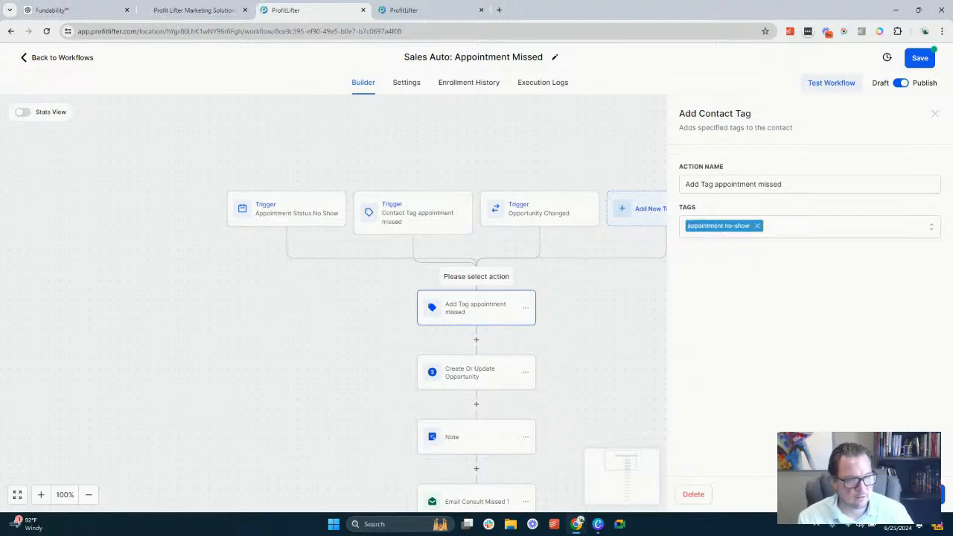
pyautogui.click(912, 495)
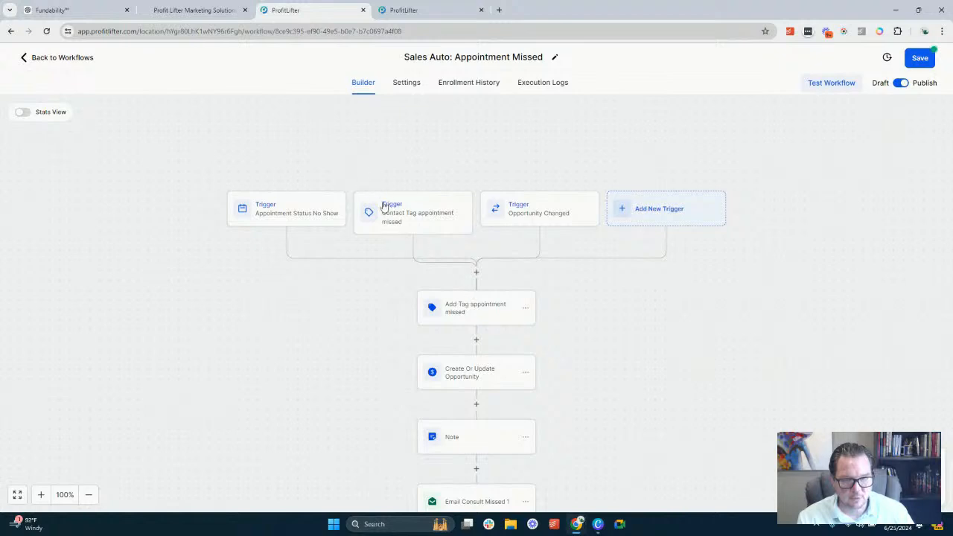
# Add a Remove Contact Tag action for the appointment missed tag directly below the triggers and save it
pyautogui.click(477, 274)
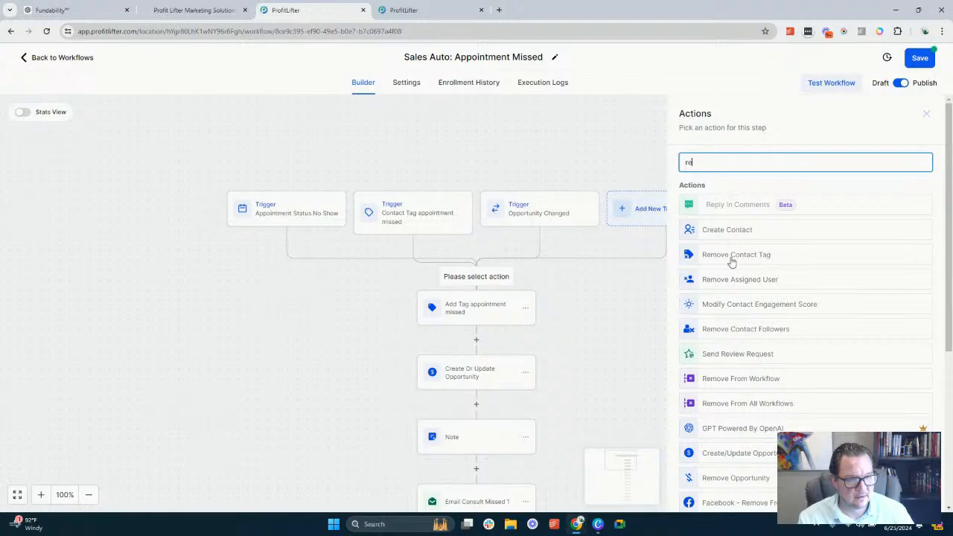
pyautogui.click(732, 258)
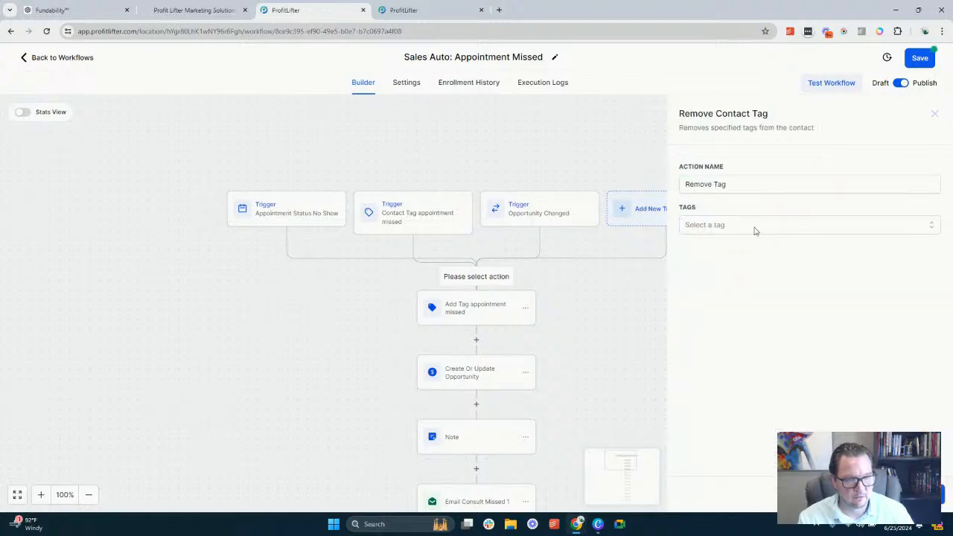
pyautogui.click(717, 231)
pyautogui.click(735, 305)
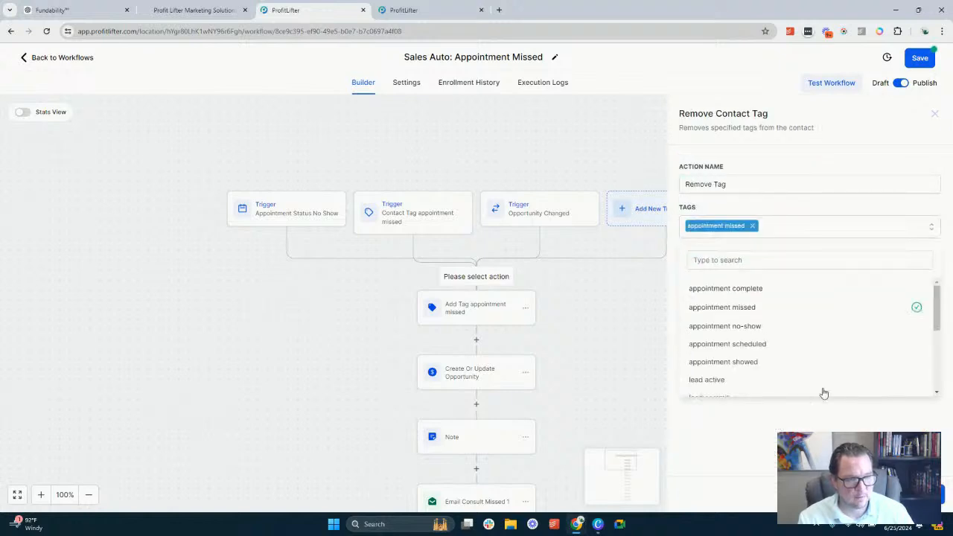
pyautogui.click(910, 494)
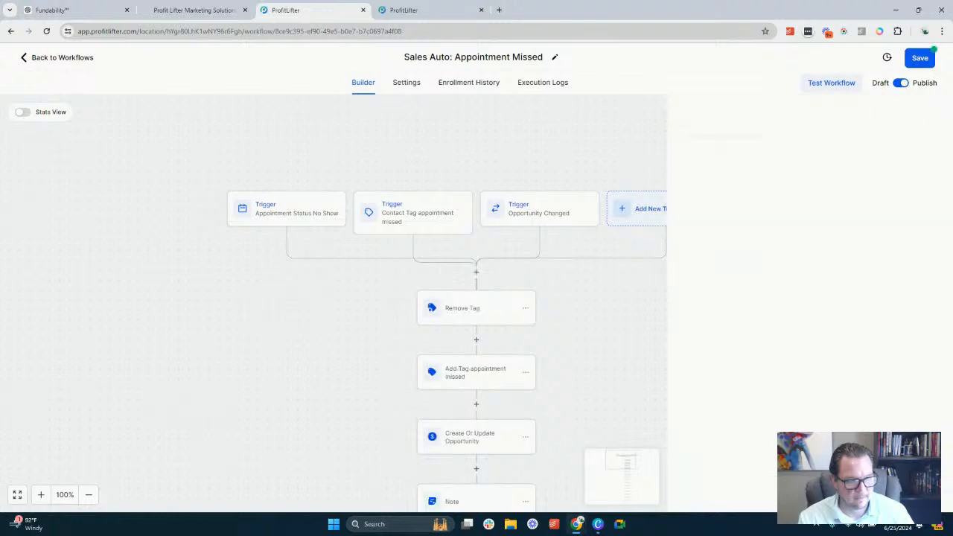
# Rename the Add Tag action as Add Tag appointment no-show and save the action
pyautogui.scroll(-5, 485, 328)
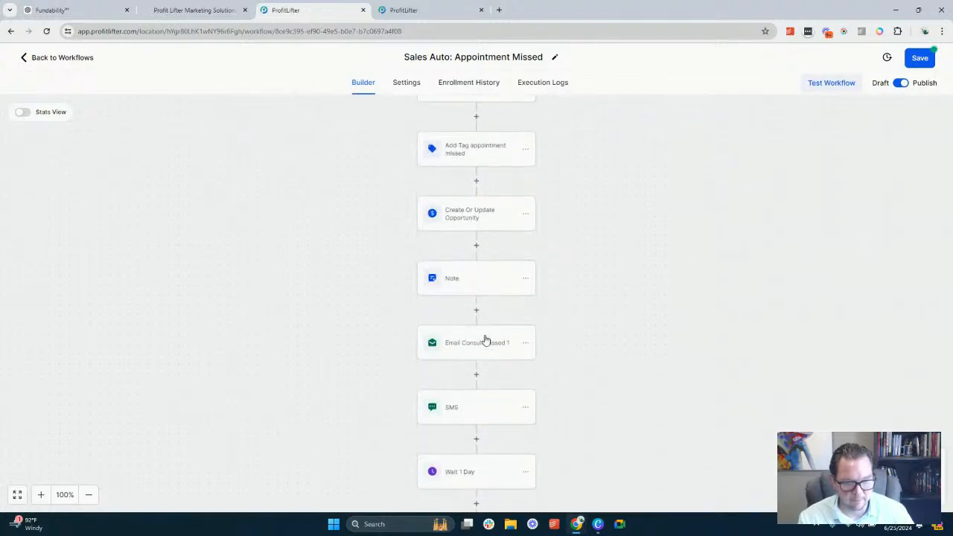
pyautogui.scroll(2, 480, 341)
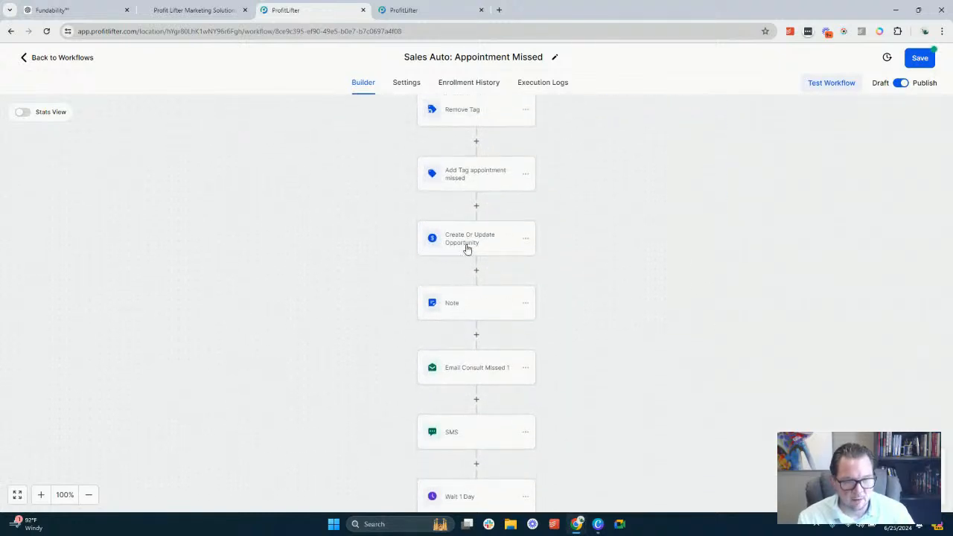
pyautogui.scroll(2, 470, 239)
pyautogui.scroll(1, 462, 215)
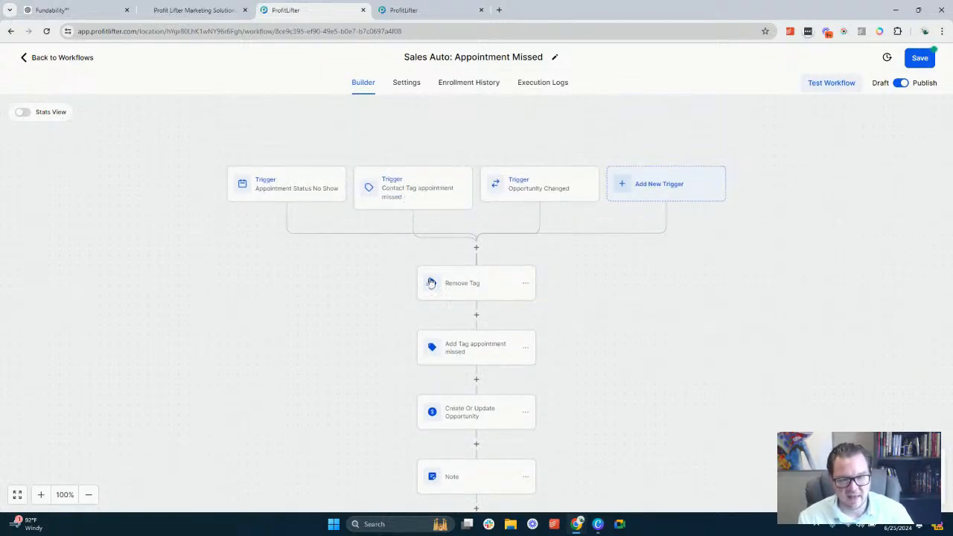
pyautogui.scroll(-1, 472, 273)
pyautogui.scroll(-1, 457, 292)
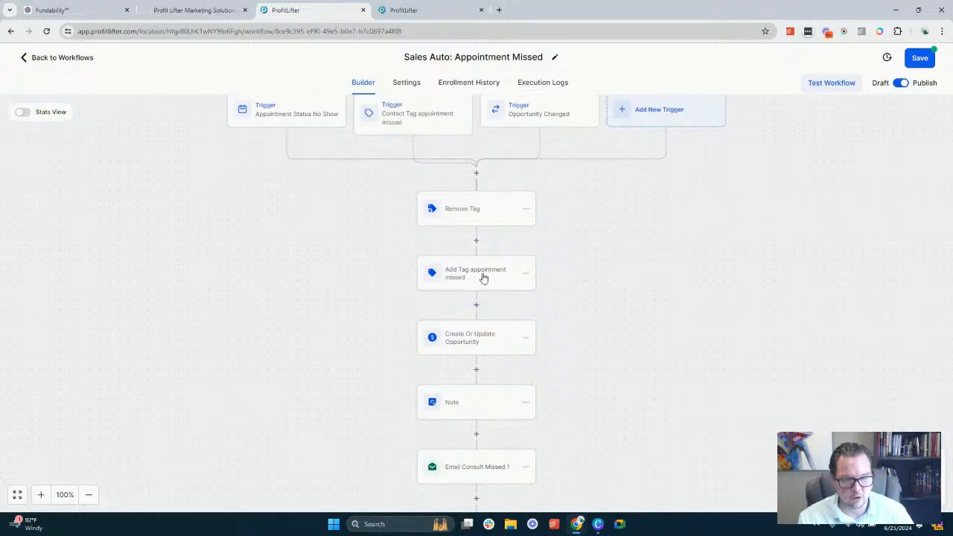
pyautogui.click(483, 276)
pyautogui.doubleClick(758, 185)
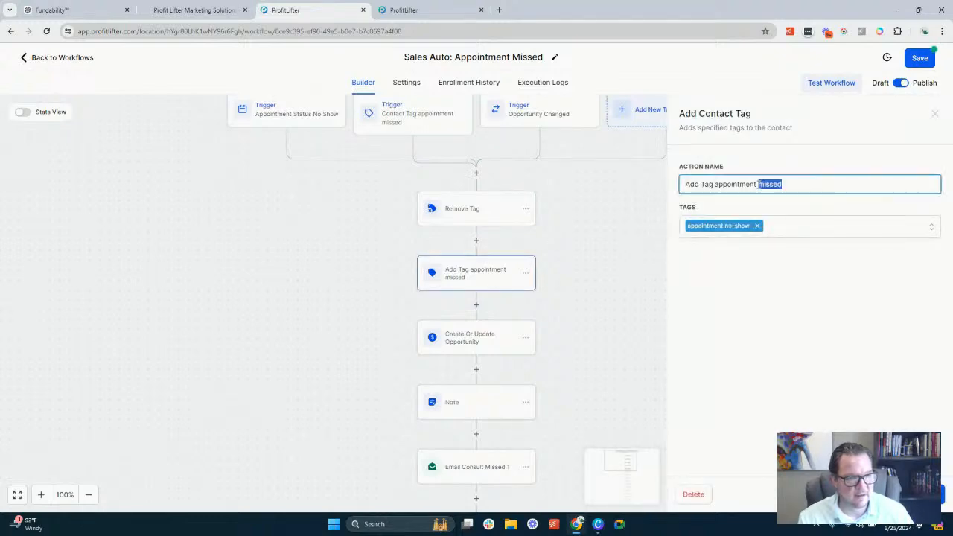
pyautogui.write('no-show')
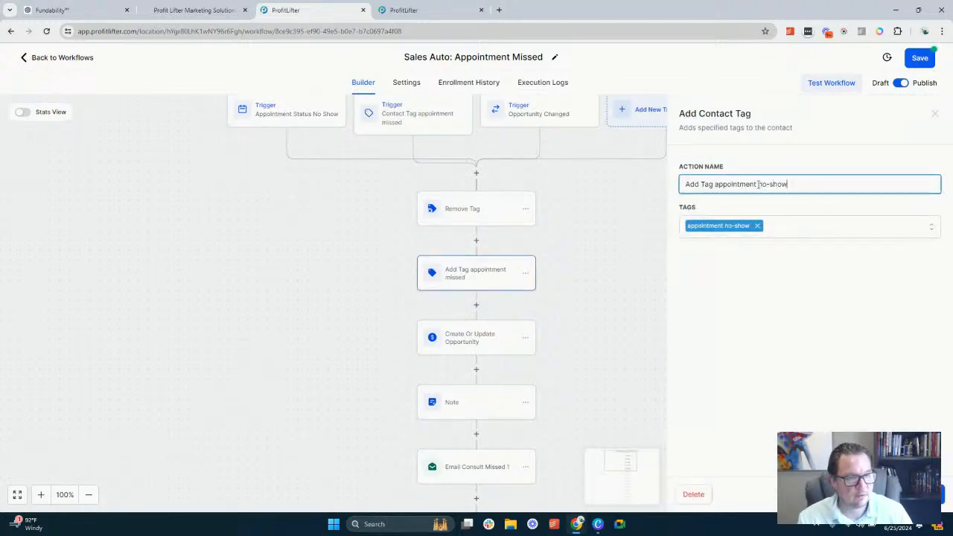
pyautogui.click(916, 494)
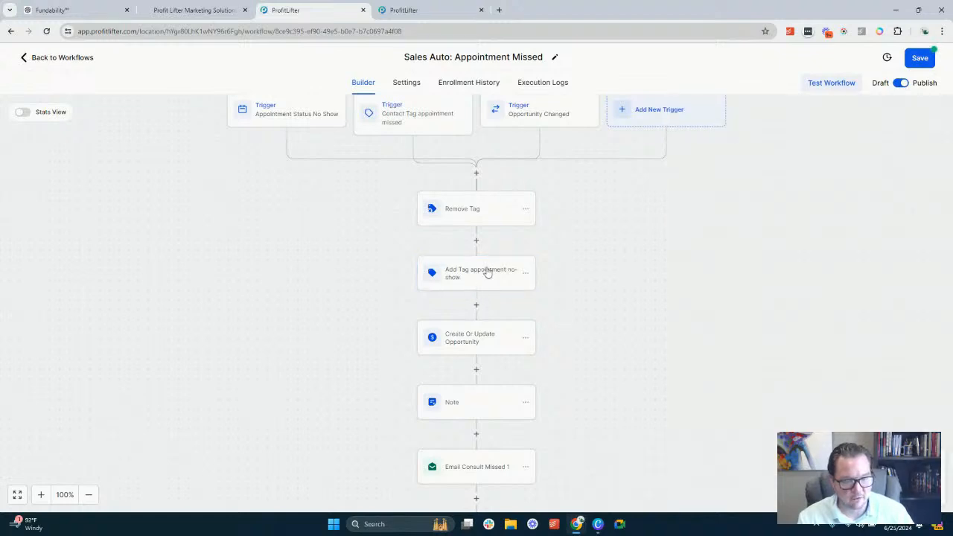
# Review the pipeline, stage and opportunity name in the Create Or Update Opportunity action, and the text of the Note action
pyautogui.scroll(-1, 481, 257)
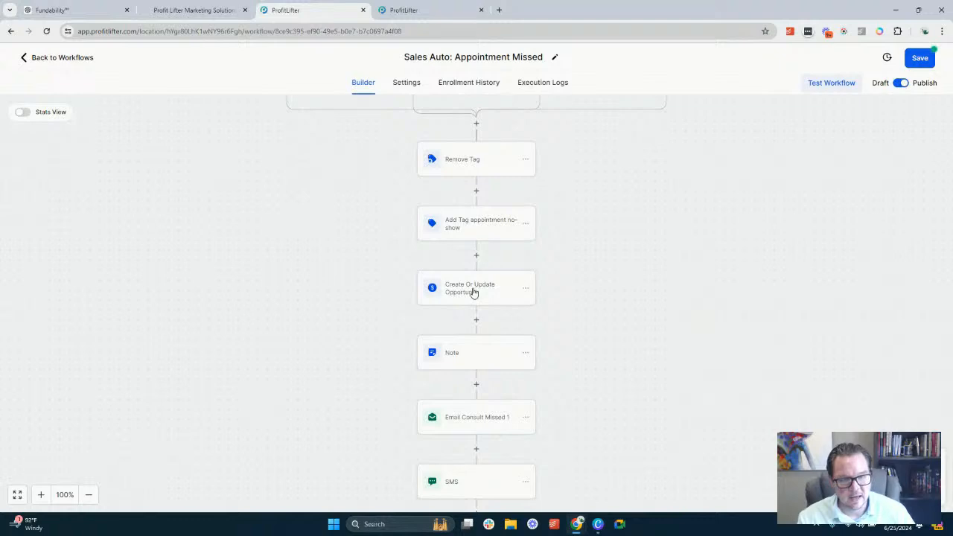
pyautogui.click(475, 293)
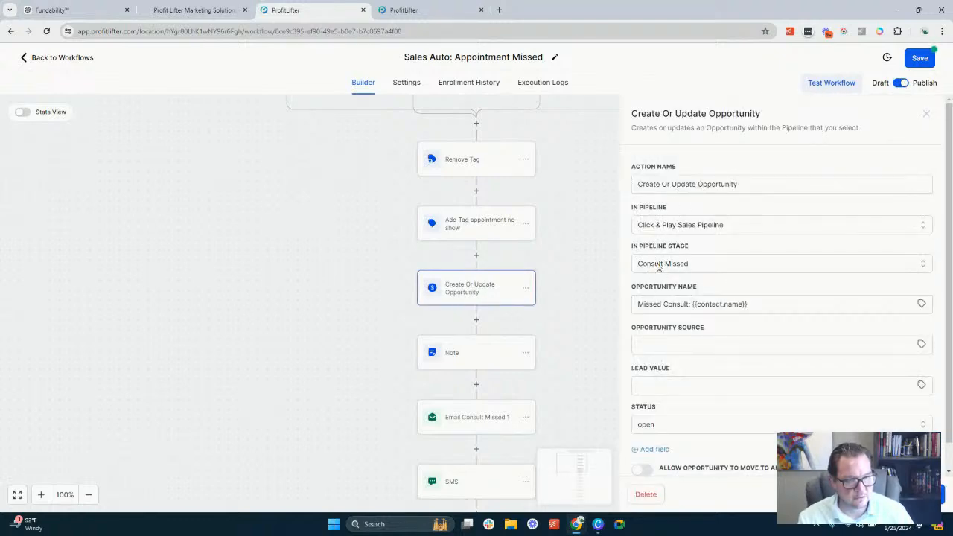
pyautogui.moveTo(639, 305); pyautogui.dragTo(671, 313)
pyautogui.click(732, 305)
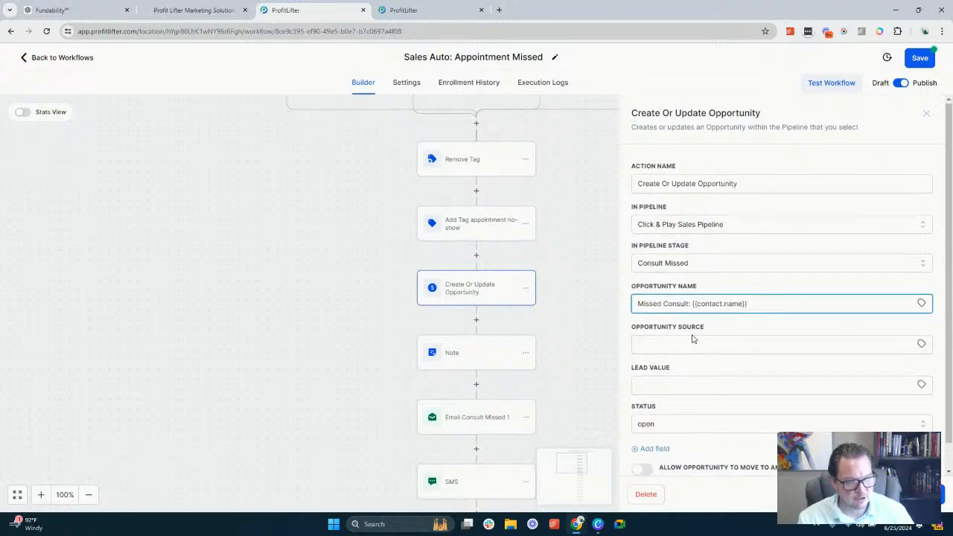
pyautogui.scroll(-1, 695, 324)
pyautogui.click(613, 395)
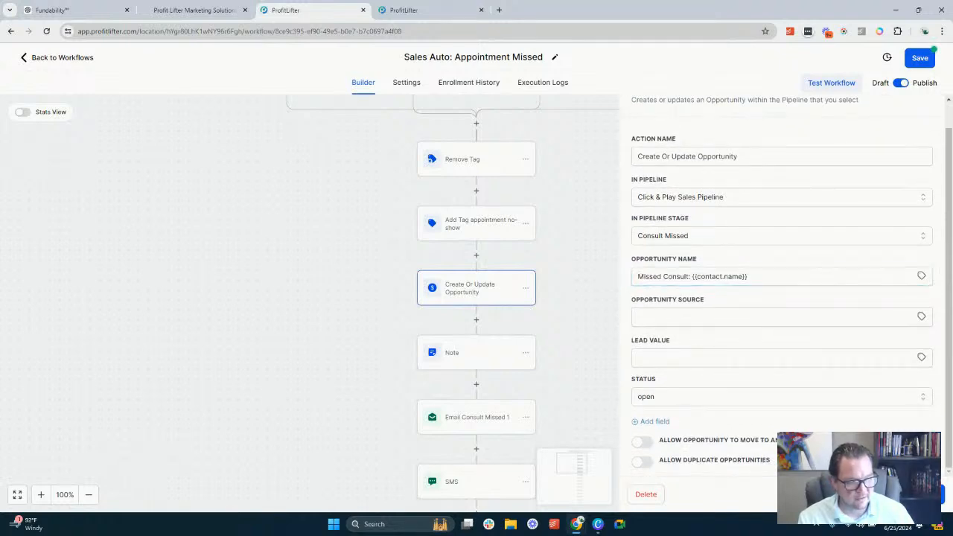
pyautogui.click(469, 354)
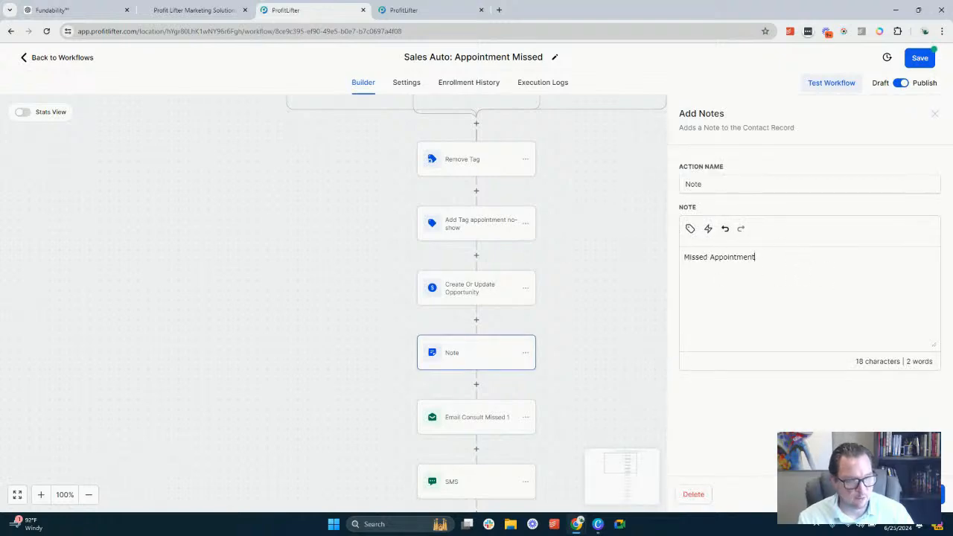
pyautogui.click(588, 402)
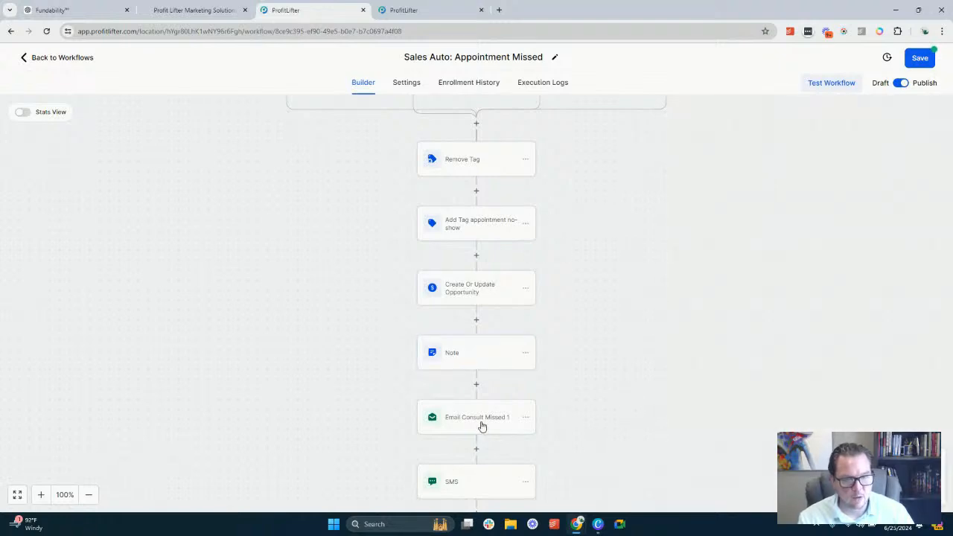
# Set the From Name of the Email Consult Missed 1 action to {{user.name}} | {{location.name}} using the user and account custom values
pyautogui.click(482, 426)
pyautogui.scroll(-3, 740, 292)
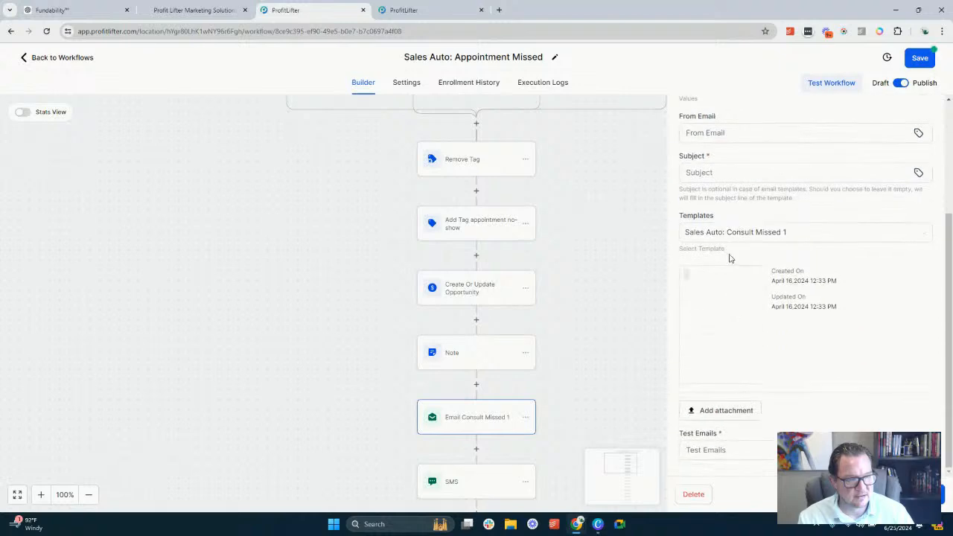
pyautogui.scroll(3, 730, 258)
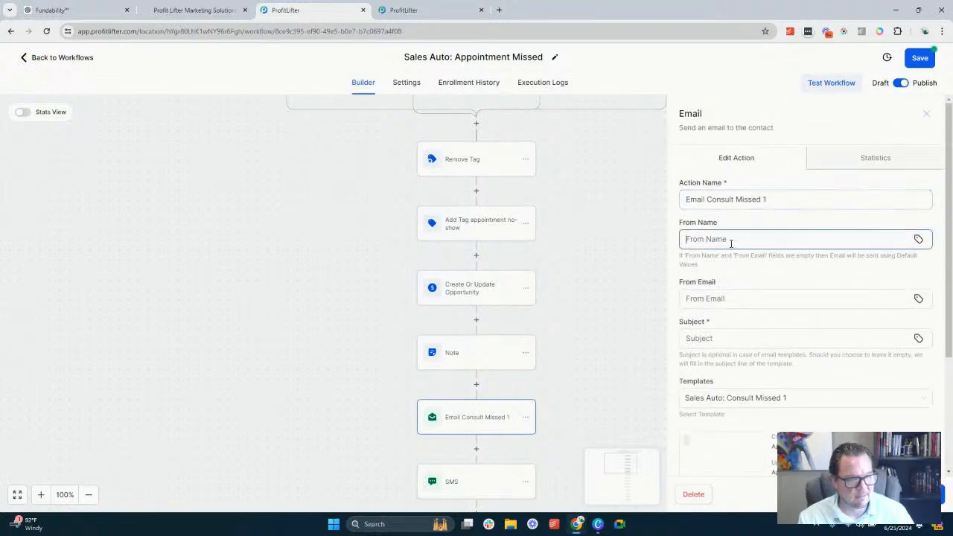
pyautogui.click(918, 239)
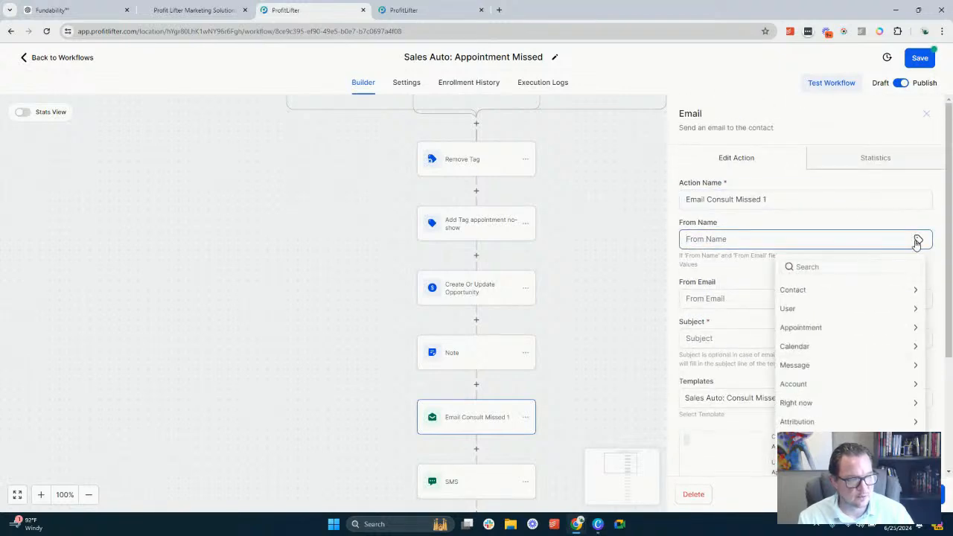
pyautogui.click(817, 307)
pyautogui.click(810, 306)
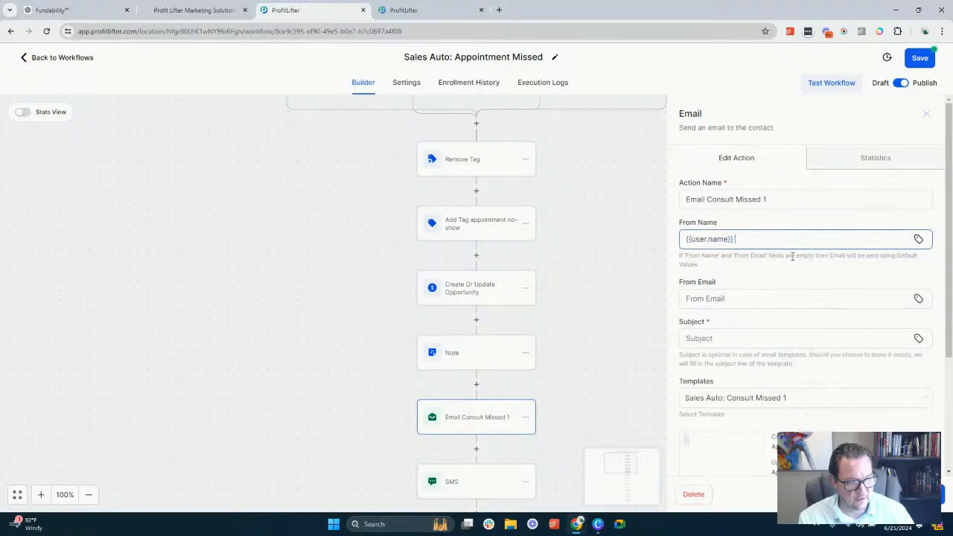
pyautogui.write('|')
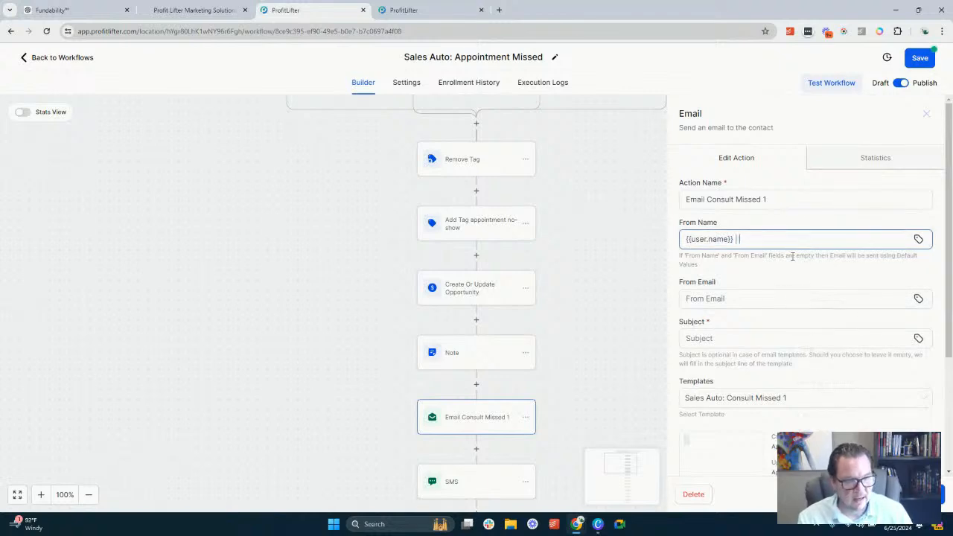
pyautogui.click(919, 239)
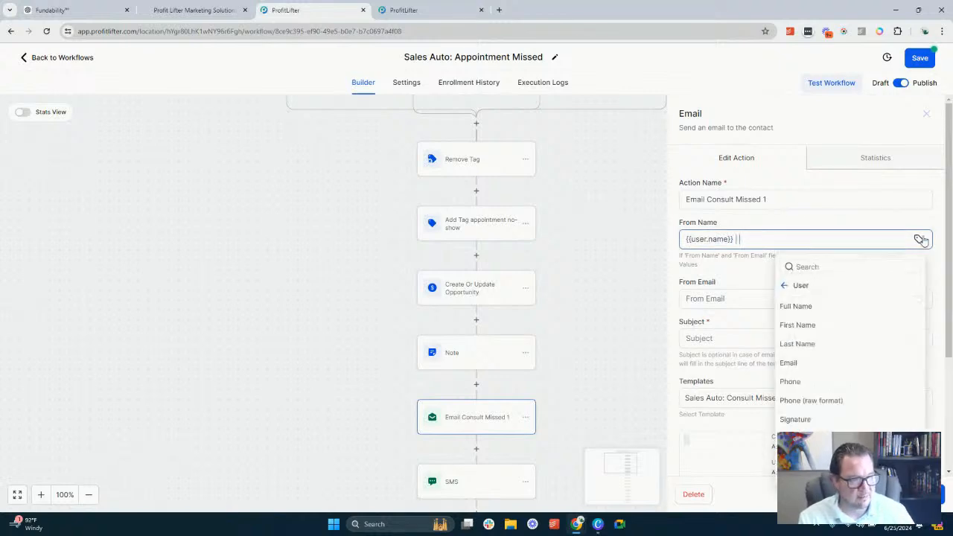
pyautogui.click(791, 289)
pyautogui.click(814, 384)
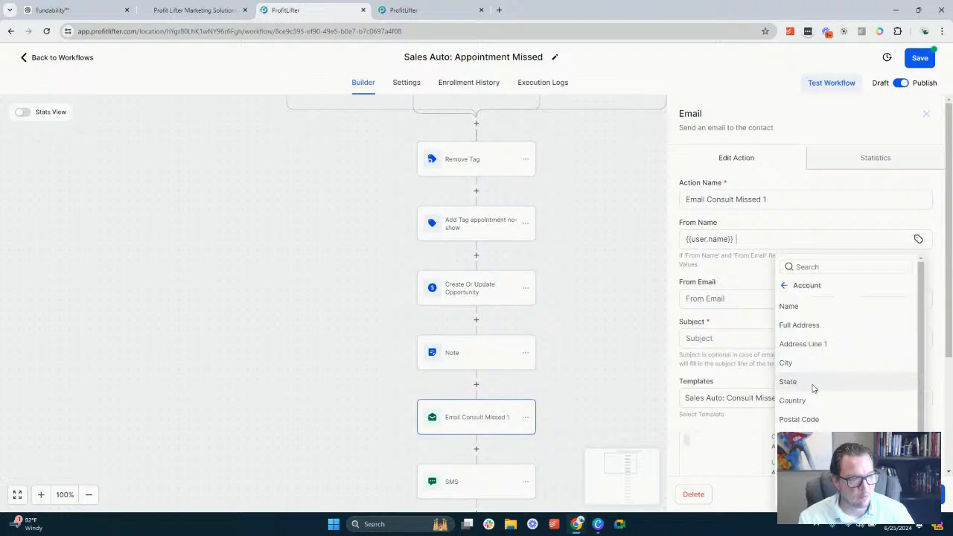
pyautogui.click(813, 308)
pyautogui.click(813, 305)
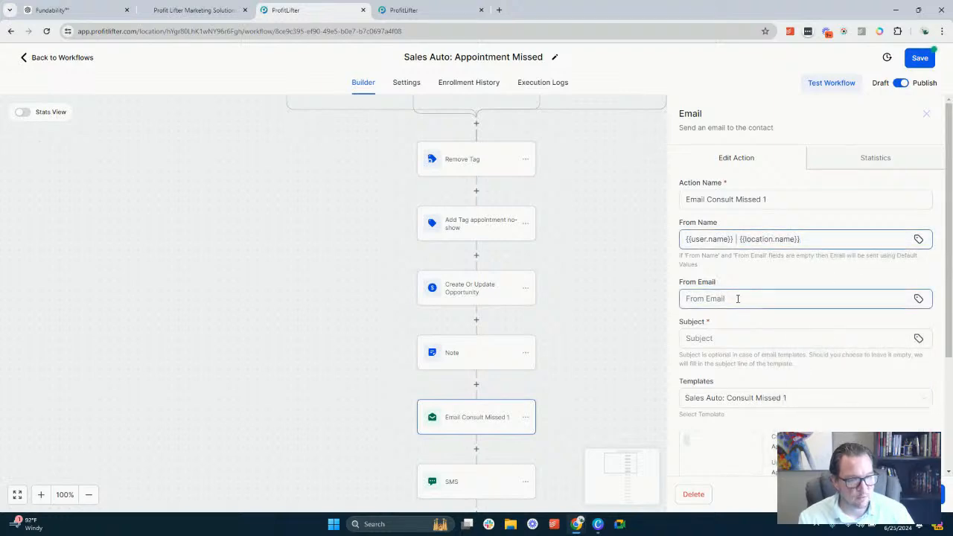
# Set the email's From Email to the {{user.email}} custom value and its subject to "Missed You Today..."
pyautogui.click(918, 299)
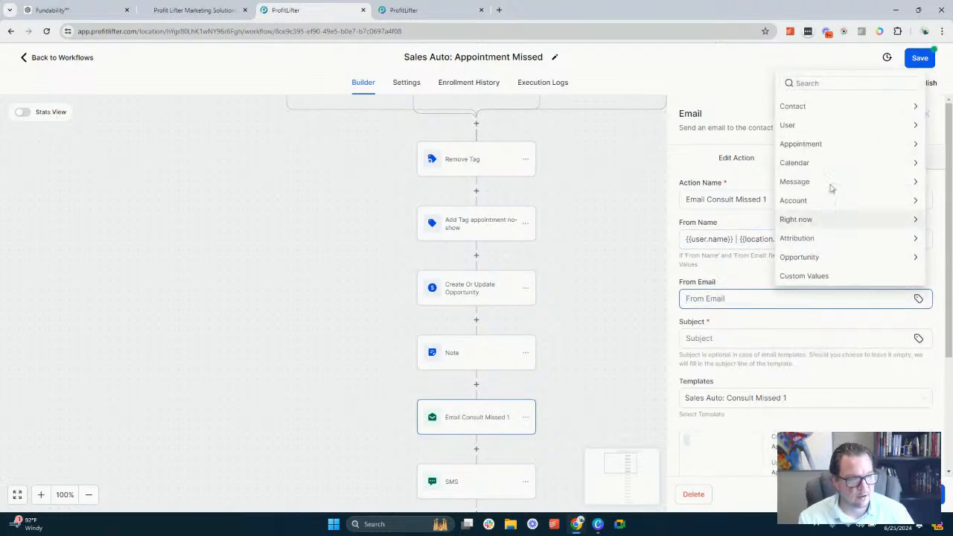
pyautogui.click(823, 125)
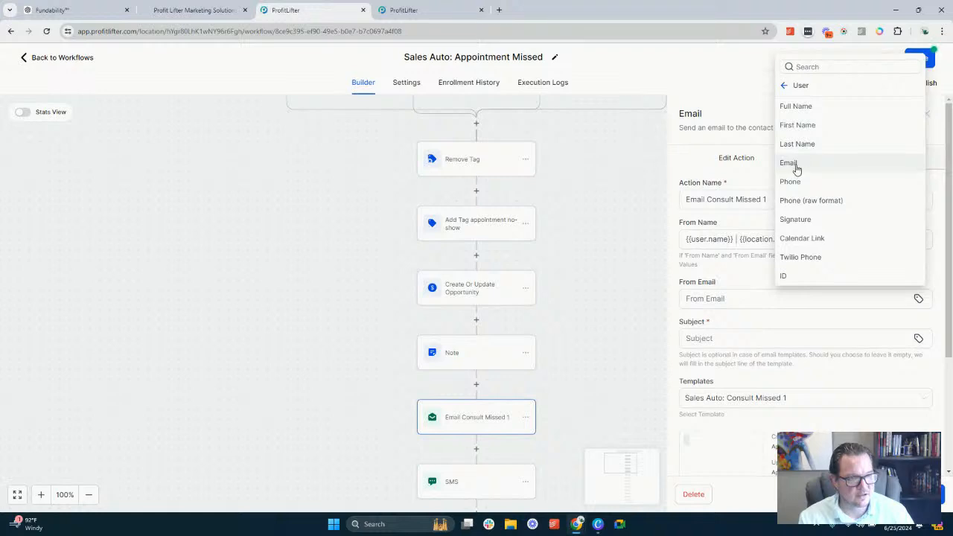
pyautogui.click(796, 169)
pyautogui.click(713, 341)
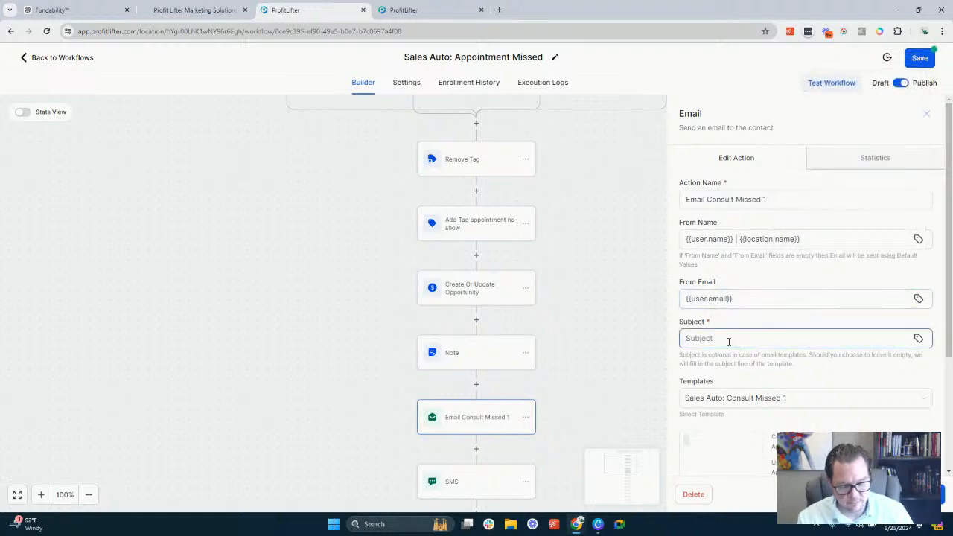
pyautogui.write('Missed Y')
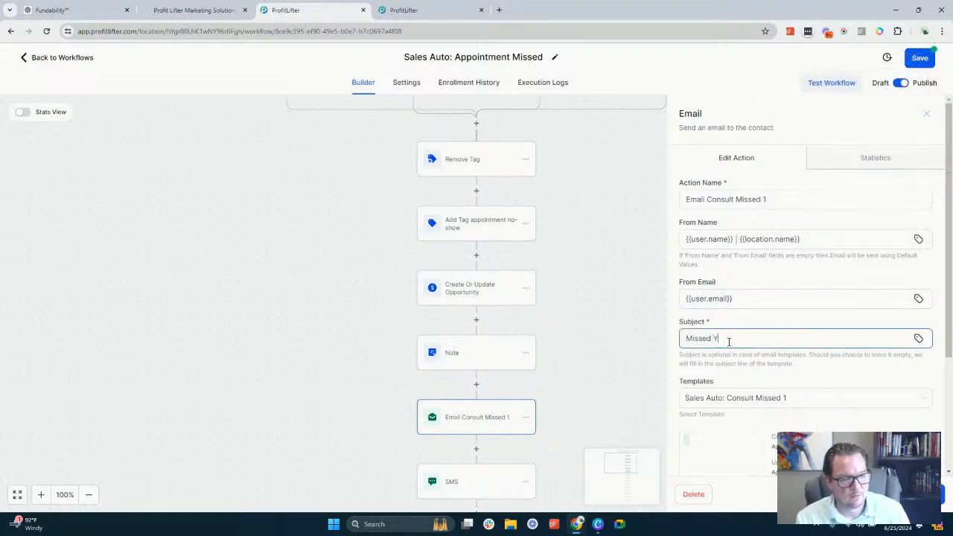
pyautogui.write('ou Today...')
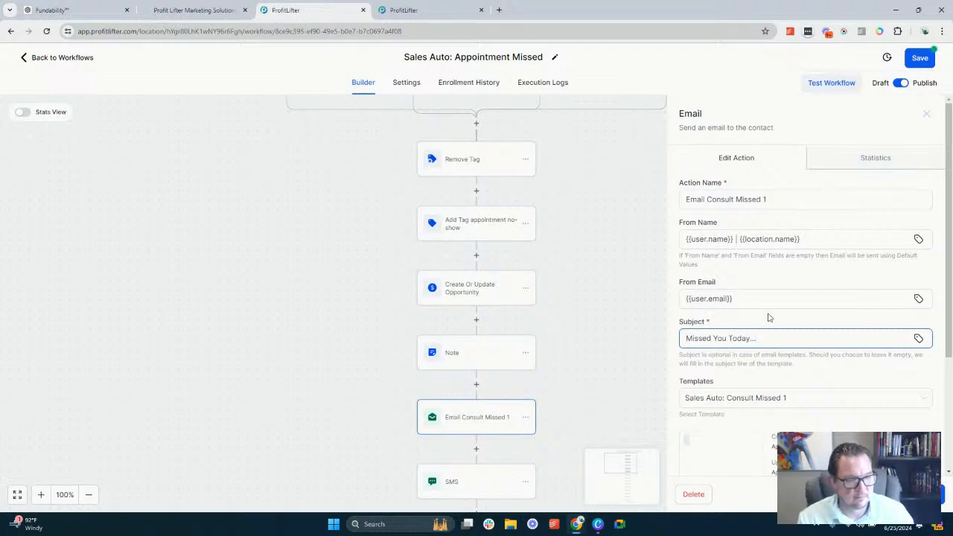
# Open the Sales Auto: Consult Missed 1 template and insert the saved Footer below the text block, with the saved Sales person signature between them
pyautogui.scroll(-3, 771, 313)
pyautogui.click(721, 333)
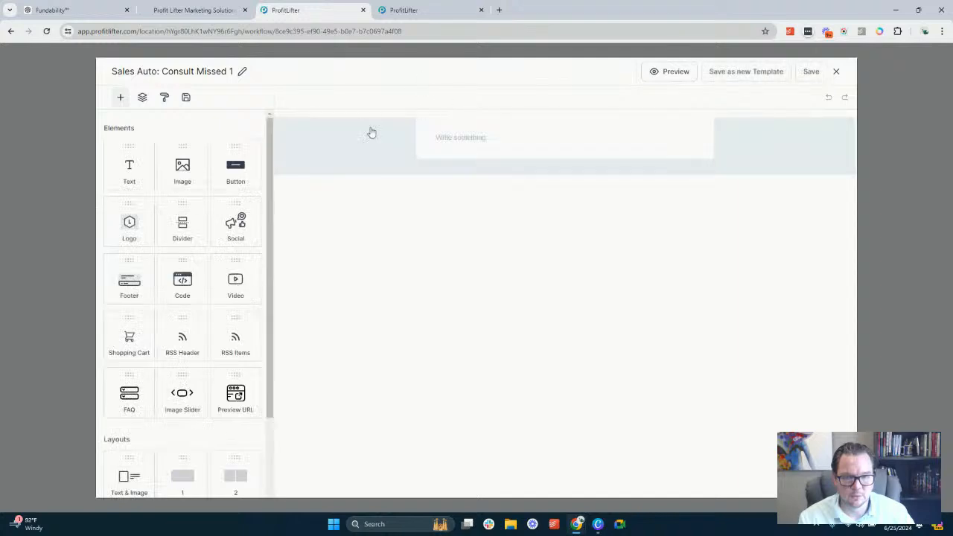
pyautogui.click(186, 97)
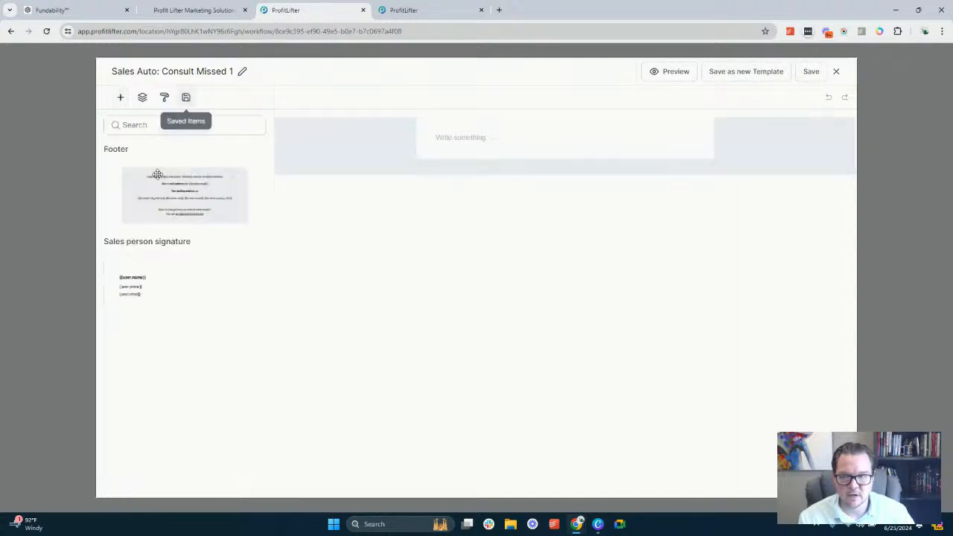
pyautogui.moveTo(177, 205)
pyautogui.mouseDown()
pyautogui.moveTo(498, 170)
pyautogui.moveTo(496, 158)
pyautogui.mouseUp()
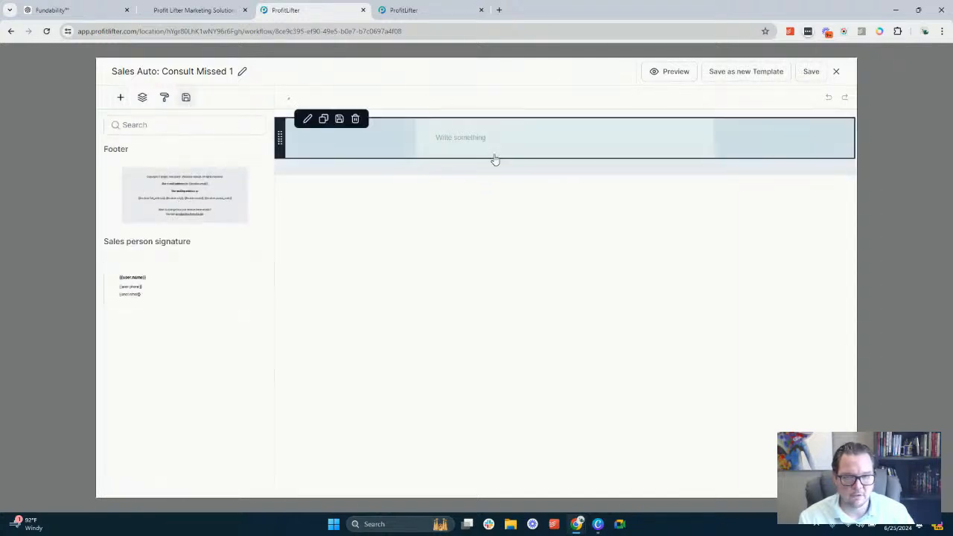
pyautogui.click(187, 97)
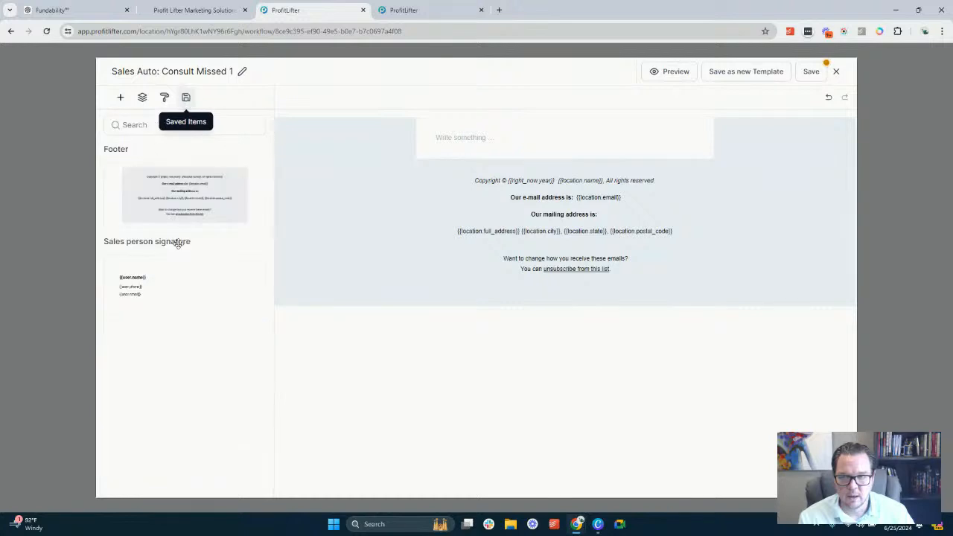
pyautogui.moveTo(138, 285)
pyautogui.mouseDown()
pyautogui.moveTo(558, 164)
pyautogui.moveTo(558, 178)
pyautogui.mouseUp()
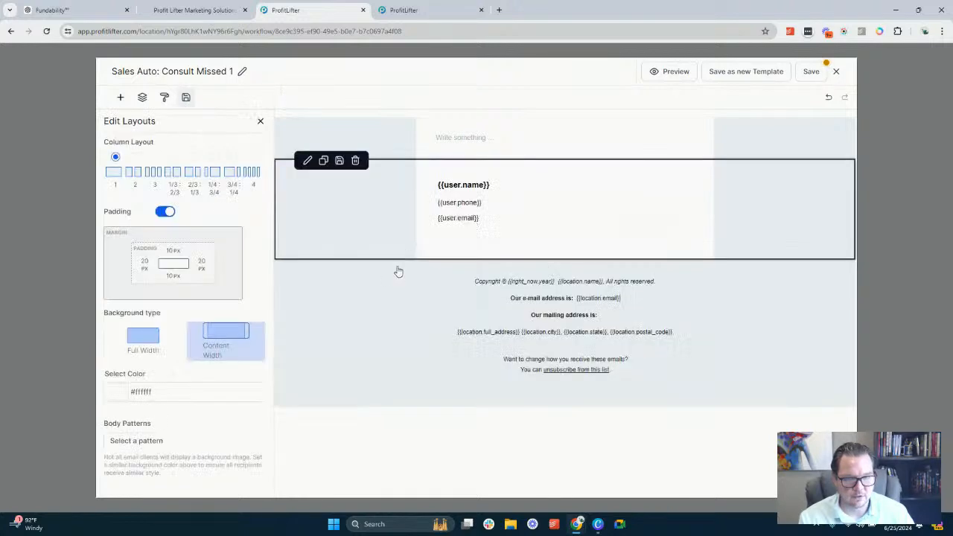
# Write a prompt in the empty text block: "Create a follow up email for when a lead misses a scheduled appointment. Include a"
pyautogui.click(481, 138)
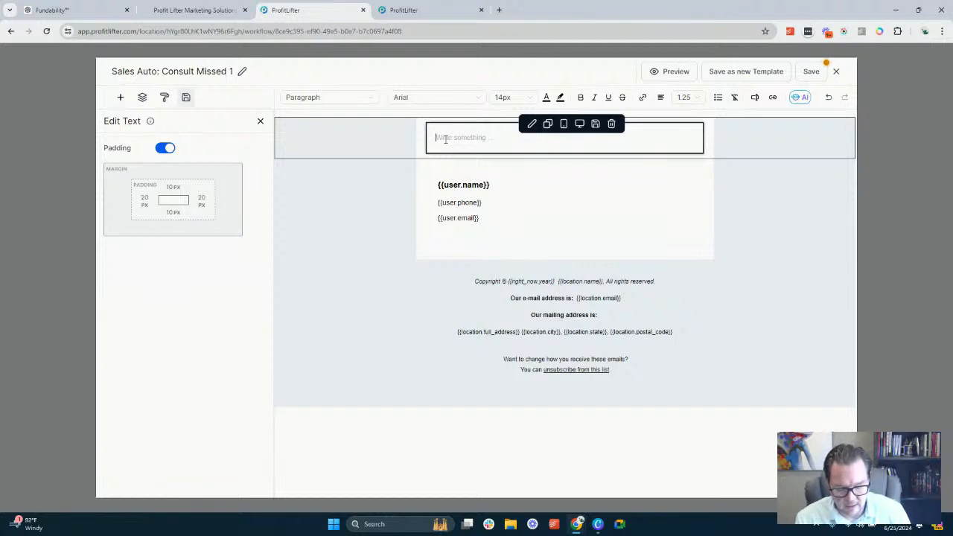
pyautogui.write('Createa')
pyautogui.press('BackSpace')
pyautogui.press('BackSpace')
pyautogui.write('a')
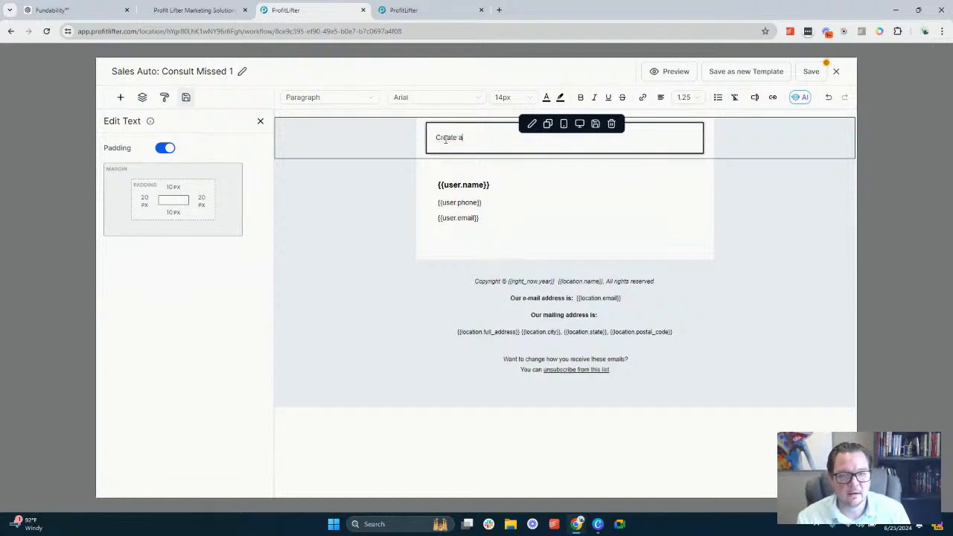
pyautogui.write(' follow up ')
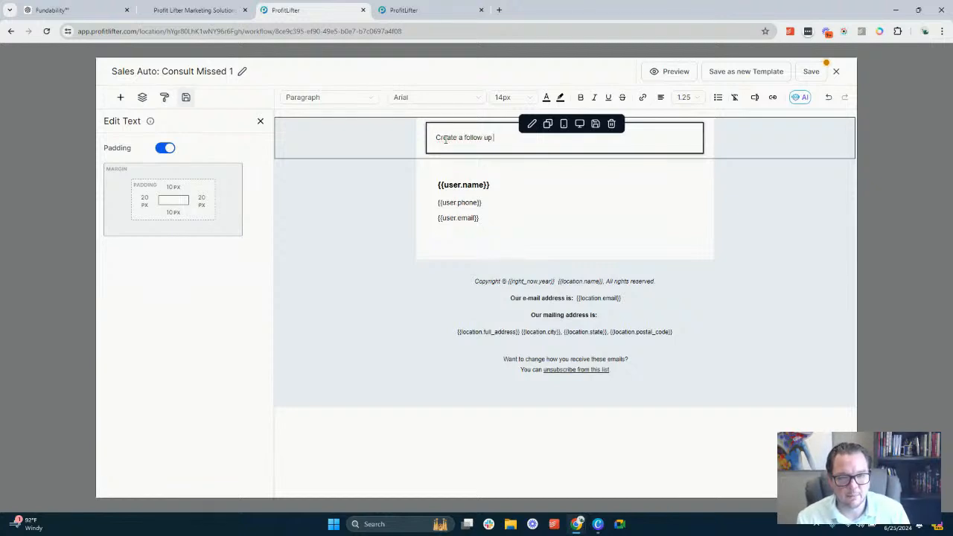
pyautogui.write('email for a scheduled appointment')
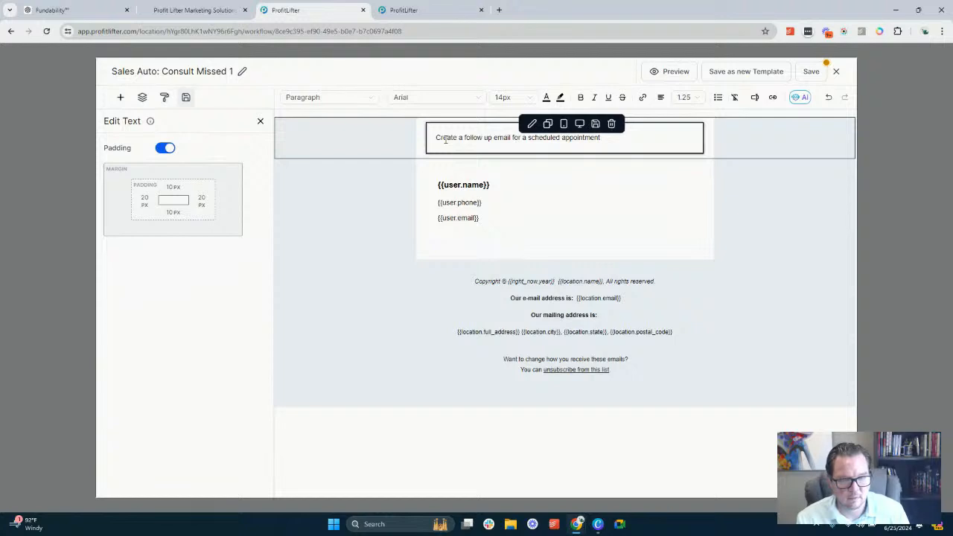
pyautogui.press('BackSpace')
pyautogui.press('BackSpace')
pyautogui.press('BackSpace')
pyautogui.press('BackSpace')
pyautogui.press('BackSpace')
pyautogui.press('BackSpace')
pyautogui.press('BackSpace')
pyautogui.press('BackSpace')
pyautogui.press('BackSpace')
pyautogui.press('BackSpace')
pyautogui.press('BackSpace')
pyautogui.press('BackSpace')
pyautogui.press('BackSpace')
pyautogui.press('BackSpace')
pyautogui.press('BackSpace')
pyautogui.press('BackSpace')
pyautogui.press('BackSpace')
pyautogui.press('BackSpace')
pyautogui.press('BackSpace')
pyautogui.press('BackSpace')
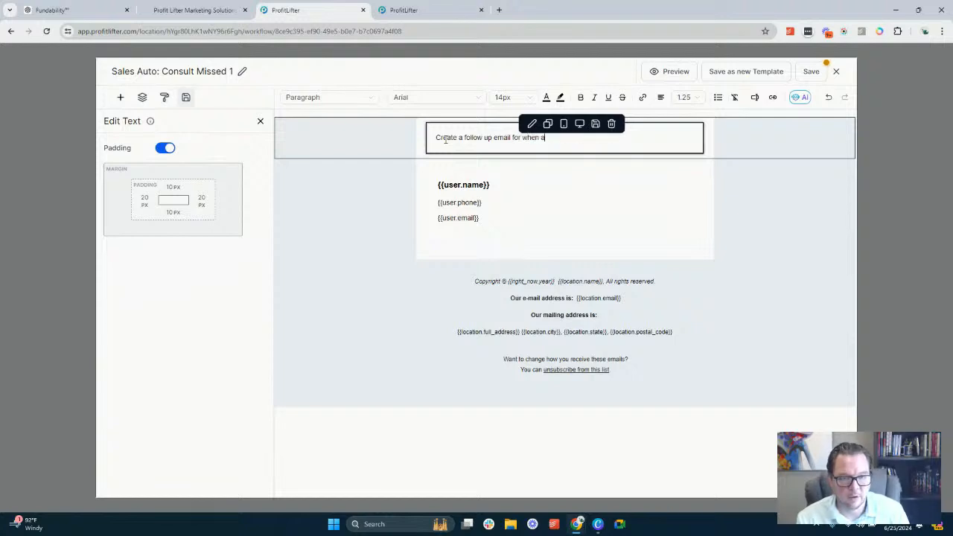
pyautogui.write('when a lead missed')
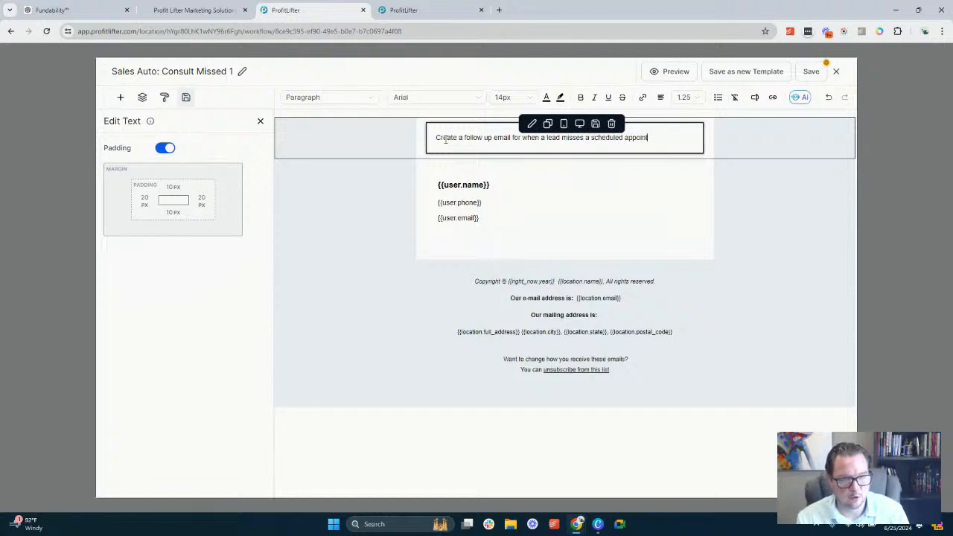
pyautogui.write('me')
pyautogui.press('BackSpace')
pyautogui.press('BackSpace')
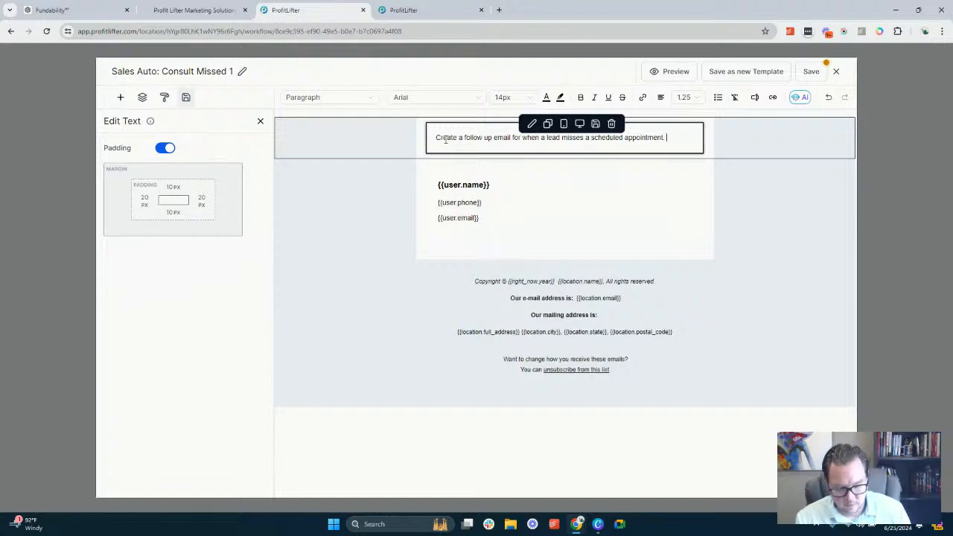
pyautogui.write('Inclu')
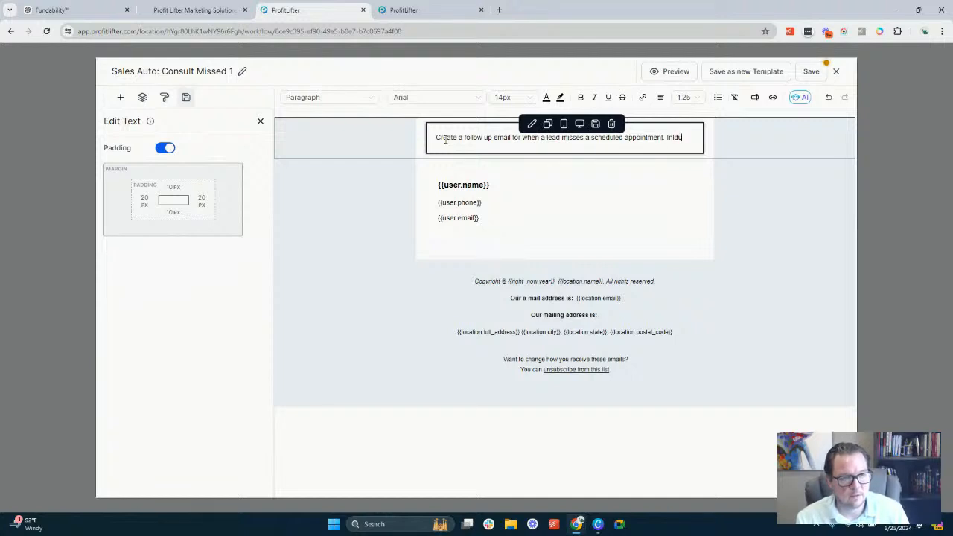
pyautogui.write('de a l')
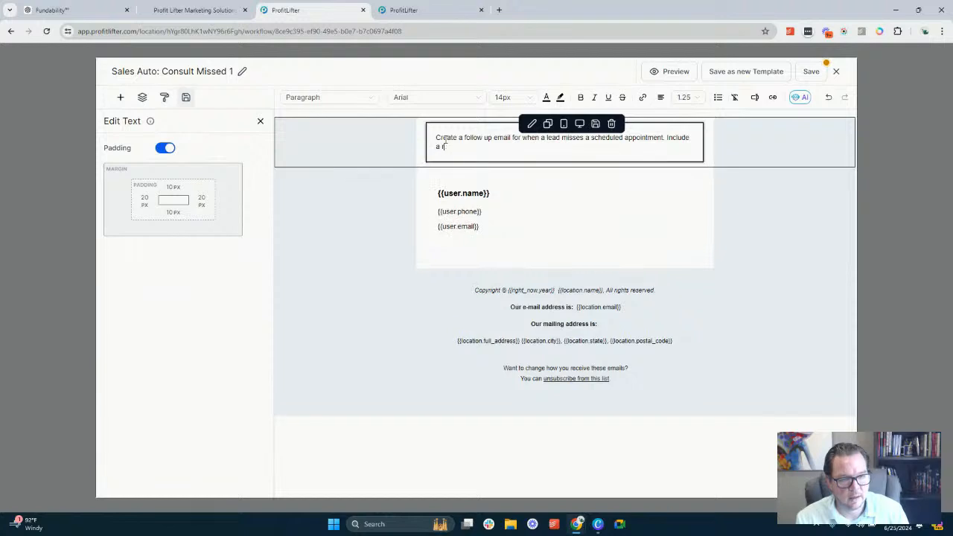
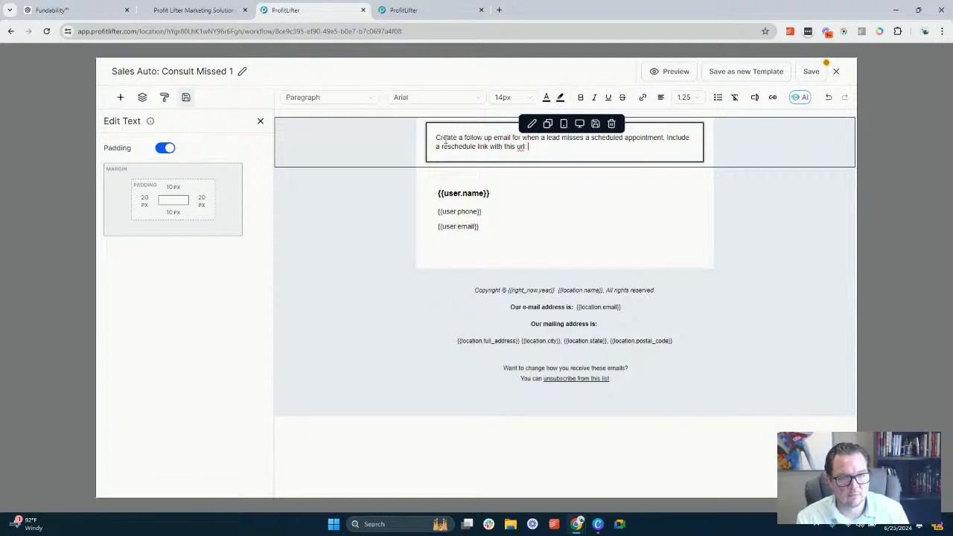
pyautogui.press('Return')
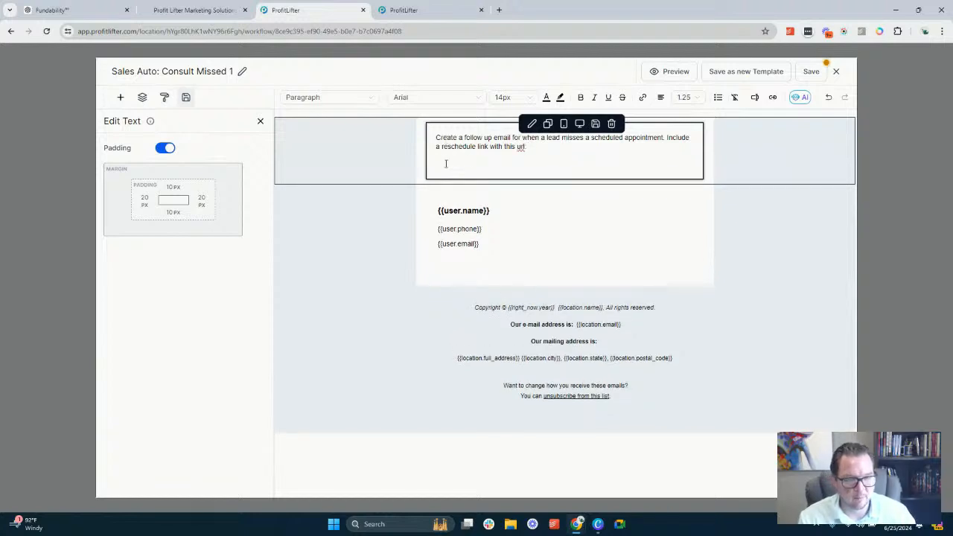
pyautogui.click(531, 152)
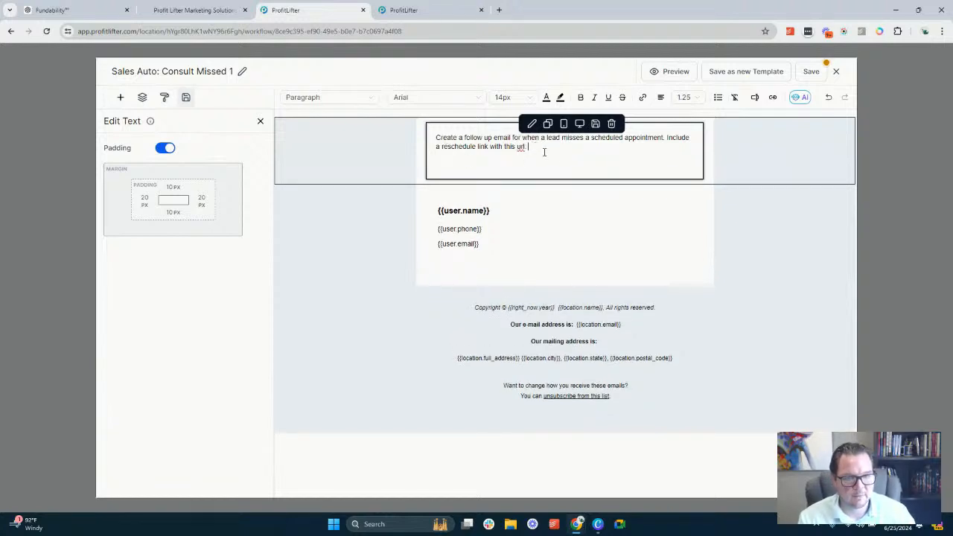
pyautogui.click(755, 97)
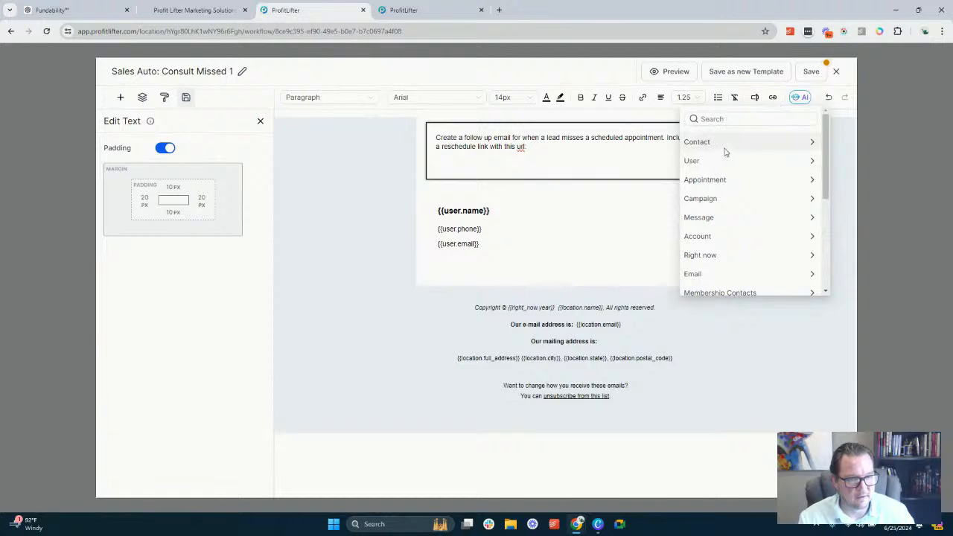
pyautogui.scroll(-5, 723, 171)
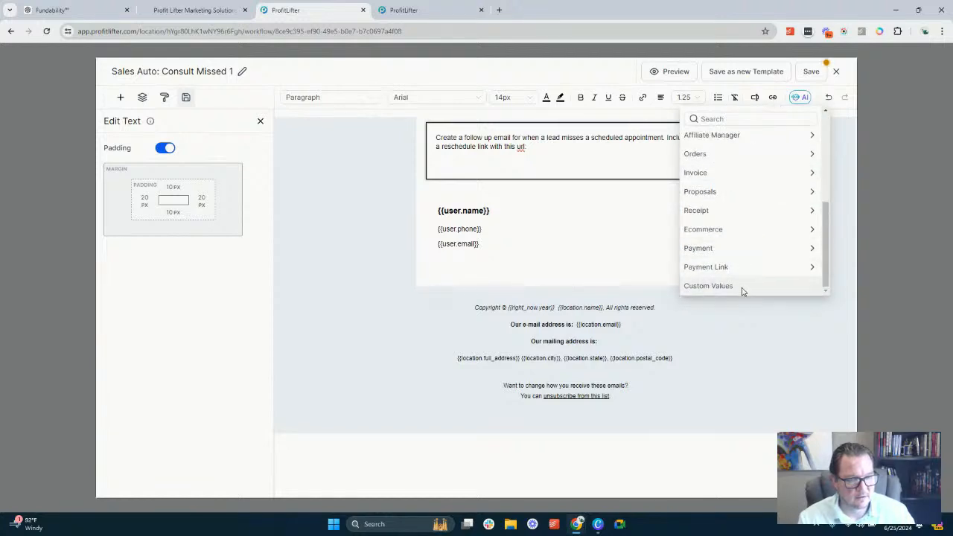
pyautogui.click(742, 290)
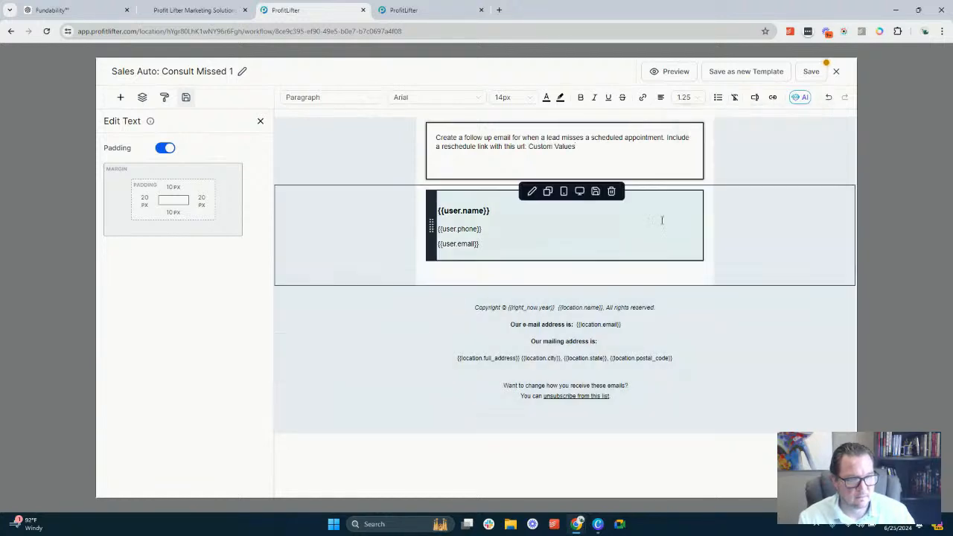
pyautogui.doubleClick(540, 146)
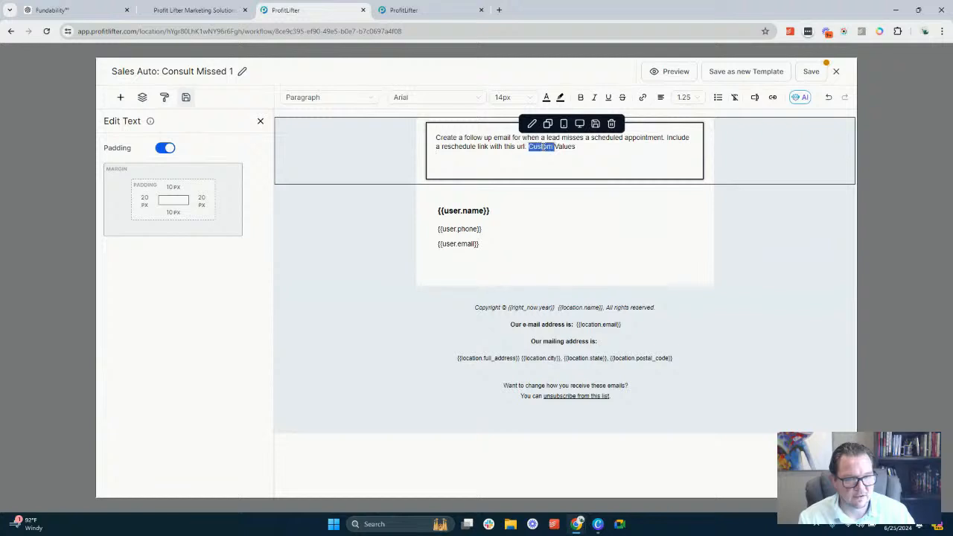
pyautogui.moveTo(540, 146); pyautogui.dragTo(567, 151)
pyautogui.press('BackSpace')
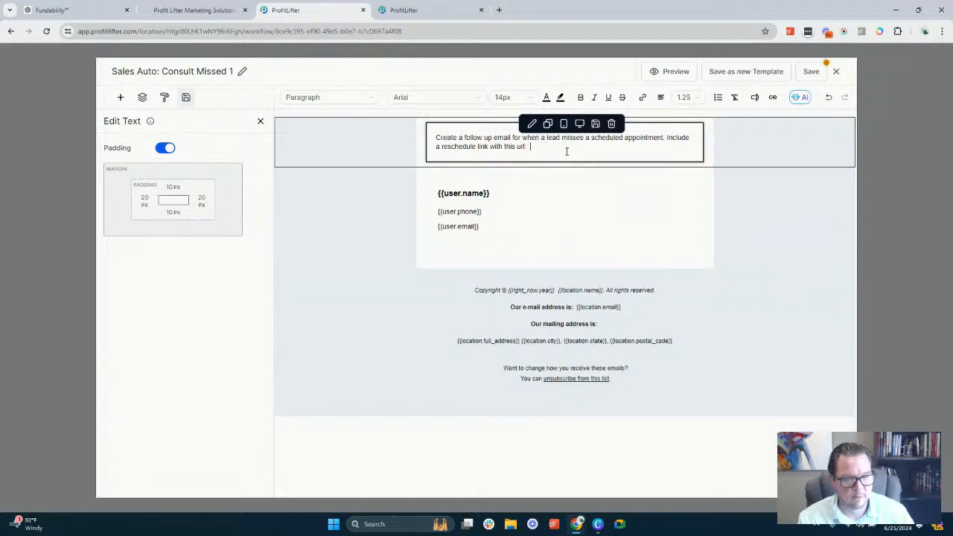
# Insert the appointment Reschedule Link custom value, {{appointment.reschedule_link}}, at the end of the prompt text
pyautogui.click(755, 96)
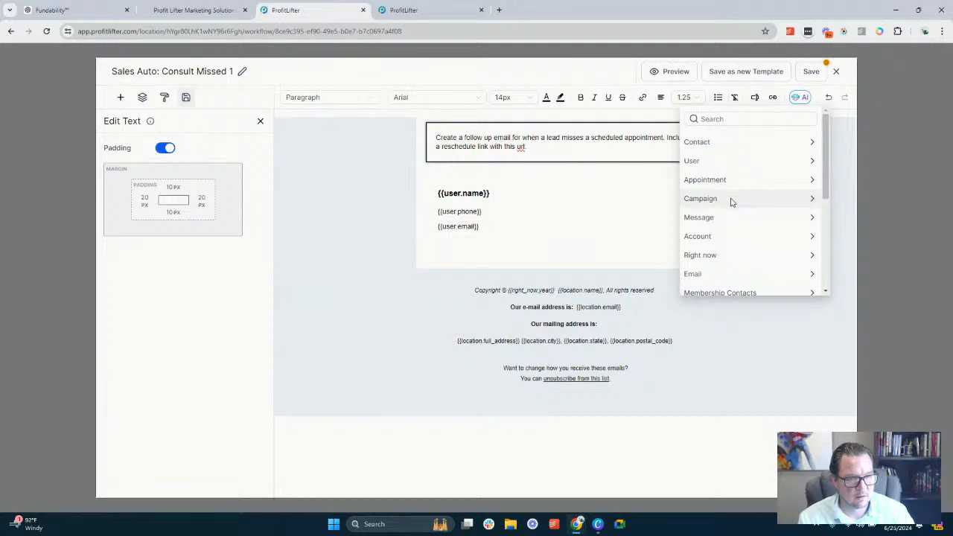
pyautogui.click(733, 181)
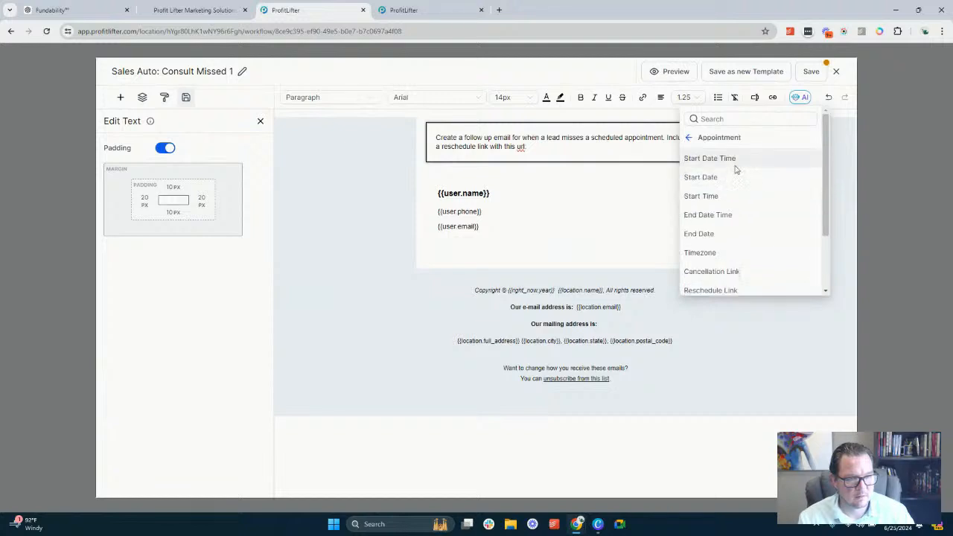
pyautogui.scroll(-1, 738, 183)
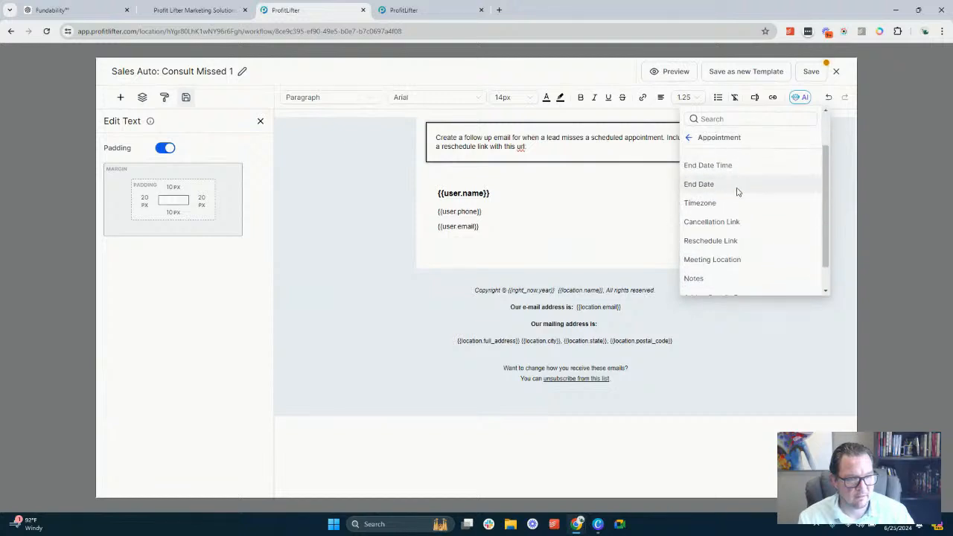
pyautogui.click(710, 240)
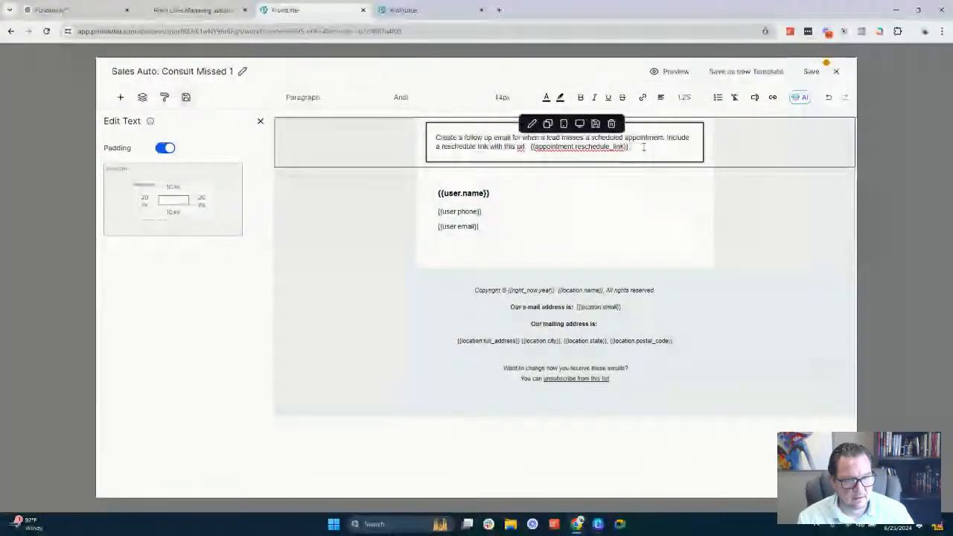
pyautogui.click(639, 148)
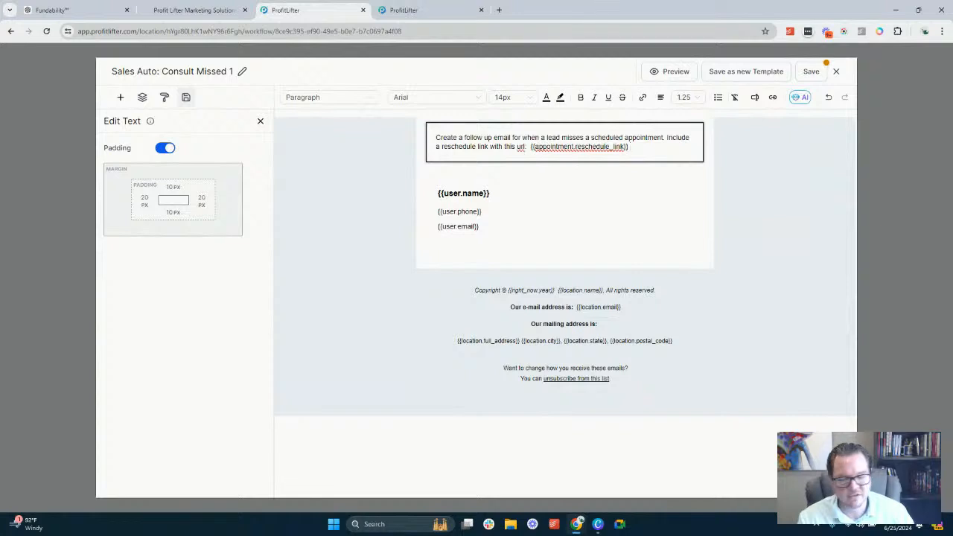
pyautogui.click(648, 152)
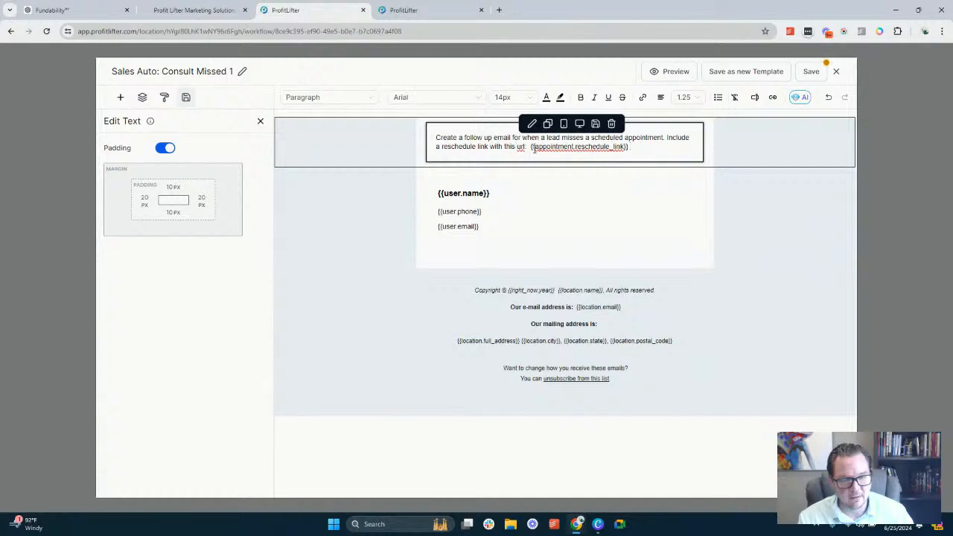
# Replace the reschedule value in the prompt with the words "Click Here to Reschedule", linked to {{appointment.reschedule_link}}
pyautogui.moveTo(530, 147); pyautogui.dragTo(638, 147)
pyautogui.hotkey('ctrl', 'c')
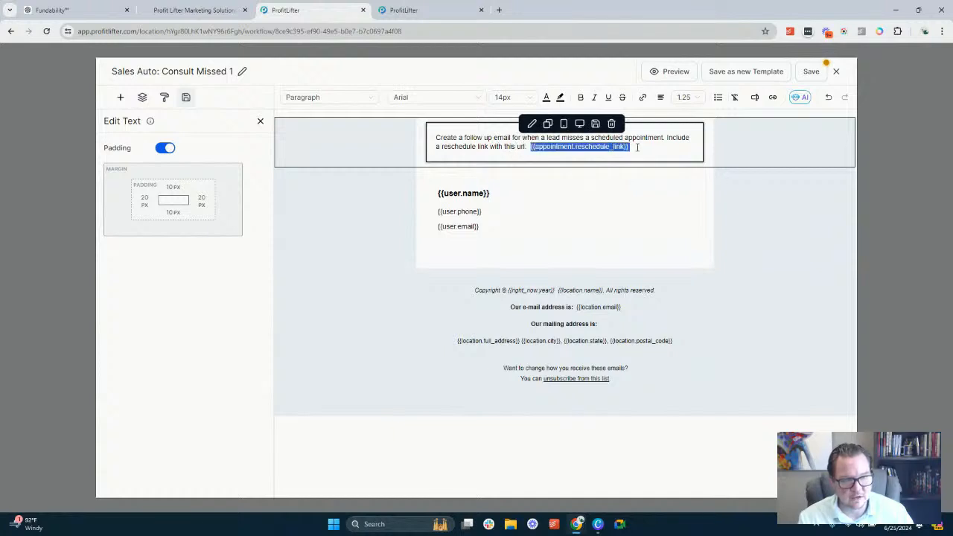
pyautogui.press('BackSpace')
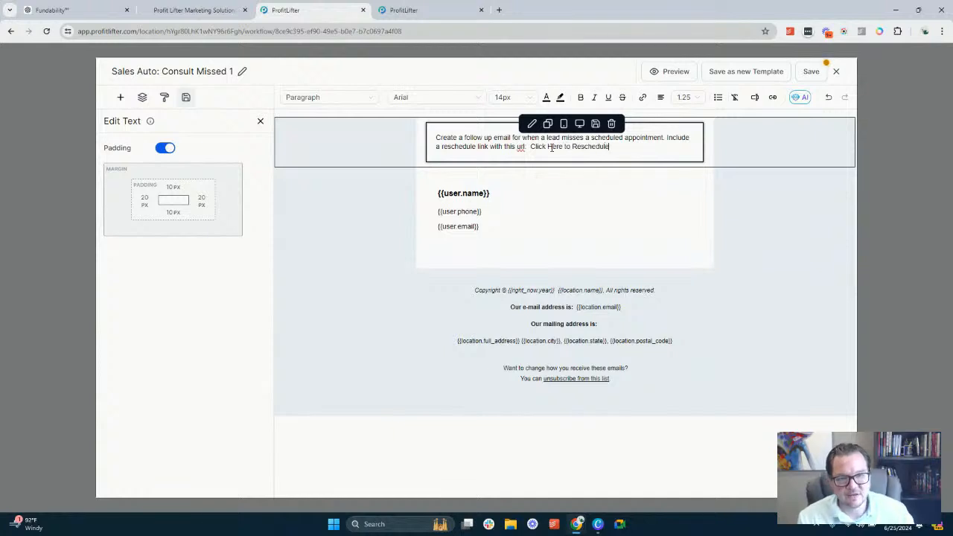
pyautogui.moveTo(531, 147); pyautogui.dragTo(609, 146)
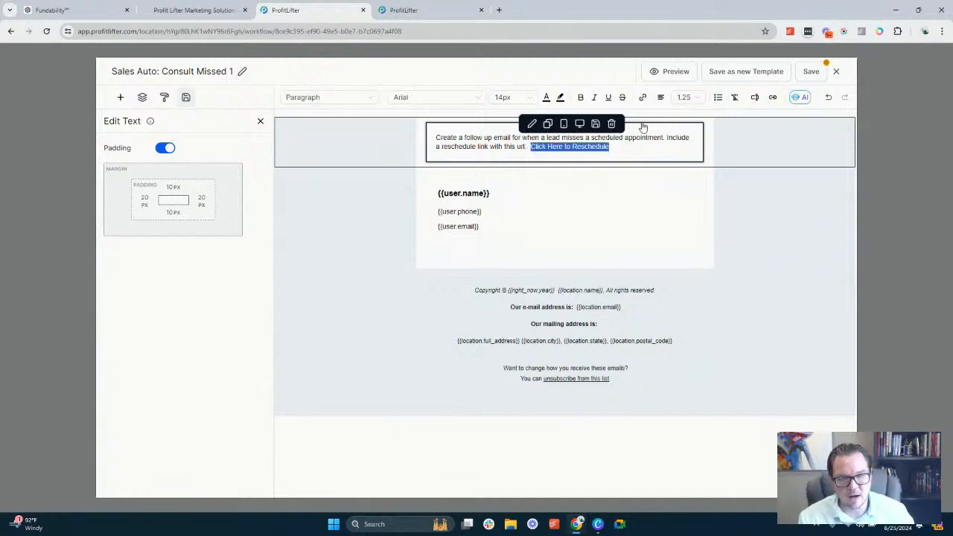
pyautogui.click(643, 97)
pyautogui.click(423, 248)
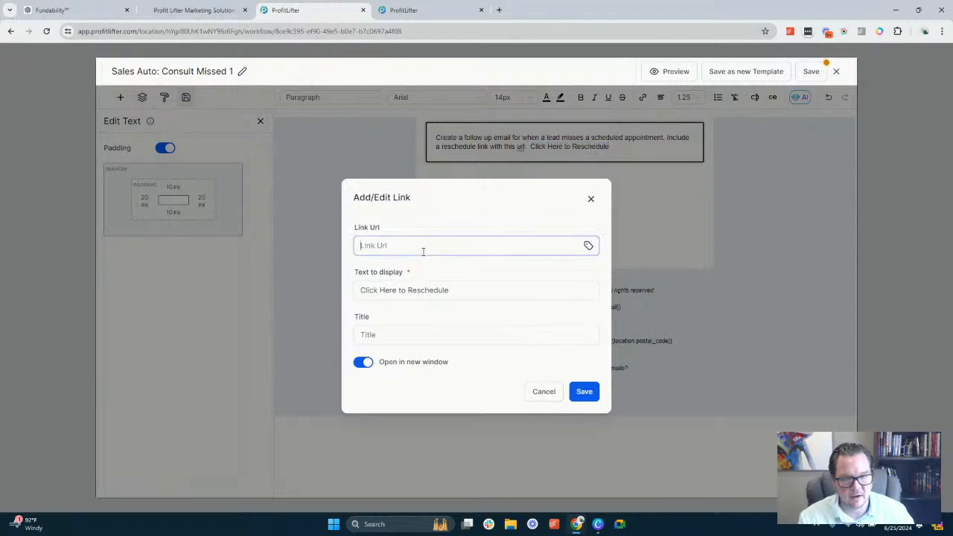
pyautogui.hotkey('ctrl', 'v')
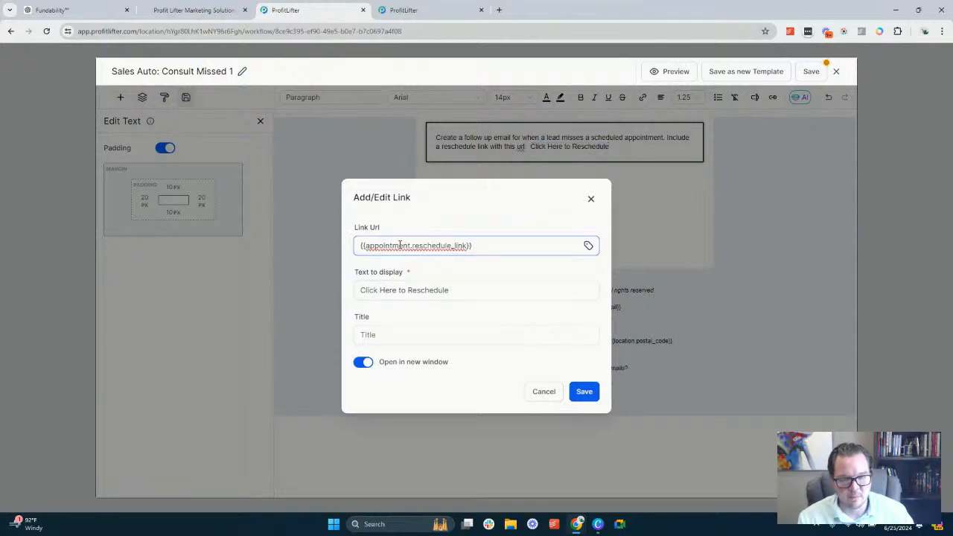
pyautogui.click(408, 289)
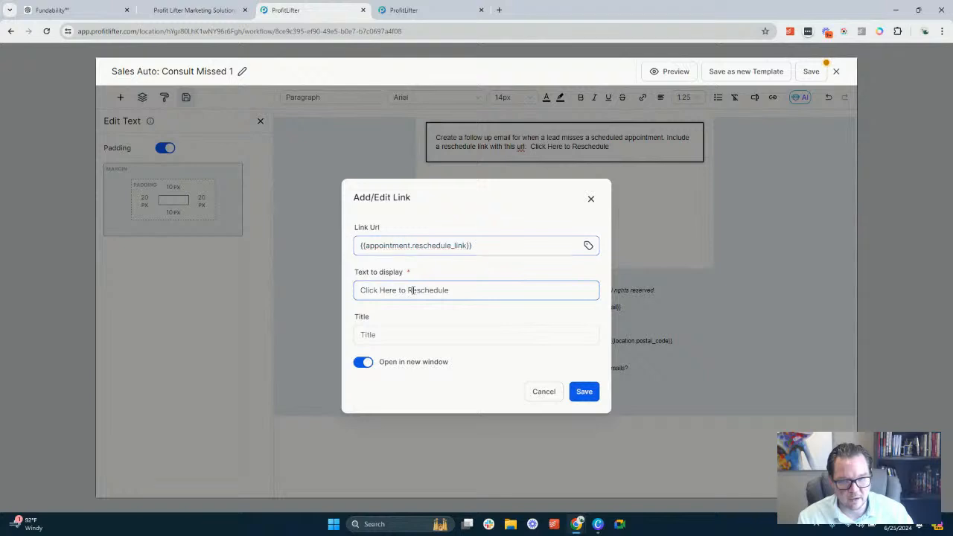
pyautogui.click(406, 335)
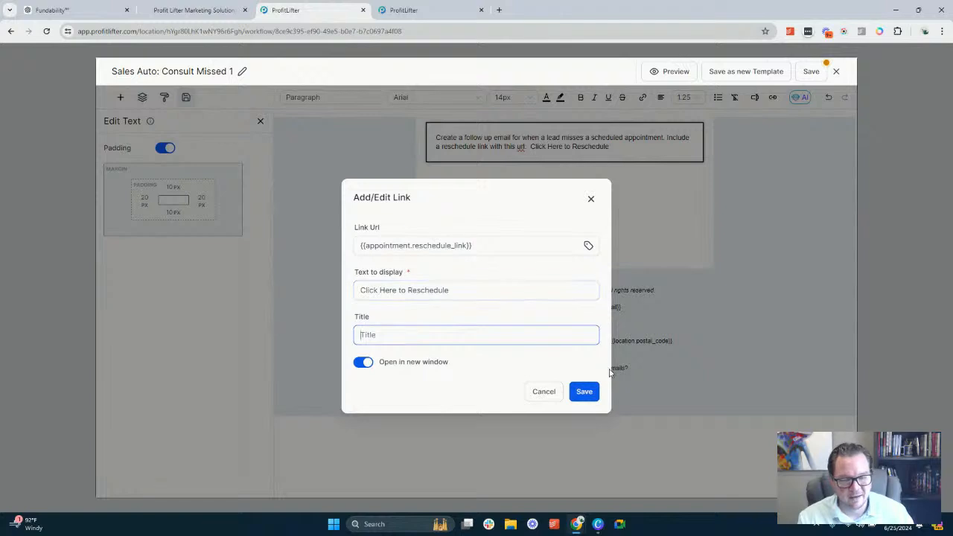
pyautogui.click(588, 395)
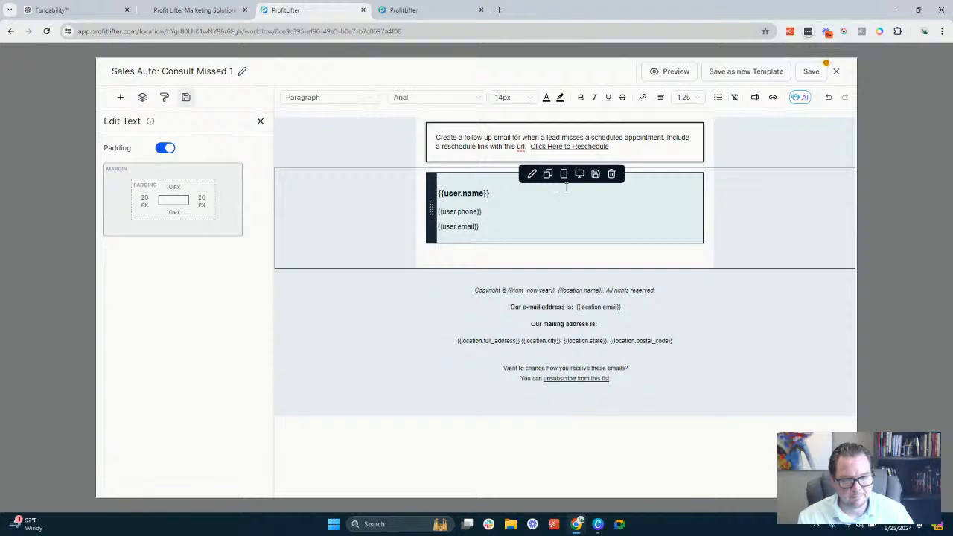
# Save the Sales Auto: Consult Missed 1 template and close its editor to return to the workflow
pyautogui.click(814, 77)
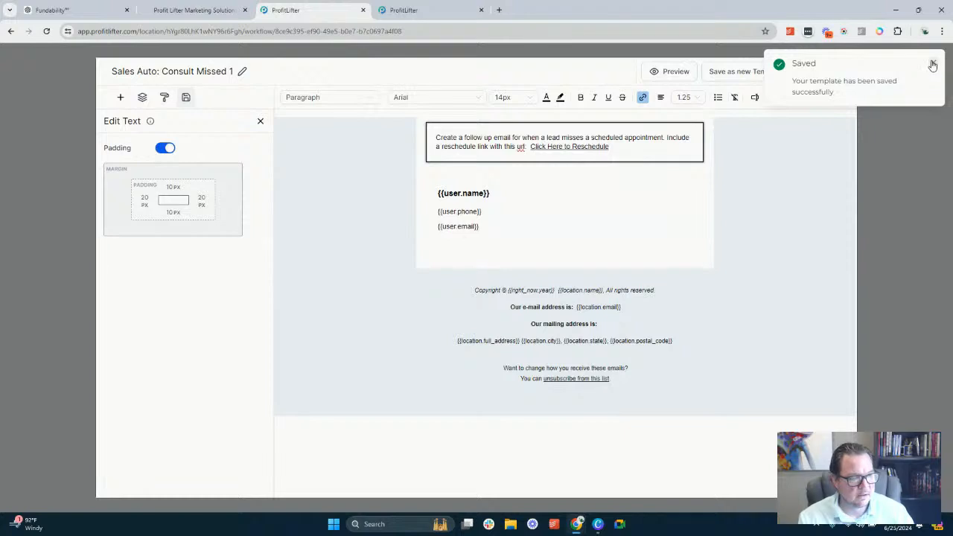
pyautogui.click(931, 66)
pyautogui.click(839, 71)
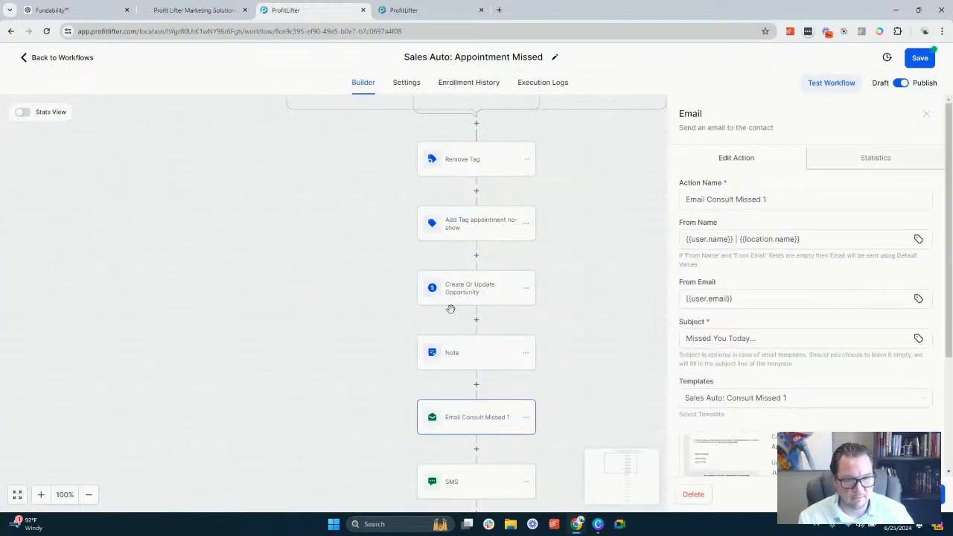
# Set the reschedule link in the SMS action's message to {{appointment.reschedule_link}} and save the action
pyautogui.scroll(-1, 447, 328)
pyautogui.click(464, 385)
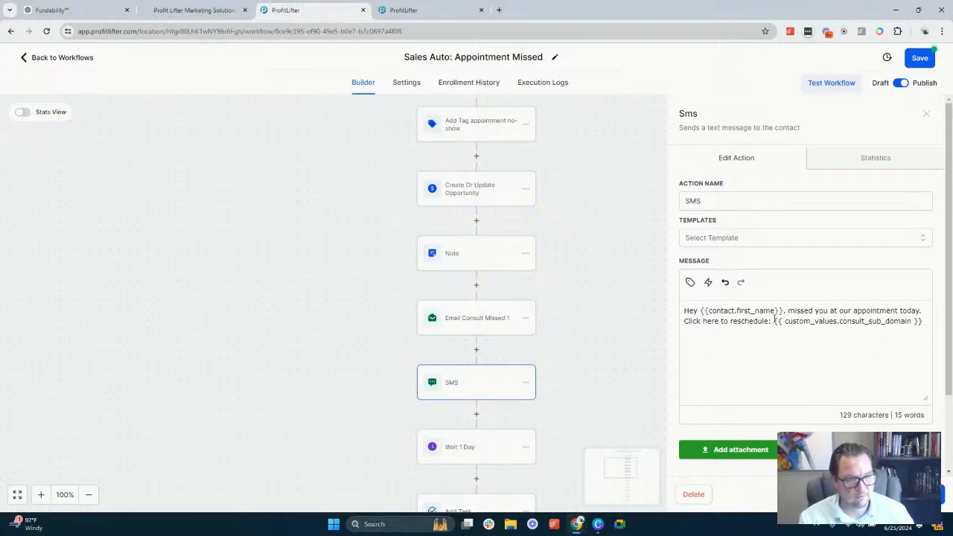
pyautogui.moveTo(776, 319); pyautogui.dragTo(928, 325)
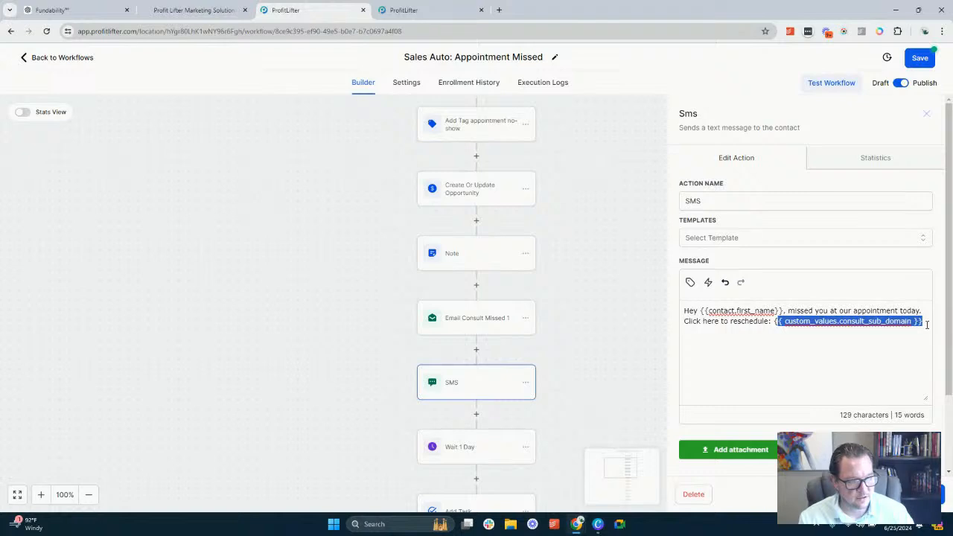
pyautogui.press('BackSpace')
pyautogui.hotkey('ctrl', 'v')
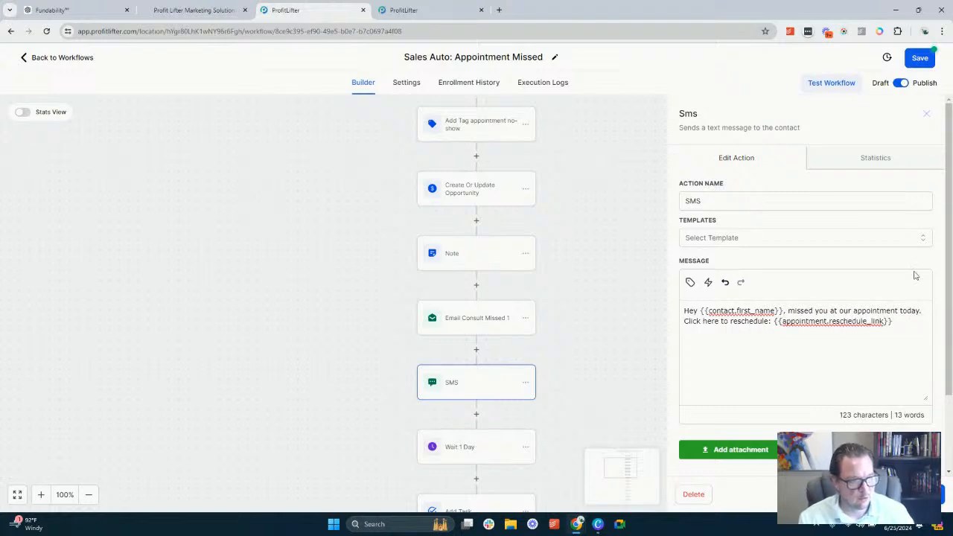
pyautogui.click(910, 494)
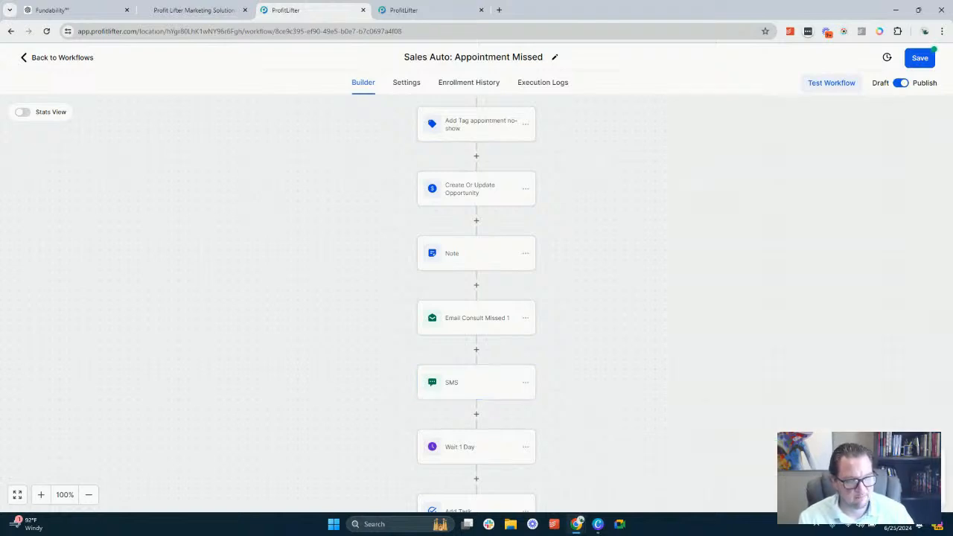
# Review the Wait 1 Day action and the Add Task action's title, description, assignee and due date
pyautogui.scroll(-2, 527, 253)
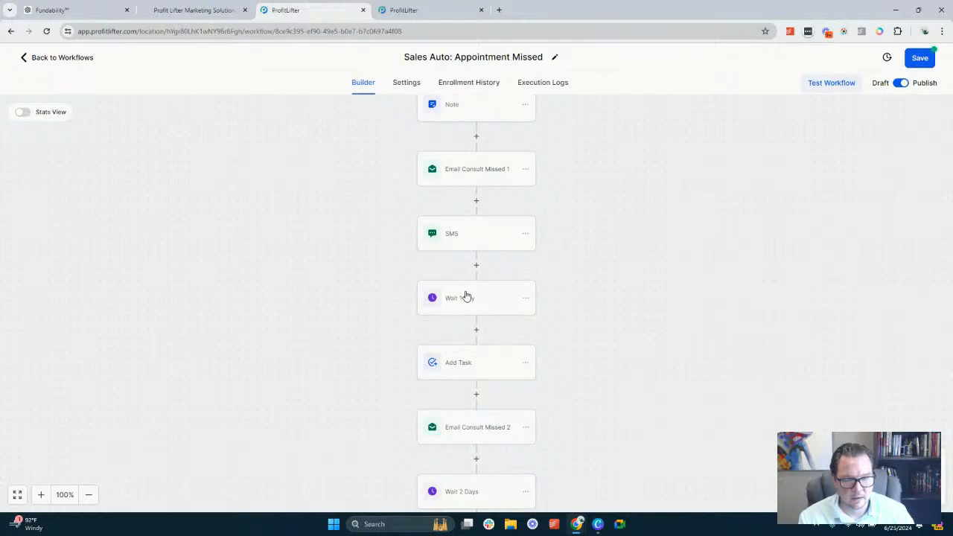
pyautogui.click(464, 297)
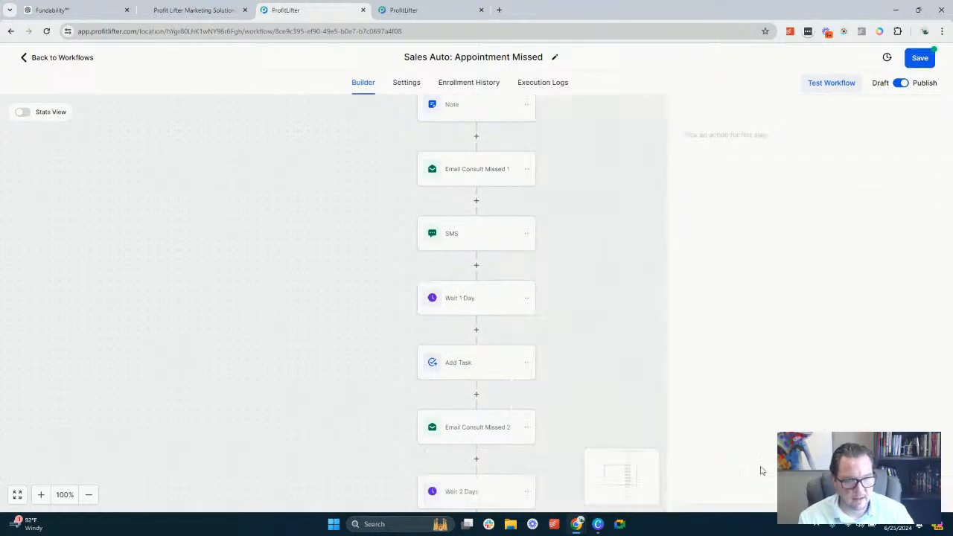
pyautogui.click(483, 365)
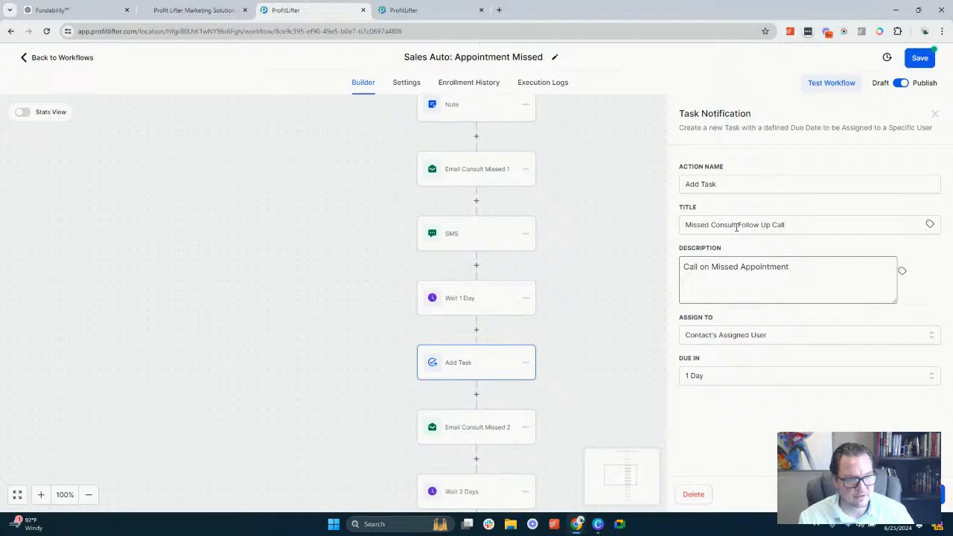
pyautogui.click(812, 226)
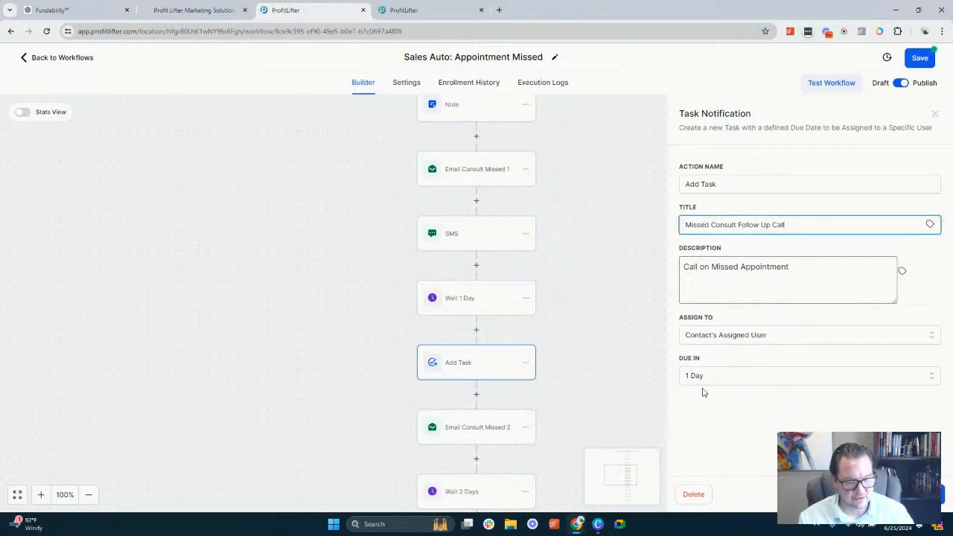
pyautogui.click(910, 494)
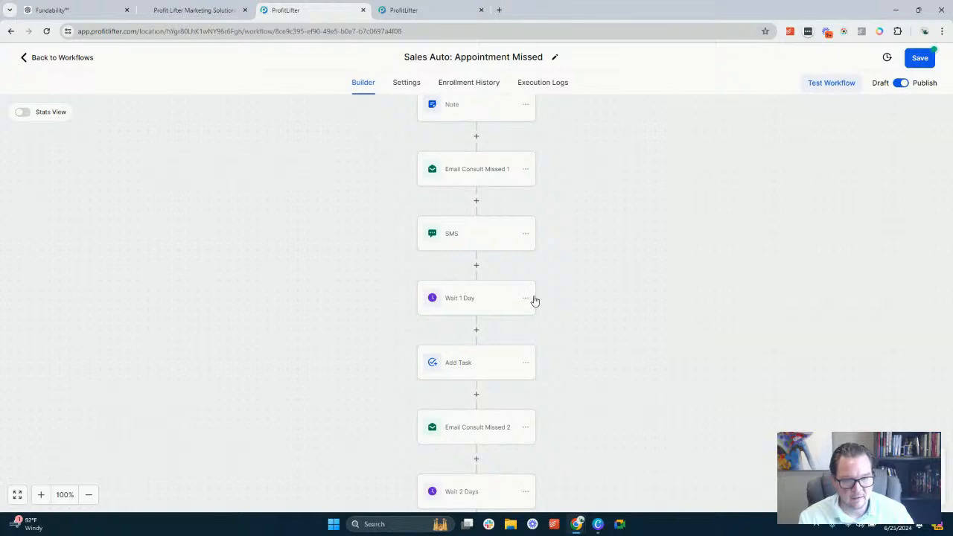
# Check the Email Consult Missed 2 action and the Wait 1 Day delay against the order of the surrounding actions
pyautogui.scroll(-5, 487, 243)
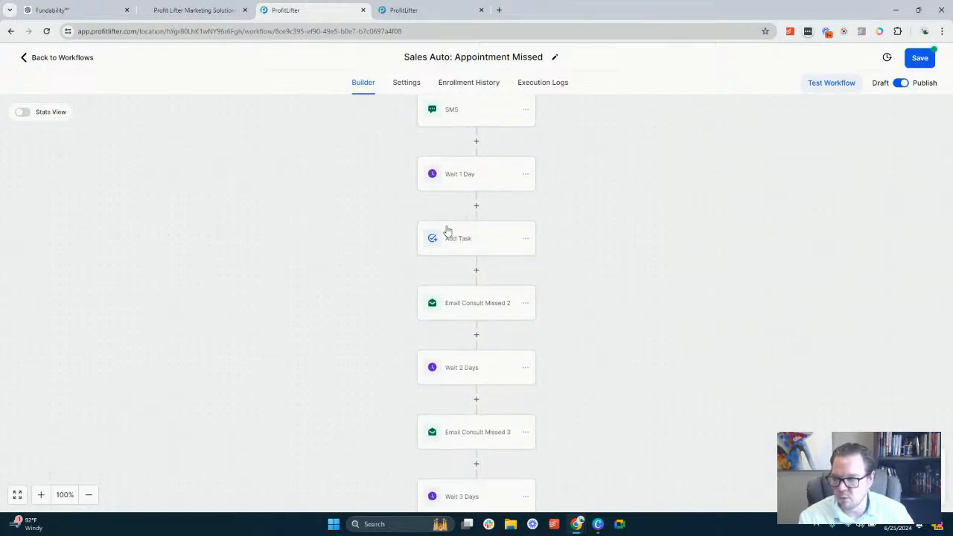
pyautogui.click(492, 307)
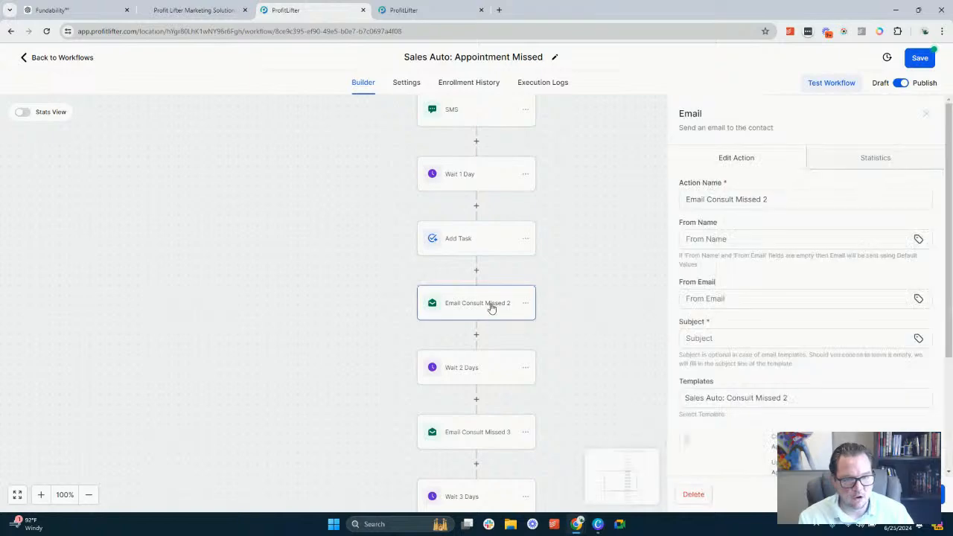
pyautogui.scroll(3, 598, 299)
pyautogui.scroll(1, 598, 299)
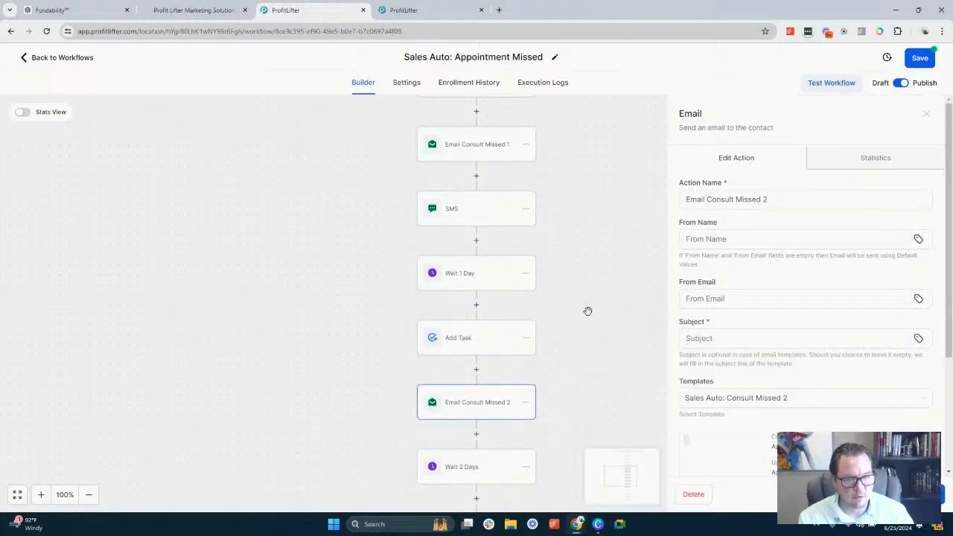
pyautogui.click(588, 311)
pyautogui.click(460, 276)
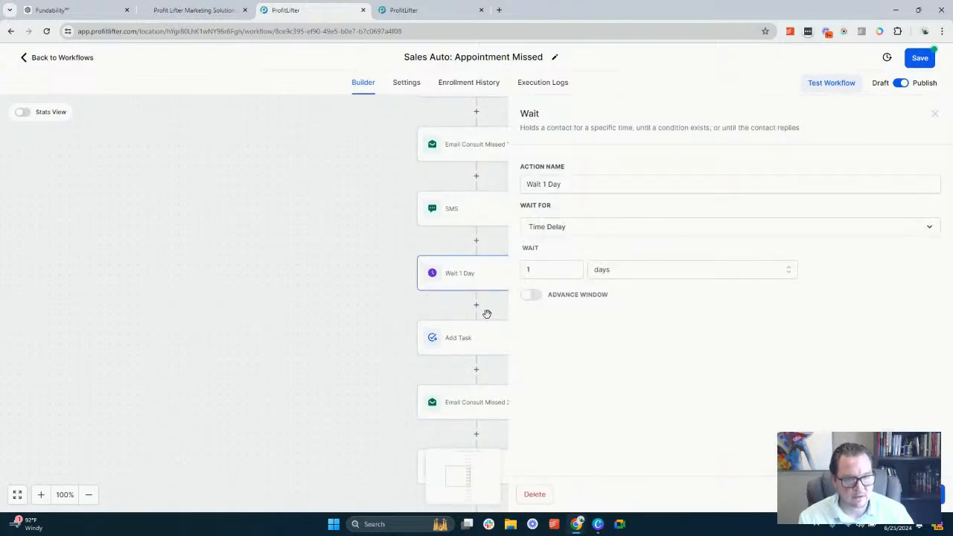
pyautogui.click(374, 313)
# Move the Add Task action to directly after the SMS action, ahead of Wait 1 Day
pyautogui.click(526, 338)
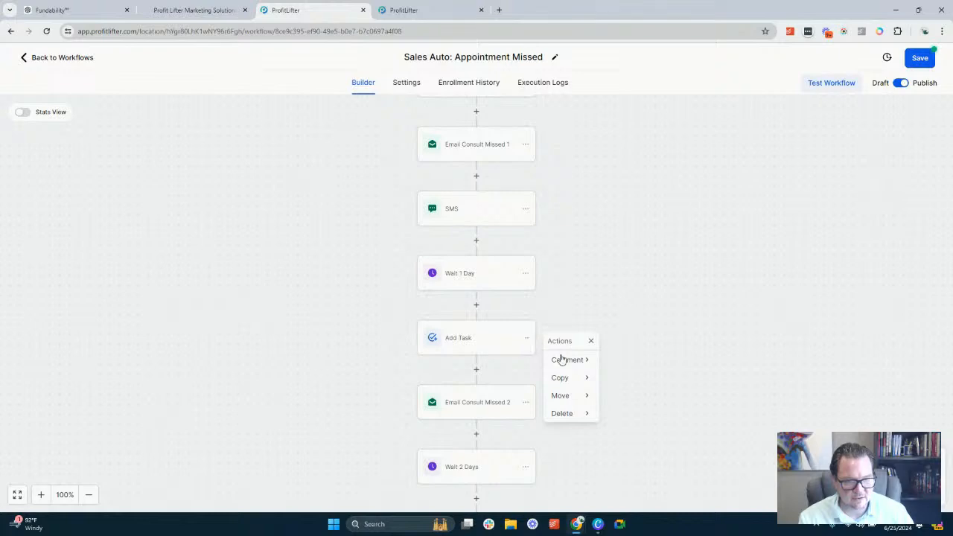
pyautogui.click(575, 395)
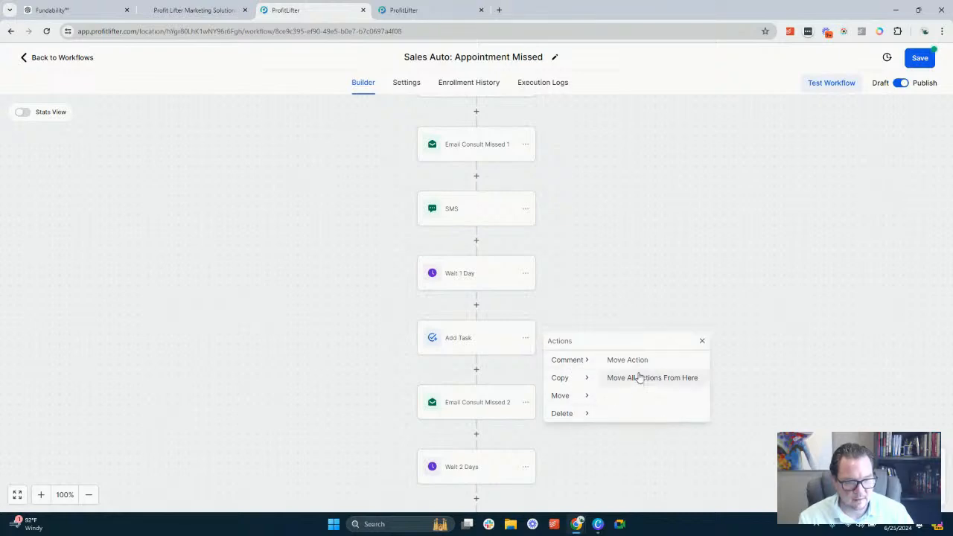
pyautogui.click(639, 362)
pyautogui.click(476, 240)
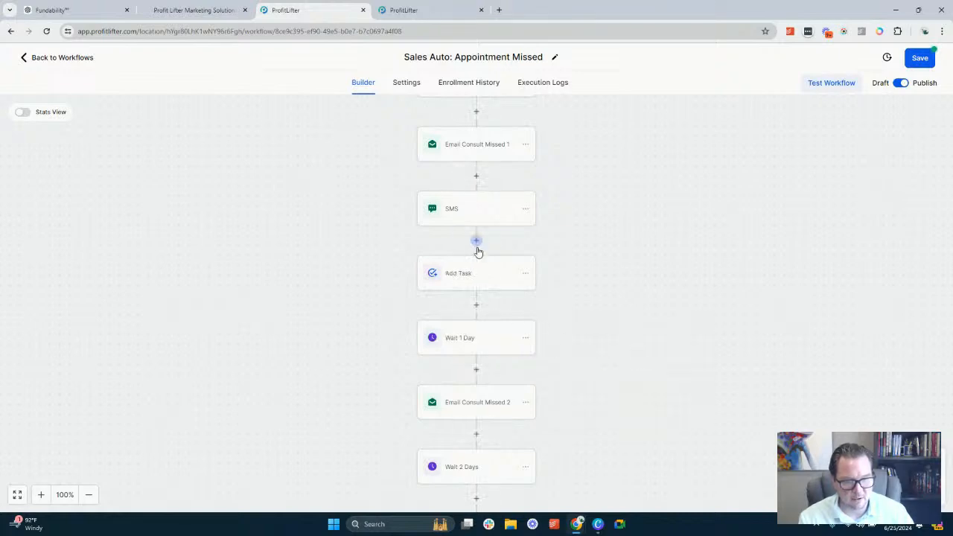
# Open the Email Consult Missed 2 action and look over its sender, subject and template settings
pyautogui.scroll(-2, 534, 249)
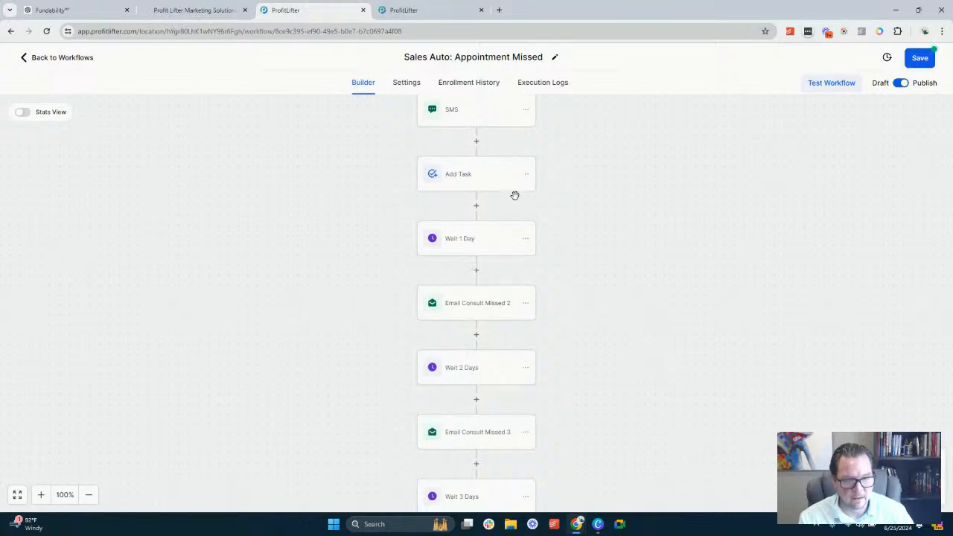
pyautogui.scroll(1, 515, 195)
pyautogui.scroll(-1, 496, 221)
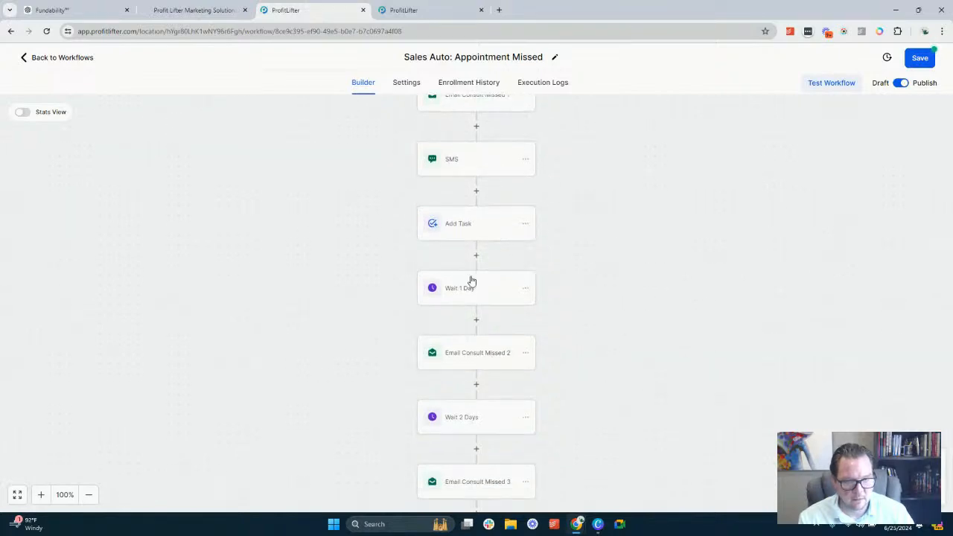
pyautogui.scroll(-1, 484, 261)
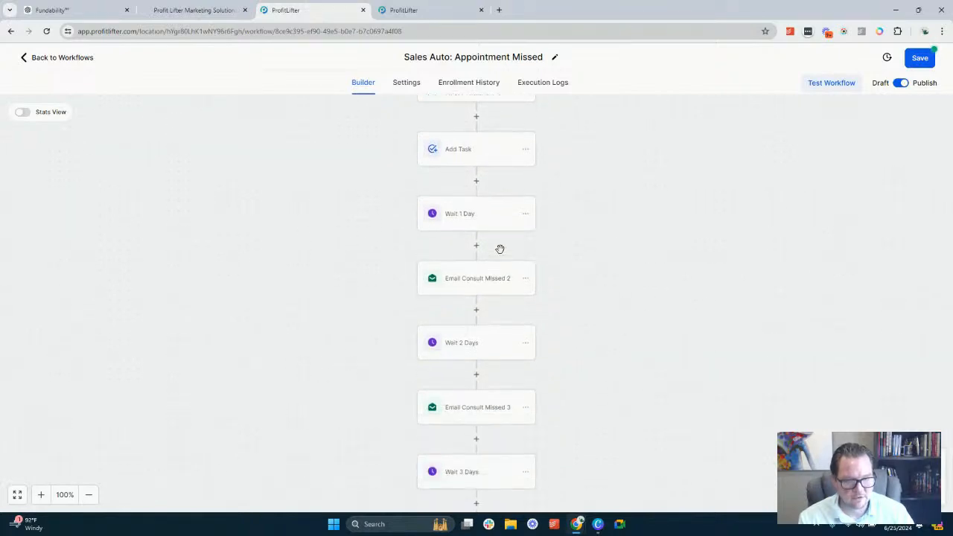
pyautogui.click(473, 282)
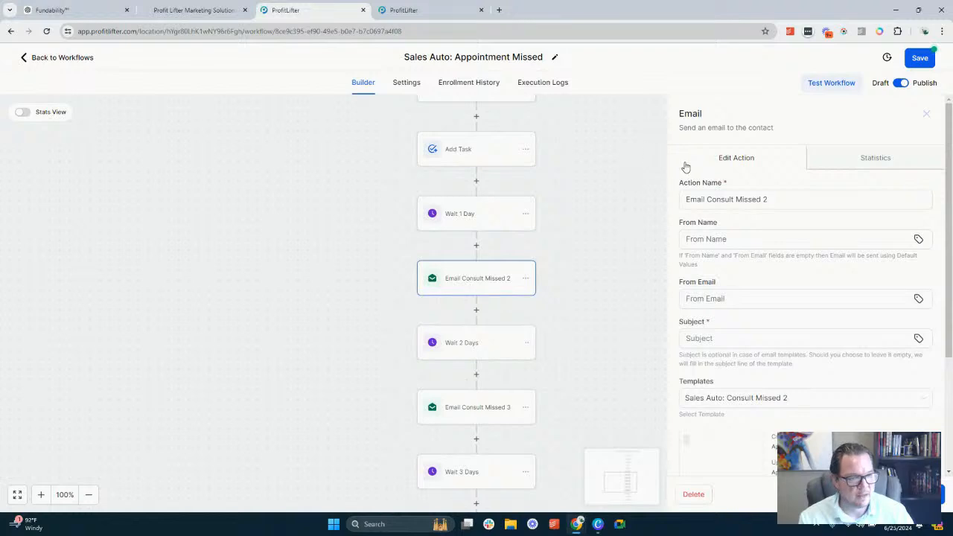
pyautogui.scroll(-2, 739, 265)
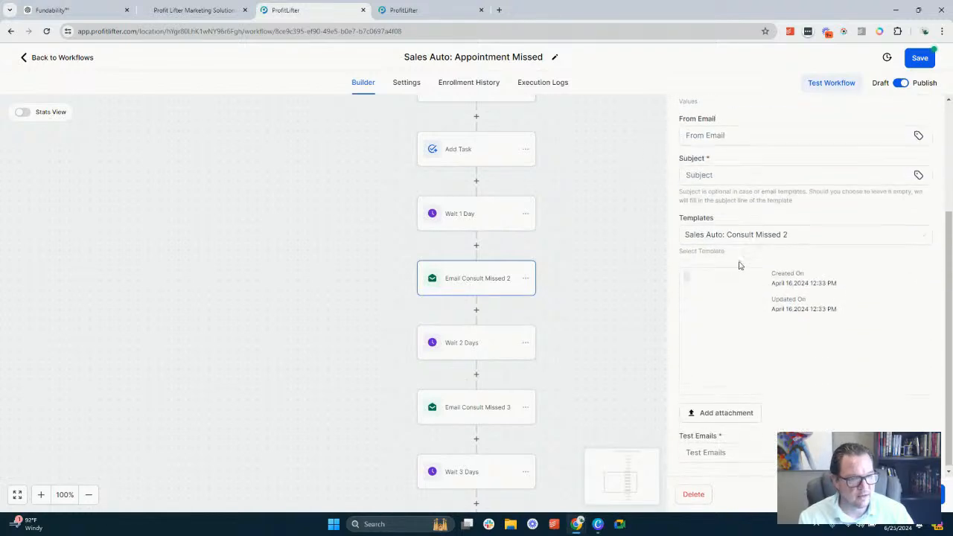
pyautogui.scroll(2, 726, 169)
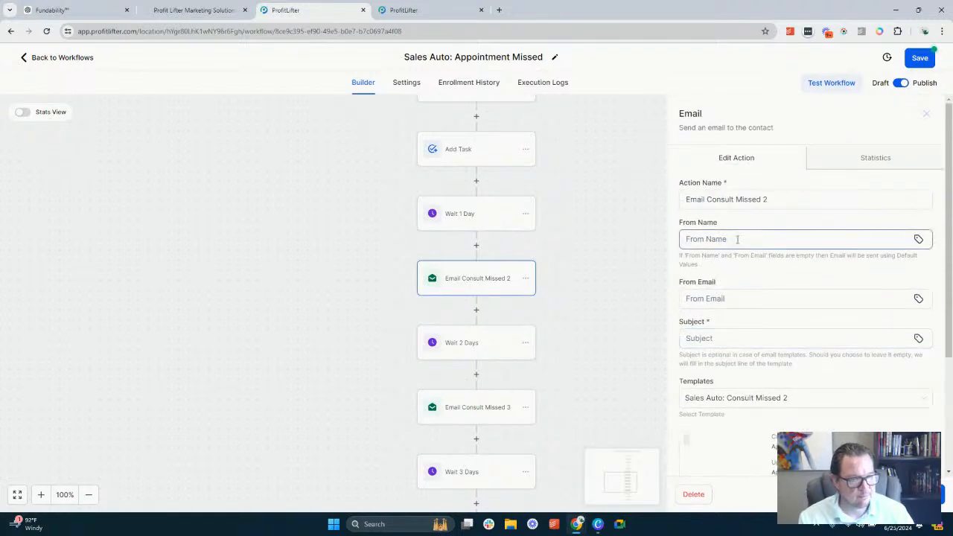
# Set the From Name of Email Consult Missed 2 to {{user.name}} | {{location.name}} using the user's full name and account name values
pyautogui.click(918, 239)
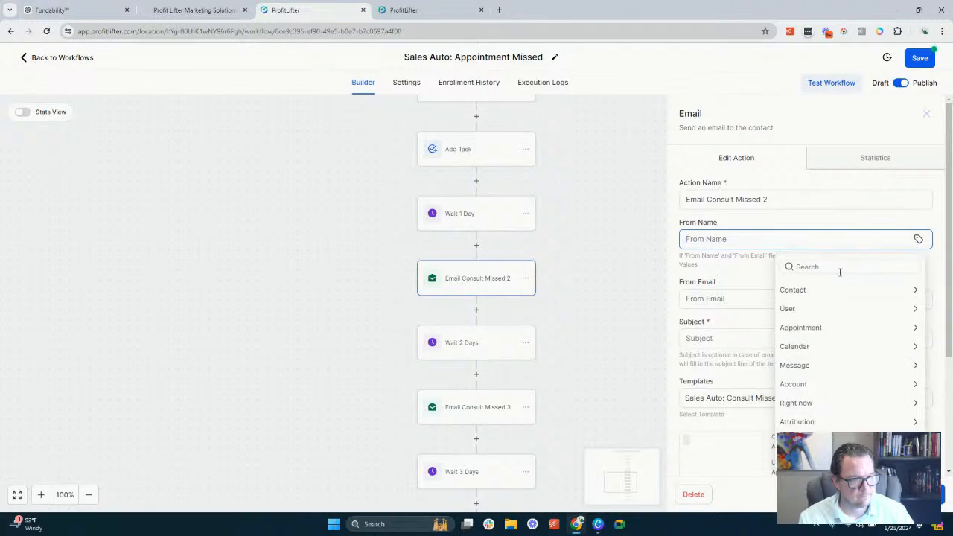
pyautogui.click(823, 308)
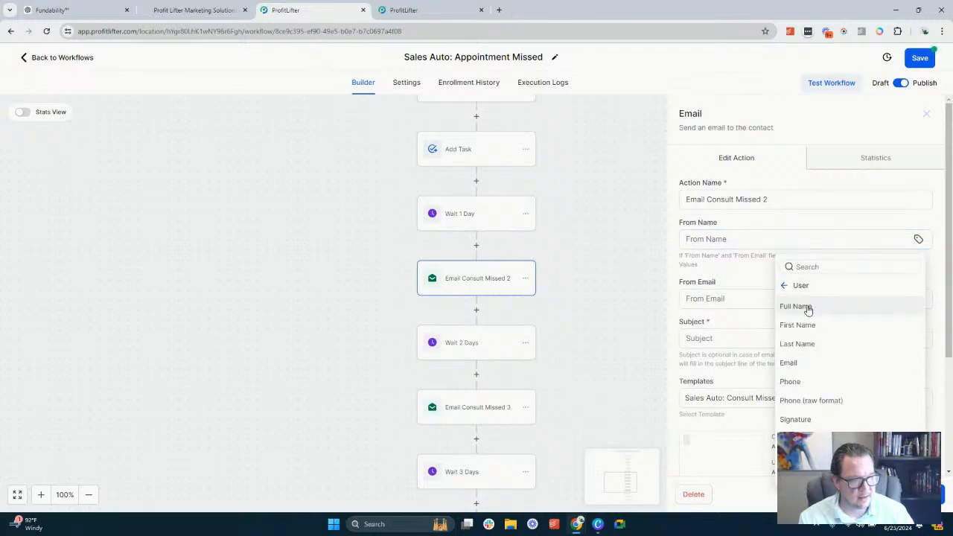
pyautogui.click(809, 311)
pyautogui.write('|')
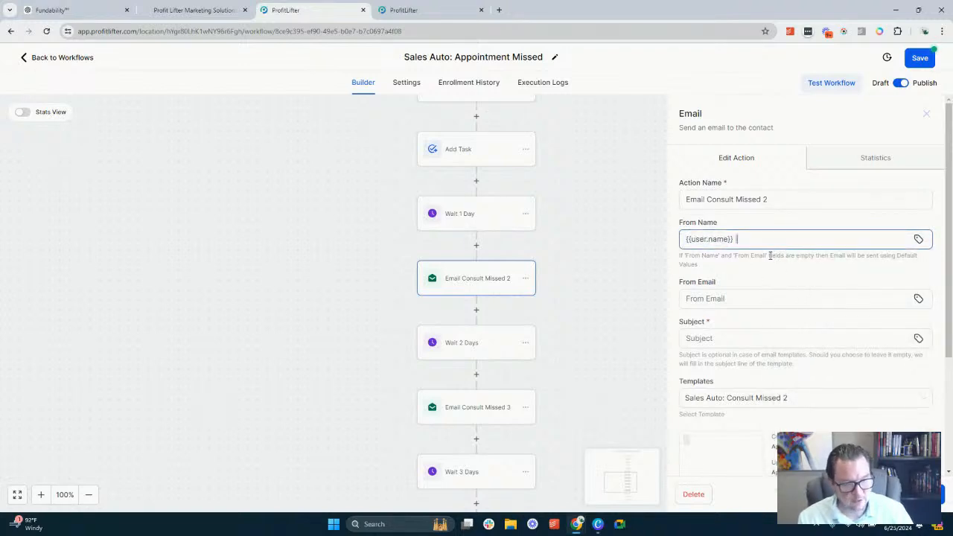
pyautogui.click(919, 240)
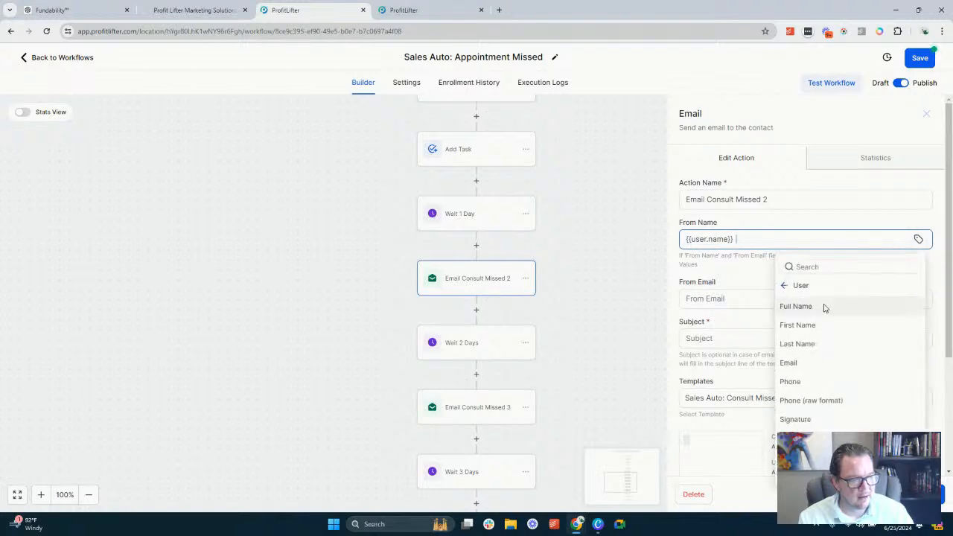
pyautogui.click(801, 288)
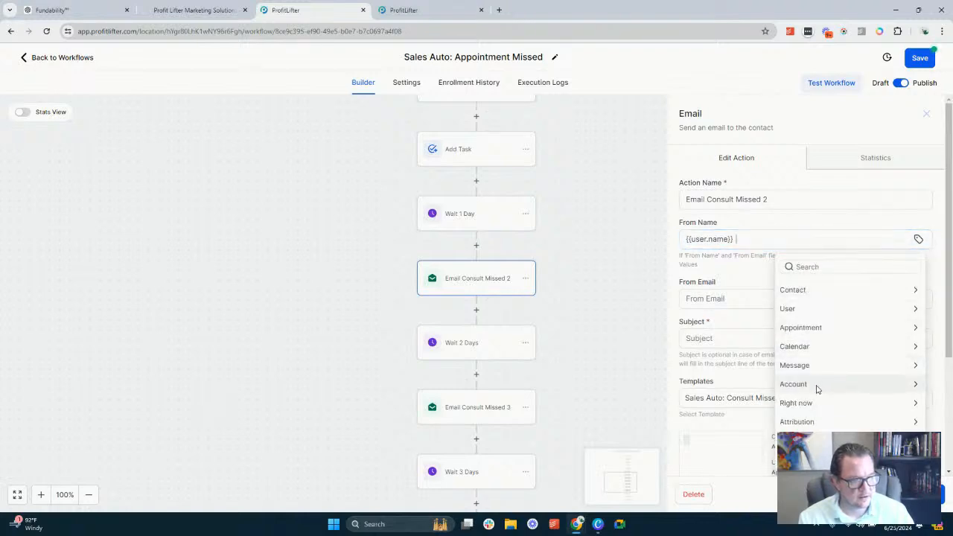
pyautogui.click(817, 384)
pyautogui.click(810, 304)
# Set the From Email of Email Consult Missed 2 to the user's email value, {{user.email}}
pyautogui.click(734, 299)
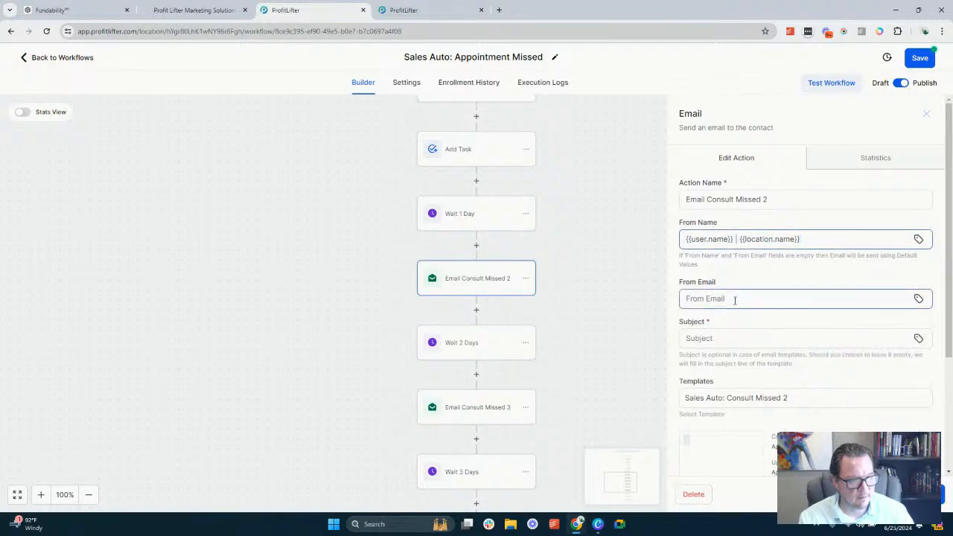
pyautogui.click(919, 298)
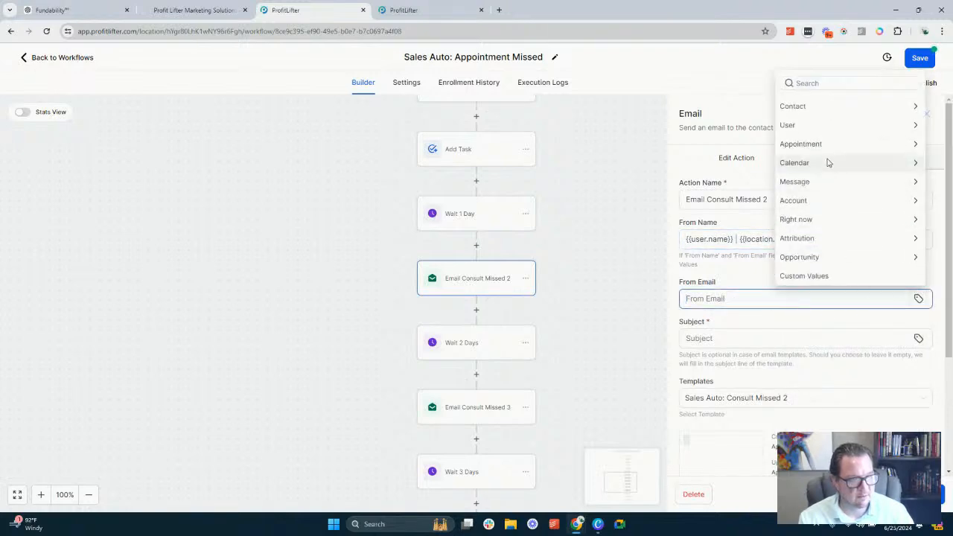
pyautogui.click(826, 126)
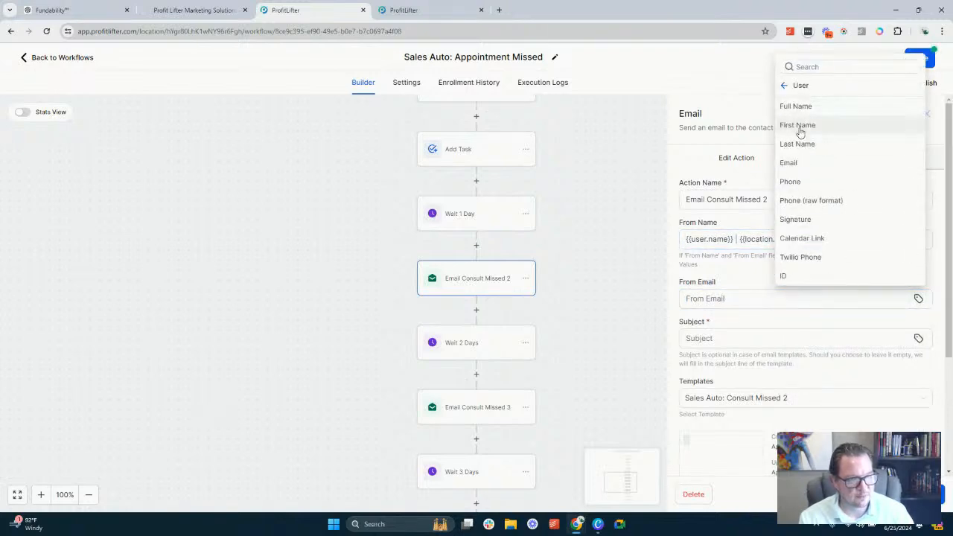
pyautogui.click(797, 164)
# Enter "Have a couple minutes?" as the subject of Email Consult Missed 2
pyautogui.click(733, 337)
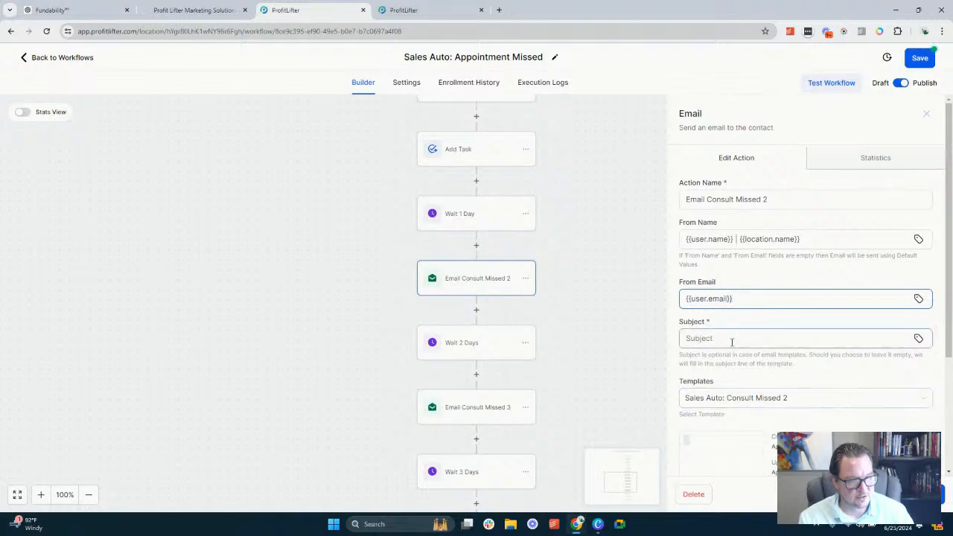
pyautogui.write('S')
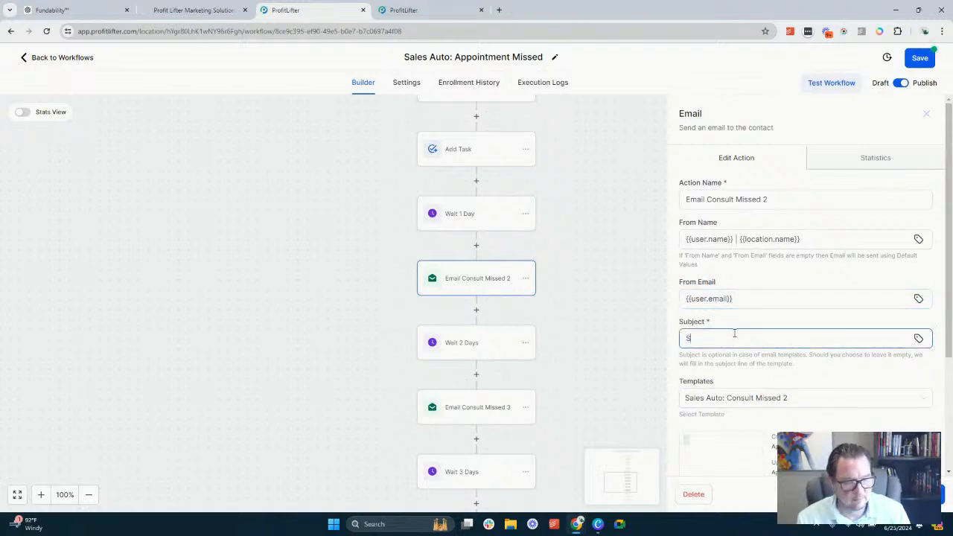
pyautogui.write('till')
pyautogui.hotkey('ctrl', 'a')
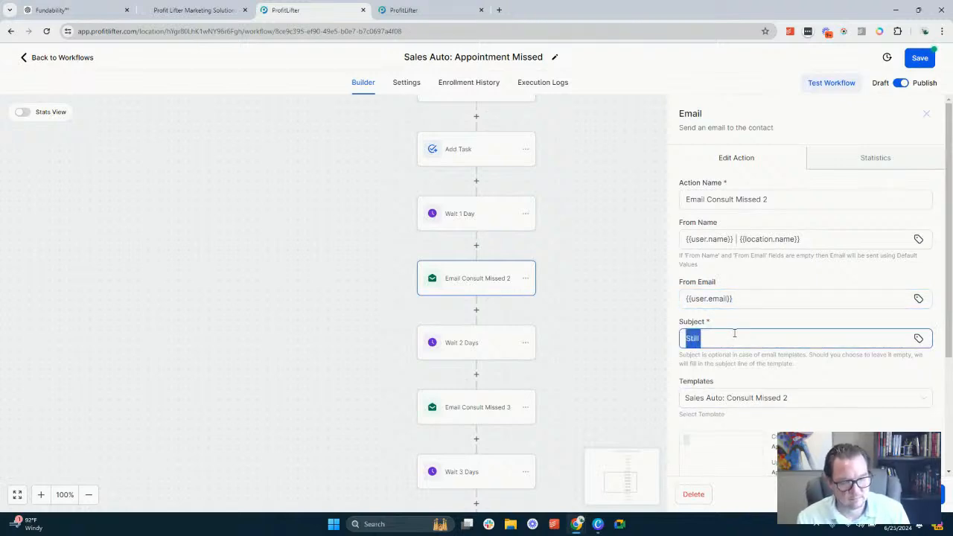
pyautogui.write('Ha')
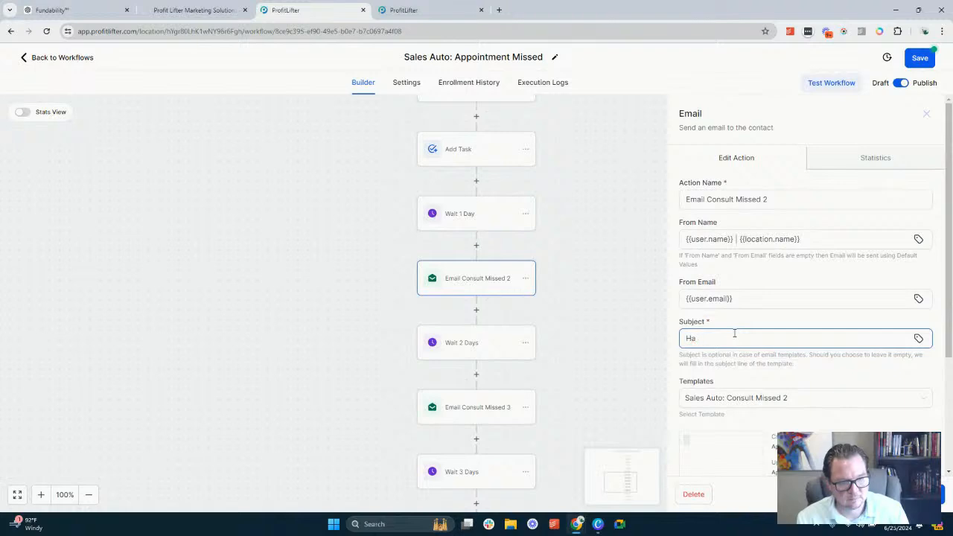
pyautogui.write('ve a couple')
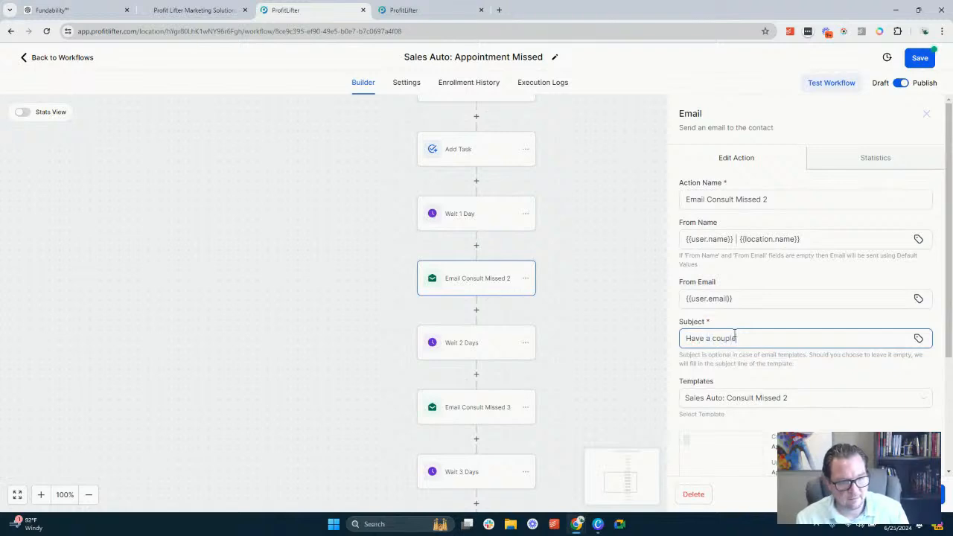
pyautogui.write(' minutes?')
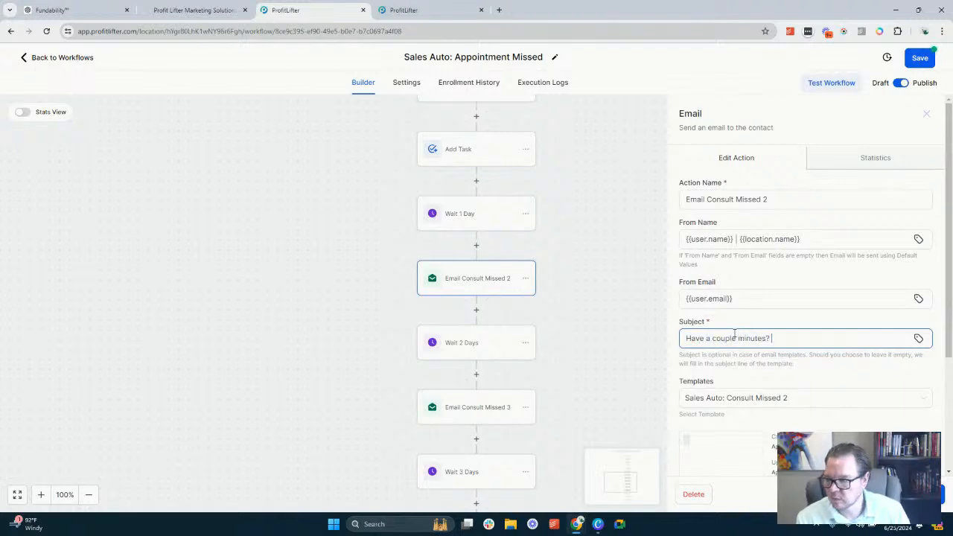
# Open the Sales Auto: Consult Missed 2 template for editing and insert the saved Sales person signature and Footer below the empty text block
pyautogui.scroll(-1, 774, 305)
pyautogui.scroll(-3, 775, 306)
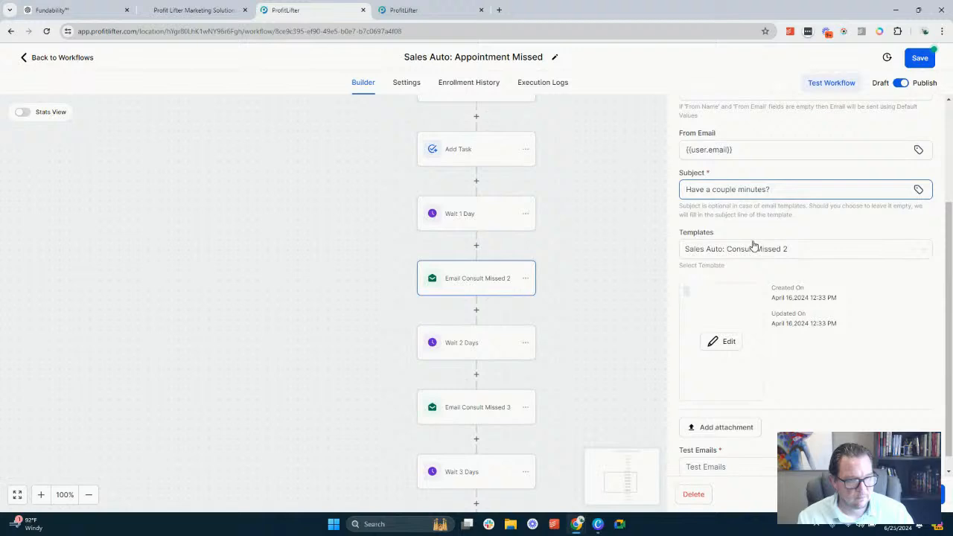
pyautogui.click(726, 342)
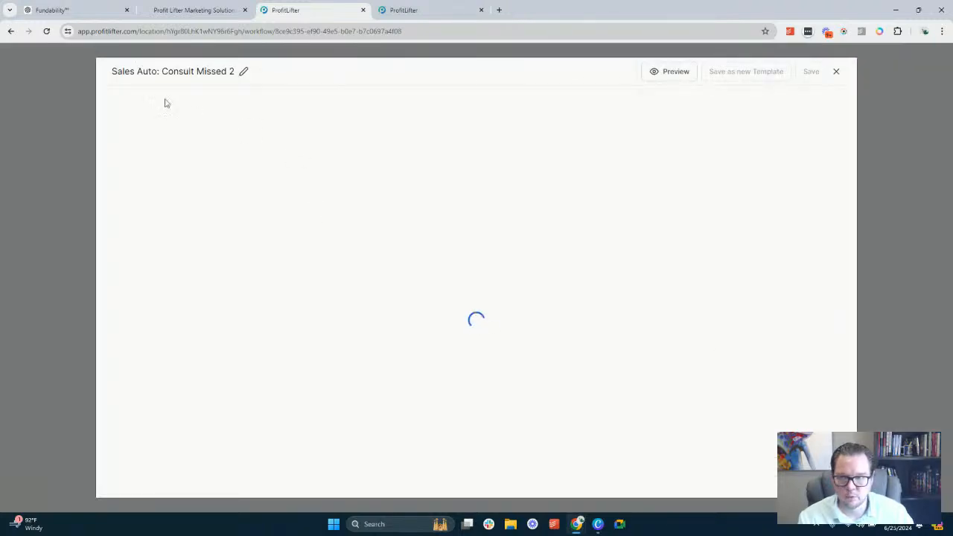
pyautogui.click(186, 98)
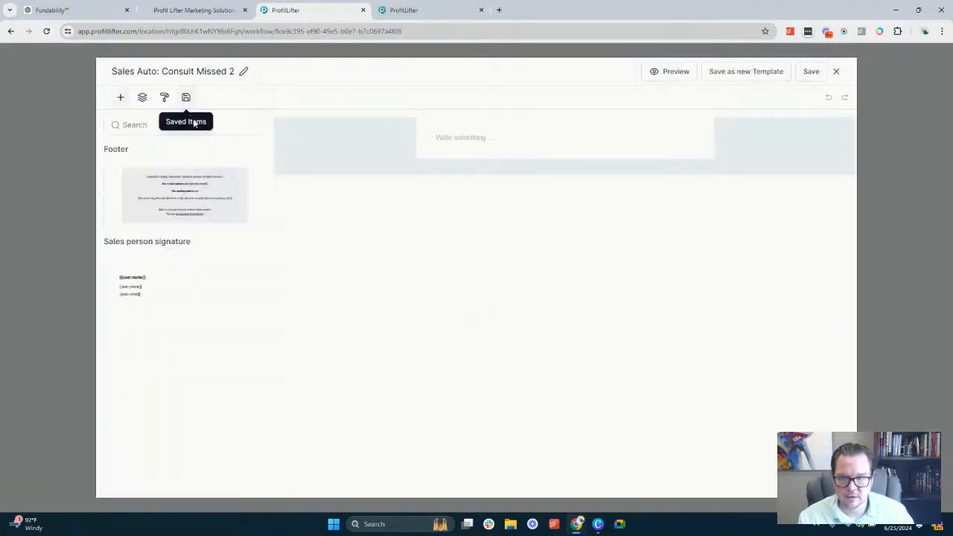
pyautogui.moveTo(187, 203); pyautogui.dragTo(502, 165)
pyautogui.click(186, 98)
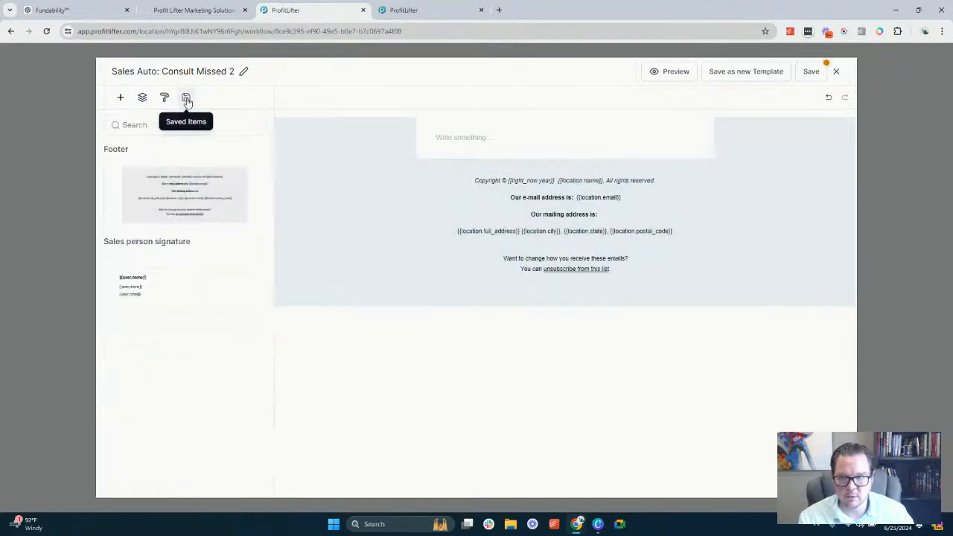
pyautogui.moveTo(160, 276); pyautogui.dragTo(485, 159)
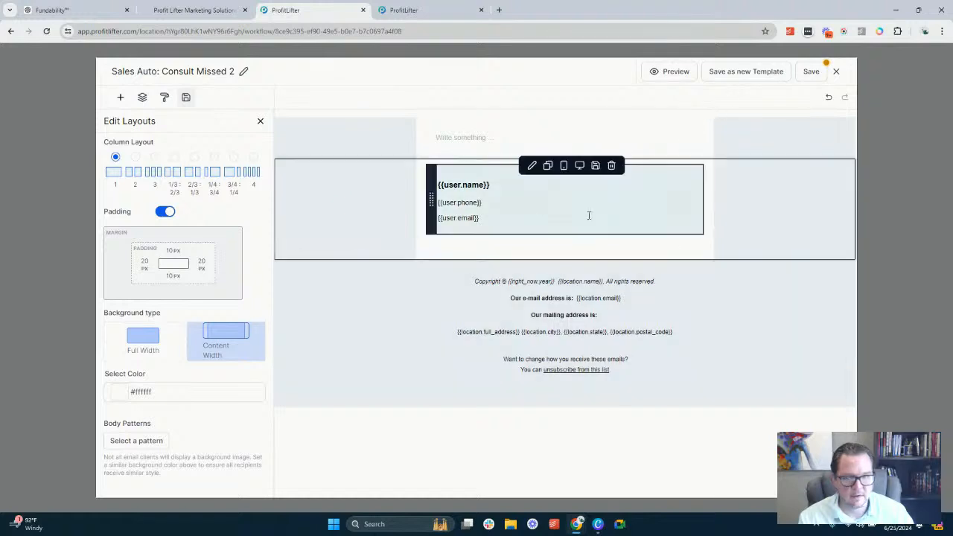
# Start the email brief in the empty text block with "Create a follow email for the missed appointment. This will be sent the day after the"
pyautogui.click(468, 138)
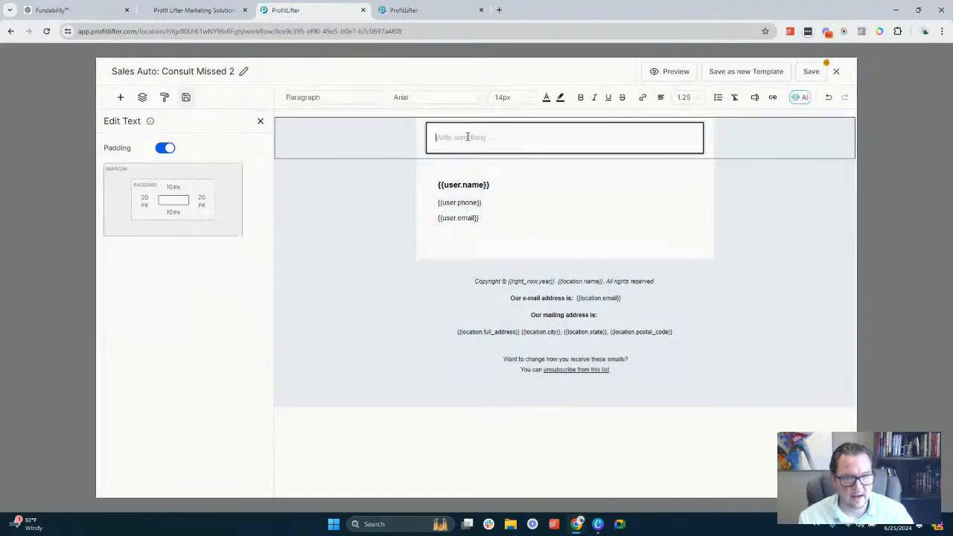
pyautogui.write('Cre')
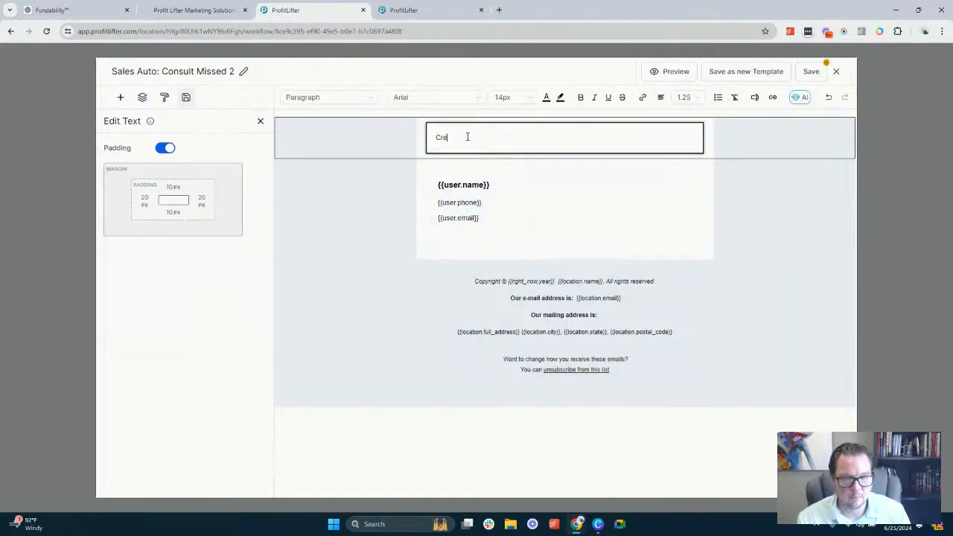
pyautogui.write(' n')
pyautogui.press('BackSpace')
pyautogui.press('BackSpace')
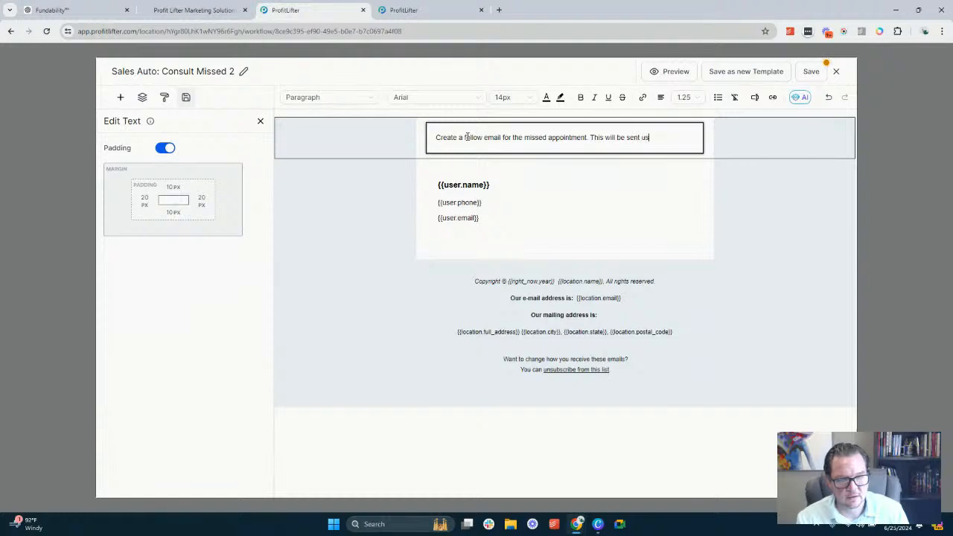
pyautogui.press('BackSpace')
pyautogui.press('BackSpace')
pyautogui.press('BackSpace')
pyautogui.press('BackSpace')
pyautogui.press('BackSpace')
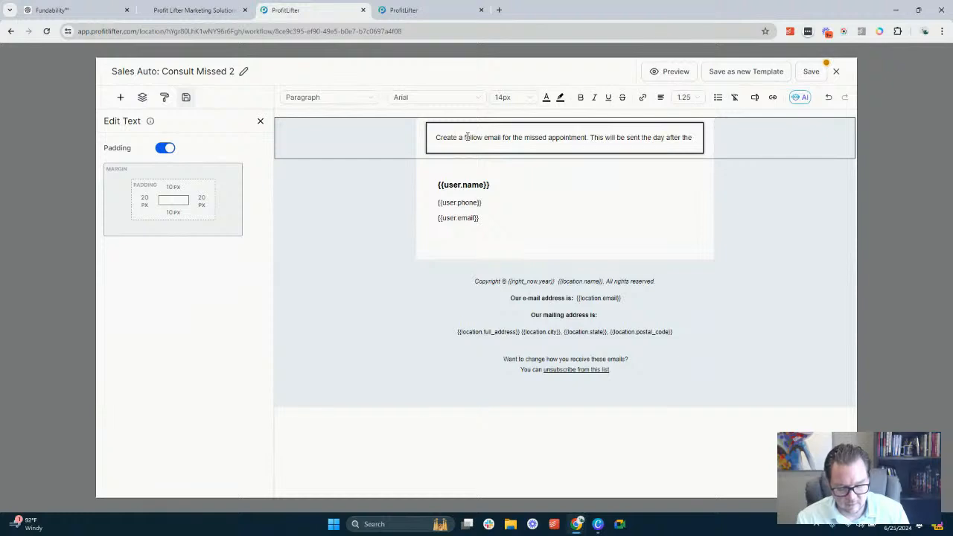
# Continue the brief with "lead missed their appointment. This is the 2nd email regarding the missed consultation. Use this link to reschedule:"
pyautogui.write('lea')
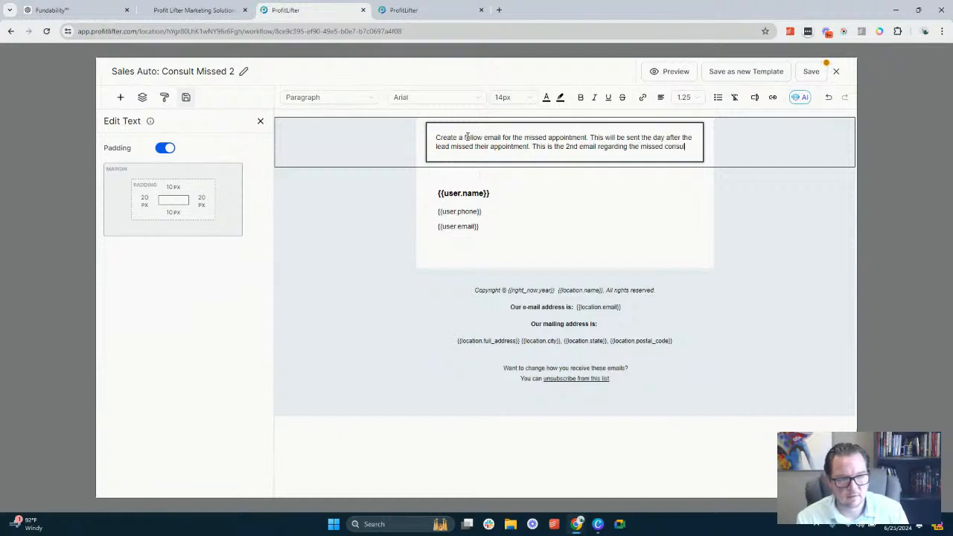
pyautogui.write('tation. ')
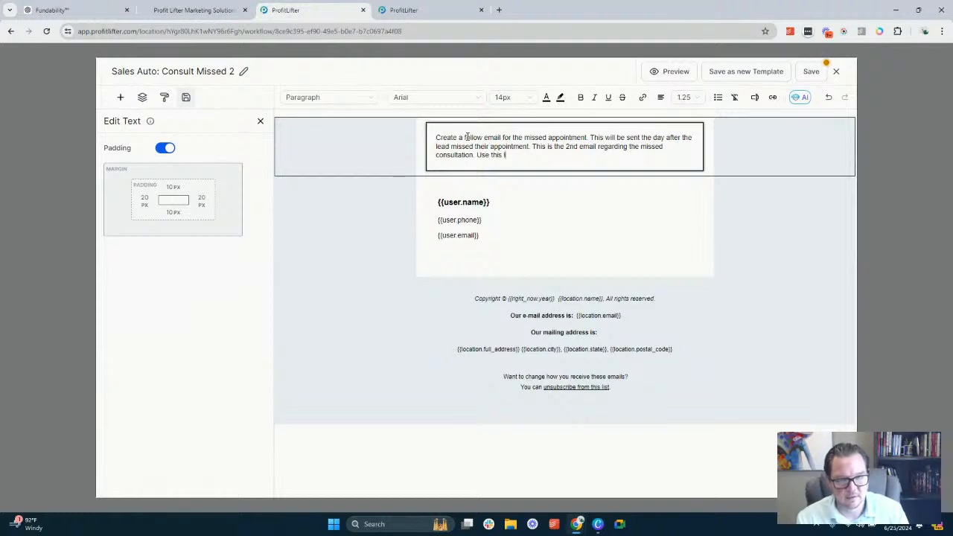
pyautogui.write('Use this link to reschedue')
pyautogui.press('BackSpace')
pyautogui.press('BackSpace')
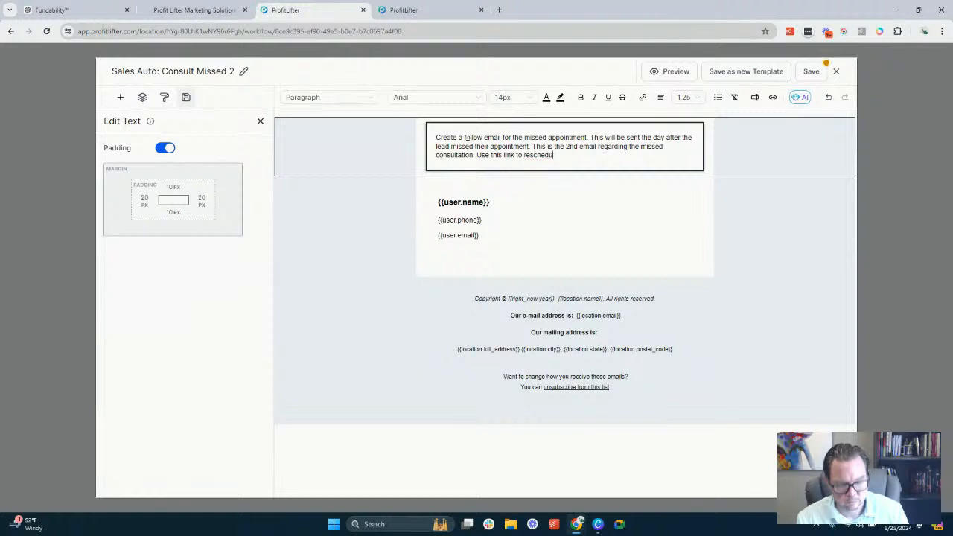
pyautogui.write('le.')
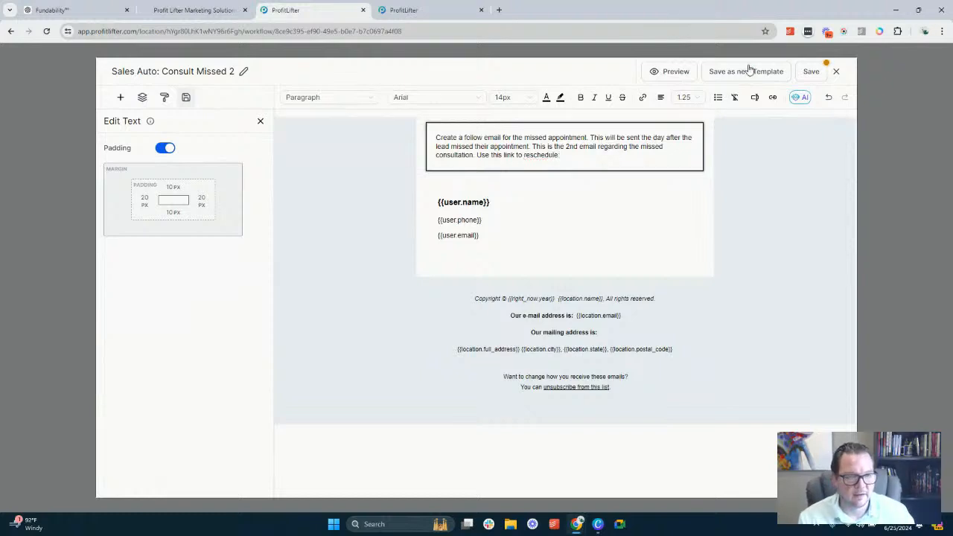
pyautogui.click(643, 98)
pyautogui.click(455, 246)
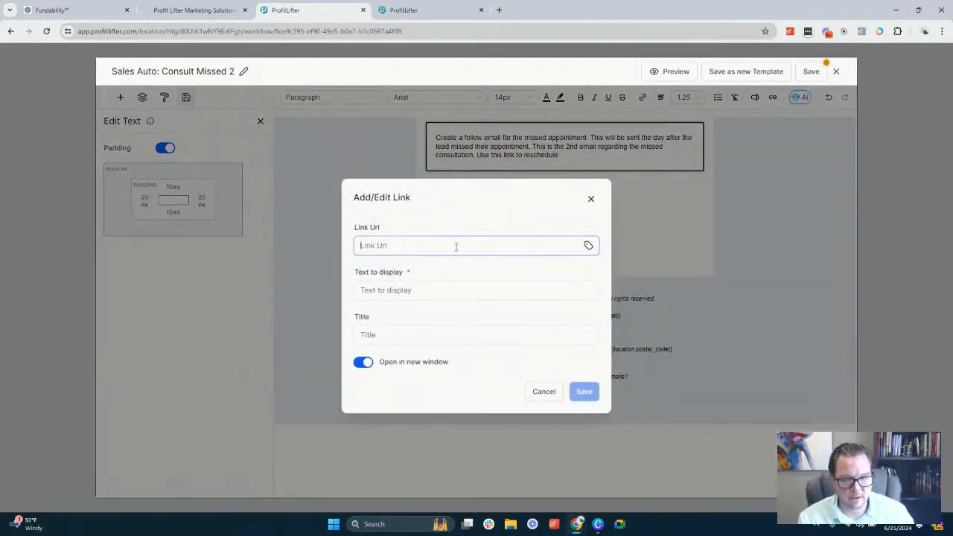
pyautogui.write('{{appointment.reschedule_link}}')
pyautogui.hotkey('ctrl', 'a')
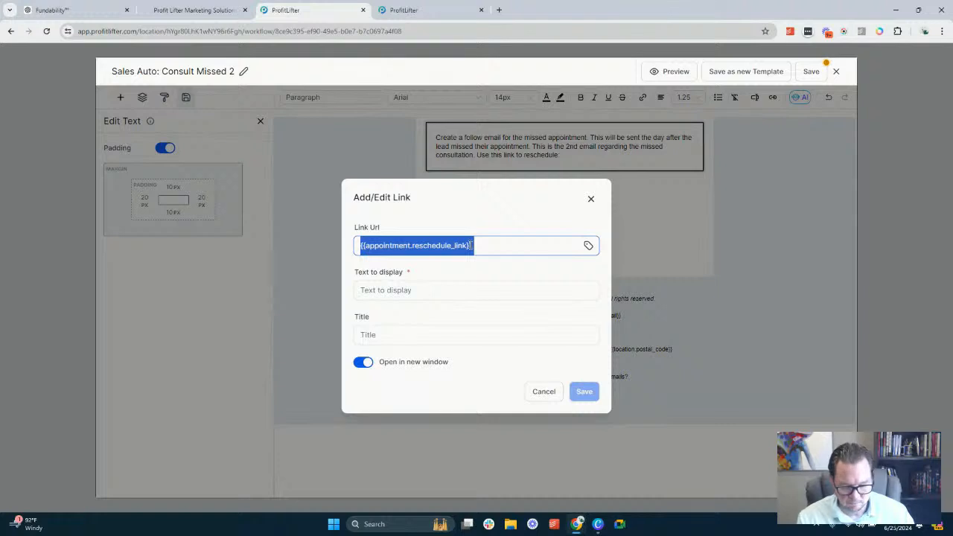
pyautogui.press('BackSpace')
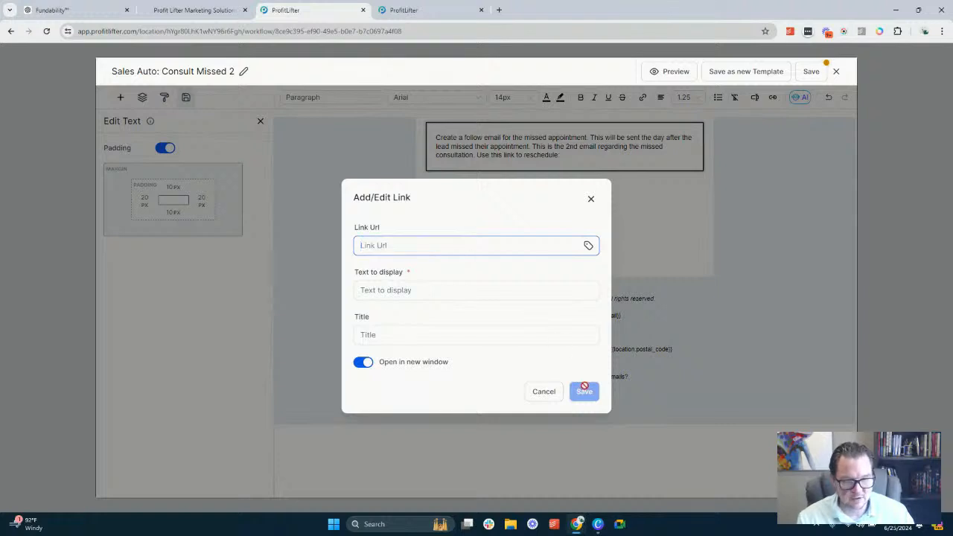
pyautogui.click(589, 246)
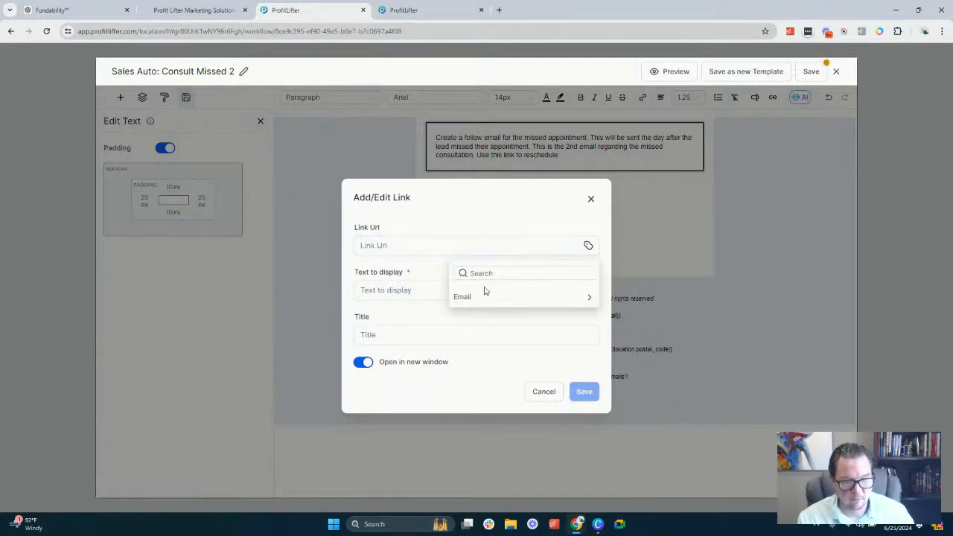
pyautogui.click(441, 242)
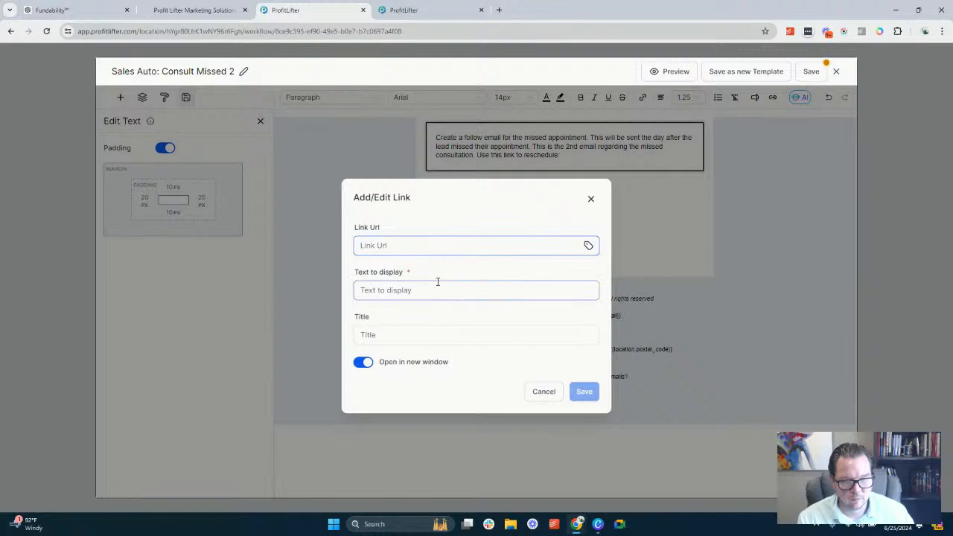
pyautogui.click(588, 249)
pyautogui.click(537, 297)
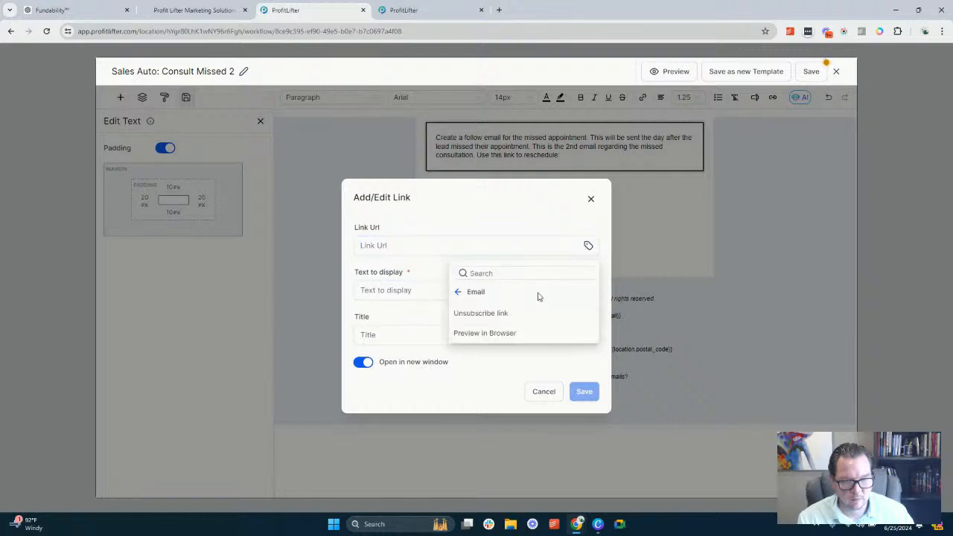
pyautogui.click(543, 222)
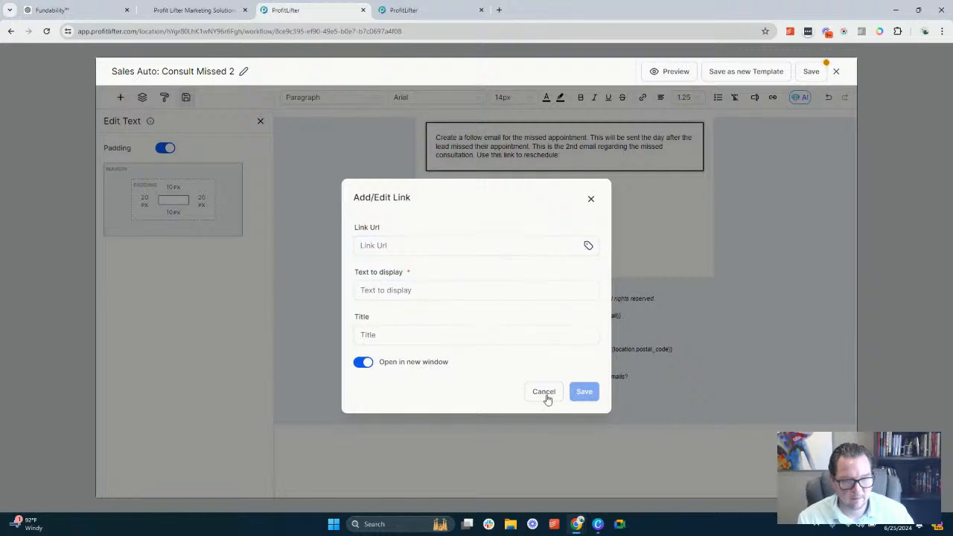
pyautogui.click(545, 392)
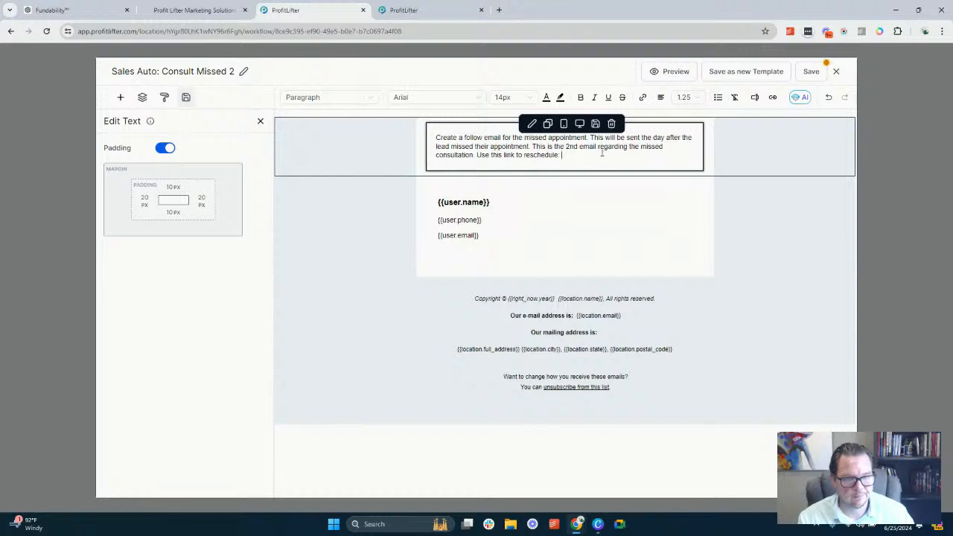
# Look through the appointment values and the other custom value categories for a suitable rescheduling link
pyautogui.click(755, 98)
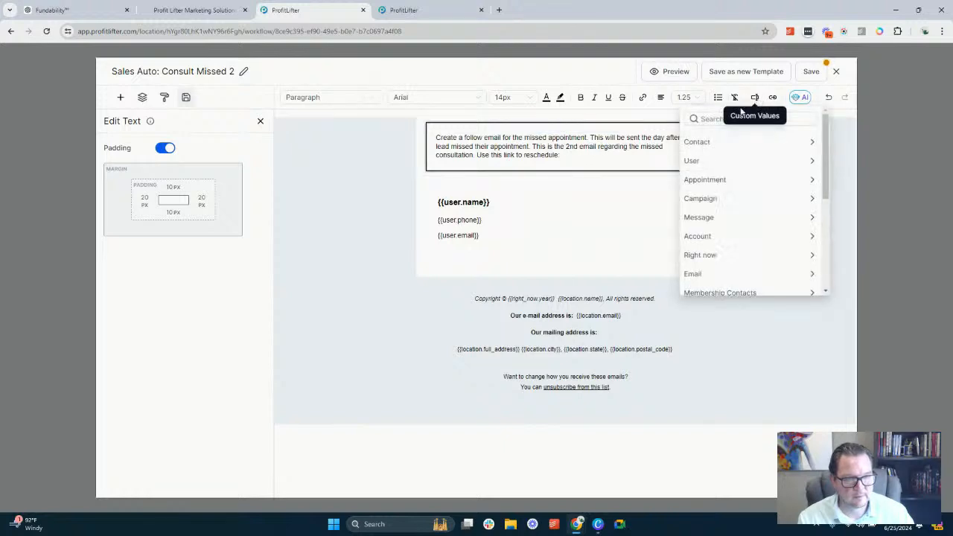
pyautogui.click(729, 183)
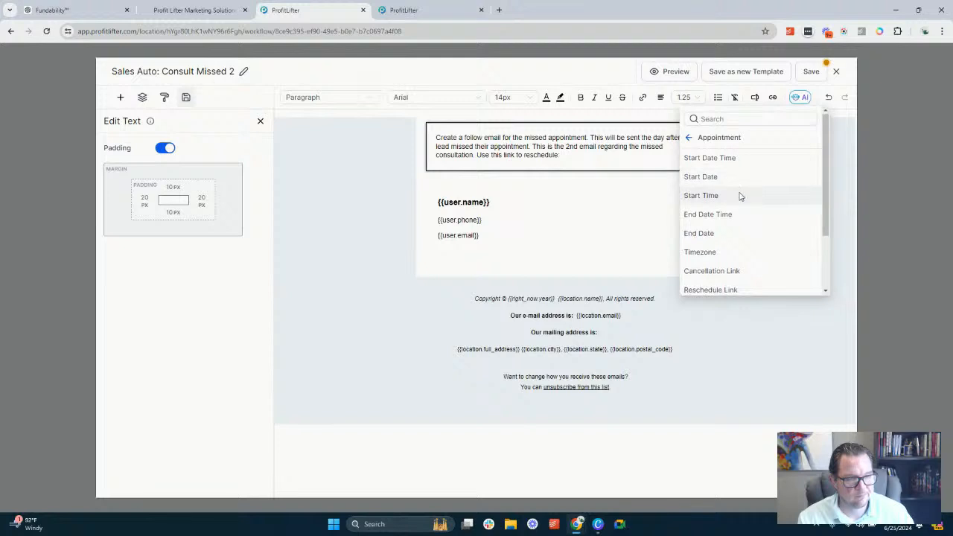
pyautogui.scroll(-2, 740, 200)
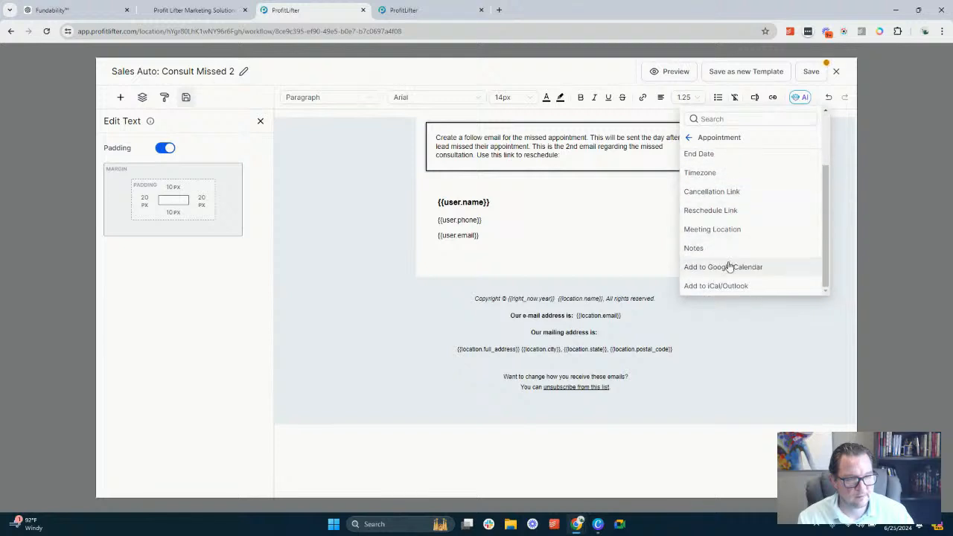
pyautogui.scroll(2, 729, 197)
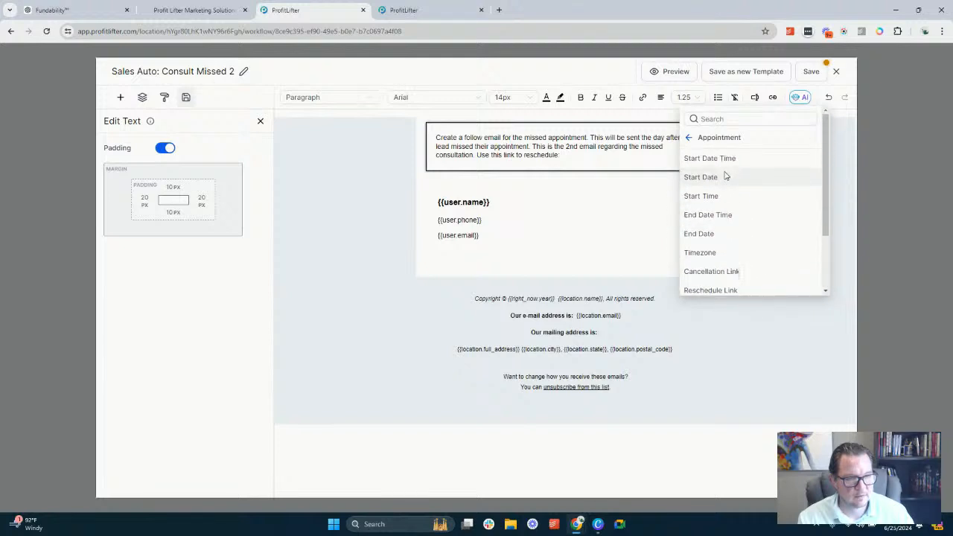
pyautogui.click(606, 157)
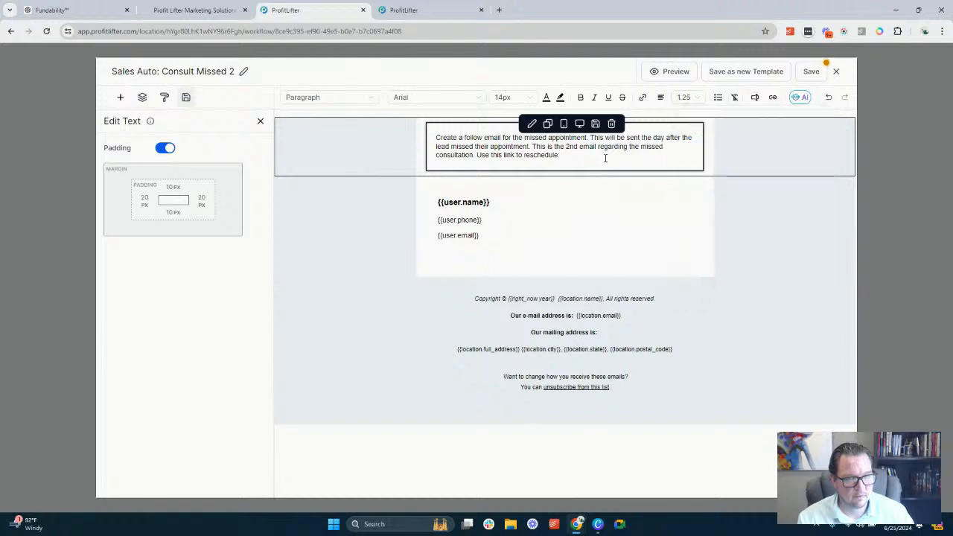
pyautogui.click(754, 97)
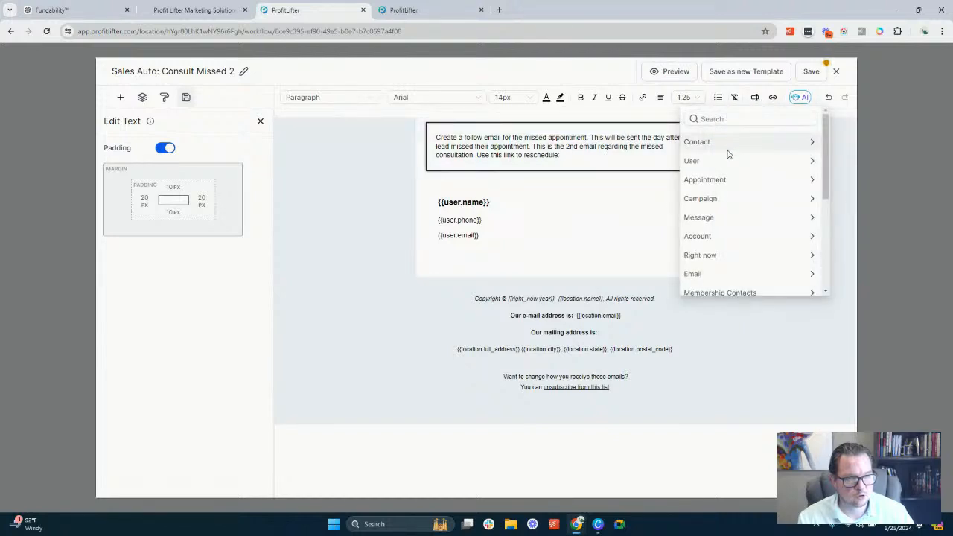
pyautogui.scroll(-5, 726, 211)
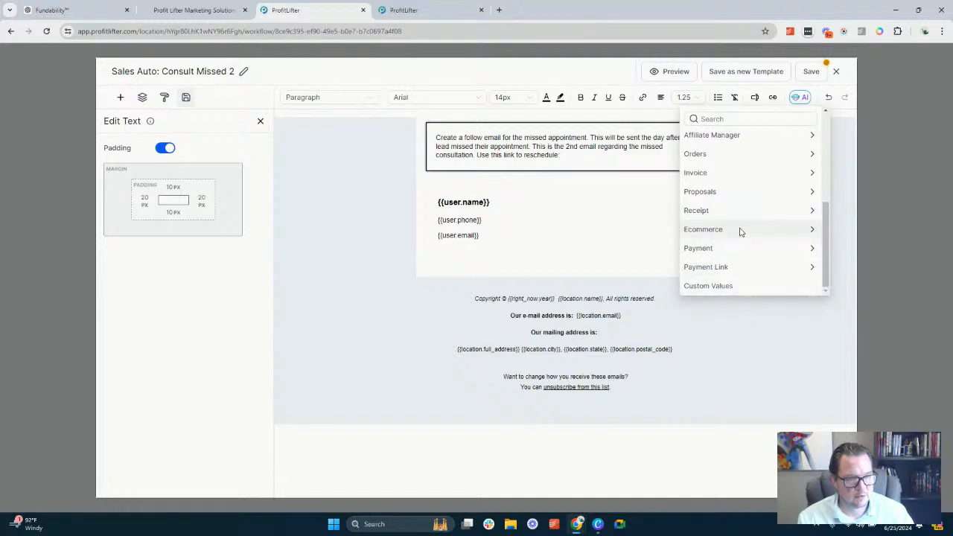
pyautogui.scroll(2, 740, 231)
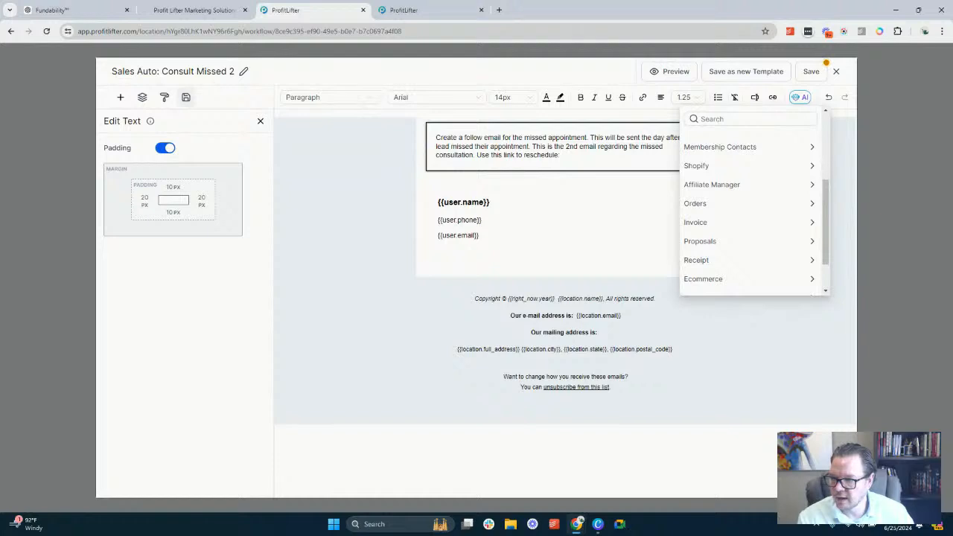
pyautogui.press('super+d')
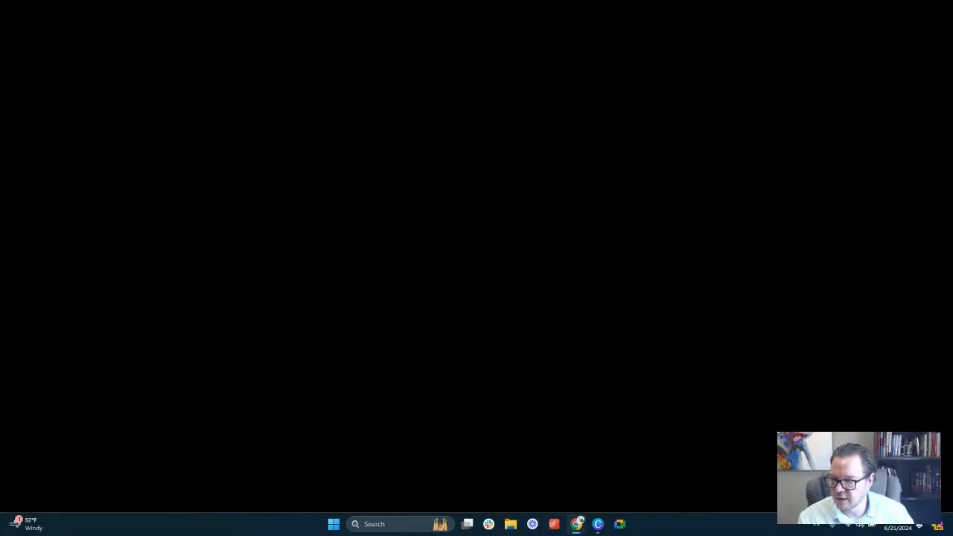
pyautogui.press('super+d')
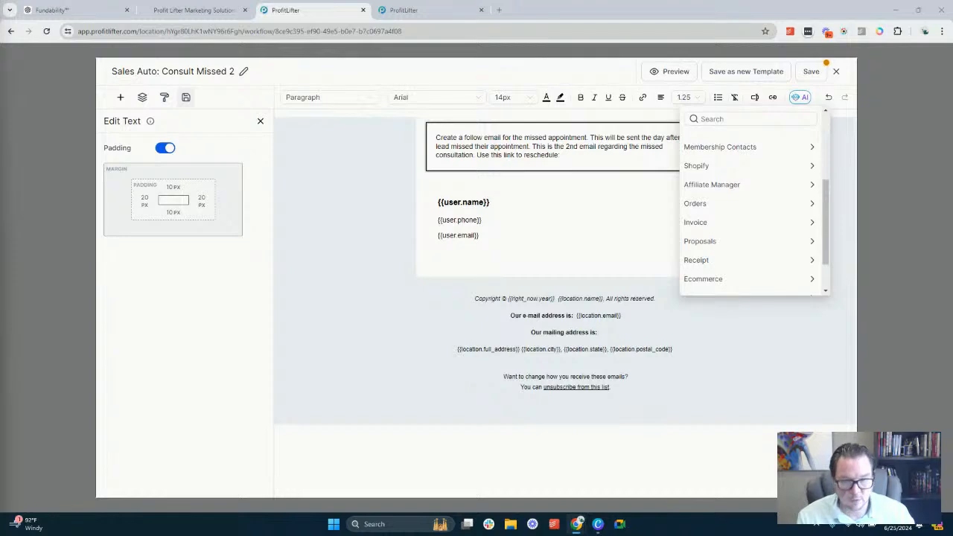
# Paste {{ custom_values.plan_sub_domain }} after "Use this link to reschedule:" and save and close the Sales Auto: Consult Missed 2 template
pyautogui.click(594, 156)
pyautogui.write('{{ custom_values.plan_sub_domain }}')
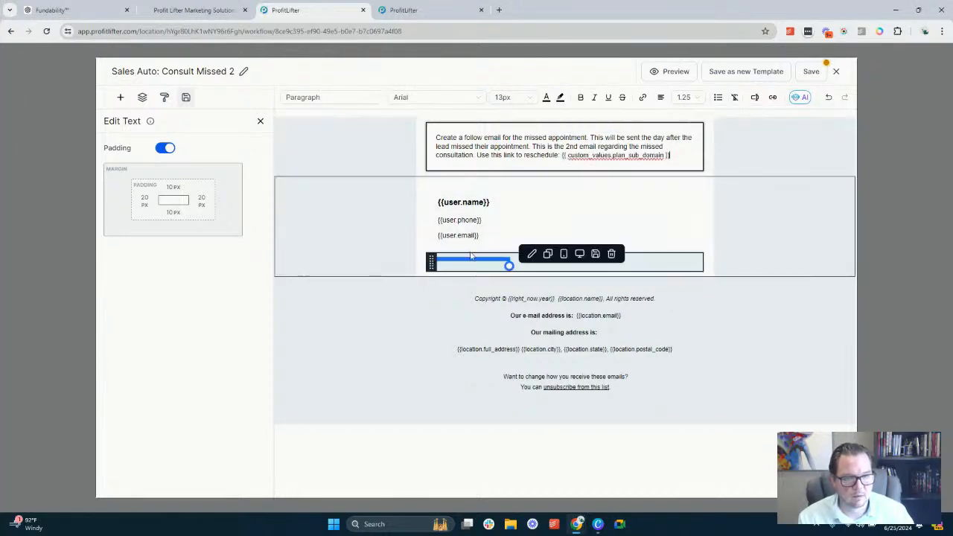
pyautogui.click(476, 202)
pyautogui.click(811, 71)
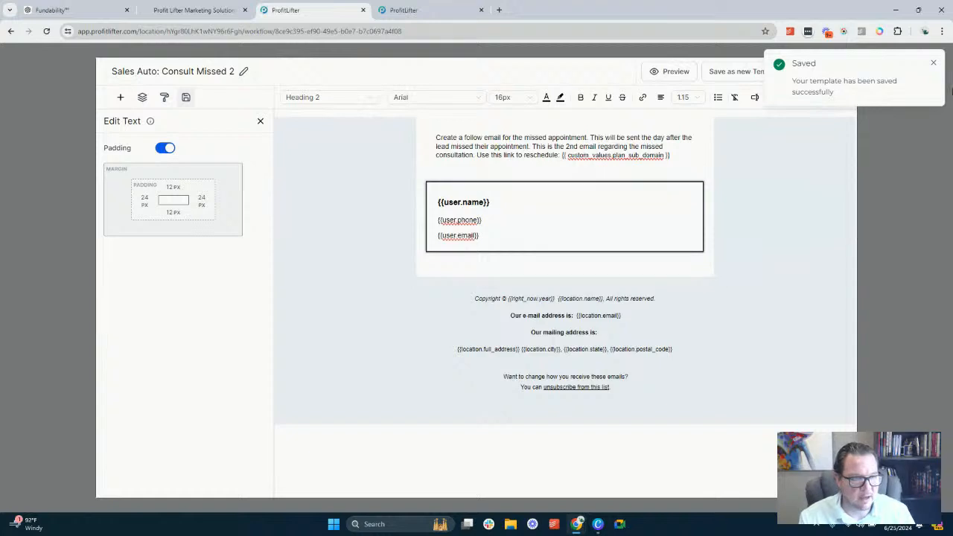
pyautogui.click(933, 63)
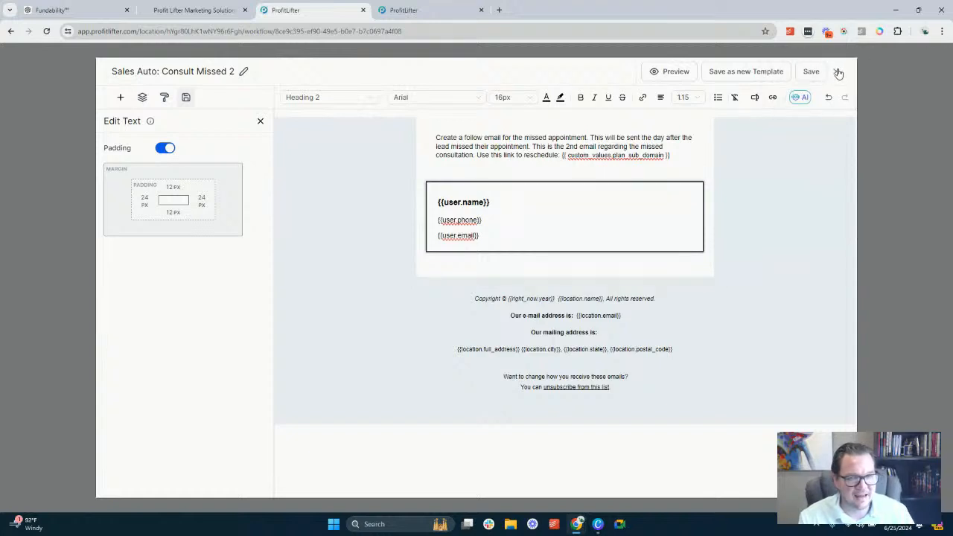
pyautogui.click(837, 72)
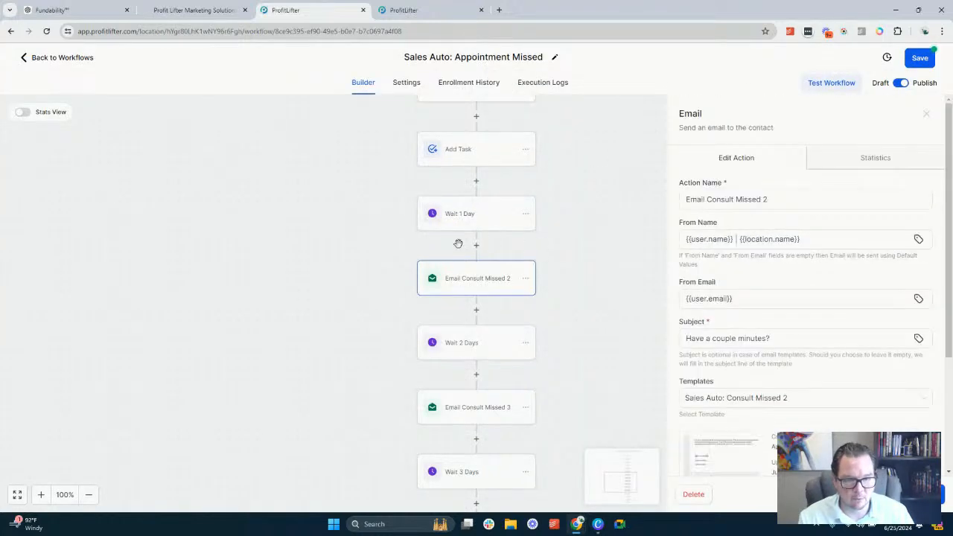
# Review the order of actions in the Appointment Missed workflow, from the no-show tag through the missed-consult emails and the waits between them
pyautogui.scroll(-1, 460, 245)
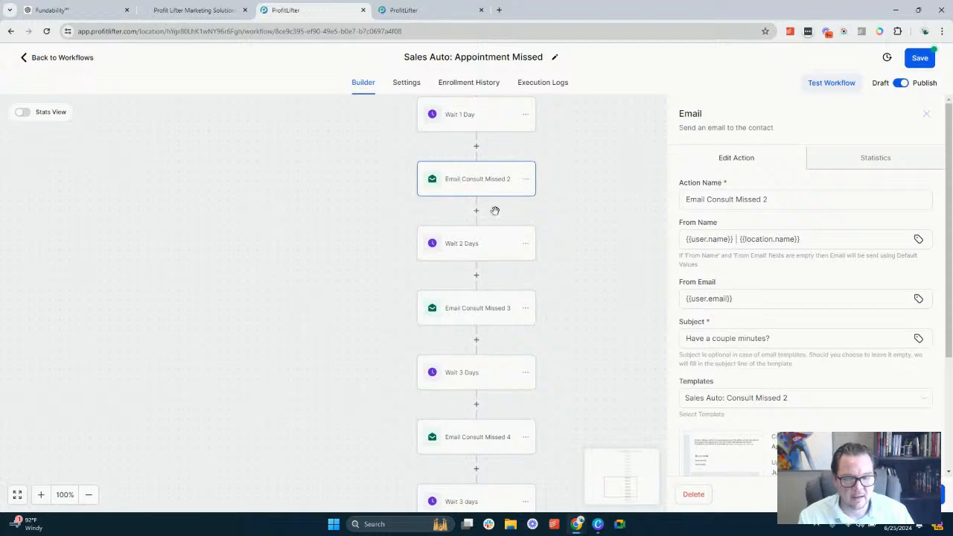
pyautogui.scroll(1, 491, 210)
pyautogui.scroll(-1, 471, 228)
pyautogui.scroll(3, 472, 236)
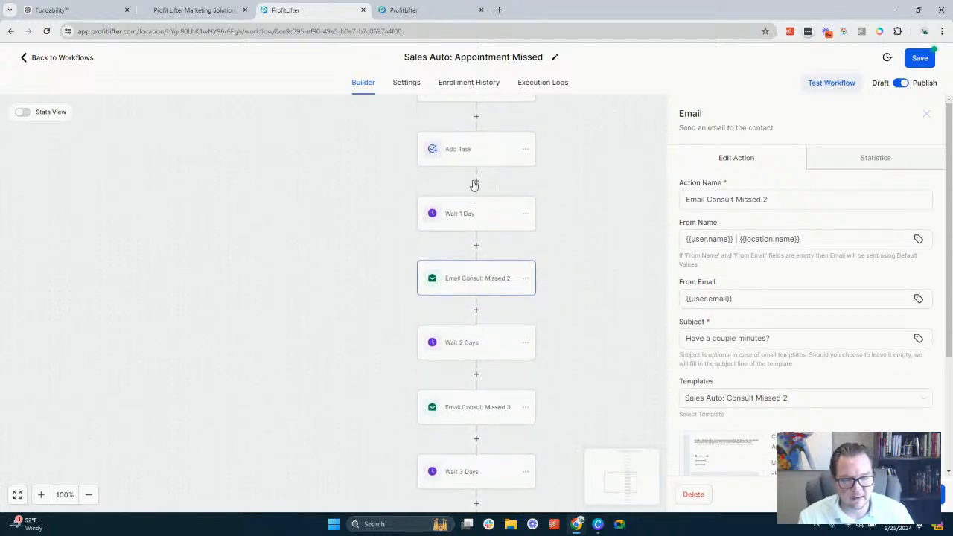
pyautogui.scroll(2, 478, 154)
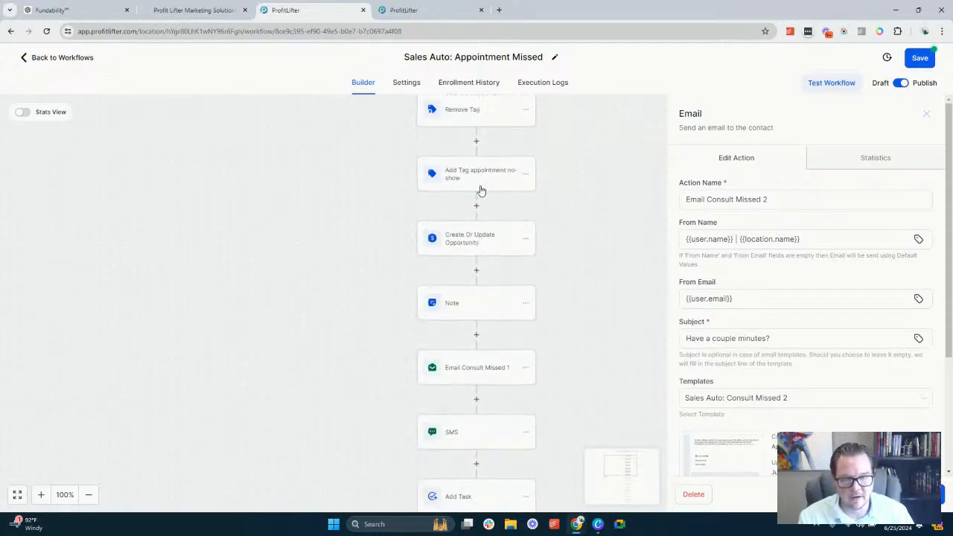
pyautogui.scroll(-1, 481, 191)
pyautogui.scroll(-2, 481, 224)
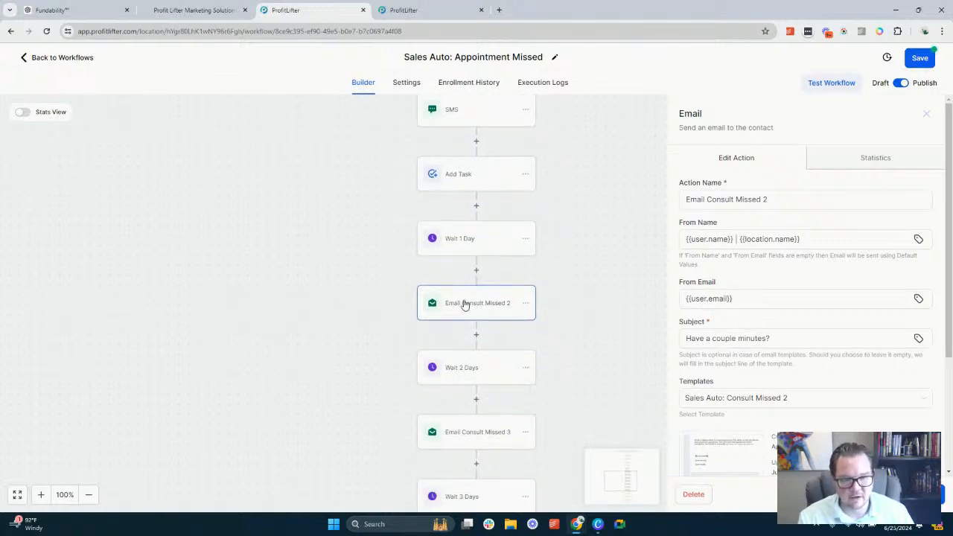
pyautogui.scroll(-1, 465, 304)
pyautogui.scroll(-1, 465, 311)
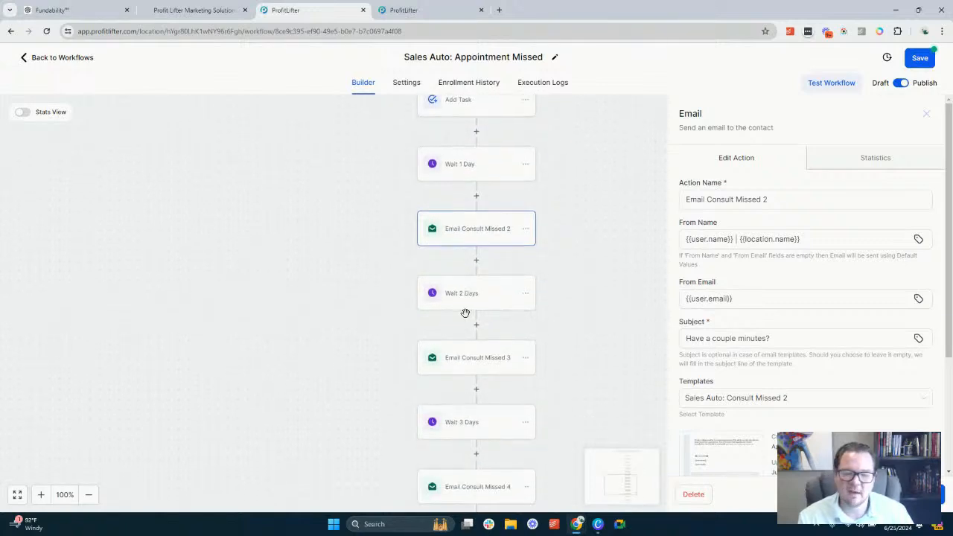
# Set the From Name of the Email Consult Missed 3 action to {{user.name}} | {{location.name}} using custom values
pyautogui.scroll(-1, 466, 350)
pyautogui.click(470, 335)
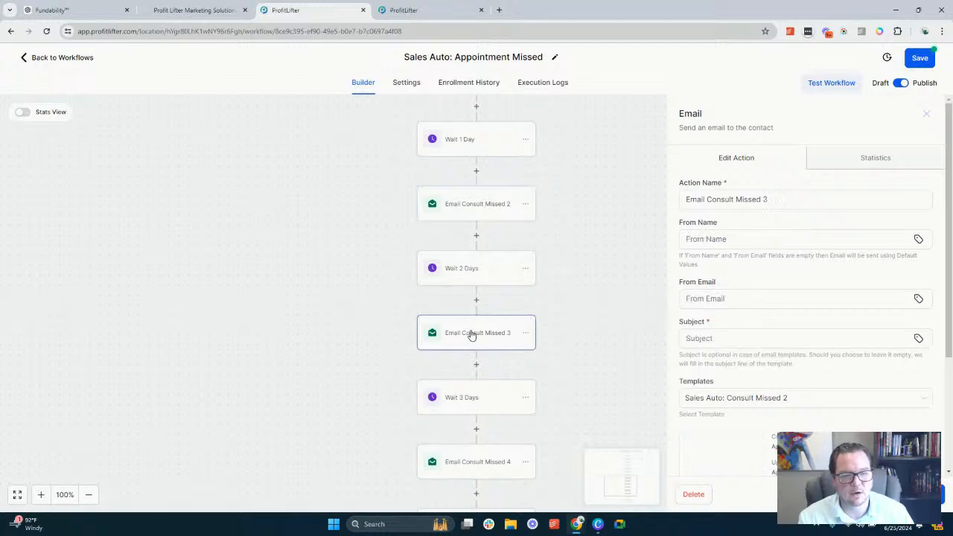
pyautogui.click(741, 241)
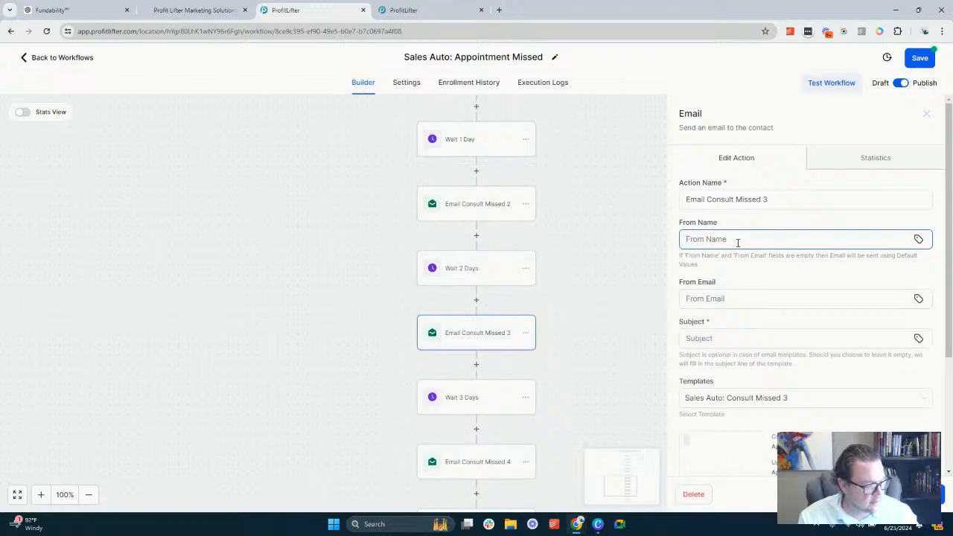
pyautogui.click(919, 239)
pyautogui.click(815, 313)
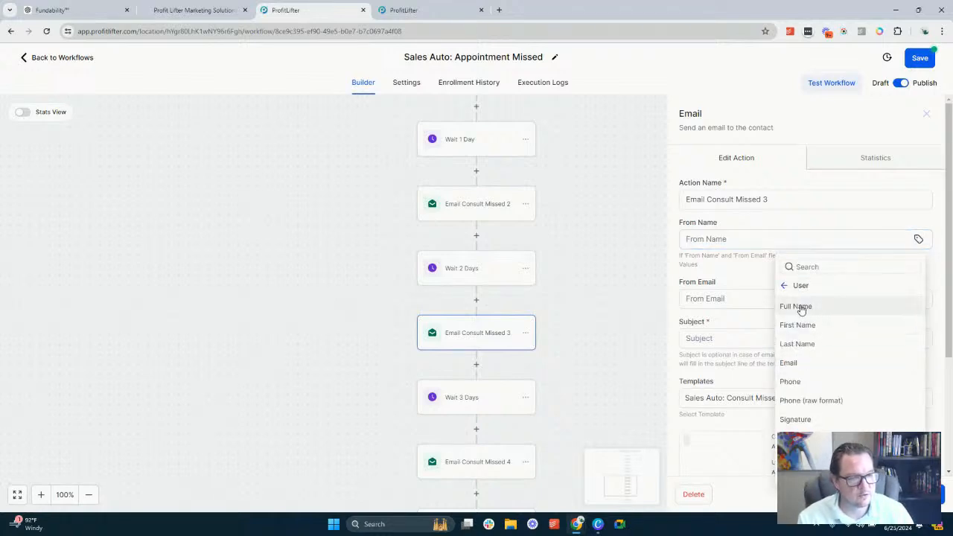
pyautogui.click(799, 305)
pyautogui.write('|')
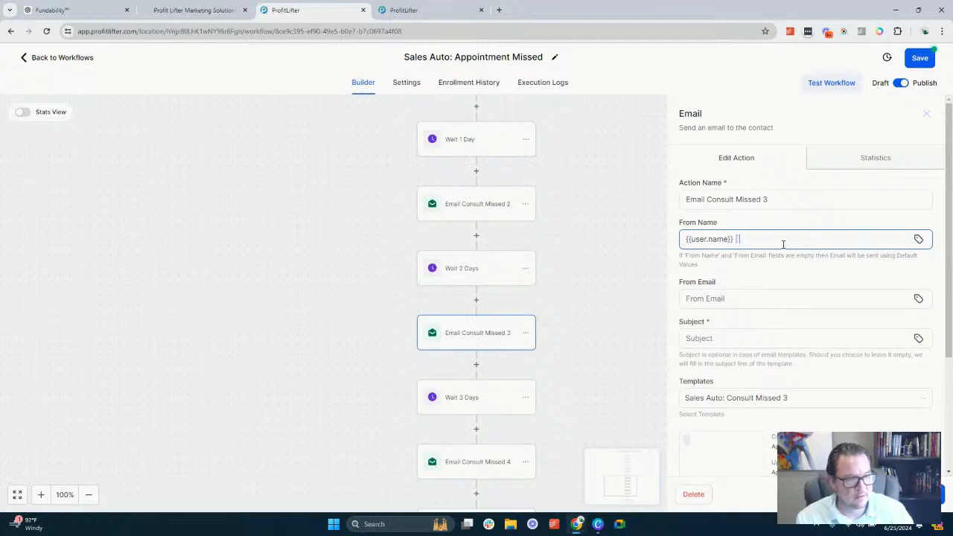
pyautogui.click(919, 239)
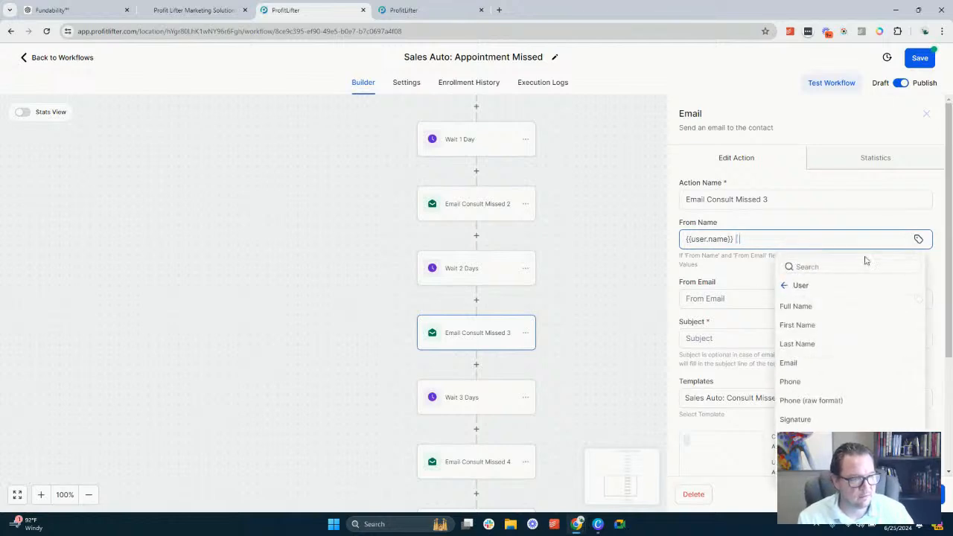
pyautogui.click(786, 287)
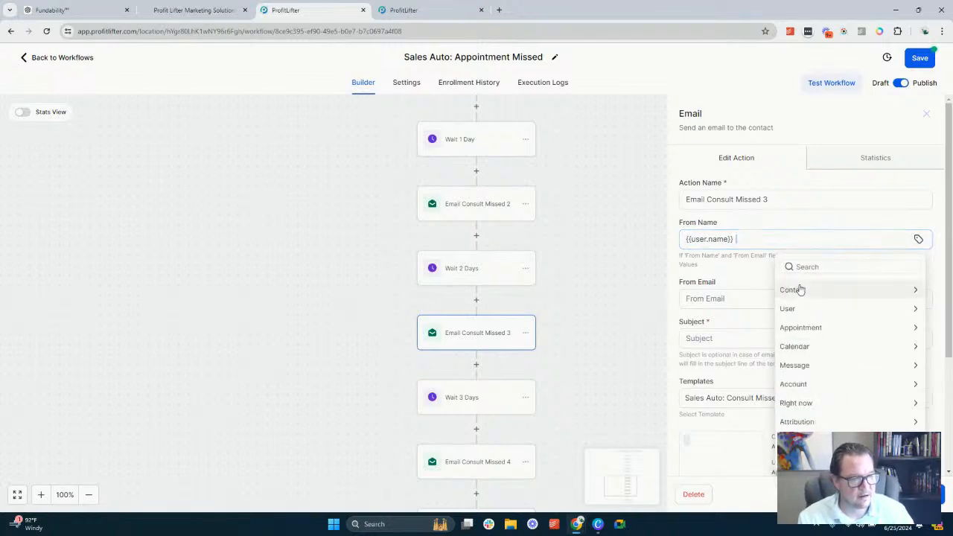
pyautogui.click(812, 383)
pyautogui.click(814, 308)
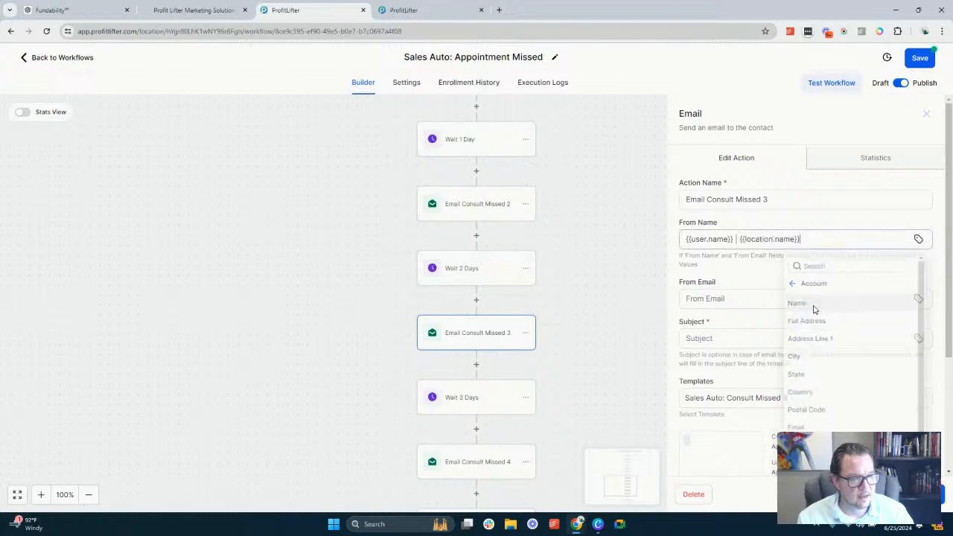
# Set the Email Consult Missed 3 From Email to {{user.email}} and the subject to "Still Interested?"
pyautogui.click(730, 299)
pyautogui.click(919, 299)
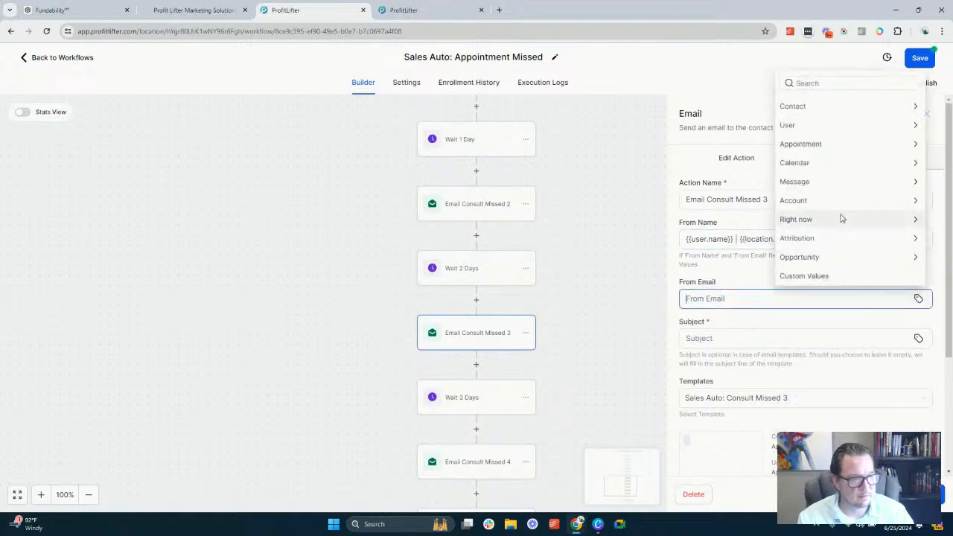
pyautogui.click(841, 126)
pyautogui.click(799, 163)
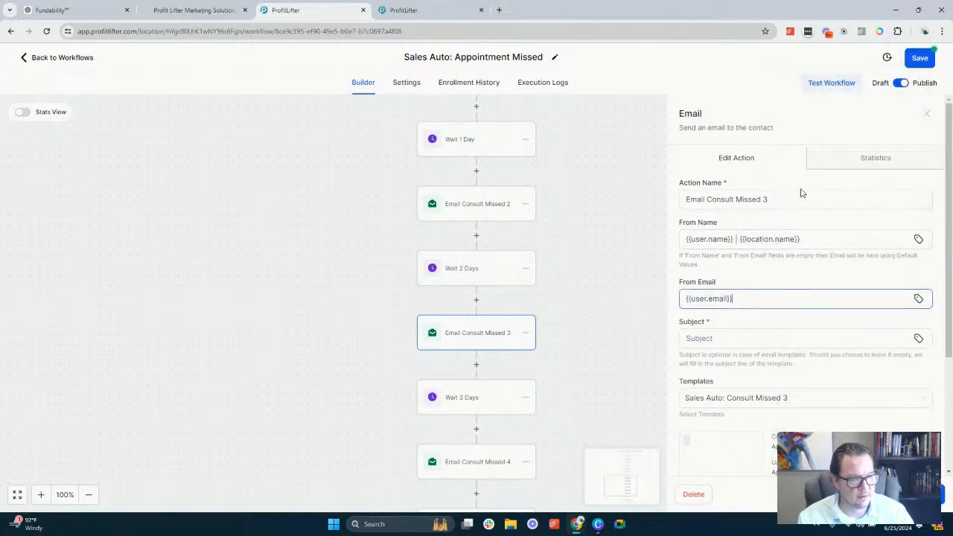
pyautogui.click(737, 339)
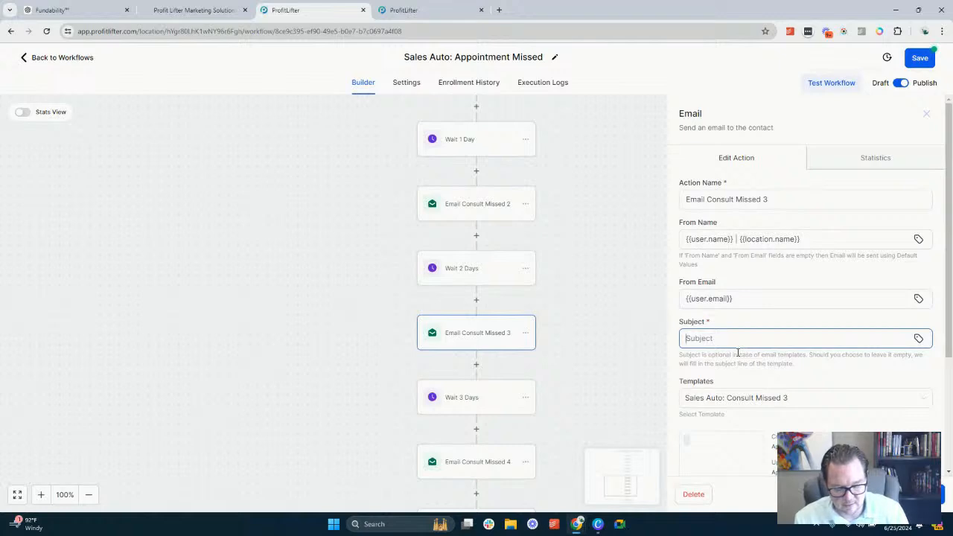
pyautogui.write('Still Int')
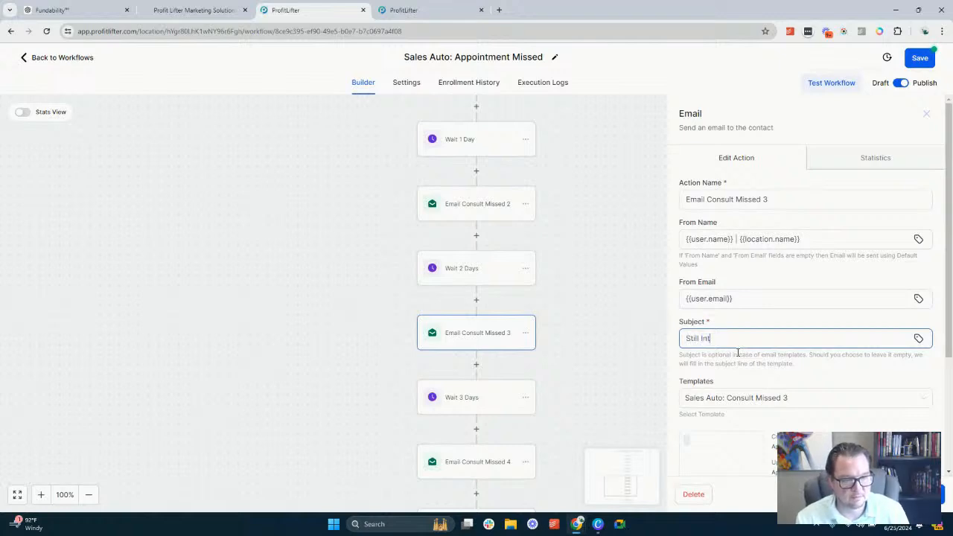
pyautogui.write('erested?')
# Open the Sales Auto: Consult Missed 3 template and insert the saved Footer below the text block, with the Sales person signature above the footer
pyautogui.scroll(-2, 809, 266)
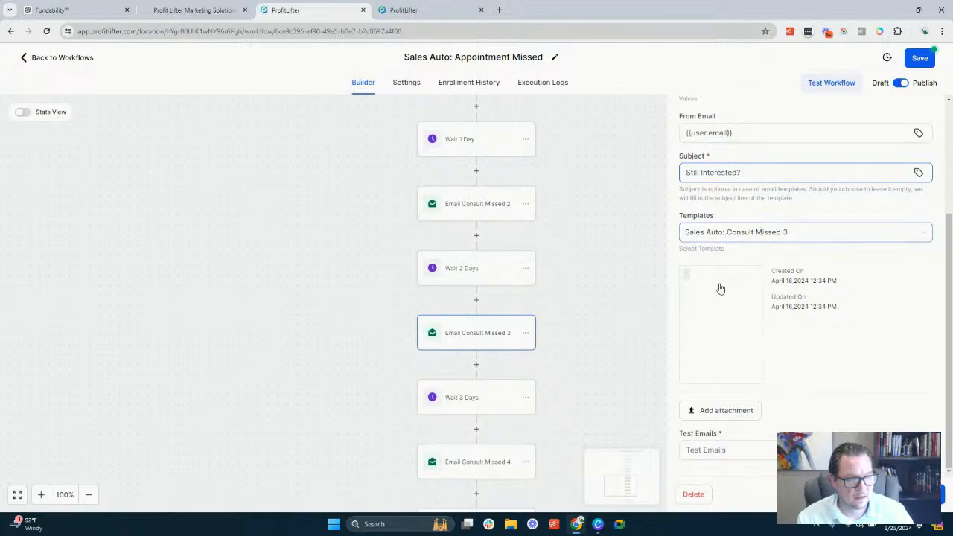
pyautogui.click(723, 325)
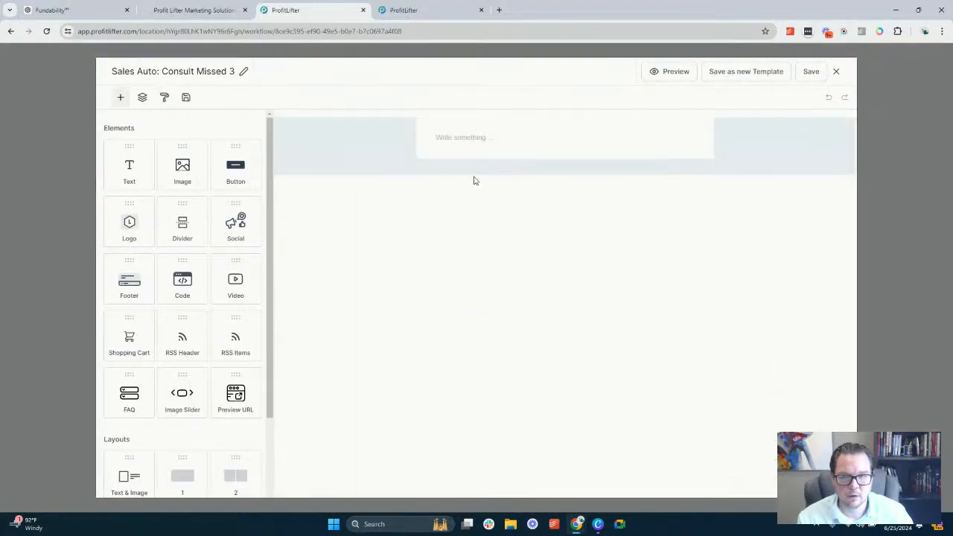
pyautogui.click(186, 96)
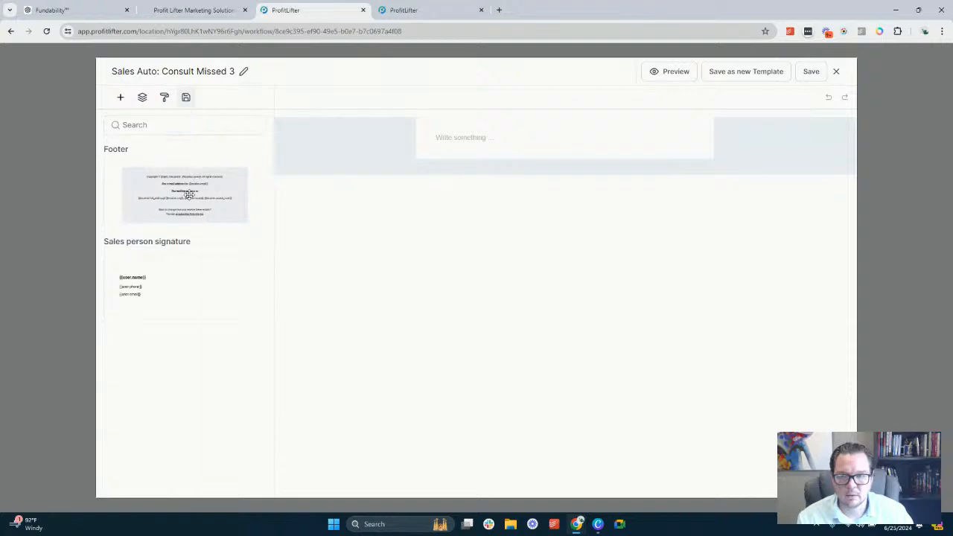
pyautogui.moveTo(187, 193)
pyautogui.mouseDown()
pyautogui.moveTo(546, 167)
pyautogui.moveTo(536, 153)
pyautogui.mouseUp()
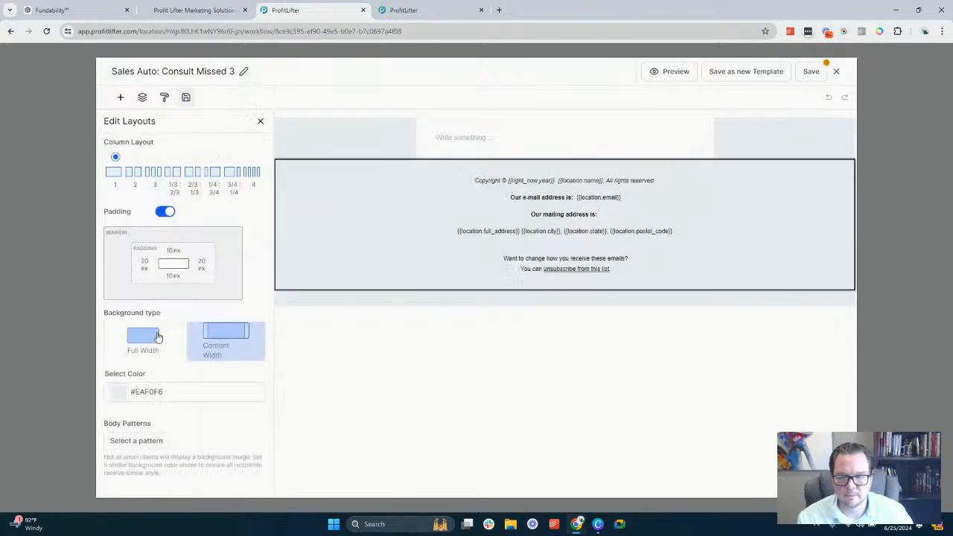
pyautogui.click(186, 97)
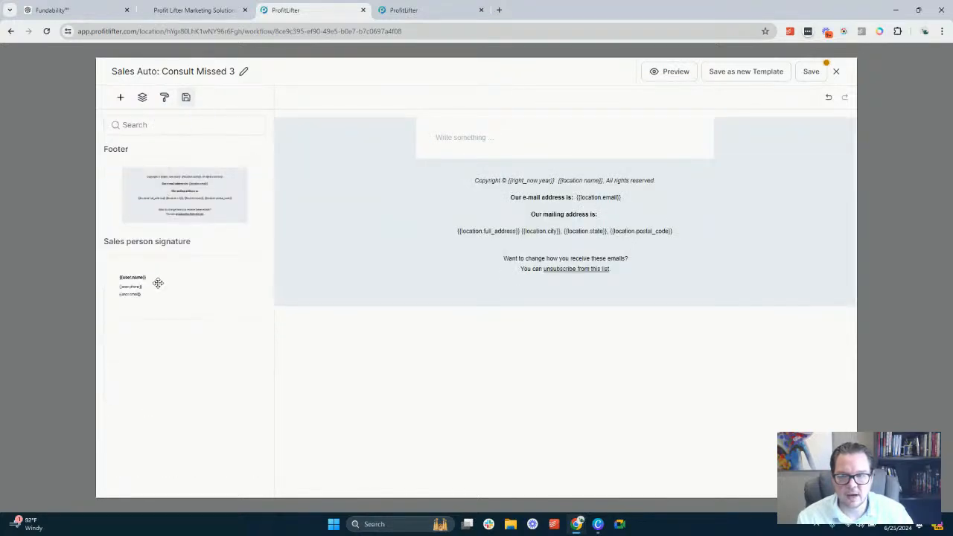
pyautogui.moveTo(156, 281)
pyautogui.mouseDown()
pyautogui.moveTo(541, 207)
pyautogui.moveTo(543, 167)
pyautogui.mouseUp()
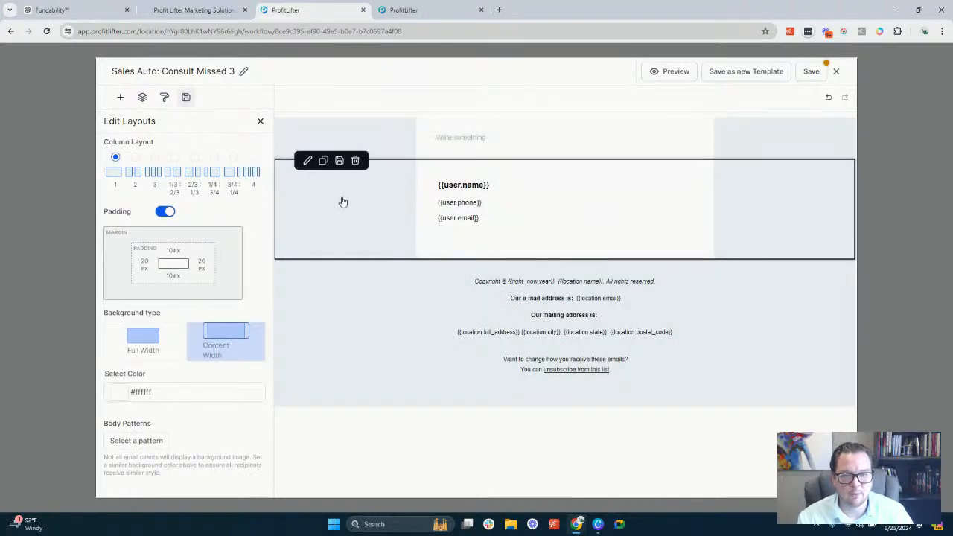
pyautogui.click(484, 137)
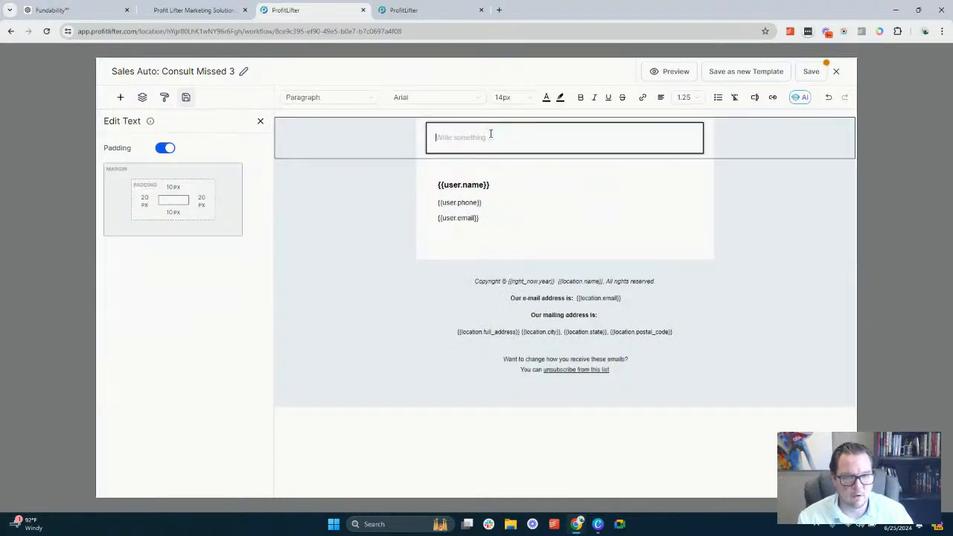
pyautogui.click(475, 188)
pyautogui.tripleClick(475, 188)
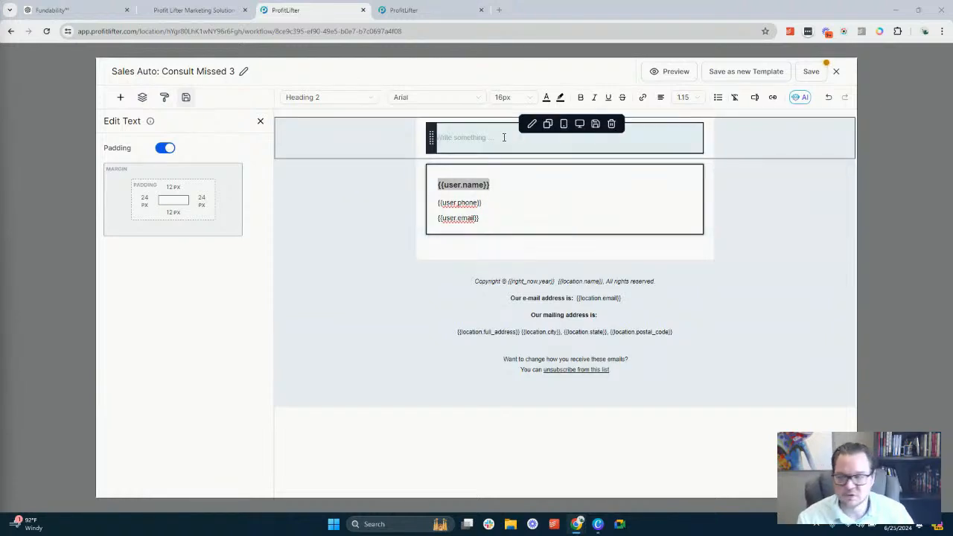
# Write "Create a 3rd email for the leads missed appointment. Title is Still Interested?" in the template's empty text block
pyautogui.click(504, 137)
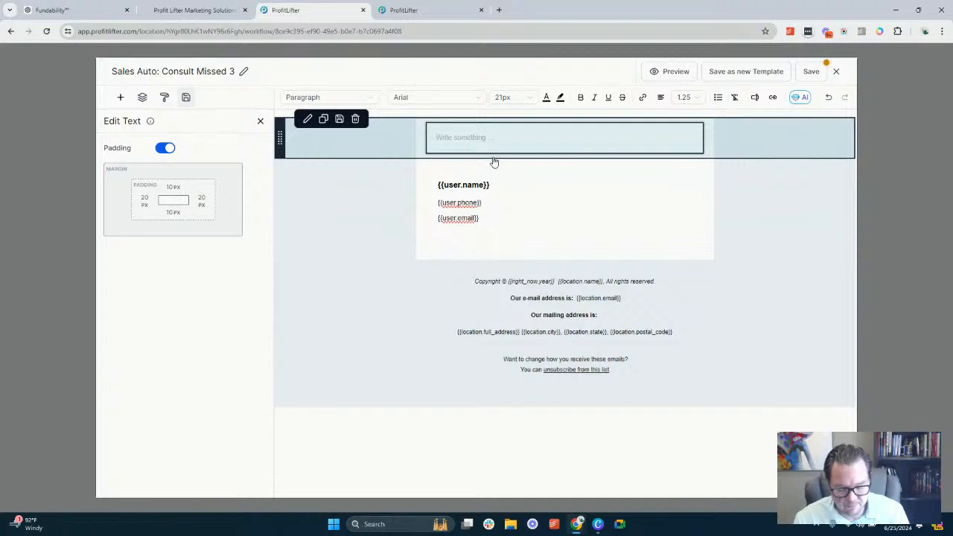
pyautogui.write('Create a')
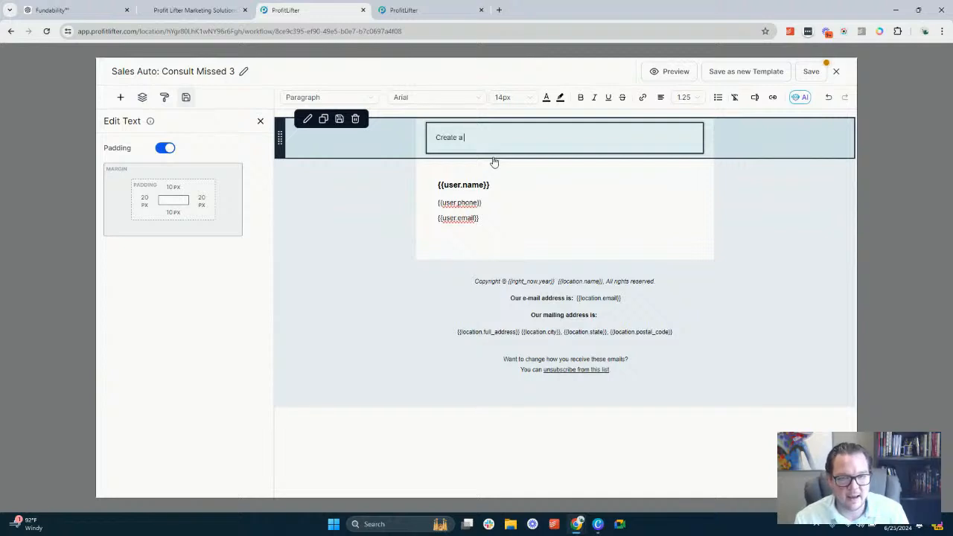
pyautogui.write(' 3rd e')
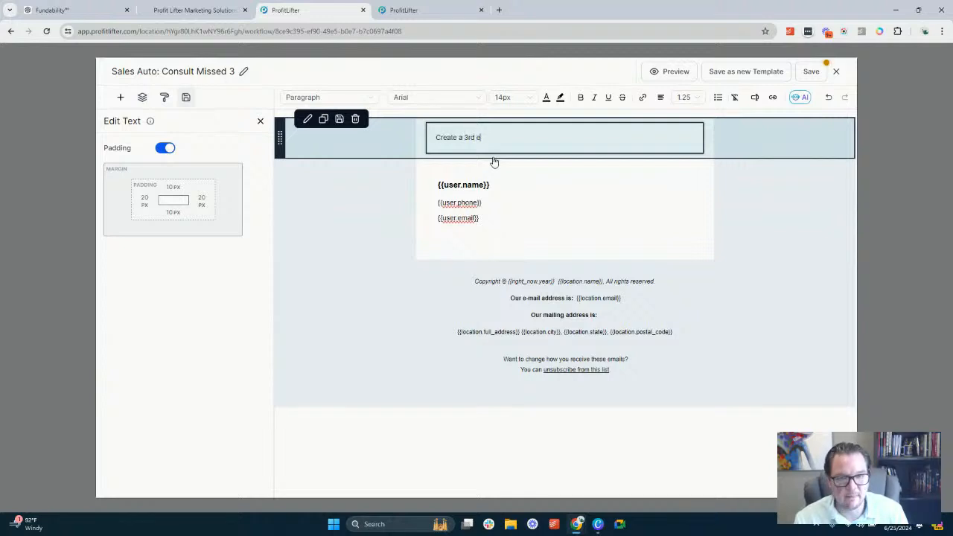
pyautogui.write('mail for a')
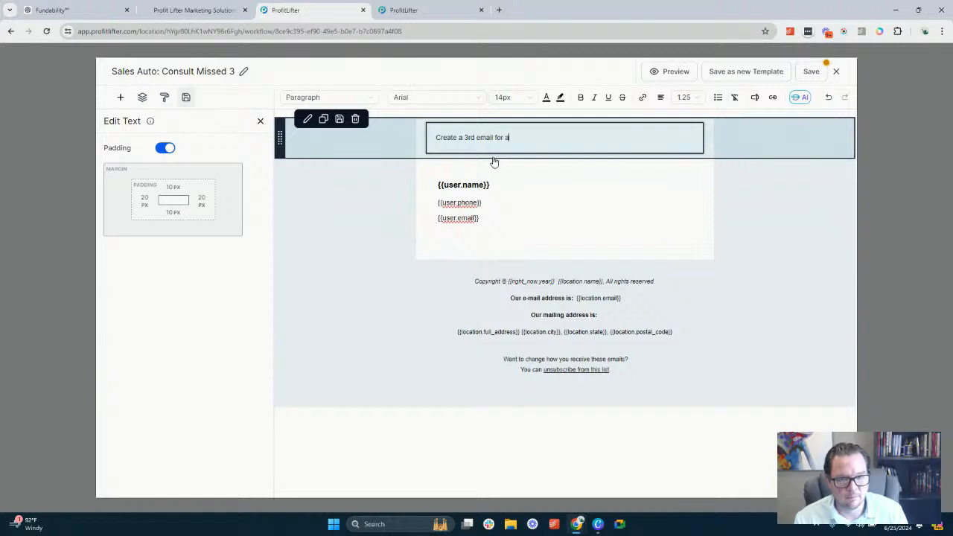
pyautogui.press('BackSpace')
pyautogui.write('the leads ')
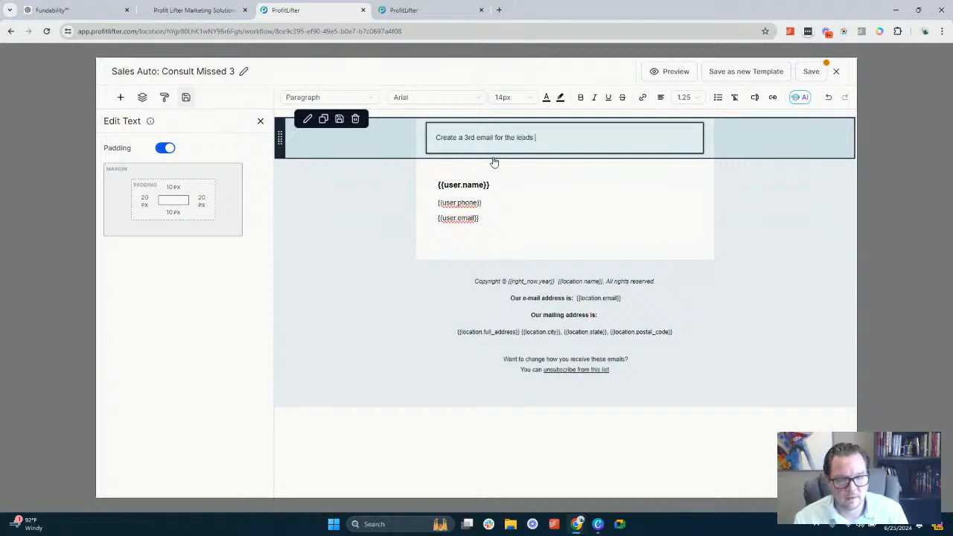
pyautogui.write('missed appointment. Tit')
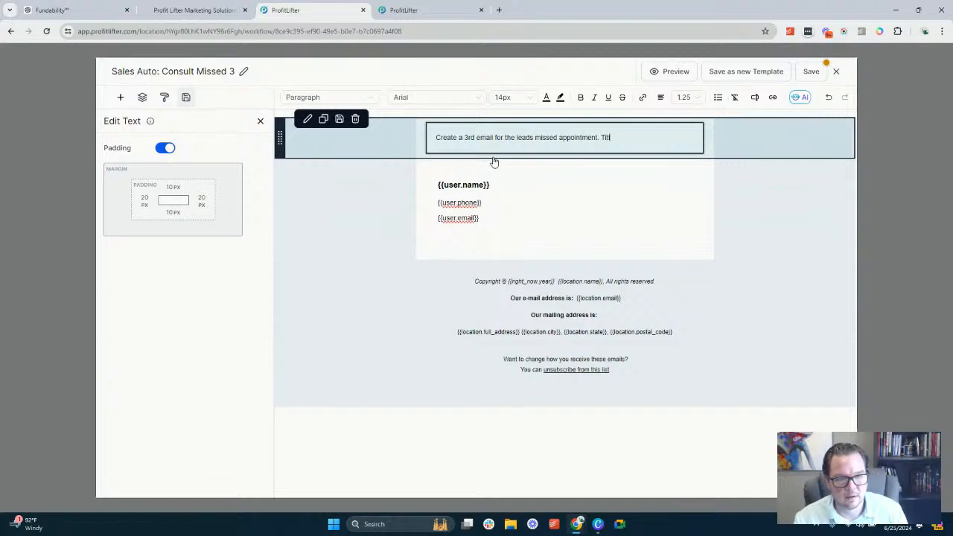
pyautogui.write('le is St')
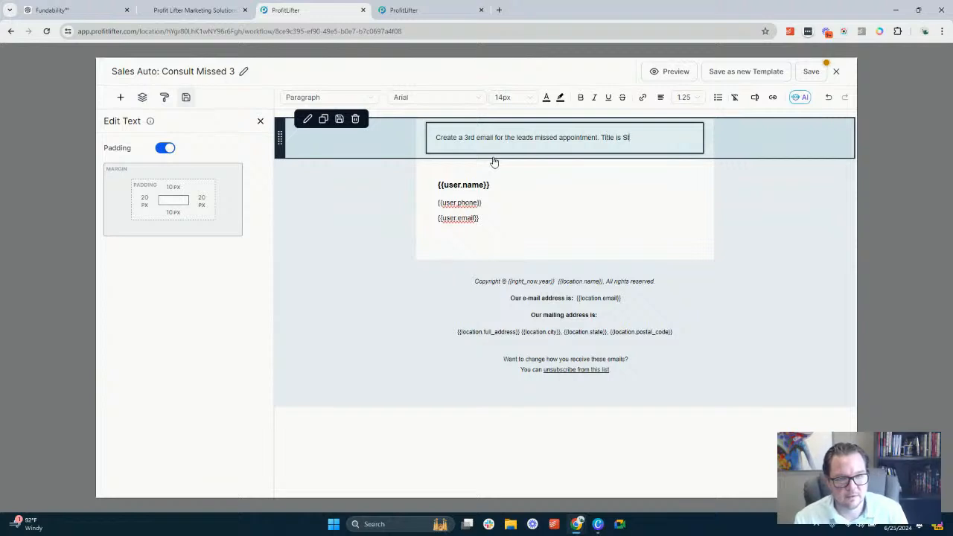
pyautogui.write('ill Interested? As')
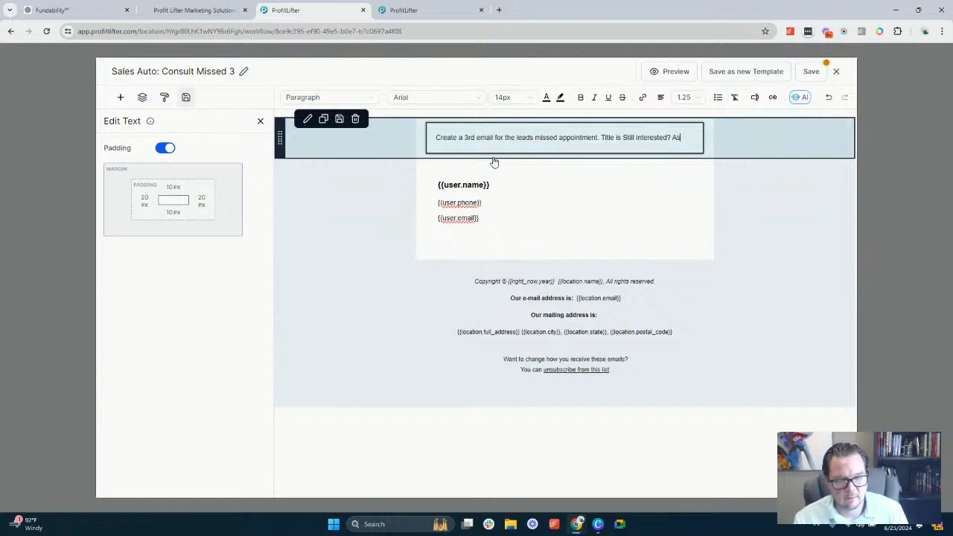
pyautogui.press('BackSpace')
pyautogui.press('BackSpace')
pyautogui.write('Wi')
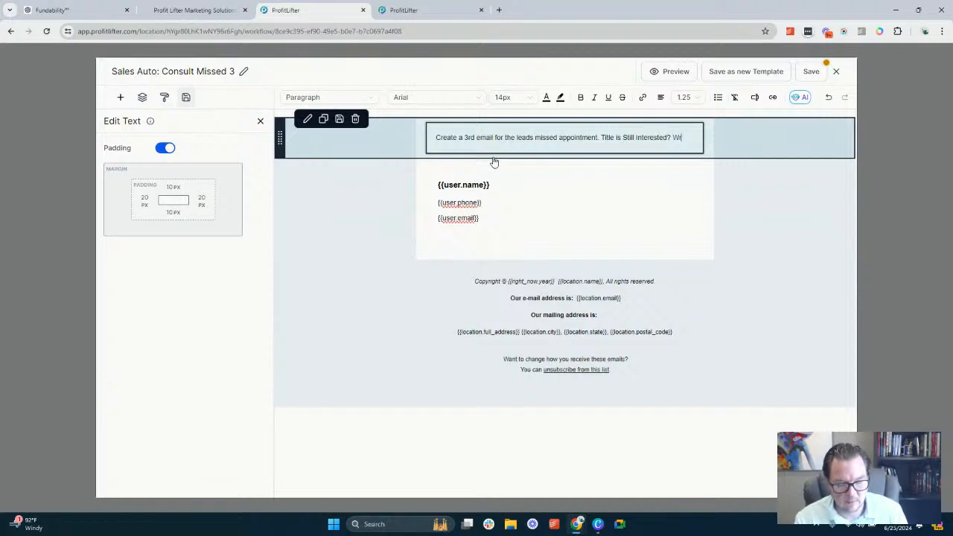
# Add "Organize the content using this question and giving good value propositions on why they should keep pursuing this path" after the title in the brief
pyautogui.press('BackSpace')
pyautogui.press('BackSpace')
pyautogui.write('Org')
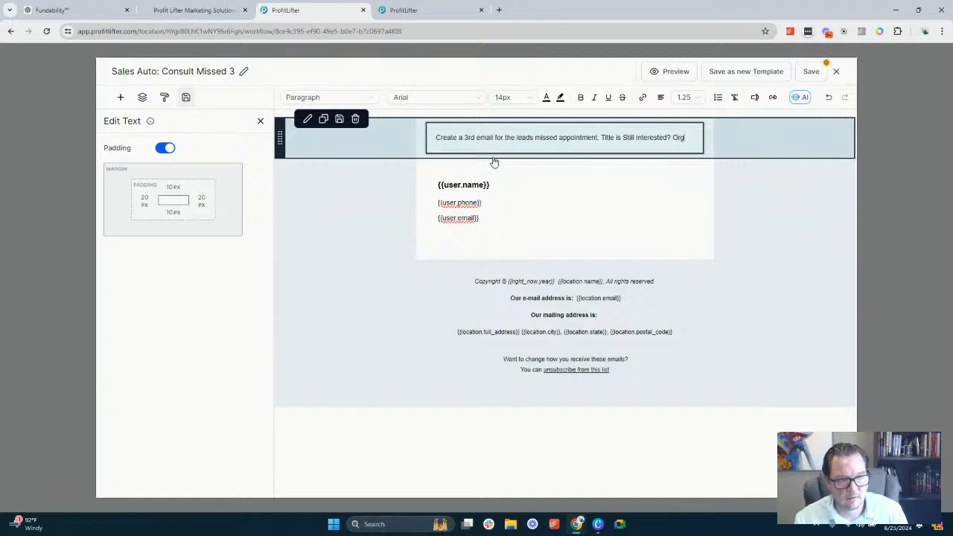
pyautogui.write('anize the cont')
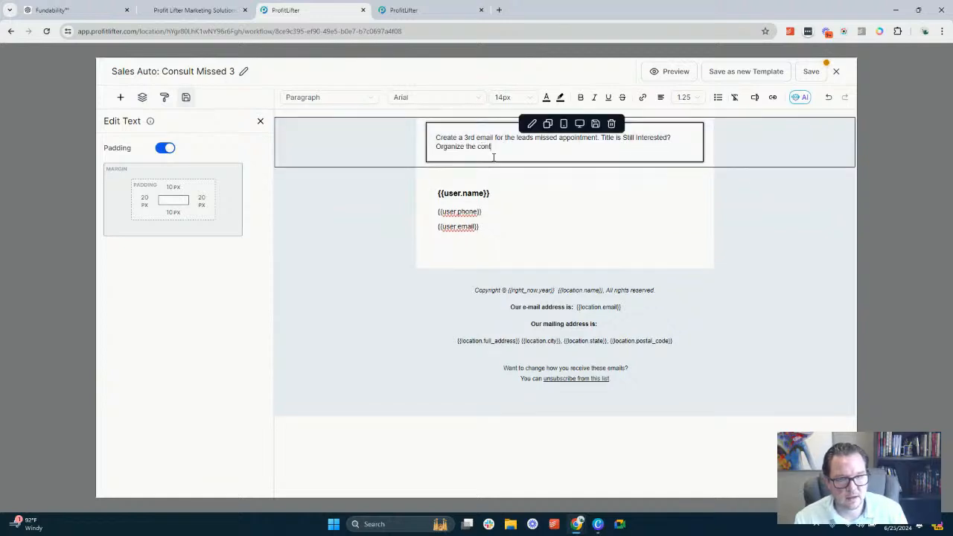
pyautogui.write('ent using t')
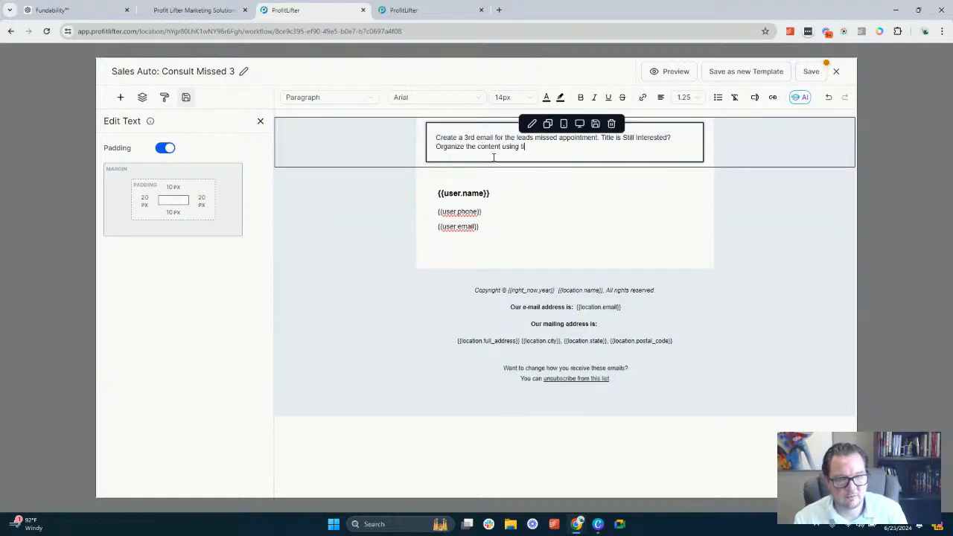
pyautogui.write('his question and giving')
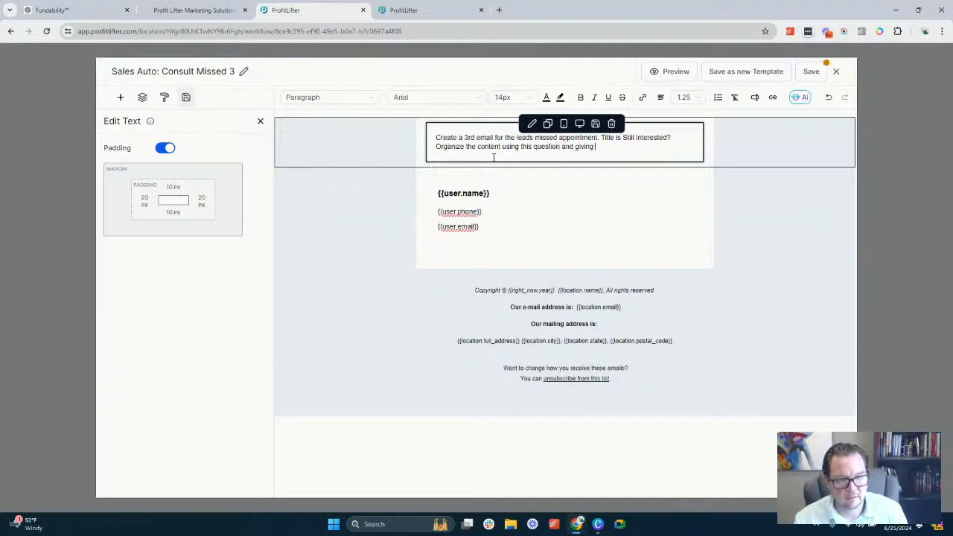
pyautogui.write(' good va')
pyautogui.press('BackSpace')
pyautogui.press('BackSpace')
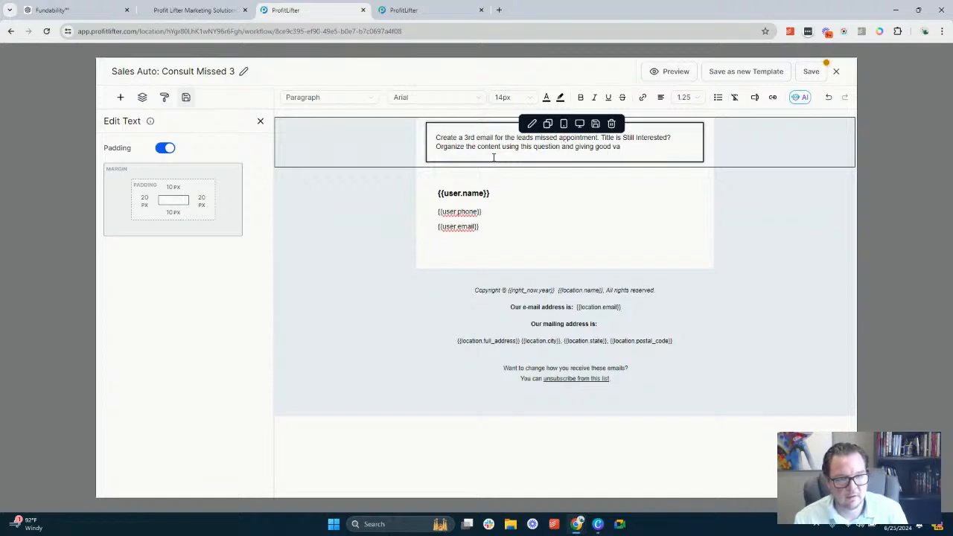
pyautogui.write('lue proposit')
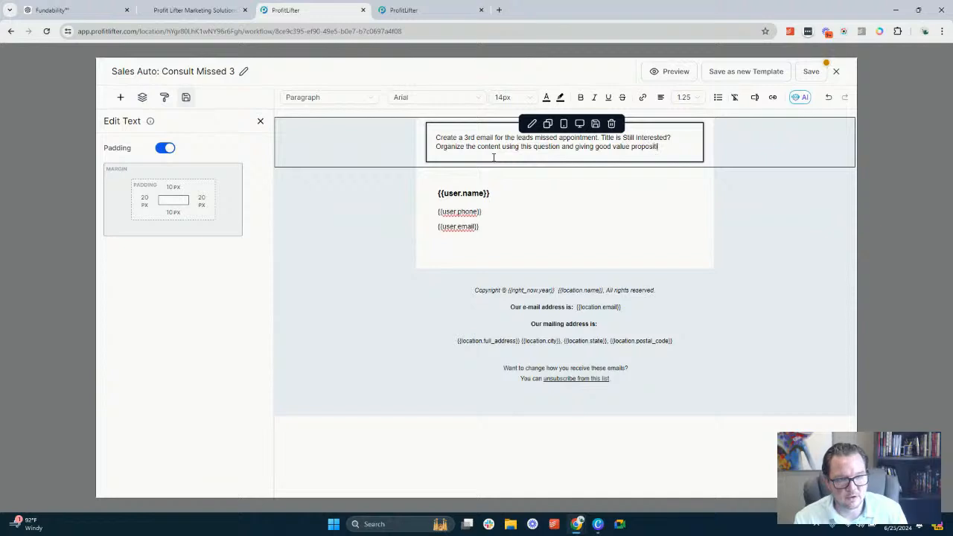
pyautogui.write('ions on hw')
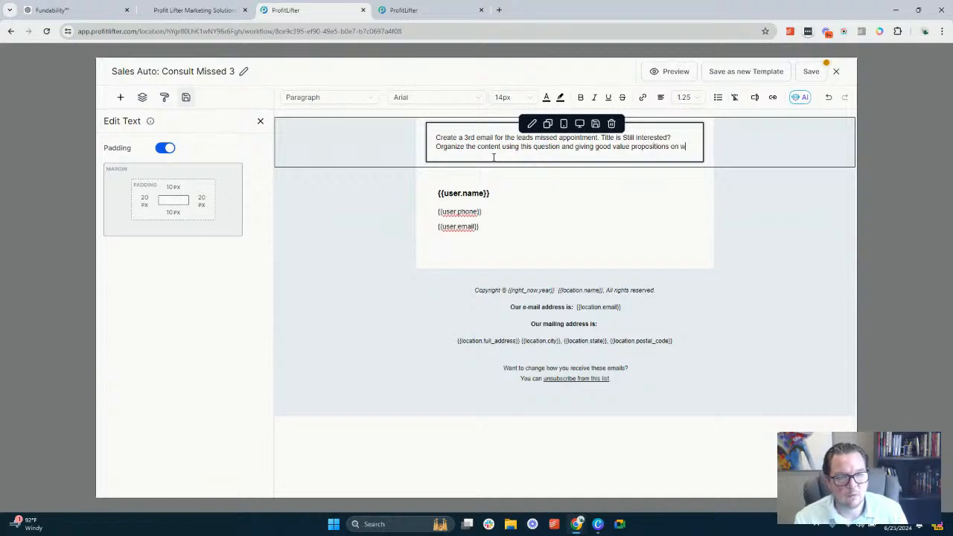
pyautogui.write('hy they s')
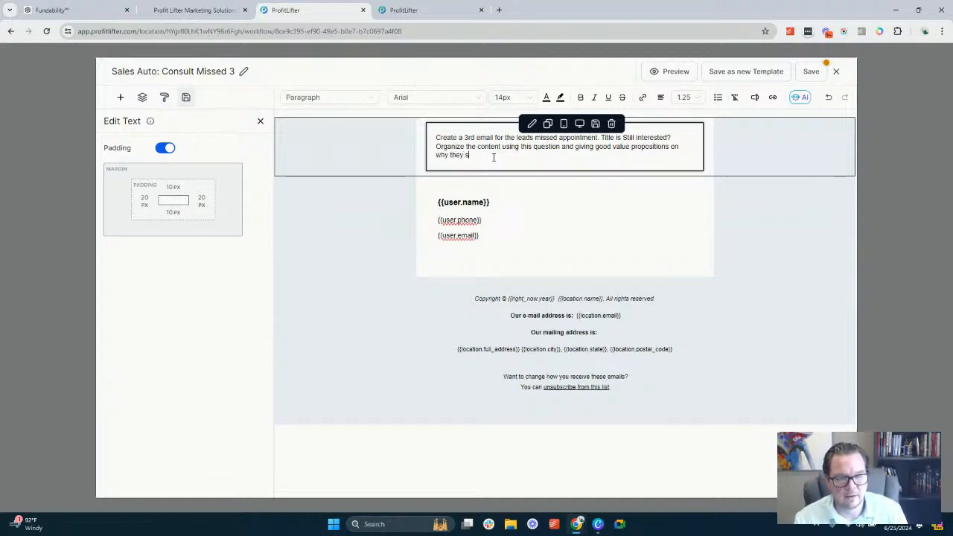
pyautogui.write('hould keep ')
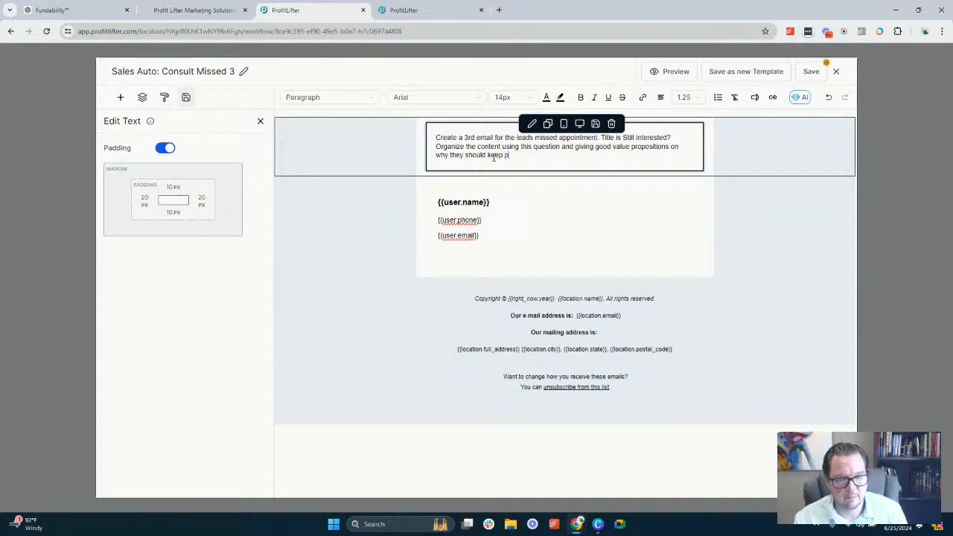
pyautogui.write('pursuing this path')
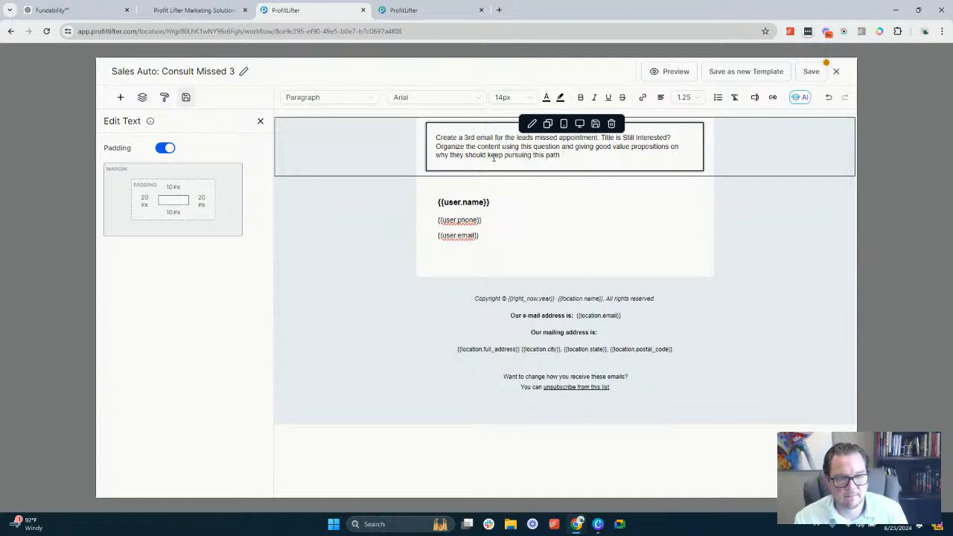
# Add a separate paragraph below the brief reading "Use this link to schedule:" followed by the copied {{ custom_values.plan_sub_domain }} value
pyautogui.write('se t')
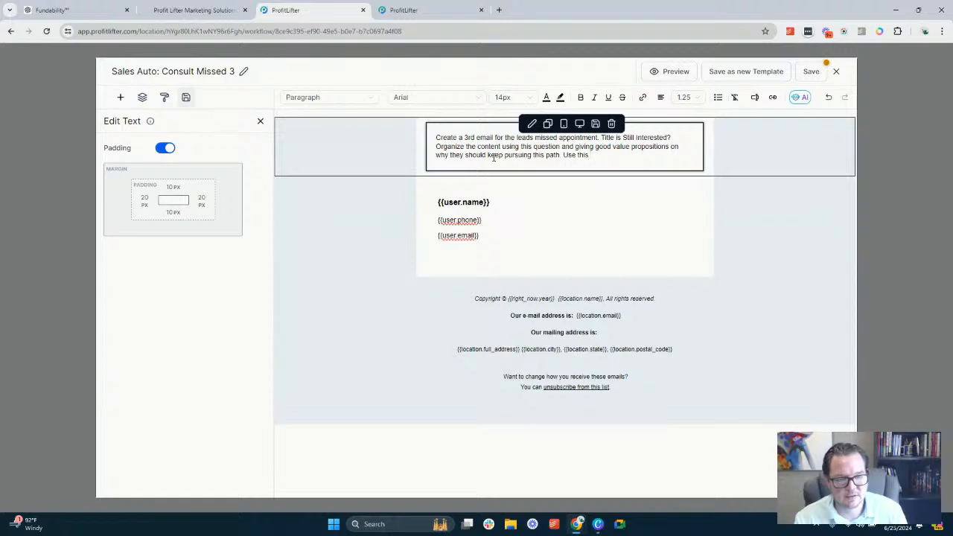
pyautogui.write('his')
pyautogui.press('Left')
pyautogui.press('Left')
pyautogui.press('Left')
pyautogui.press('Left')
pyautogui.press('Left')
pyautogui.press('Left')
pyautogui.press('Left')
pyautogui.press('Left')
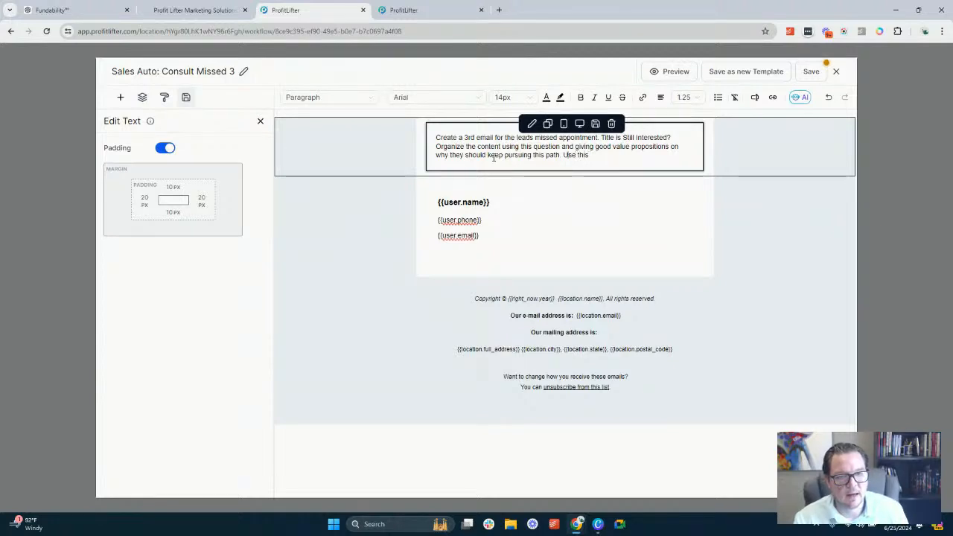
pyautogui.press('Return')
pyautogui.press('Return')
pyautogui.press('BackSpace')
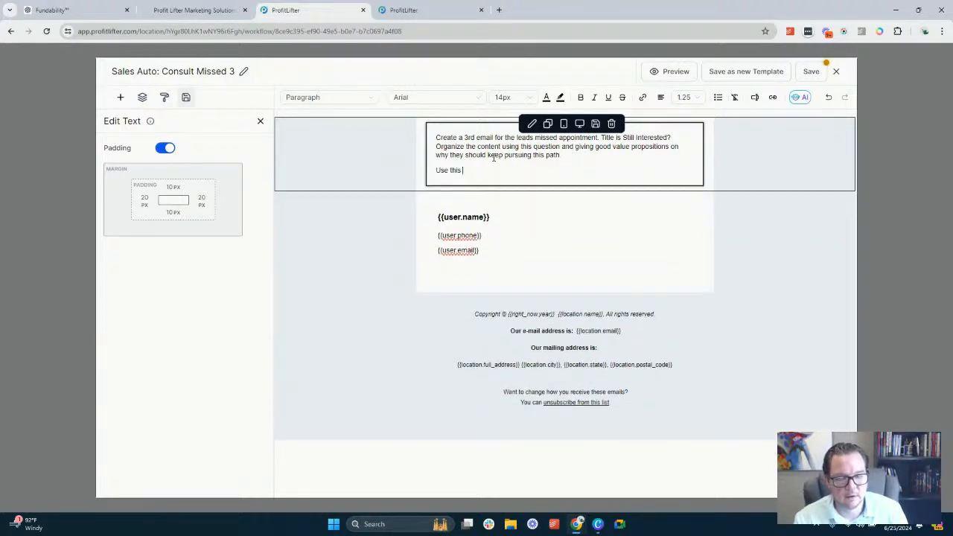
pyautogui.write('link to schedu')
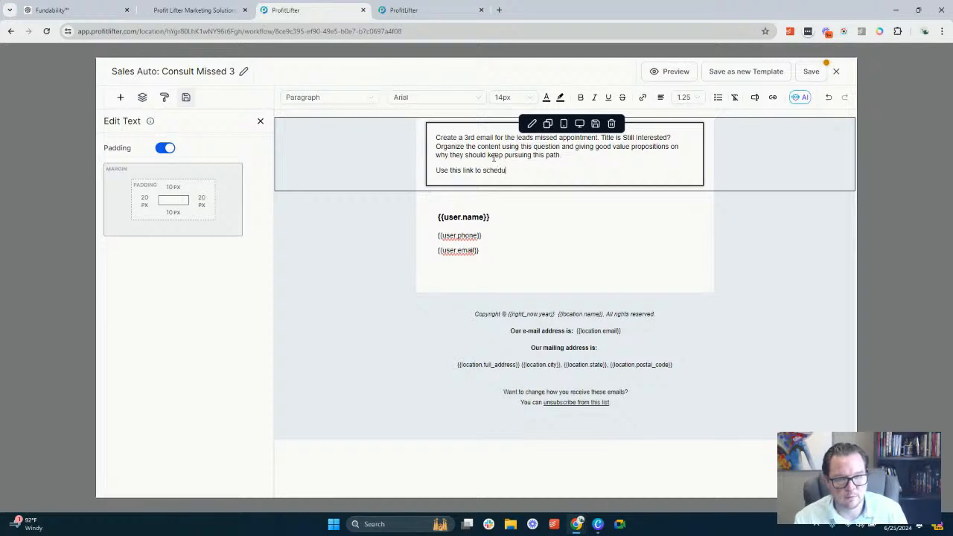
pyautogui.write('le:')
pyautogui.write('{{ custom_values.plan_sub_domain }}')
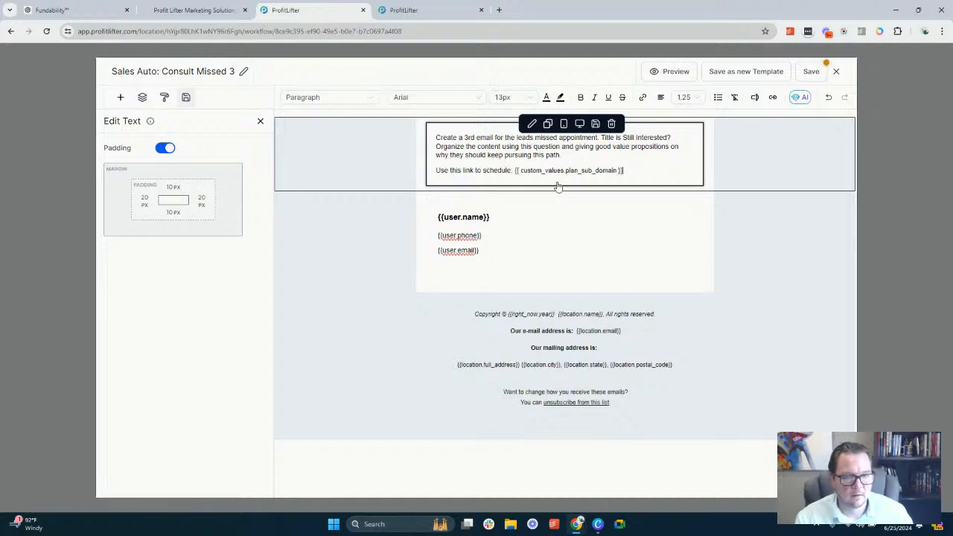
pyautogui.hotkey('ctrl', 'z')
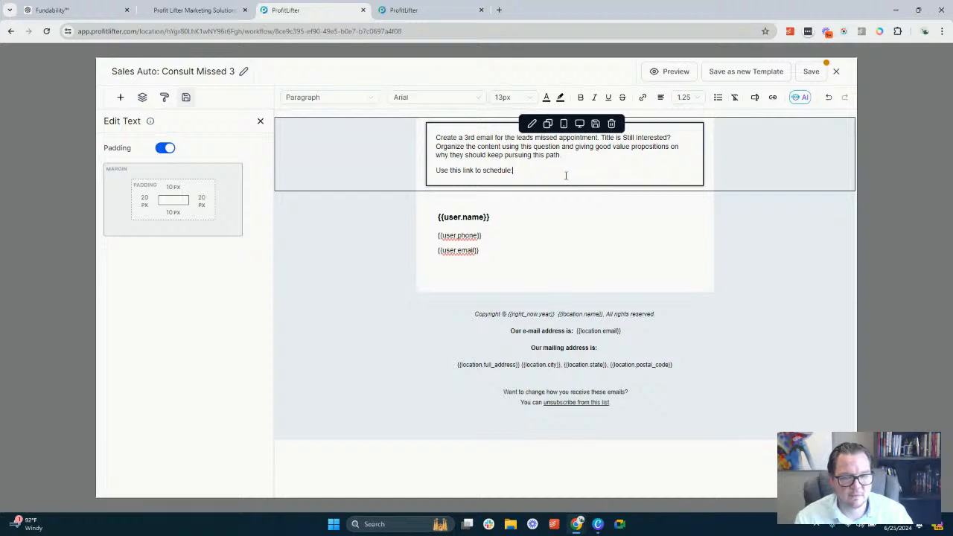
pyautogui.write('{{ custom_values.plan_sub_domain }}')
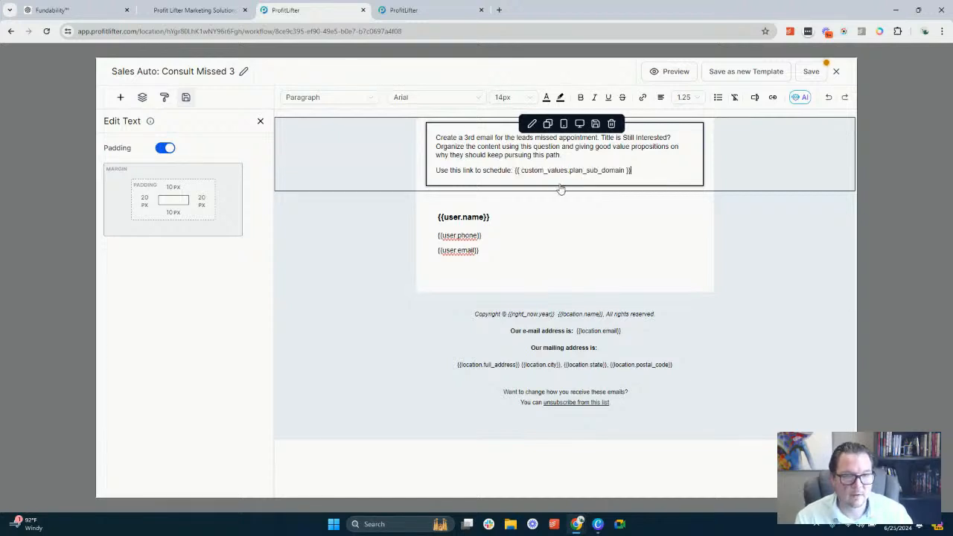
# Save the Sales Auto: Consult Missed 3 template and close the email editor
pyautogui.click(811, 71)
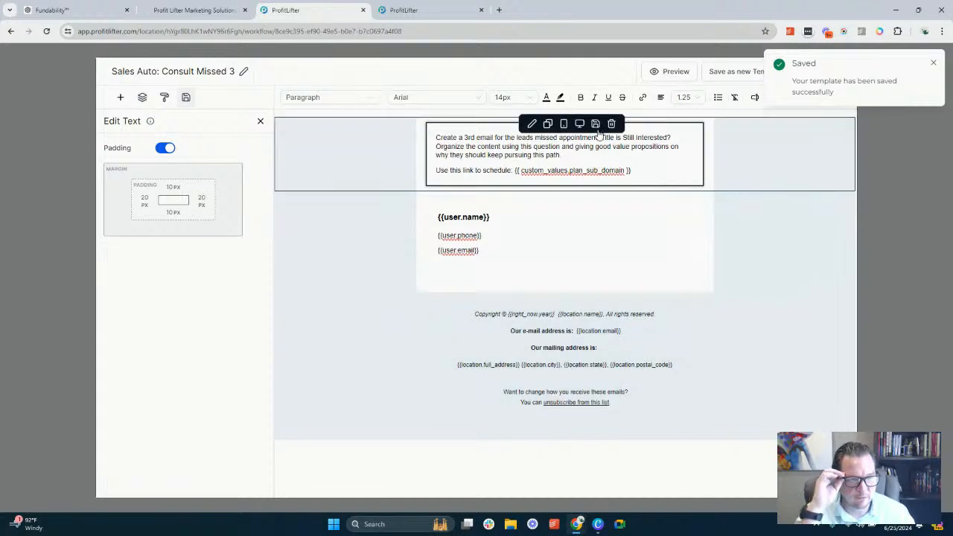
pyautogui.click(937, 64)
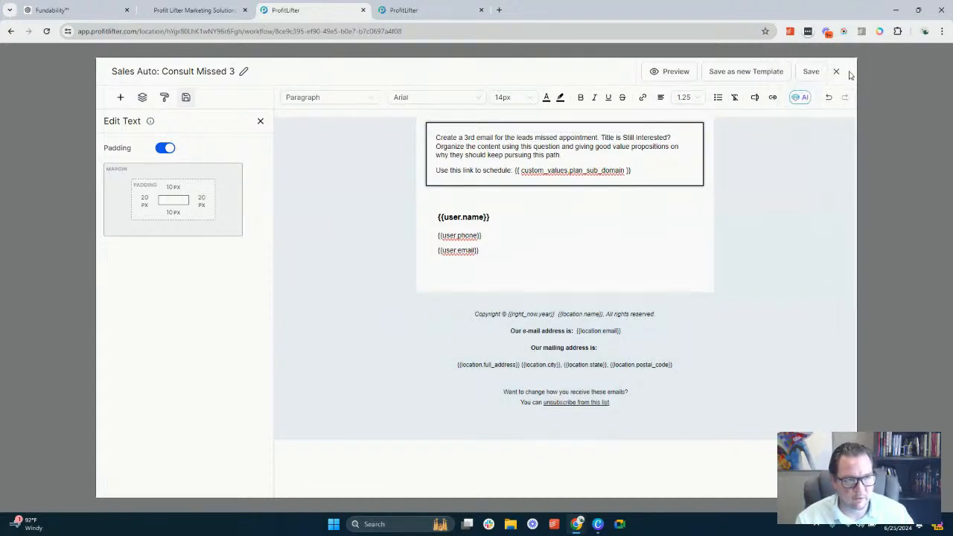
pyautogui.click(837, 71)
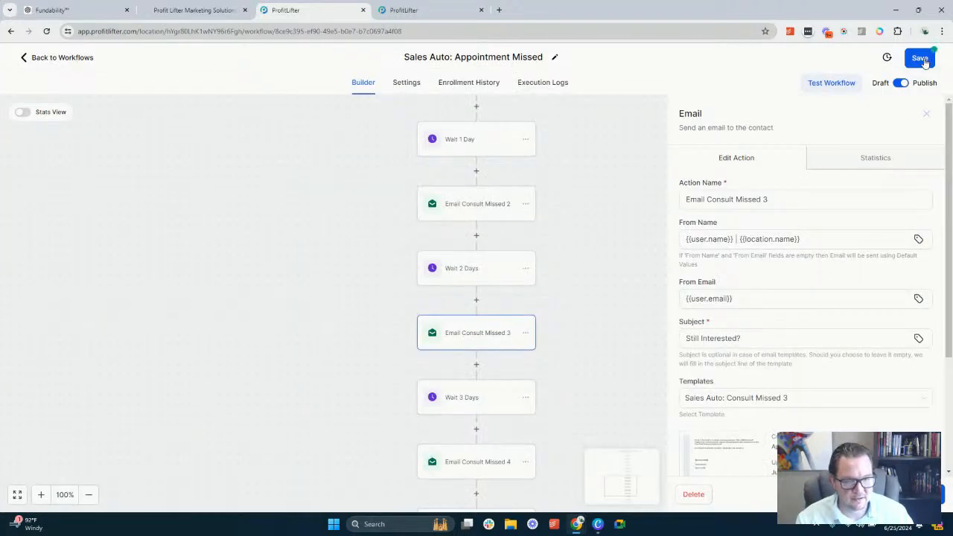
# Open the Email Consult Missed 4 action and review its settings and the sequence of waits and emails around it
pyautogui.scroll(-3, 521, 246)
pyautogui.click(478, 298)
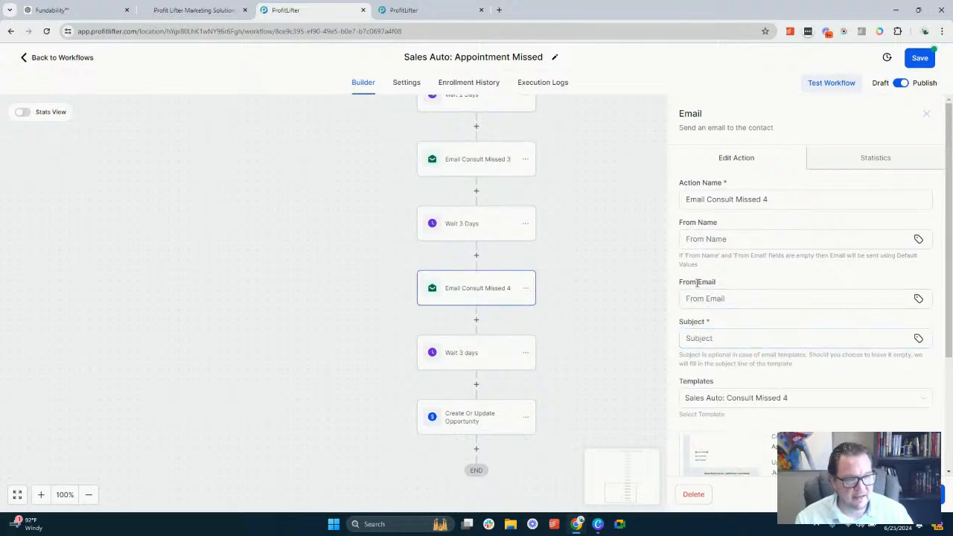
pyautogui.scroll(-3, 704, 283)
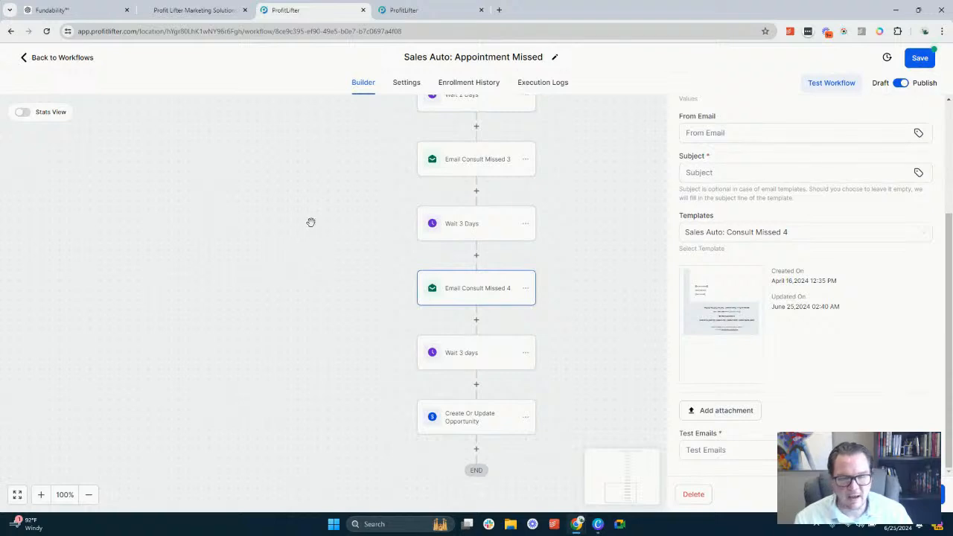
pyautogui.scroll(3, 451, 298)
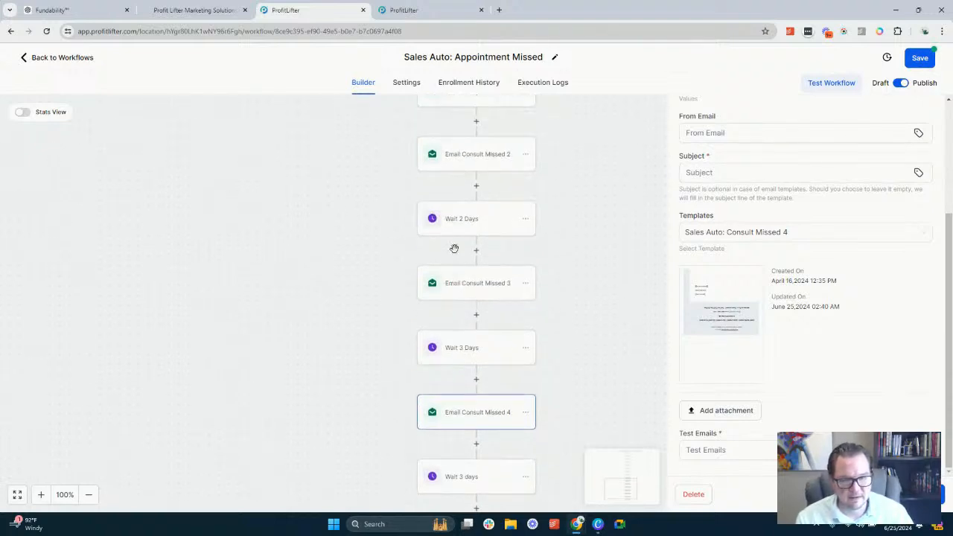
pyautogui.scroll(-3, 454, 257)
pyautogui.scroll(2, 488, 313)
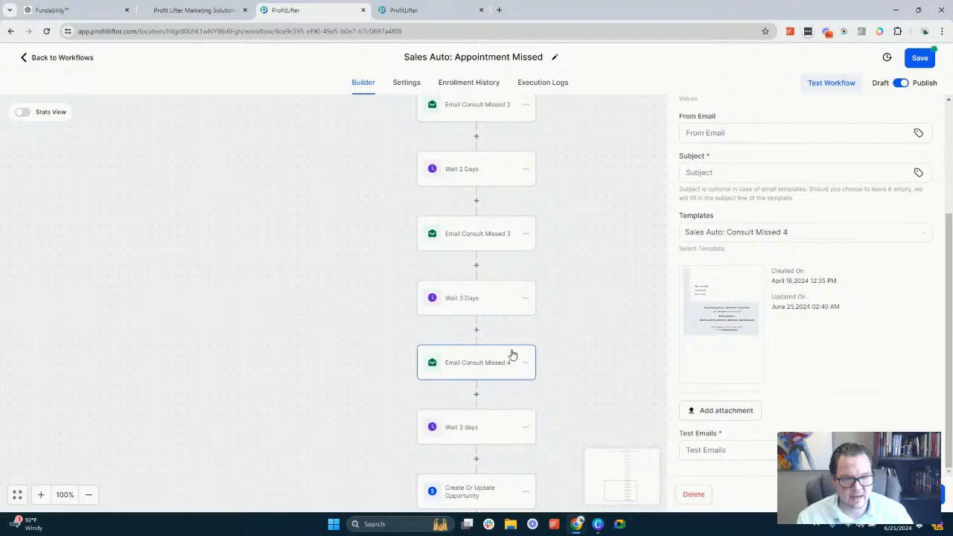
pyautogui.scroll(6, 511, 346)
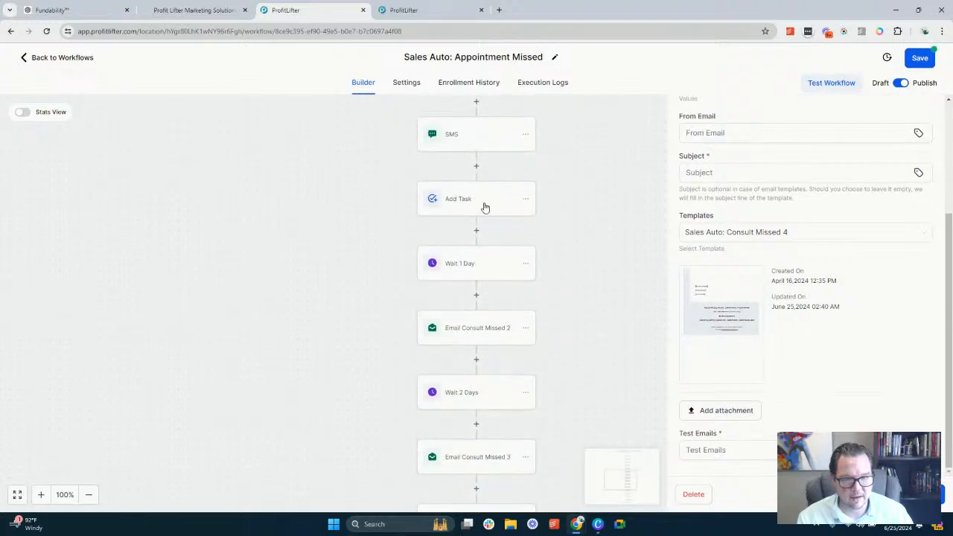
pyautogui.scroll(-8, 476, 246)
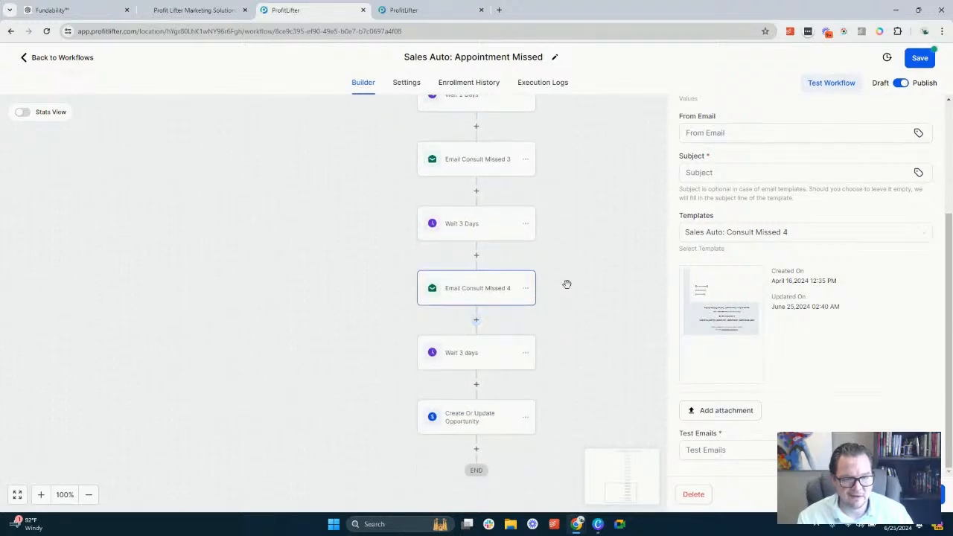
# Set the Email Consult Missed 4 sender name to {{user.name}} | {{location.name}} and the sender email to {{user.email}}
pyautogui.click(738, 172)
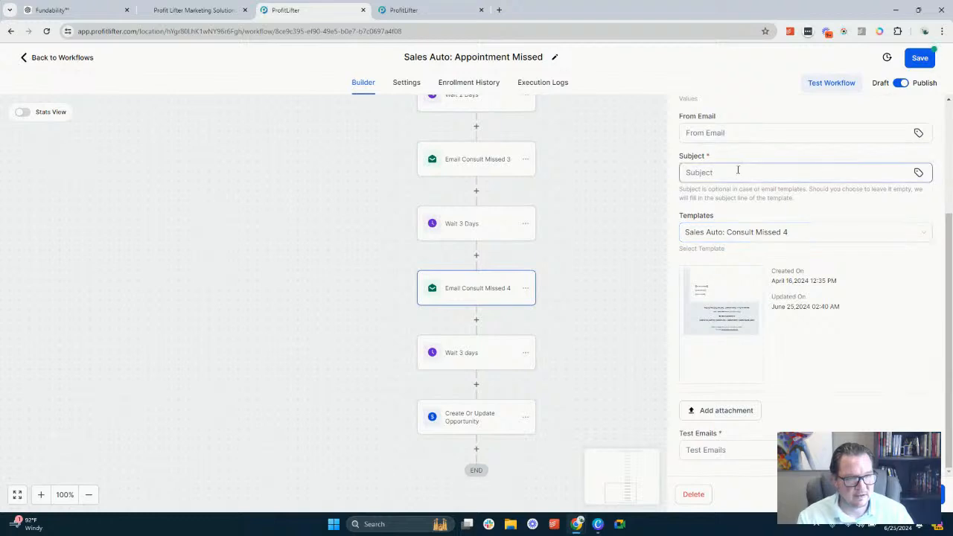
pyautogui.scroll(2, 738, 168)
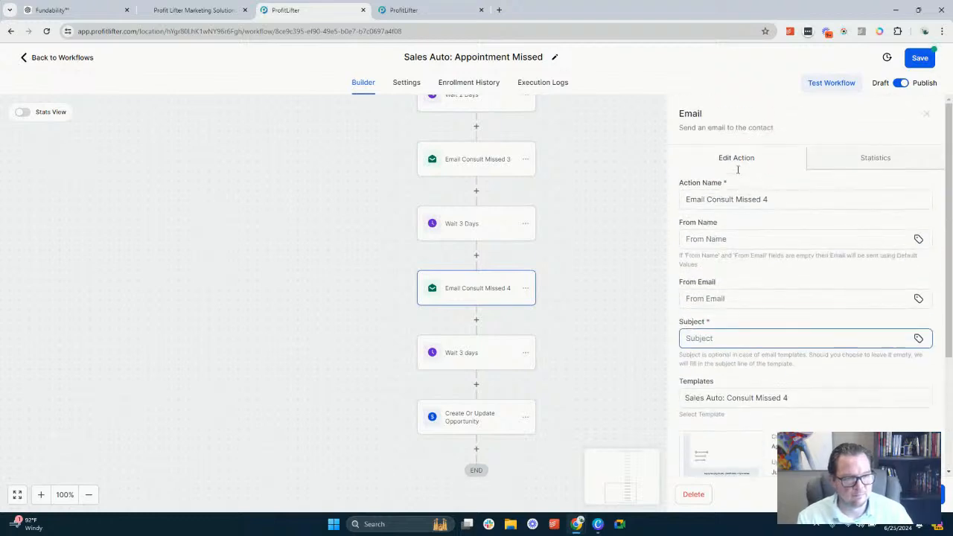
pyautogui.click(718, 239)
pyautogui.click(919, 239)
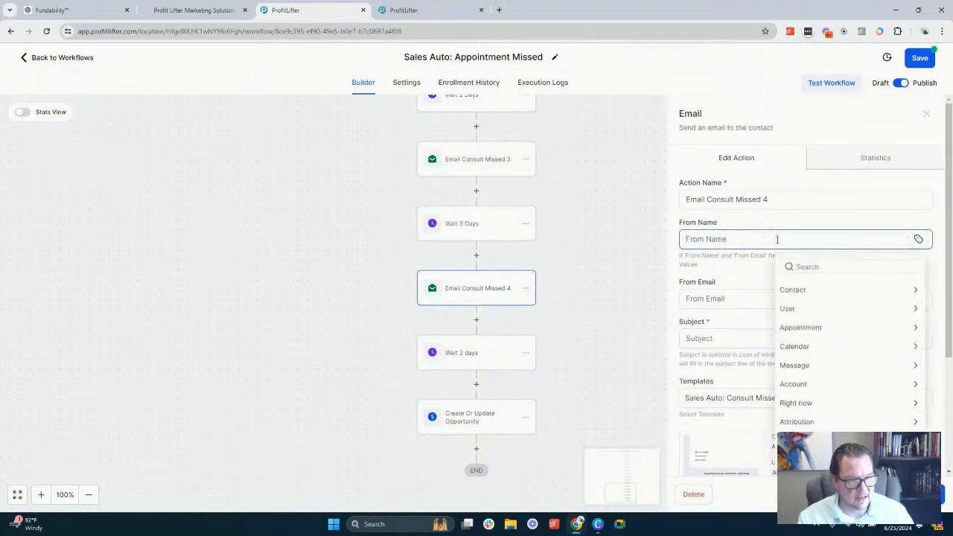
pyautogui.click(813, 309)
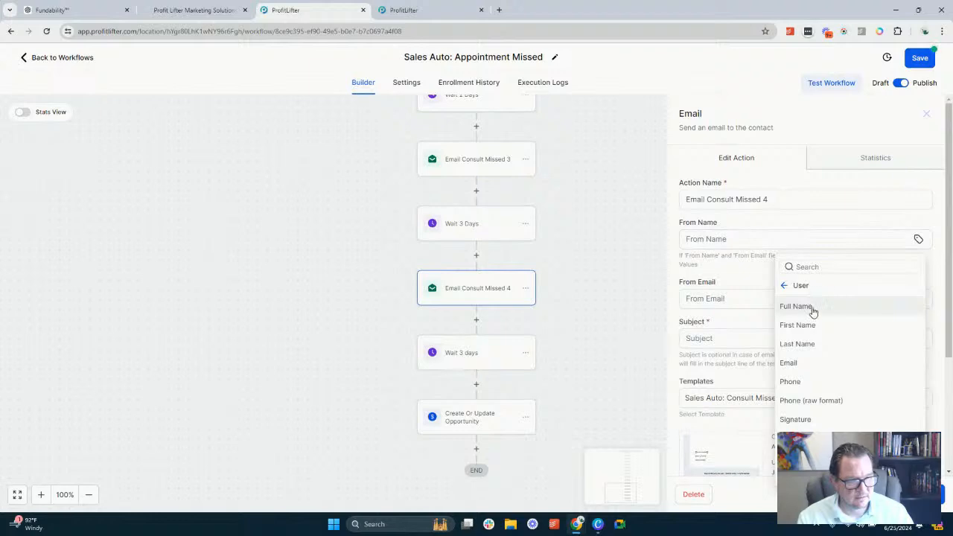
pyautogui.click(812, 310)
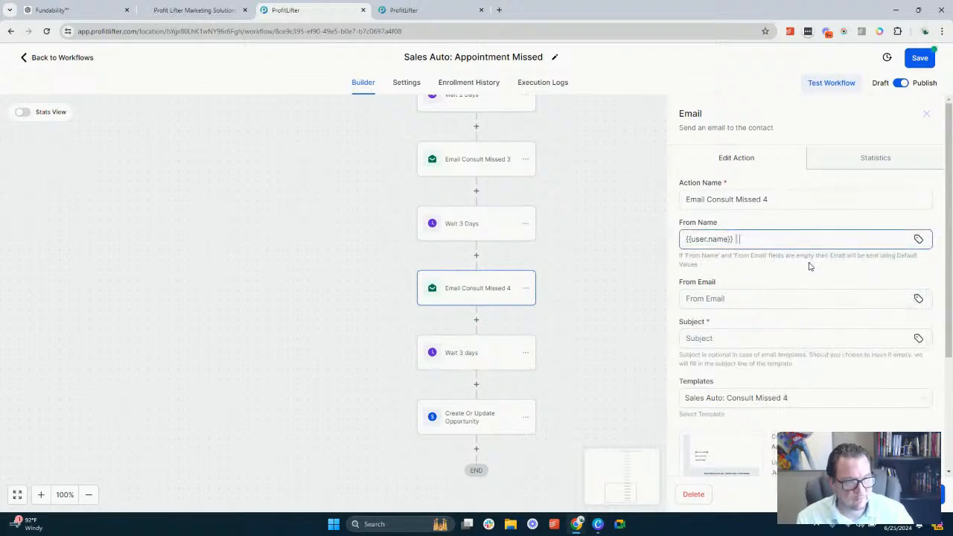
pyautogui.click(919, 239)
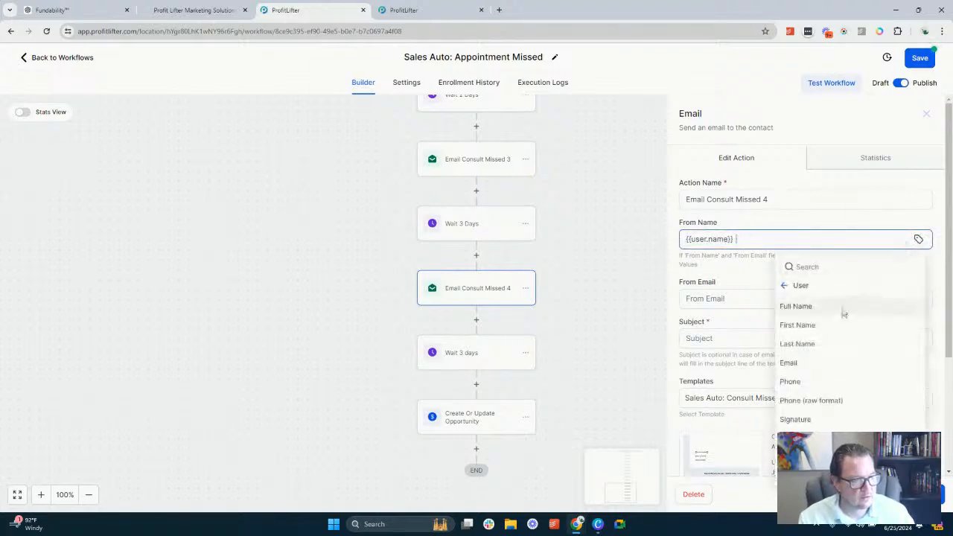
pyautogui.click(800, 285)
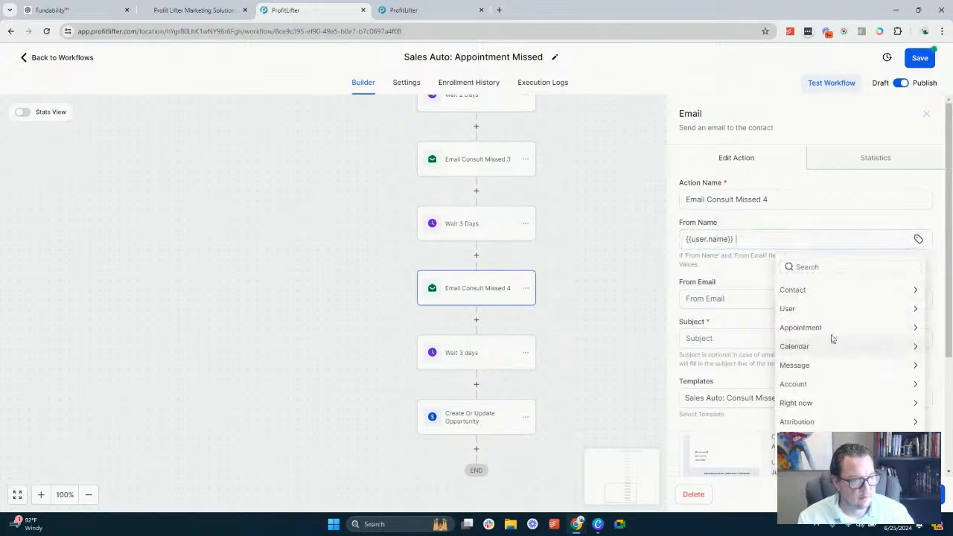
pyautogui.click(829, 386)
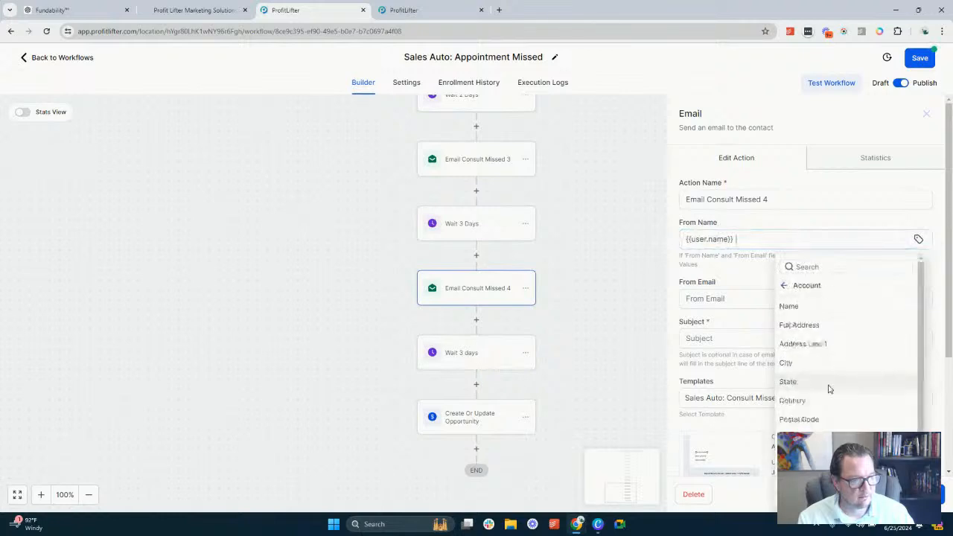
pyautogui.click(824, 308)
pyautogui.click(861, 125)
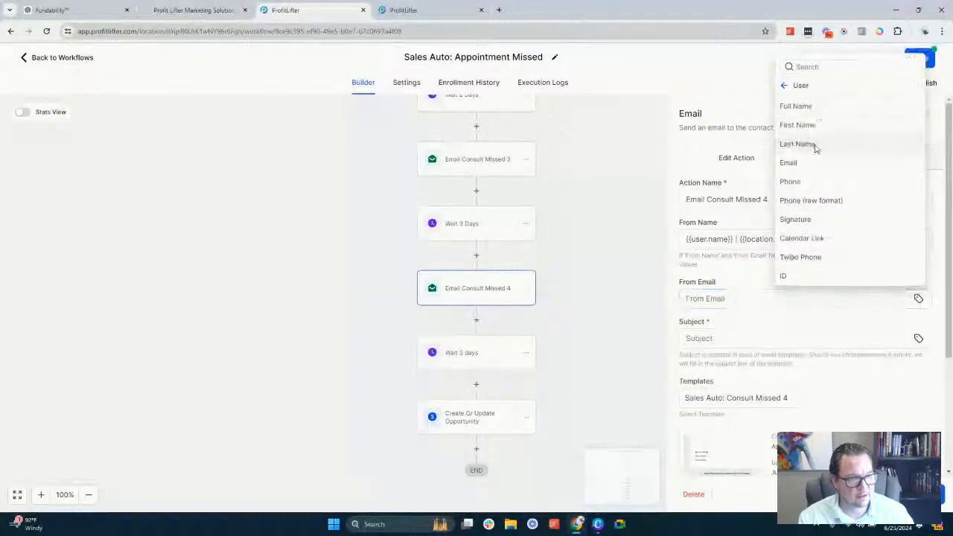
pyautogui.click(812, 164)
# Enter "Do You Have Everything You Need?" as the subject of the Email Consult Missed 4 action
pyautogui.click(749, 338)
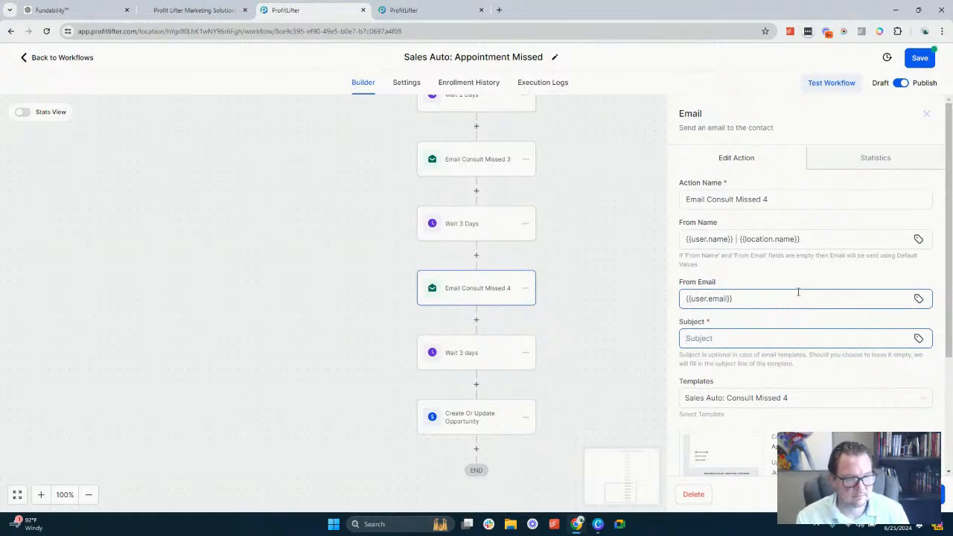
pyautogui.scroll(-1, 798, 292)
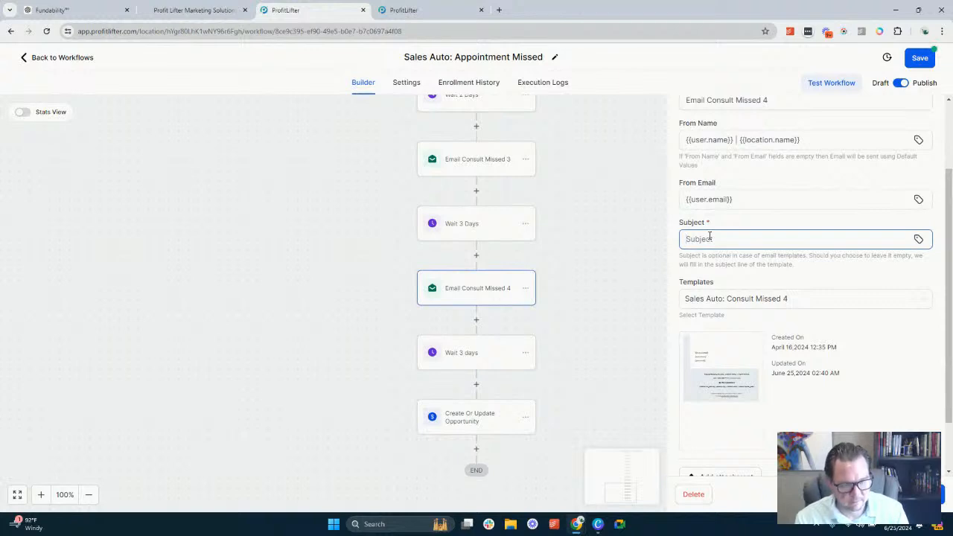
pyautogui.write('Do You')
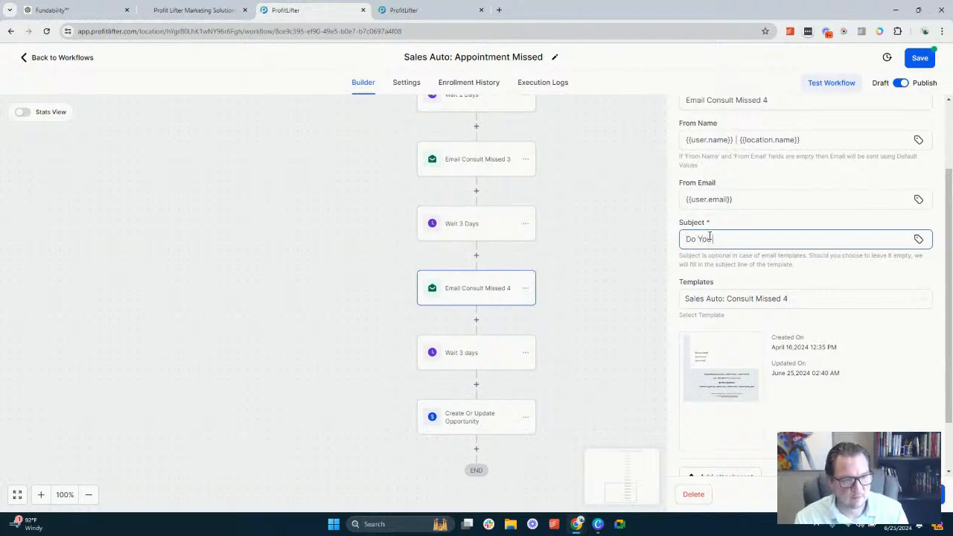
pyautogui.write(' Have Everyth')
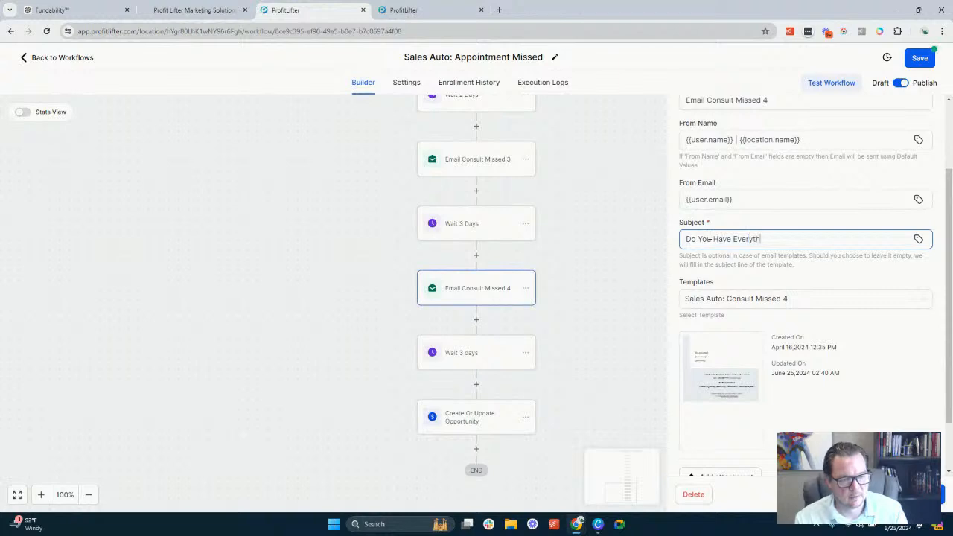
pyautogui.write('ing You Need?')
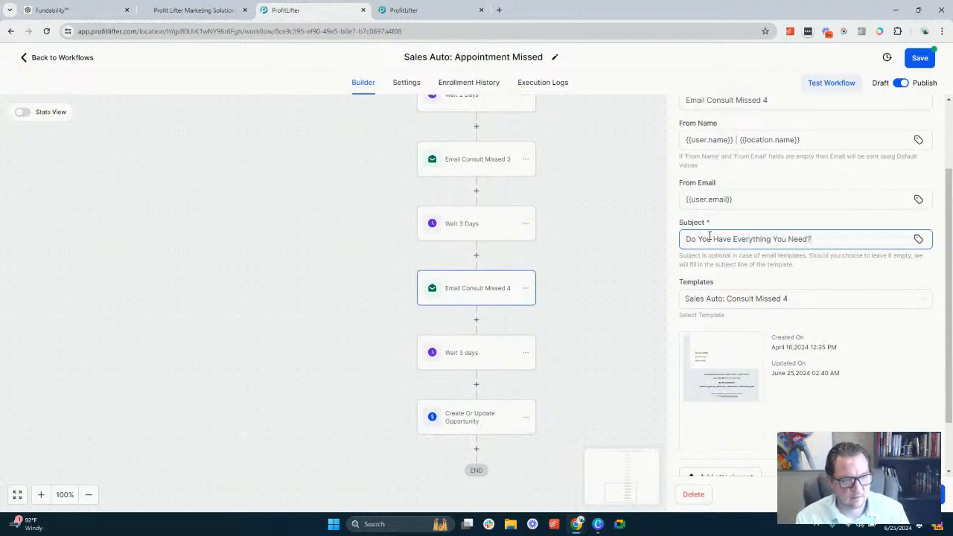
# Replace the subject with "Did you forget about this?" and open the Sales Auto: Consult Missed 4 template for editing
pyautogui.hotkey('ctrl', 'a')
pyautogui.write('D')
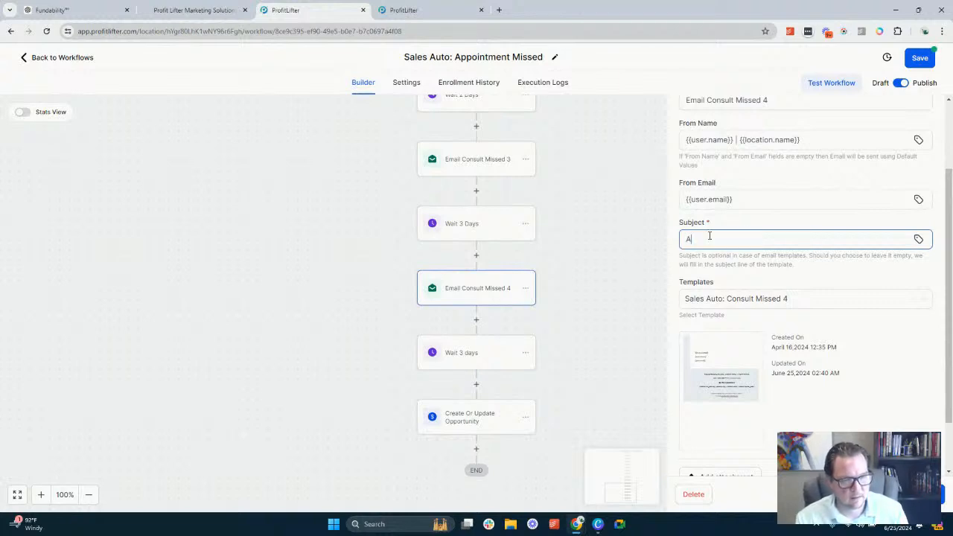
pyautogui.press('BackSpace')
pyautogui.write('Did you for')
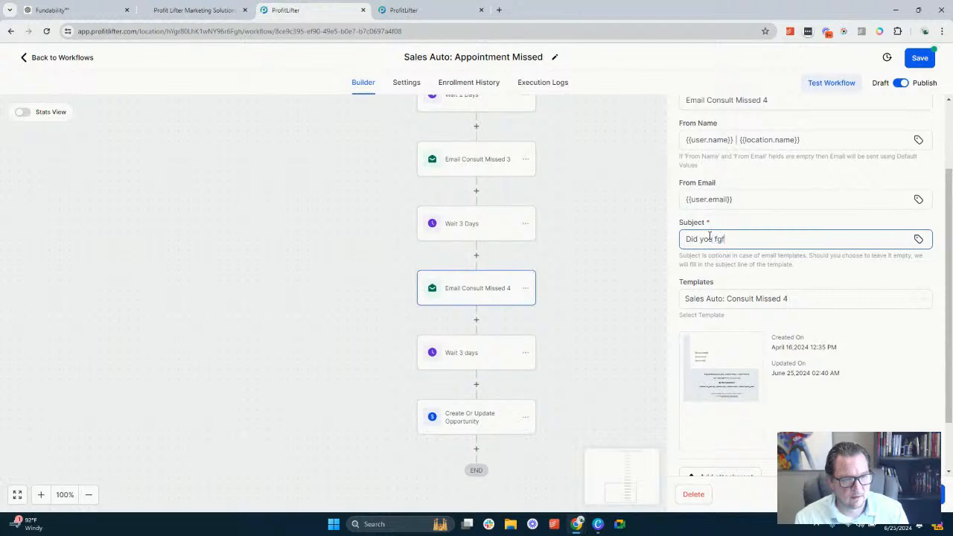
pyautogui.write('get ')
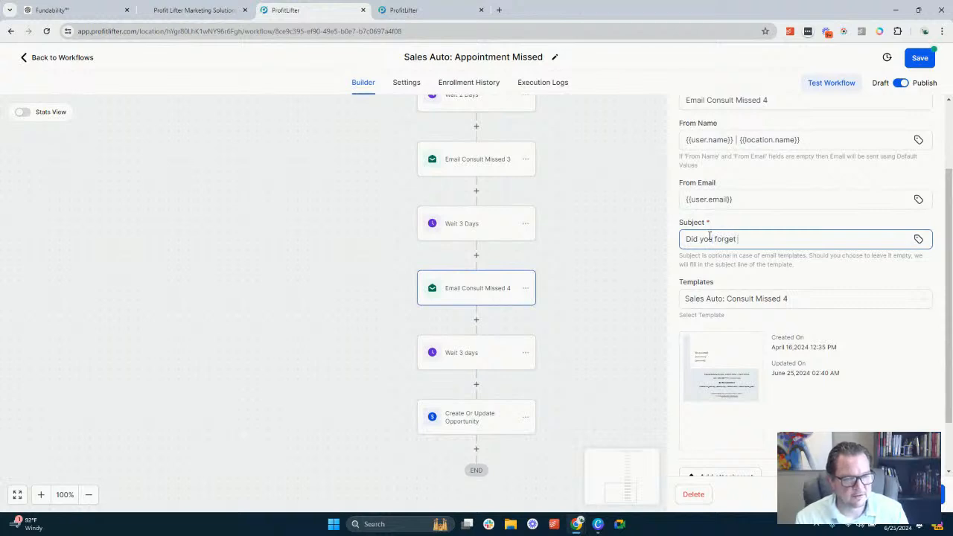
pyautogui.write('about this?')
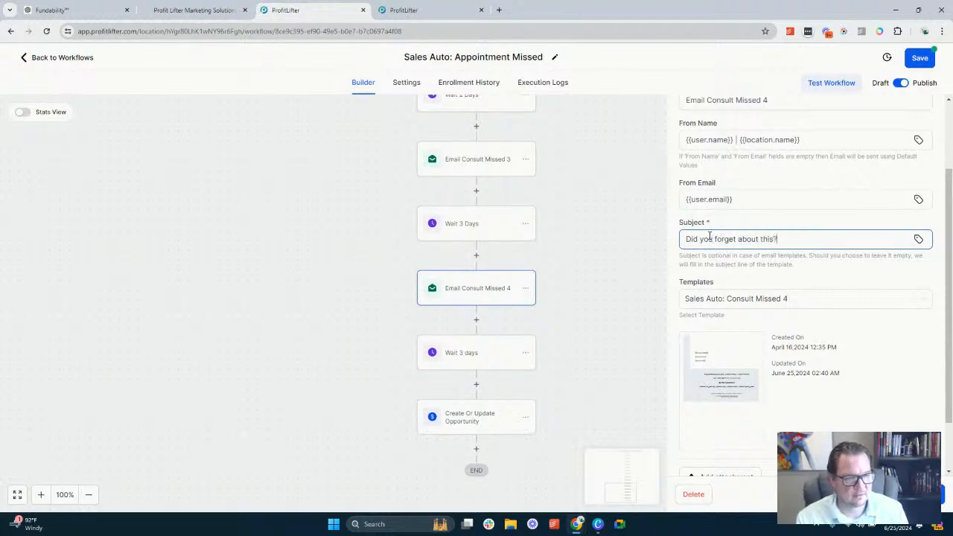
pyautogui.scroll(-1, 753, 281)
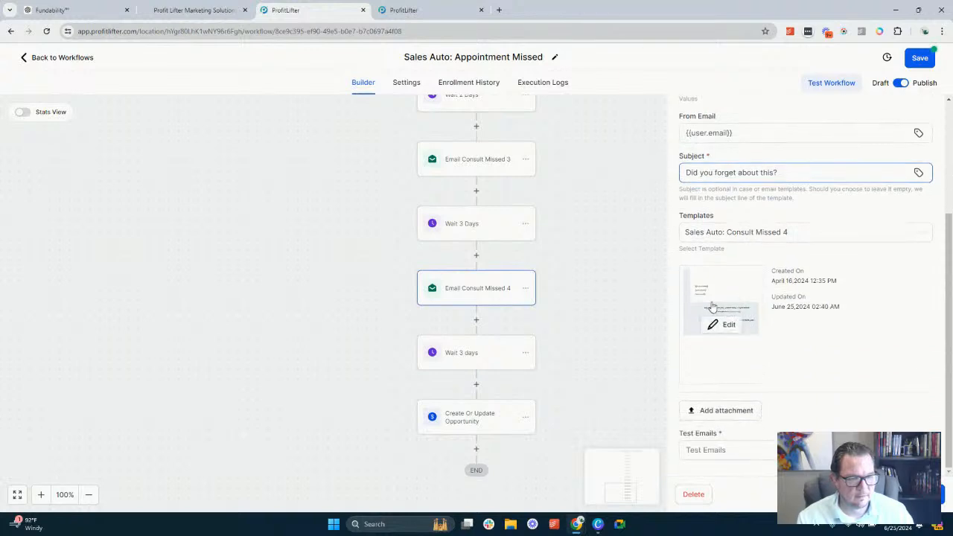
pyautogui.click(726, 326)
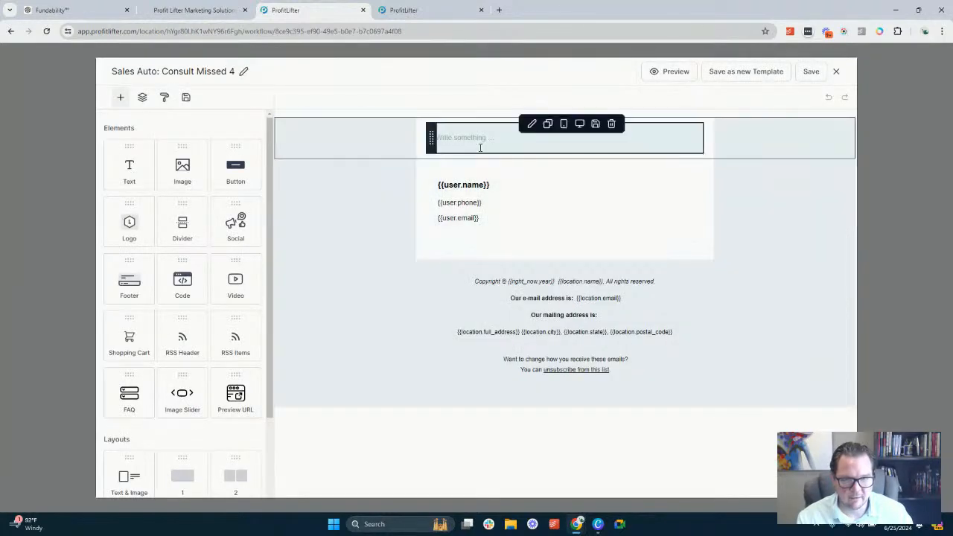
# Set the font size of the {{user.name}} heading in the signature block to 14px
pyautogui.click(477, 186)
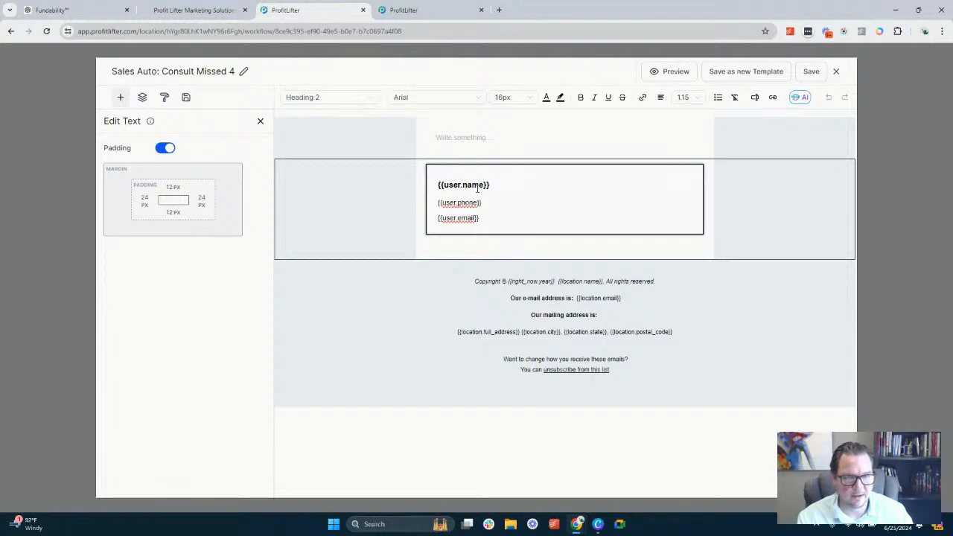
pyautogui.tripleClick(478, 188)
pyautogui.click(509, 98)
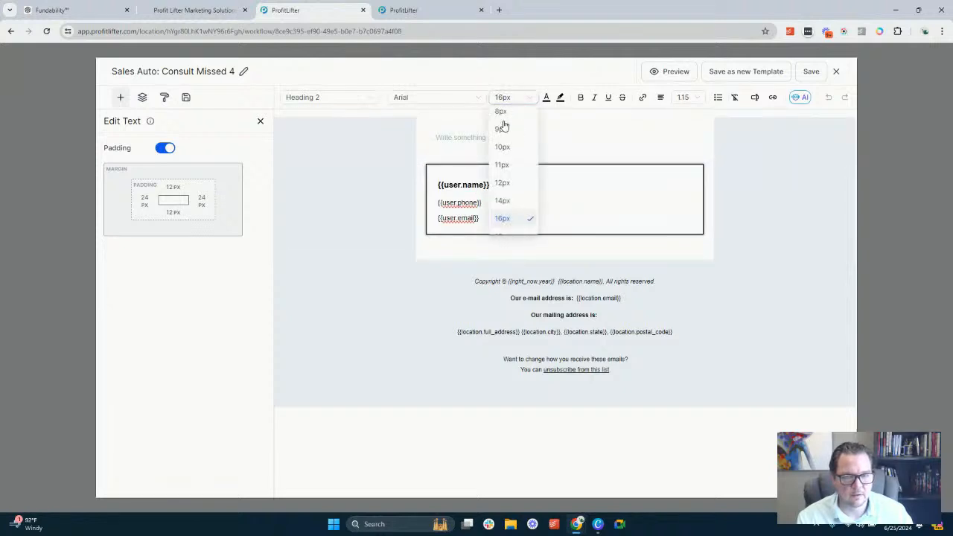
pyautogui.click(503, 201)
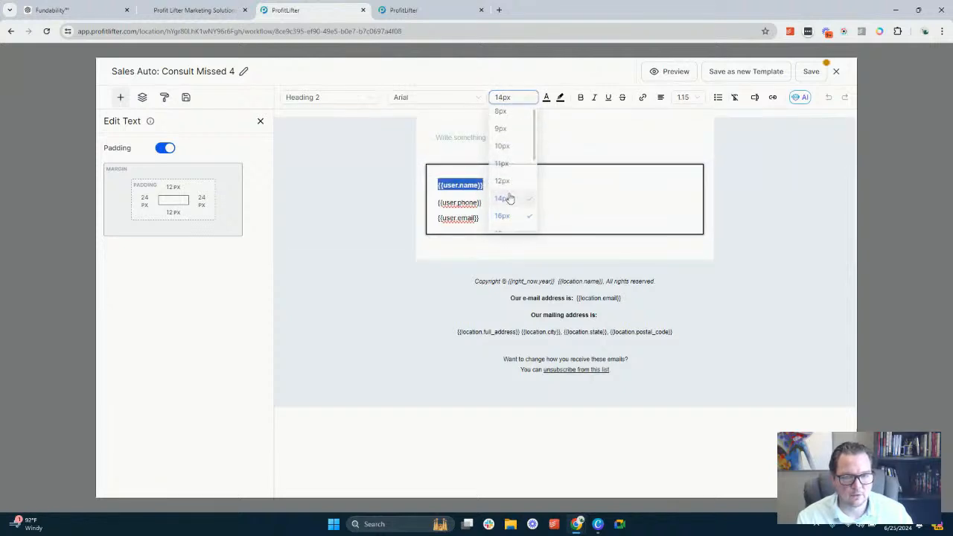
# Return the {{user.name}} heading in the signature block to a font size of 16px
pyautogui.click(465, 205)
pyautogui.click(468, 185)
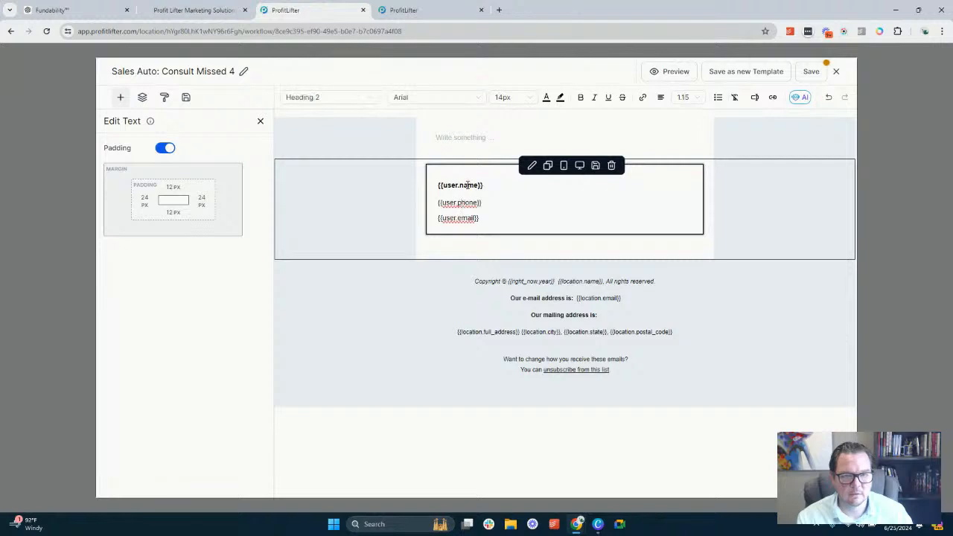
pyautogui.tripleClick(468, 185)
pyautogui.click(502, 97)
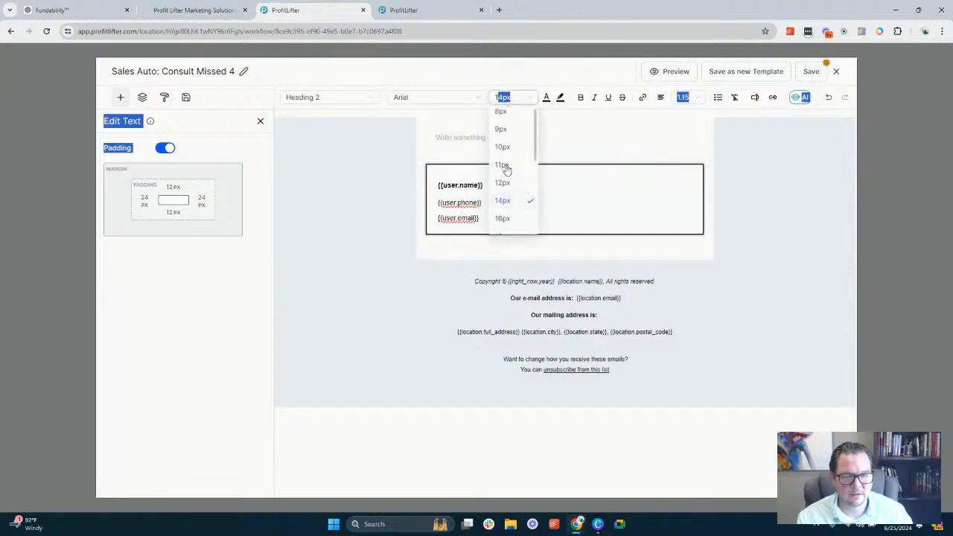
pyautogui.click(508, 218)
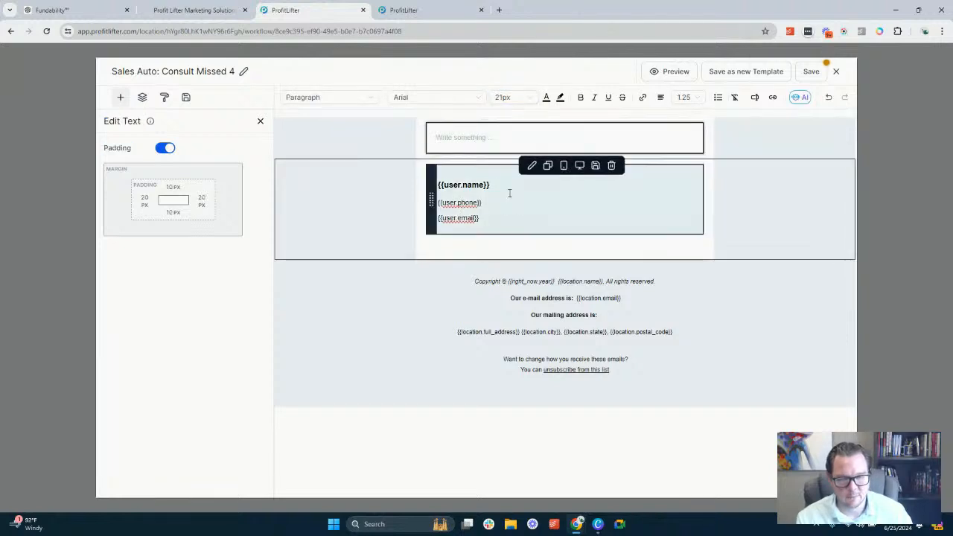
# Start the brief in the empty text block above the signature with "Create a final email for lead that missed a consultation."
pyautogui.write('Create ')
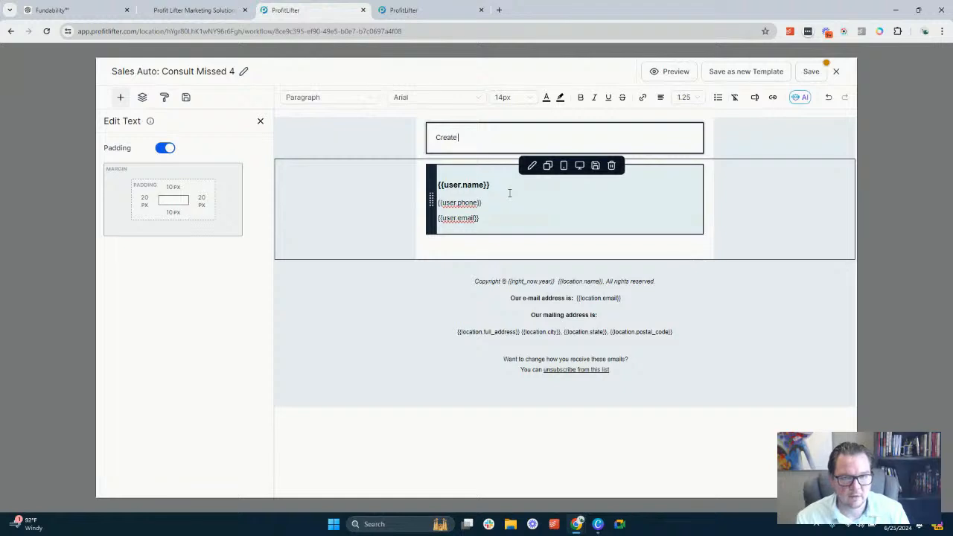
pyautogui.write('a final email')
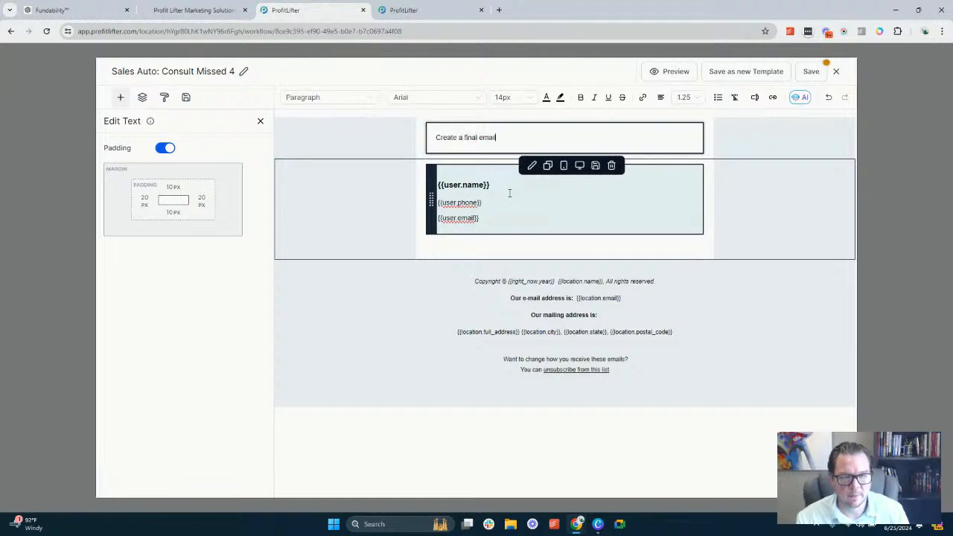
pyautogui.write(' for lead ')
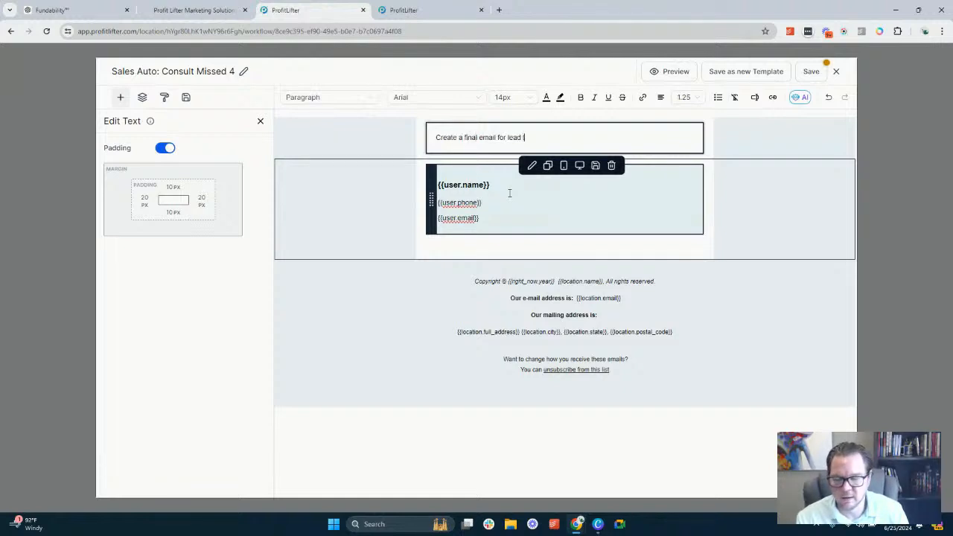
pyautogui.write('that missed a co')
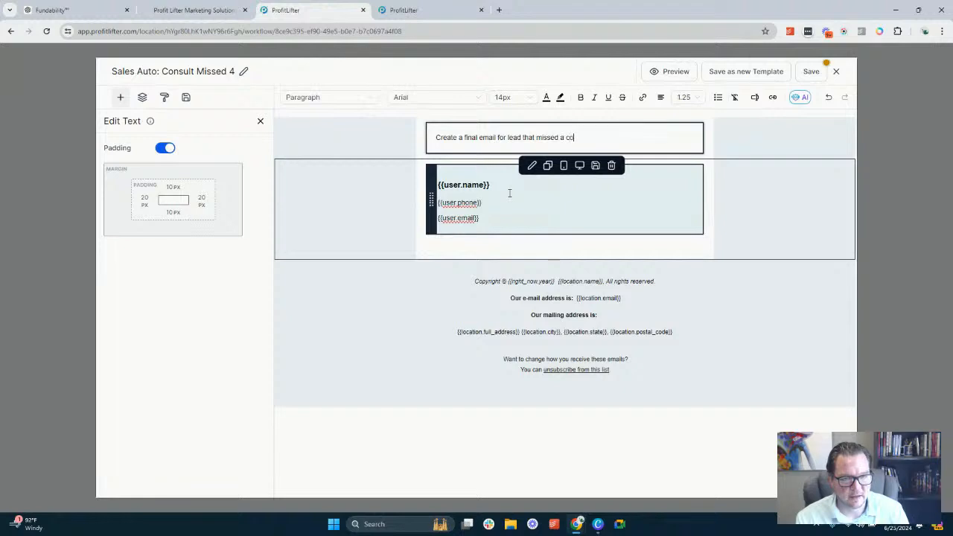
pyautogui.write('nsultation. The')
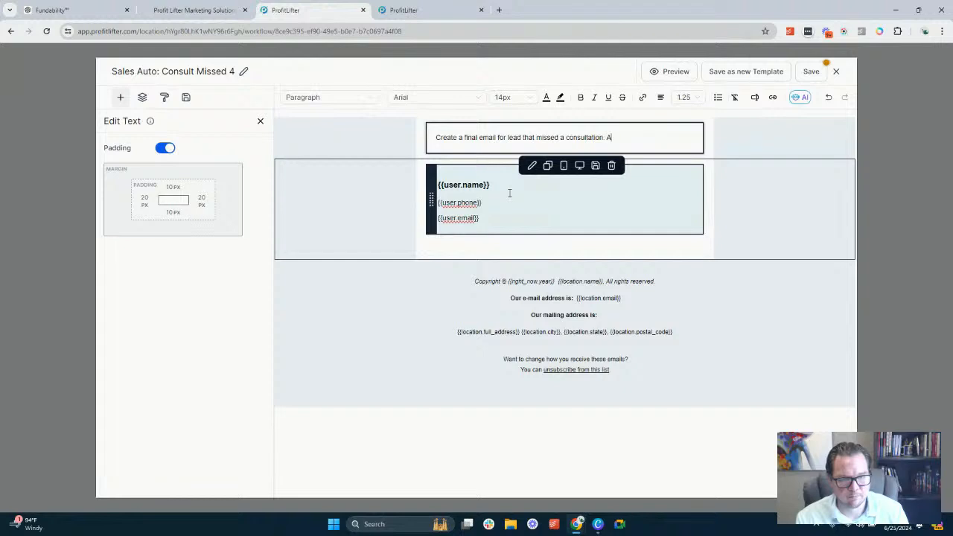
pyautogui.press('BackSpace')
pyautogui.press('BackSpace')
# Continue the brief with "Give them a "last chance". Start with, I am not going to keep bothering you, it looks like it's not a good time."
pyautogui.write('Give them a')
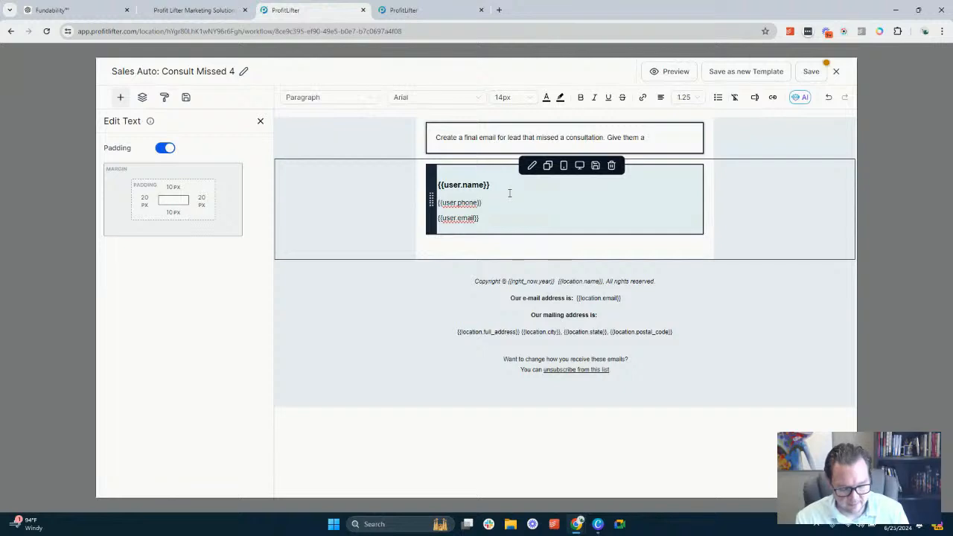
pyautogui.write(' "last chance')
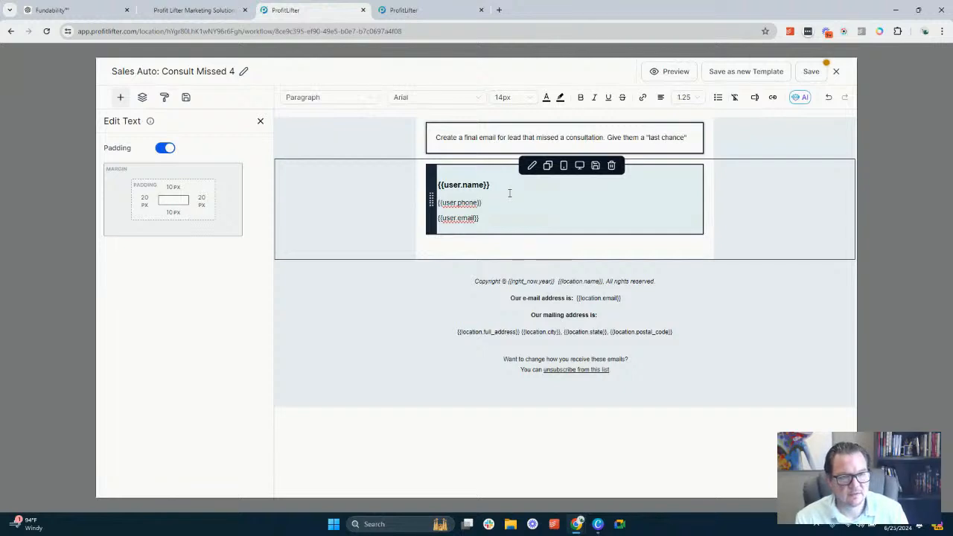
pyautogui.write('". Start with')
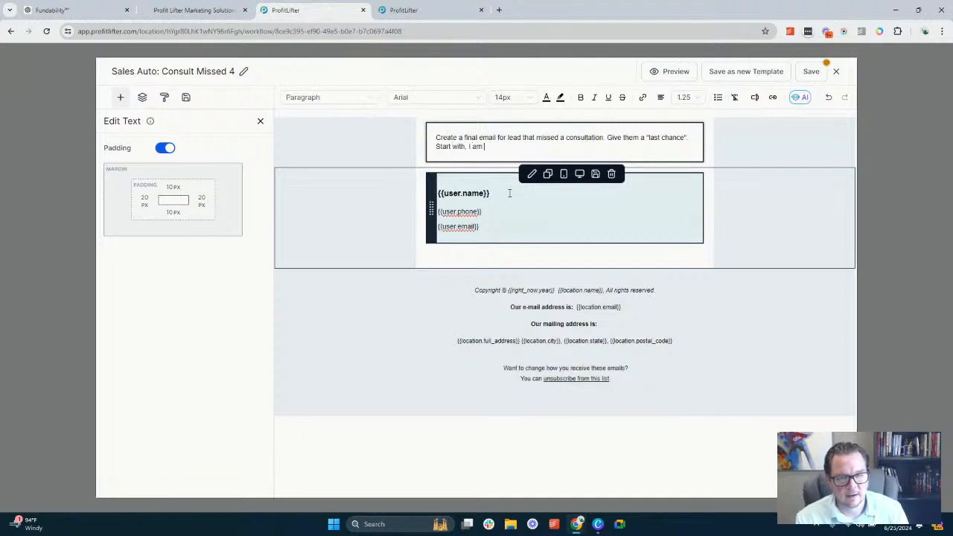
pyautogui.write(', I am not going to keep')
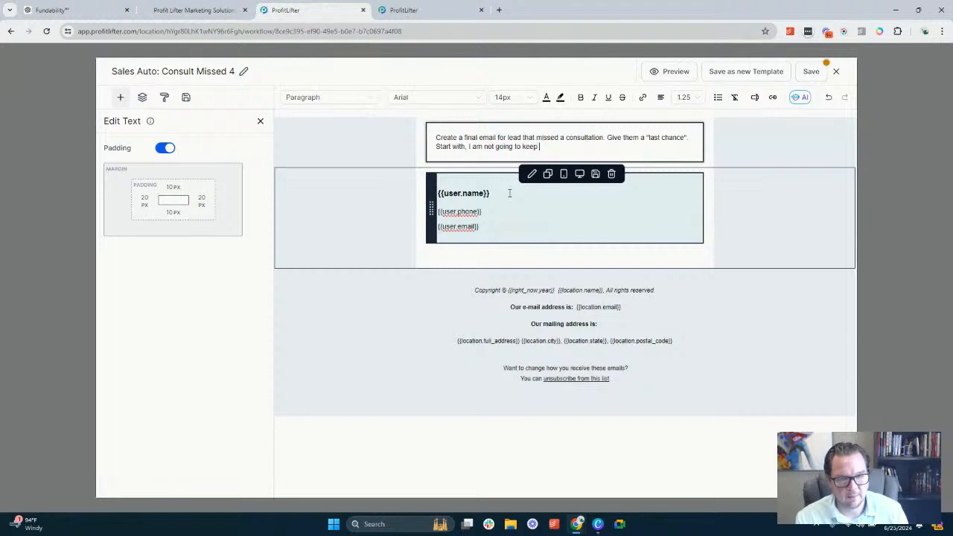
pyautogui.write(' bothering you, it looks like it')
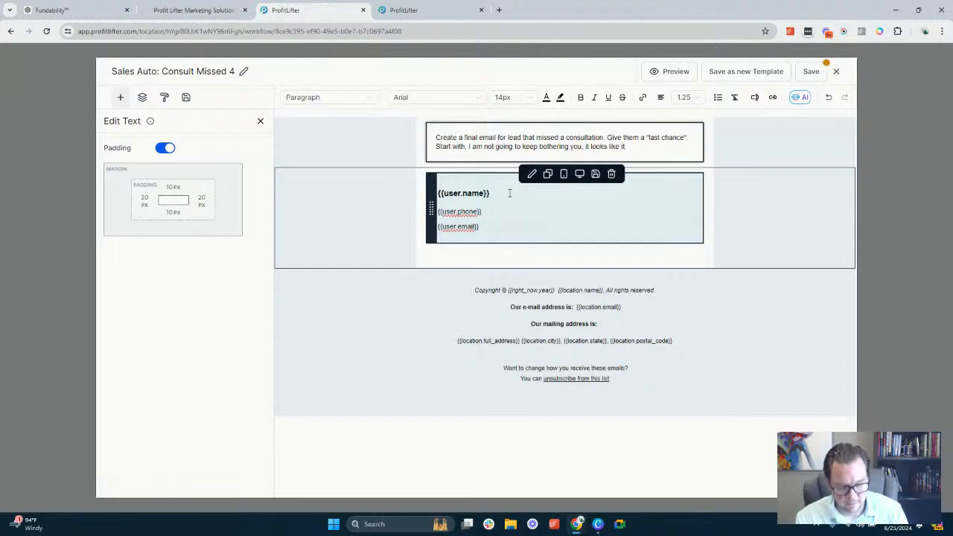
pyautogui.write('good')
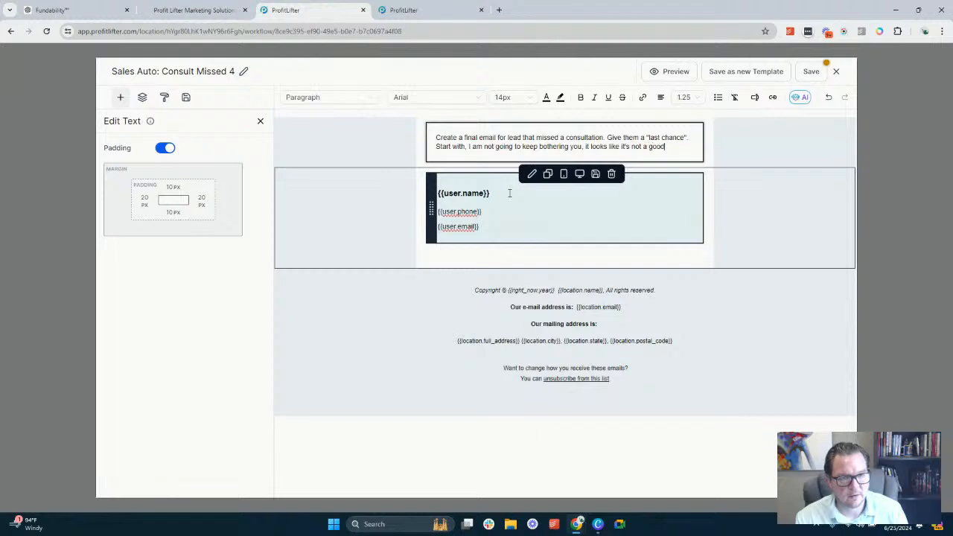
pyautogui.write(' time.')
# Add "Do you mind if I follow up in the future?" to the brief and start a new paragraph
pyautogui.press('Return')
pyautogui.write('Do you ')
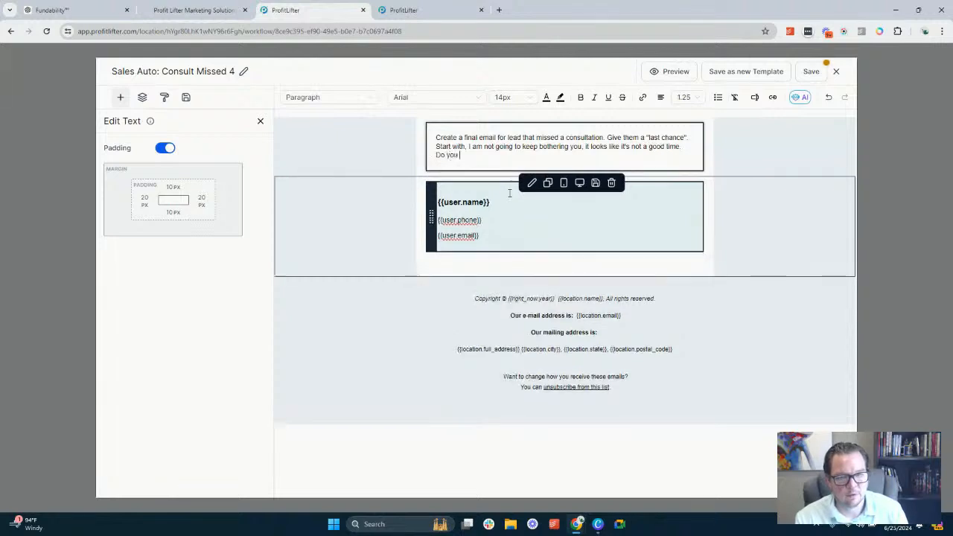
pyautogui.write('mind if I fo')
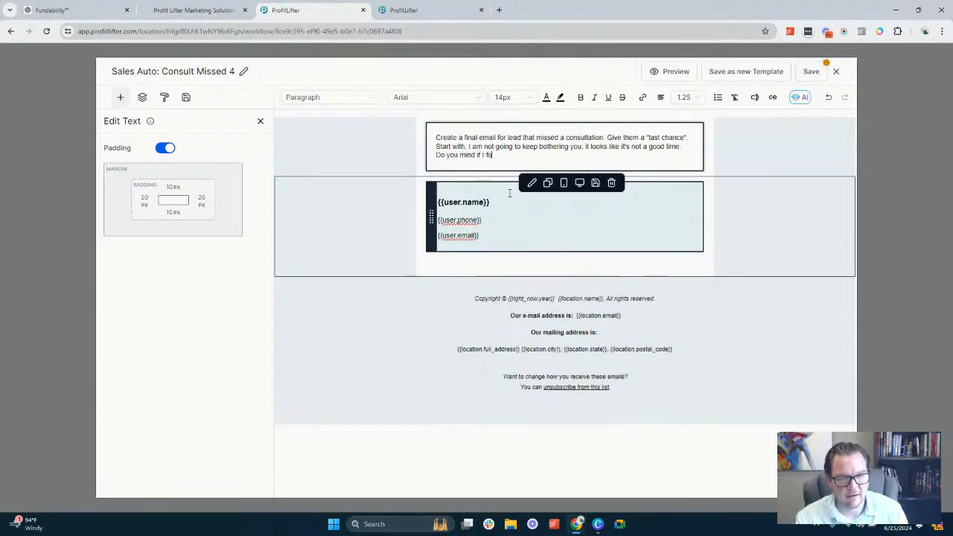
pyautogui.write('llow up in')
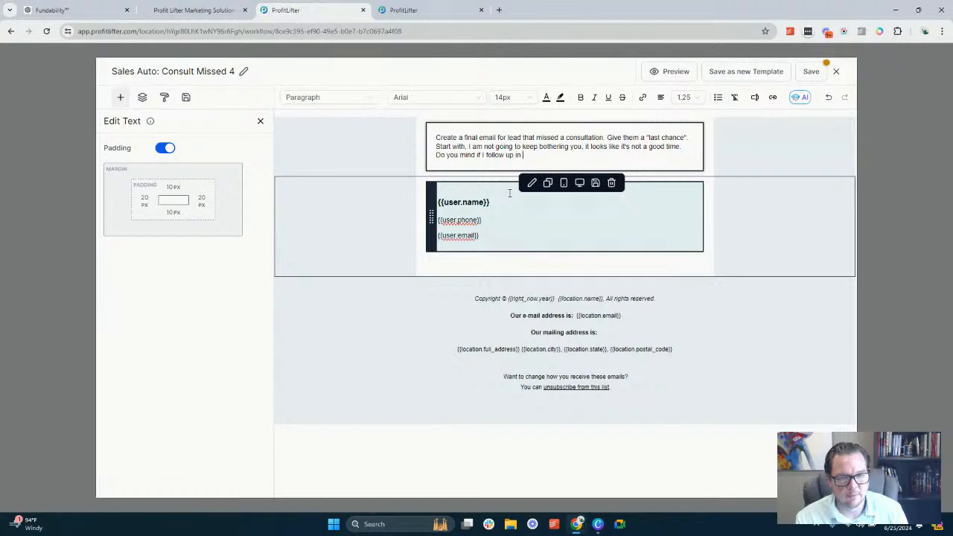
pyautogui.write(' the nuture')
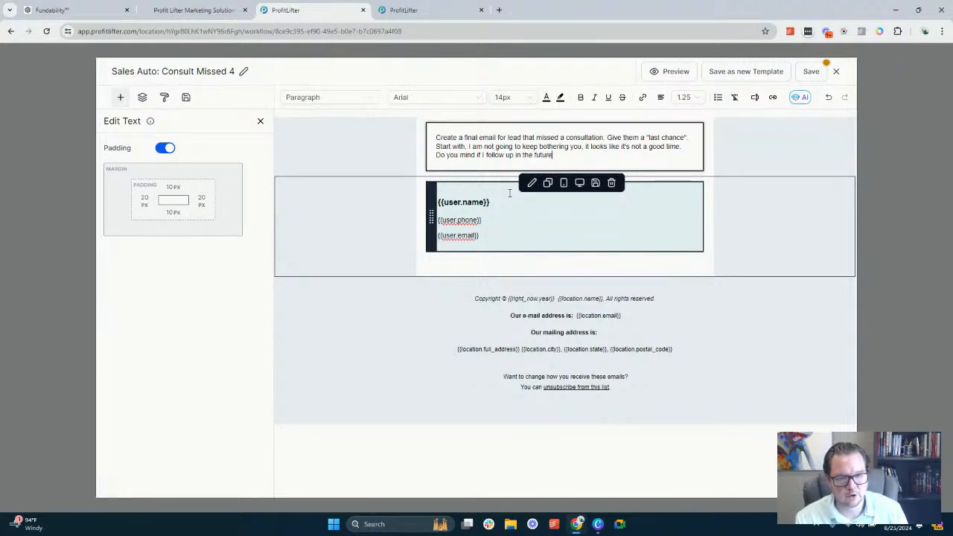
pyautogui.write('?')
pyautogui.press('Return')
pyautogui.press('Return')
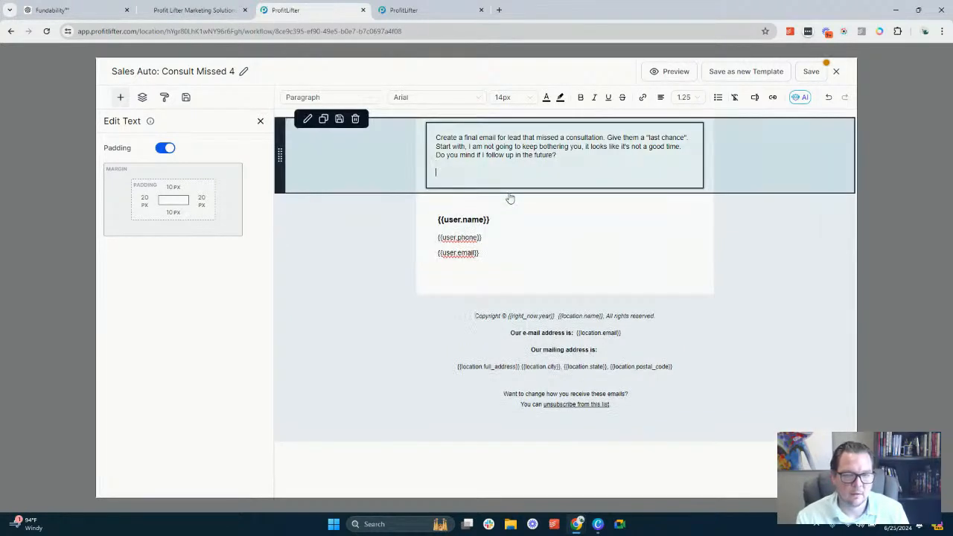
# Paste {{ custom_values.plan_sub_domain }} into the new paragraph and put "Use link to schedule appointment:" in front of it
pyautogui.write('{{ custom_values.plan_sub_domain }}')
pyautogui.write('Use link to')
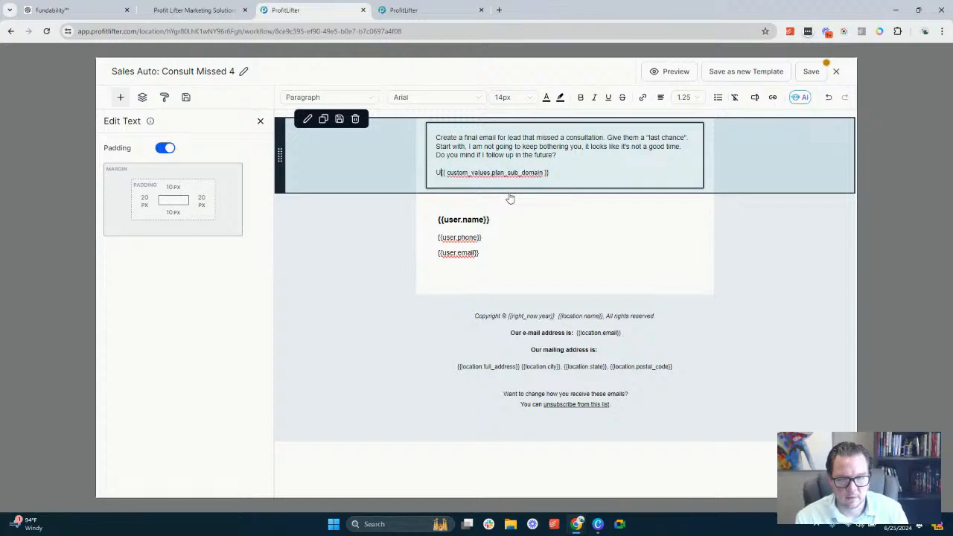
pyautogui.write(' schedule a')
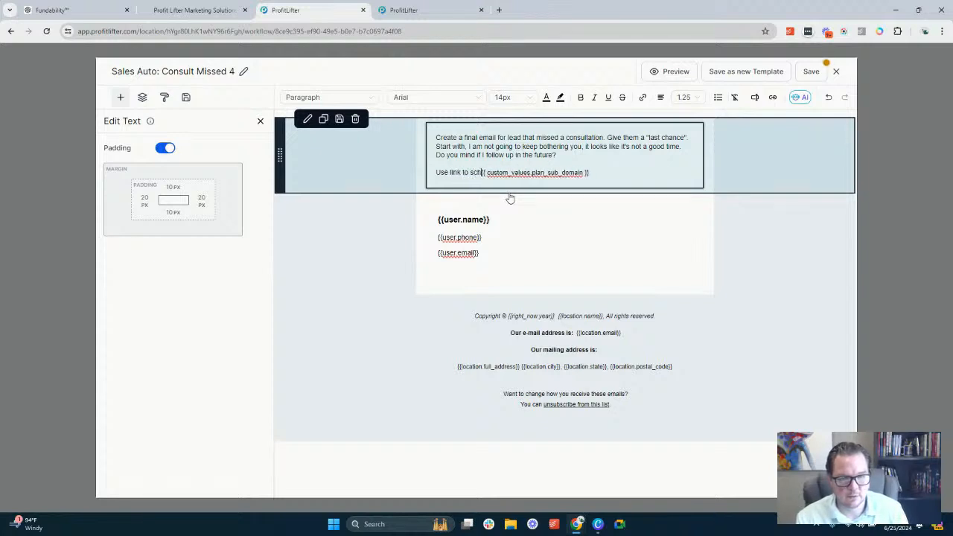
pyautogui.write('ppointment:')
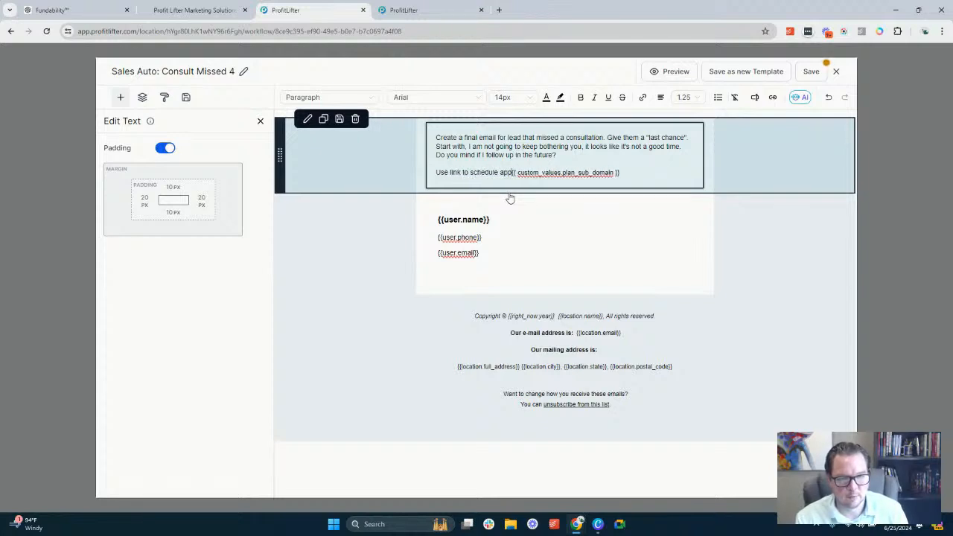
pyautogui.press('BackSpace')
pyautogui.press('BackSpace')
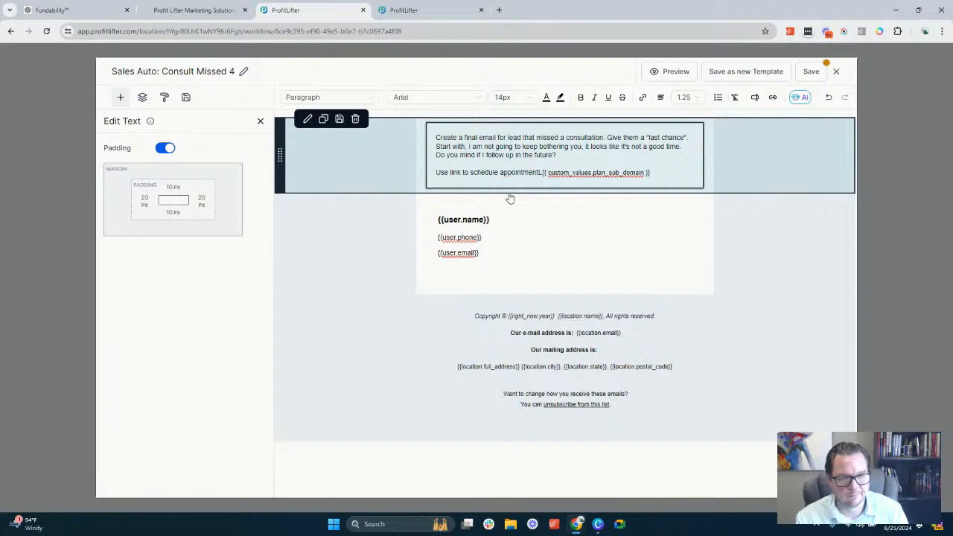
pyautogui.write(':')
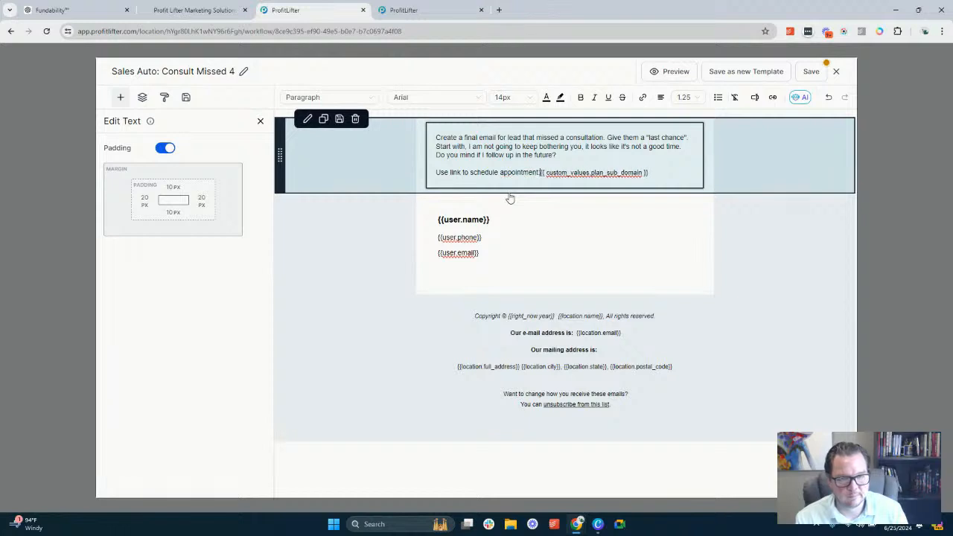
# Reword the link instruction in the brief as "Use this for the link to schedule appointment:"
pyautogui.click(451, 172)
pyautogui.write('th')
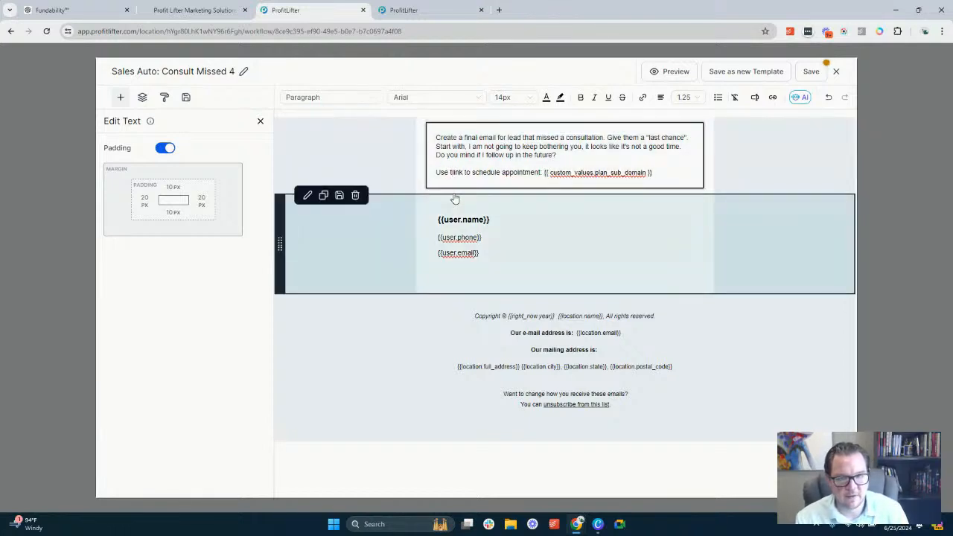
pyautogui.write('is for the')
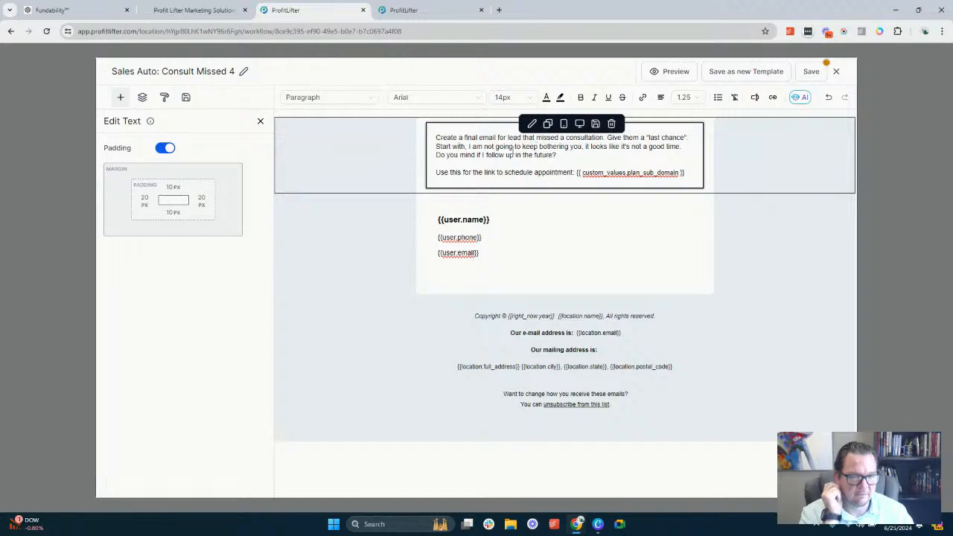
pyautogui.click(458, 147)
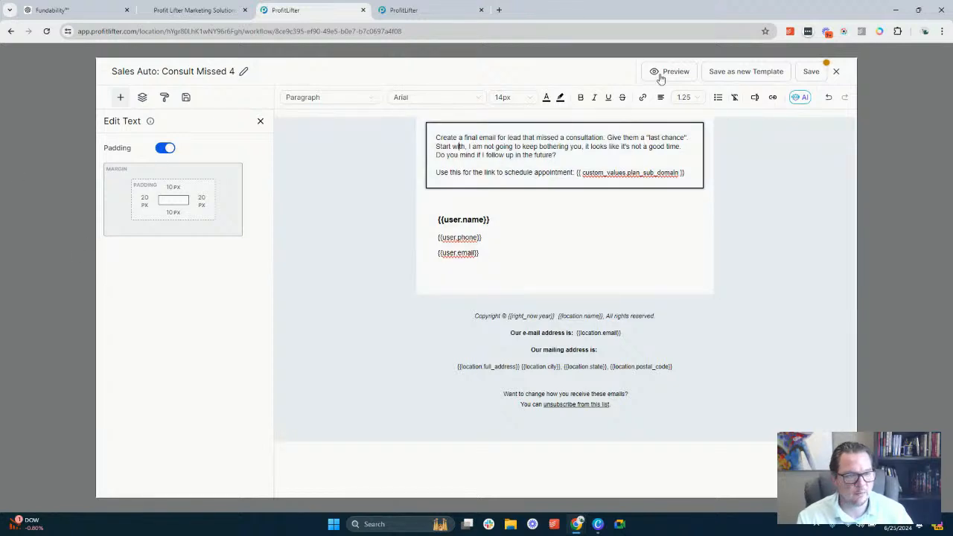
# Save the Sales Auto: Consult Missed 4 template and close the template editor
pyautogui.click(812, 72)
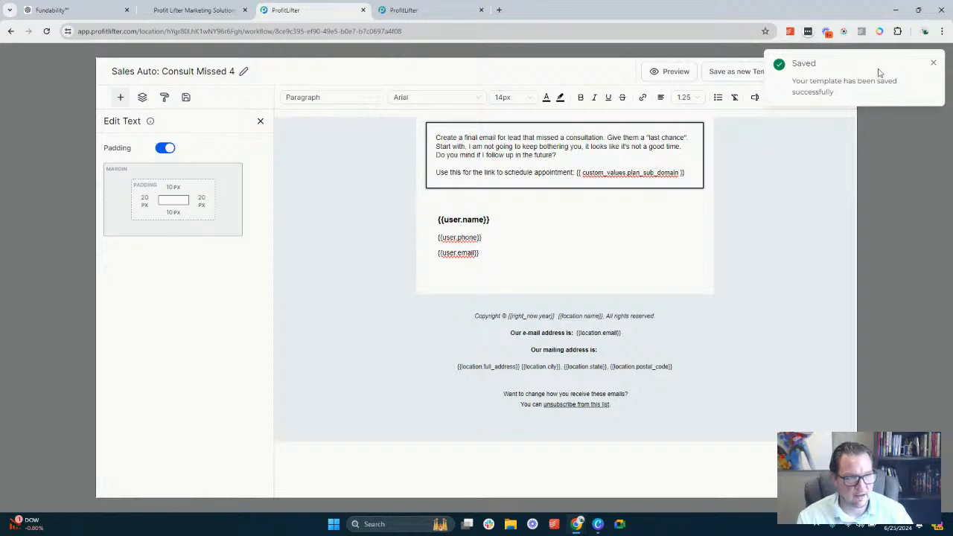
pyautogui.click(933, 63)
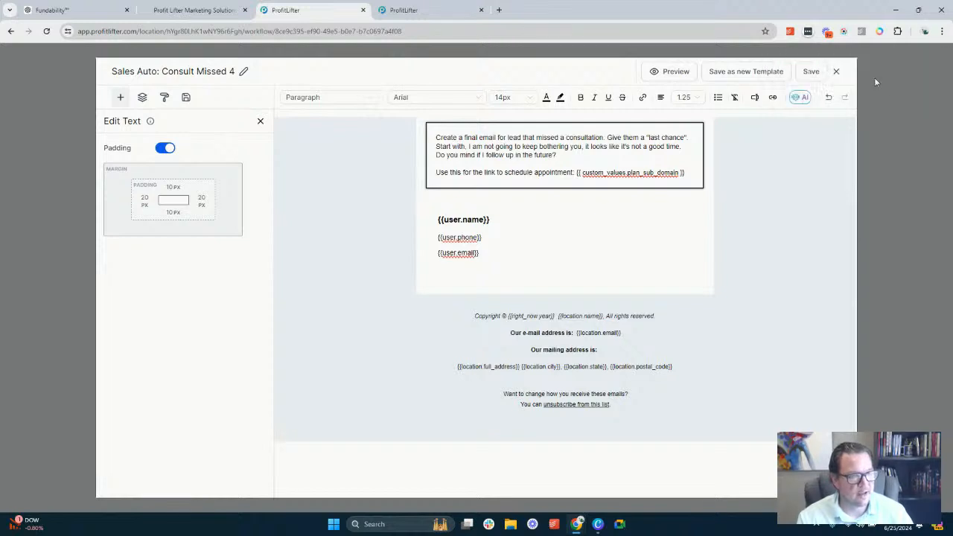
pyautogui.click(836, 72)
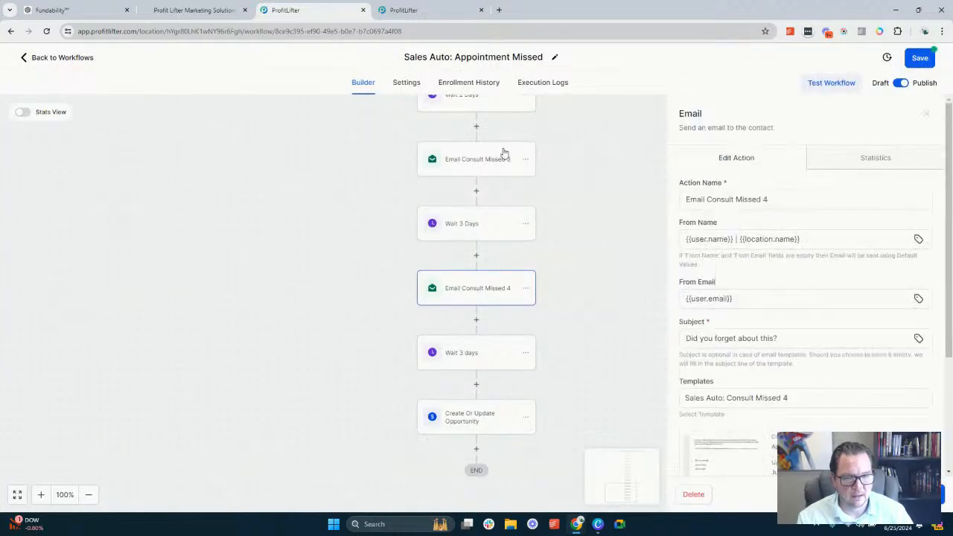
# Check the time delay settings of the wait action that follows Email Consult Missed 4
pyautogui.scroll(-1, 479, 357)
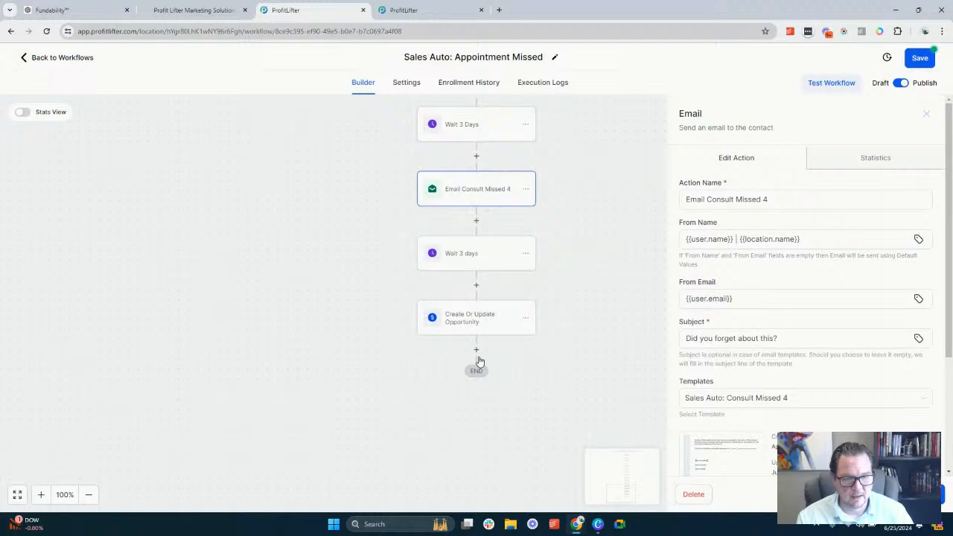
pyautogui.click(482, 259)
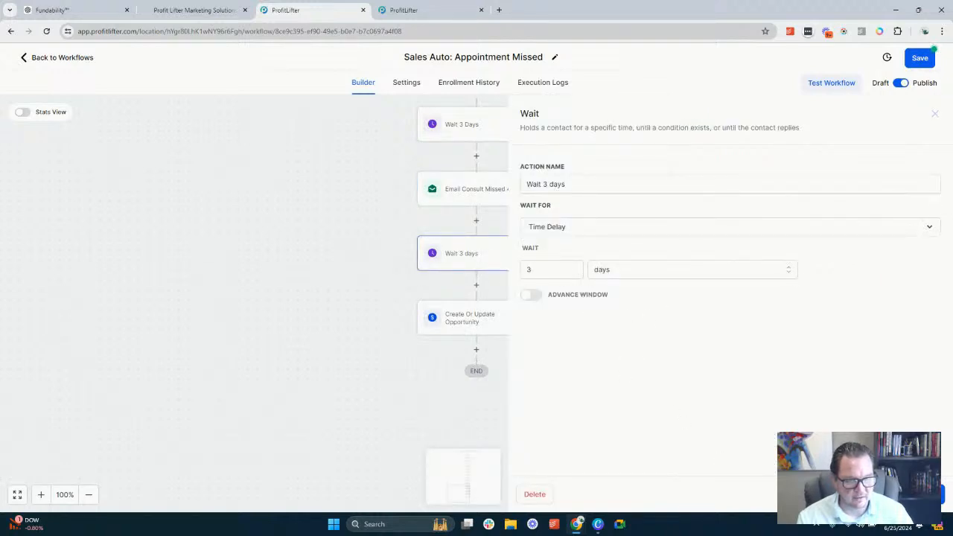
pyautogui.click(849, 494)
pyautogui.scroll(7, 514, 305)
pyautogui.scroll(-7, 510, 296)
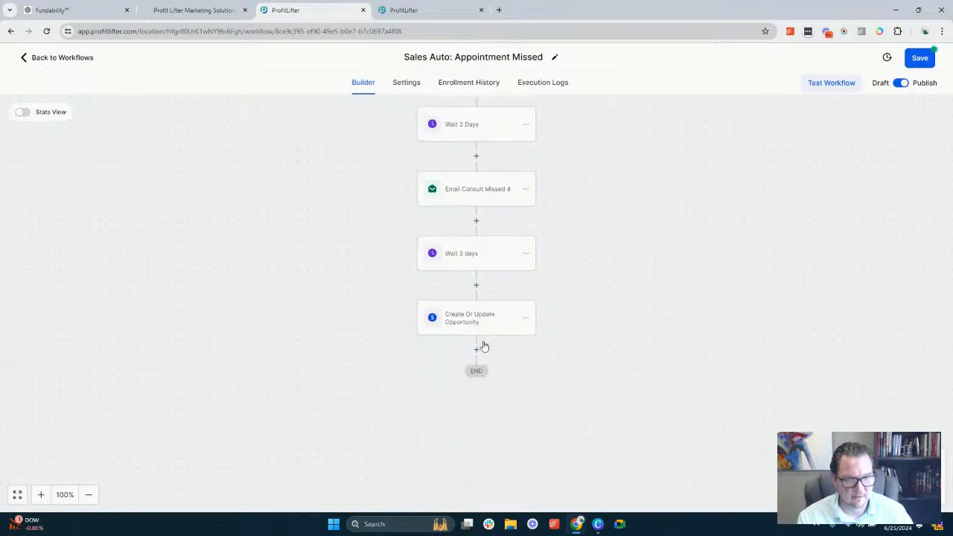
# Review the pipeline, stage, opportunity name and status fields of the workflow's final Create Or Update Opportunity action
pyautogui.click(479, 323)
pyautogui.scroll(-1, 692, 283)
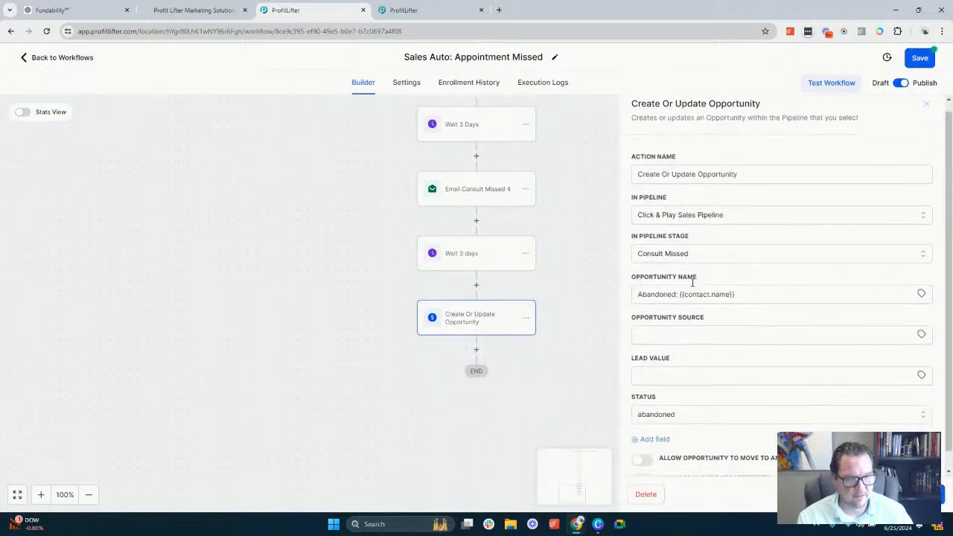
pyautogui.scroll(-1, 681, 298)
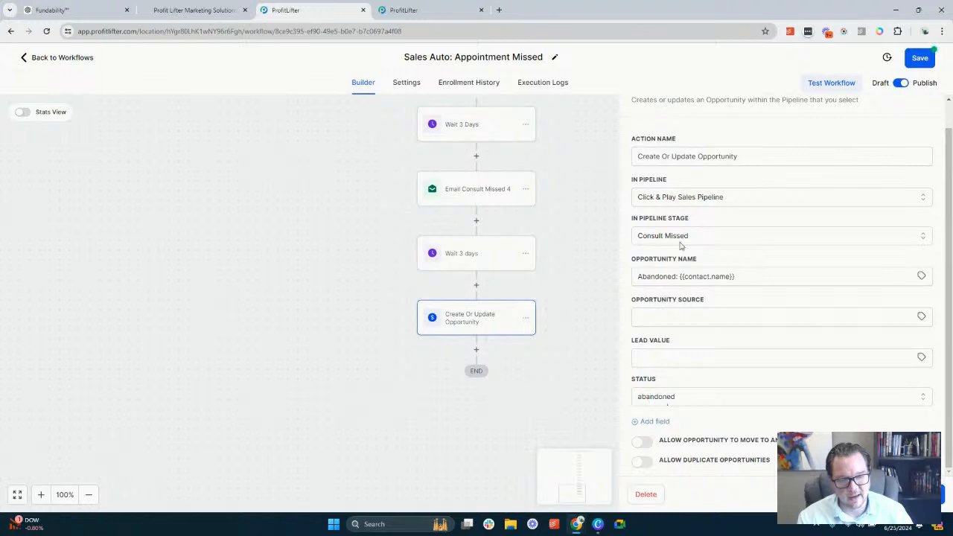
pyautogui.scroll(1, 685, 390)
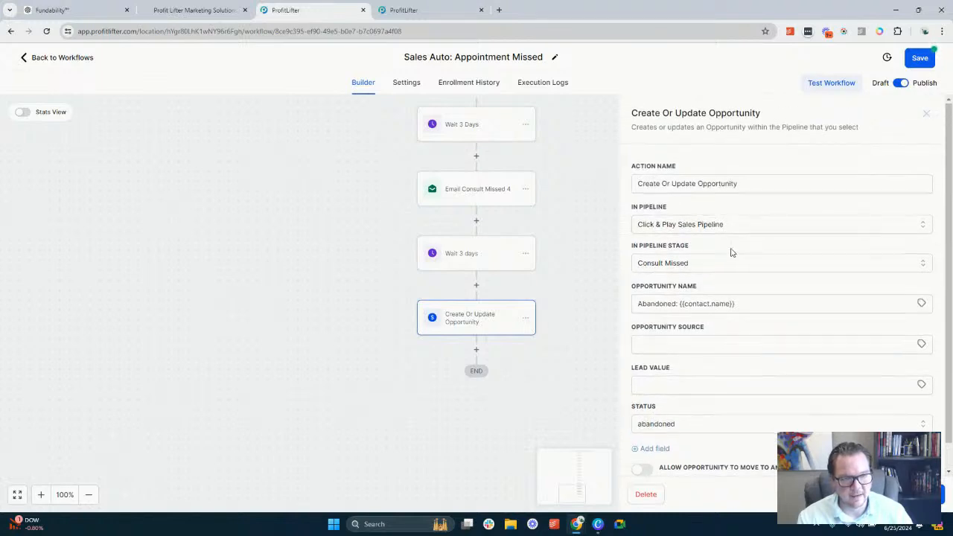
pyautogui.scroll(-1, 730, 251)
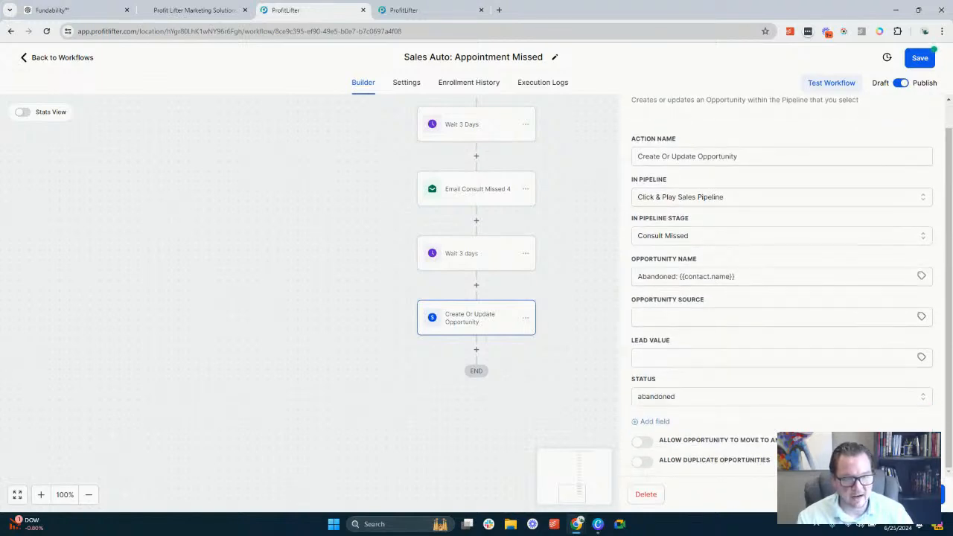
pyautogui.click(584, 373)
# Look over the Appointment Missed workflow from its last action up to its triggers and open the workflow's settings
pyautogui.scroll(10, 546, 337)
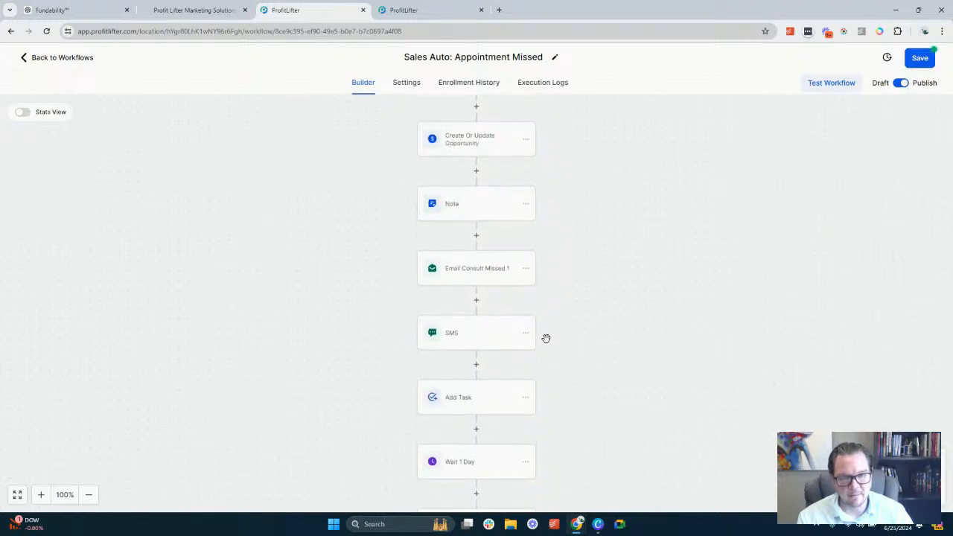
pyautogui.scroll(5, 546, 339)
pyautogui.scroll(-9, 542, 313)
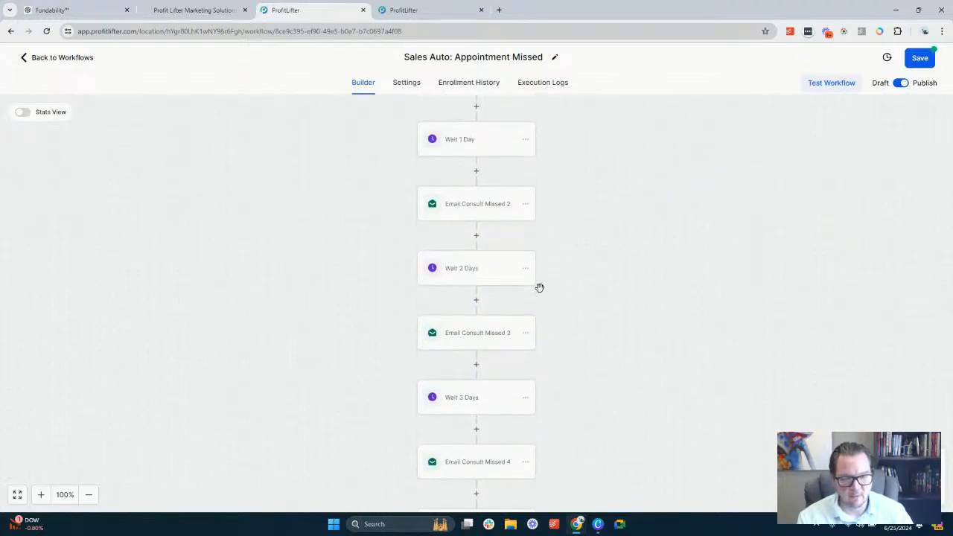
pyautogui.scroll(-4, 521, 313)
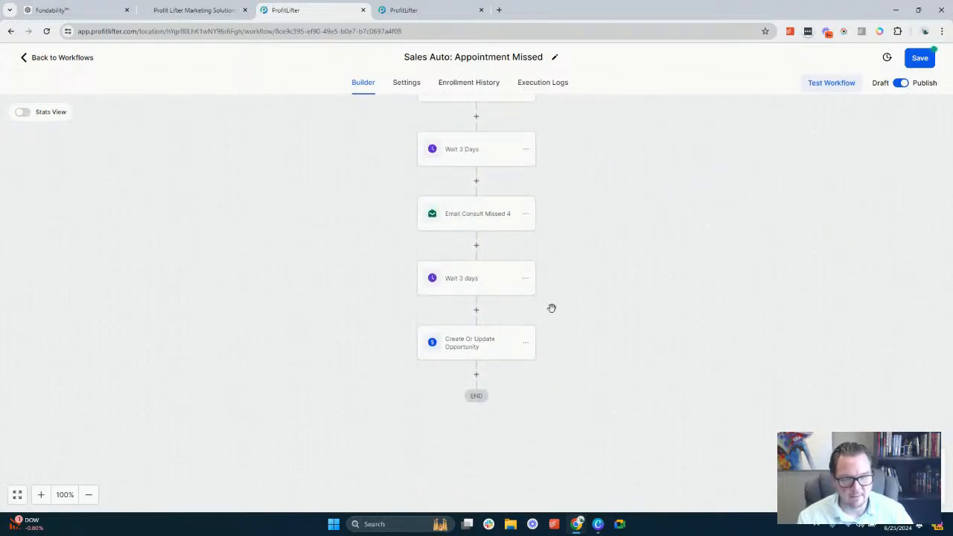
pyautogui.scroll(6, 552, 308)
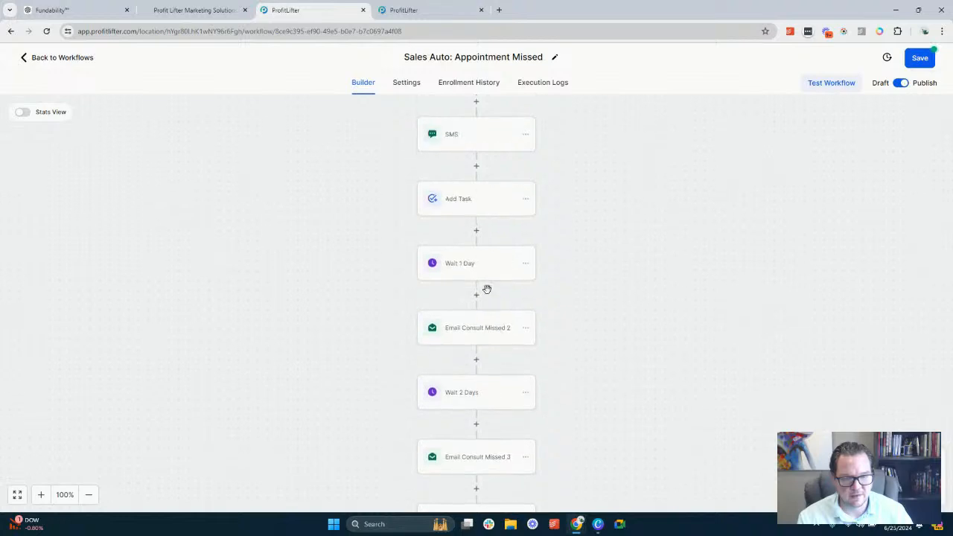
pyautogui.scroll(7, 487, 292)
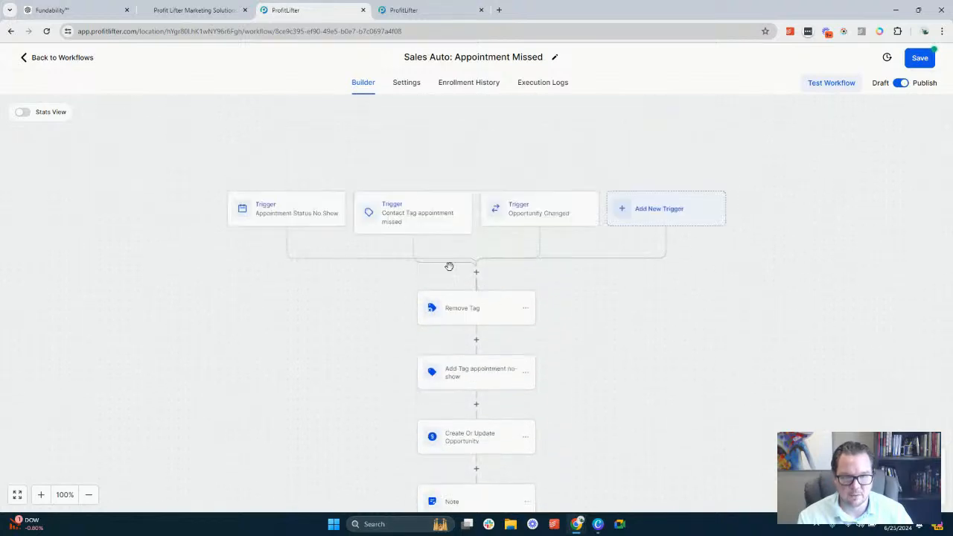
pyautogui.click(408, 82)
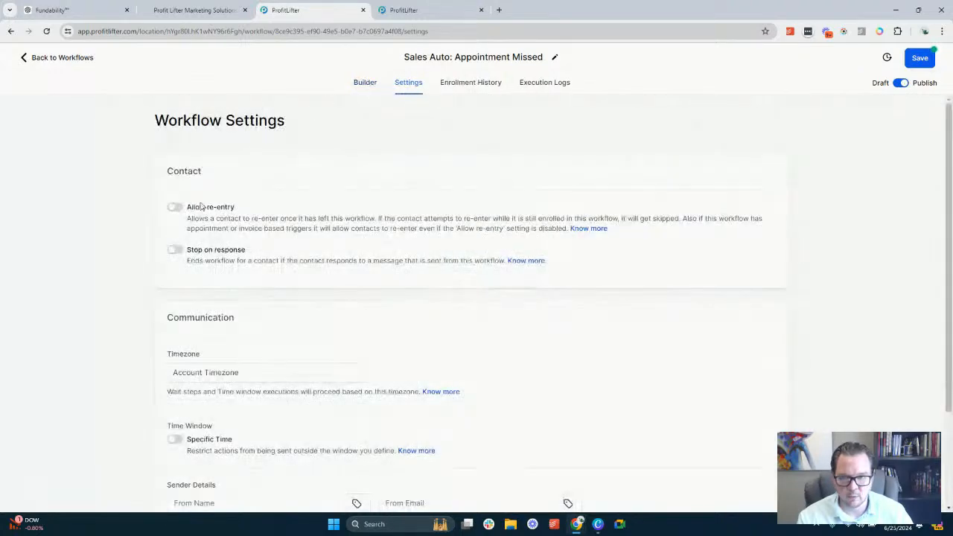
# Enable Allow re-entry, Stop on response and Mark as read in the Appointment Missed workflow's settings and save the workflow
pyautogui.click(176, 208)
pyautogui.scroll(-2, 248, 276)
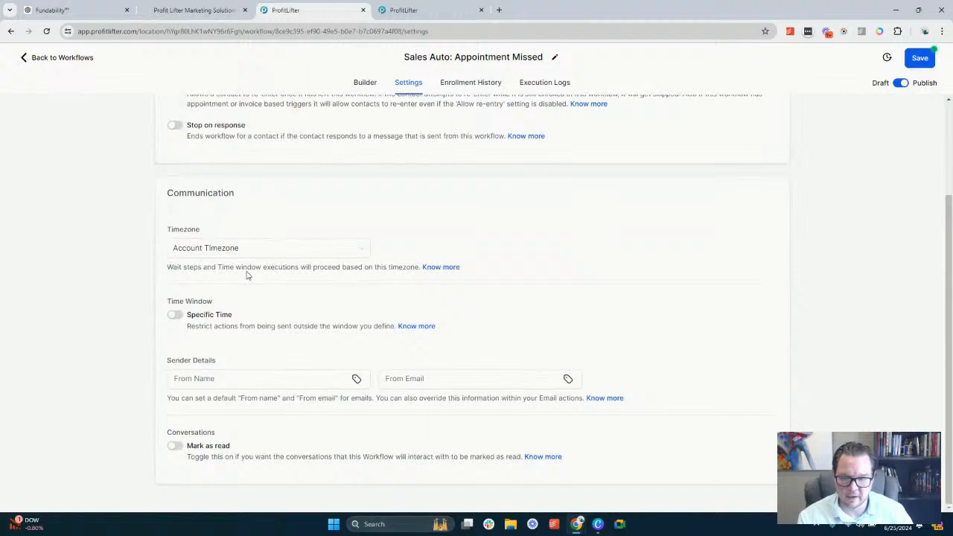
pyautogui.click(176, 448)
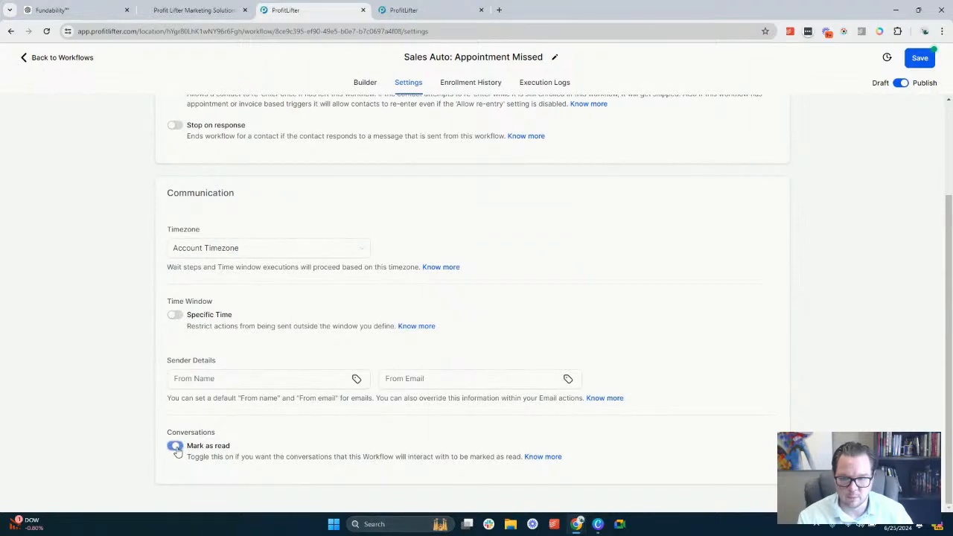
pyautogui.scroll(2, 176, 452)
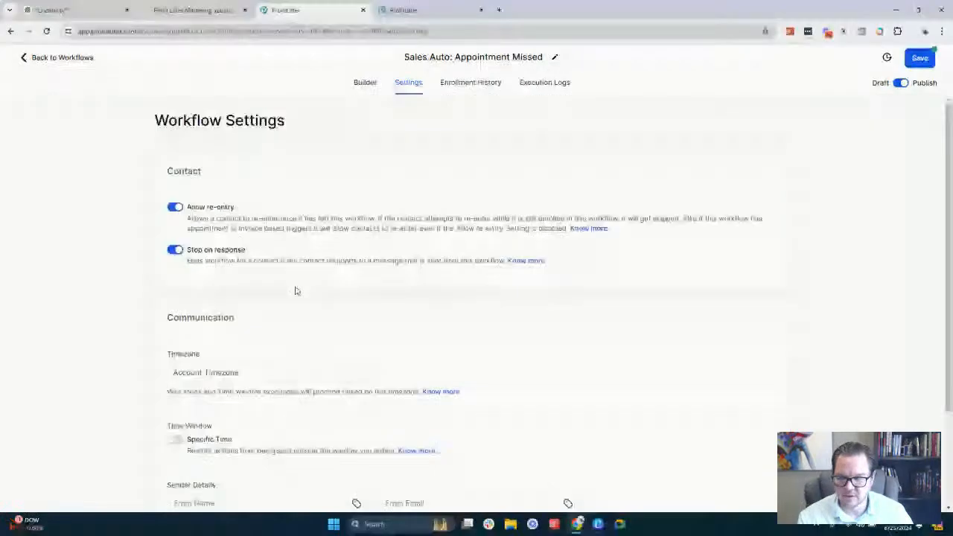
pyautogui.click(922, 60)
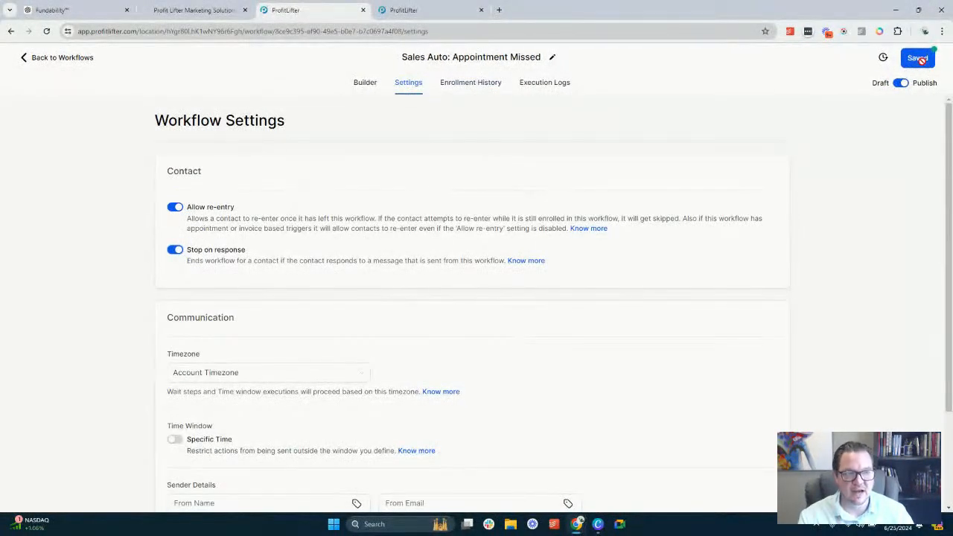
# Look over the Appointment Missed actions once more and open the Sales Auto: Lost Sale workflow from the SnapOn: Sales Process folder
pyautogui.click(366, 82)
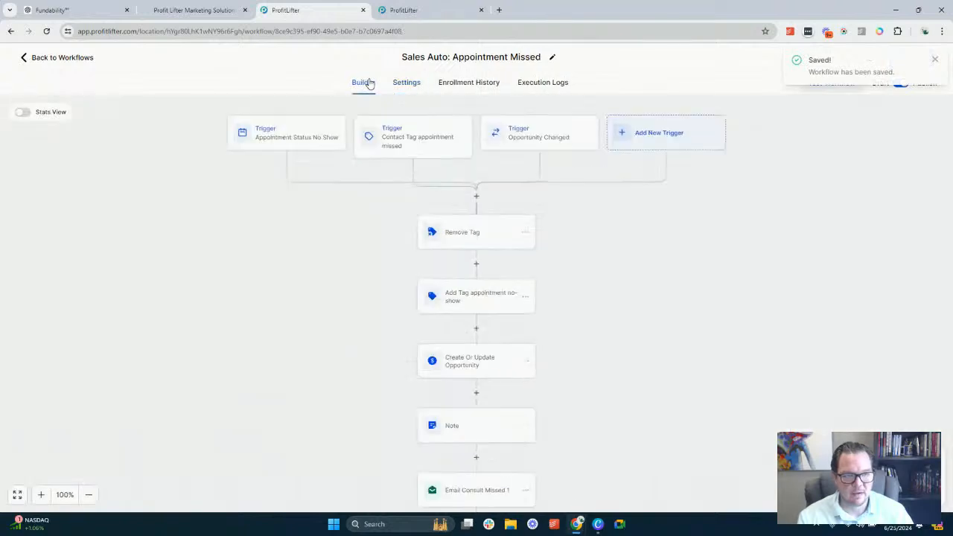
pyautogui.scroll(-5, 415, 298)
pyautogui.scroll(-5, 476, 437)
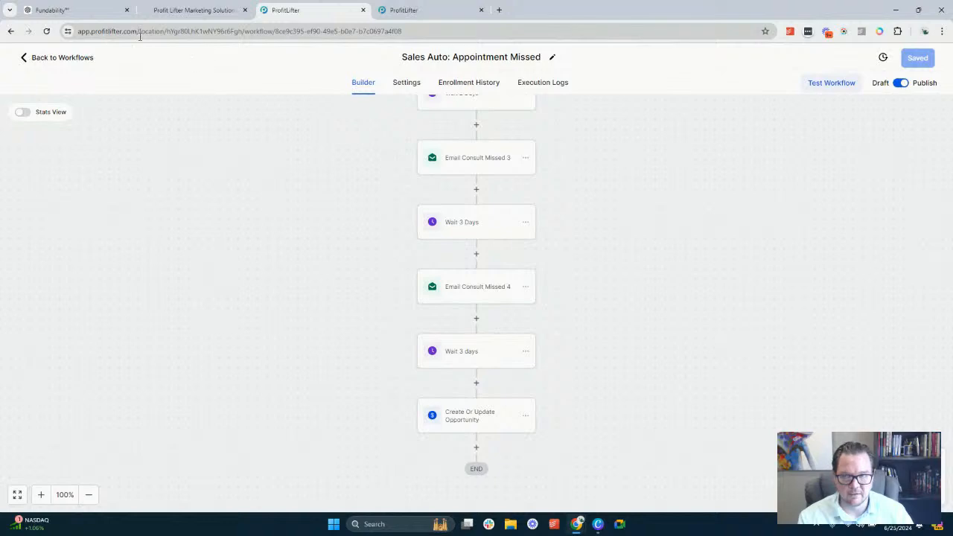
pyautogui.click(64, 60)
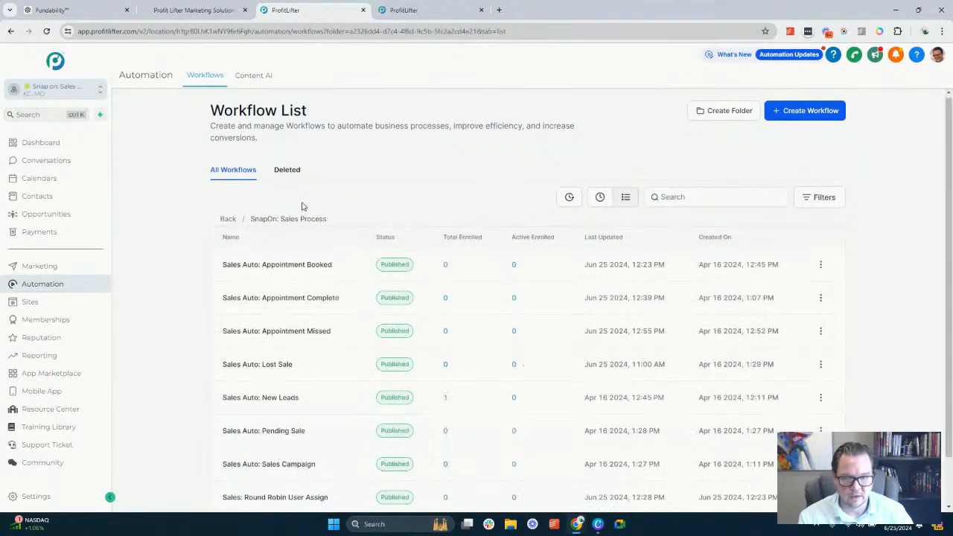
pyautogui.scroll(-2, 302, 209)
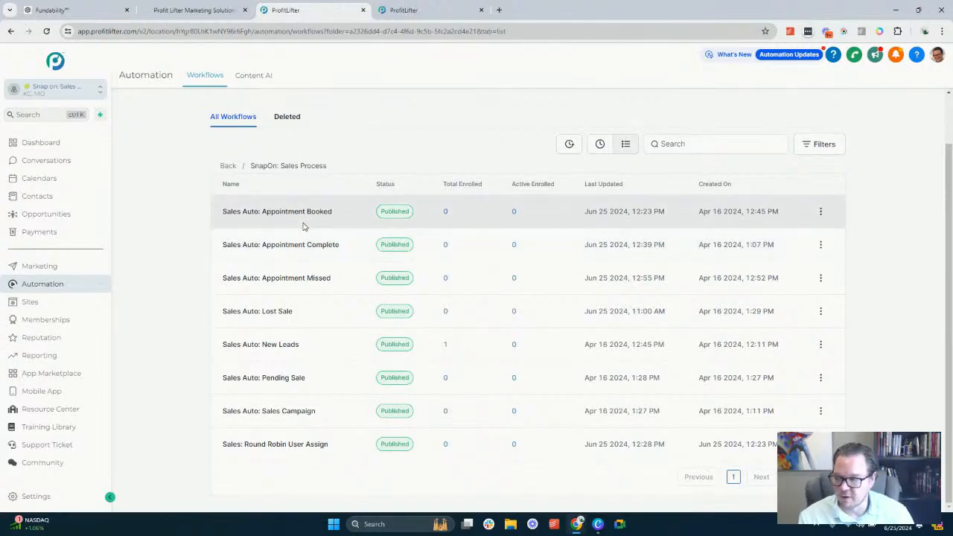
pyautogui.click(267, 316)
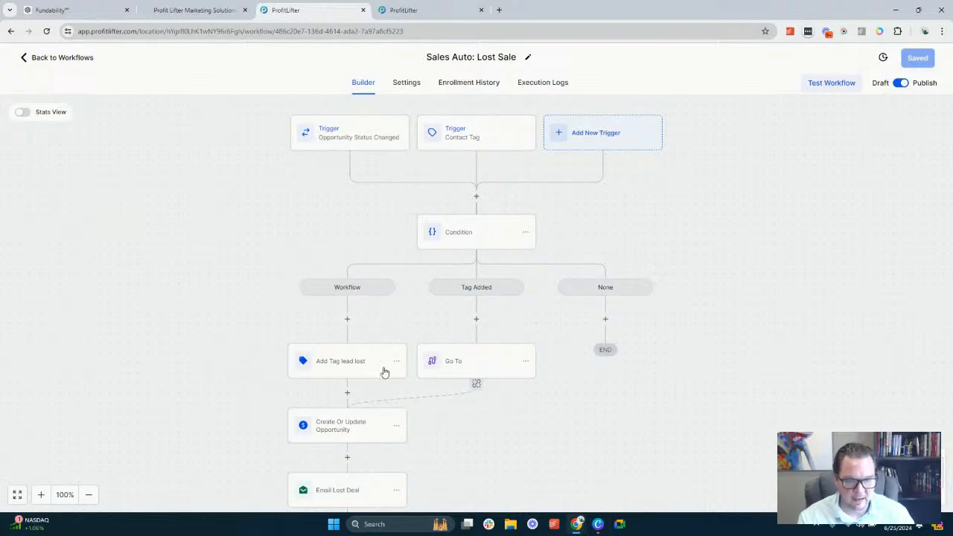
# Move all actions from Add Tag lead lost onward out of the Workflow branch to directly below the triggers
pyautogui.click(397, 362)
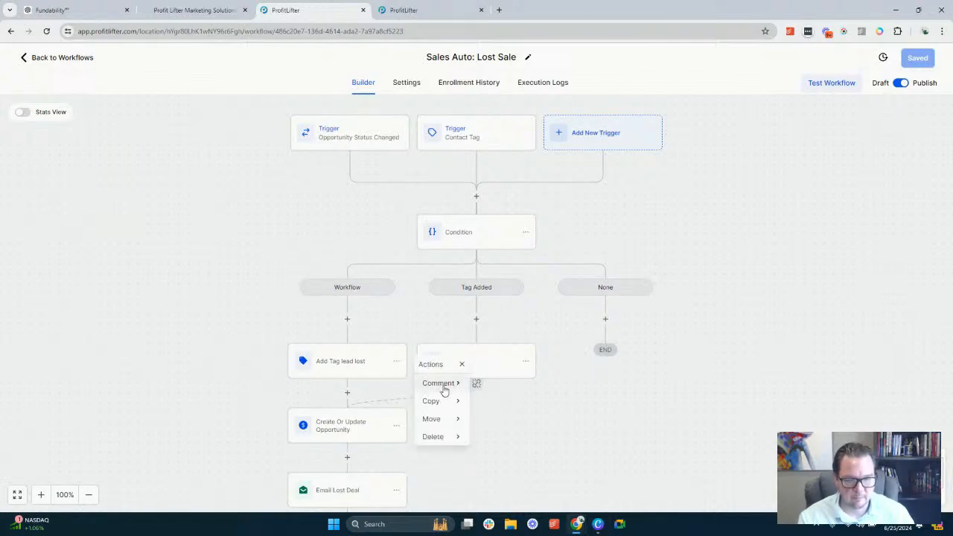
pyautogui.click(442, 422)
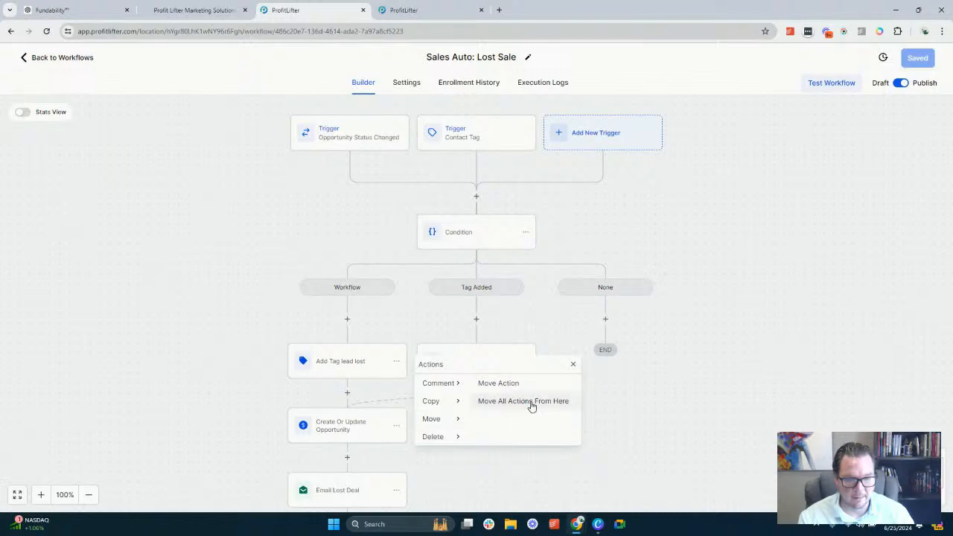
pyautogui.click(531, 401)
pyautogui.click(482, 199)
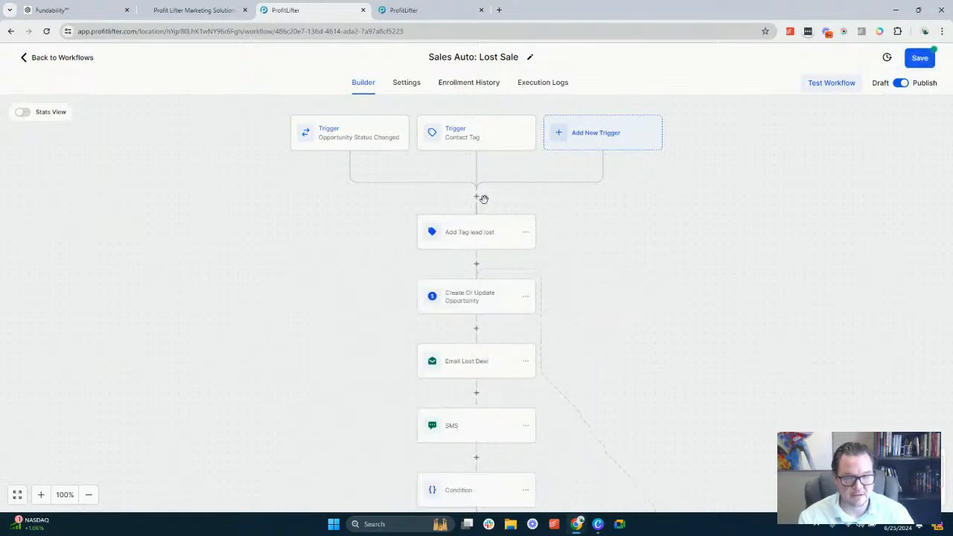
# Delete the Condition step below the SMS action together with all of its branches
pyautogui.scroll(-3, 484, 199)
pyautogui.click(525, 244)
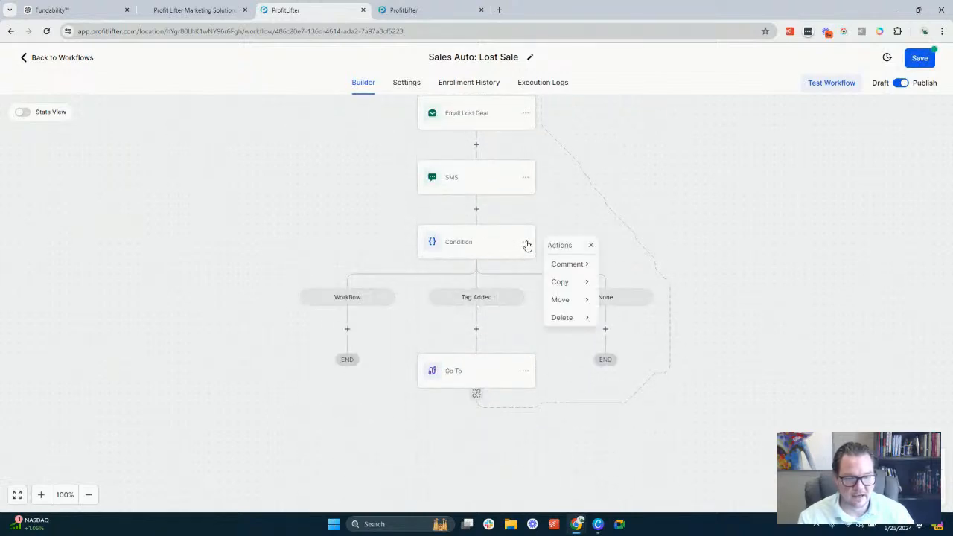
pyautogui.moveTo(562, 317)
pyautogui.click(638, 264)
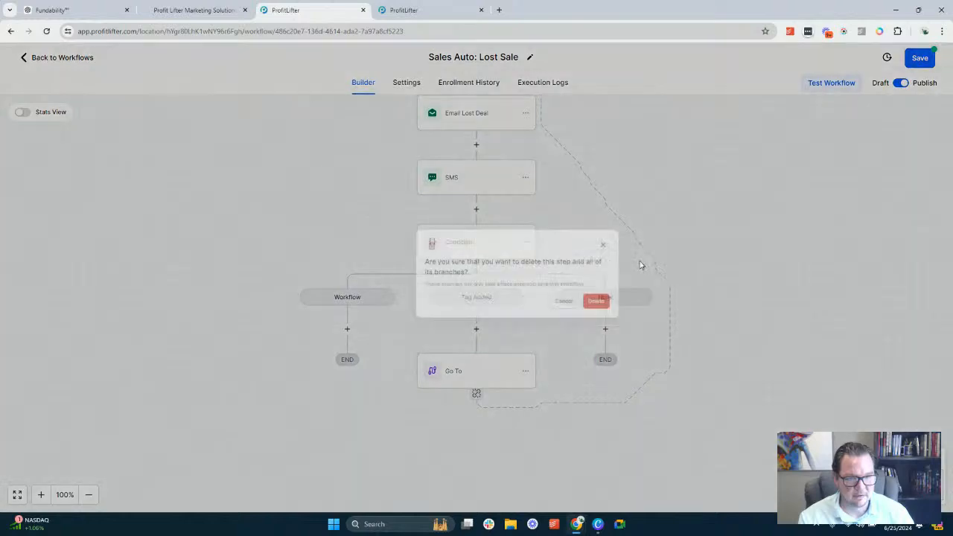
pyautogui.click(574, 322)
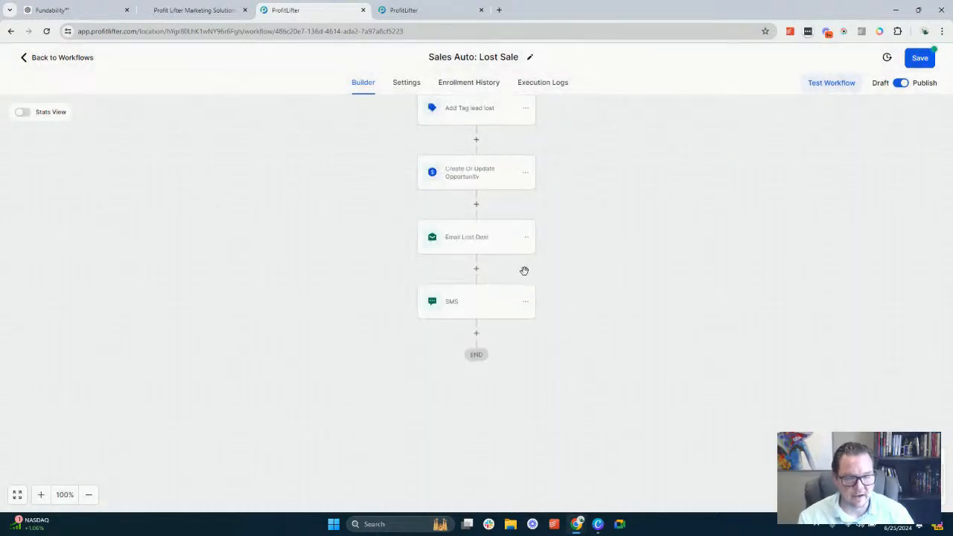
# Look over the simplified Lost Sale workflow and check the tag filter of its Contact Tag trigger
pyautogui.scroll(5, 525, 271)
pyautogui.scroll(-2, 463, 200)
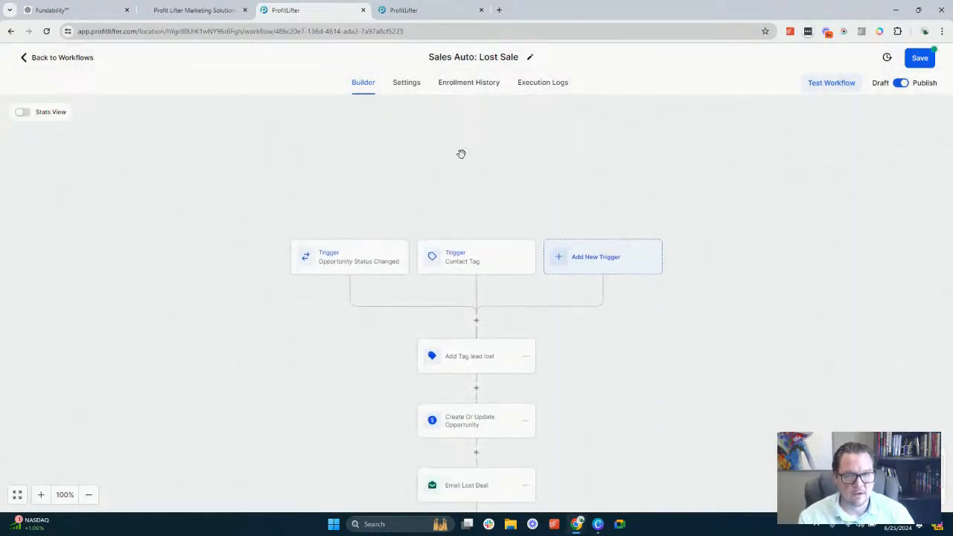
pyautogui.scroll(-3, 447, 124)
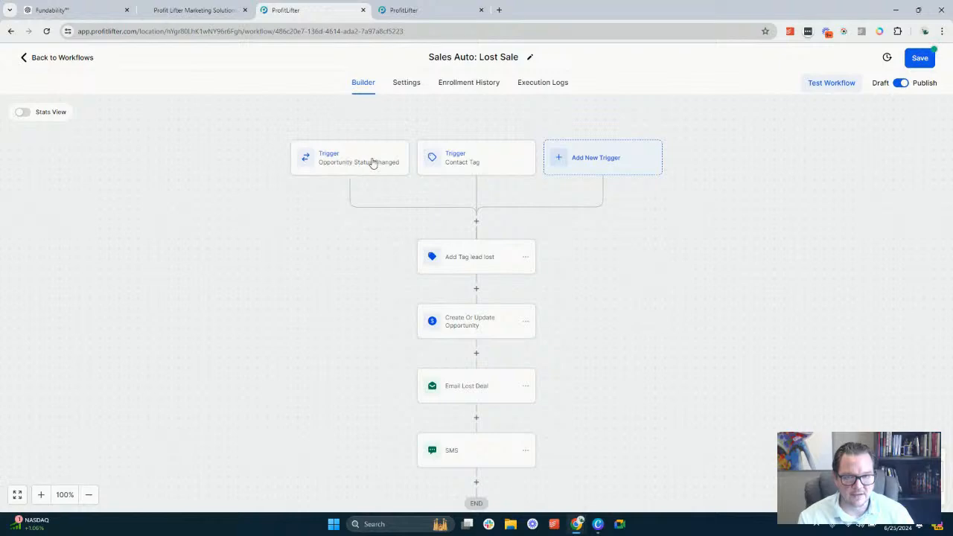
pyautogui.click(477, 168)
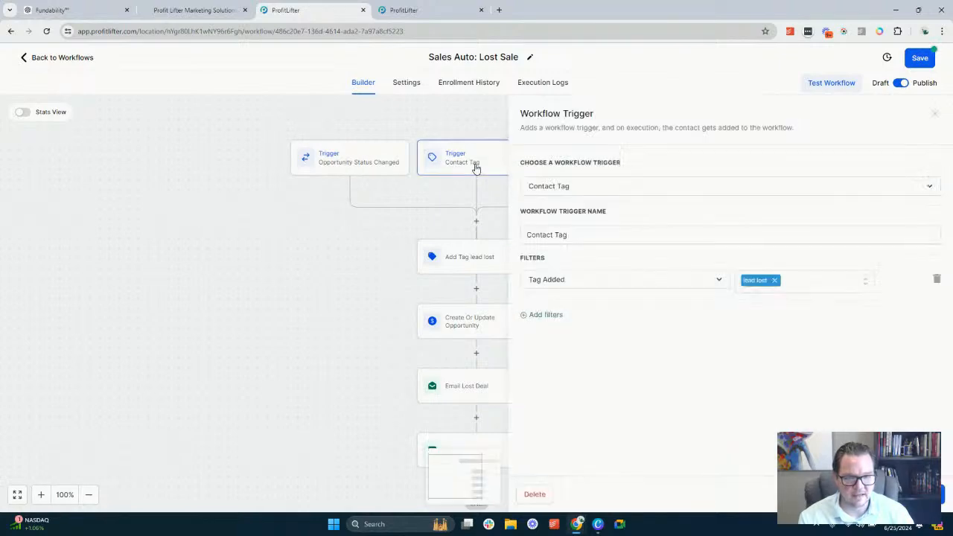
pyautogui.click(904, 494)
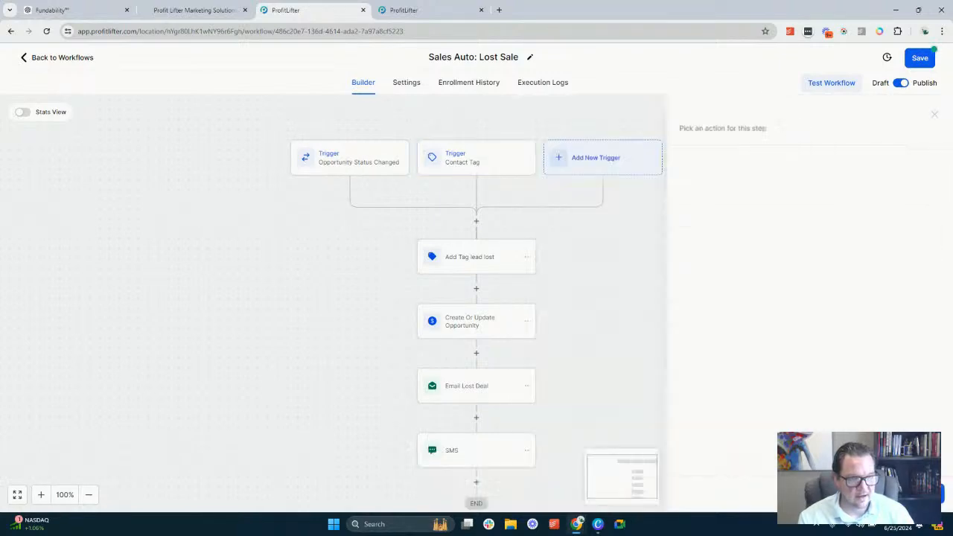
# Replace the lead lost tag in the Add Tag lead lost action with a newly created tag named "lead lost status"
pyautogui.click(476, 264)
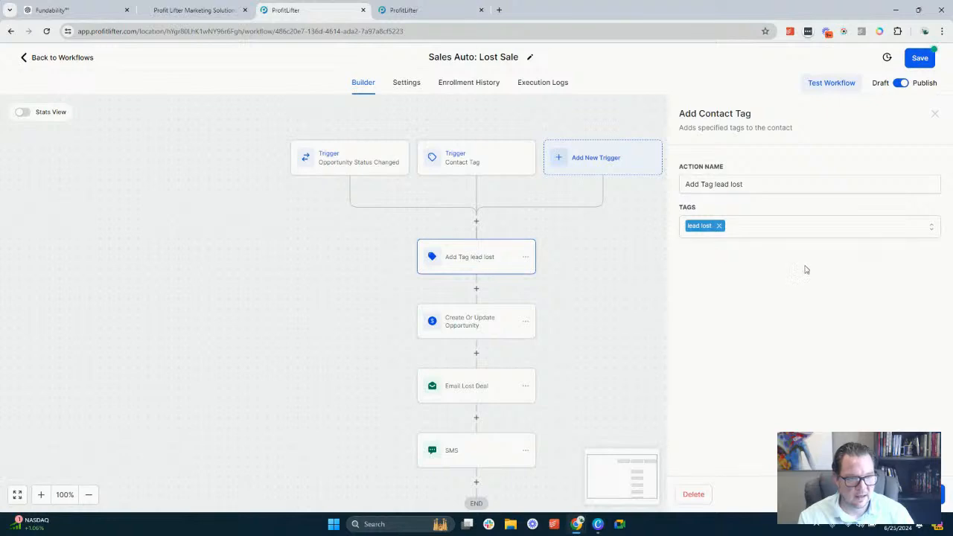
pyautogui.click(784, 236)
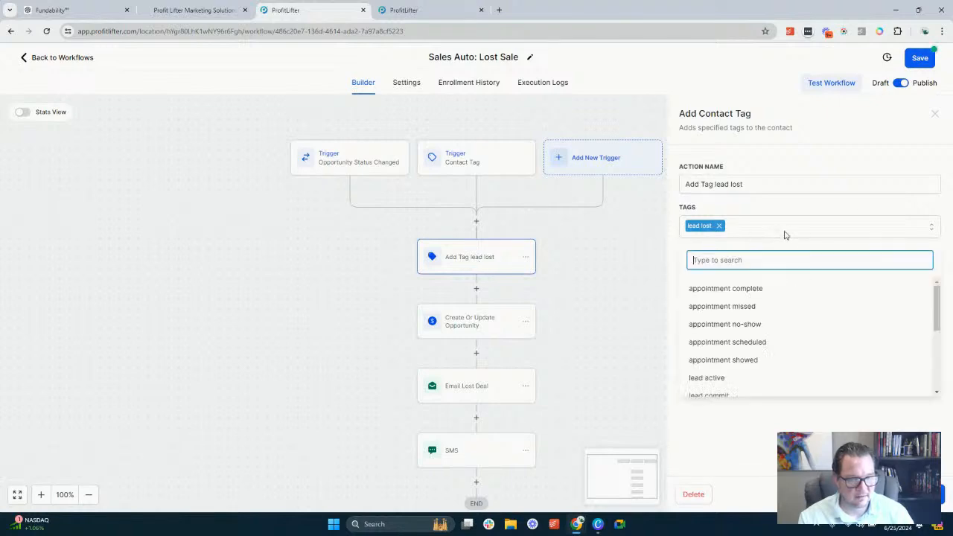
pyautogui.write('lead')
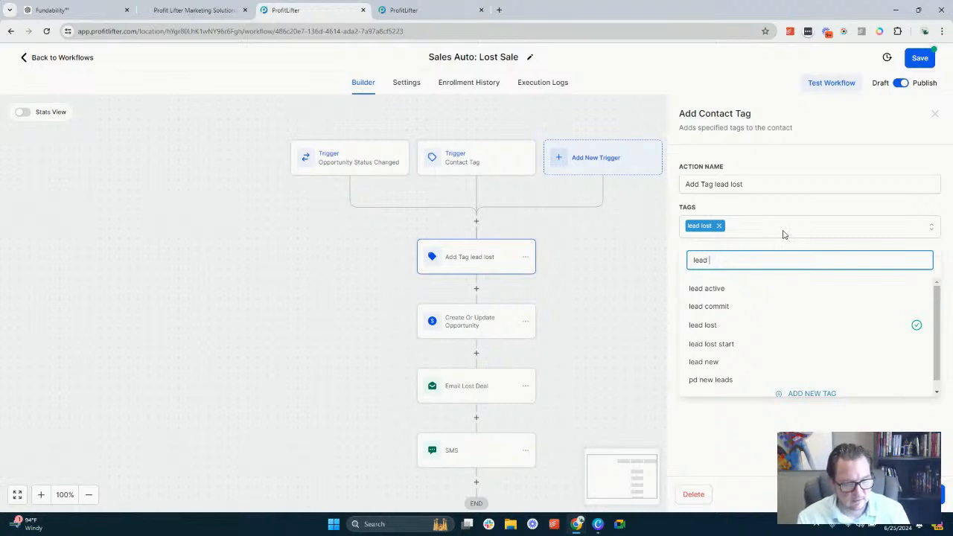
pyautogui.write('lo')
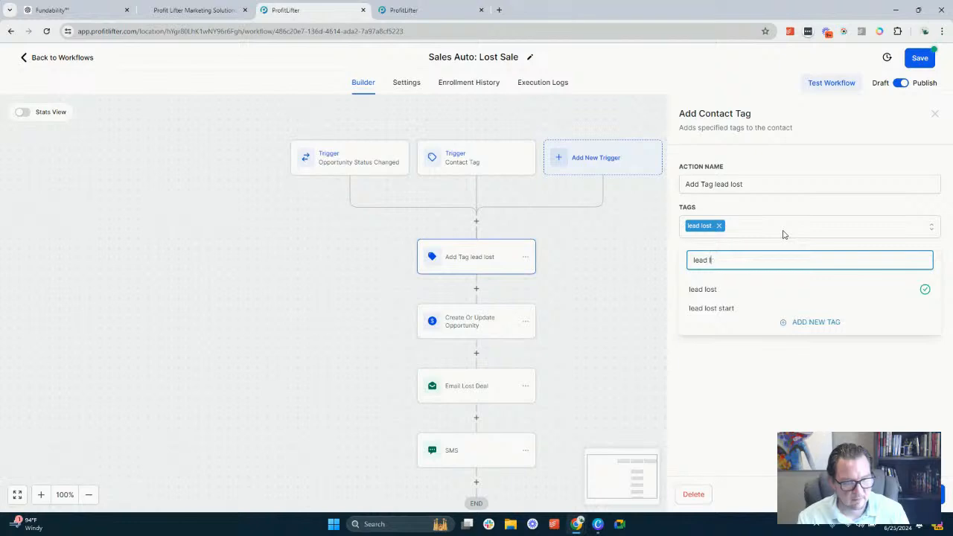
pyautogui.press('BackSpace')
pyautogui.write('lead lost')
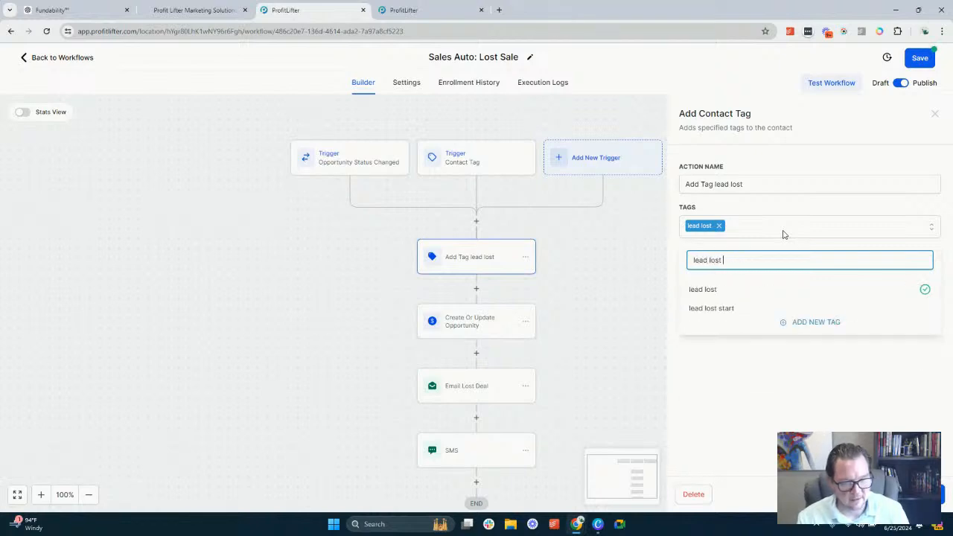
pyautogui.write(' trackin')
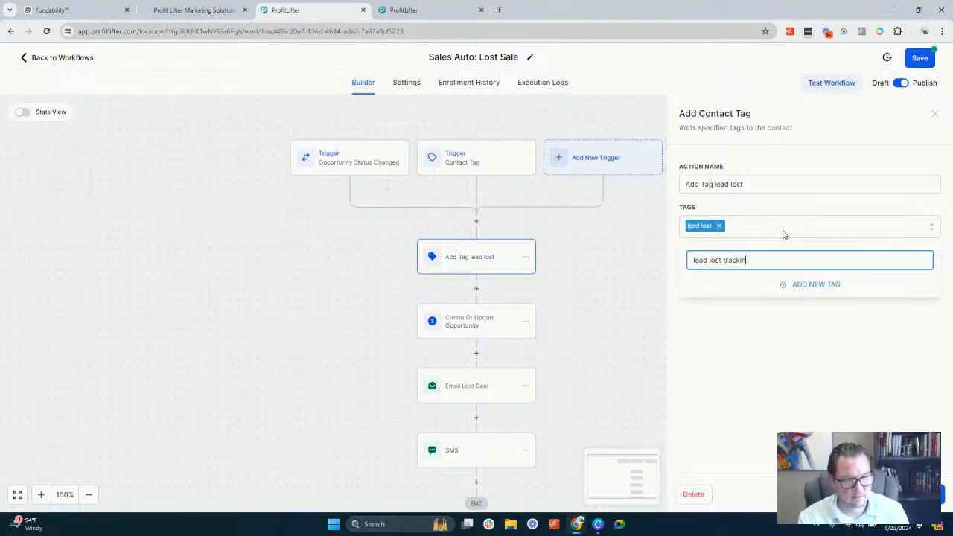
pyautogui.press('BackSpace')
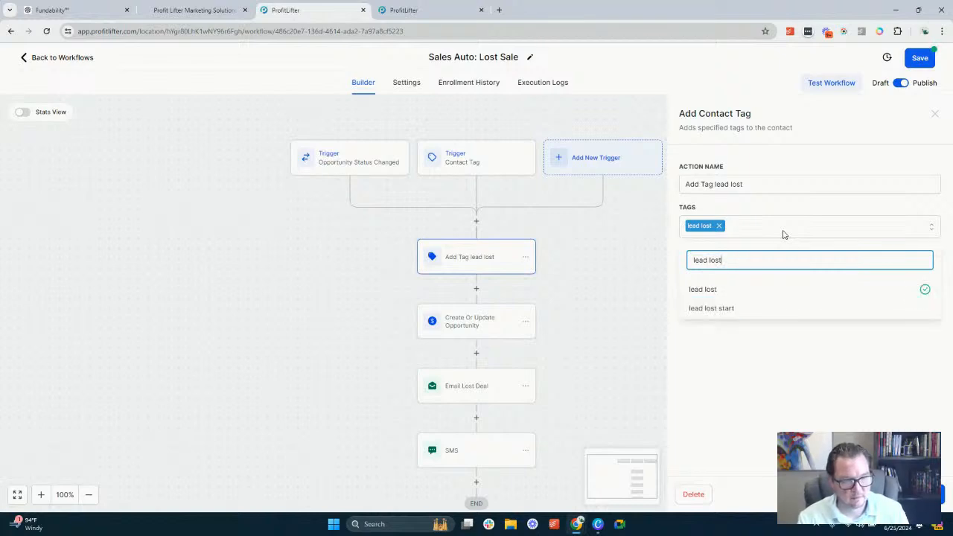
pyautogui.write('start')
pyautogui.press('BackSpace')
pyautogui.press('BackSpace')
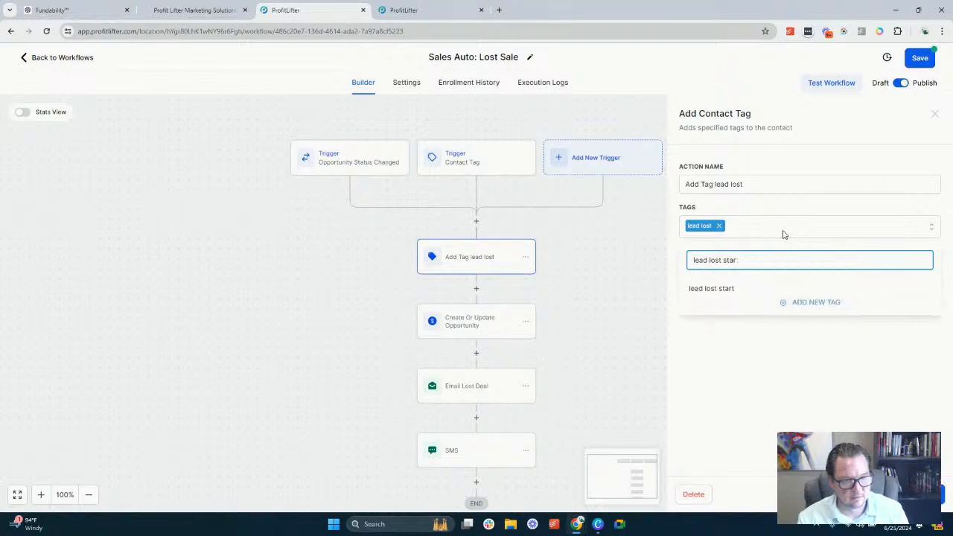
pyautogui.write('tus')
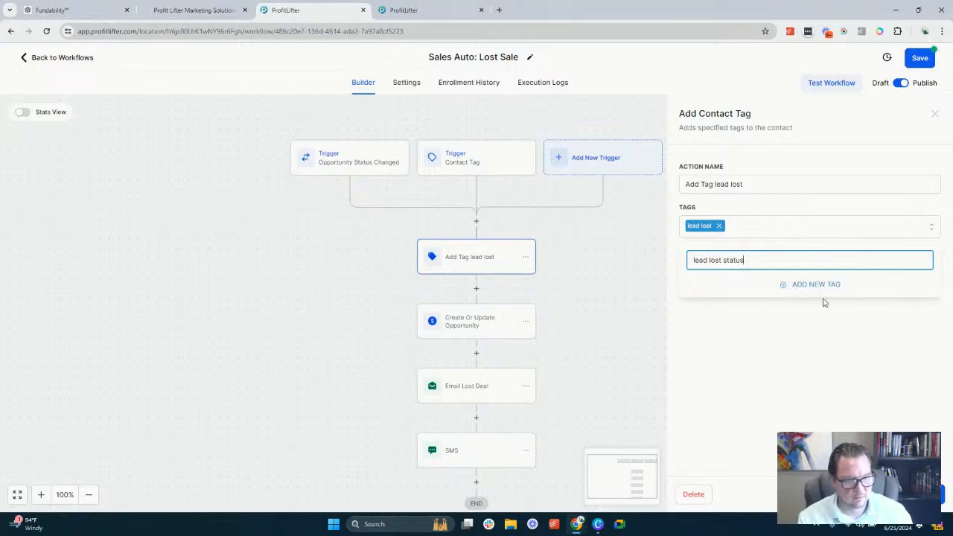
pyautogui.click(824, 285)
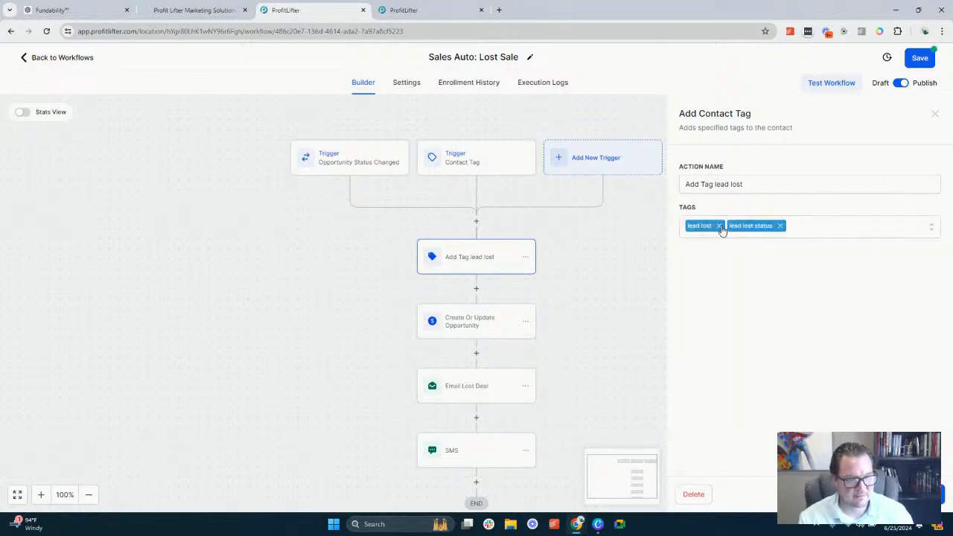
pyautogui.click(719, 226)
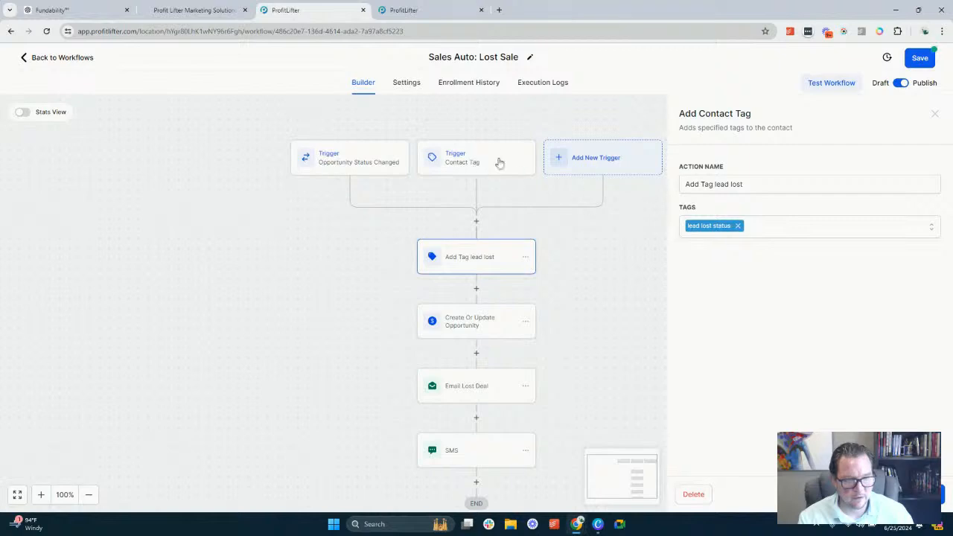
# Open the Contact Tag trigger again to compare its Tag Added filter with the action's tag
pyautogui.click(480, 164)
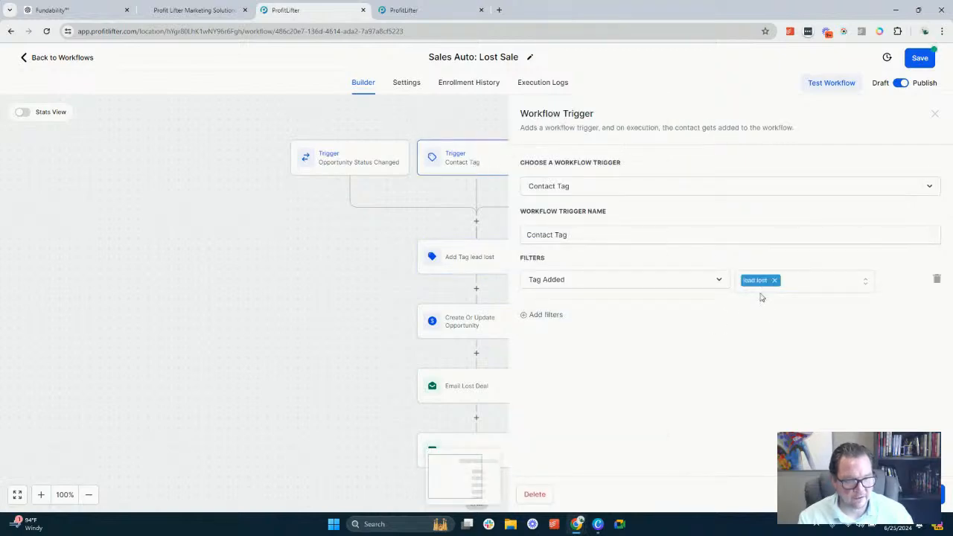
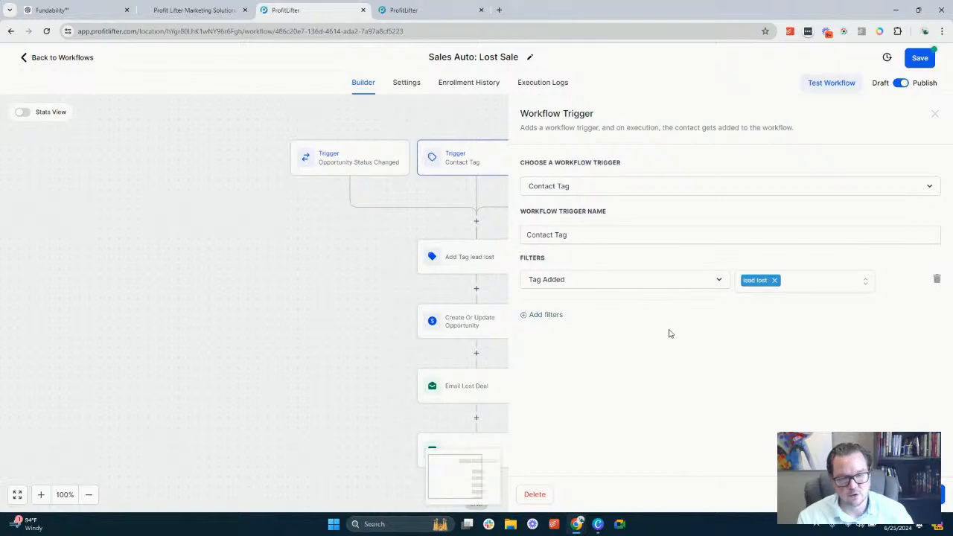
# Close the Contact Tag trigger and look over the sequence of steps in the Lost Sale workflow
pyautogui.doubleClick(538, 259)
pyautogui.click(563, 260)
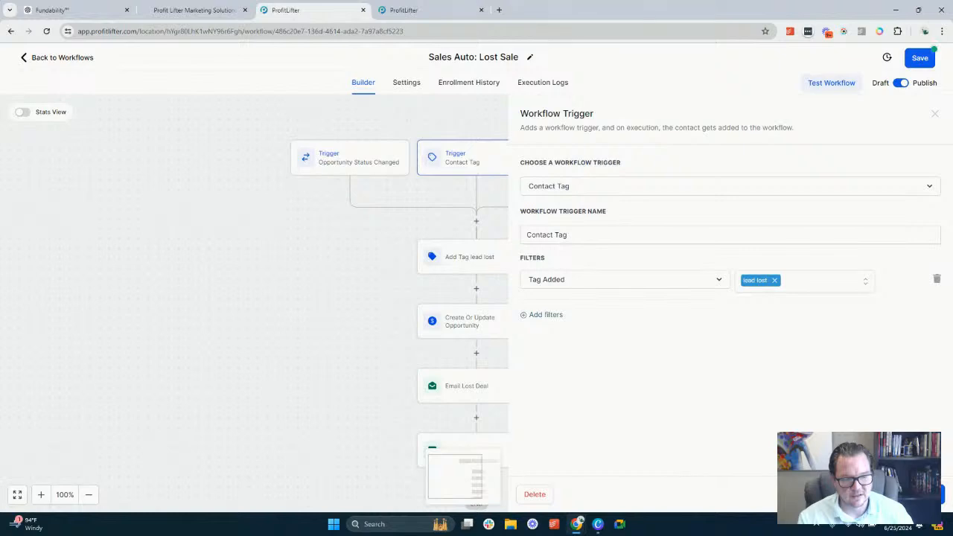
pyautogui.click(855, 494)
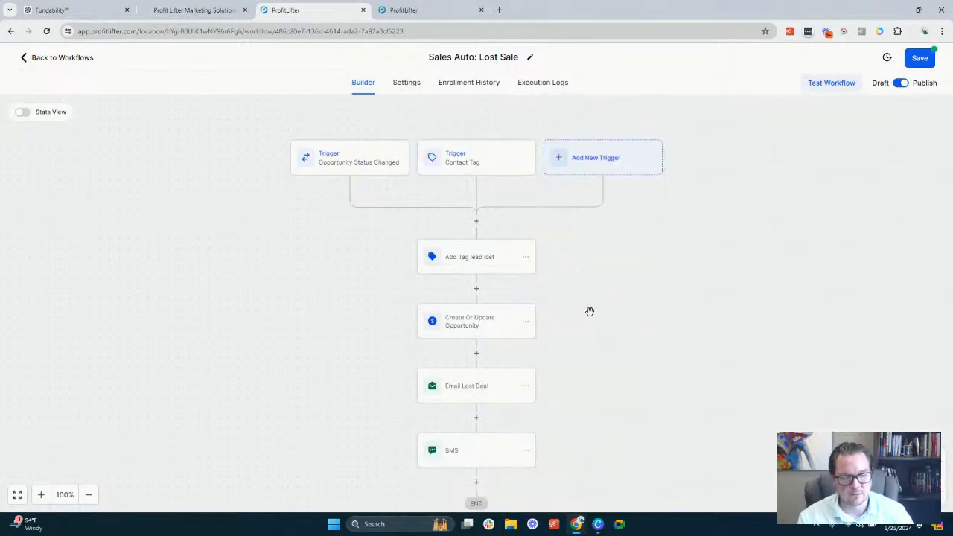
pyautogui.scroll(-2, 577, 308)
pyautogui.scroll(2, 578, 310)
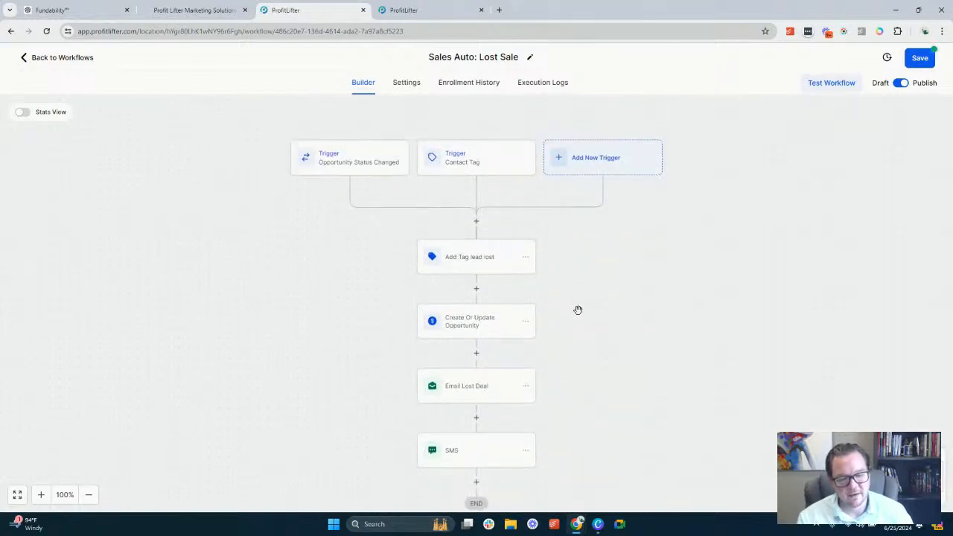
pyautogui.scroll(-1, 578, 309)
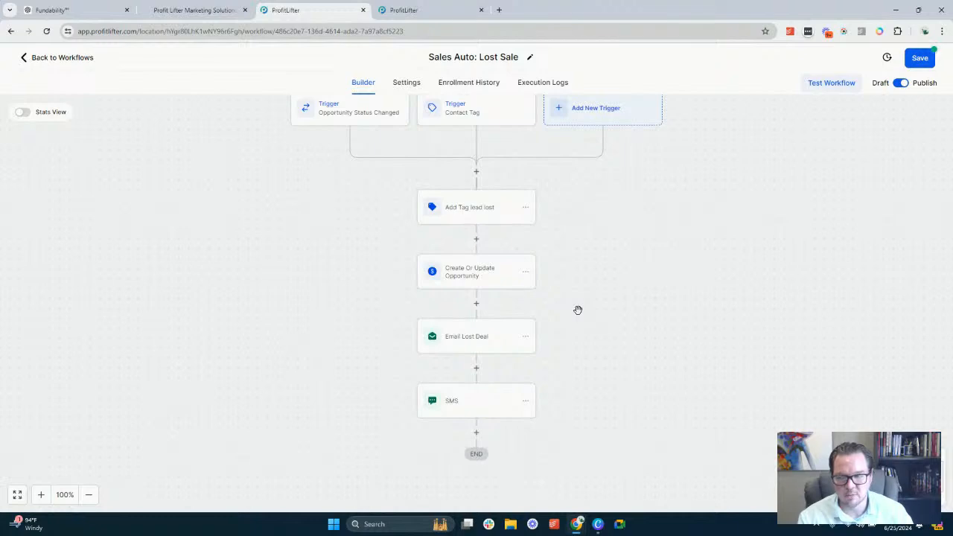
pyautogui.scroll(1, 498, 278)
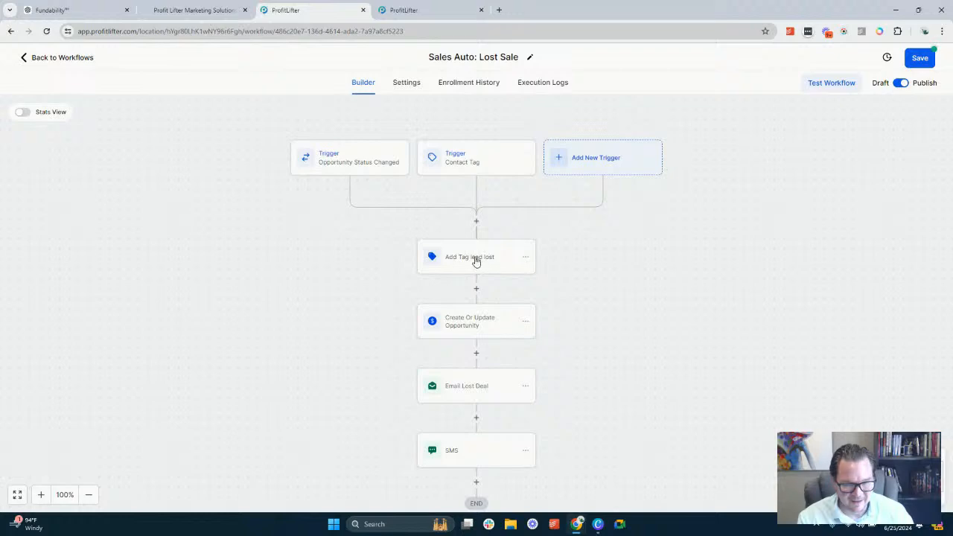
# Check the pipeline, stage, status and lost reason settings of the Create Or Update Opportunity action
pyautogui.click(472, 330)
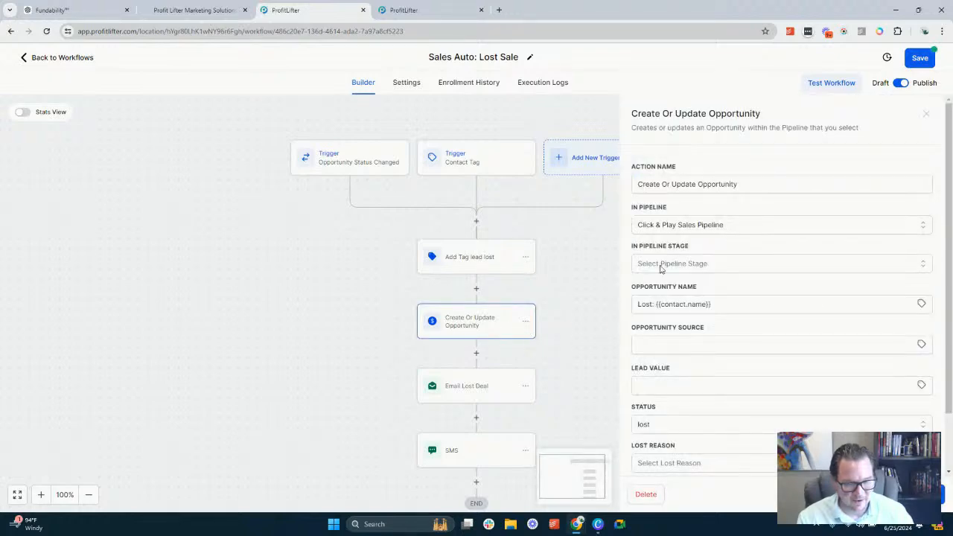
pyautogui.scroll(-1, 693, 344)
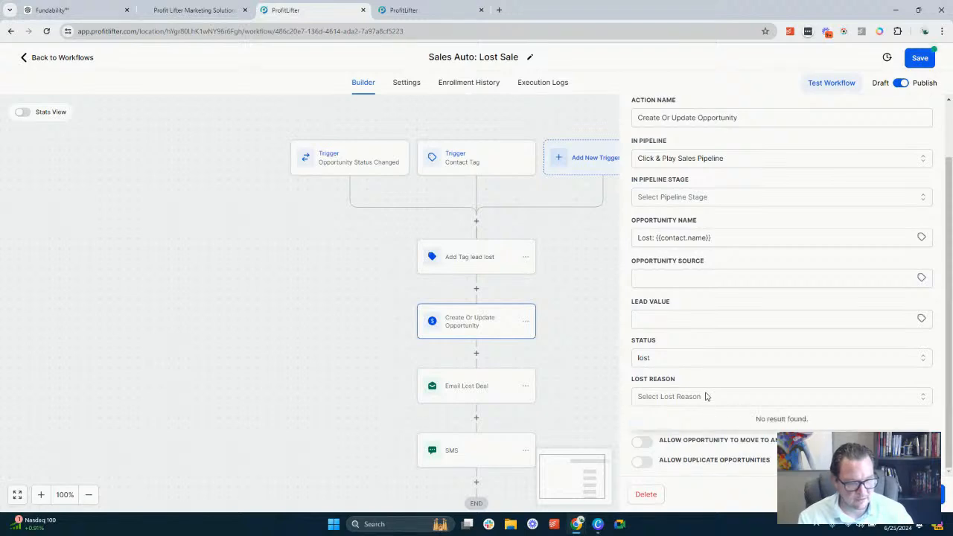
pyautogui.click(547, 422)
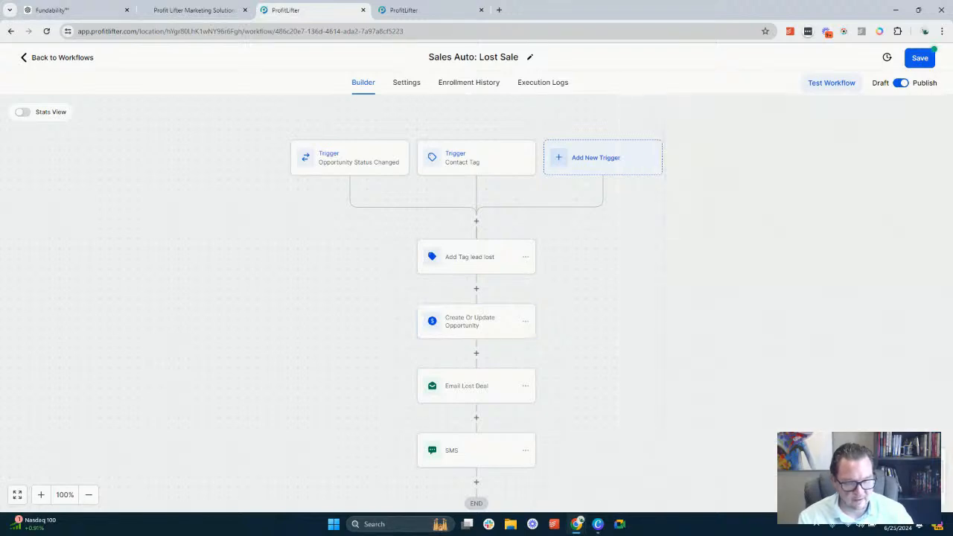
# Open the Sales Auto: Lost Deal template from the Email Lost Deal action, review its body text, and close it without saving
pyautogui.click(446, 397)
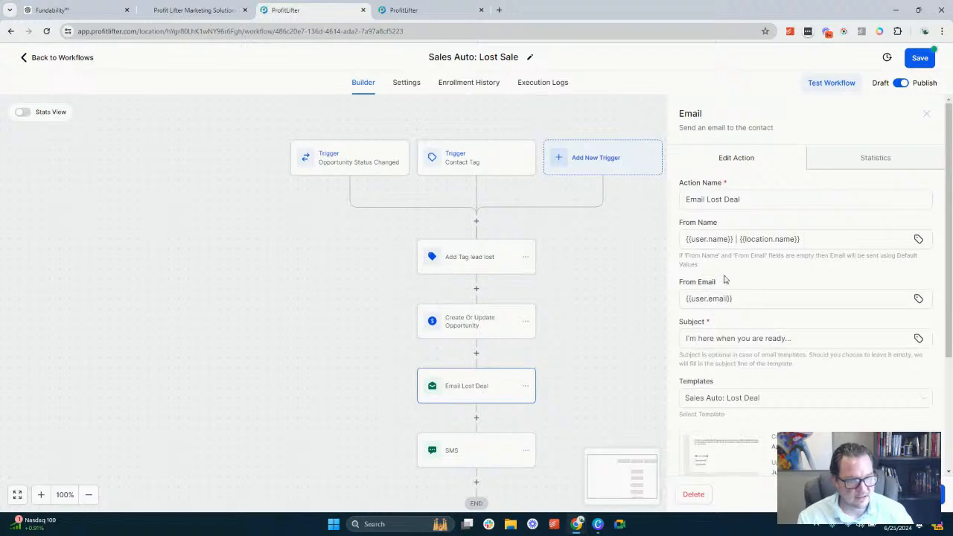
pyautogui.scroll(-2, 744, 320)
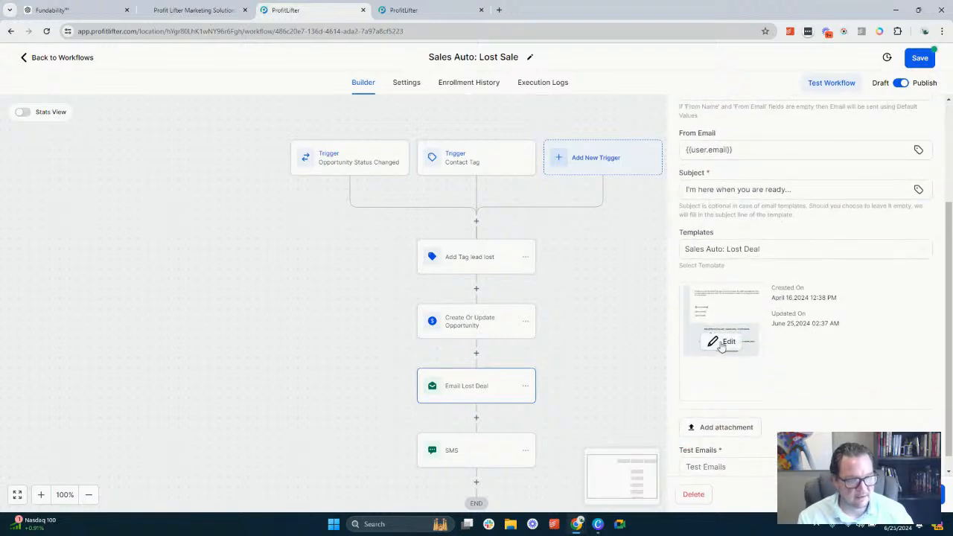
pyautogui.click(726, 342)
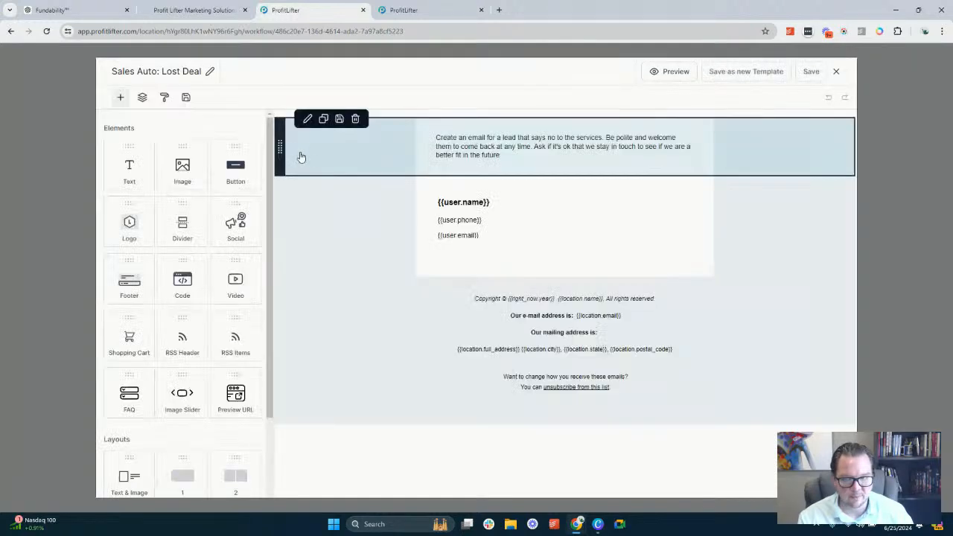
pyautogui.click(454, 137)
pyautogui.moveTo(455, 137); pyautogui.dragTo(602, 159)
pyautogui.click(602, 158)
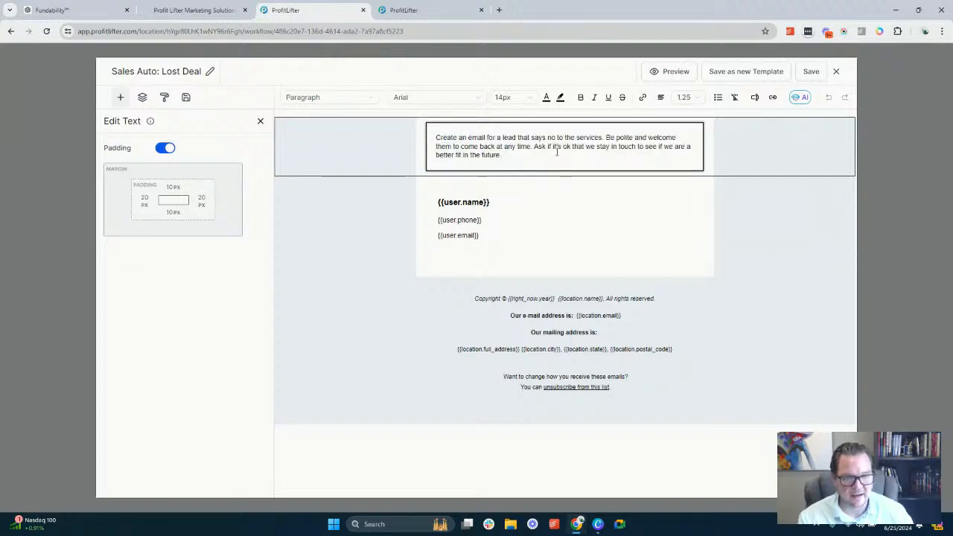
pyautogui.click(580, 166)
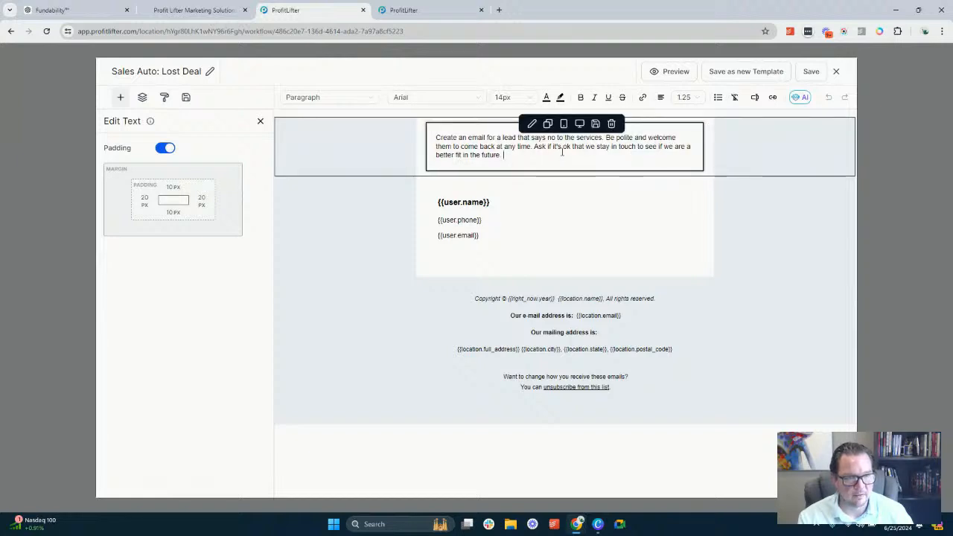
pyautogui.click(836, 73)
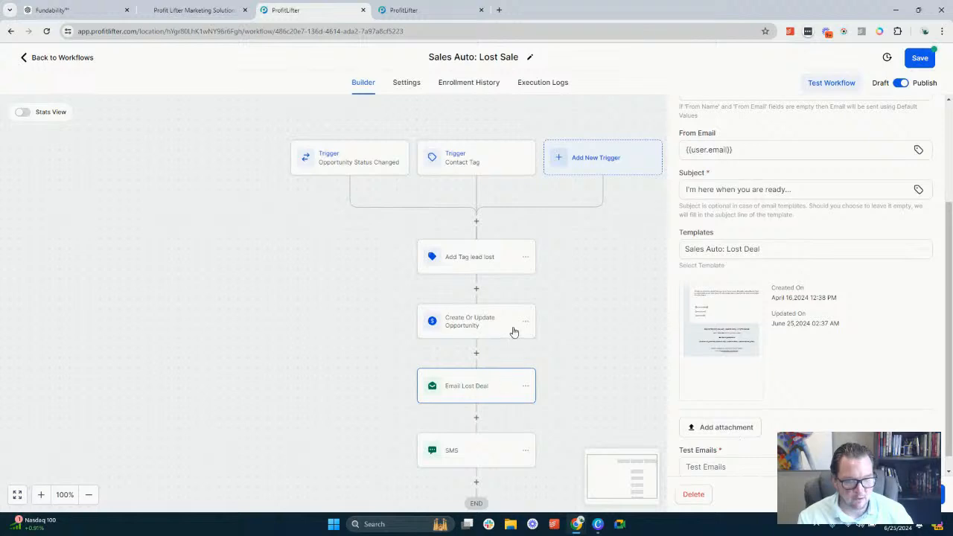
# Delete the SMS action that follows Email Lost Deal
pyautogui.scroll(-1, 484, 357)
pyautogui.click(457, 382)
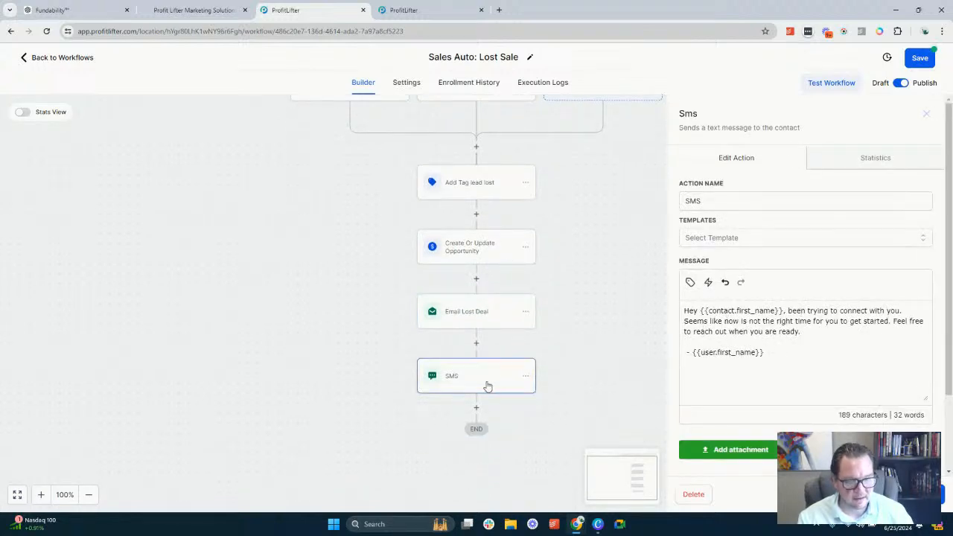
pyautogui.click(526, 376)
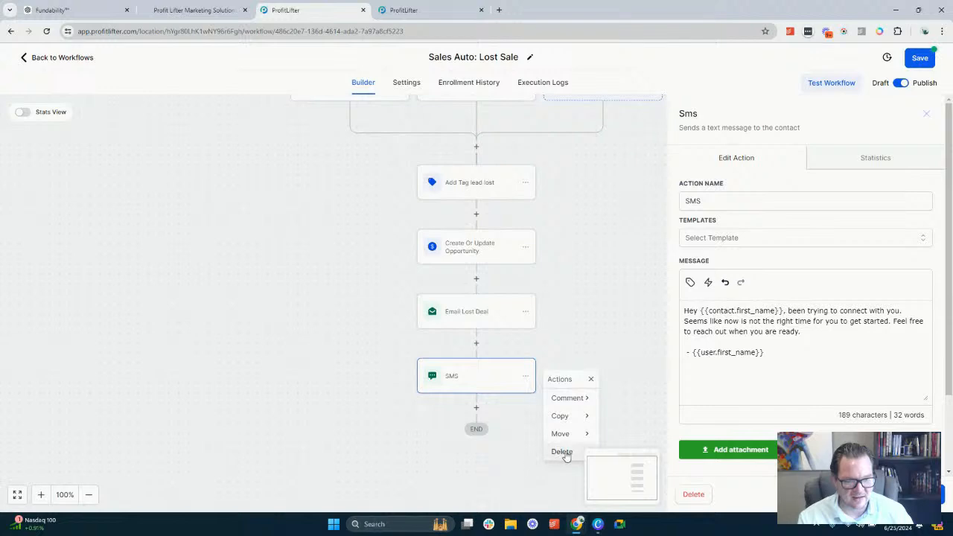
pyautogui.scroll(-2, 564, 283)
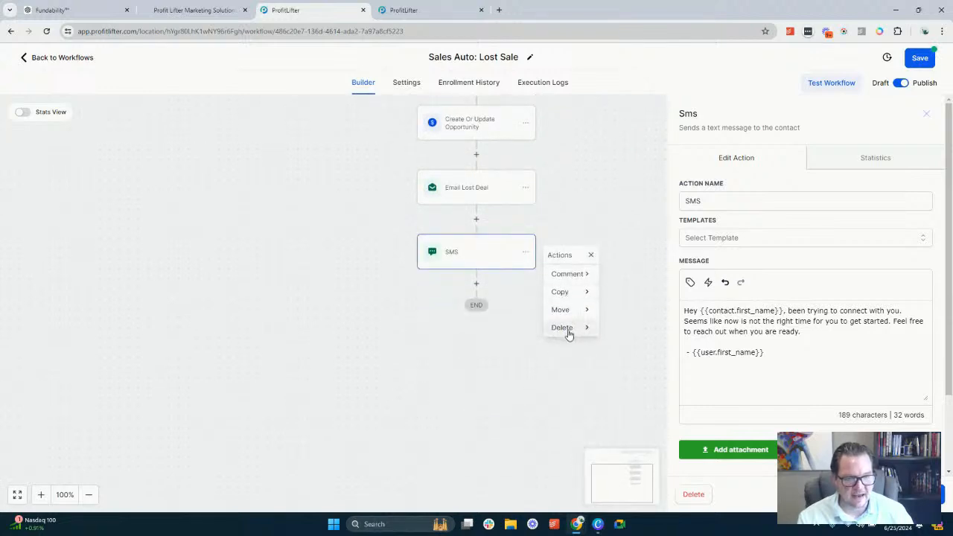
pyautogui.click(568, 330)
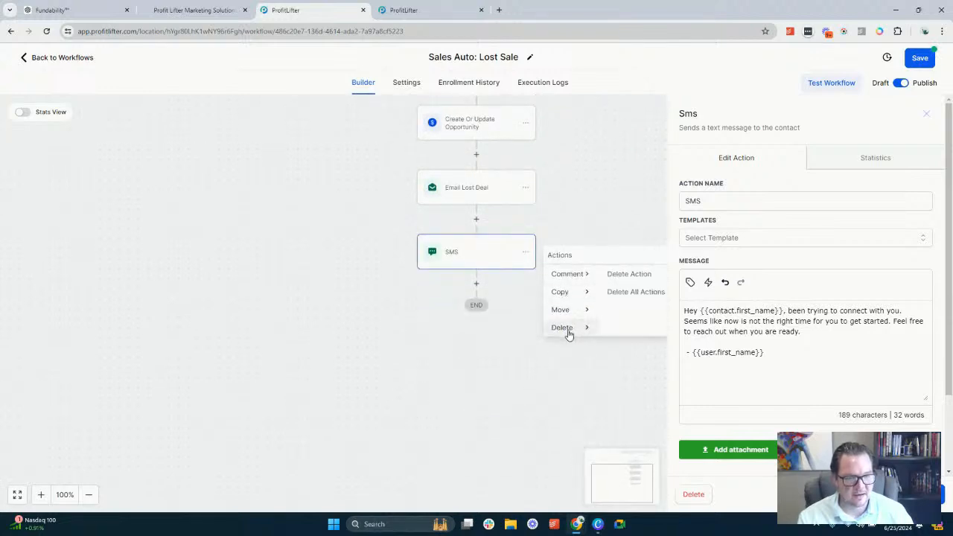
pyautogui.click(693, 501)
pyautogui.click(571, 303)
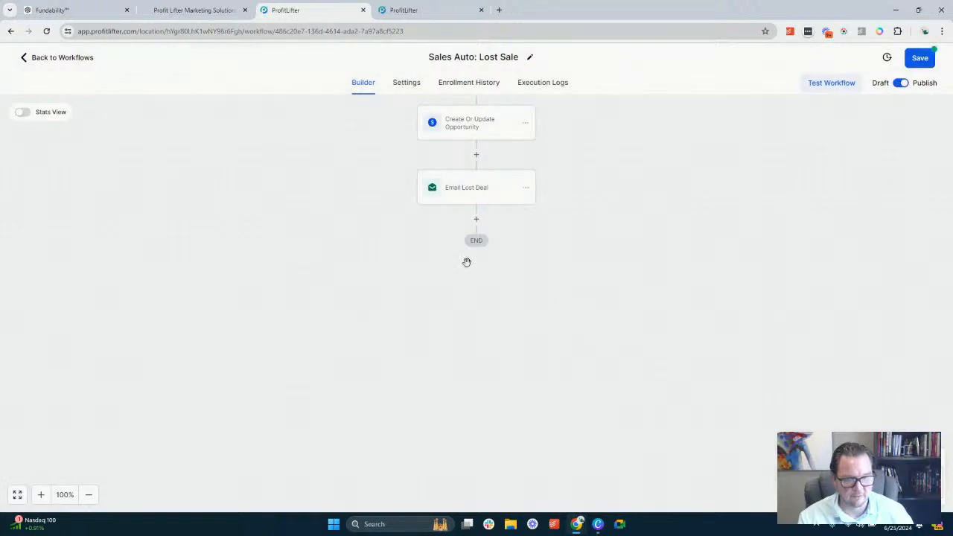
# Add a Remove From Workflow action after Email Lost Deal and save the Lost Sale workflow
pyautogui.scroll(2, 652, 225)
pyautogui.scroll(2, 651, 224)
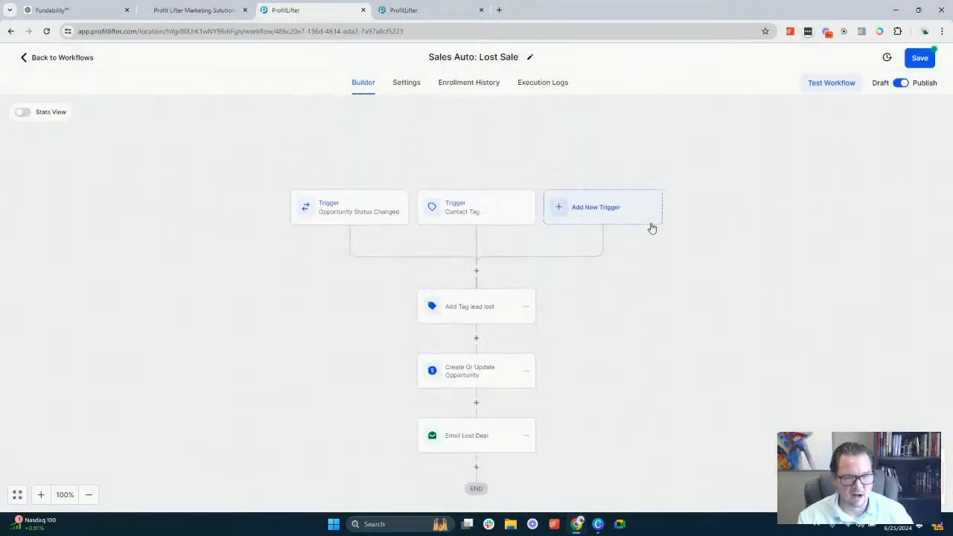
pyautogui.scroll(-2, 637, 235)
pyautogui.click(476, 370)
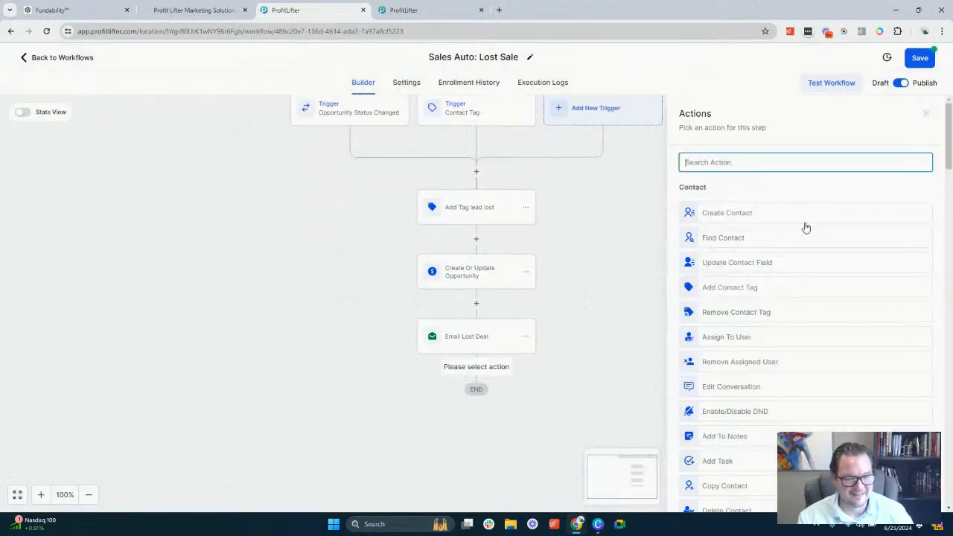
pyautogui.write('re')
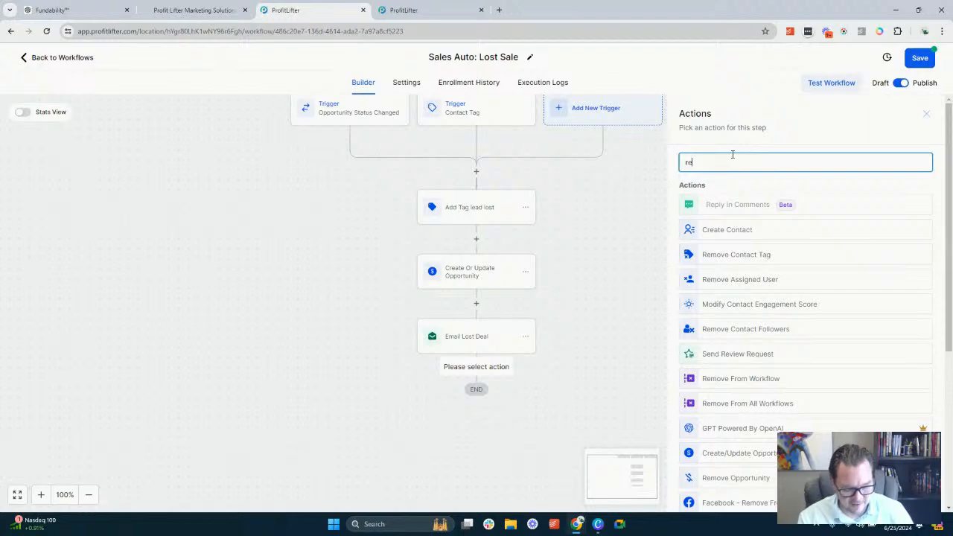
pyautogui.write('mov')
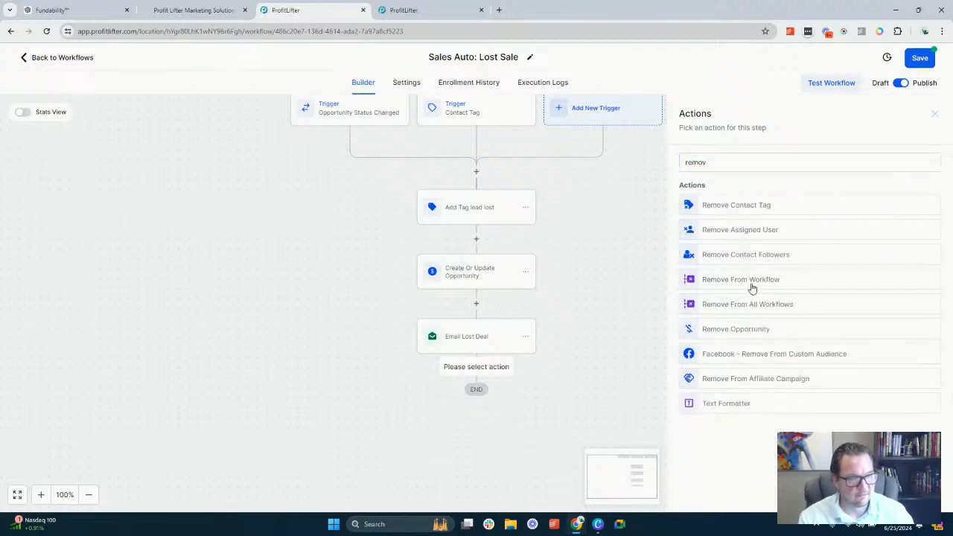
pyautogui.click(752, 283)
pyautogui.click(942, 493)
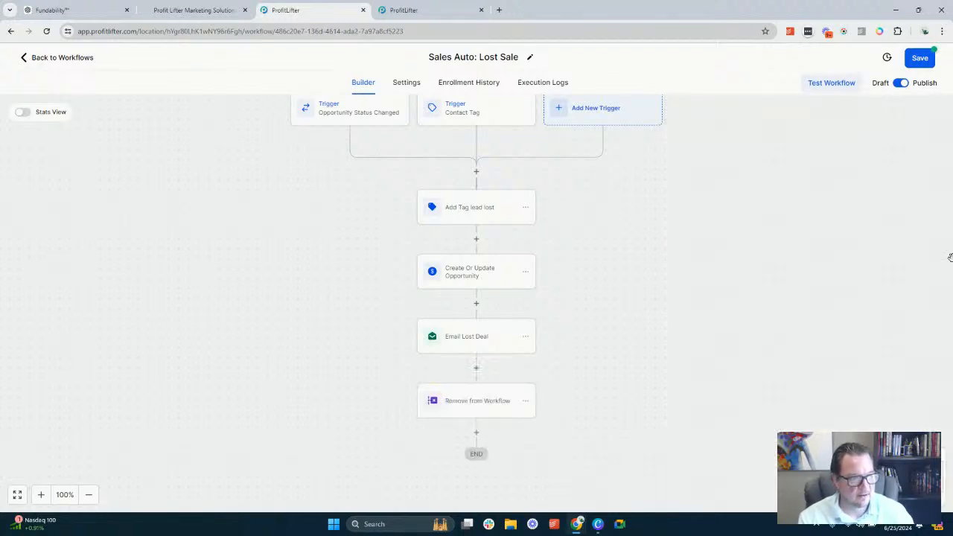
pyautogui.click(921, 58)
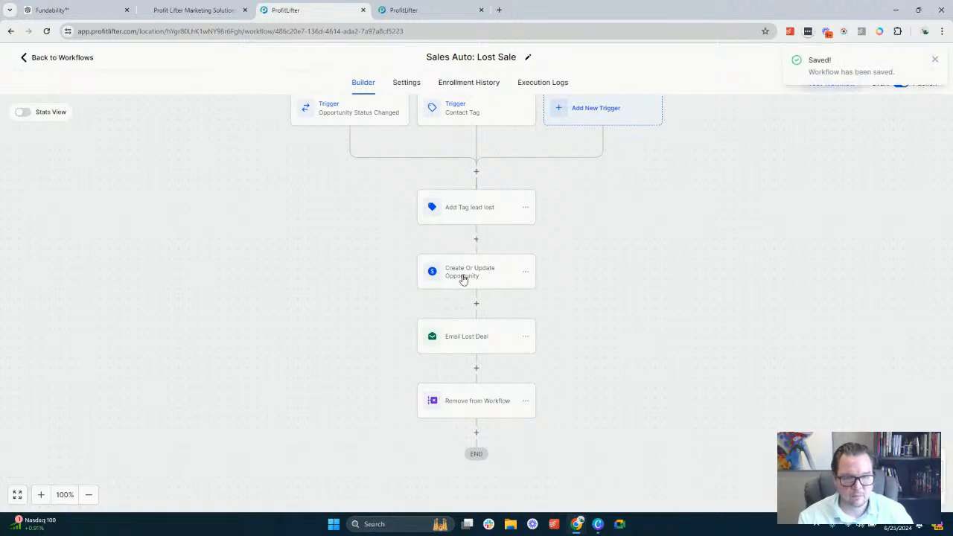
# Return to the SnapOn: Sales Process workflow list and open the Sales Auto: New Leads workflow
pyautogui.click(62, 58)
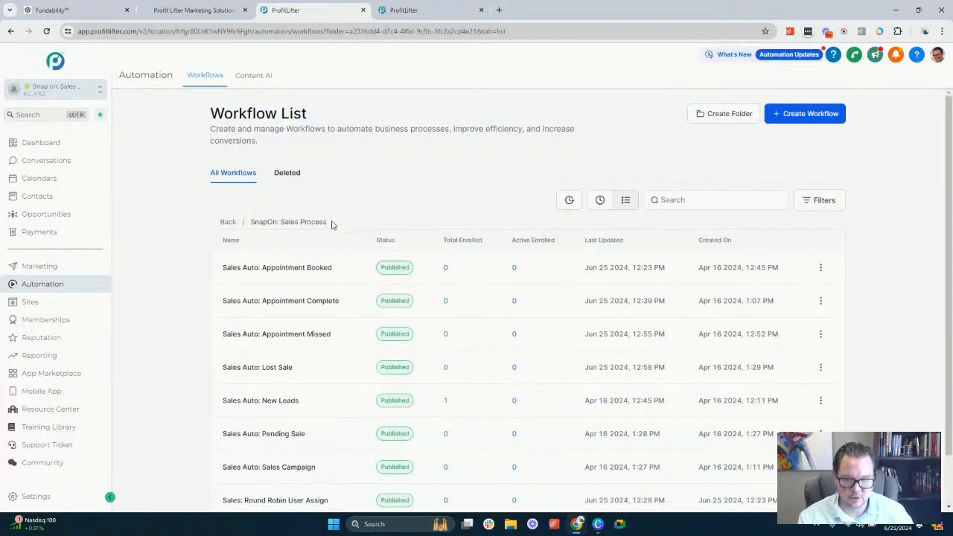
pyautogui.scroll(-1, 327, 253)
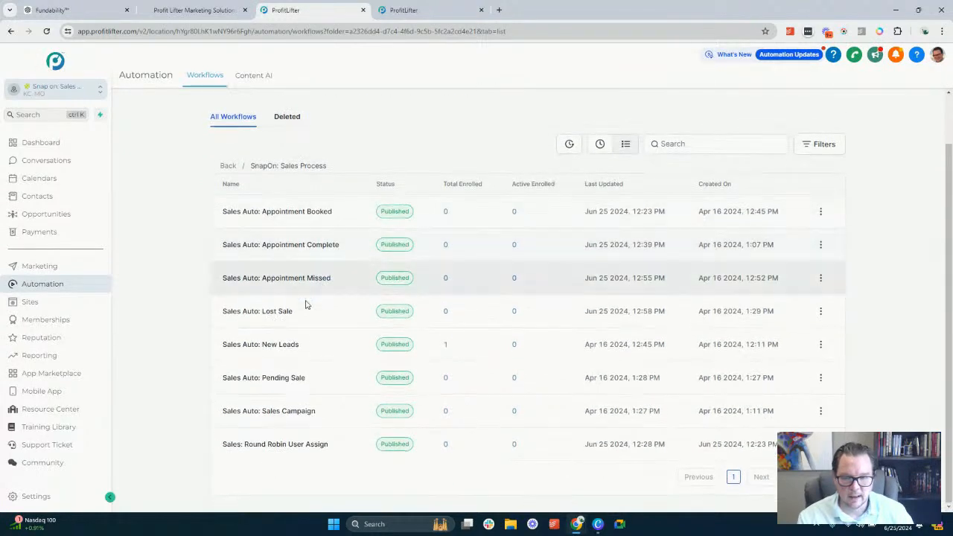
pyautogui.click(265, 352)
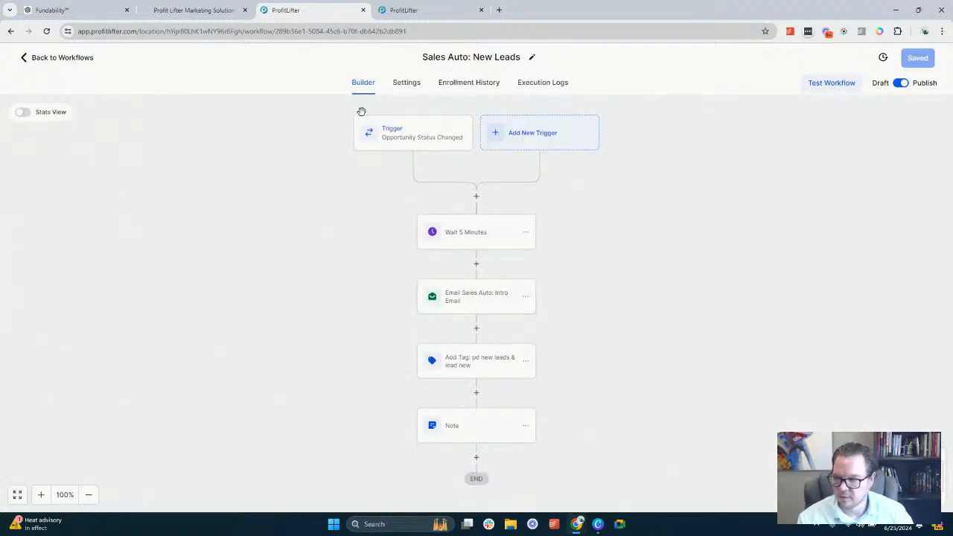
# Examine the Opportunity Status Changed trigger's filters and the delay set in the Wait 5 Minutes action
pyautogui.click(421, 142)
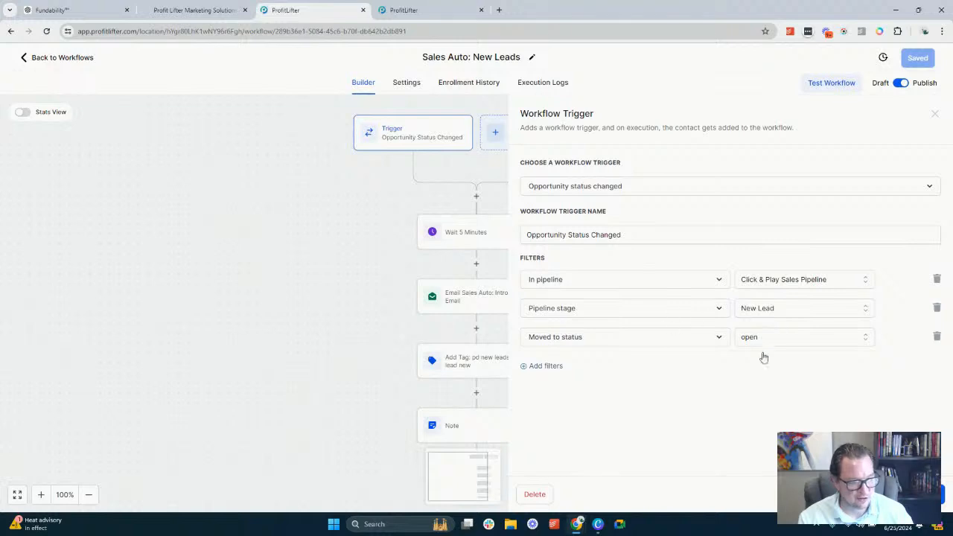
pyautogui.click(850, 494)
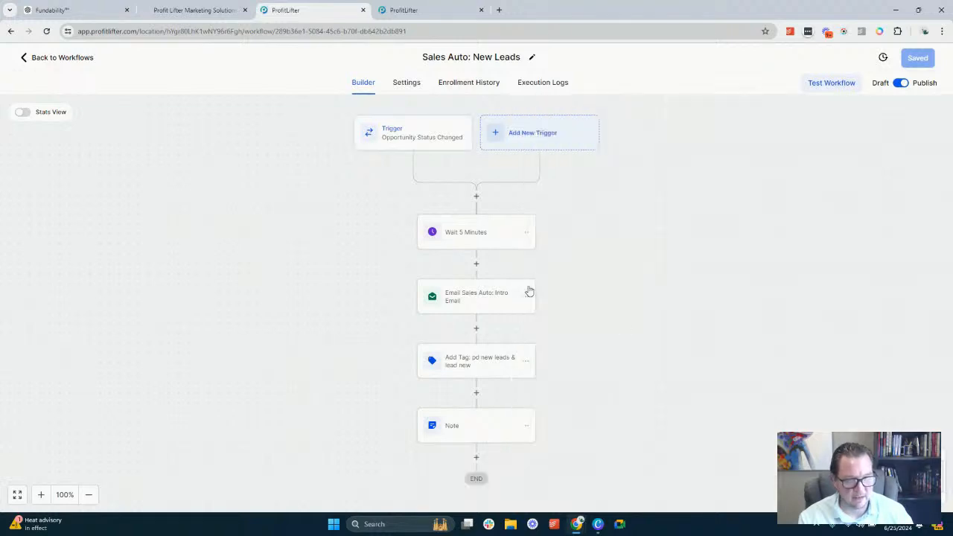
pyautogui.click(482, 246)
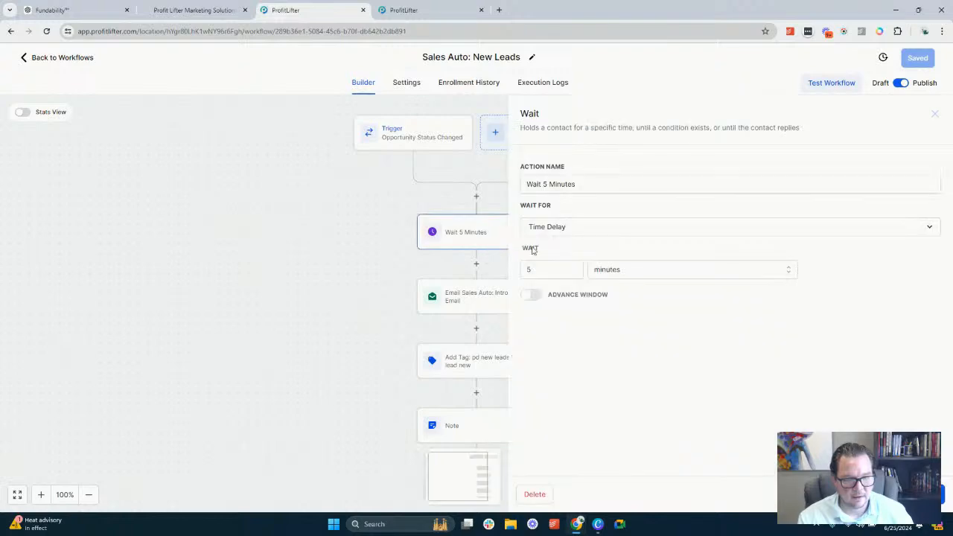
pyautogui.click(850, 495)
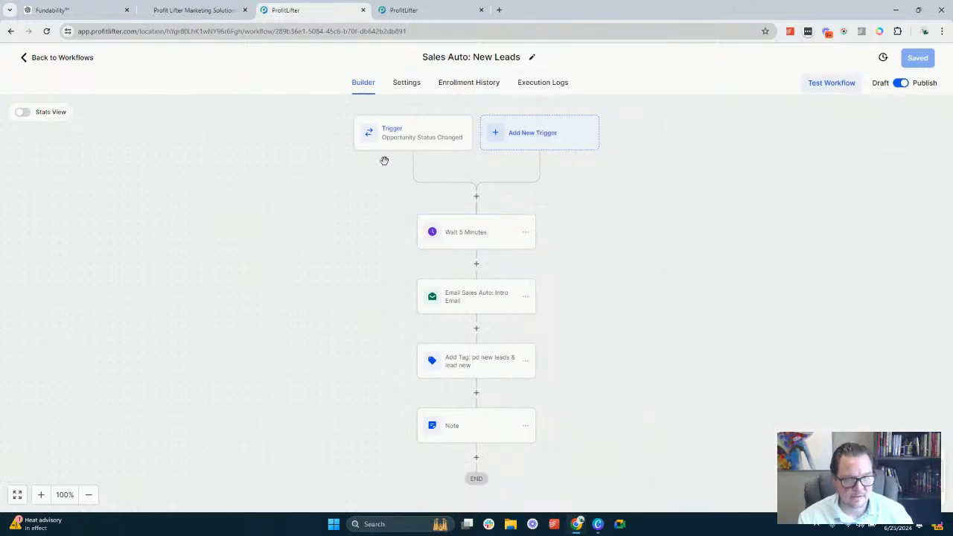
# Insert an Add Contact Tag action before Wait 5 Minutes and assign it the sales round robin tag
pyautogui.click(476, 199)
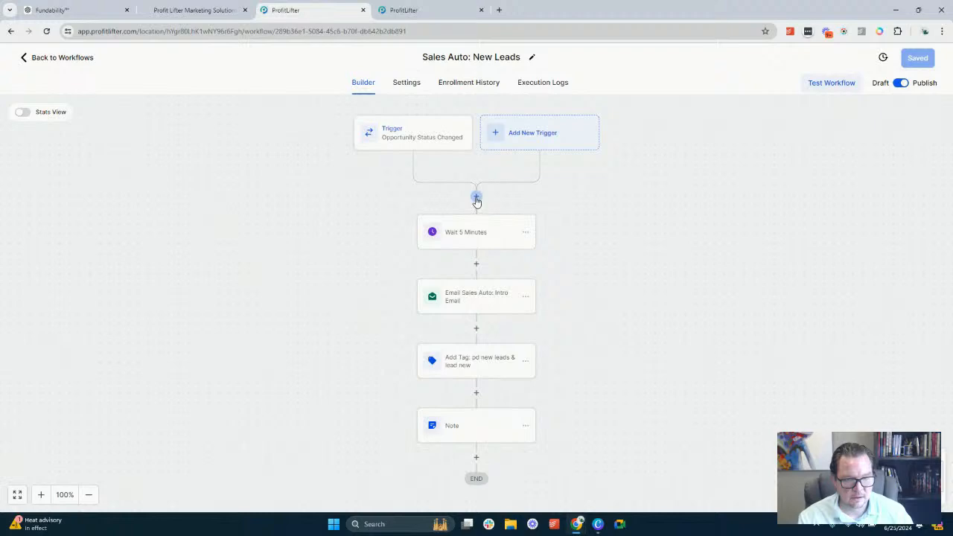
pyautogui.write('tag')
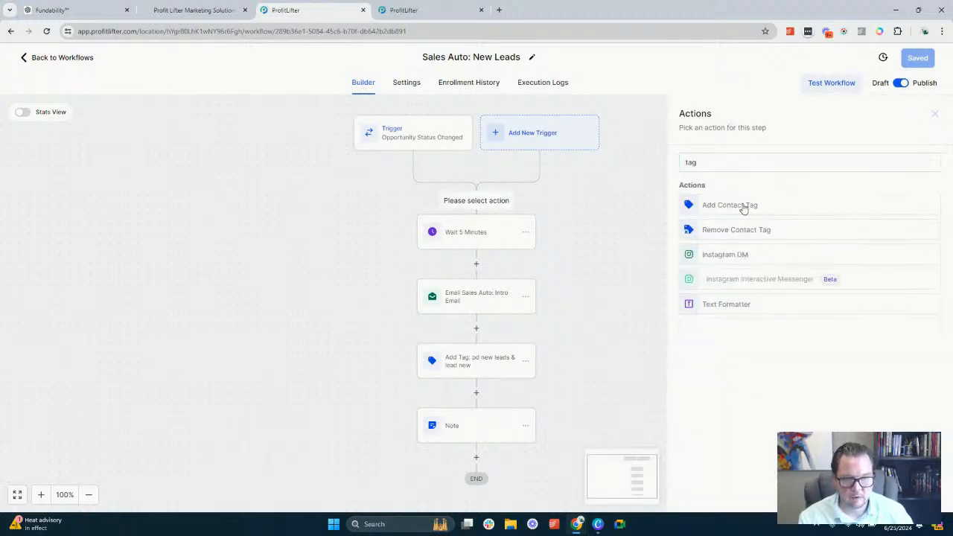
pyautogui.click(744, 207)
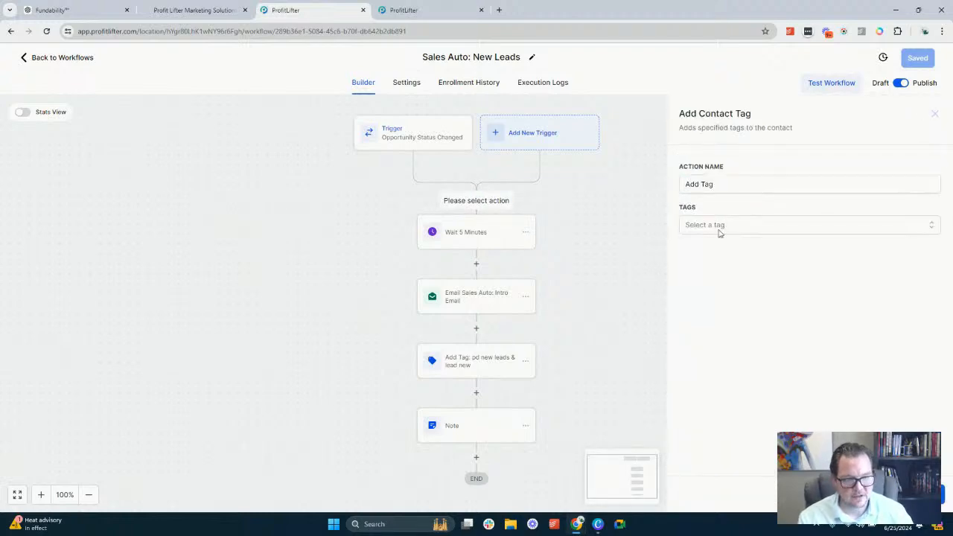
pyautogui.click(721, 227)
pyautogui.write('sa')
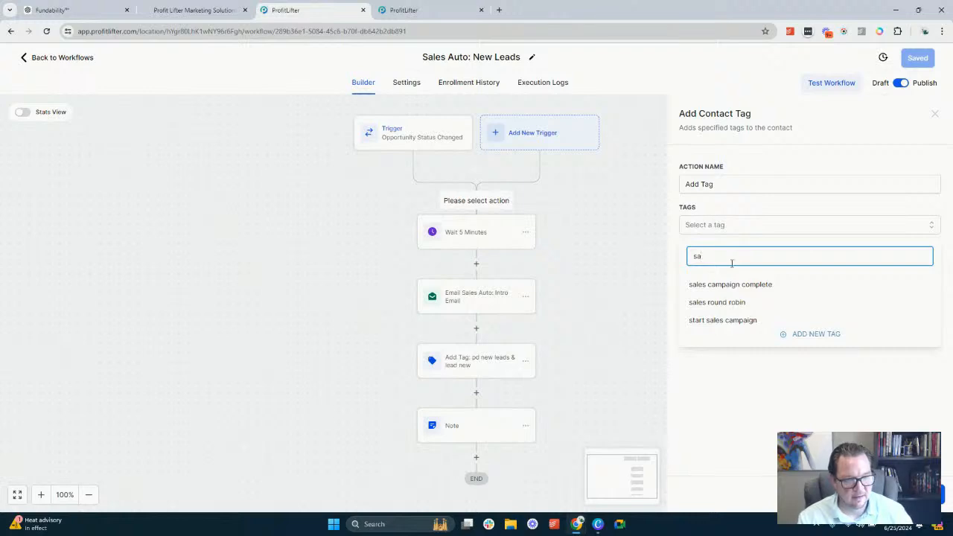
pyautogui.click(735, 307)
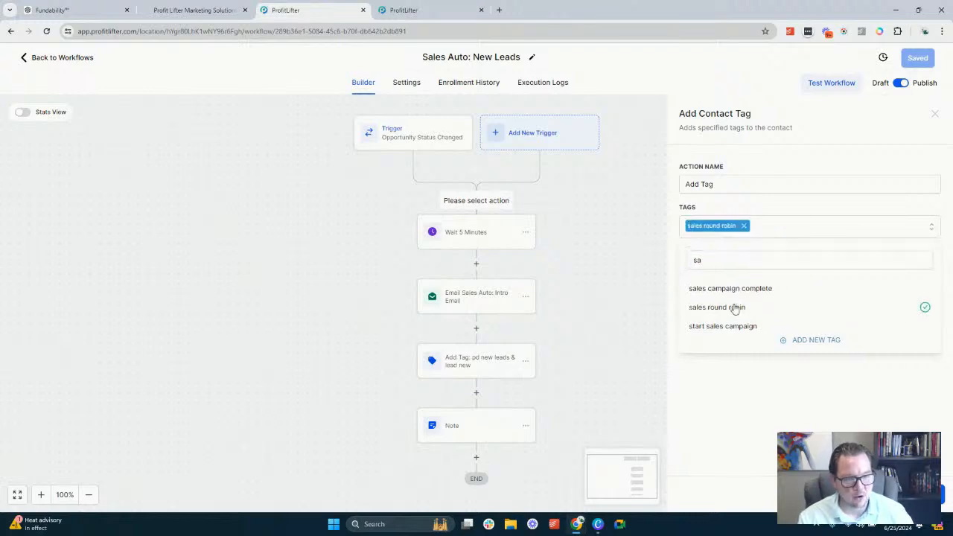
# Name the new tag action "Add Tag sales round robin" and save the action
pyautogui.click(765, 186)
pyautogui.write('sales r')
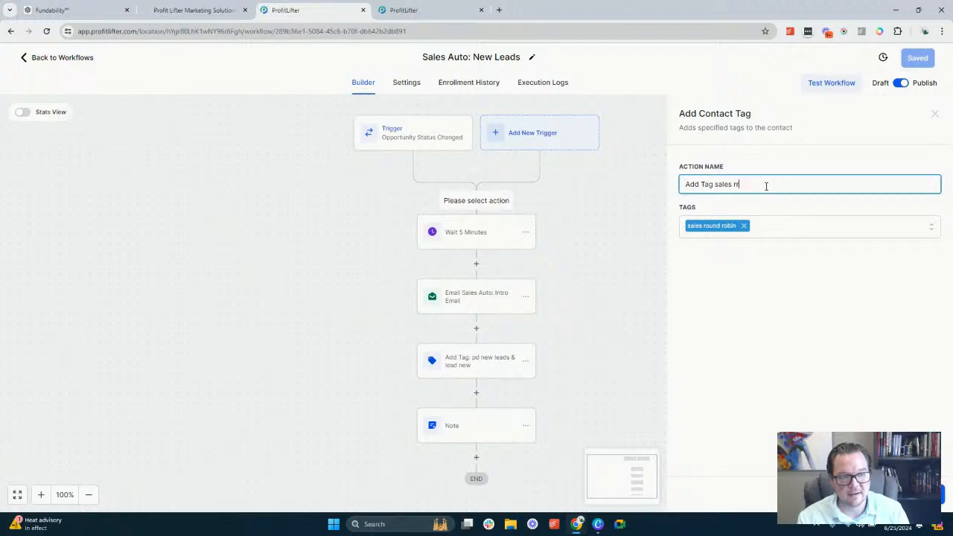
pyautogui.write('ound robin')
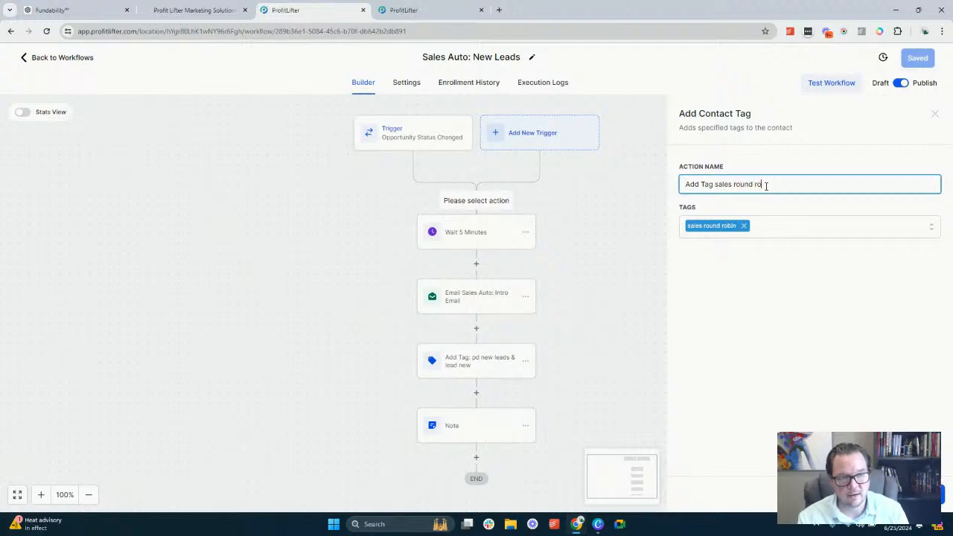
pyautogui.click(943, 505)
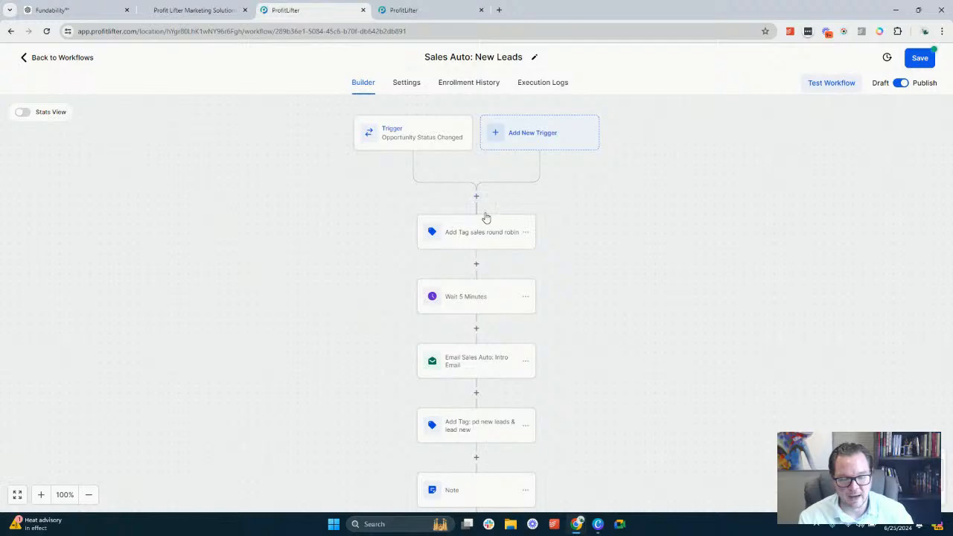
# Set the time delay in the Wait 5 Minutes action to 5 minutes and save the action
pyautogui.click(485, 303)
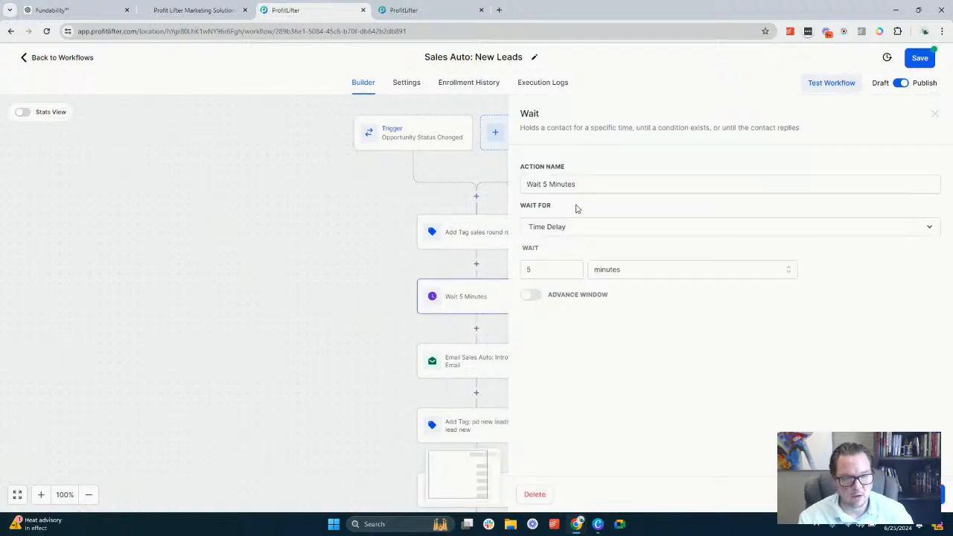
pyautogui.click(539, 271)
pyautogui.press('BackSpace')
pyautogui.write('1')
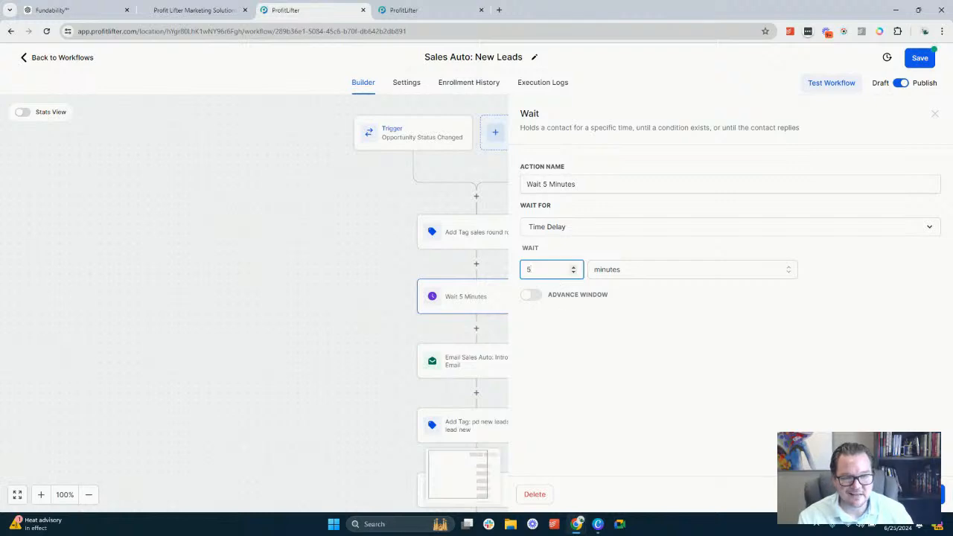
pyautogui.click(941, 495)
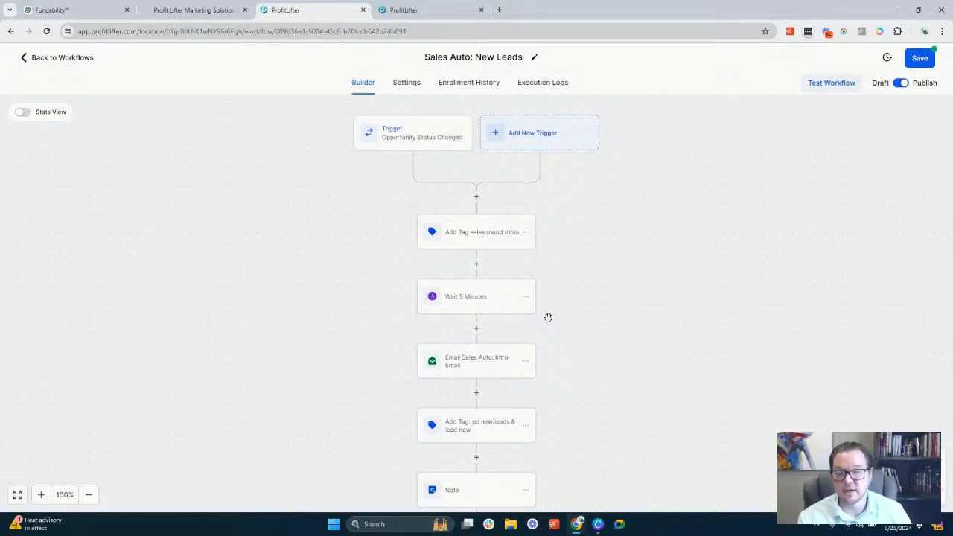
# In the Email Sales Auto: Intro Email action, set From Name to "{{user.name}} | {{location.name}}" using custom values
pyautogui.click(482, 360)
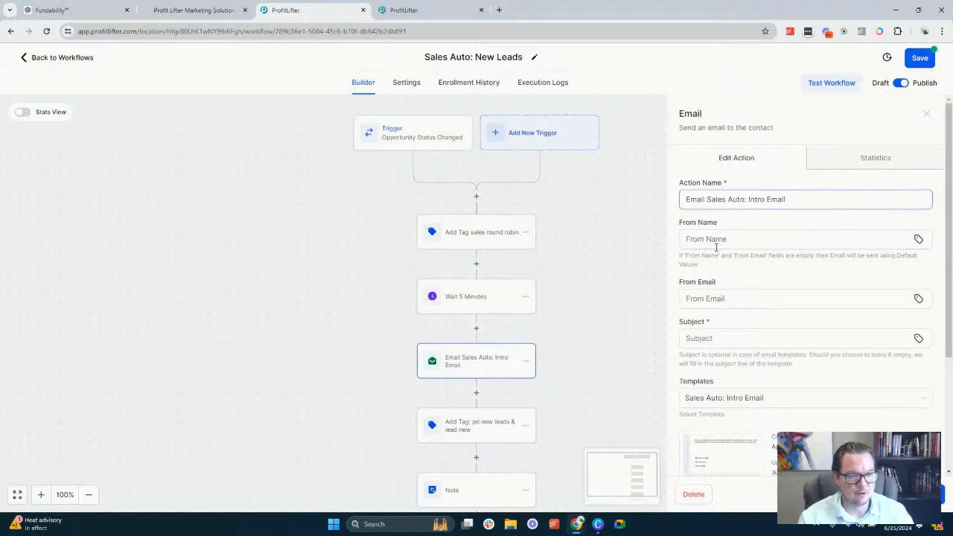
pyautogui.click(918, 239)
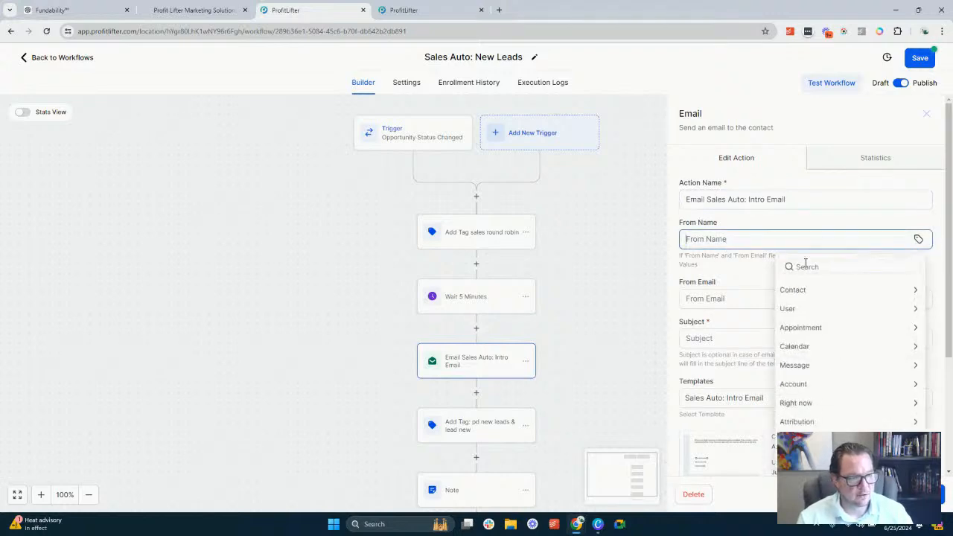
pyautogui.click(800, 313)
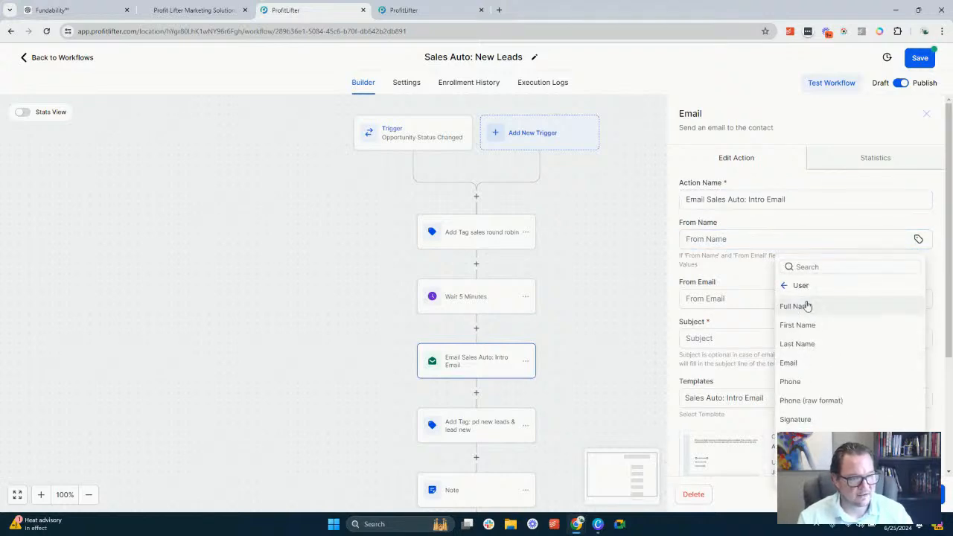
pyautogui.click(804, 306)
pyautogui.write('|')
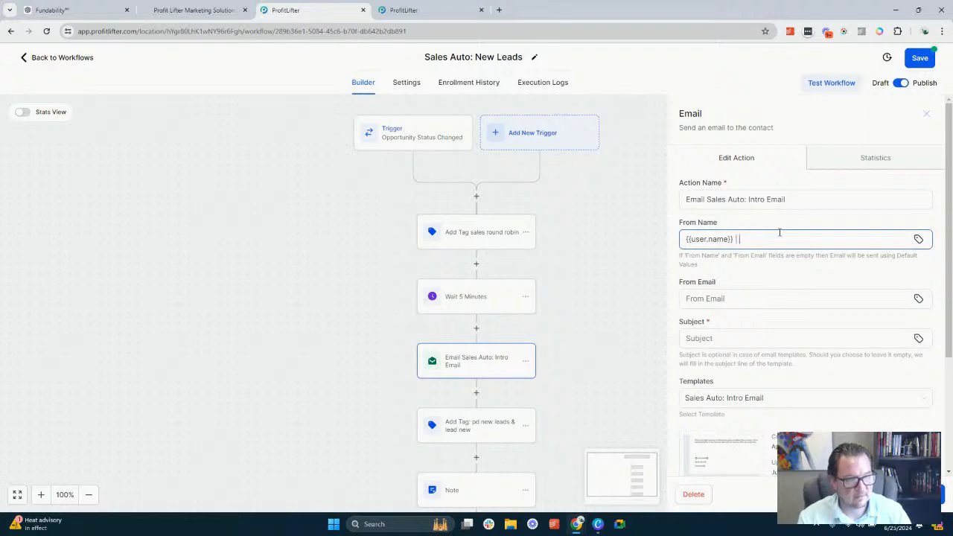
pyautogui.click(919, 239)
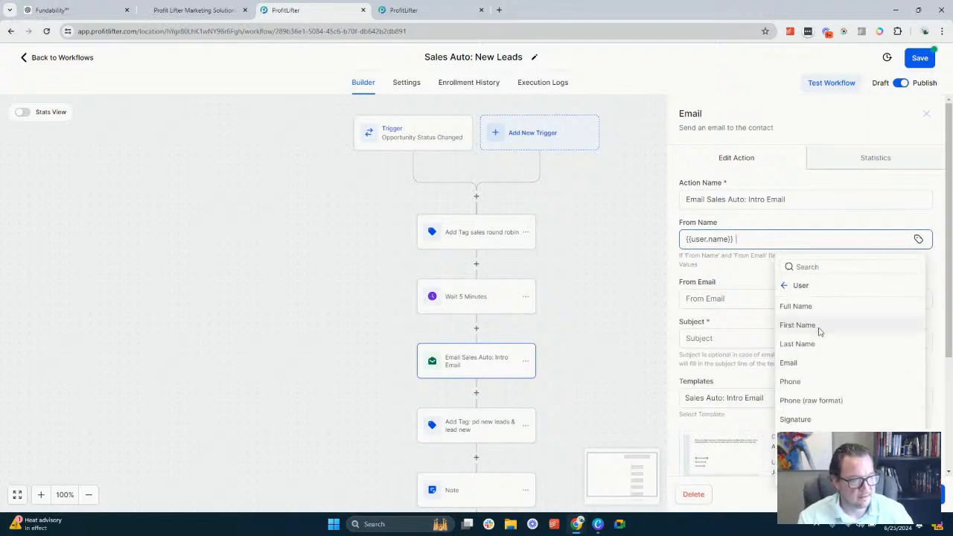
pyautogui.click(808, 287)
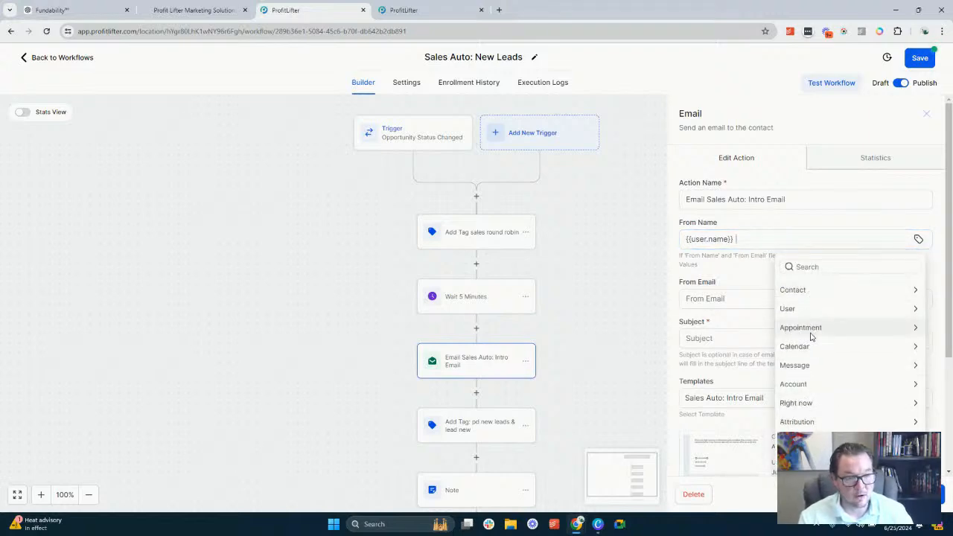
pyautogui.click(810, 326)
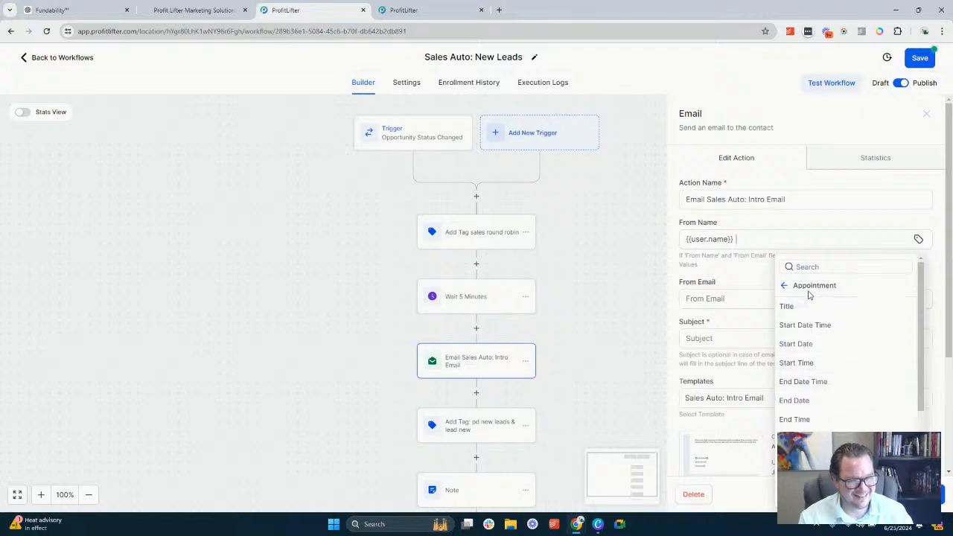
pyautogui.click(785, 285)
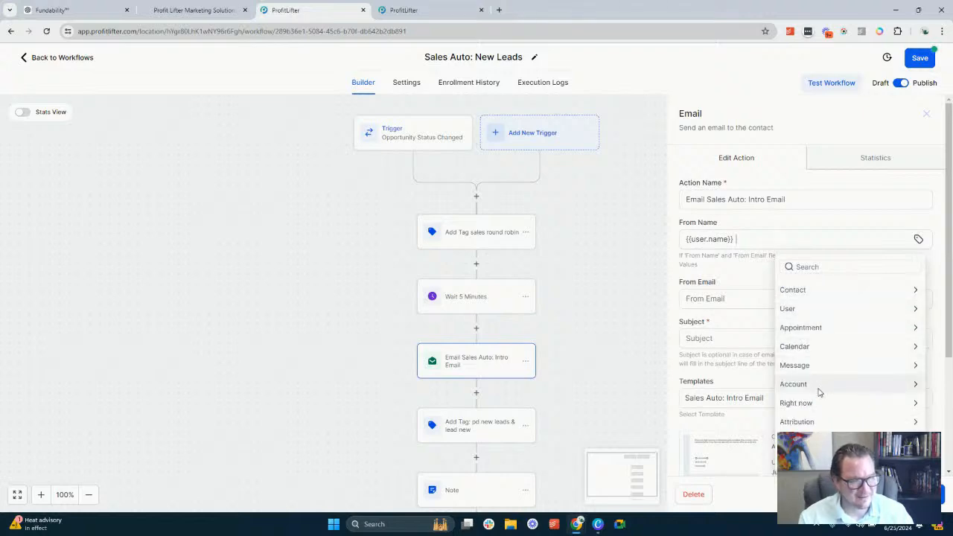
pyautogui.click(812, 384)
pyautogui.click(788, 305)
# Set the intro email's From Email to the {{user.email}} custom value
pyautogui.click(746, 301)
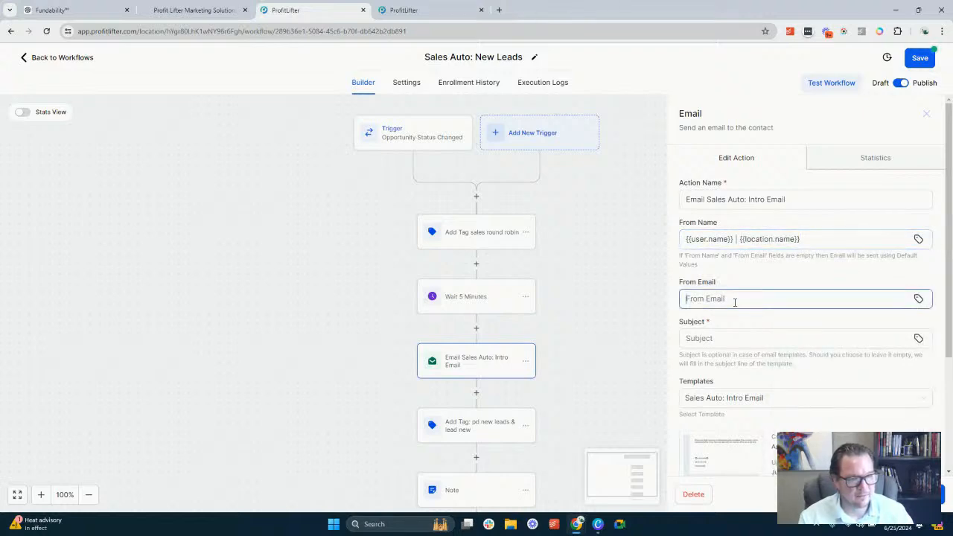
pyautogui.click(919, 298)
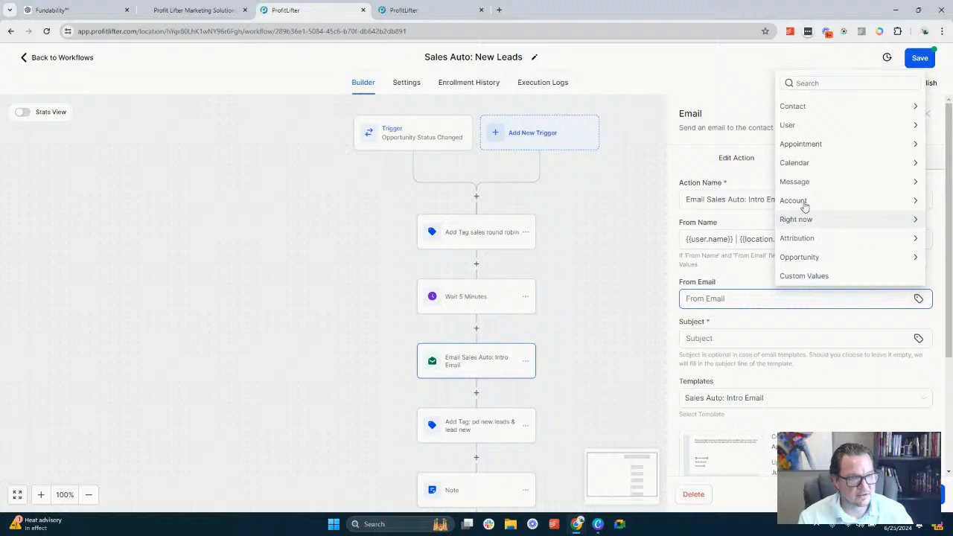
pyautogui.click(810, 125)
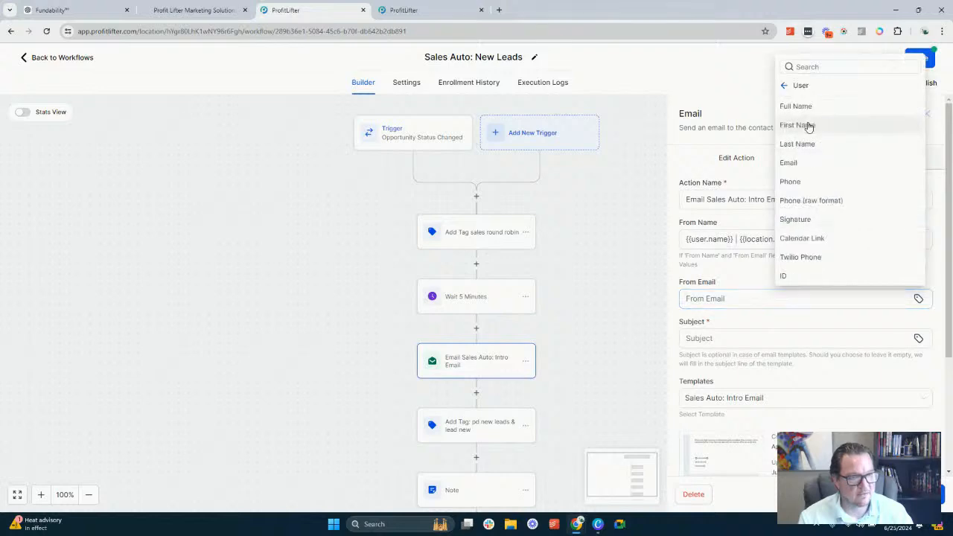
pyautogui.click(796, 164)
# Set the intro email's subject to "Hey {{contact.first_name}}, great to meet you!", inserting the first name as a custom value
pyautogui.click(716, 337)
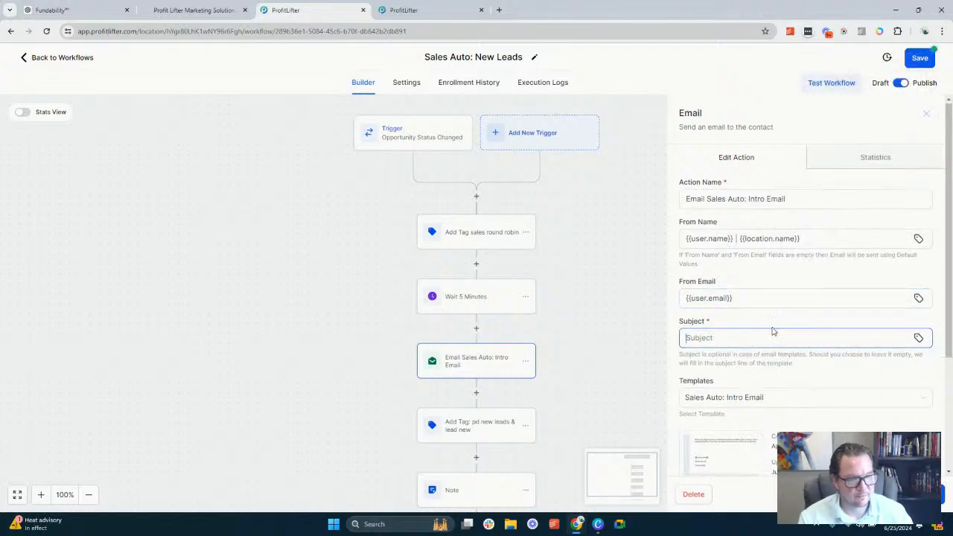
pyautogui.scroll(-2, 774, 335)
pyautogui.scroll(2, 760, 327)
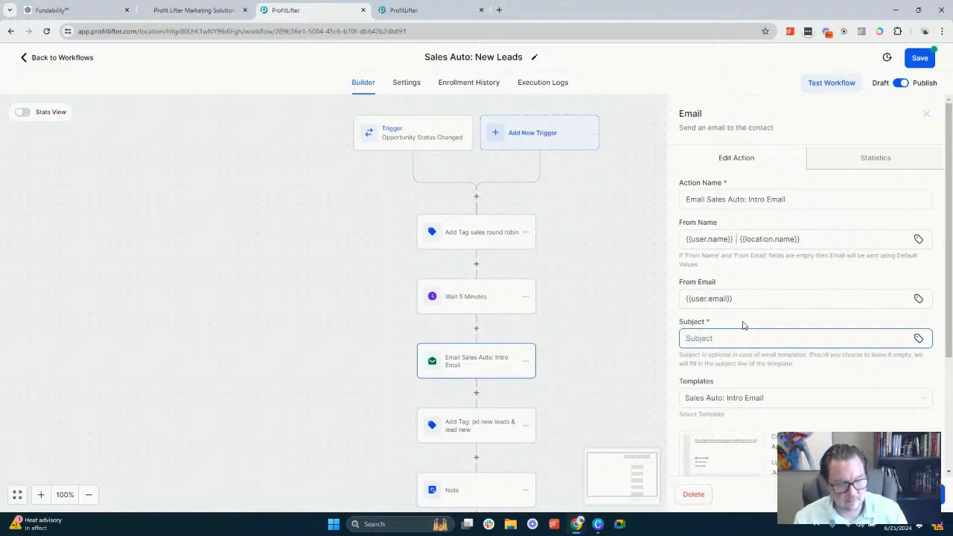
pyautogui.write('I')
pyautogui.press('BackSpace')
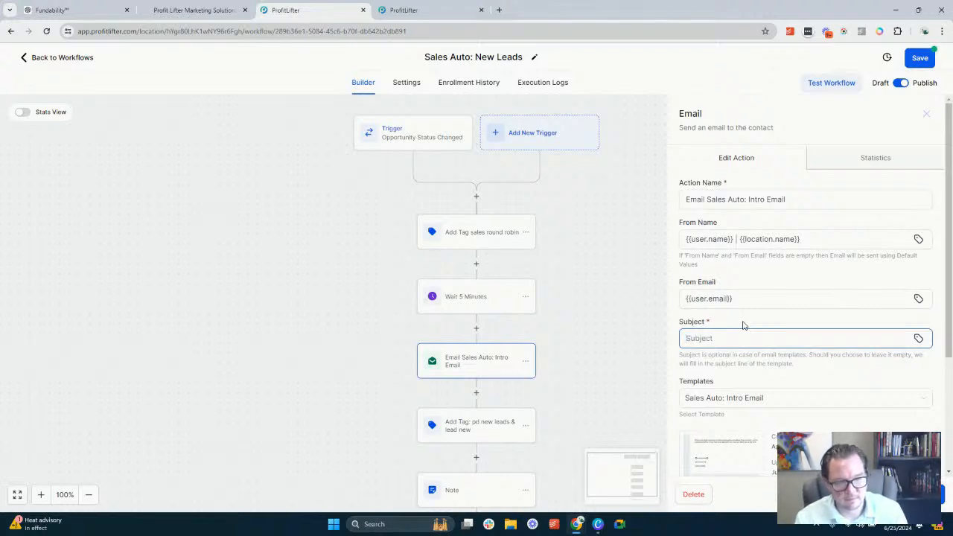
pyautogui.write('Hey')
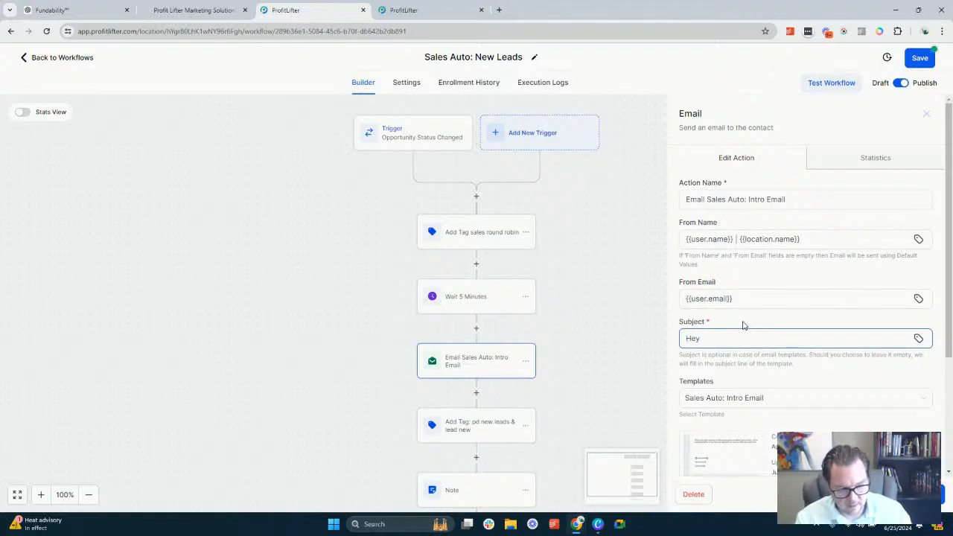
pyautogui.click(918, 338)
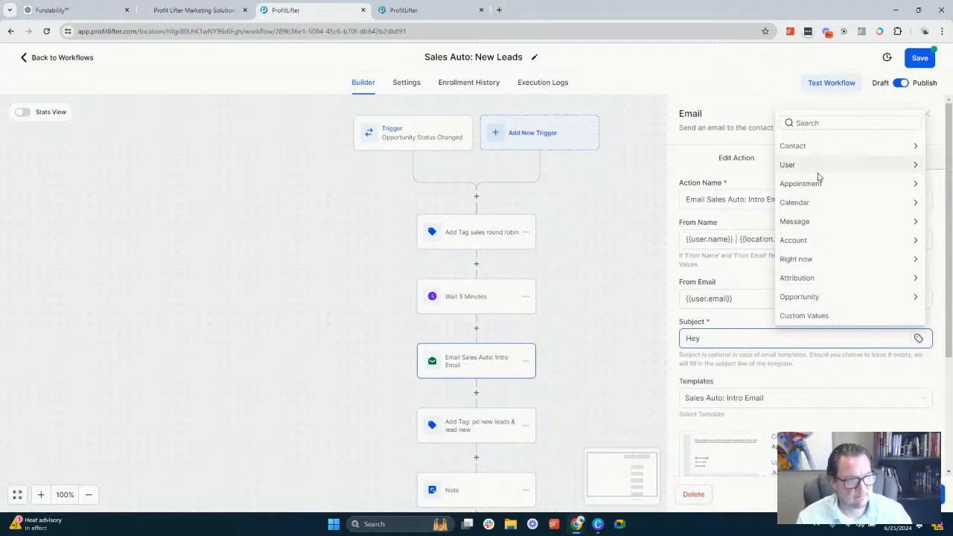
pyautogui.click(808, 146)
pyautogui.click(796, 142)
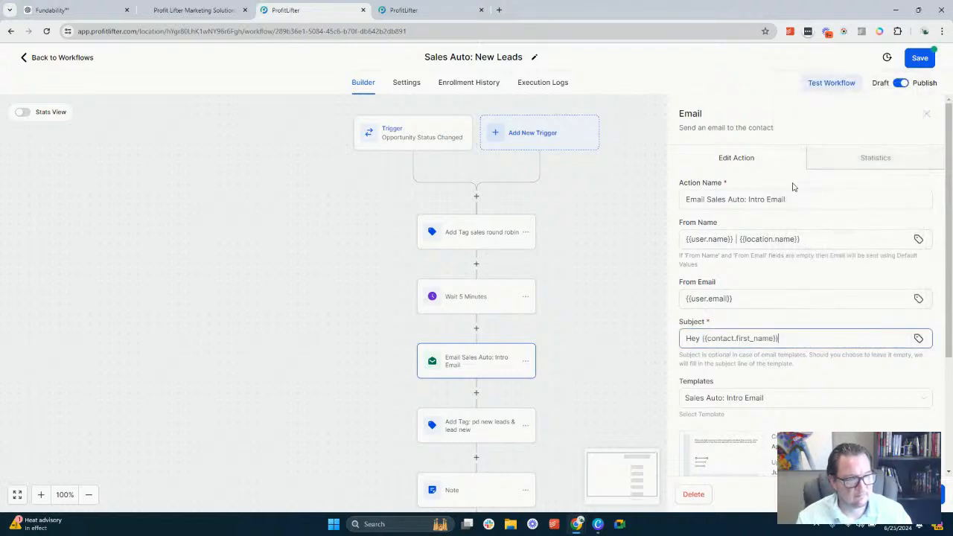
pyautogui.write(', great ')
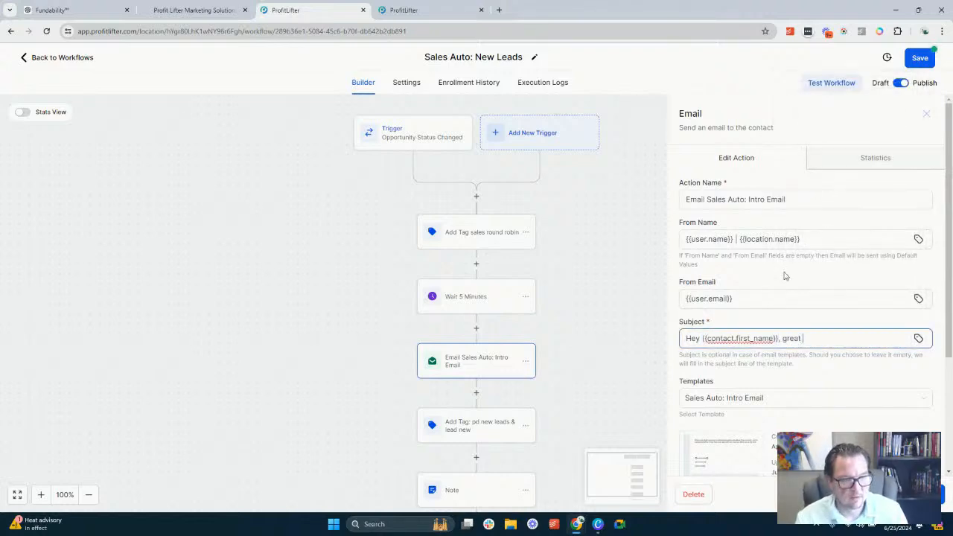
pyautogui.write('to meet.')
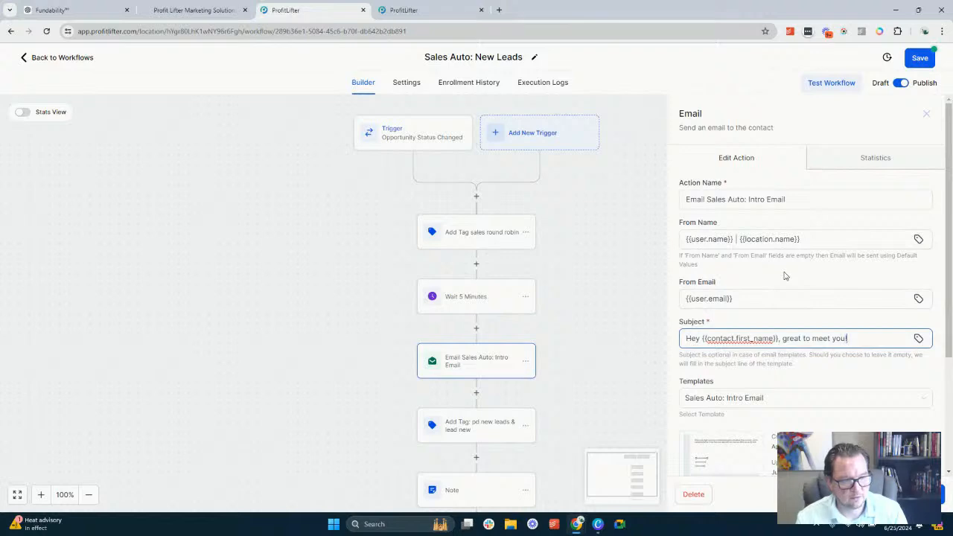
# Open the Sales Auto: Intro Email template for editing and delete the empty line below the introductory paragraph
pyautogui.scroll(-3, 808, 278)
pyautogui.moveTo(719, 301)
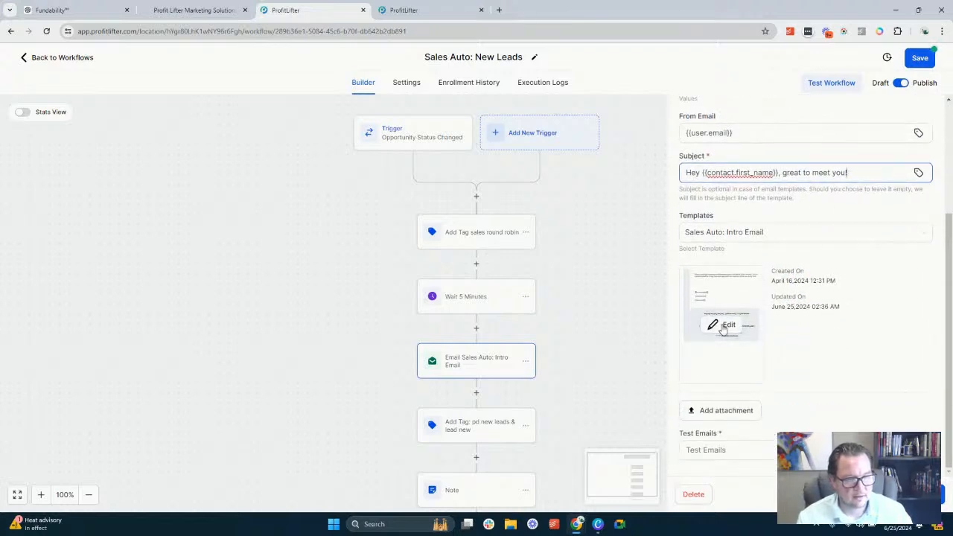
pyautogui.click(723, 328)
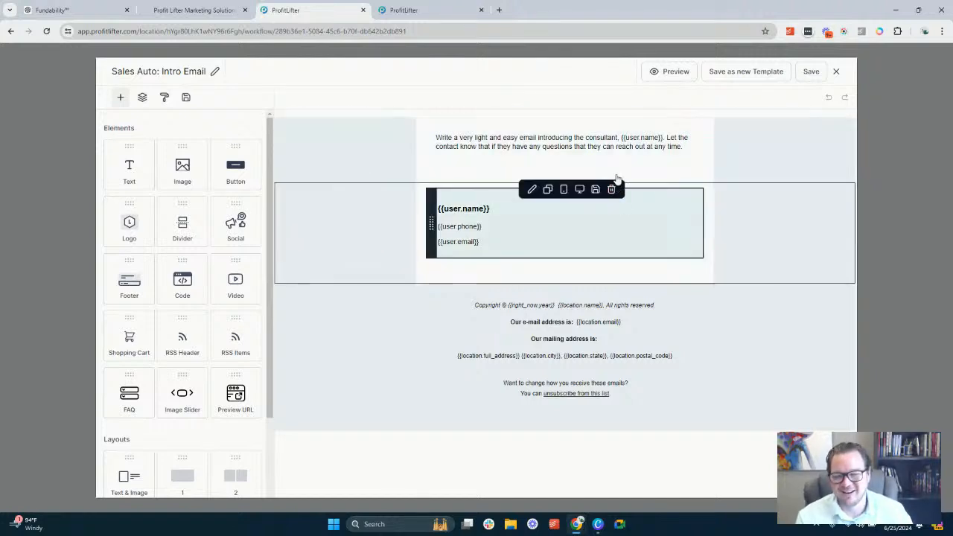
pyautogui.click(579, 155)
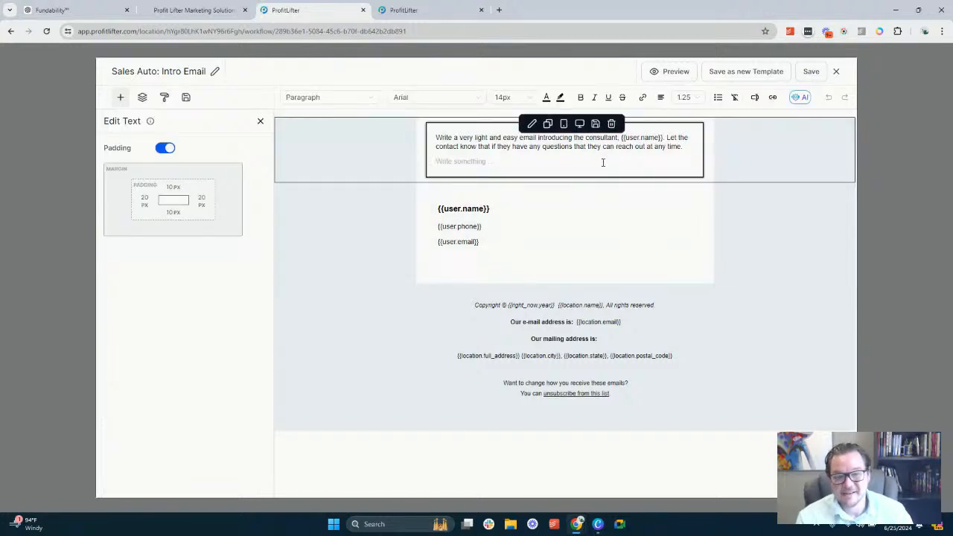
pyautogui.press('BackSpace')
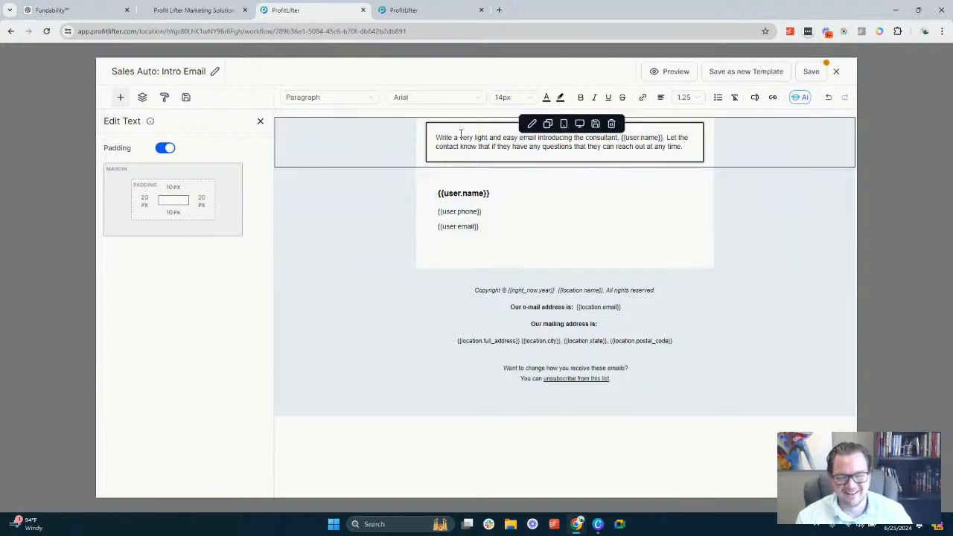
pyautogui.click(538, 214)
pyautogui.doubleClick(465, 193)
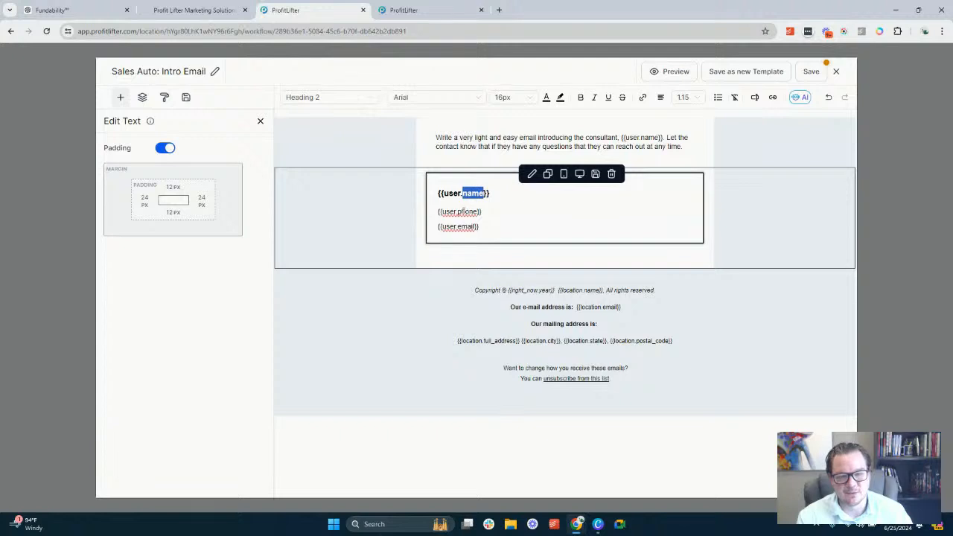
pyautogui.click(468, 146)
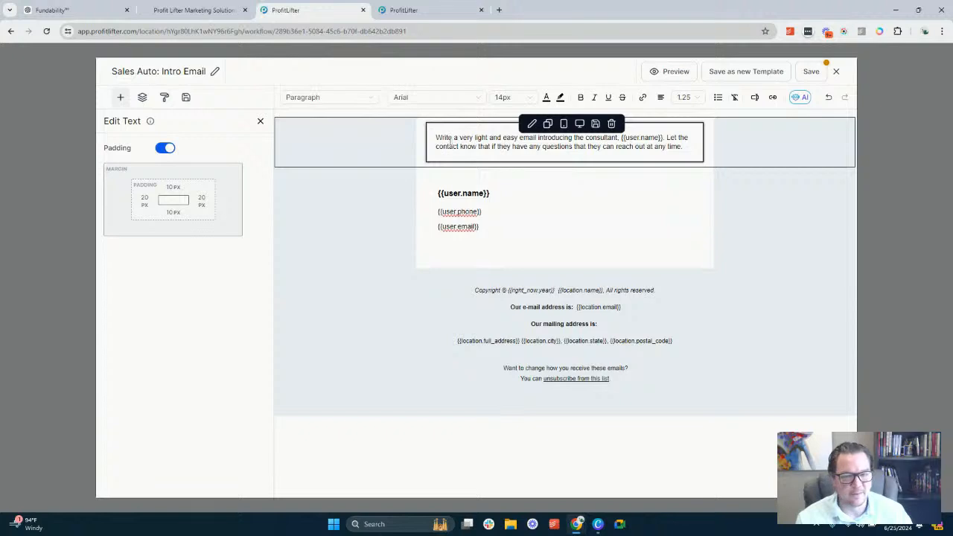
pyautogui.moveTo(451, 142); pyautogui.dragTo(437, 136)
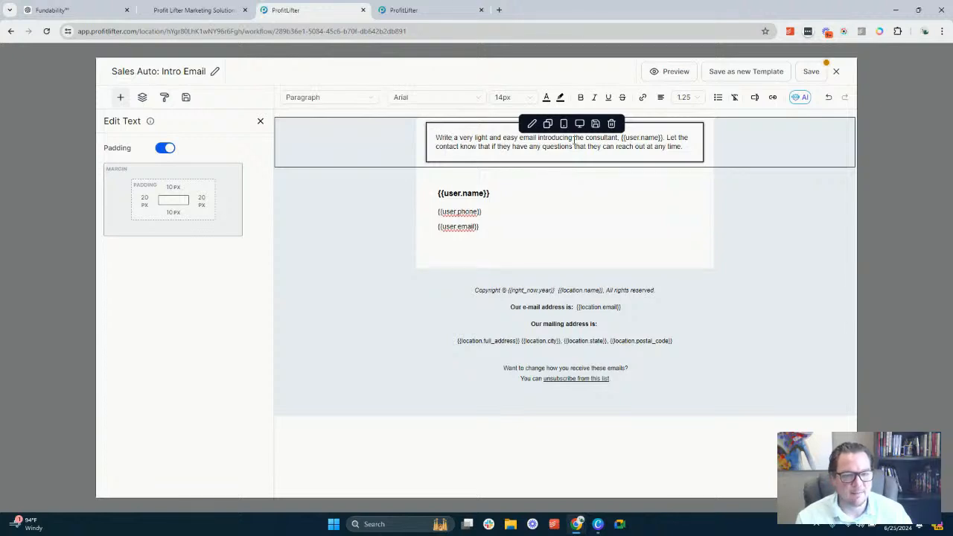
# Replace "consultant" with "assigned user" in the template's introductory paragraph
pyautogui.doubleClick(589, 137)
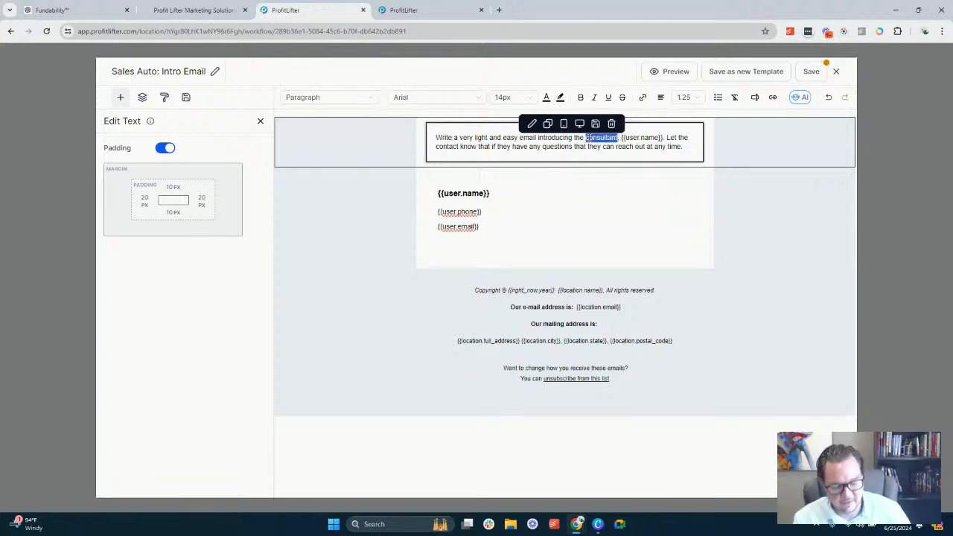
pyautogui.write('ass')
pyautogui.press('BackSpace')
pyautogui.press('BackSpace')
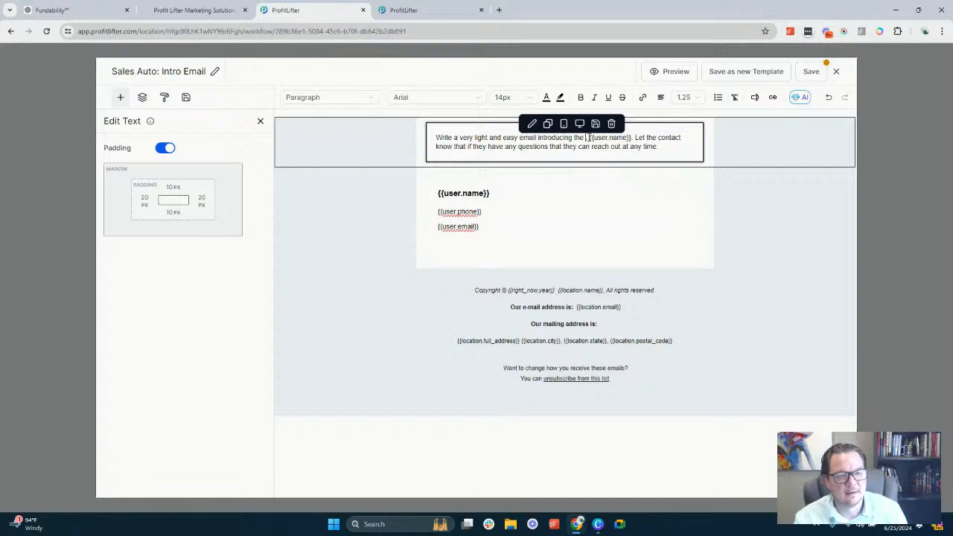
pyautogui.write('ssig')
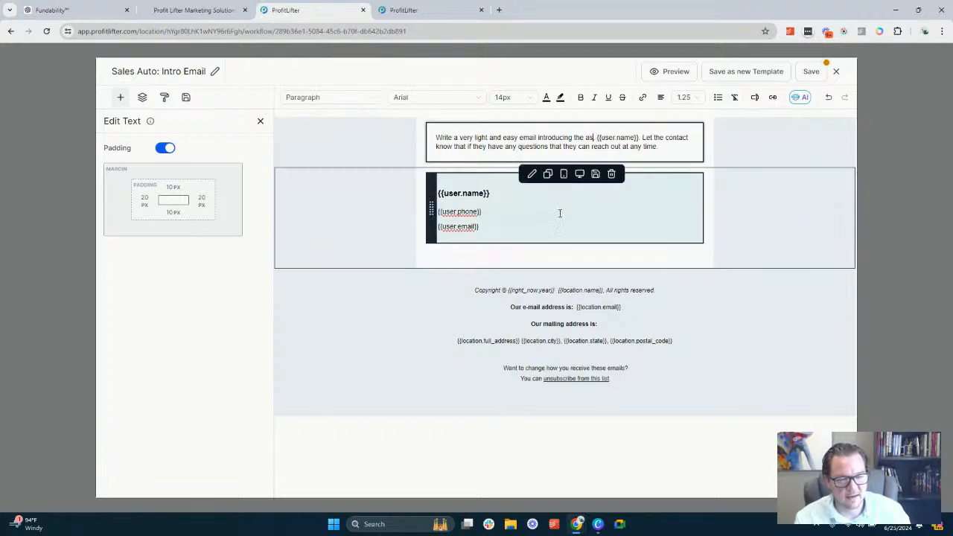
pyautogui.write('ned user,')
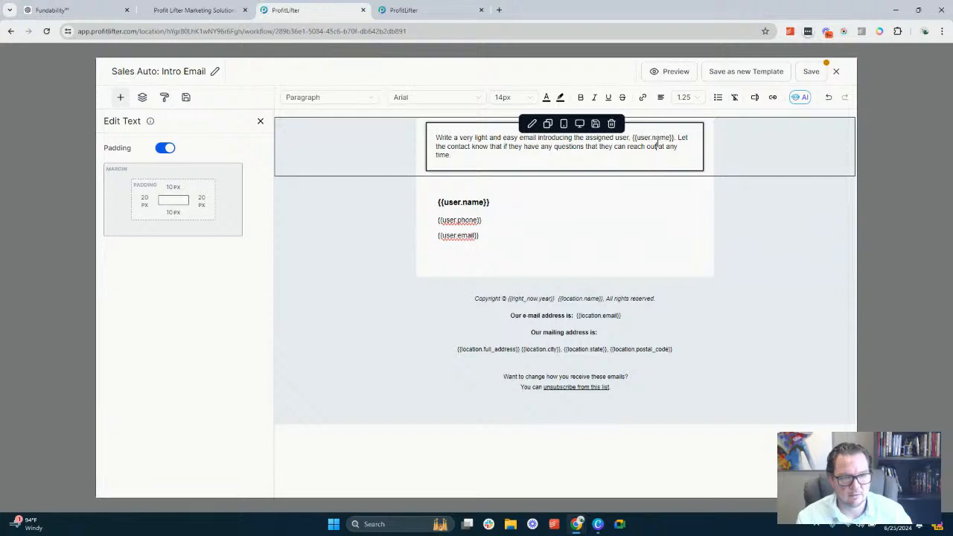
# Add "directly" after "reach out" in the introductory paragraph and append "Do not push for a hard sale" at its end
pyautogui.click(658, 151)
pyautogui.write('directly at any time. Do not')
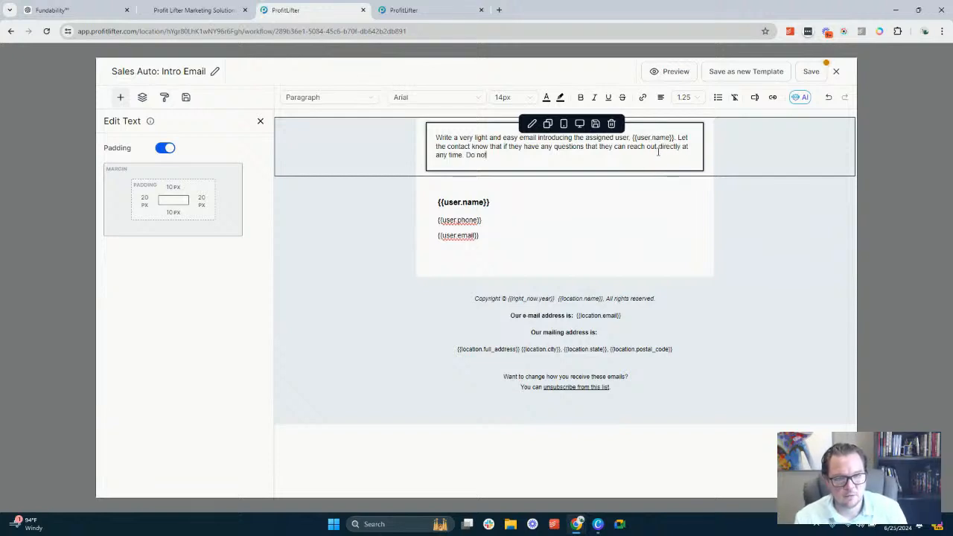
pyautogui.write(' push for ')
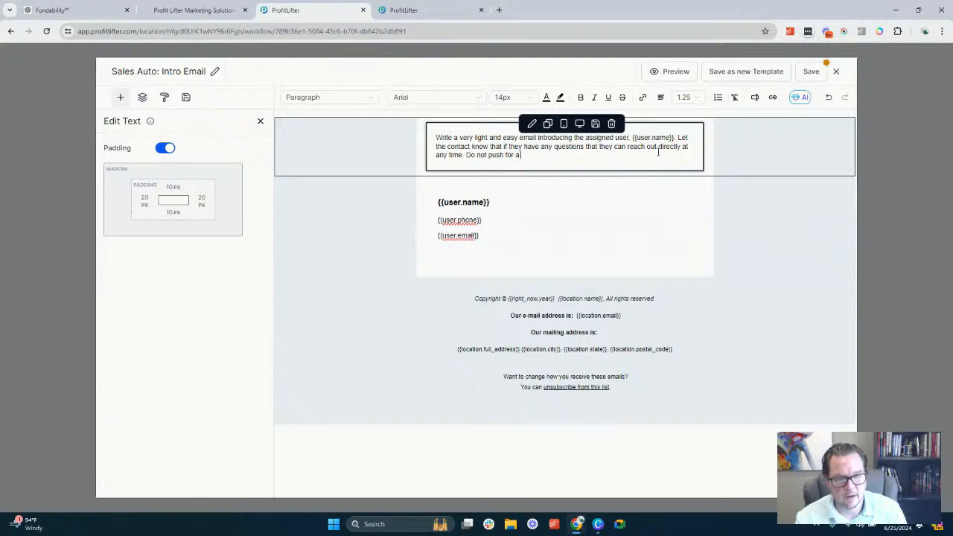
pyautogui.write('a hard sale, th')
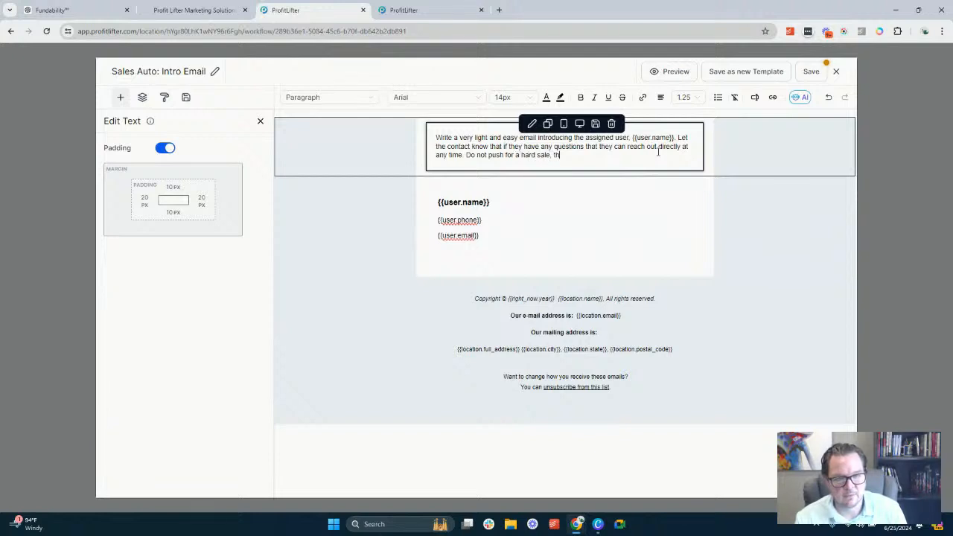
pyautogui.write('is email is to sta')
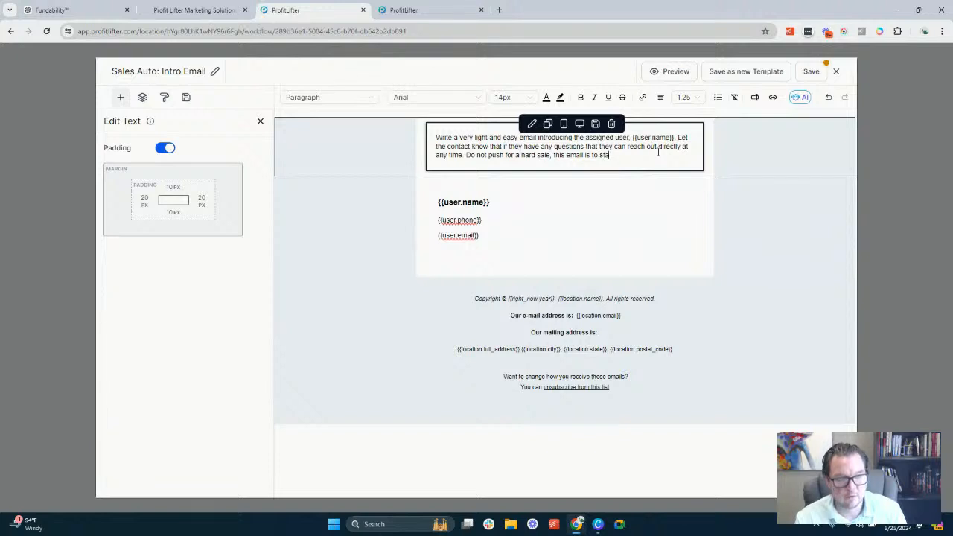
# Complete the added sentence with ", this email is to start building a trusting relationship with the sales representative."
pyautogui.write('rt building a')
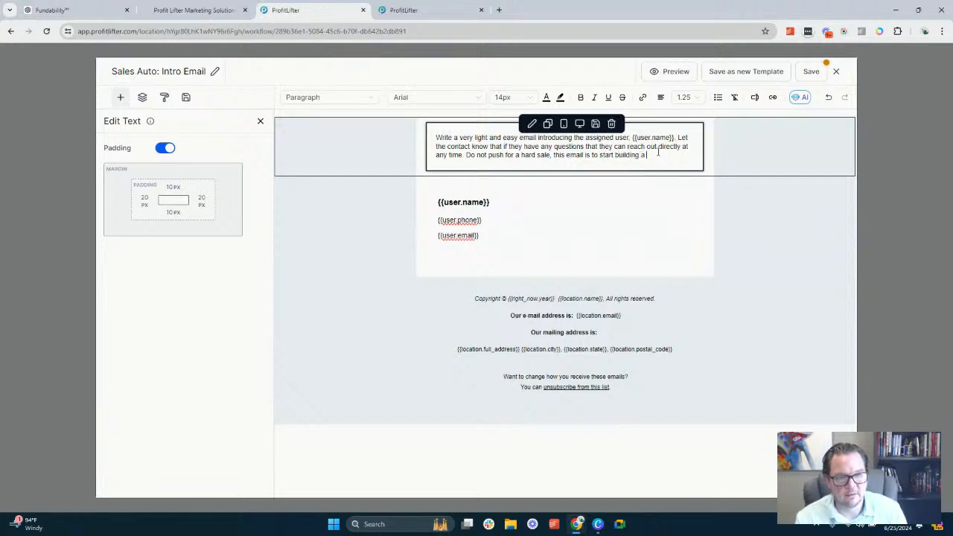
pyautogui.write(' trust')
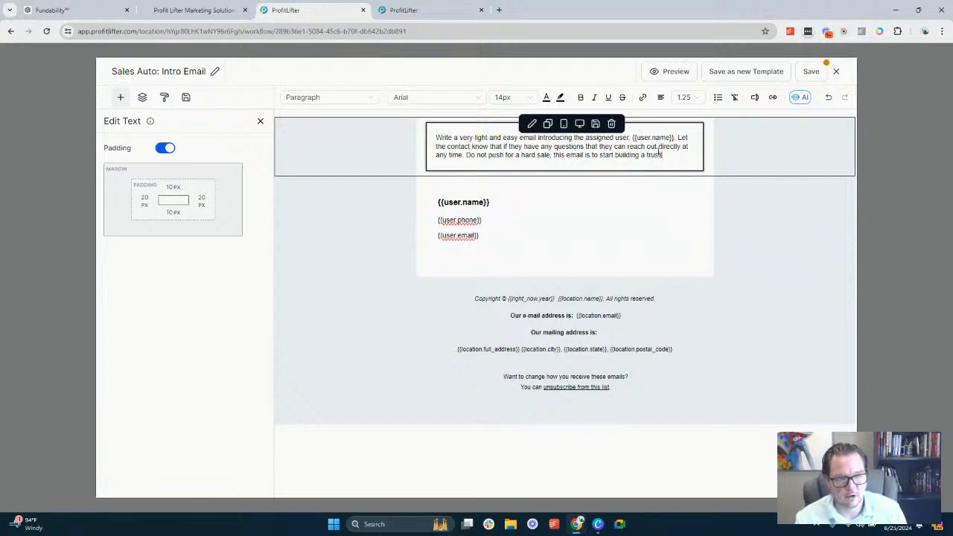
pyautogui.write('ing relation')
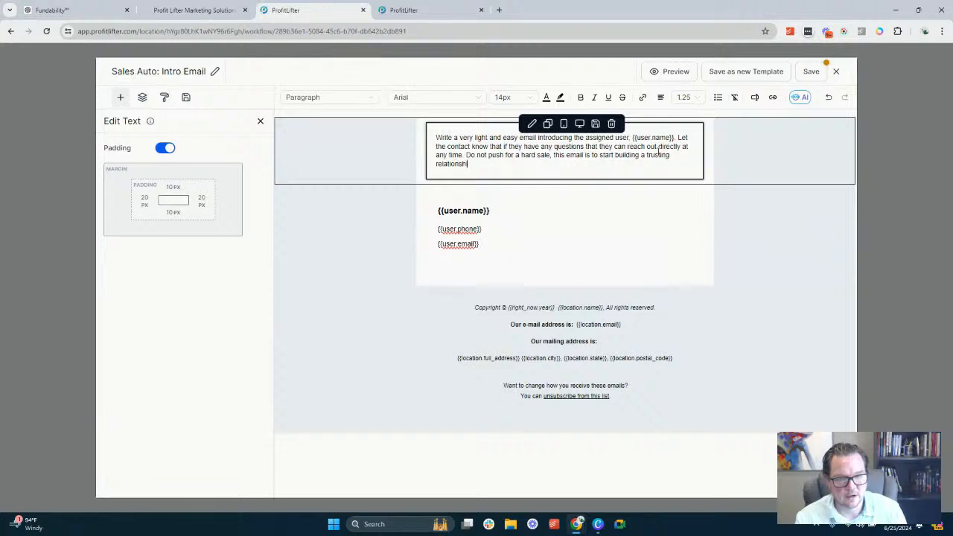
pyautogui.write('ship with the')
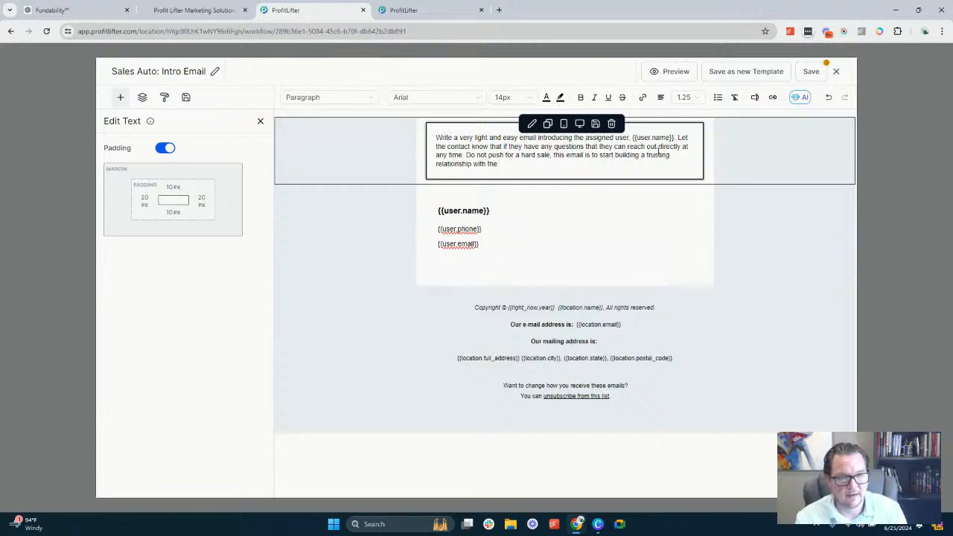
pyautogui.write(' assigned')
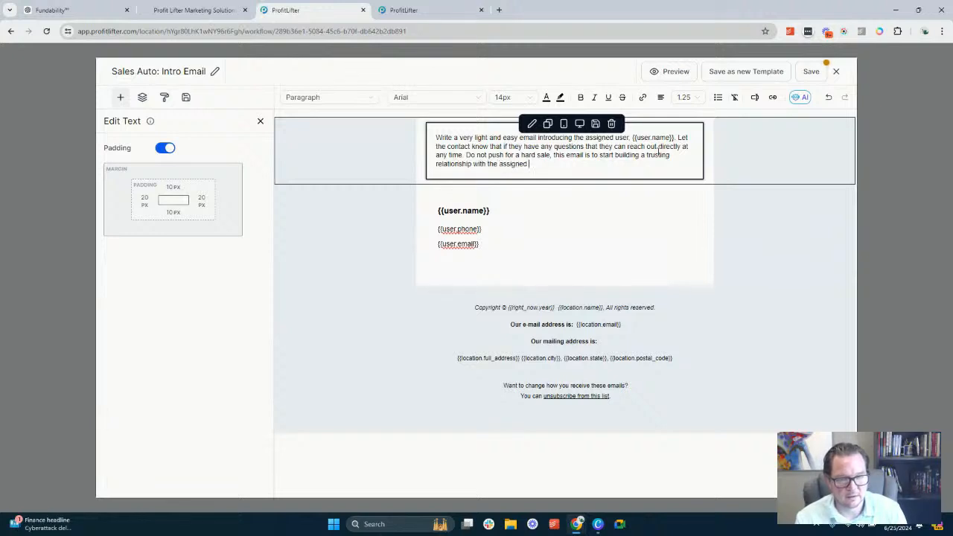
pyautogui.write(' u')
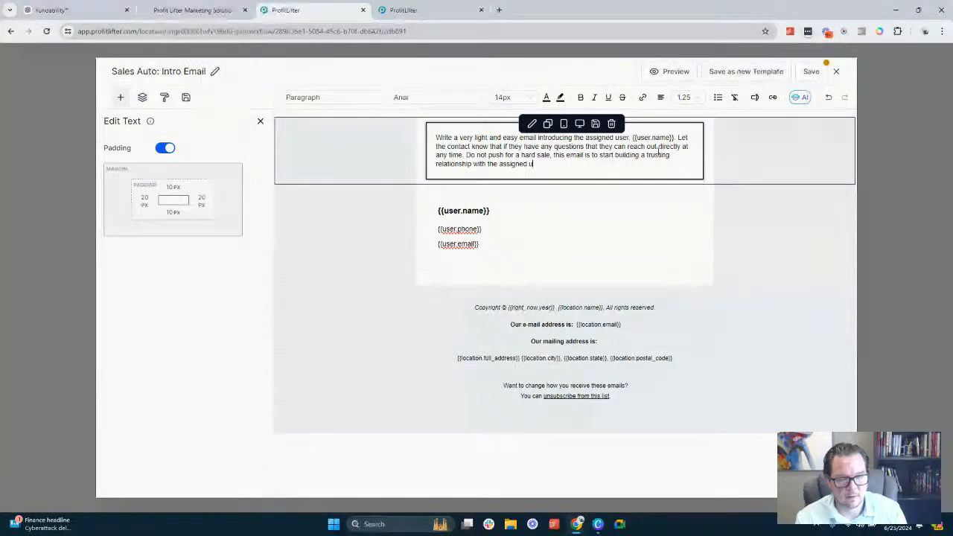
pyautogui.press('BackSpace')
pyautogui.press('BackSpace')
pyautogui.press('BackSpace')
pyautogui.press('BackSpace')
pyautogui.press('BackSpace')
pyautogui.press('BackSpace')
pyautogui.press('BackSpace')
pyautogui.write('sales represent')
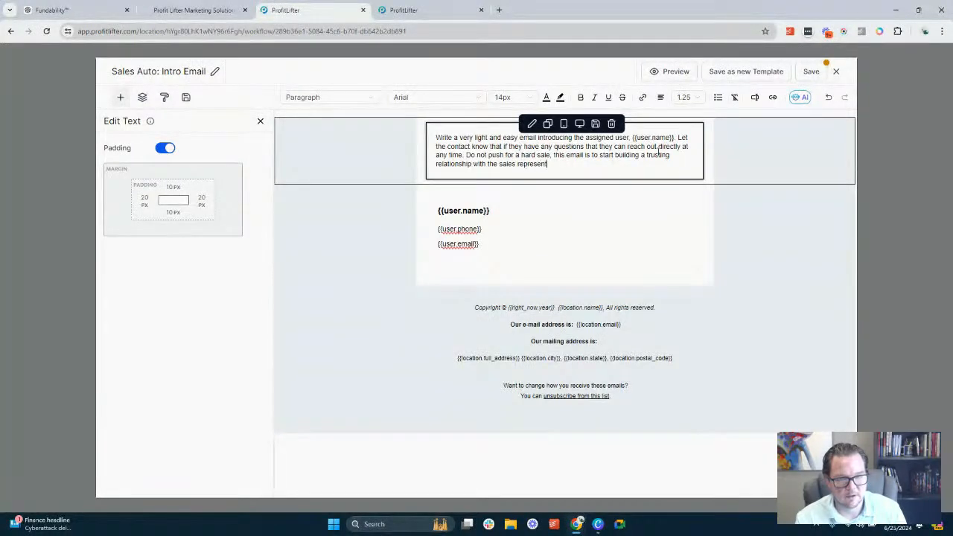
pyautogui.write('ative')
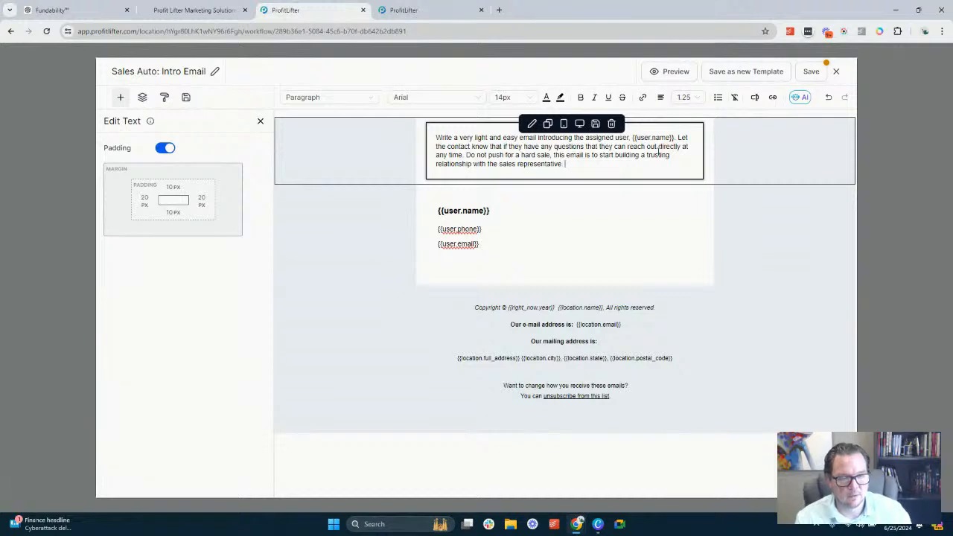
# Replace "assigned user" before {{user.name}} in the paragraph with "sales representative", correcting its spelling
pyautogui.doubleClick(593, 137)
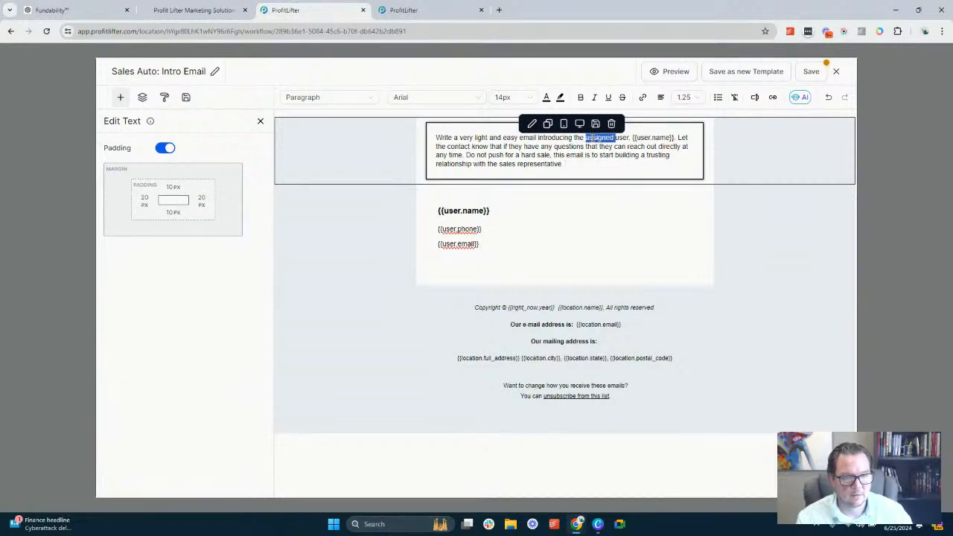
pyautogui.moveTo(613, 139); pyautogui.dragTo(620, 140)
pyautogui.write('sales ')
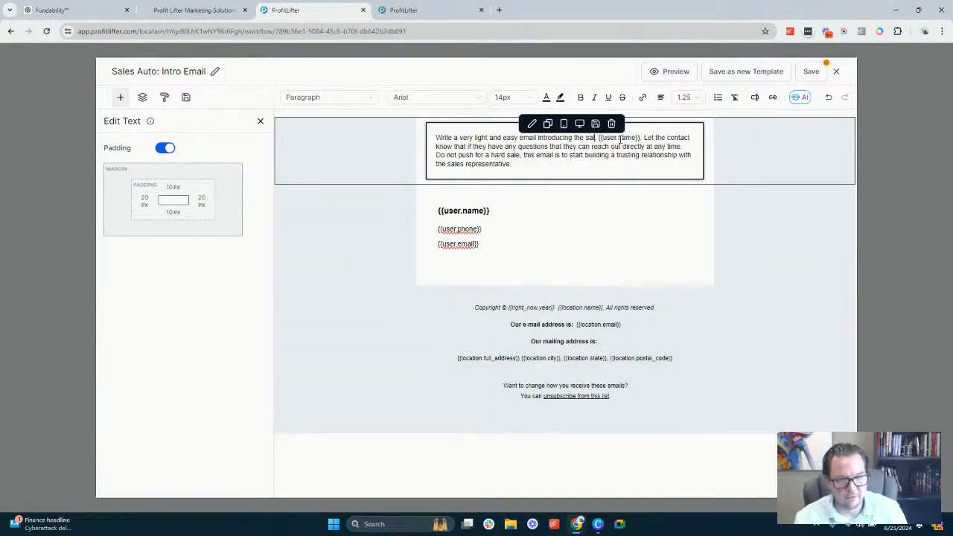
pyautogui.write('re')
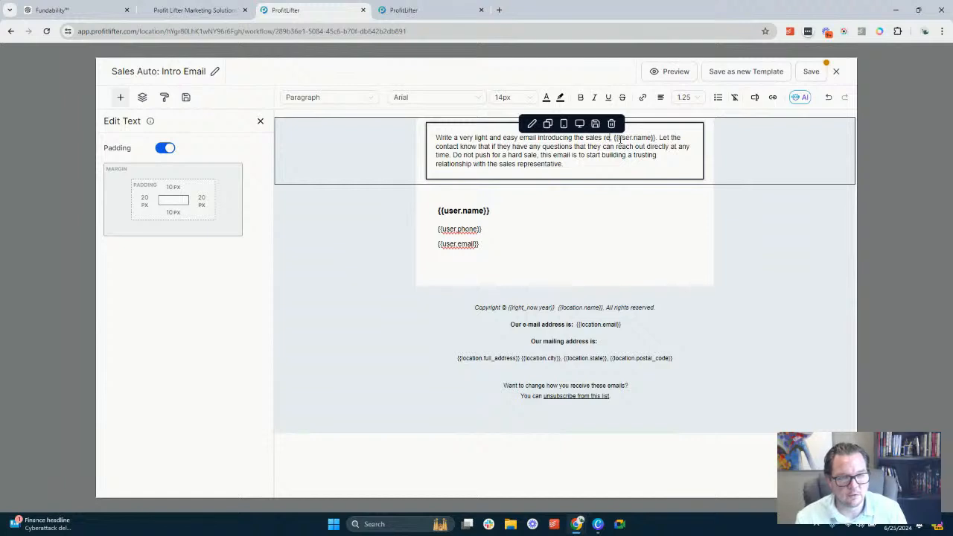
pyautogui.write('prese')
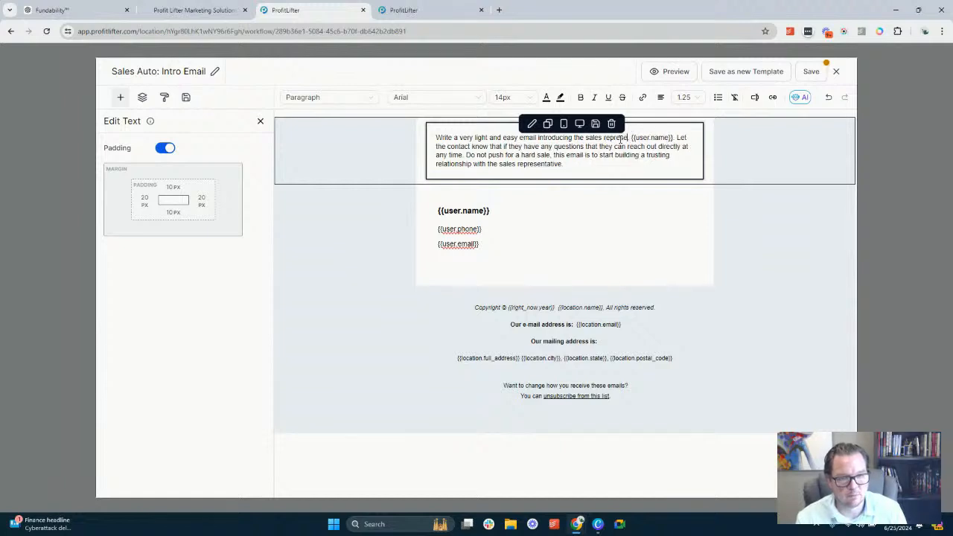
pyautogui.write('nt')
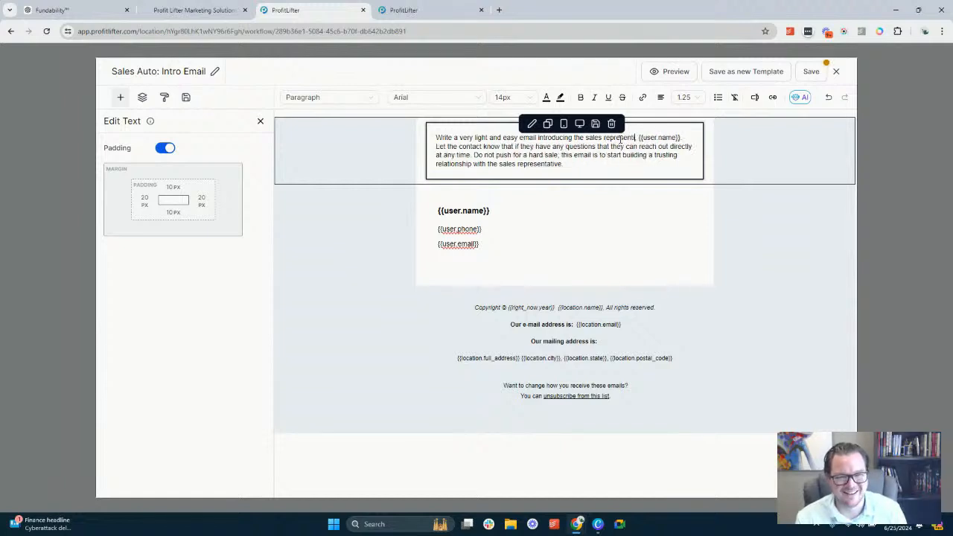
pyautogui.write('ative')
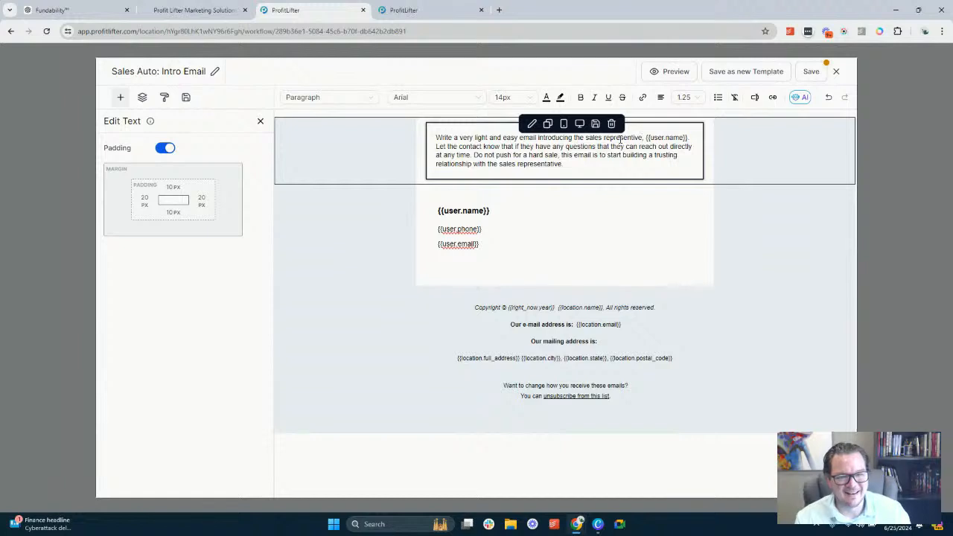
pyautogui.rightClick(632, 137)
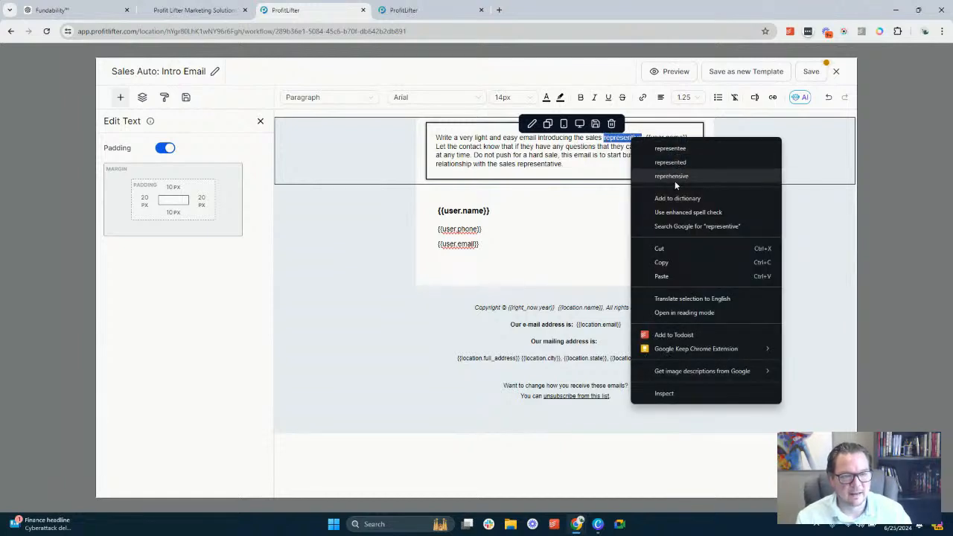
pyautogui.click(611, 147)
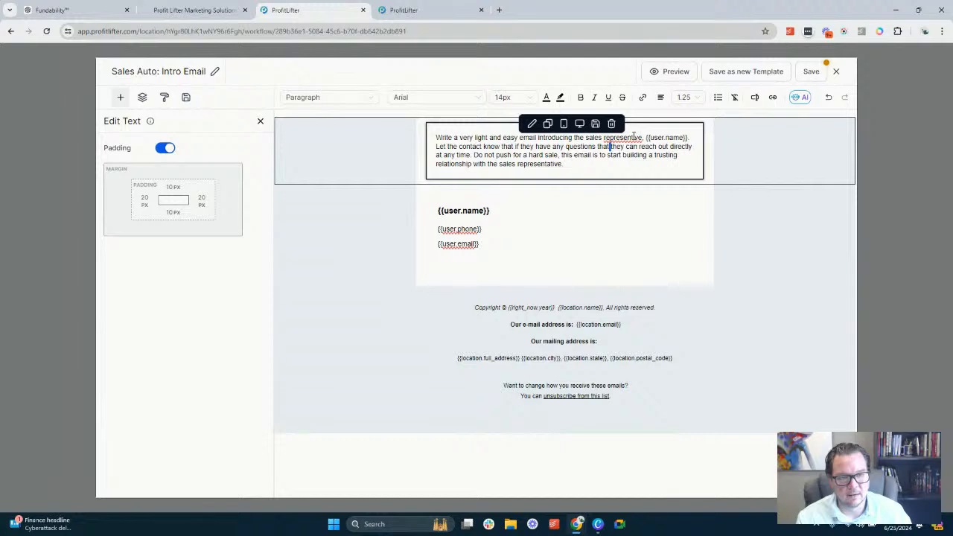
pyautogui.write('at')
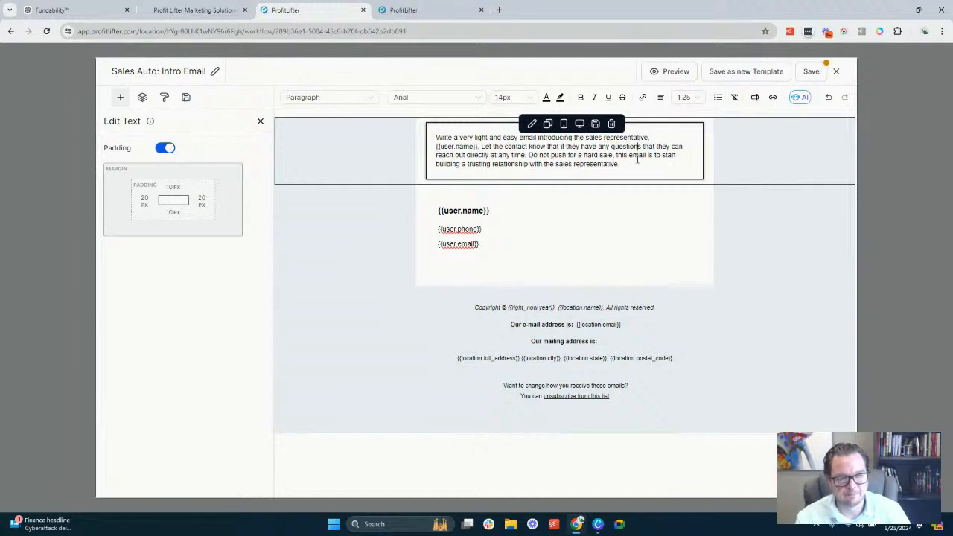
# Save the Sales Auto: Intro Email template and close its editor to return to the New Leads workflow
pyautogui.click(571, 230)
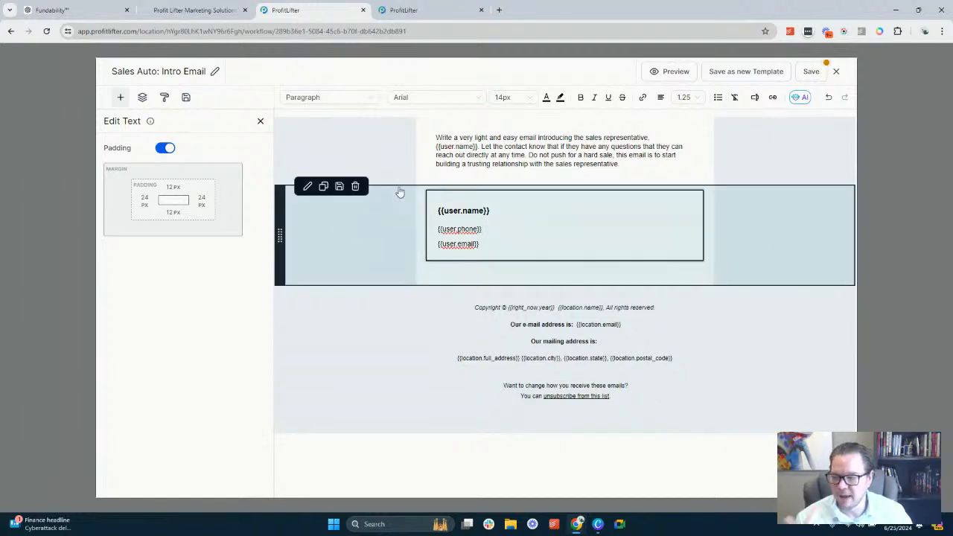
pyautogui.click(560, 161)
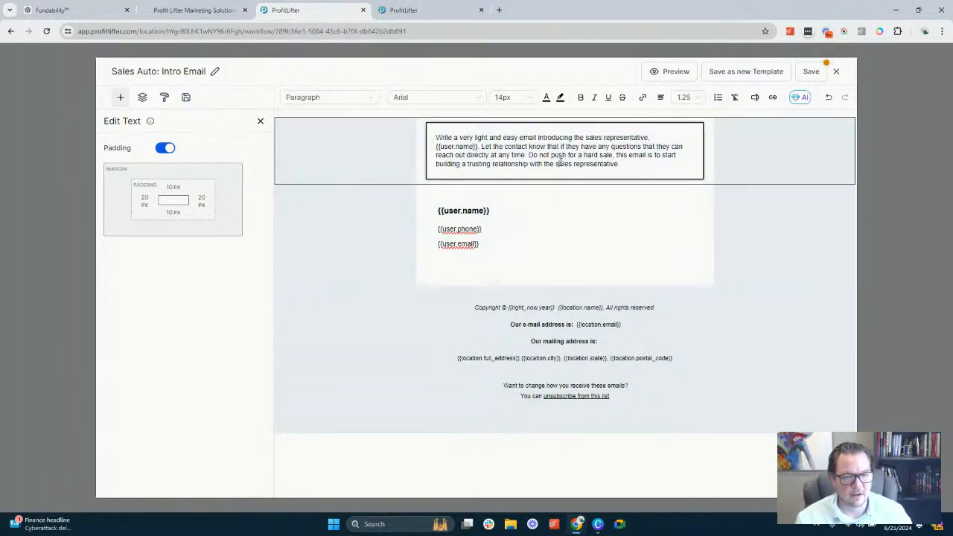
pyautogui.click(563, 243)
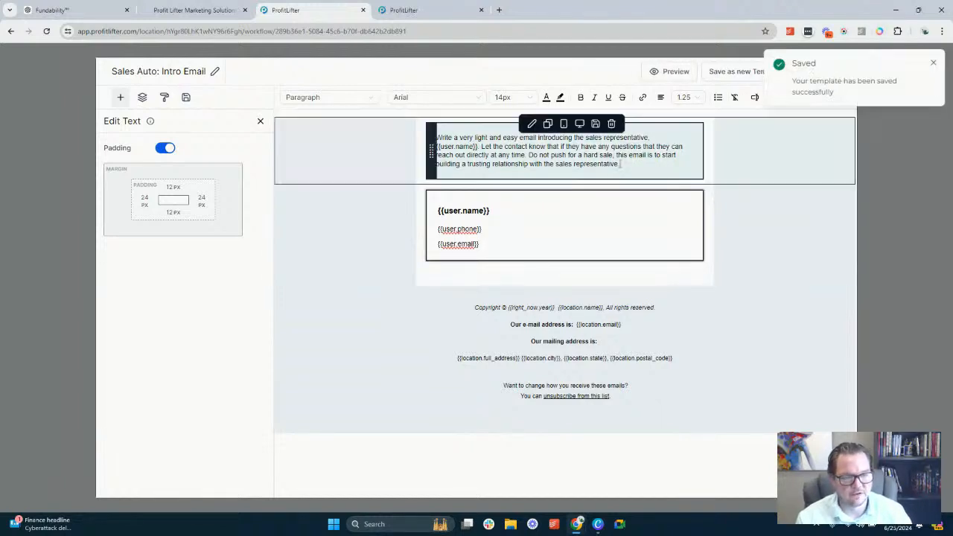
pyautogui.click(626, 148)
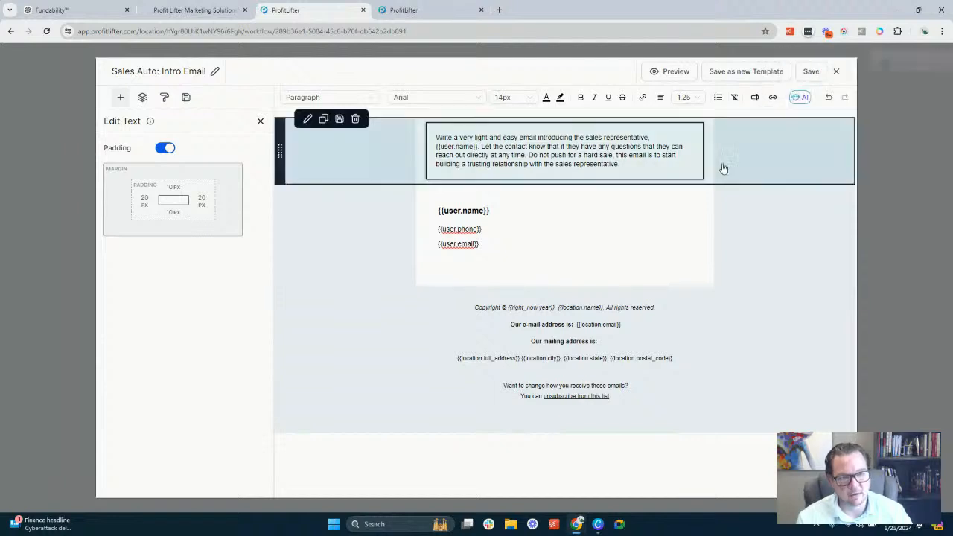
pyautogui.click(526, 224)
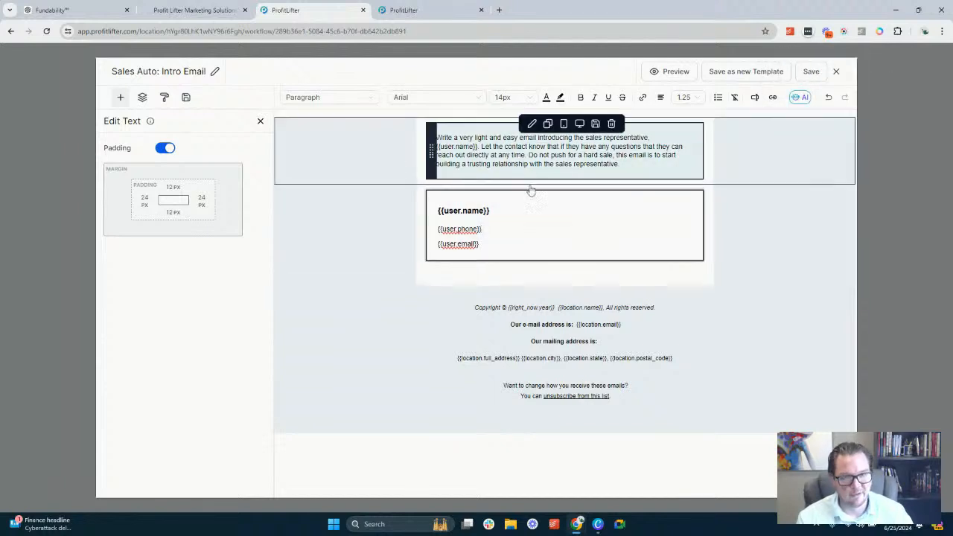
pyautogui.click(595, 164)
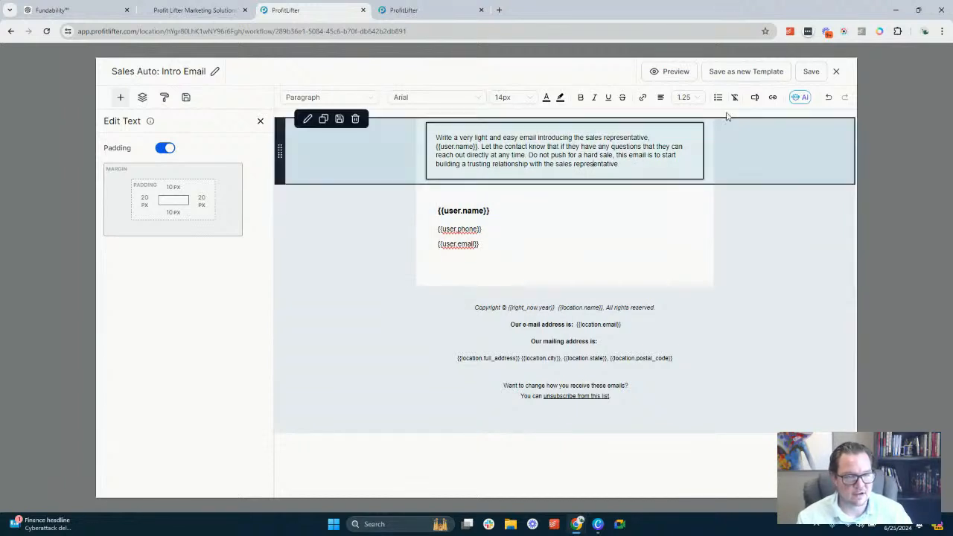
pyautogui.click(837, 71)
pyautogui.scroll(-3, 539, 249)
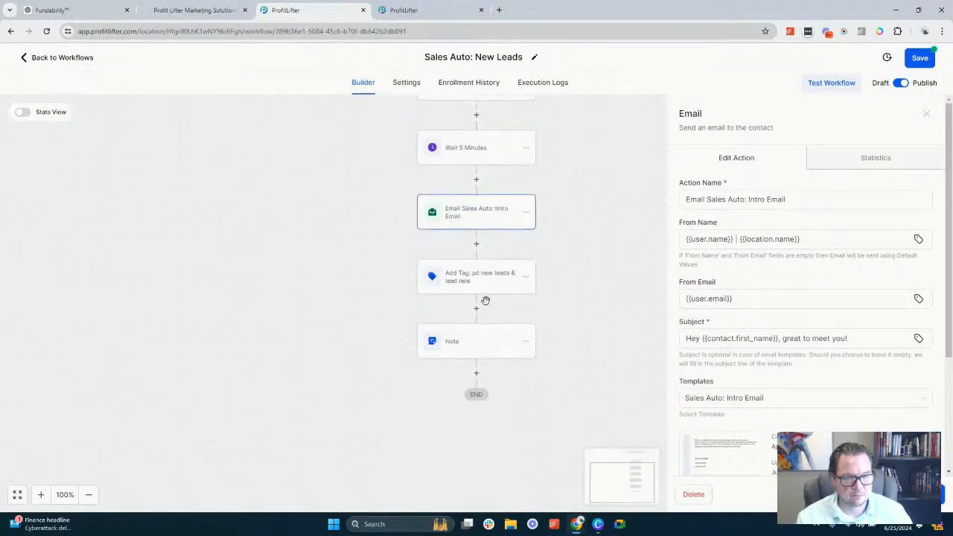
# Try to remove the "pd new leads" tag from the tag action below the intro email and rename the action "Add Tag: lead new"
pyautogui.click(485, 288)
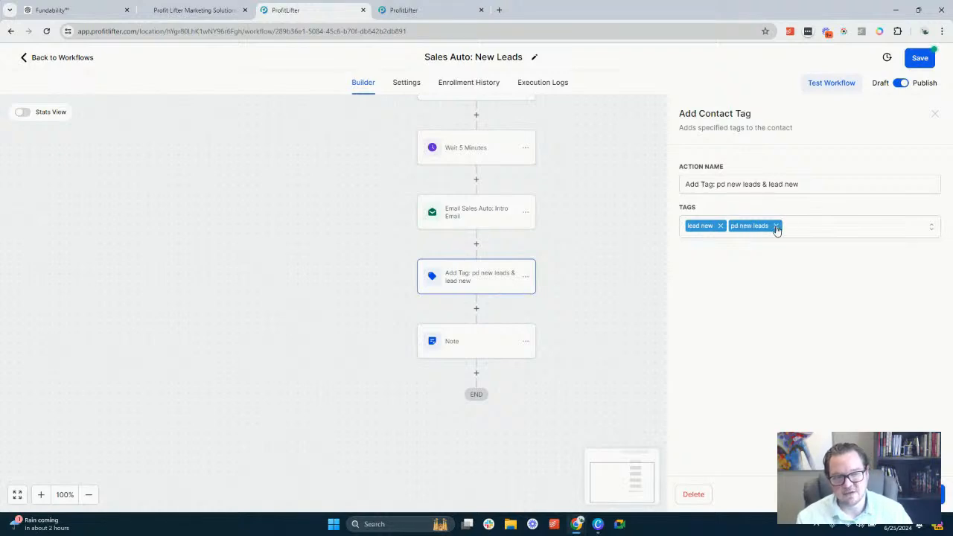
pyautogui.click(776, 226)
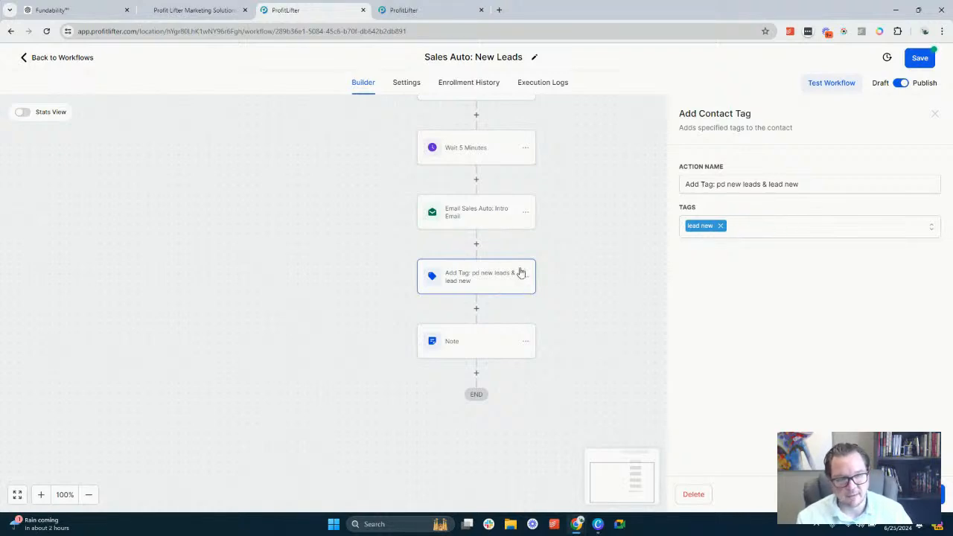
pyautogui.moveTo(718, 184); pyautogui.dragTo(768, 184)
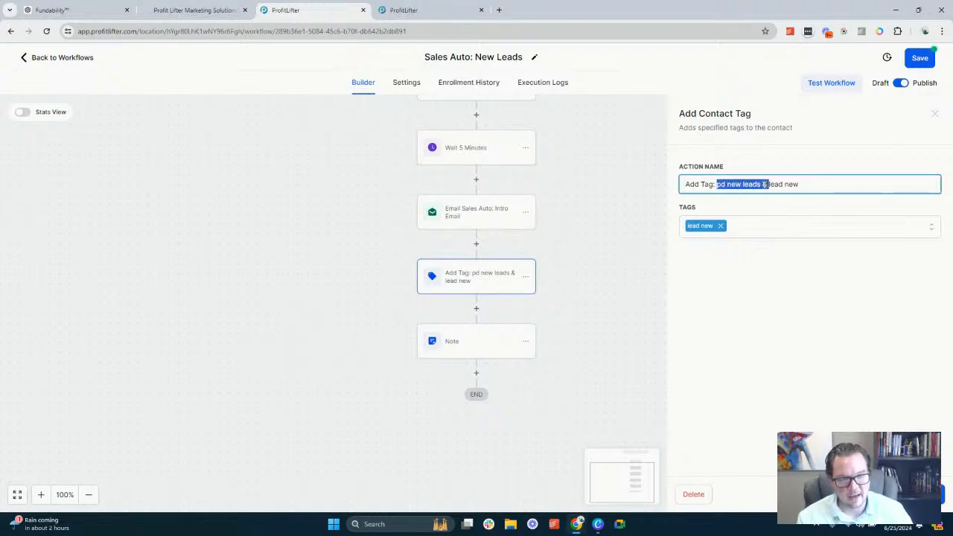
pyautogui.press('BackSpace')
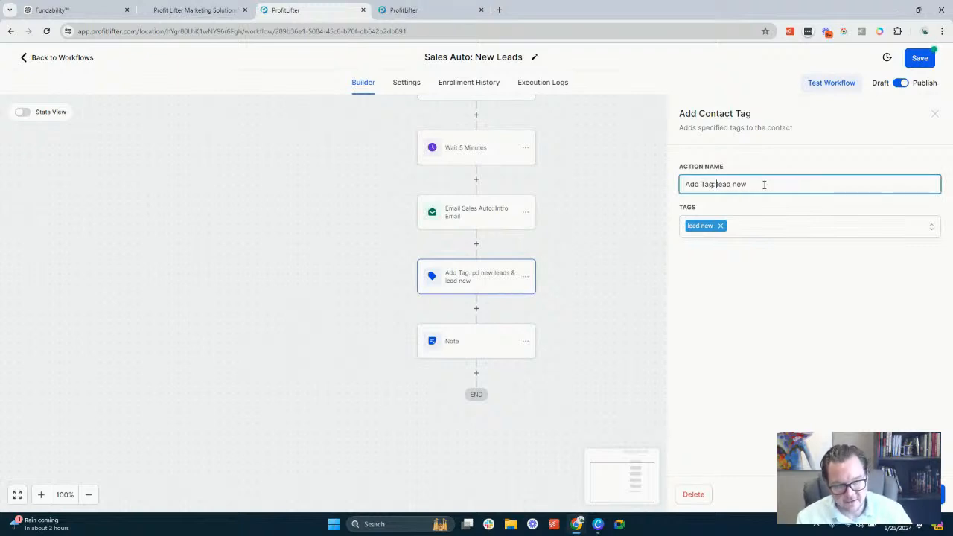
pyautogui.click(750, 235)
pyautogui.click(752, 234)
pyautogui.scroll(2, 497, 157)
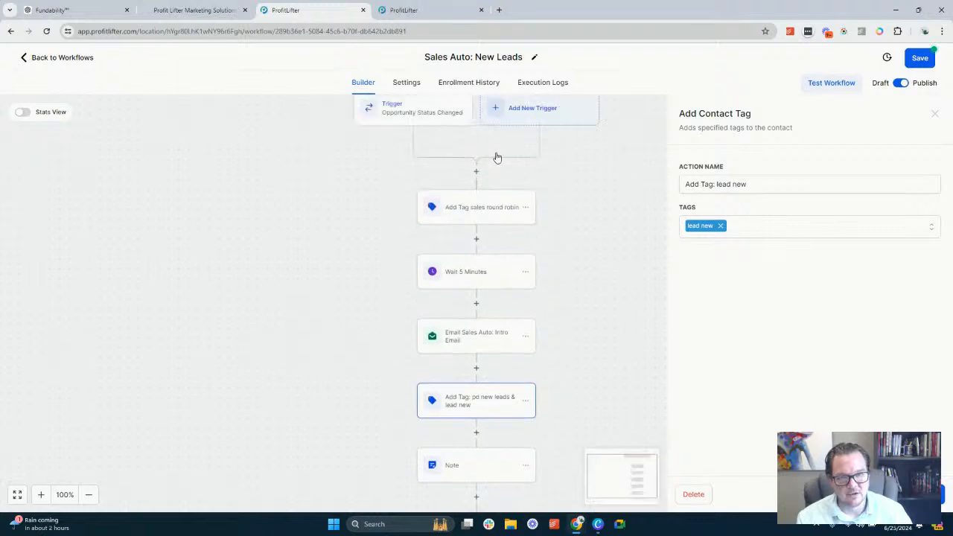
pyautogui.scroll(-2, 541, 215)
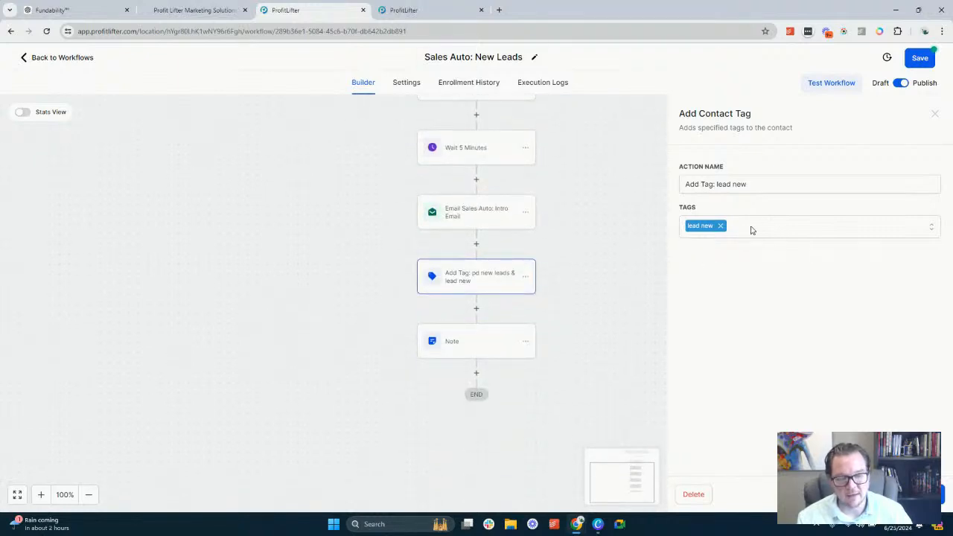
pyautogui.scroll(2, 526, 226)
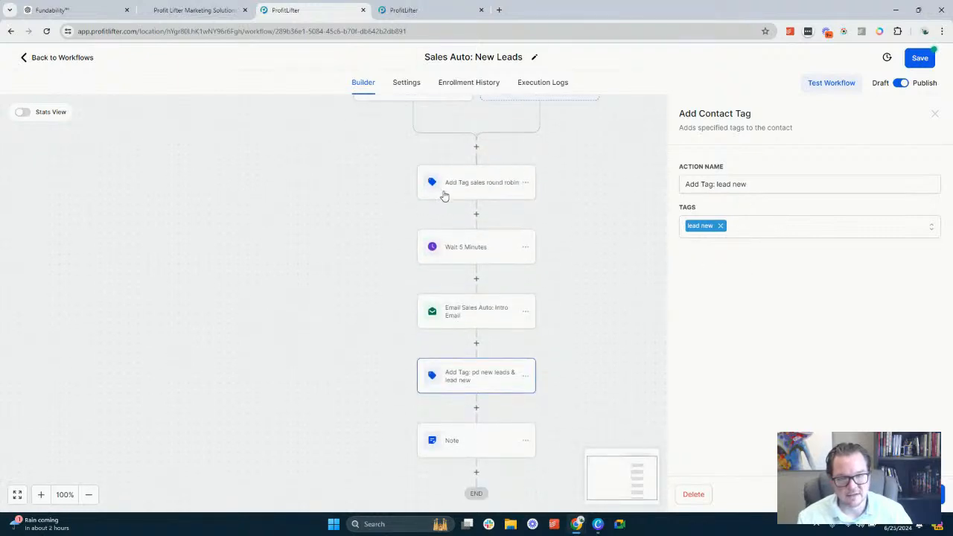
pyautogui.scroll(-1, 484, 246)
pyautogui.scroll(-1, 514, 276)
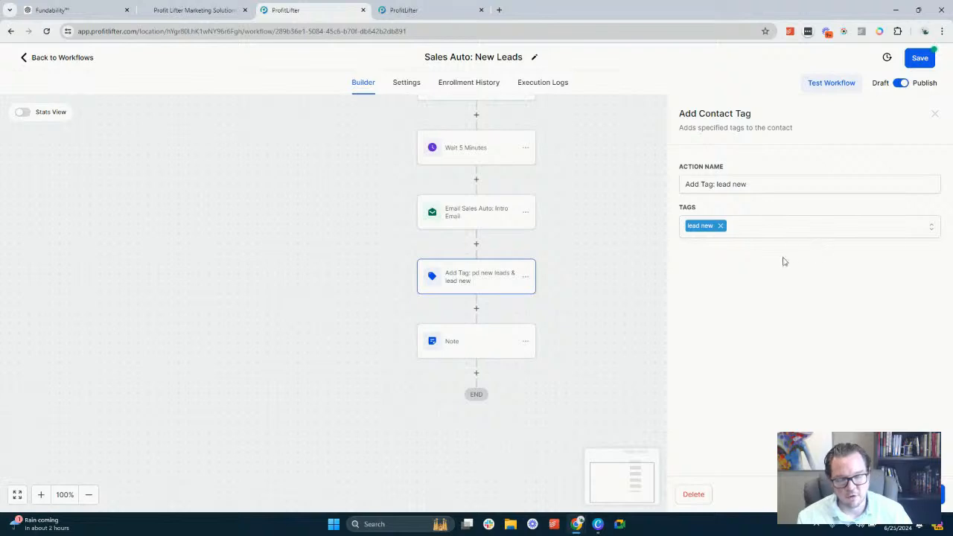
pyautogui.scroll(2, 496, 212)
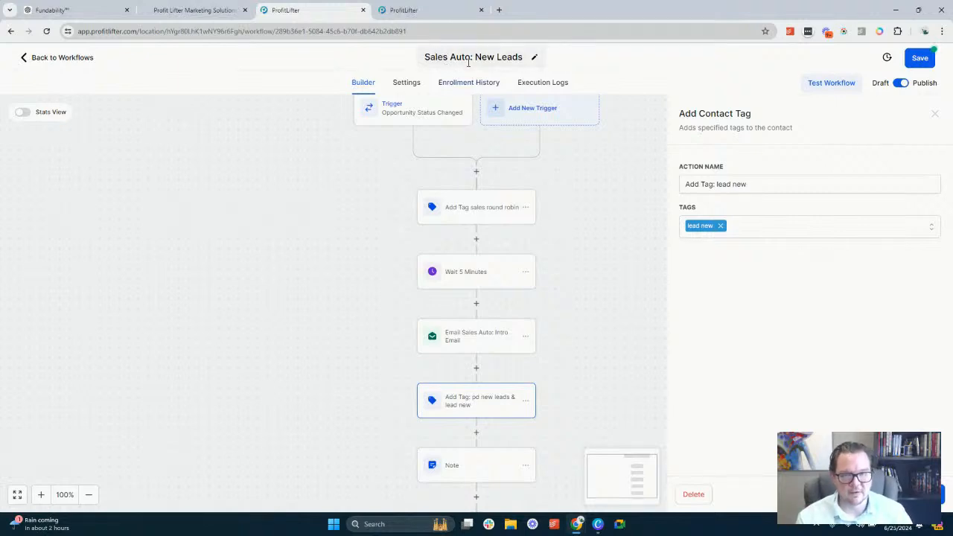
# Save the Note action and the New Leads workflow, and return to the workflow list
pyautogui.scroll(-2, 555, 279)
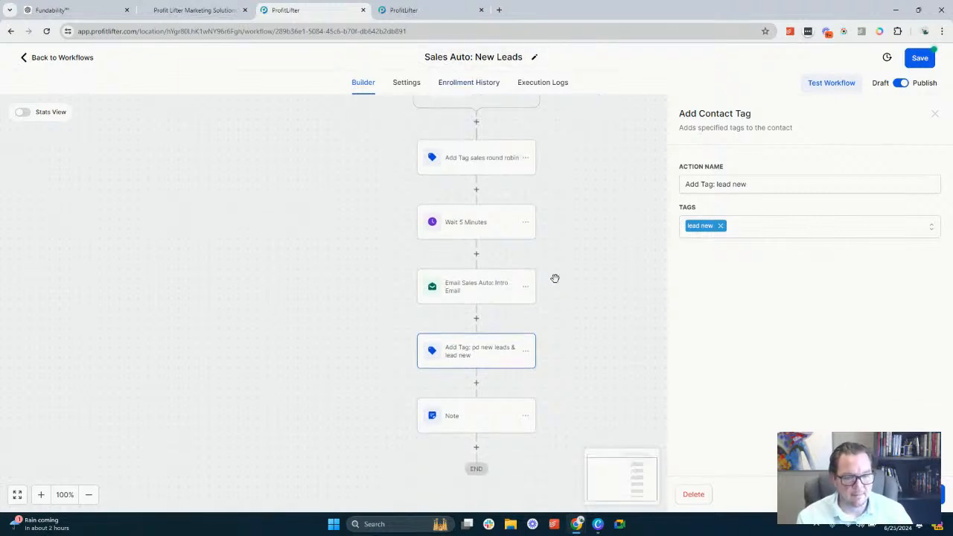
pyautogui.click(471, 397)
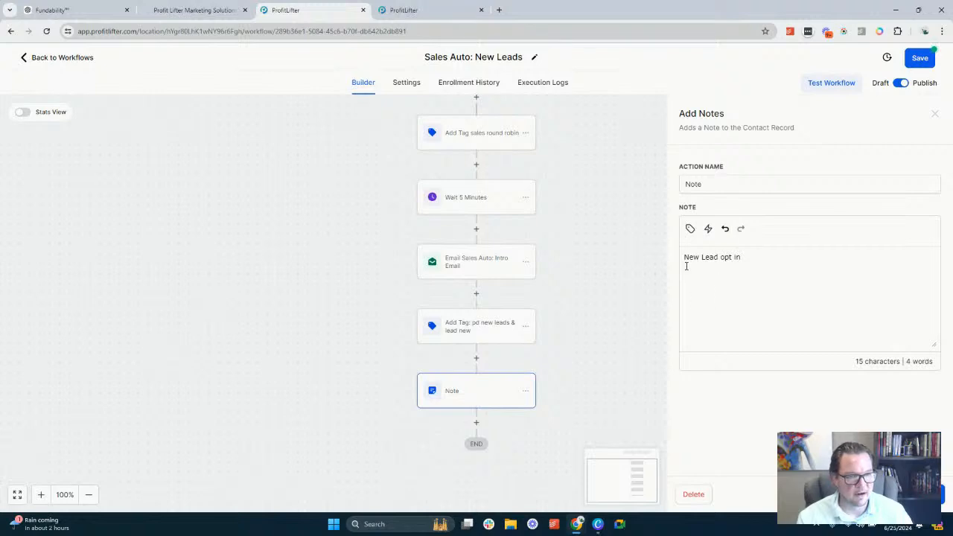
pyautogui.click(920, 494)
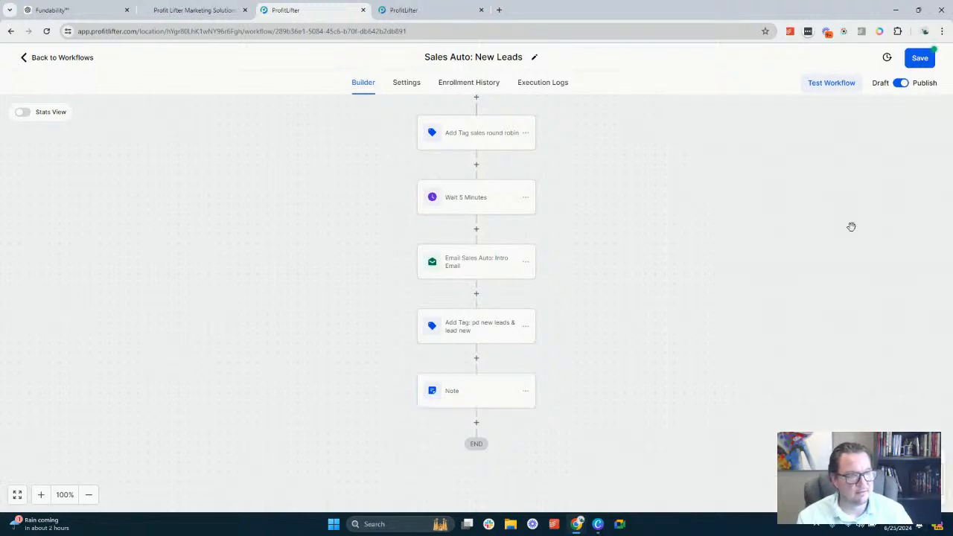
pyautogui.click(921, 58)
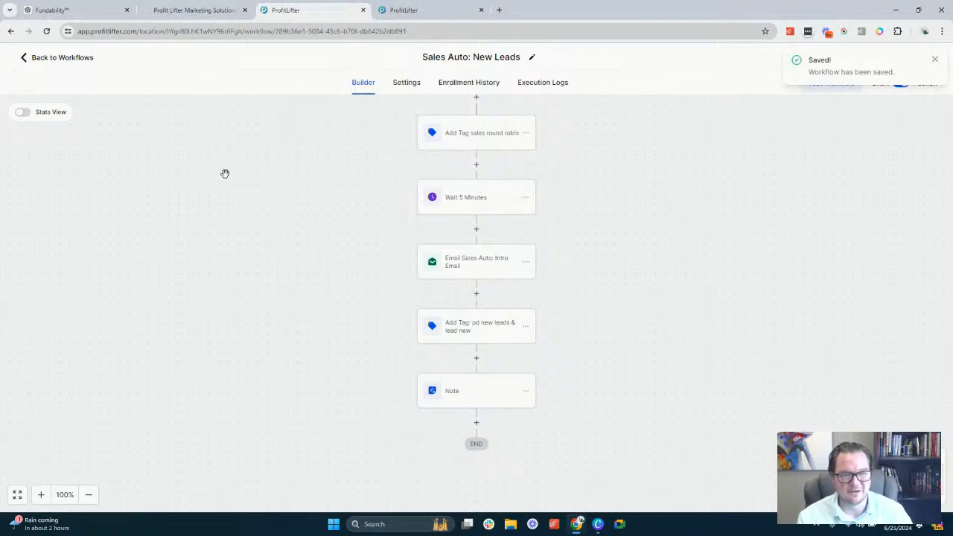
pyautogui.click(936, 62)
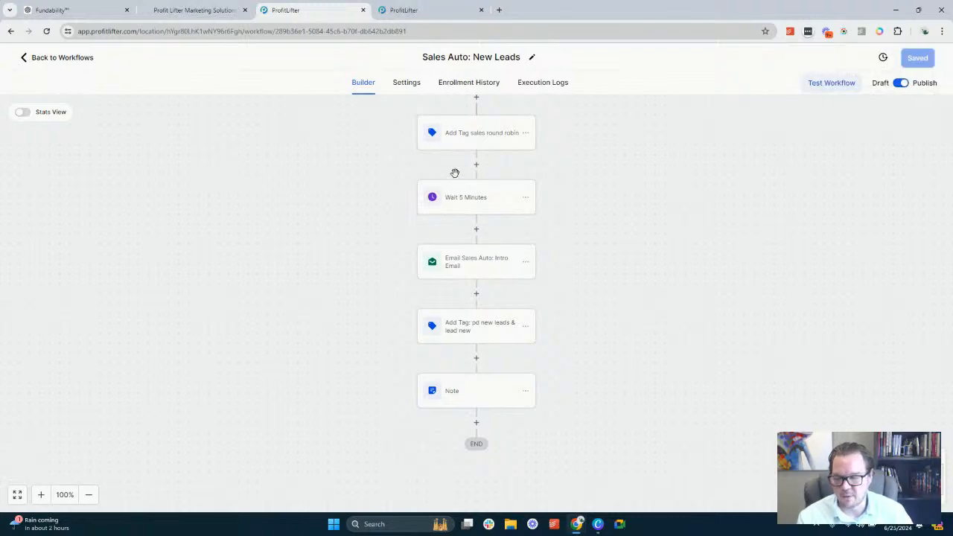
pyautogui.scroll(1, 455, 173)
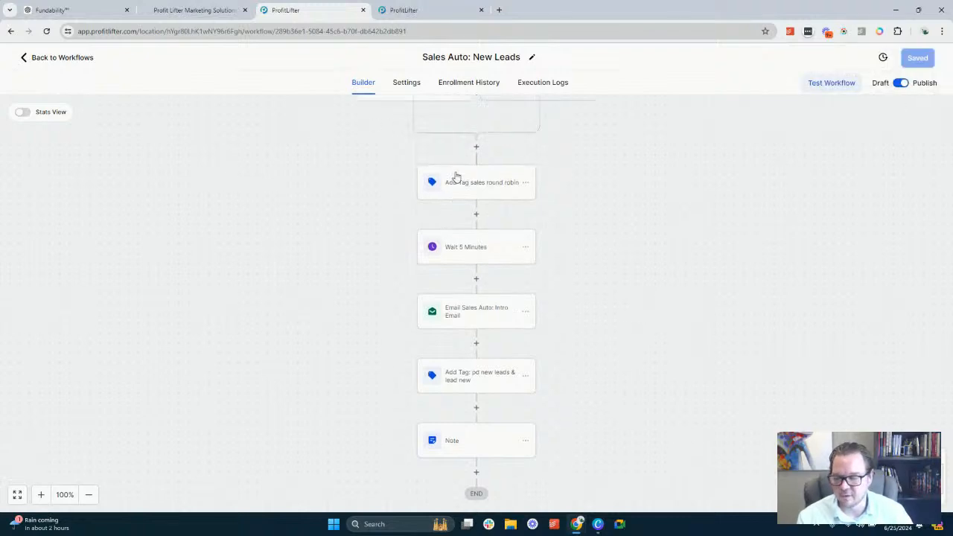
pyautogui.click(73, 59)
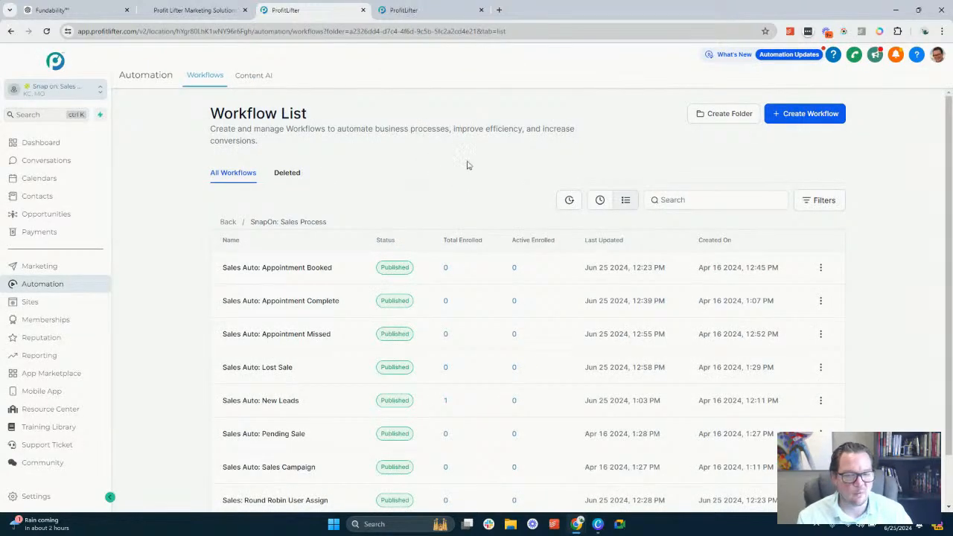
# Switch to the ProfitLifter opportunities page and open the Click & Play Sales Pipeline for editing
pyautogui.scroll(-1, 467, 164)
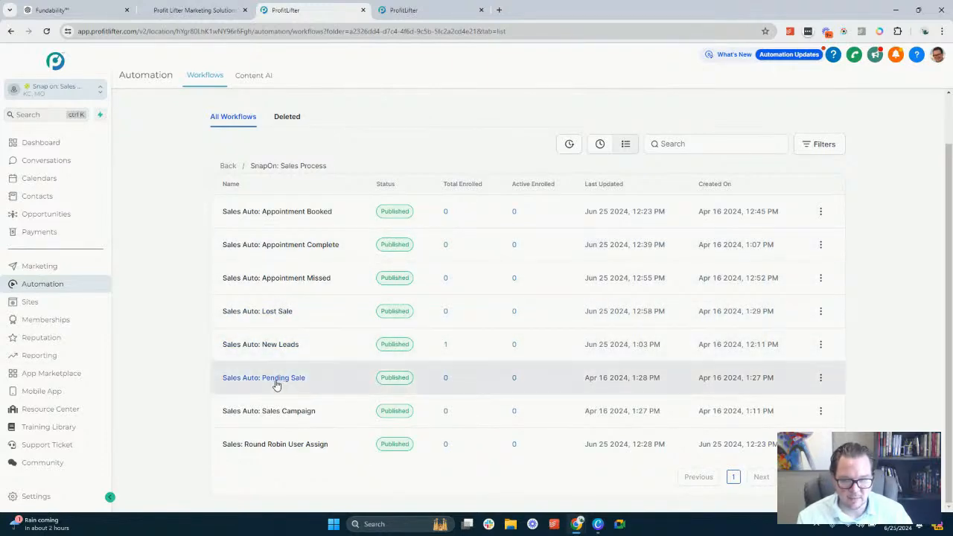
pyautogui.click(416, 9)
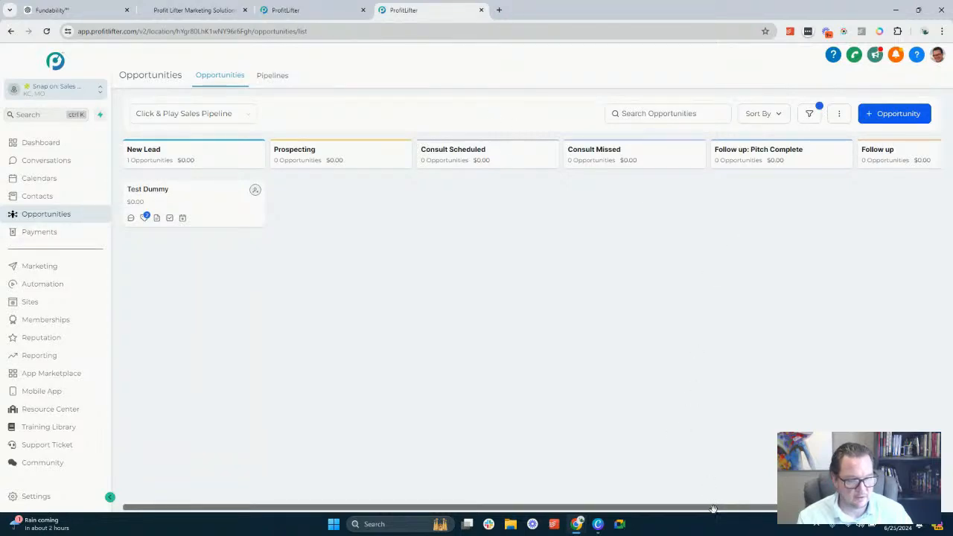
pyautogui.moveTo(745, 509); pyautogui.dragTo(683, 495)
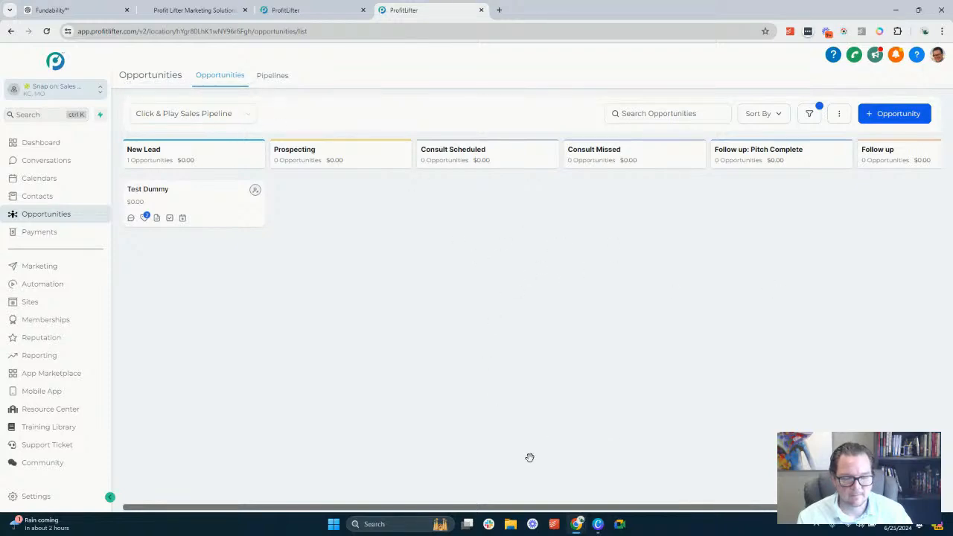
pyautogui.click(273, 76)
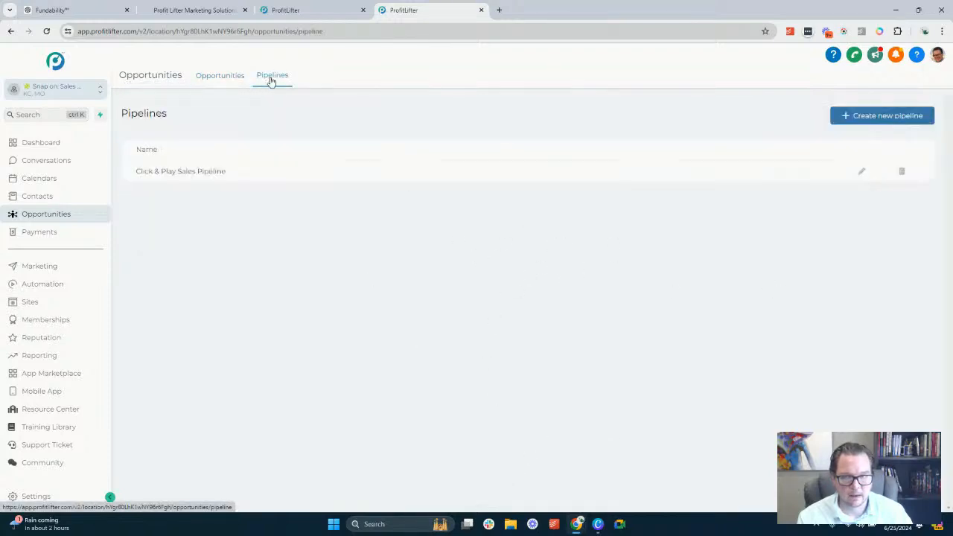
pyautogui.click(860, 173)
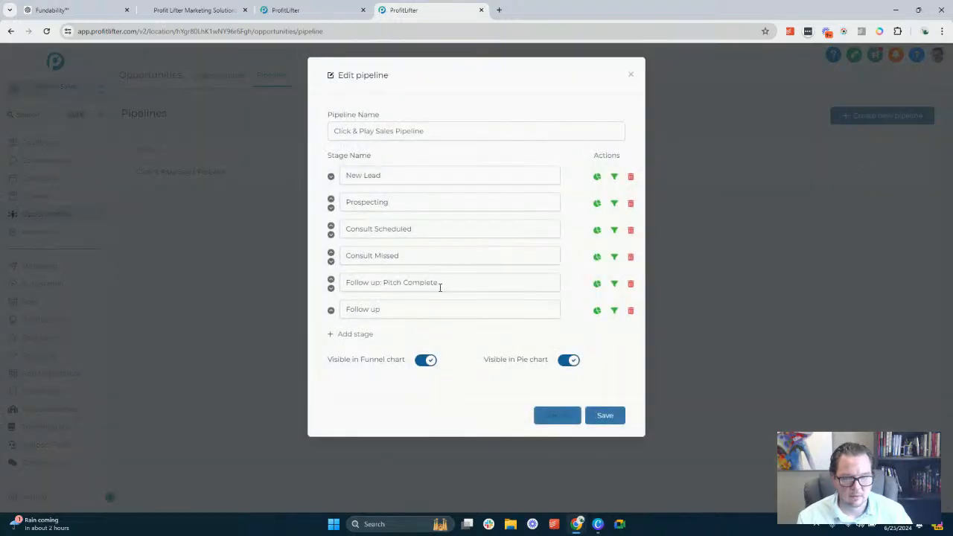
# Add a stage named "Pending Sale" after "Follow up" and save the pipeline
pyautogui.click(355, 333)
pyautogui.click(371, 336)
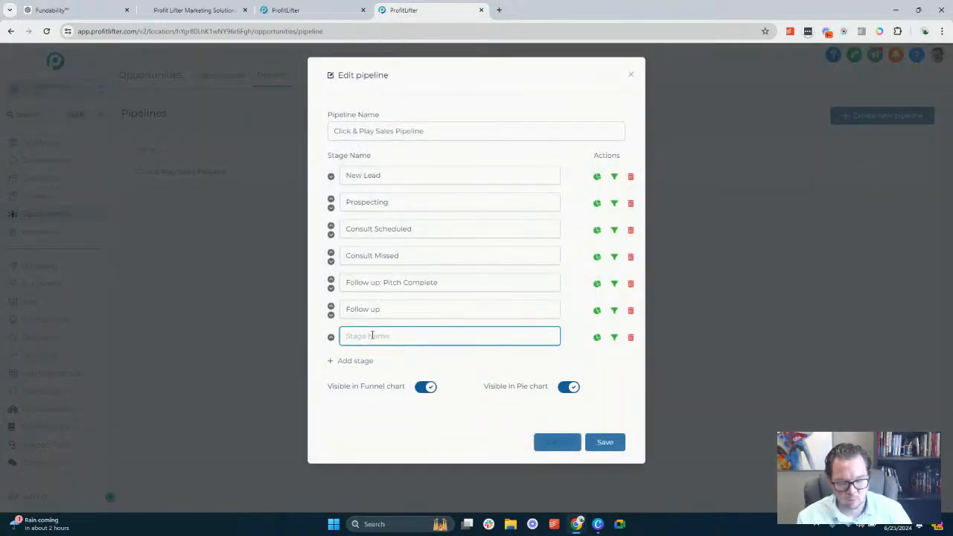
pyautogui.write('Pending Sale')
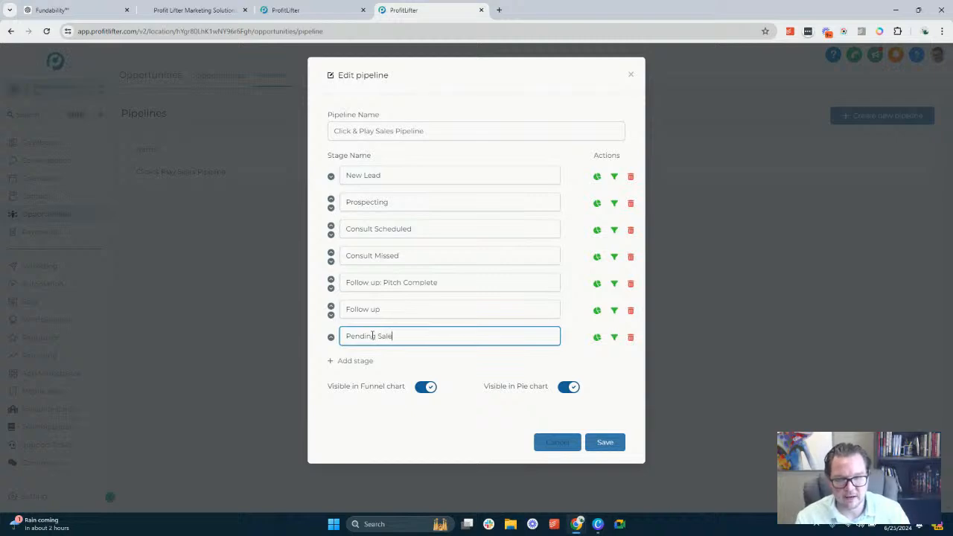
pyautogui.hotkey('ctrl', 'shift', 'Left')
pyautogui.hotkey('ctrl', 'shift', 'Left')
pyautogui.click(431, 337)
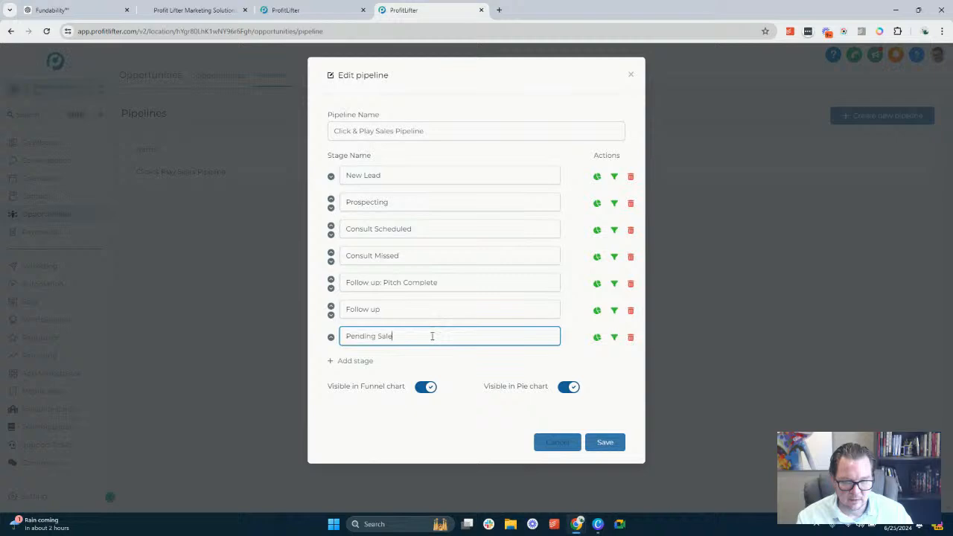
pyautogui.click(606, 443)
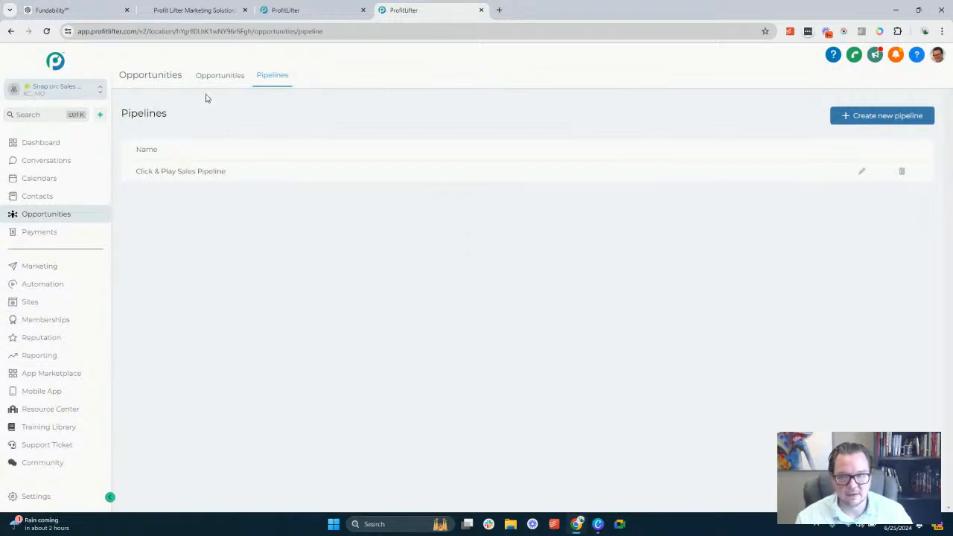
# Review the Click & Play Sales Pipeline board from the New Lead stage across to the Pending Sale stage
pyautogui.click(229, 76)
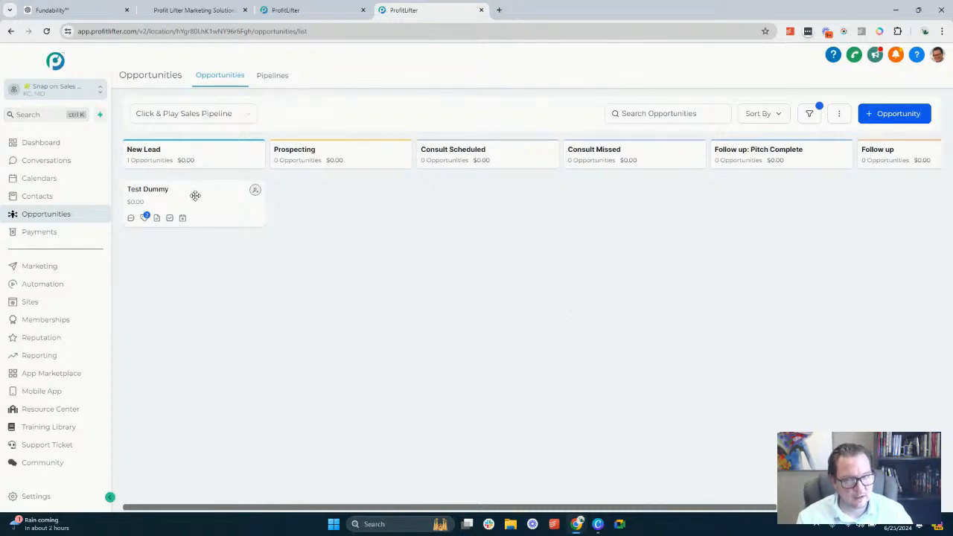
pyautogui.moveTo(195, 196); pyautogui.dragTo(171, 187)
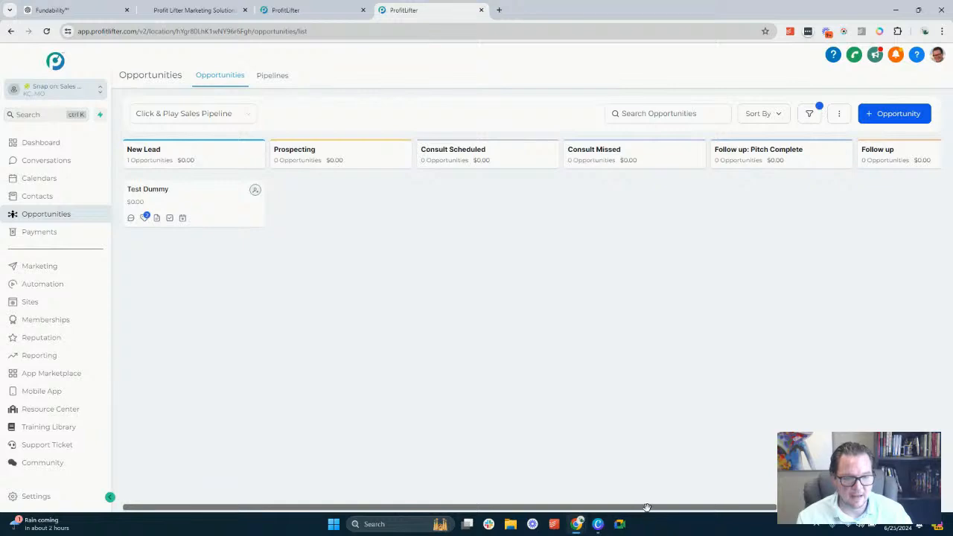
pyautogui.moveTo(647, 507); pyautogui.dragTo(811, 507)
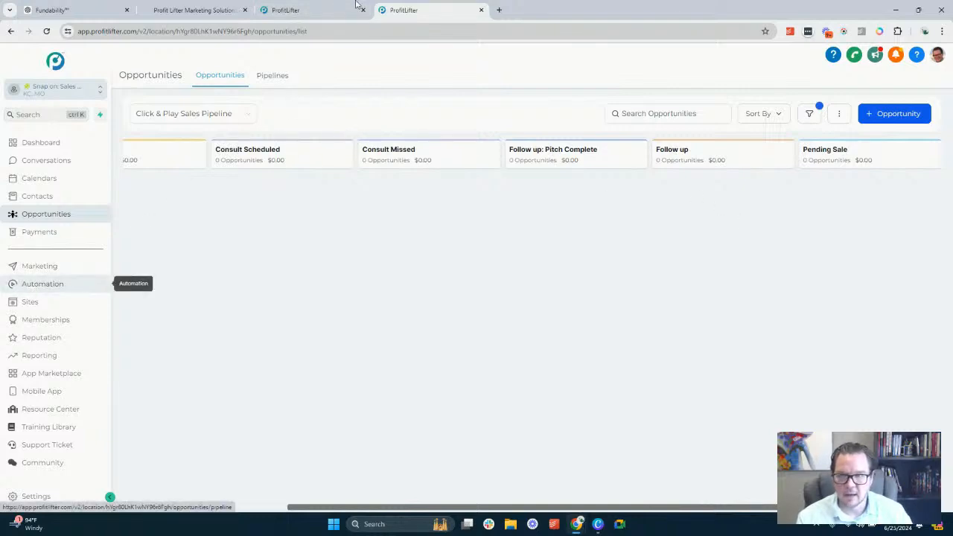
# Open the Sales Auto: Pending Sale workflow from the workflow list and save its lead commit tag action and the workflow
pyautogui.click(39, 284)
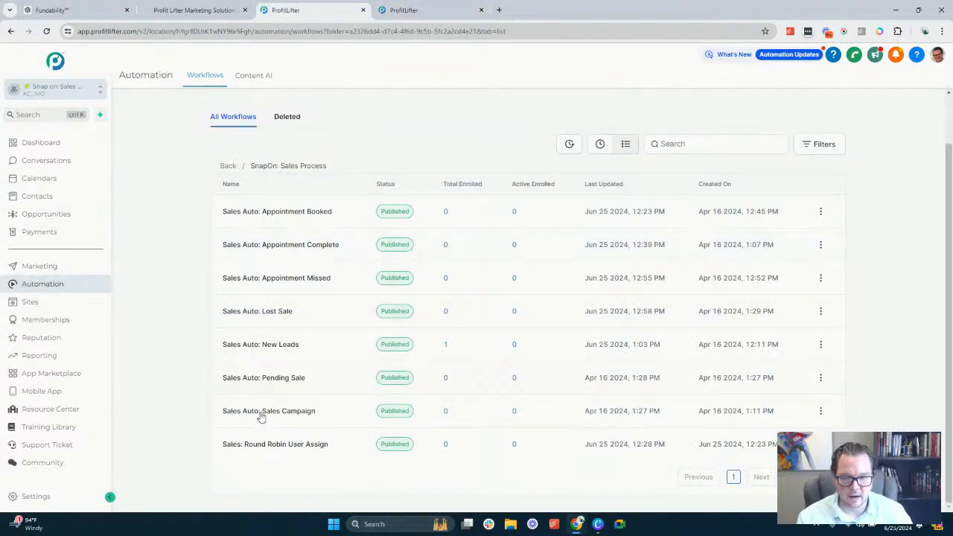
pyautogui.click(291, 378)
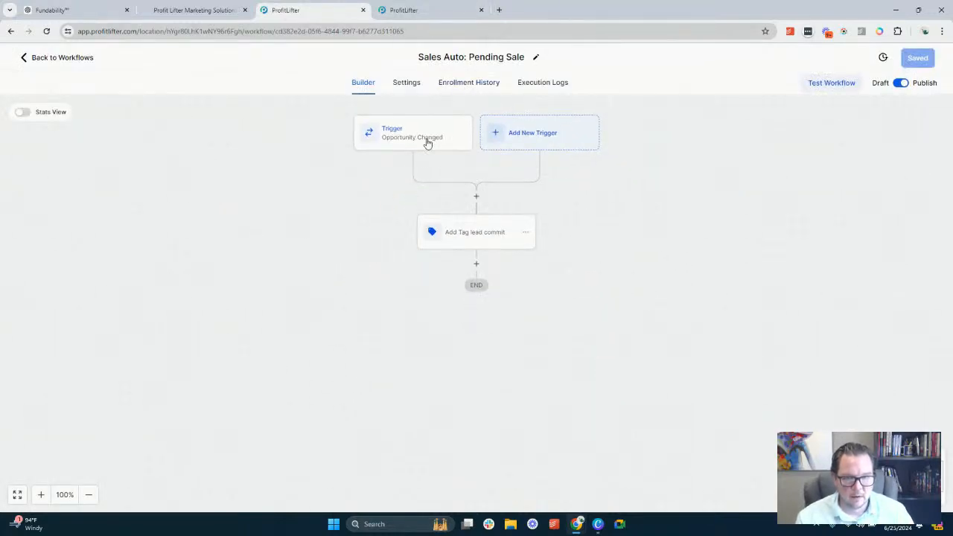
pyautogui.click(482, 245)
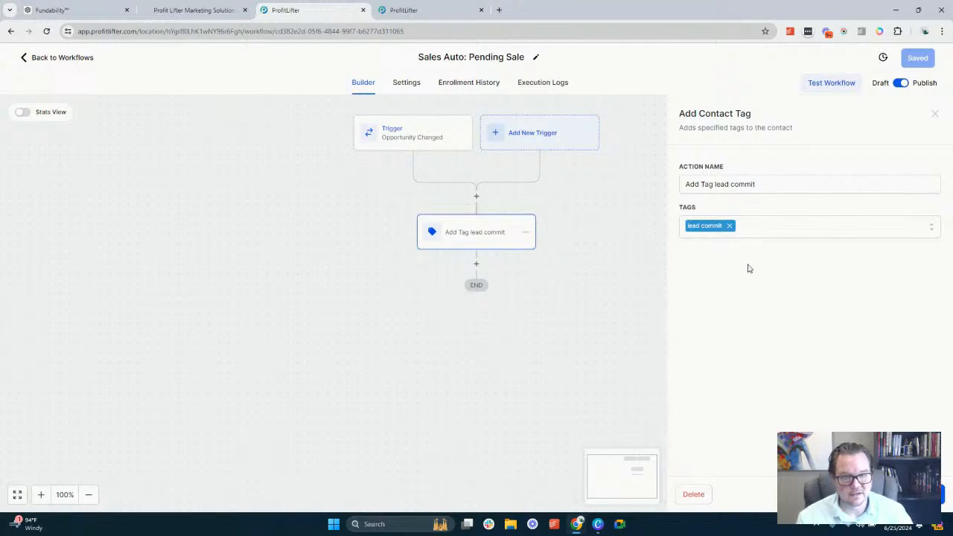
pyautogui.click(914, 495)
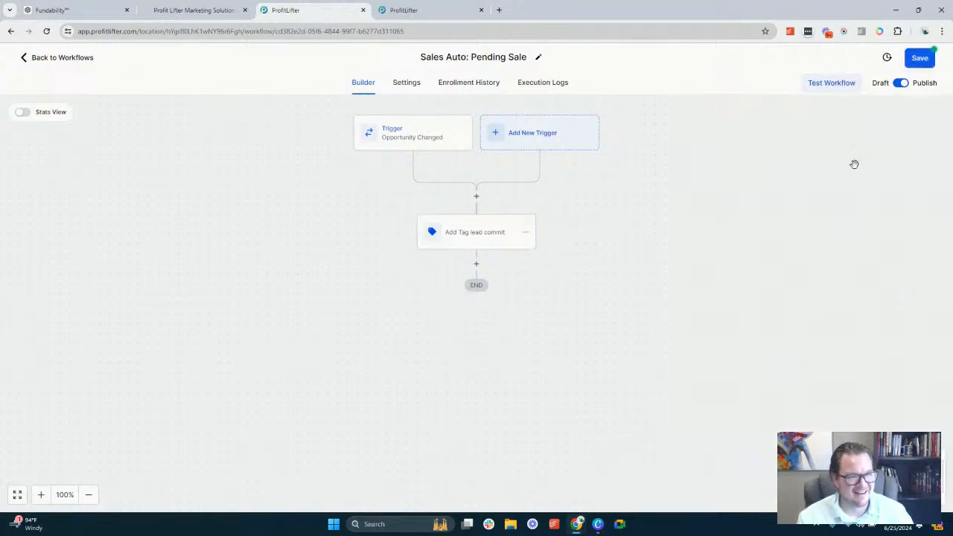
pyautogui.click(927, 61)
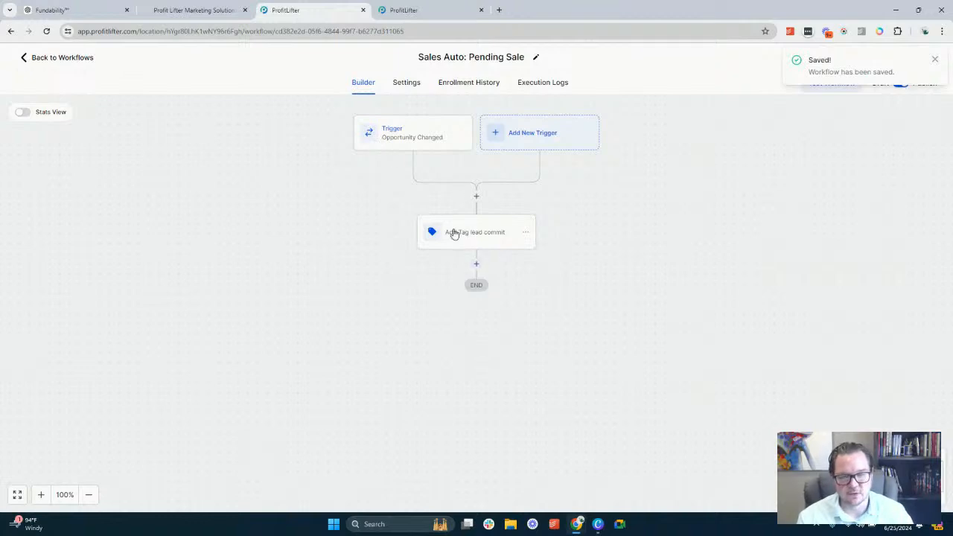
# Add an Add Task action after the lead commit tag and title it "{{contact.name}} Sign Up Review"
pyautogui.click(477, 264)
pyautogui.write('task')
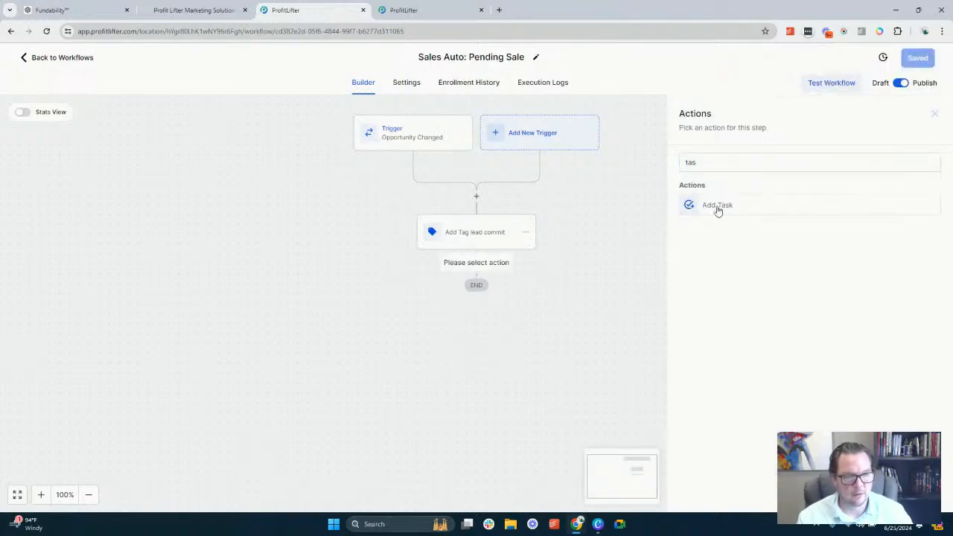
pyautogui.click(718, 206)
pyautogui.click(698, 226)
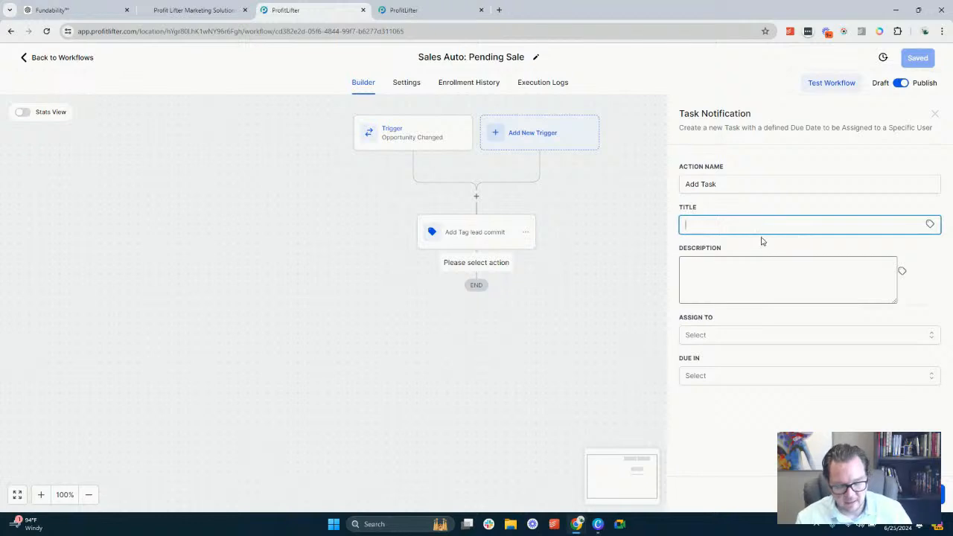
pyautogui.click(930, 224)
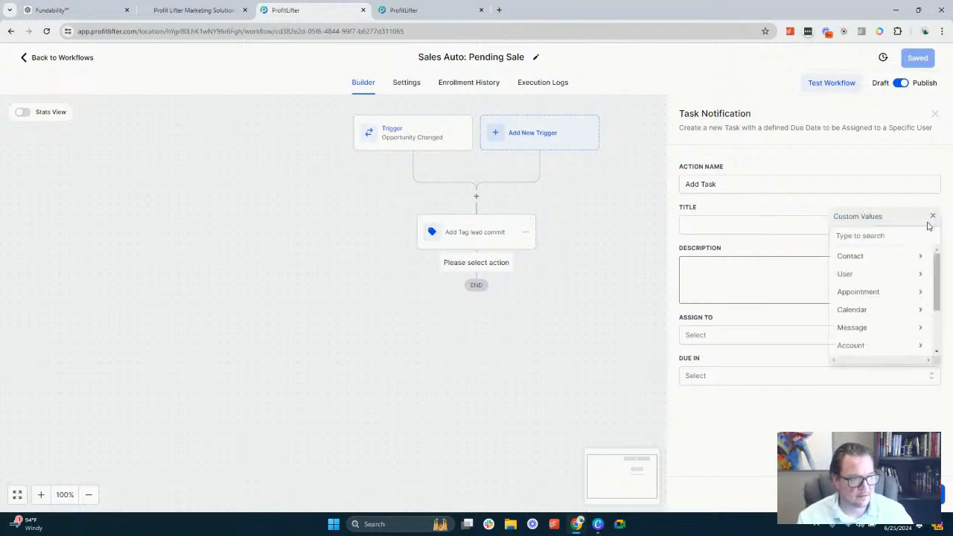
pyautogui.click(836, 268)
pyautogui.click(875, 261)
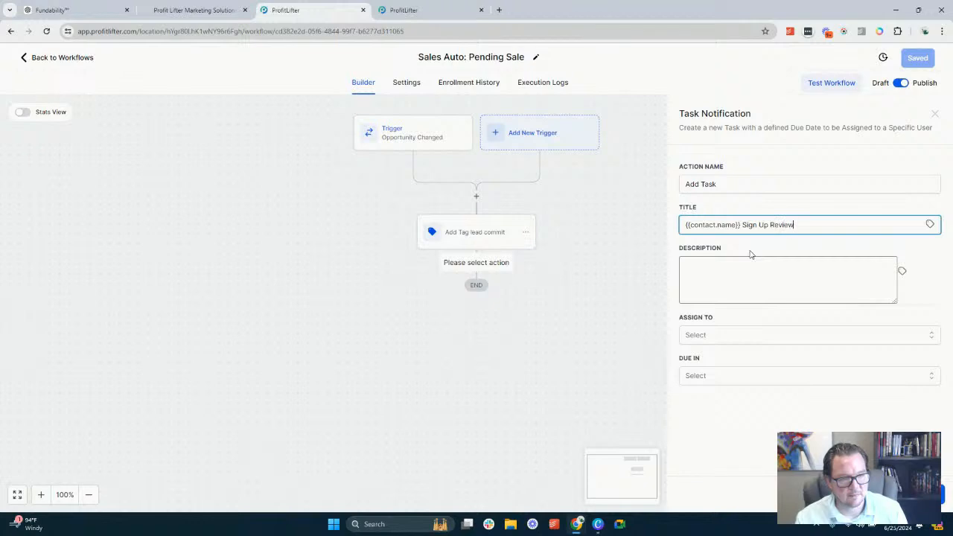
# Set the task's description to "Did {{contact.name}}, sign up yet?", reusing the contact name field from the title
pyautogui.click(751, 254)
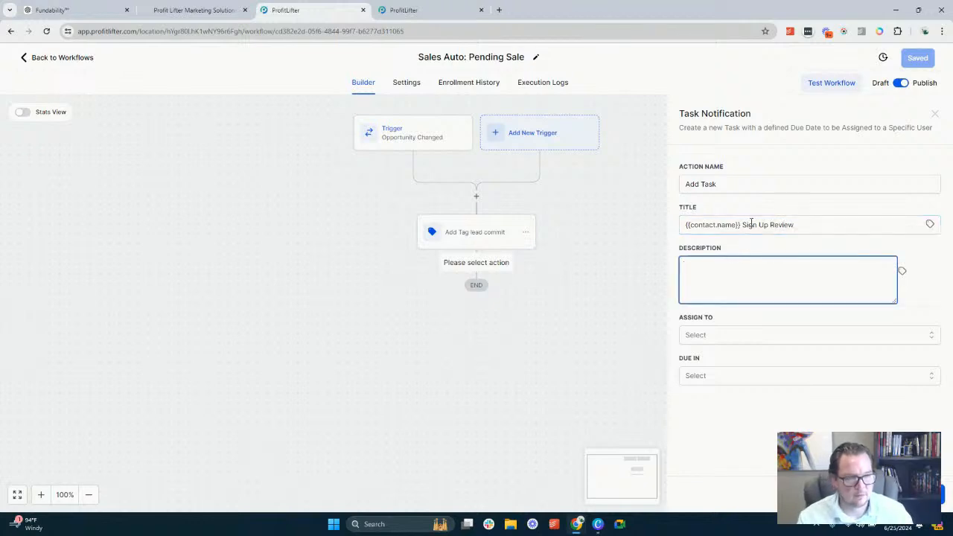
pyautogui.tripleClick(751, 224)
pyautogui.hotkey('ctrl', 'c')
pyautogui.click(714, 271)
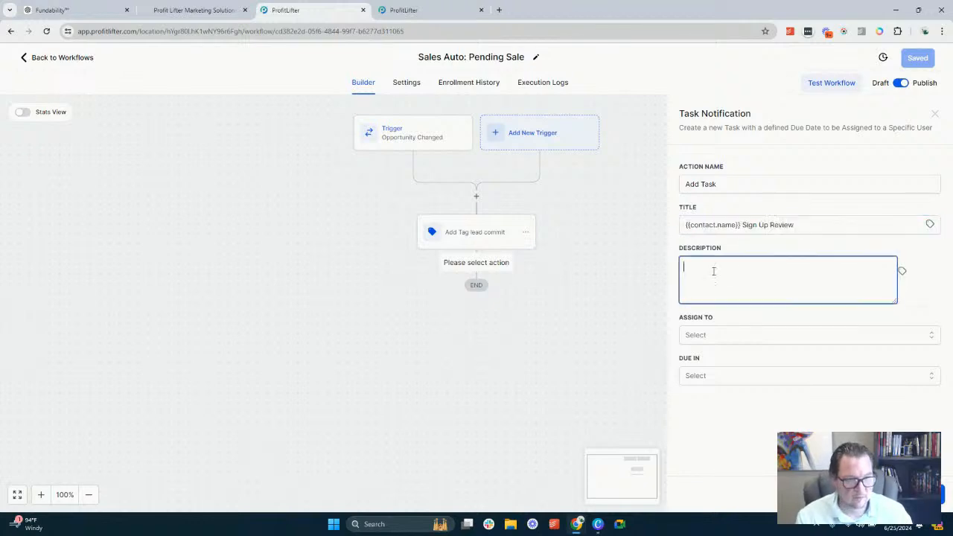
pyautogui.hotkey('ctrl', 'v')
pyautogui.moveTo(750, 266); pyautogui.dragTo(850, 272)
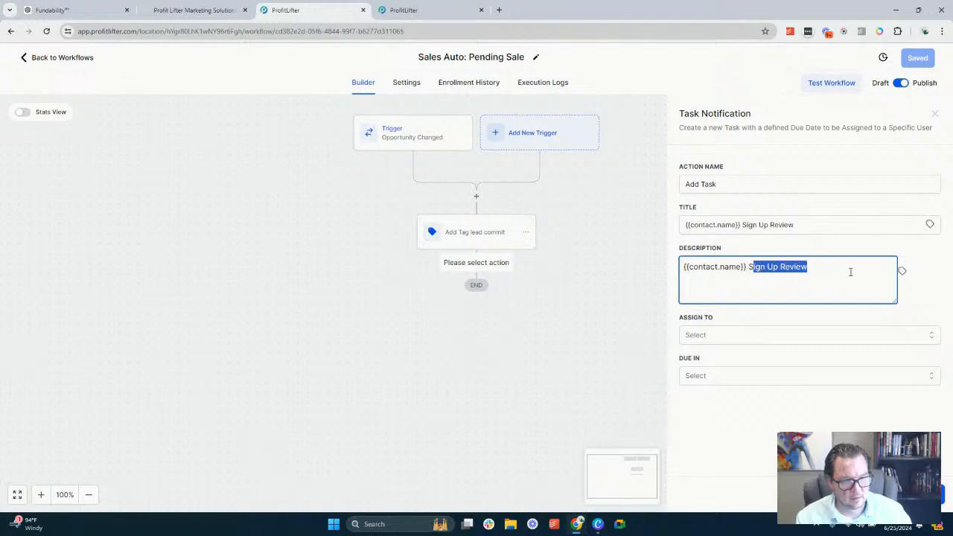
pyautogui.write('S')
pyautogui.write('Did')
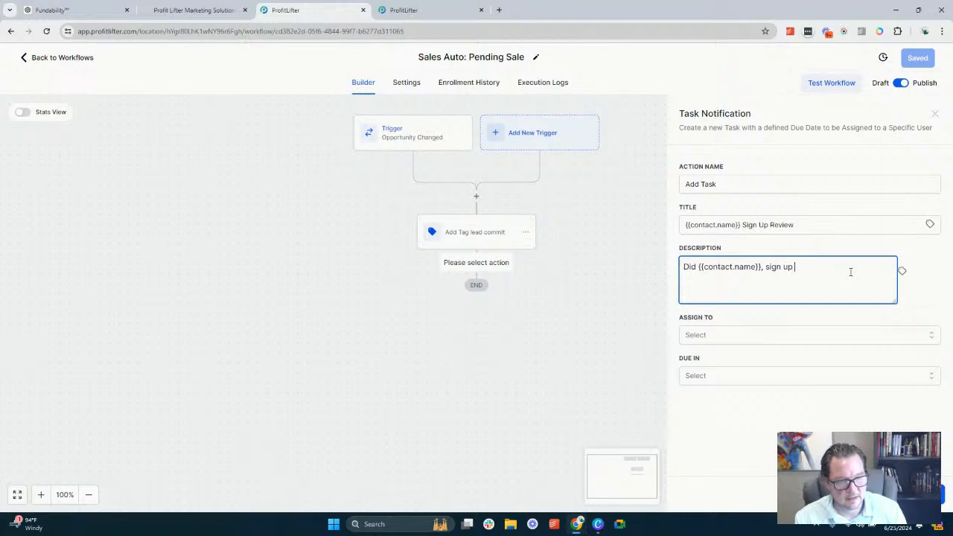
# Assign the task to the Contact's Assigned User, make it due in 1 Day, and save the action
pyautogui.click(731, 336)
pyautogui.click(728, 382)
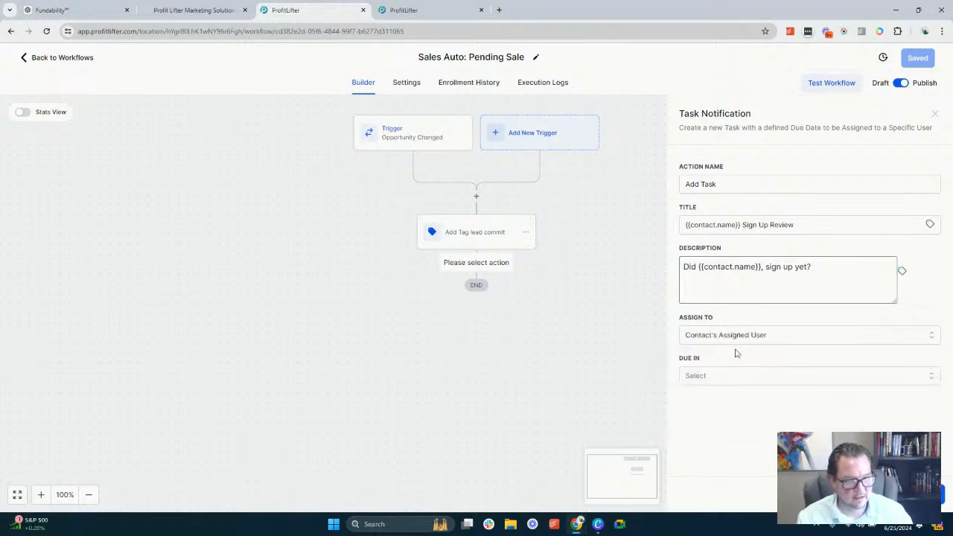
pyautogui.click(726, 377)
pyautogui.click(724, 401)
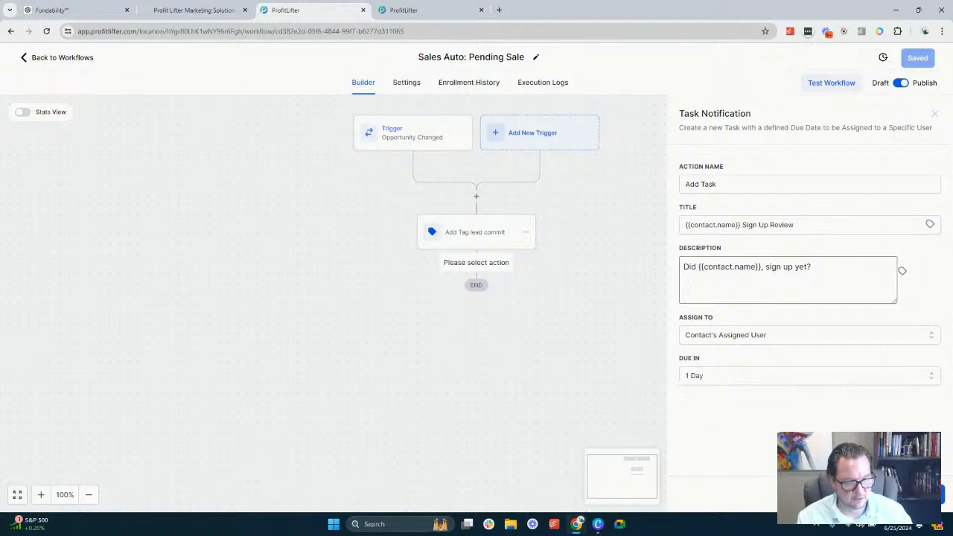
pyautogui.click(913, 494)
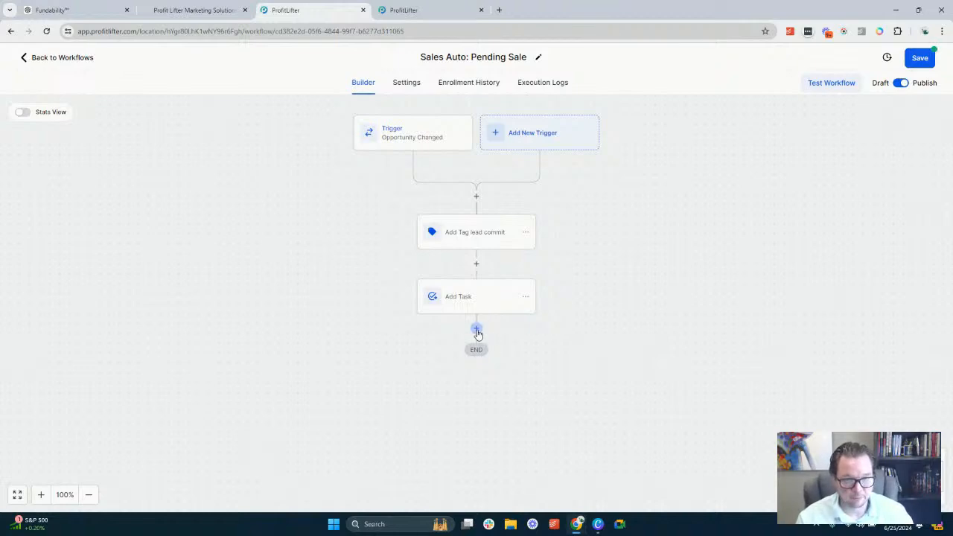
# Add a Remove from Workflow action after the Add Task action and save the action
pyautogui.click(476, 330)
pyautogui.write('re')
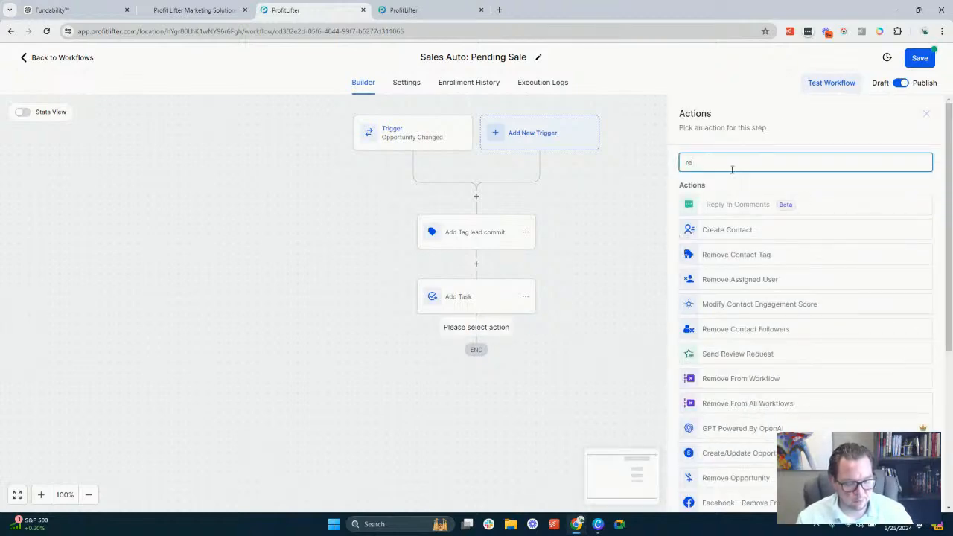
pyautogui.write('move')
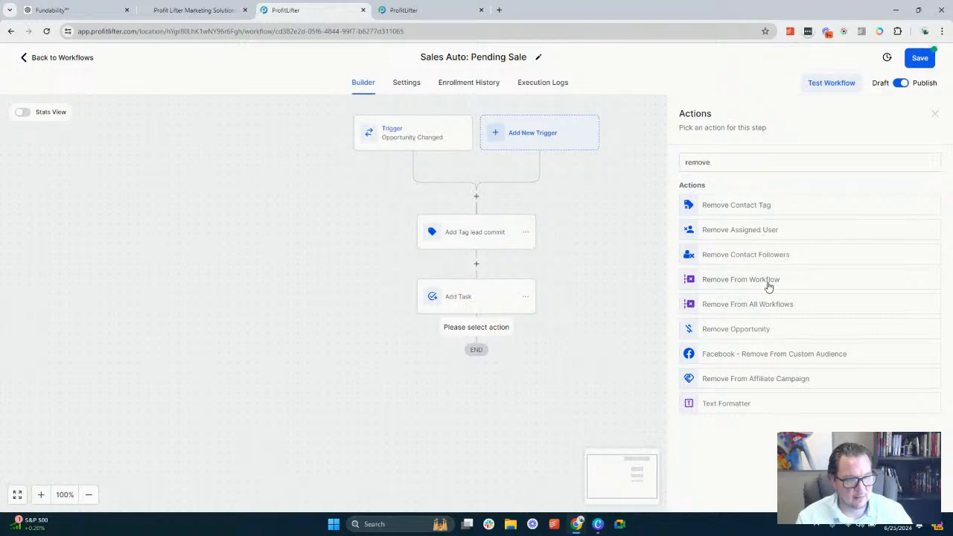
pyautogui.click(768, 287)
pyautogui.click(940, 494)
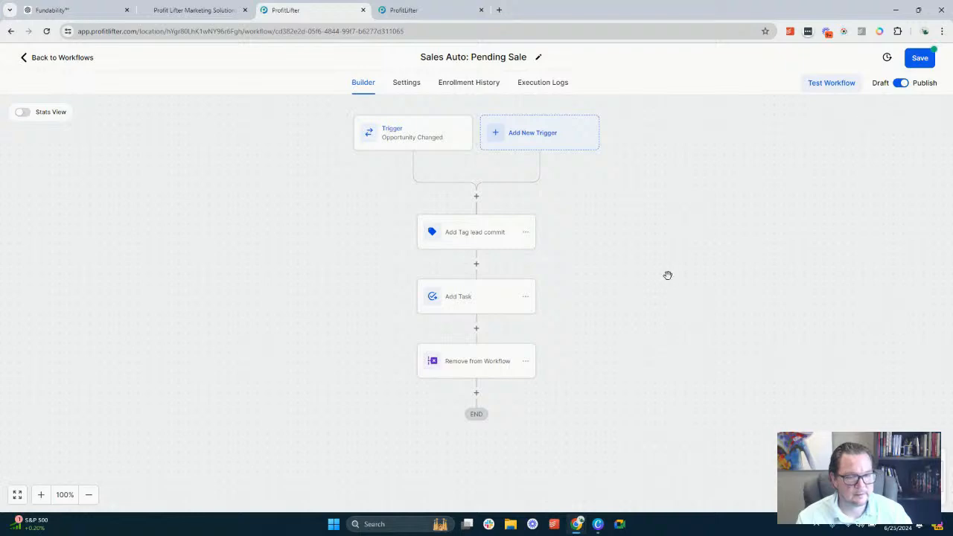
# Delete the Remove from Workflow action from the Pending Sale workflow
pyautogui.click(526, 361)
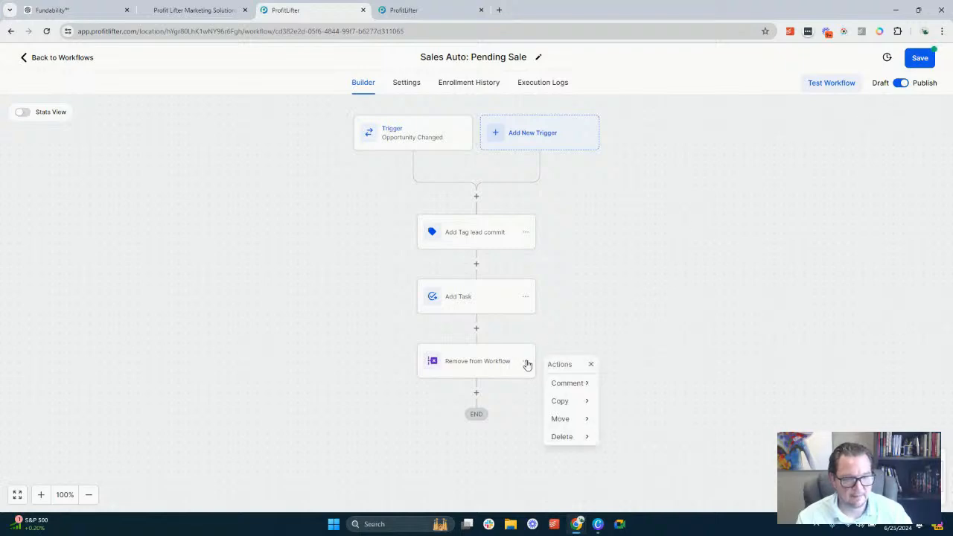
pyautogui.click(574, 437)
pyautogui.click(633, 383)
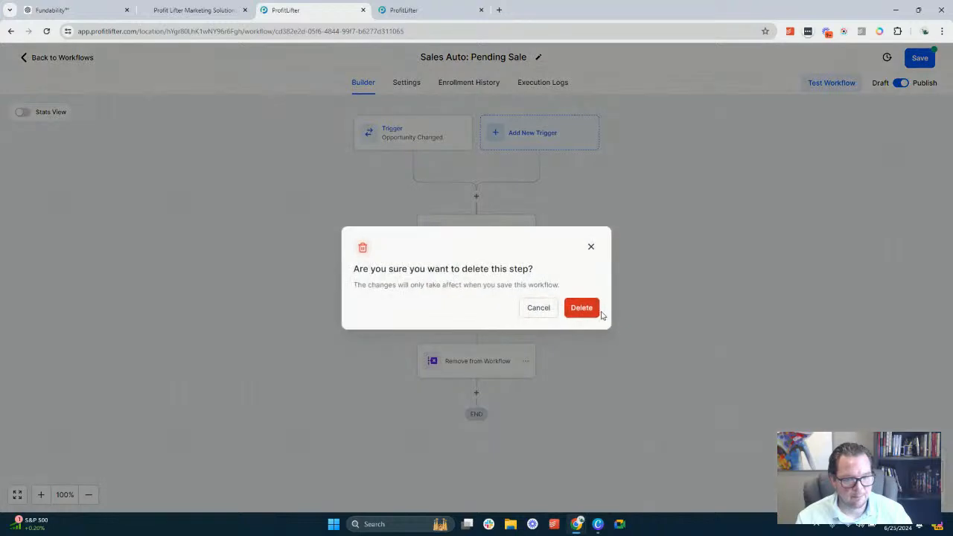
pyautogui.click(589, 313)
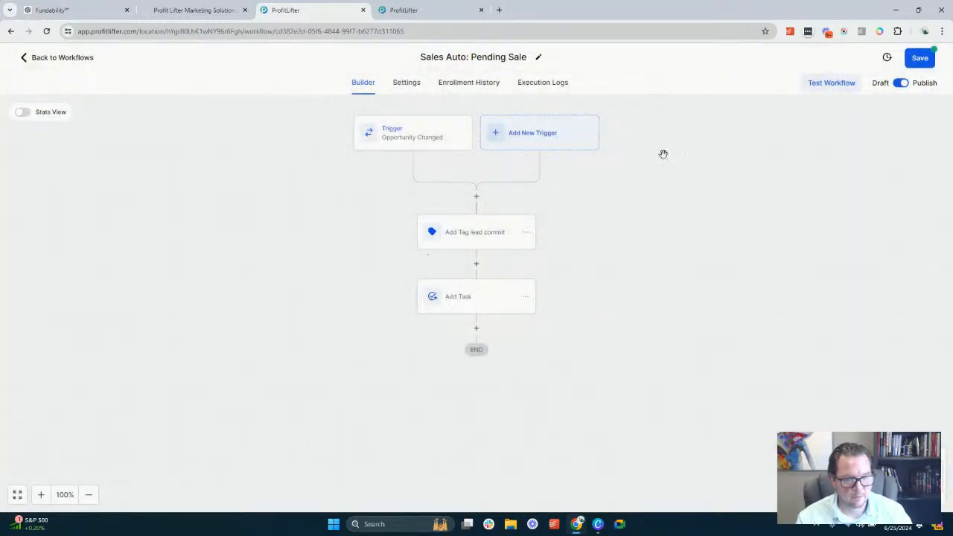
# Save the Pending Sale workflow and open the Sales Auto: Sales Campaign workflow from the workflow list
pyautogui.click(920, 58)
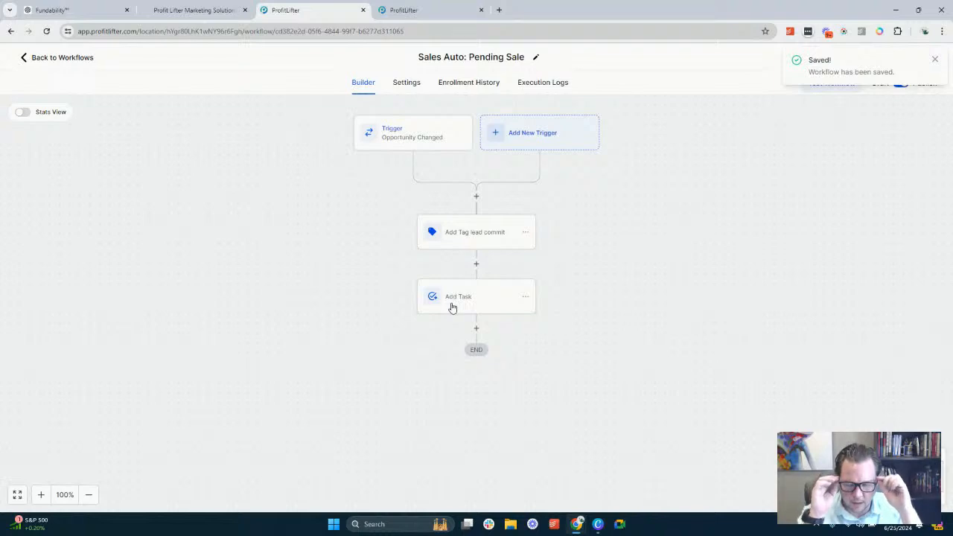
pyautogui.click(937, 60)
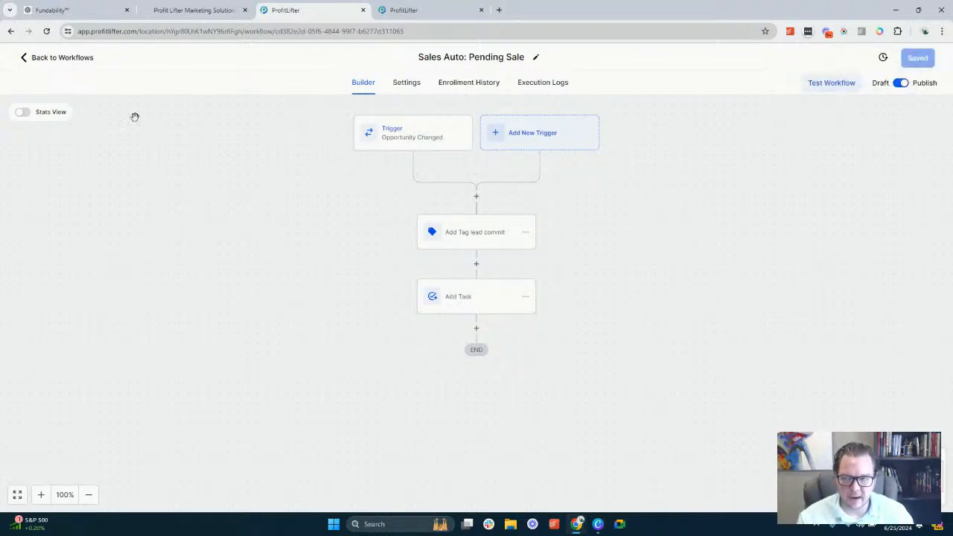
pyautogui.click(67, 58)
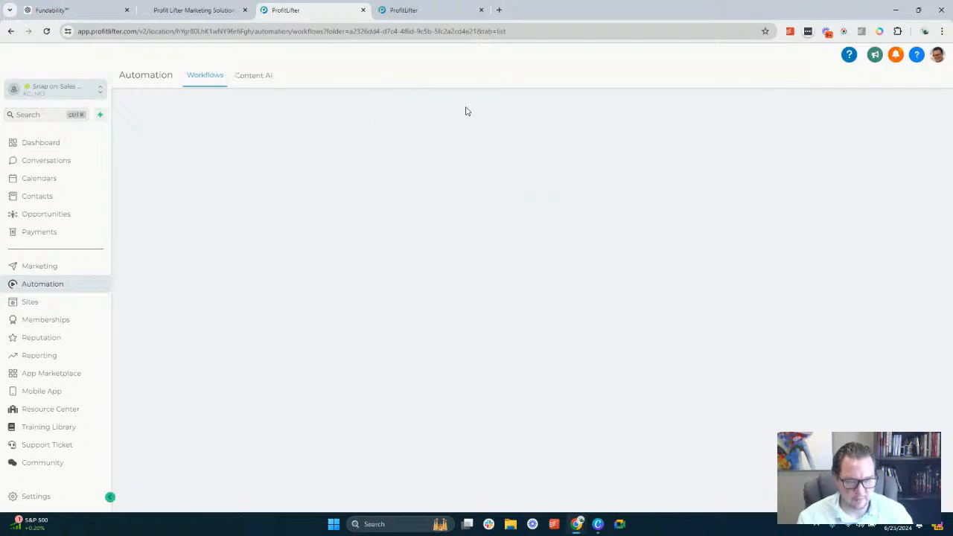
pyautogui.scroll(-2, 298, 305)
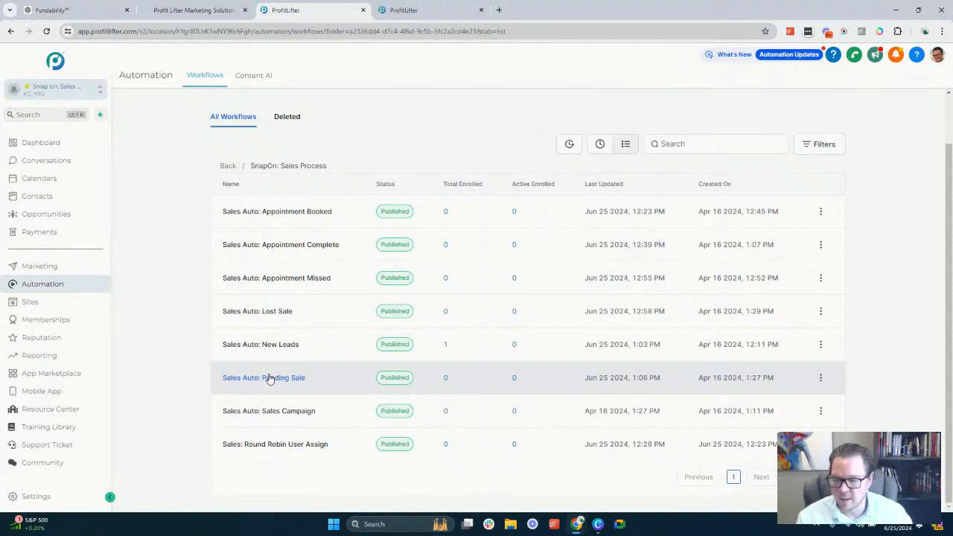
pyautogui.click(285, 414)
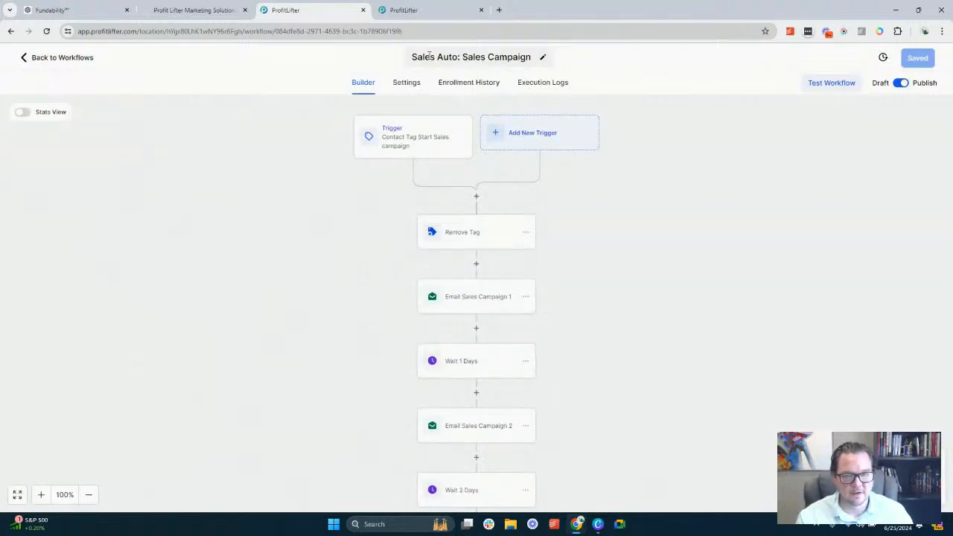
pyautogui.doubleClick(429, 57)
pyautogui.moveTo(429, 56); pyautogui.dragTo(494, 55)
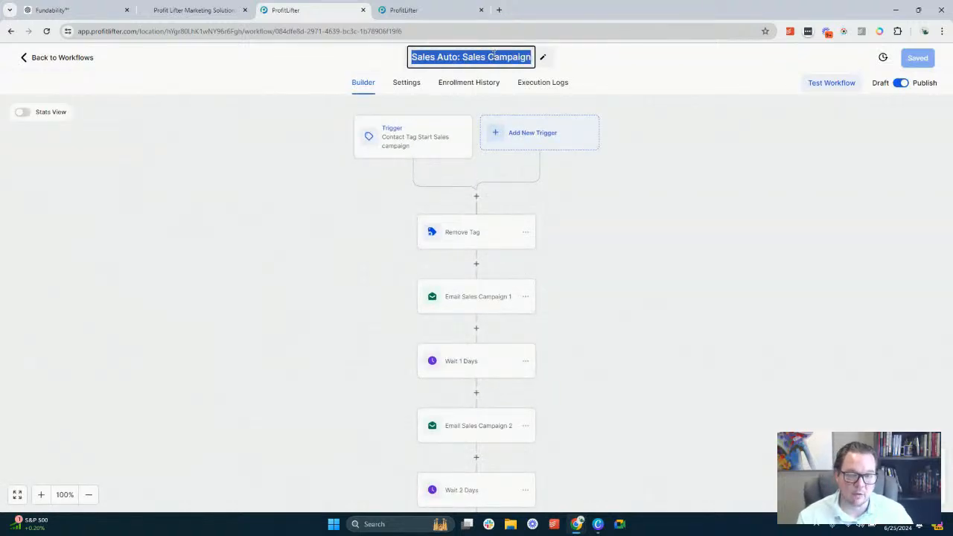
pyautogui.click(493, 55)
pyautogui.doubleClick(482, 57)
pyautogui.click(485, 56)
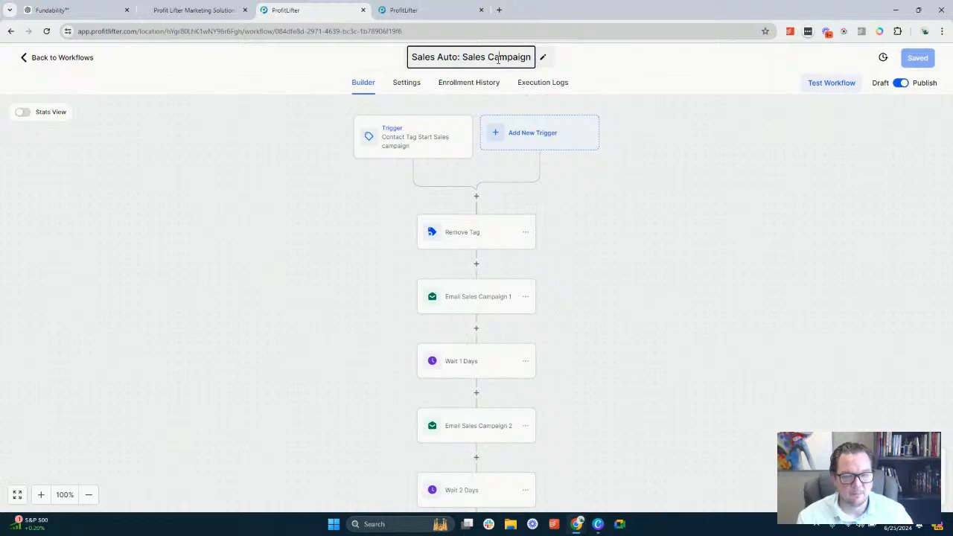
# Check which tag the Sales Campaign workflow's Contact Tag trigger and Remove Tag action use
pyautogui.click(462, 237)
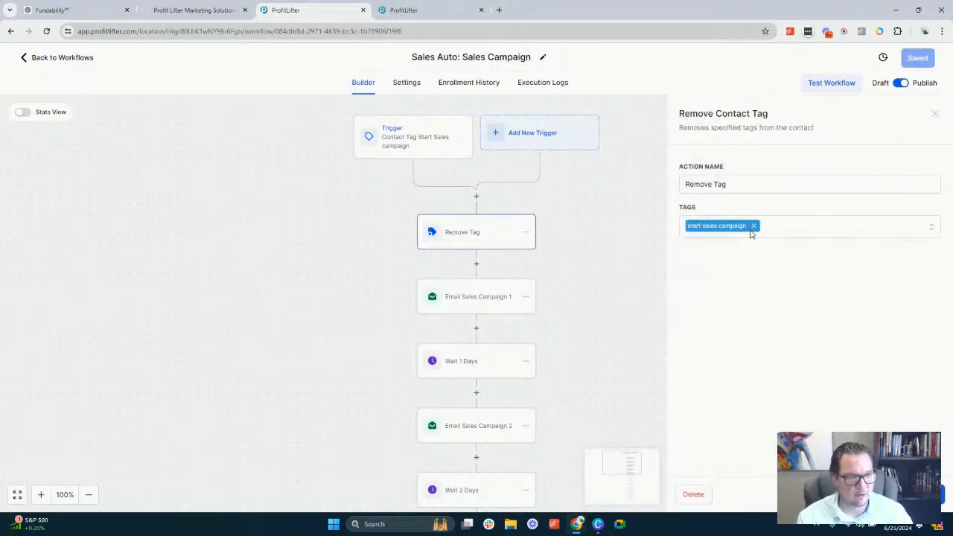
pyautogui.click(424, 141)
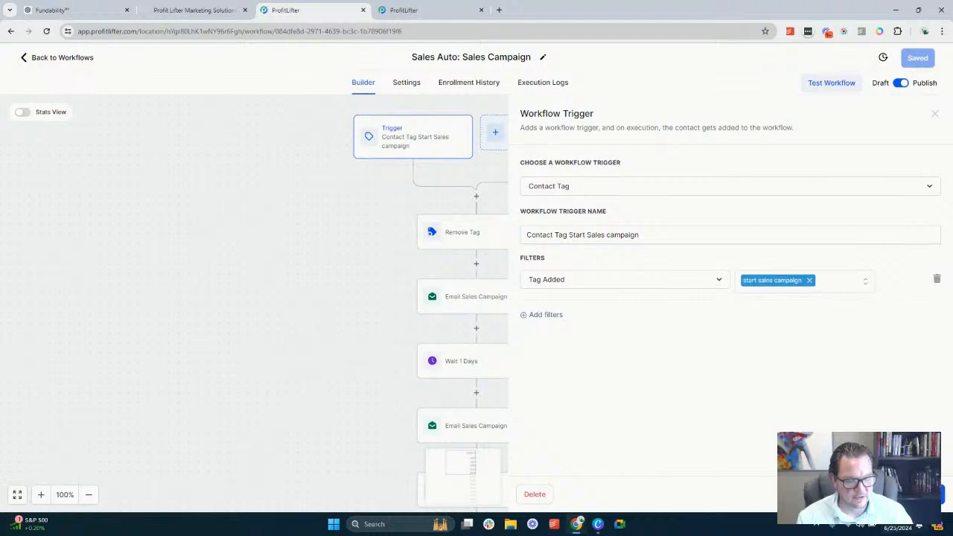
pyautogui.click(849, 494)
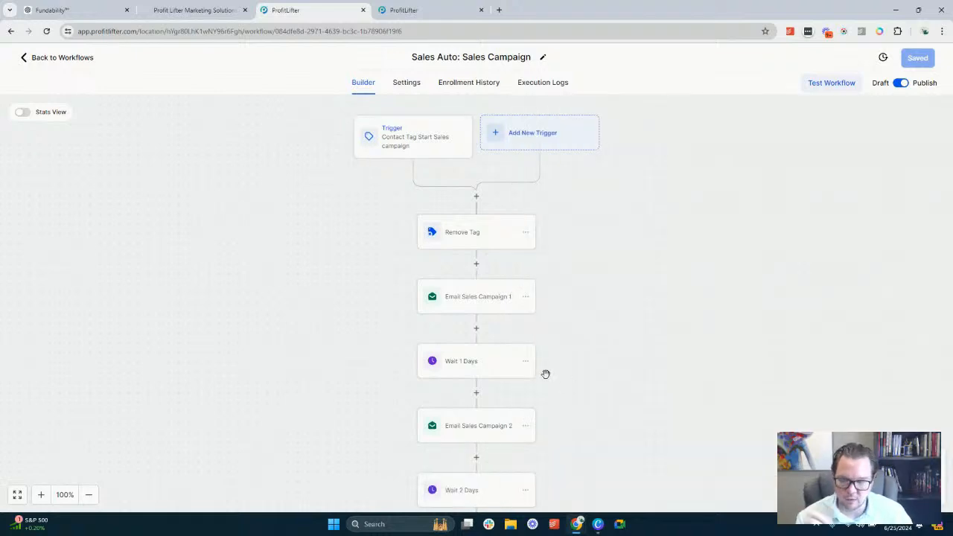
pyautogui.click(479, 236)
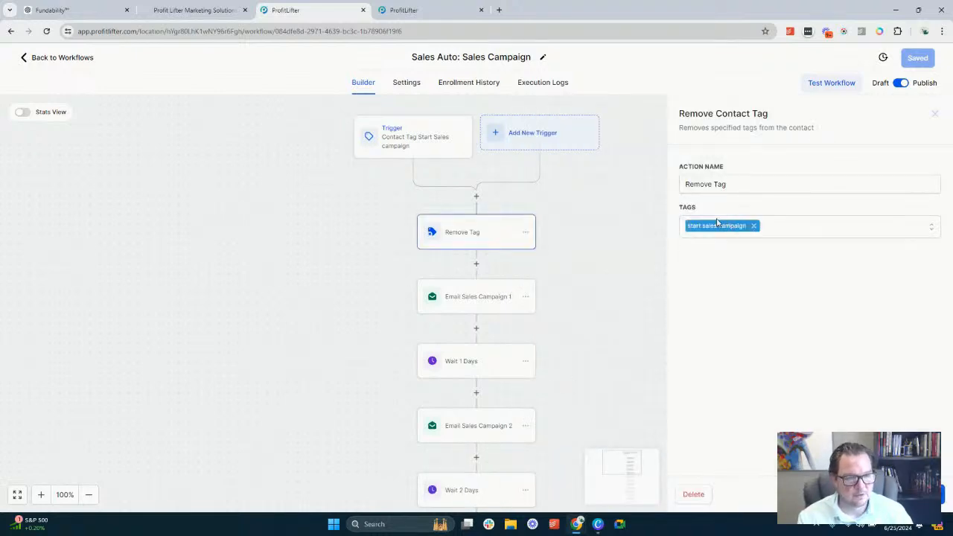
pyautogui.click(621, 364)
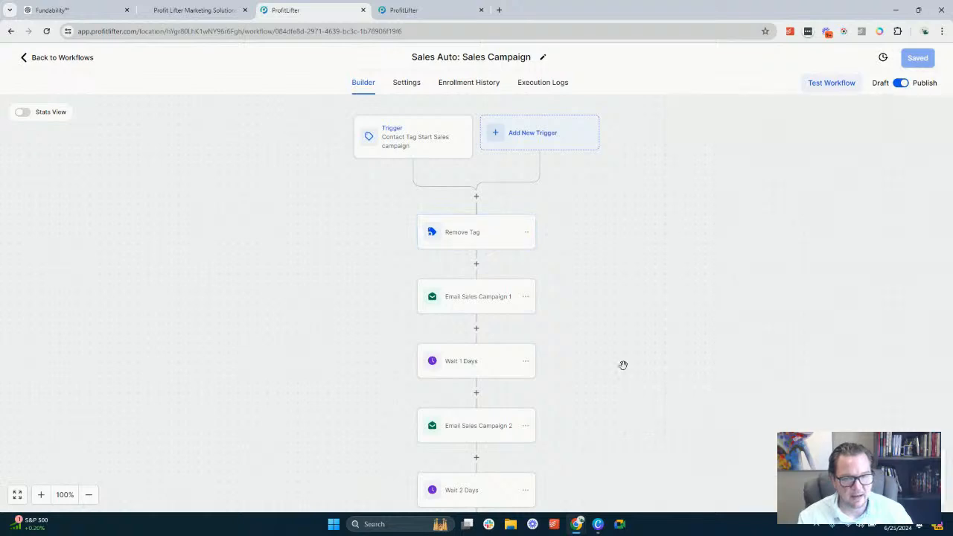
# Set the Email Sales Campaign 1 action's From Name to {{user.name}} | {{location.name}} using the user full name and account name merge fields
pyautogui.click(455, 291)
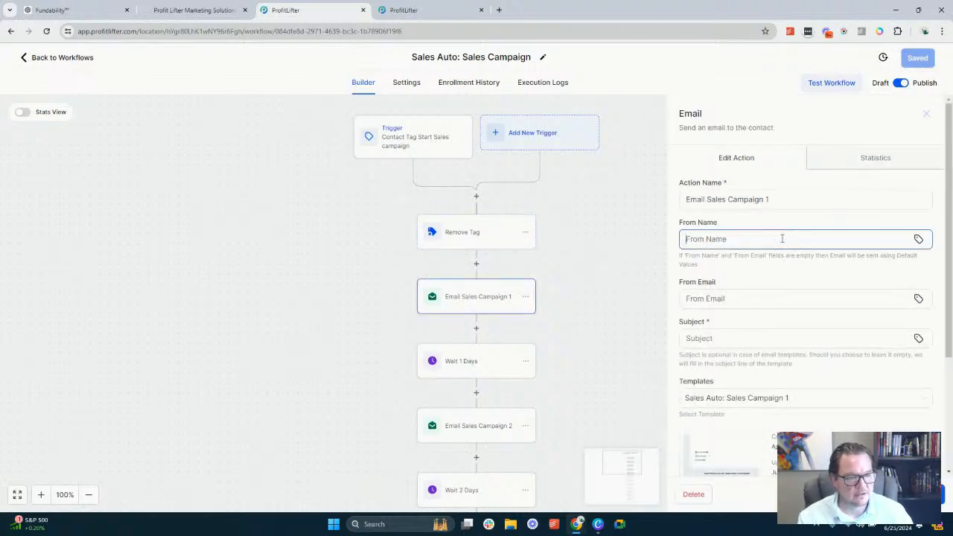
pyautogui.click(918, 238)
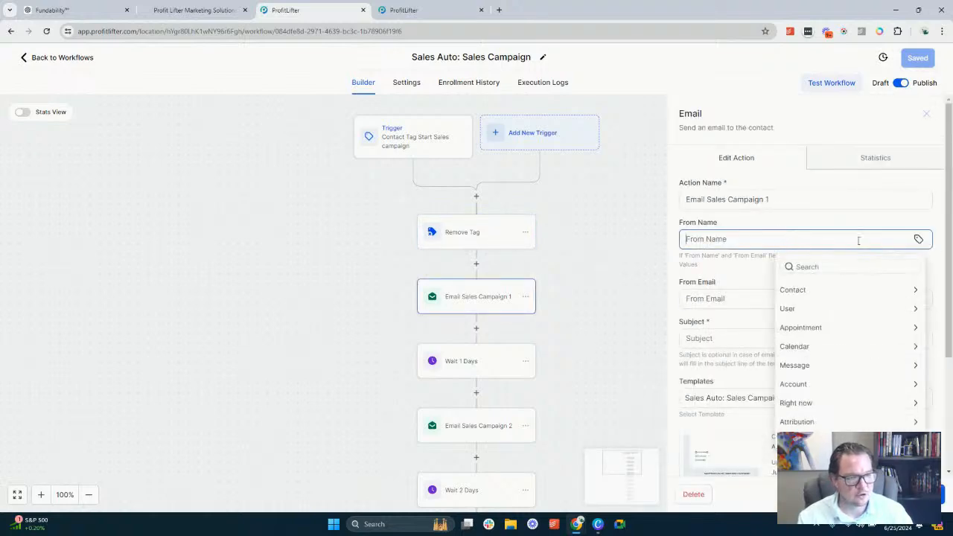
pyautogui.click(821, 310)
pyautogui.click(809, 306)
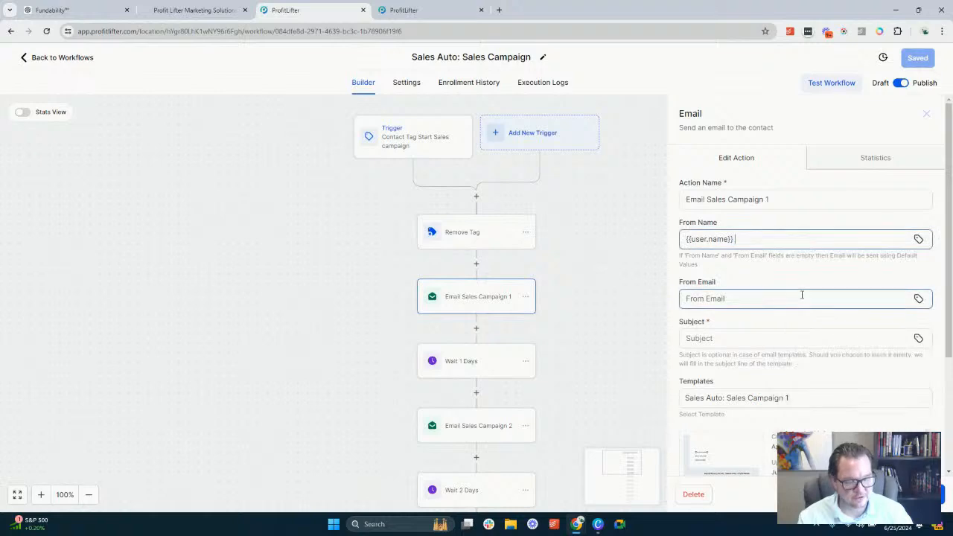
pyautogui.write('|')
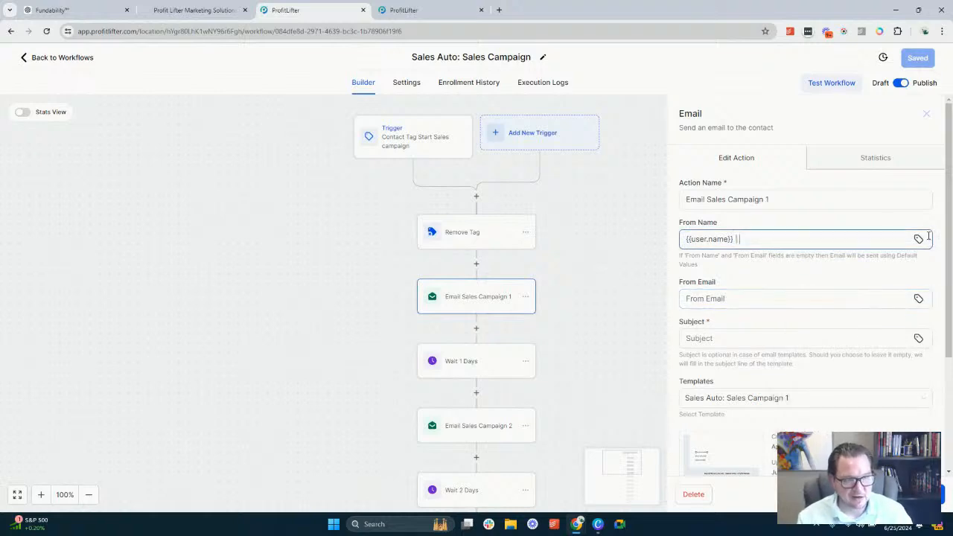
pyautogui.click(919, 239)
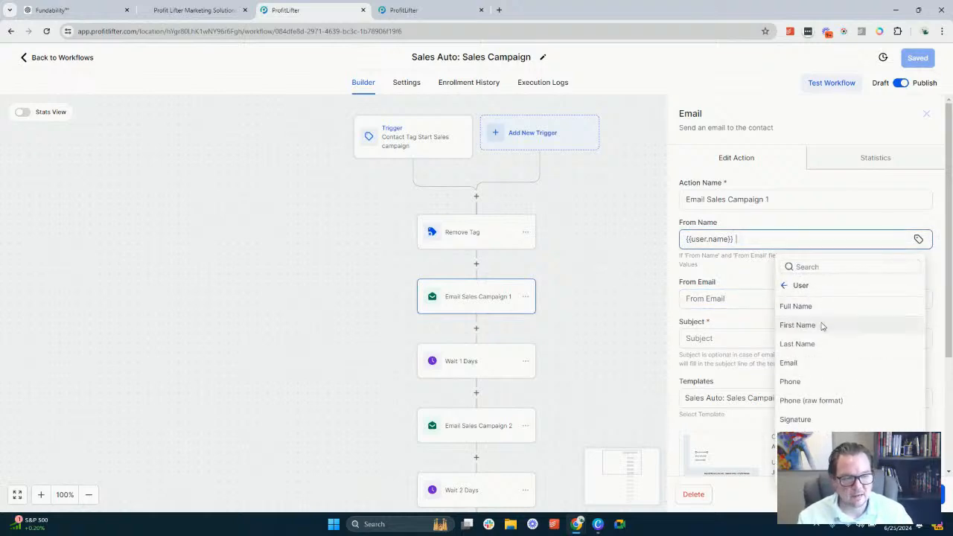
pyautogui.click(787, 288)
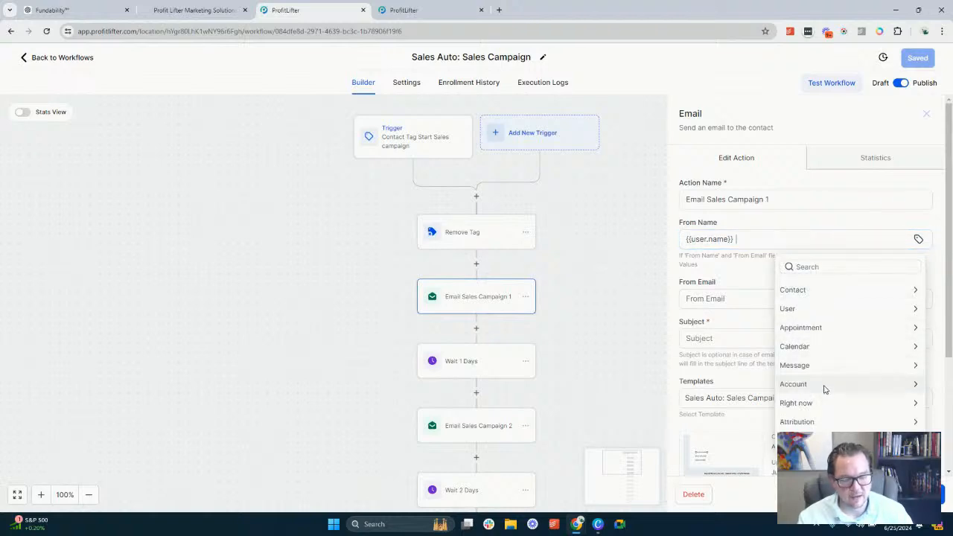
pyautogui.click(824, 389)
pyautogui.click(805, 308)
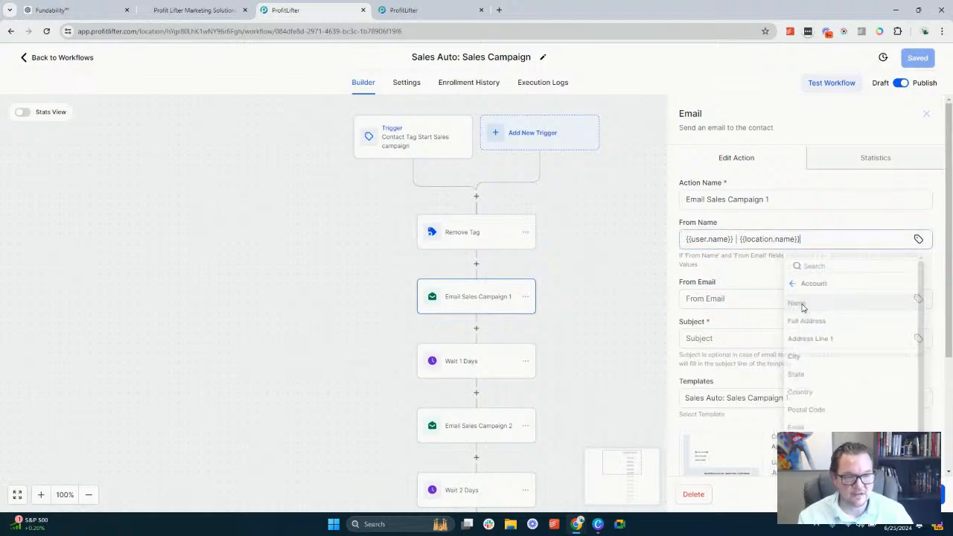
# Set the From Email of the Email Sales Campaign 1 action to the {{user.email}} merge field
pyautogui.click(919, 299)
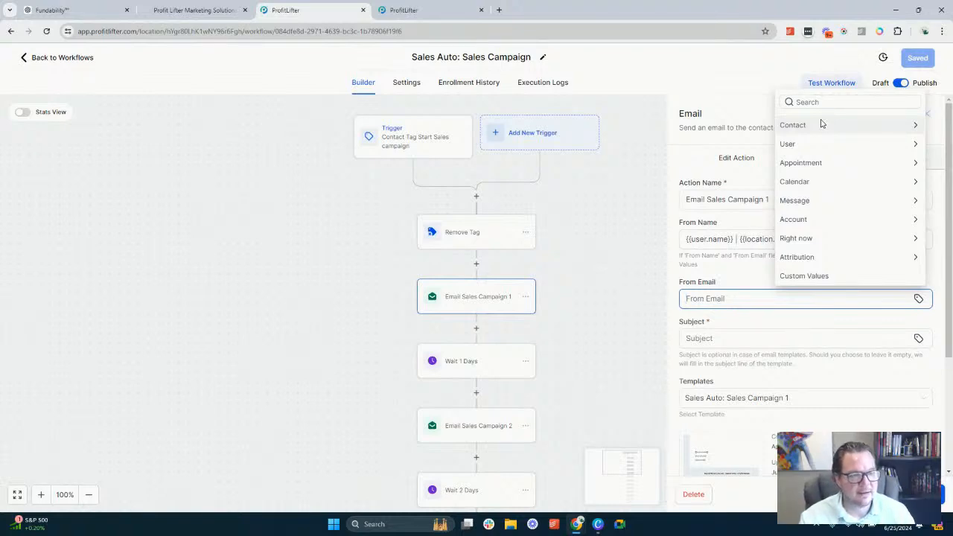
pyautogui.click(820, 149)
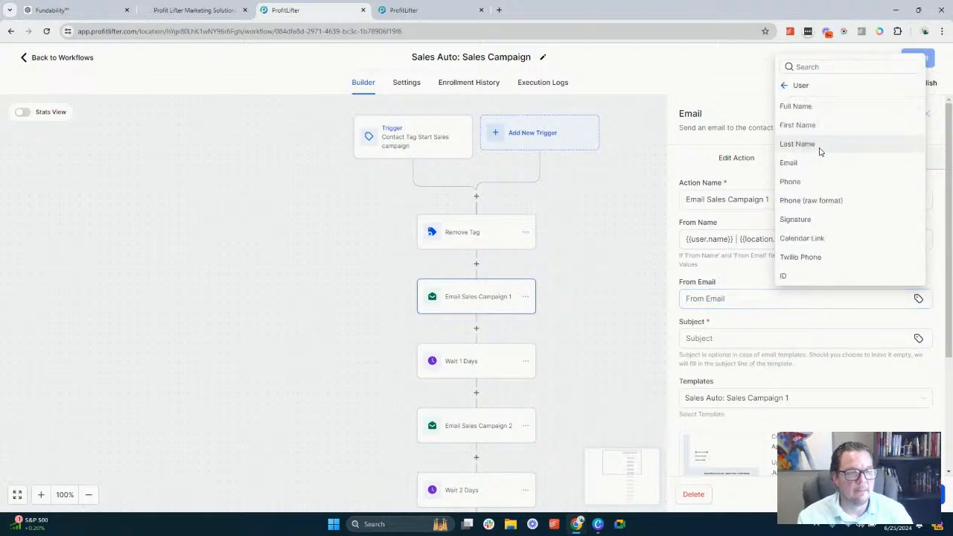
pyautogui.click(811, 163)
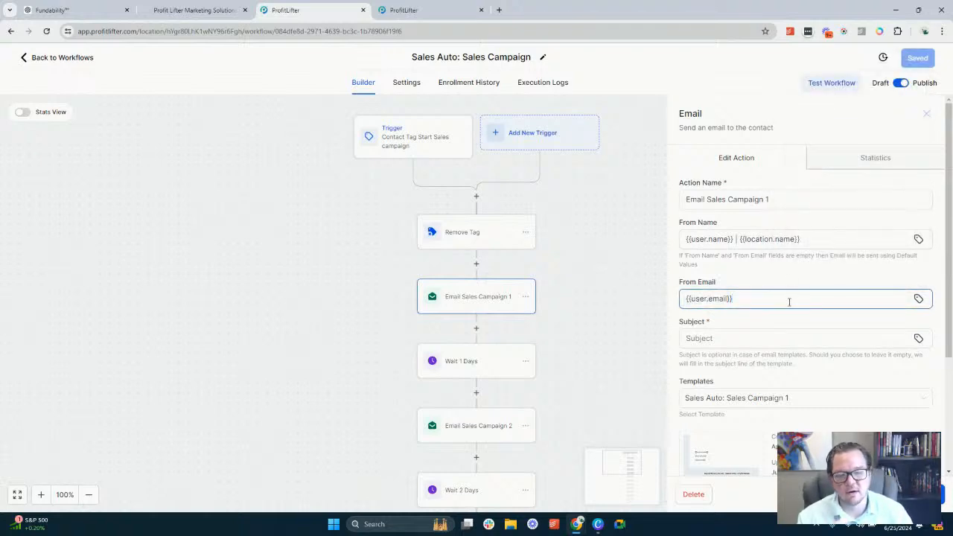
# Open the Sales Auto: Sales Campaign 1 template for editing and activate the empty text block above the signature
pyautogui.scroll(-2, 782, 320)
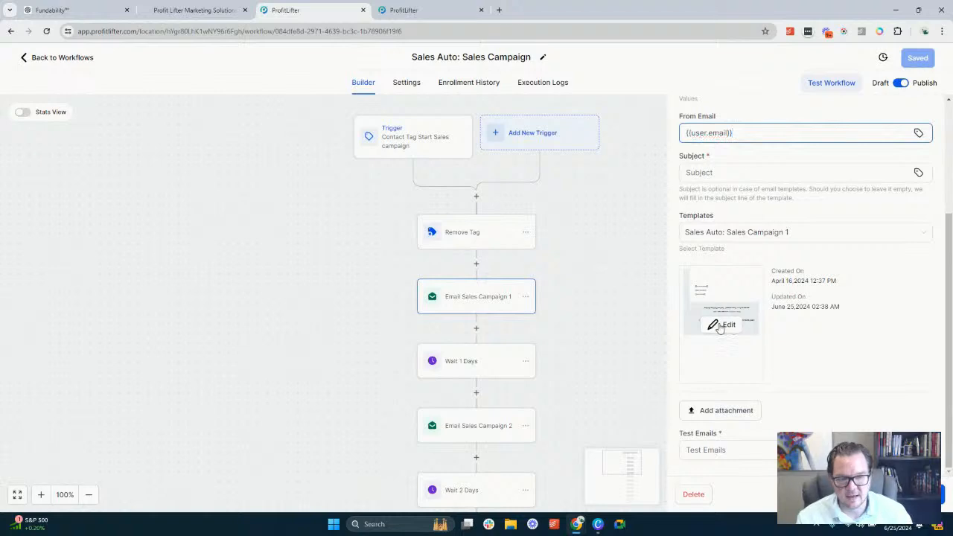
pyautogui.click(721, 324)
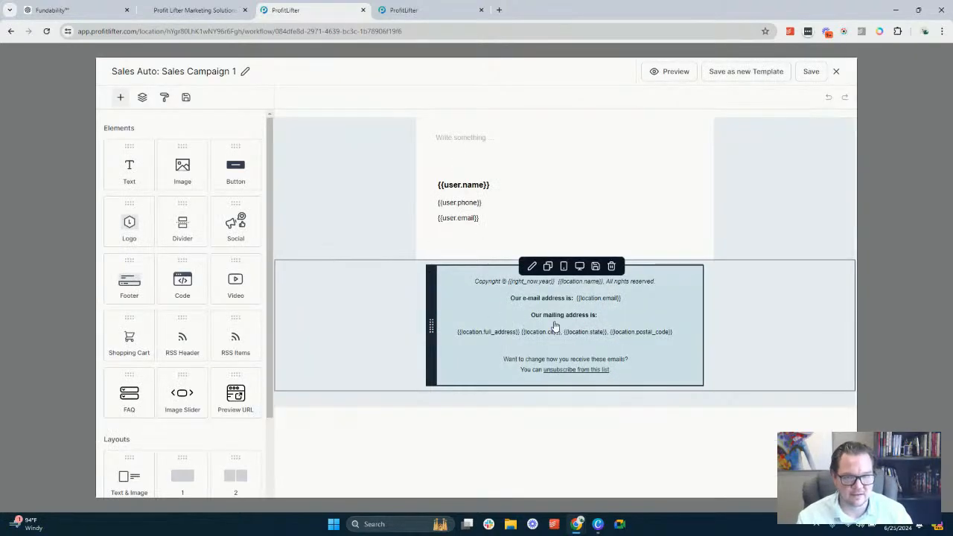
pyautogui.click(467, 146)
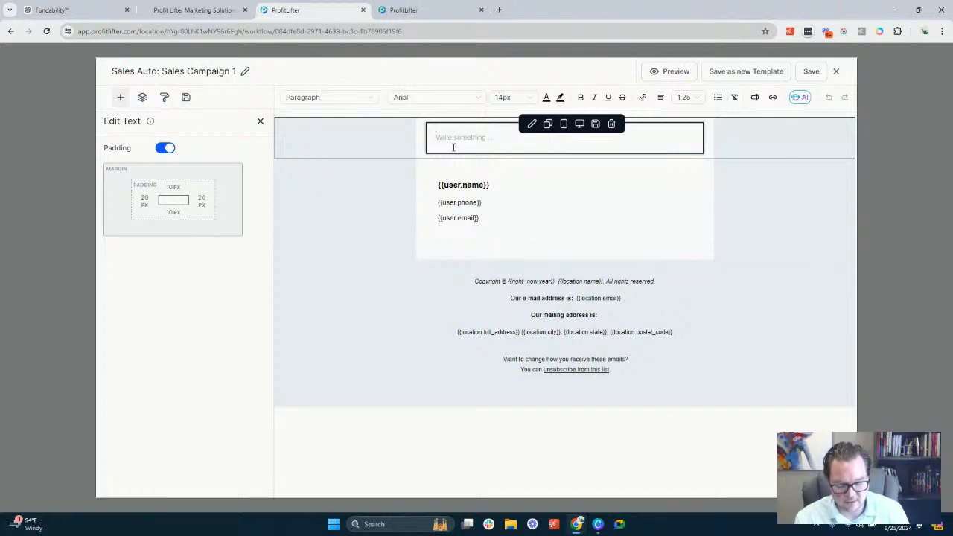
pyautogui.write('Build')
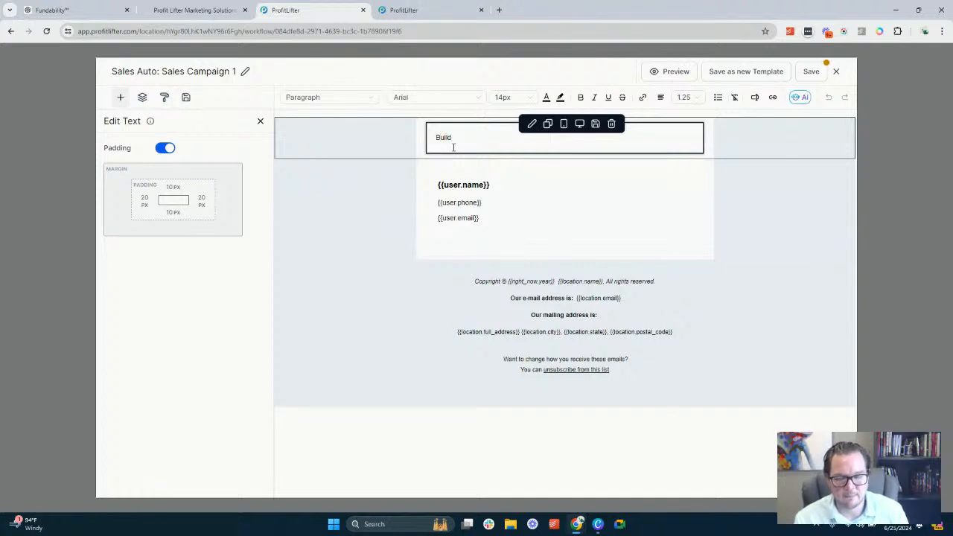
pyautogui.hotkey('ctrl', 'a')
pyautogui.write('Create ')
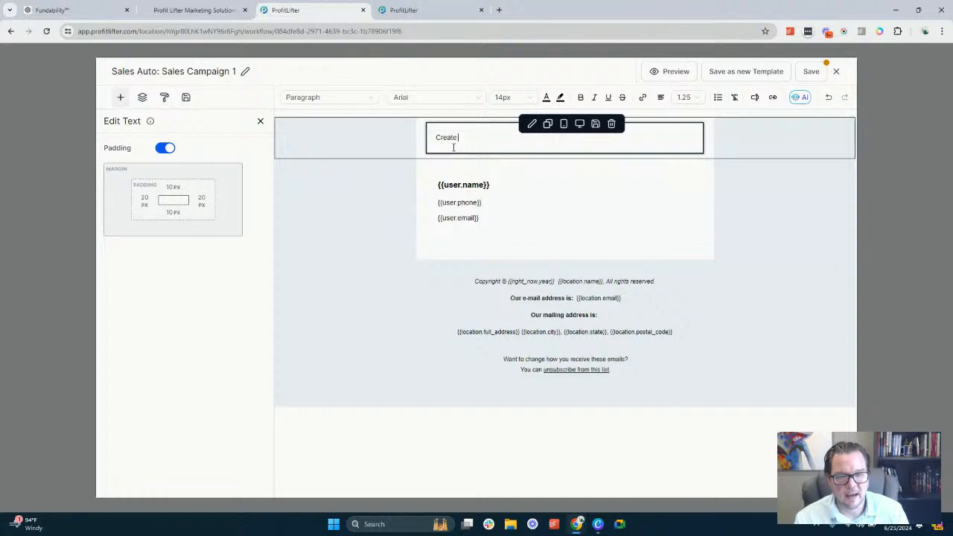
pyautogui.write('a sales')
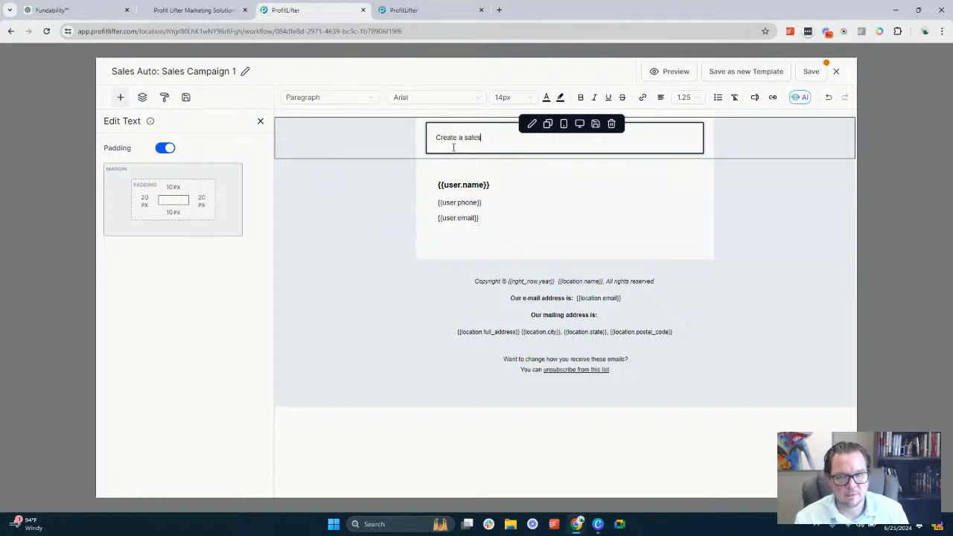
pyautogui.write(' email campa')
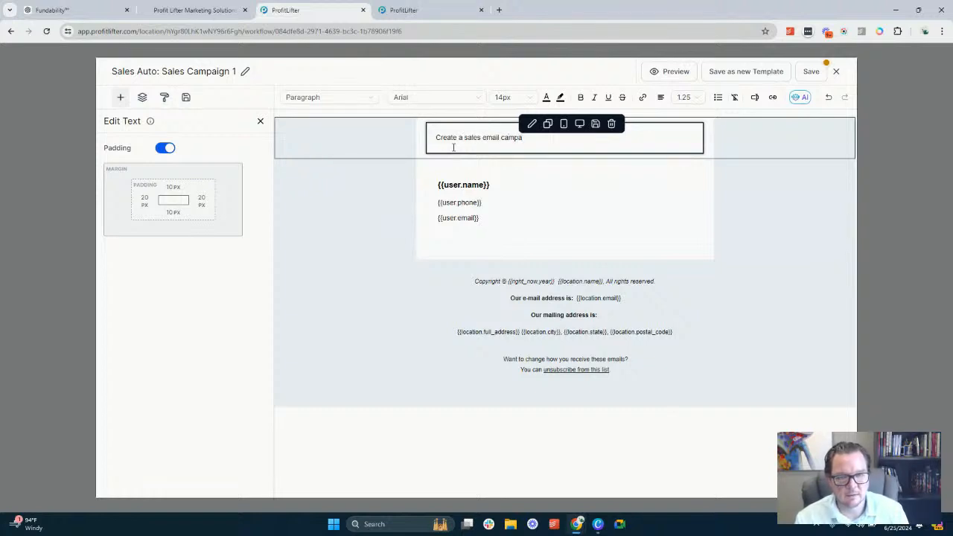
pyautogui.hotkey('ctrl', 'a')
# Enter "Create the first email of a 5 email sales campaign." in the text block above the signature
pyautogui.write('Cre')
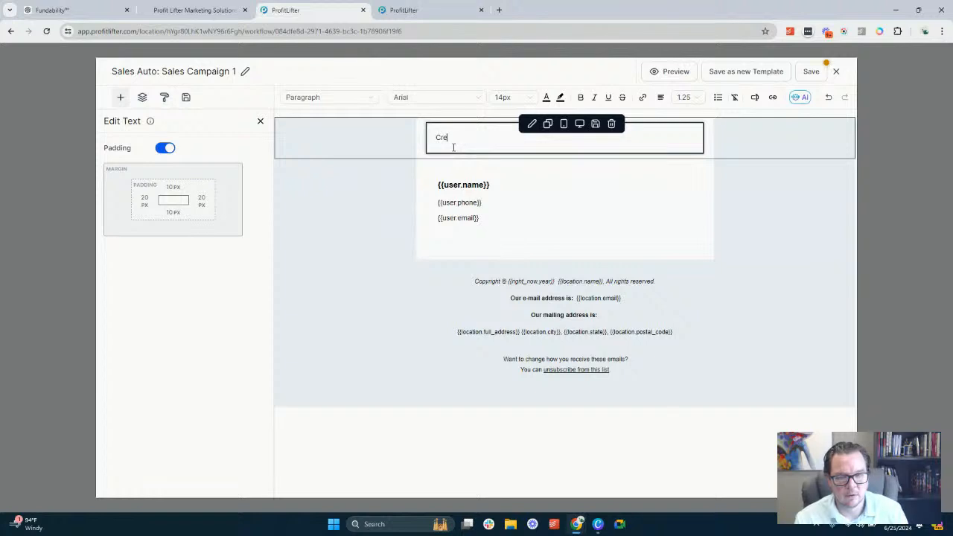
pyautogui.write('ate the first email fo')
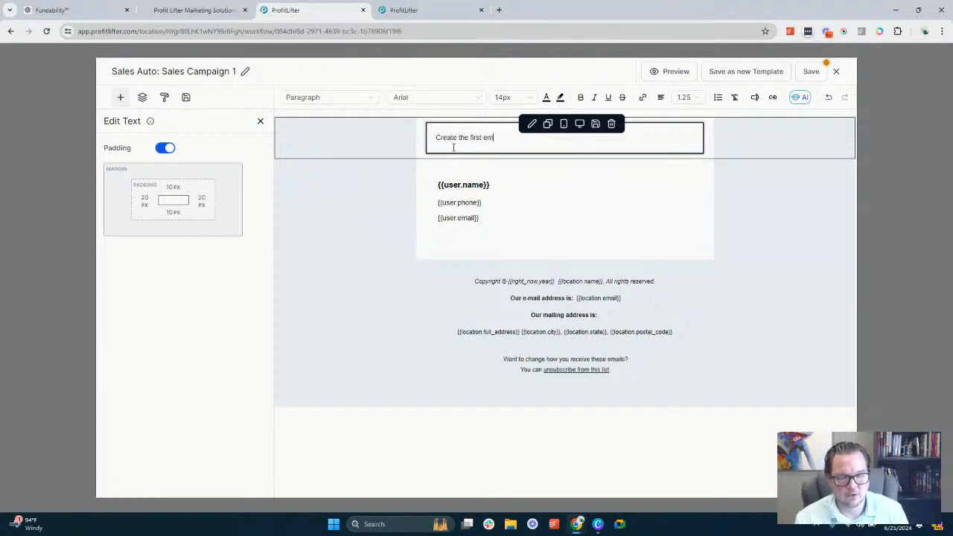
pyautogui.press('BackSpace')
pyautogui.press('BackSpace')
pyautogui.write('of a 5 email ')
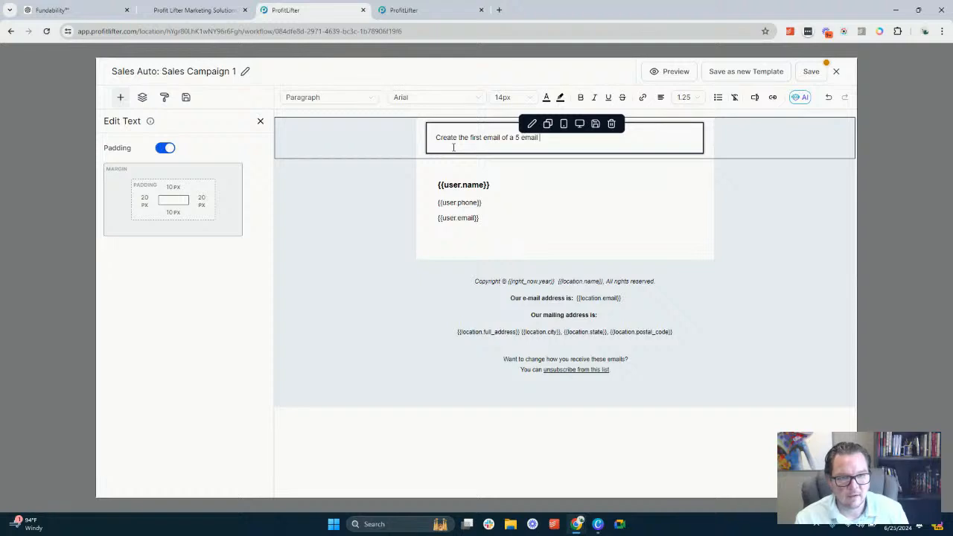
pyautogui.write('sales campaign ')
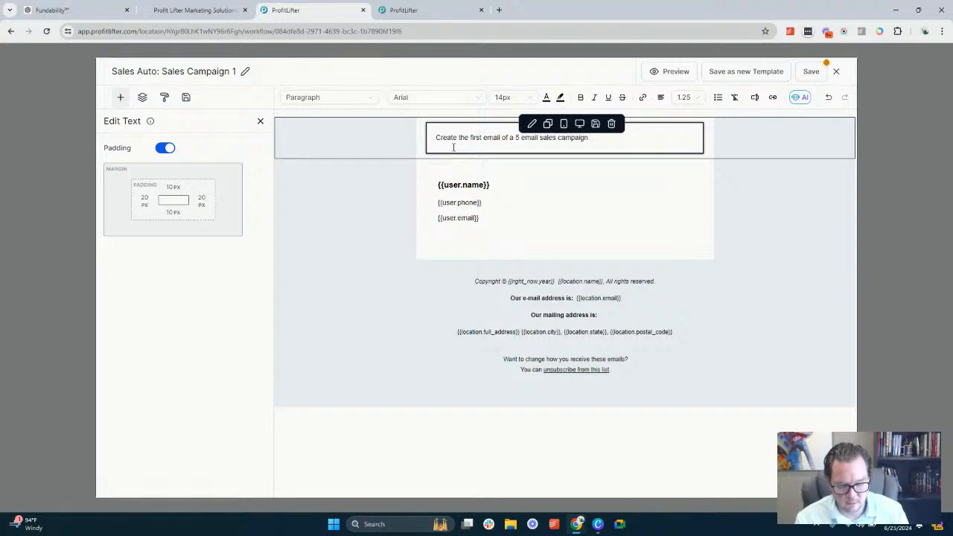
pyautogui.write(' We will be using our ')
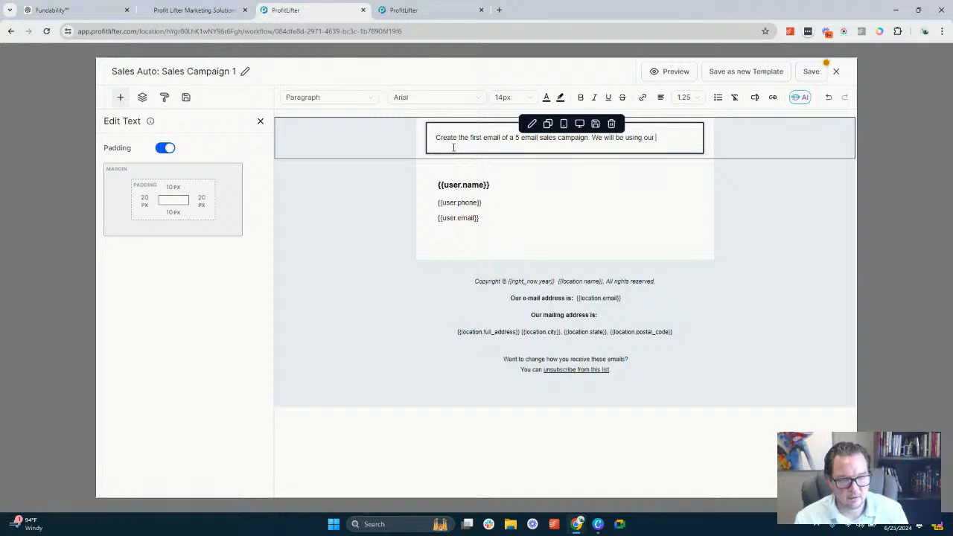
pyautogui.write('Custom')
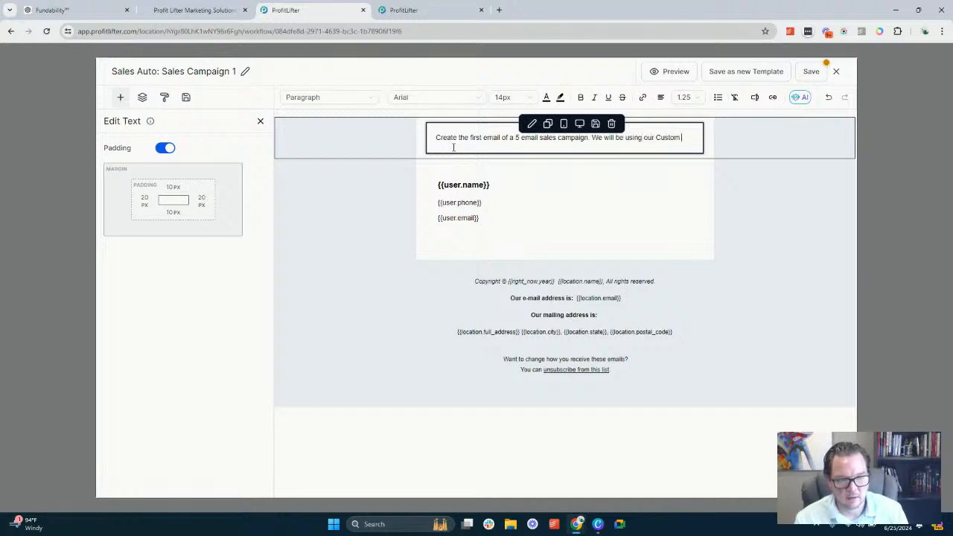
# Continue the prompt text with "We will be using our Value Propositions"
pyautogui.press('BackSpace')
pyautogui.press('BackSpace')
pyautogui.press('BackSpace')
pyautogui.press('BackSpace')
pyautogui.press('BackSpace')
pyautogui.press('BackSpace')
pyautogui.press('BackSpace')
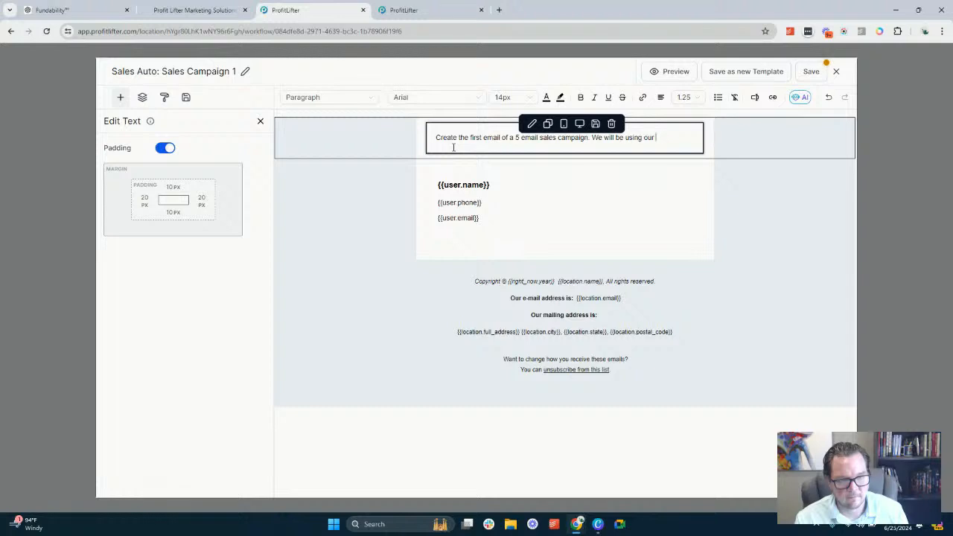
pyautogui.write('Value Propositi')
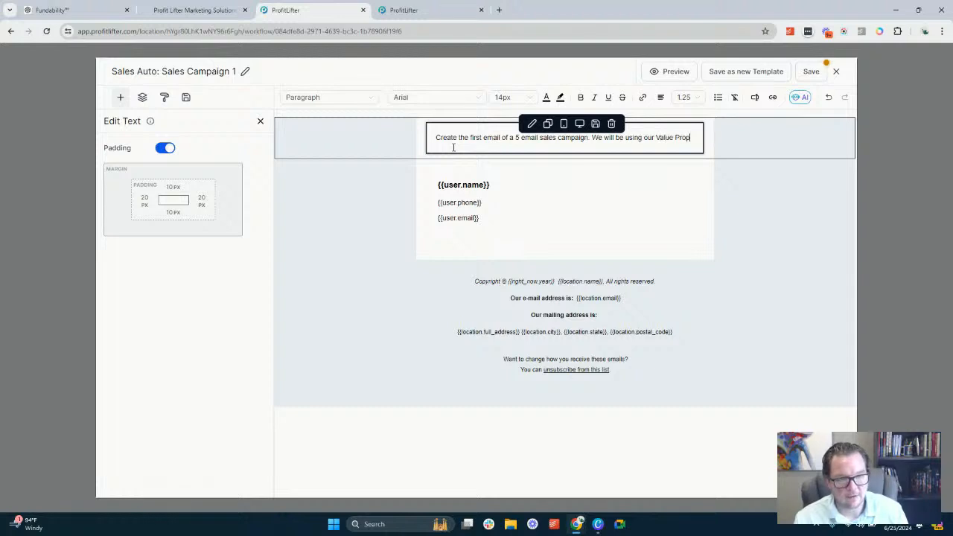
pyautogui.press('BackSpace')
pyautogui.press('BackSpace')
pyautogui.press('BackSpace')
pyautogui.press('BackSpace')
pyautogui.press('BackSpace')
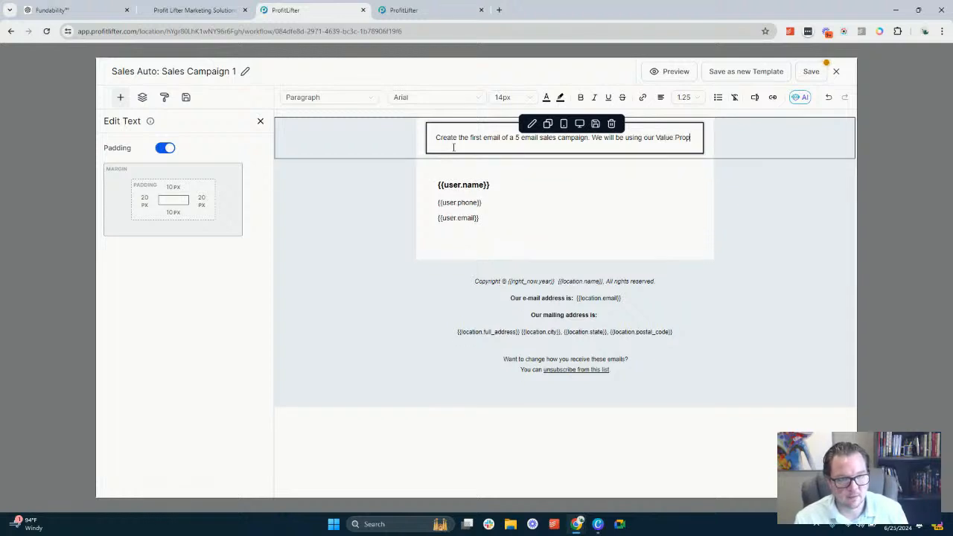
pyautogui.write('ositions')
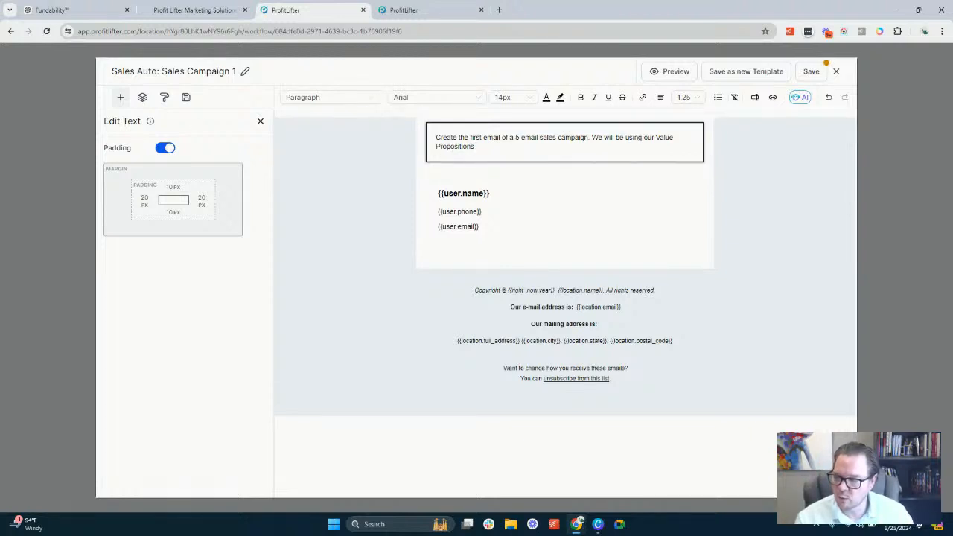
# Expand the prompt's second sentence to read "We will be using an overview of our Unique Value Propositions"
pyautogui.click(481, 148)
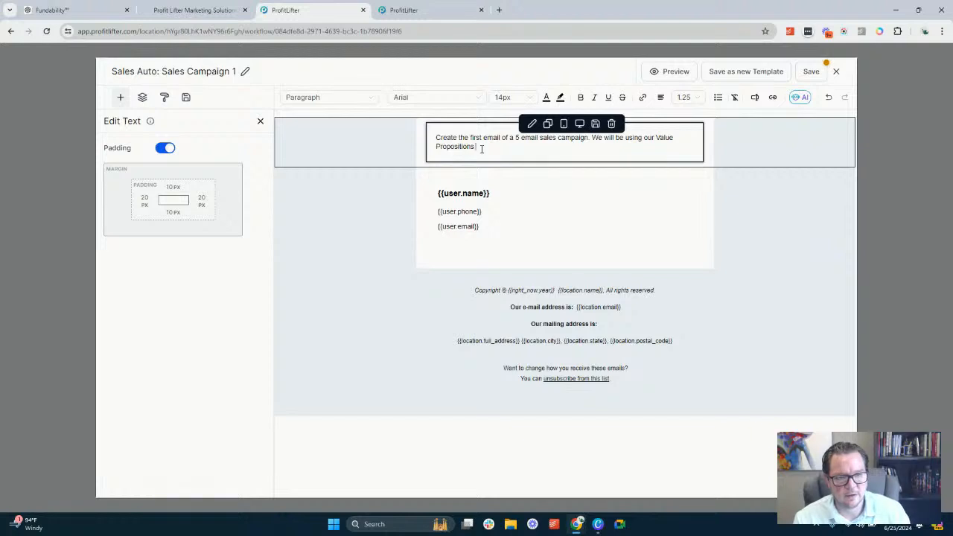
pyautogui.click(643, 138)
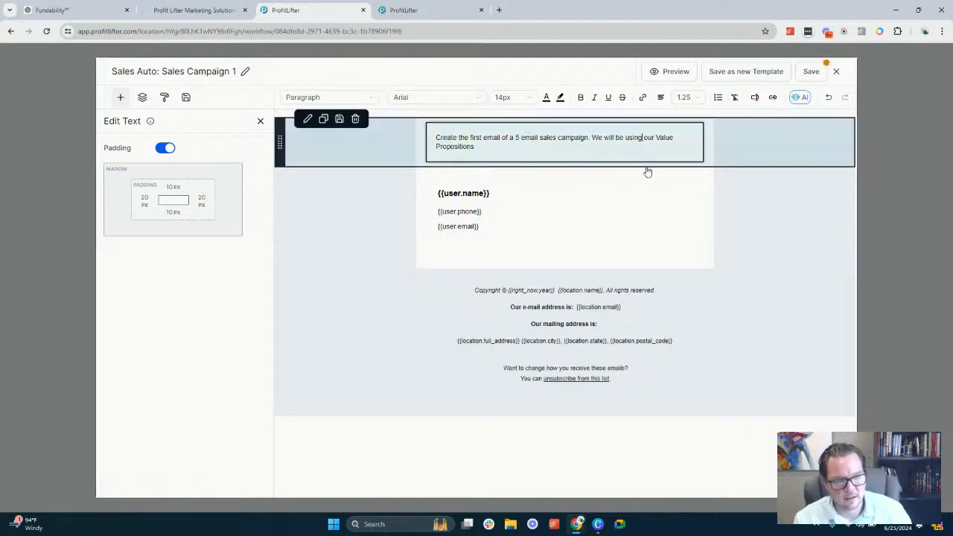
pyautogui.write('an overvie ')
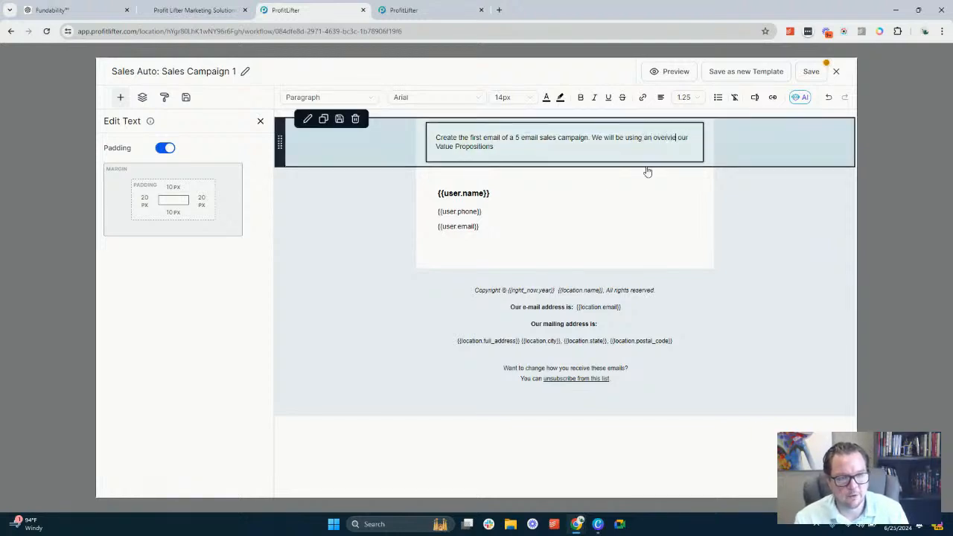
pyautogui.write('w of')
pyautogui.click(444, 146)
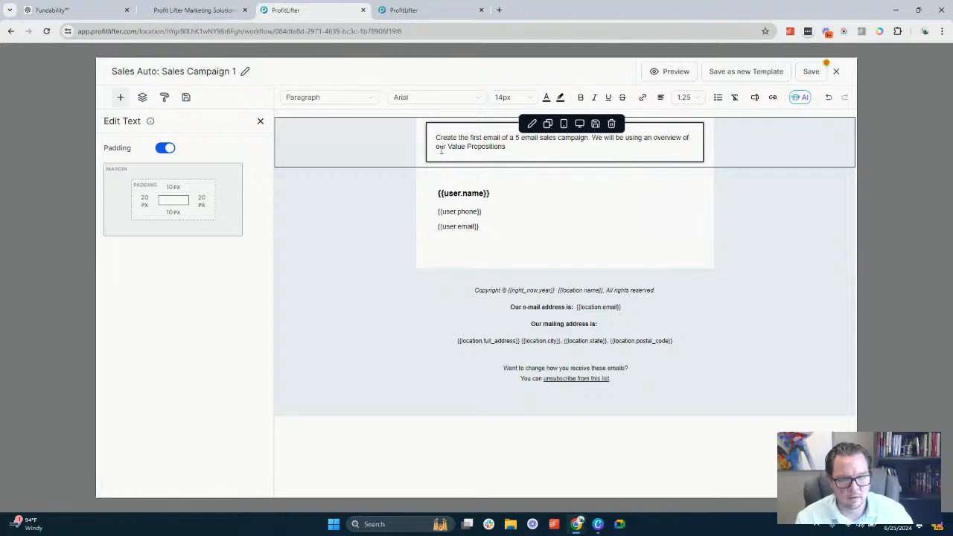
pyautogui.write('Un')
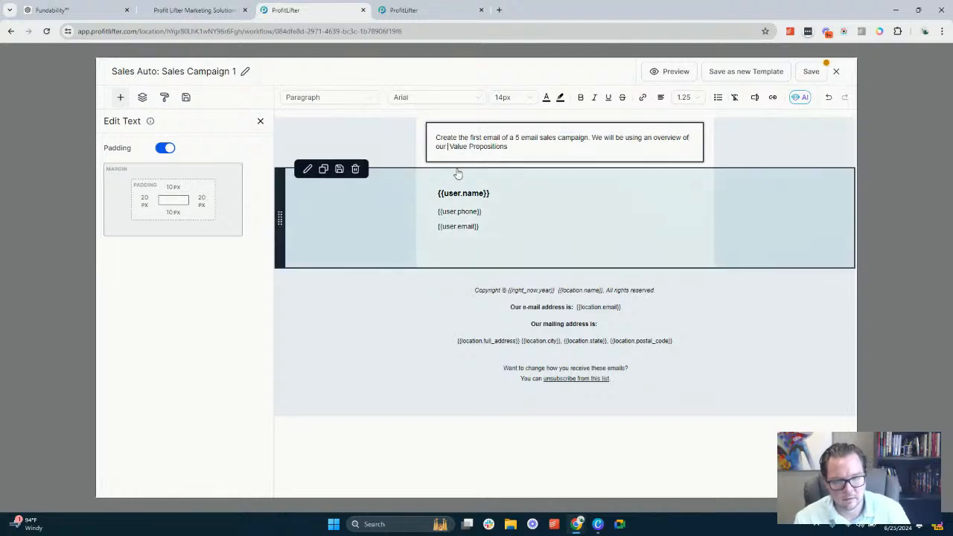
pyautogui.write('ique')
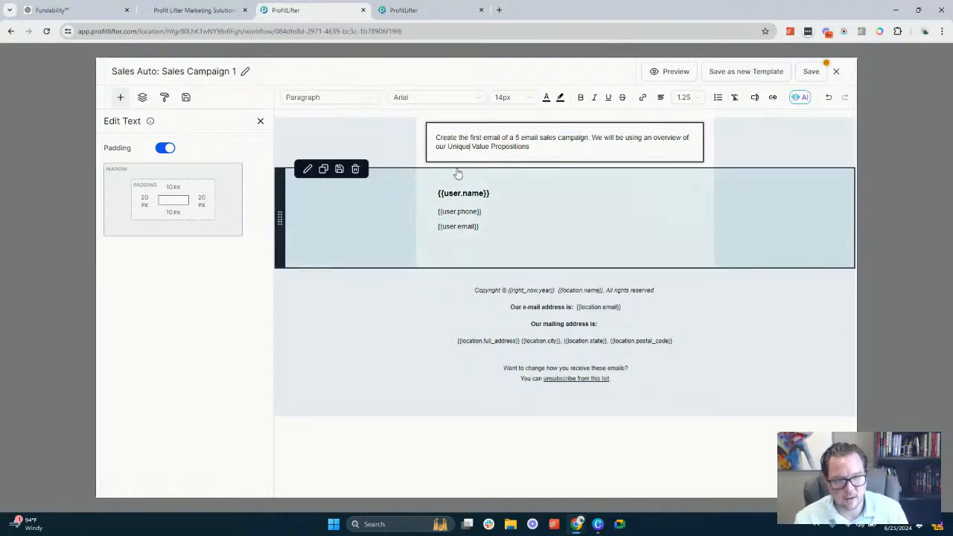
# Append "for this first email" to the end of the prompt text
pyautogui.press('End')
pyautogui.write('for this')
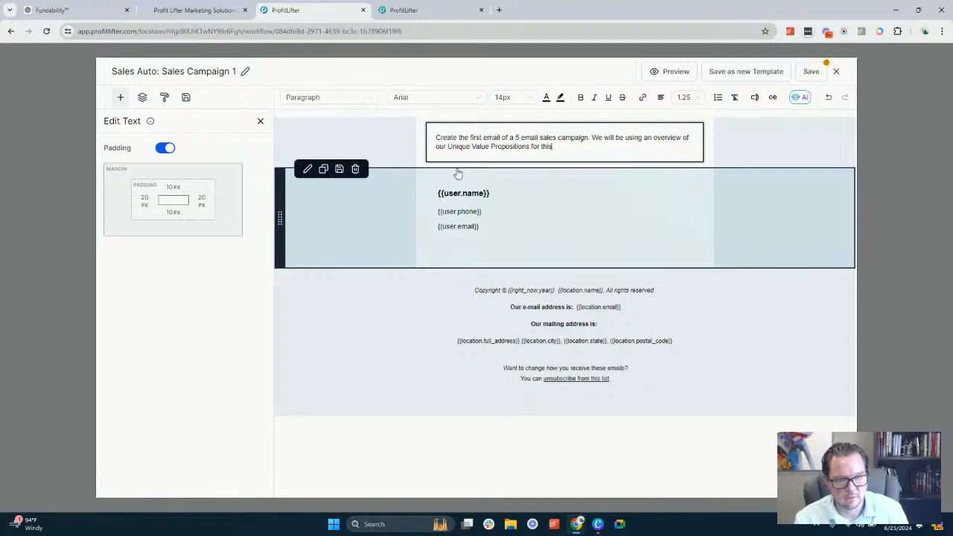
pyautogui.write(' first email')
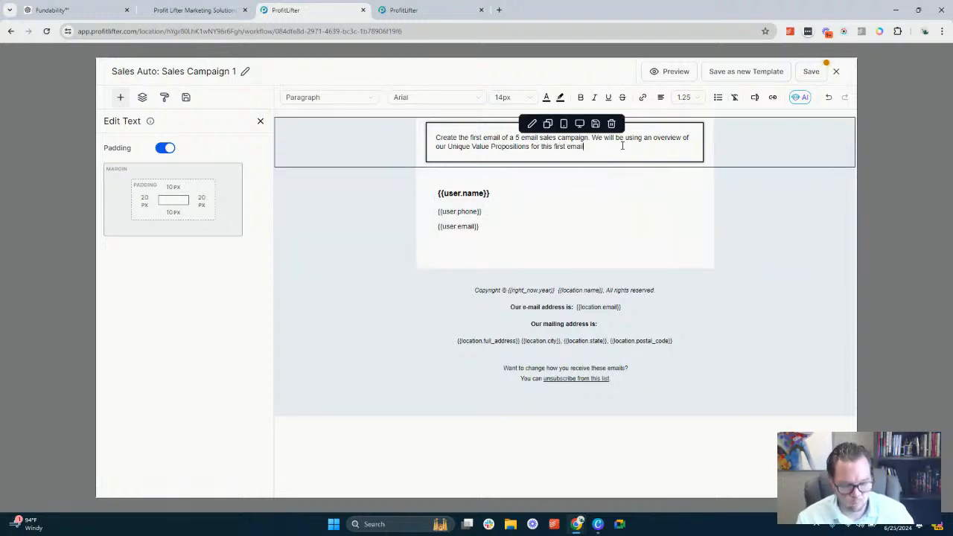
pyautogui.write('.')
# End the prompt text with a period and copy the whole prompt
pyautogui.hotkey('ctrl', 'a')
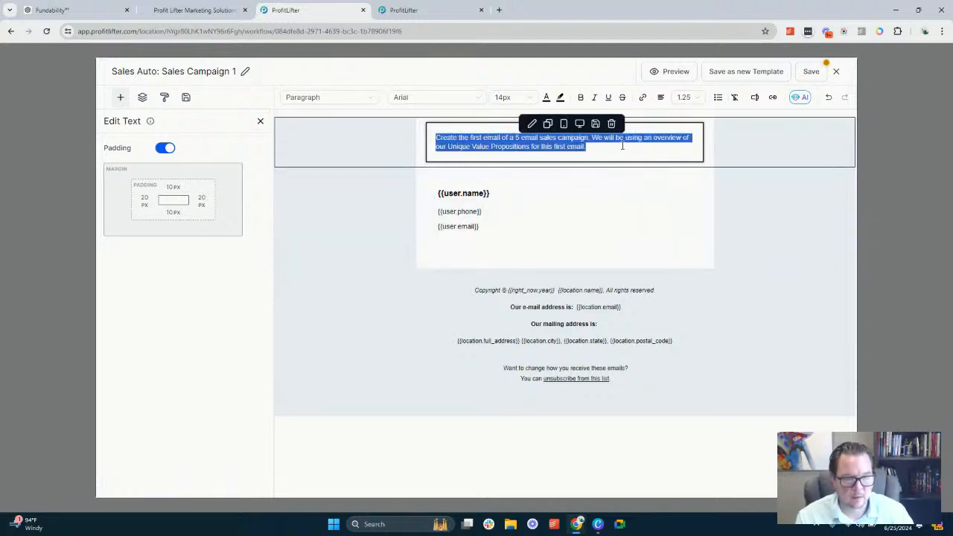
pyautogui.click(675, 141)
# Save the Sales Auto: Sales Campaign 1 template and close its editor
pyautogui.click(813, 74)
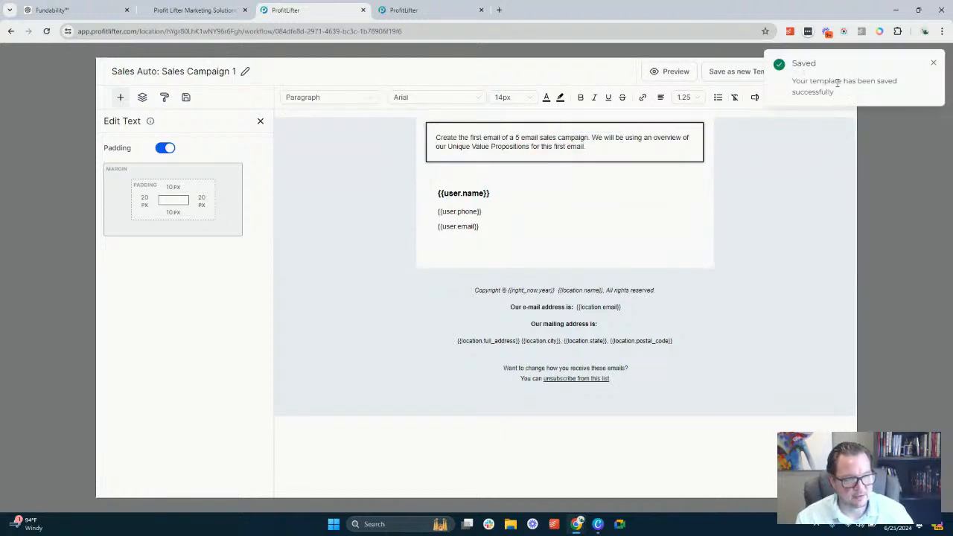
pyautogui.click(933, 63)
pyautogui.click(836, 72)
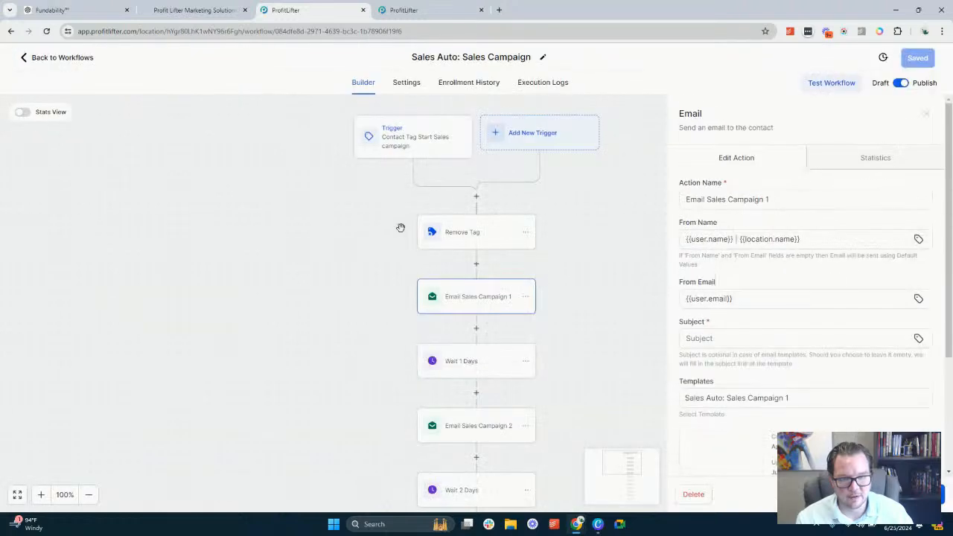
# Open the Email Sales Campaign 2 action's settings in the workflow
pyautogui.scroll(-1, 464, 291)
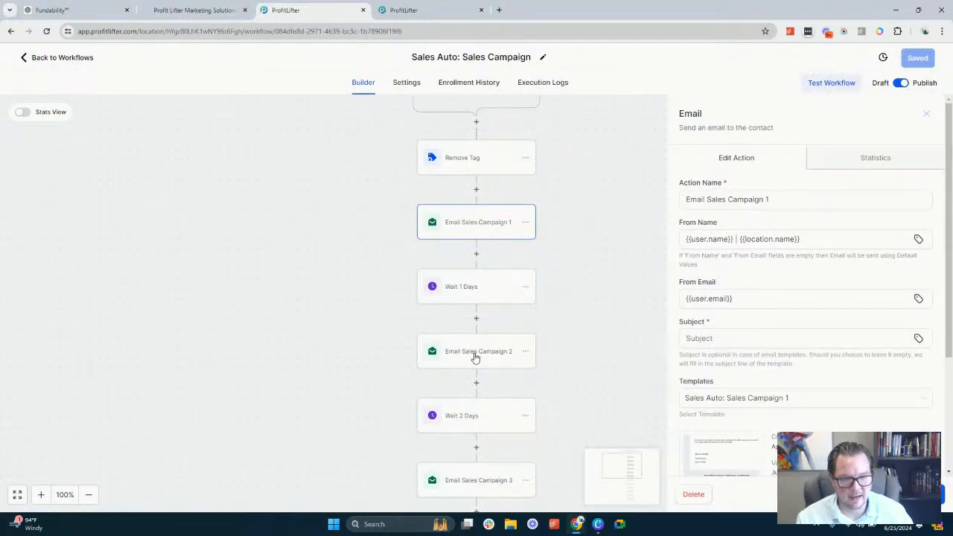
pyautogui.click(474, 356)
pyautogui.scroll(2, 480, 268)
pyautogui.scroll(-1, 763, 234)
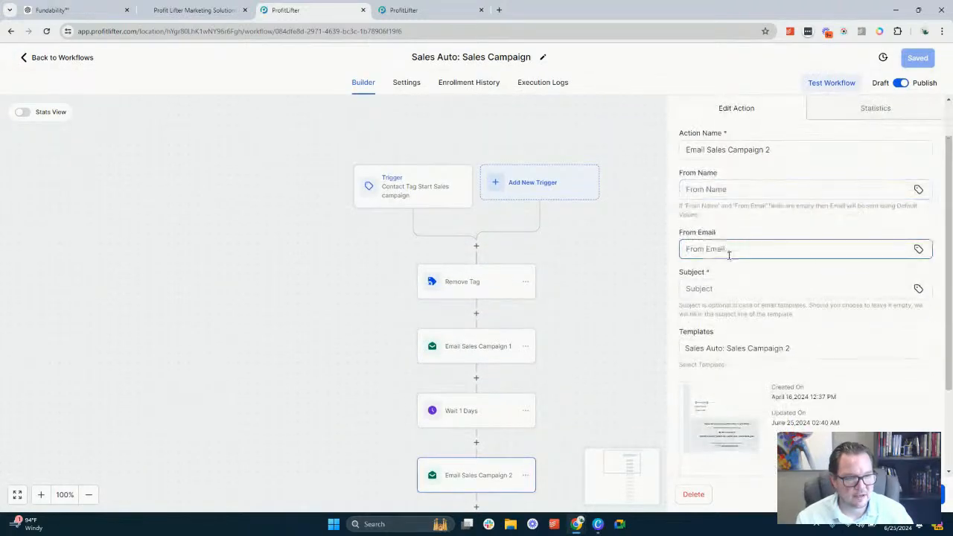
pyautogui.click(919, 190)
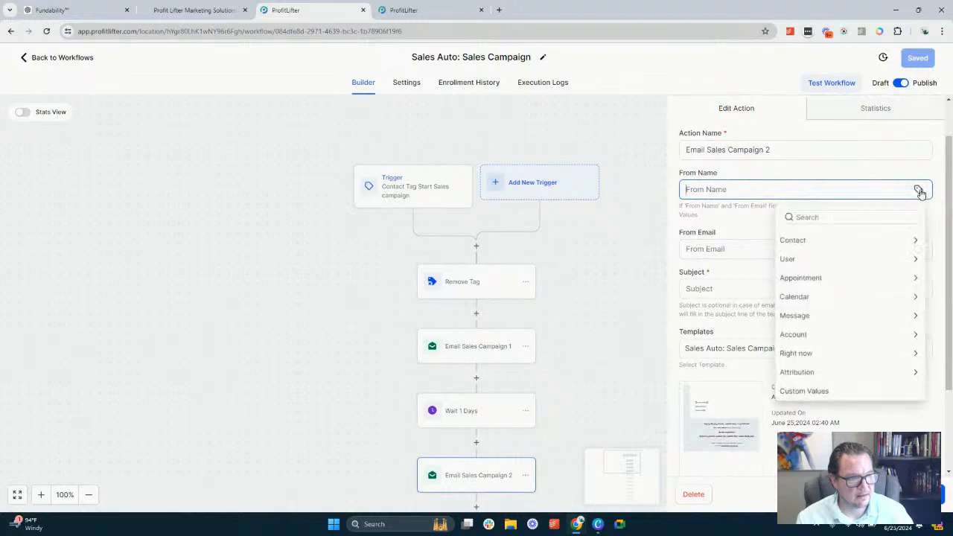
pyautogui.click(825, 241)
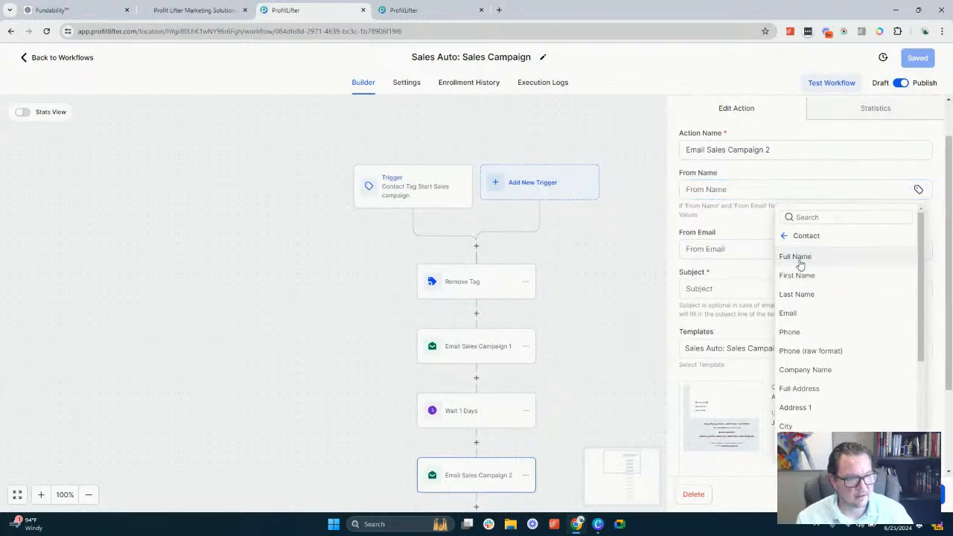
pyautogui.click(795, 260)
pyautogui.hotkey('ctrl', 'a')
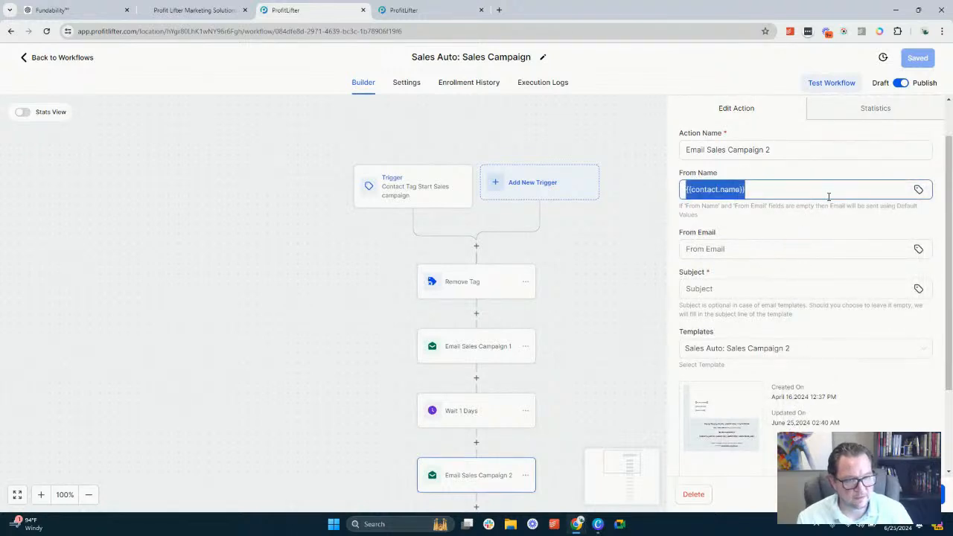
pyautogui.write('a')
pyautogui.press('BackSpace')
pyautogui.rightClick(884, 205)
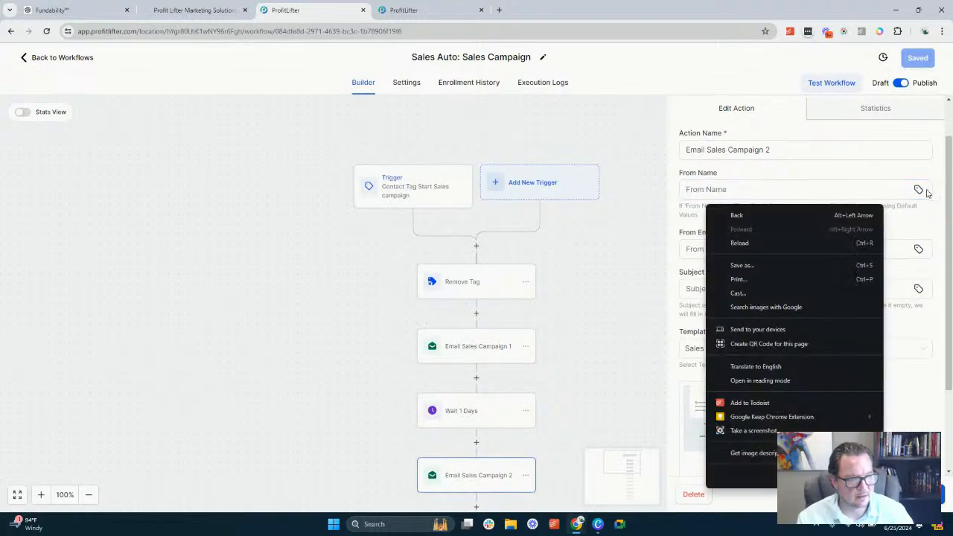
pyautogui.click(919, 189)
# Set the second email's From Name to {{user.name}} | {{location.name}} using the user's full name and the account name values
pyautogui.click(919, 189)
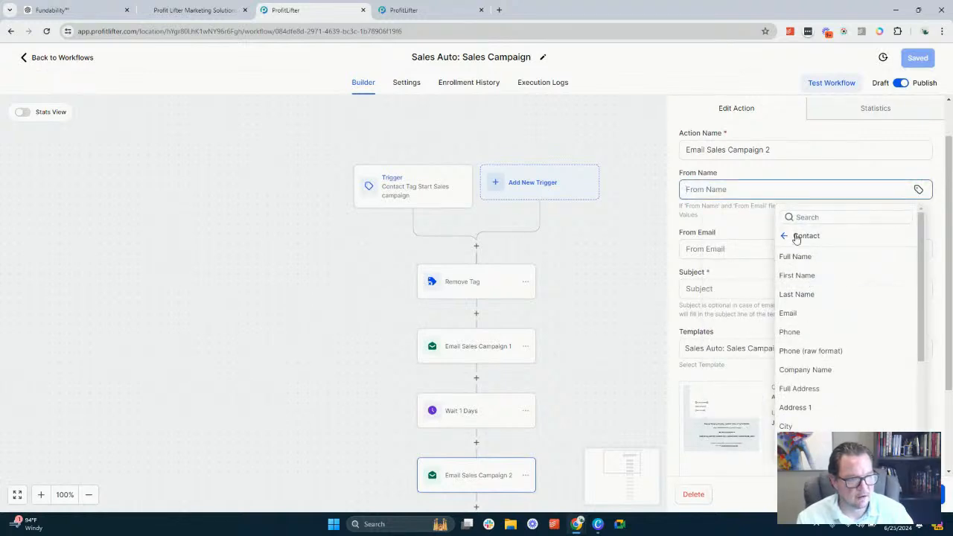
pyautogui.click(797, 236)
pyautogui.click(796, 259)
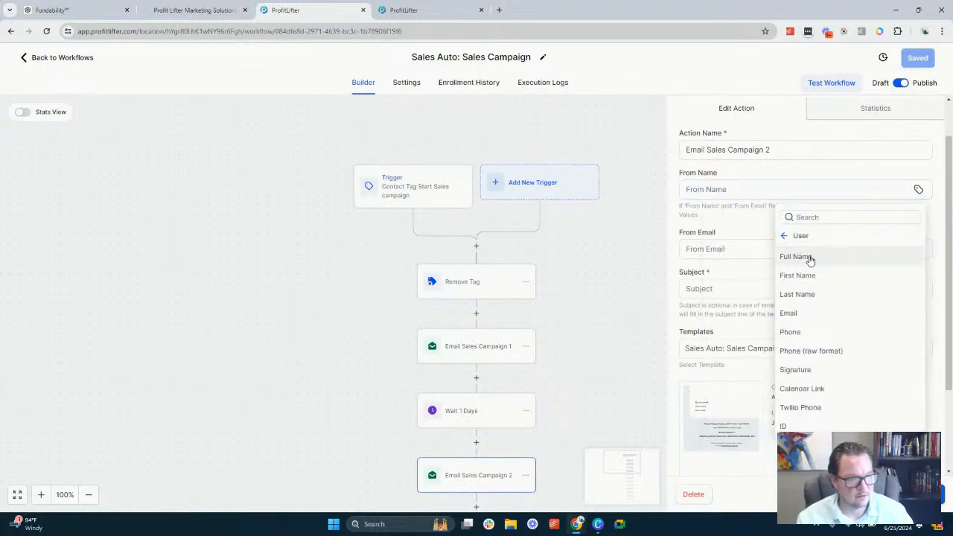
pyautogui.click(797, 258)
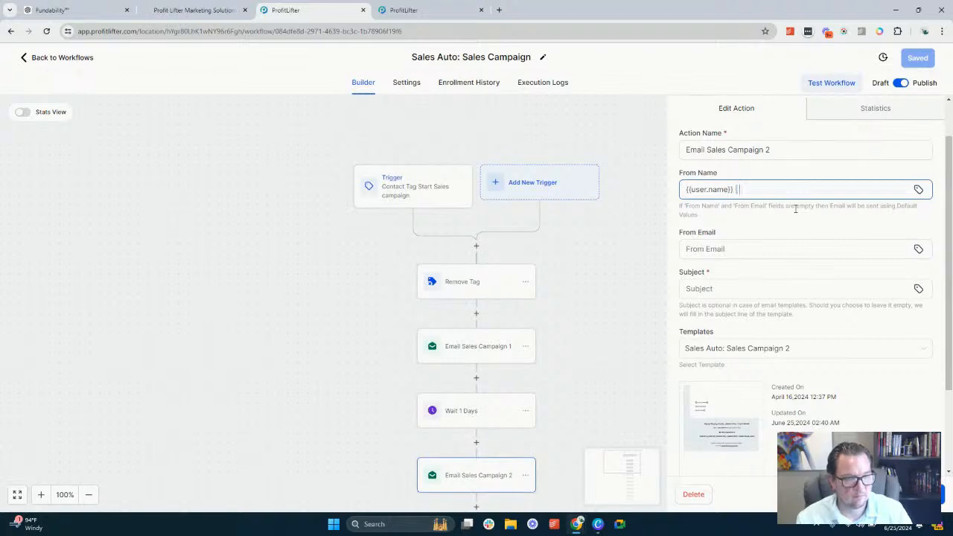
pyautogui.click(919, 189)
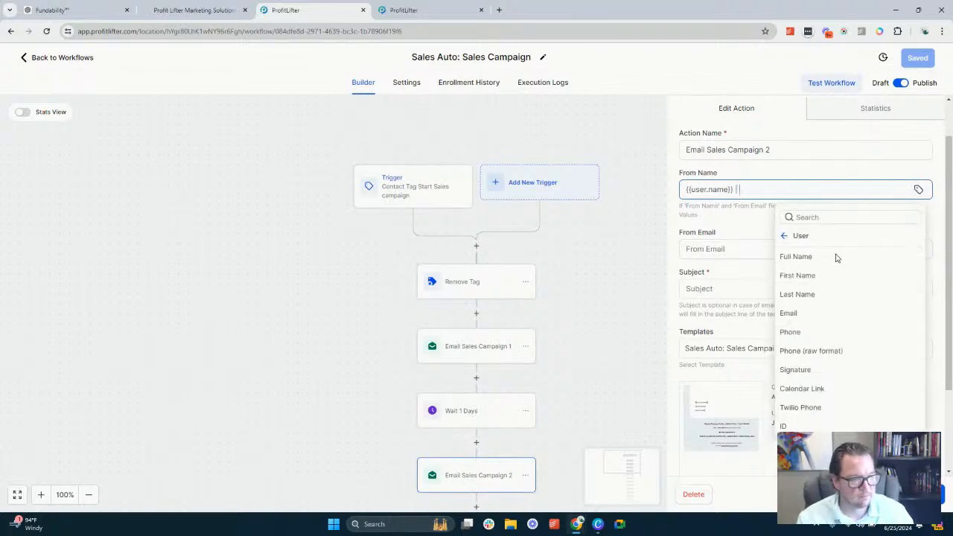
pyautogui.click(787, 235)
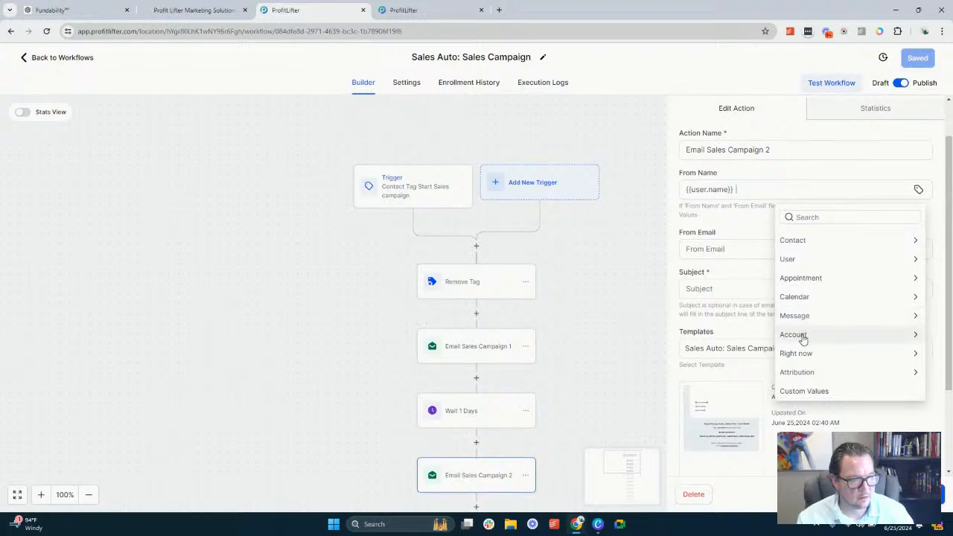
pyautogui.click(797, 335)
pyautogui.click(791, 256)
pyautogui.click(783, 257)
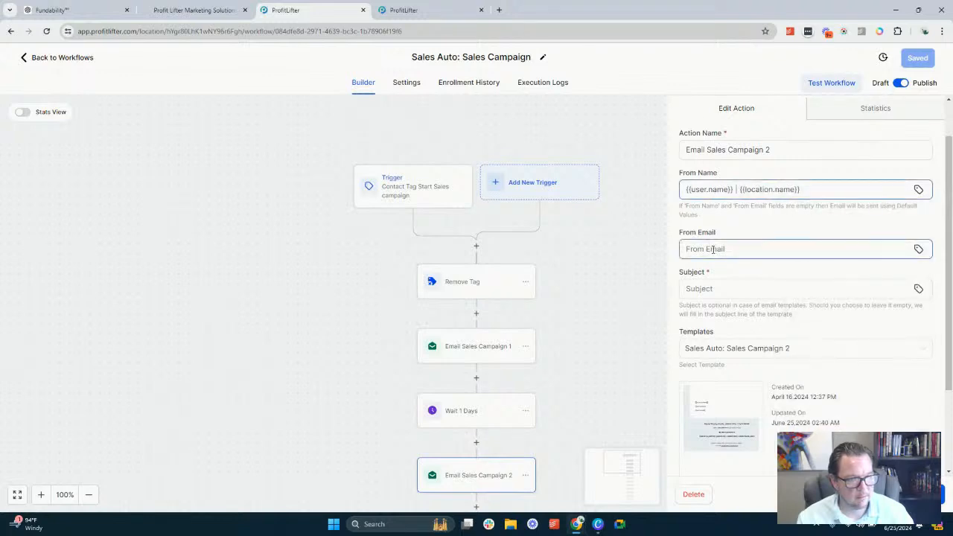
# Set the second email's From Email to the user's email value, {{user.email}}
pyautogui.click(918, 248)
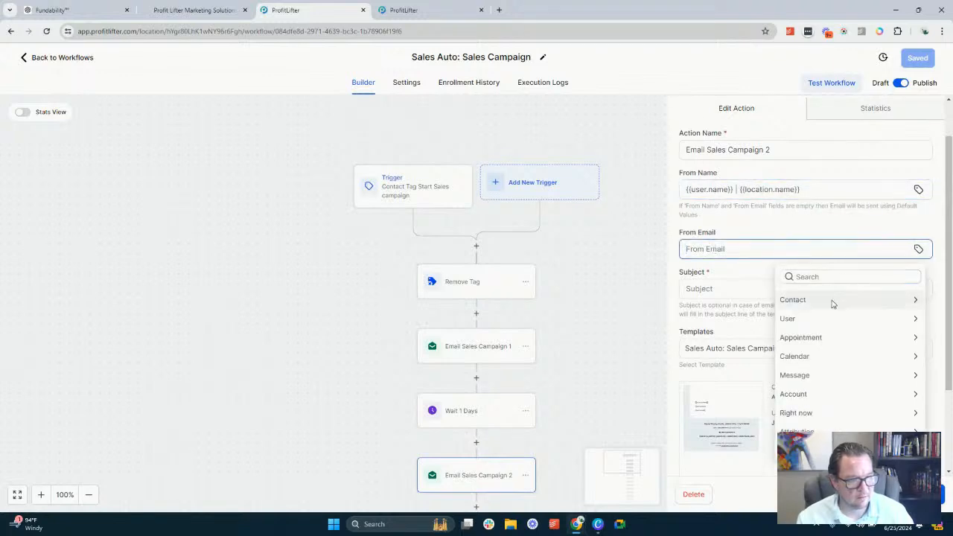
pyautogui.click(827, 319)
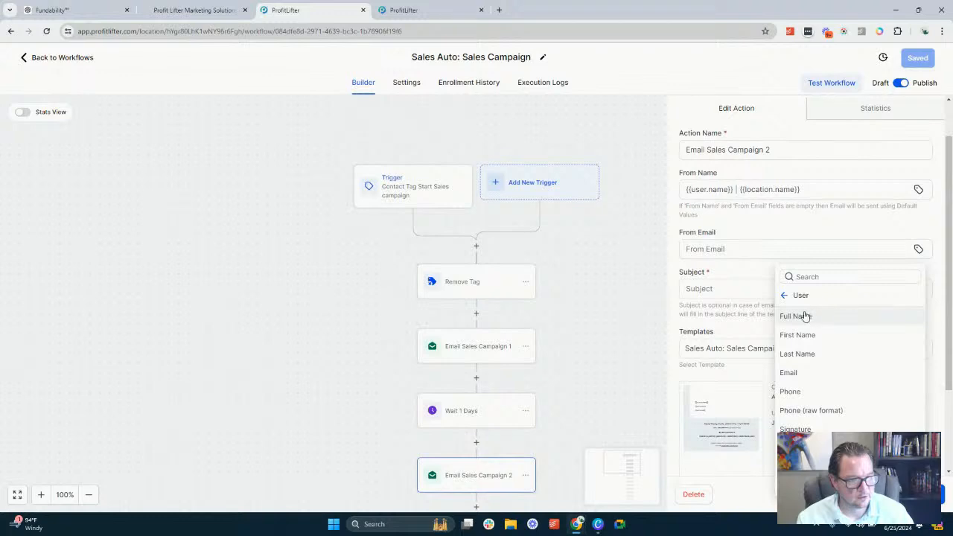
pyautogui.click(795, 372)
pyautogui.click(754, 294)
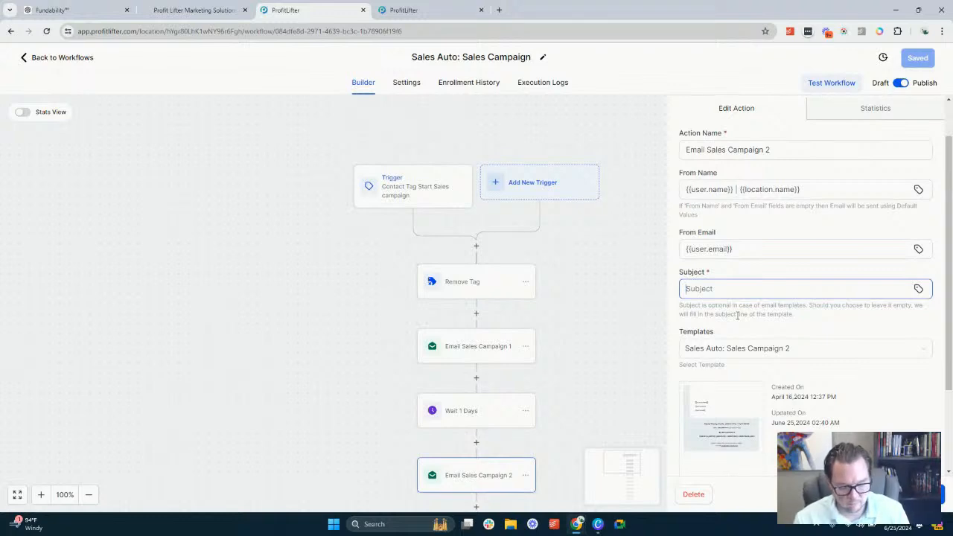
pyautogui.write('Create a')
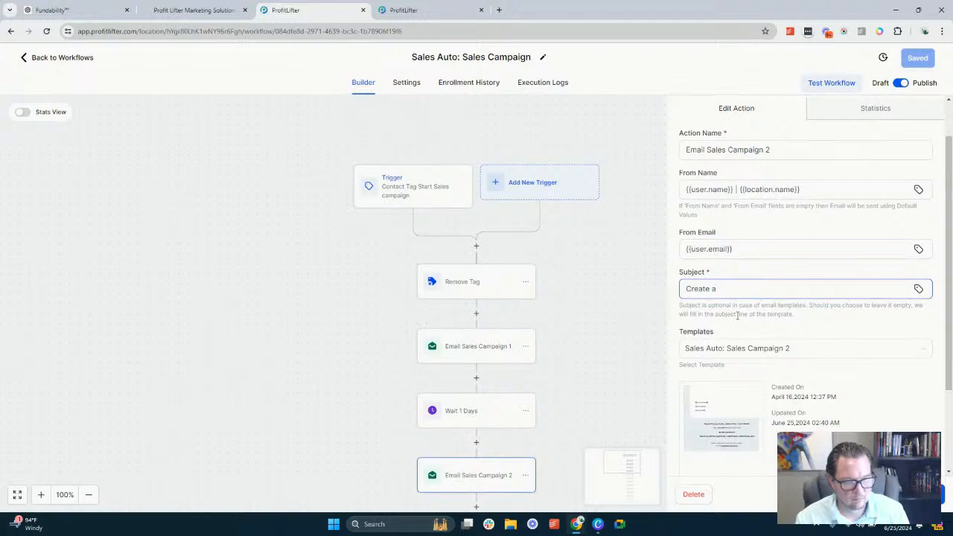
pyautogui.hotkey('ctrl', 'a')
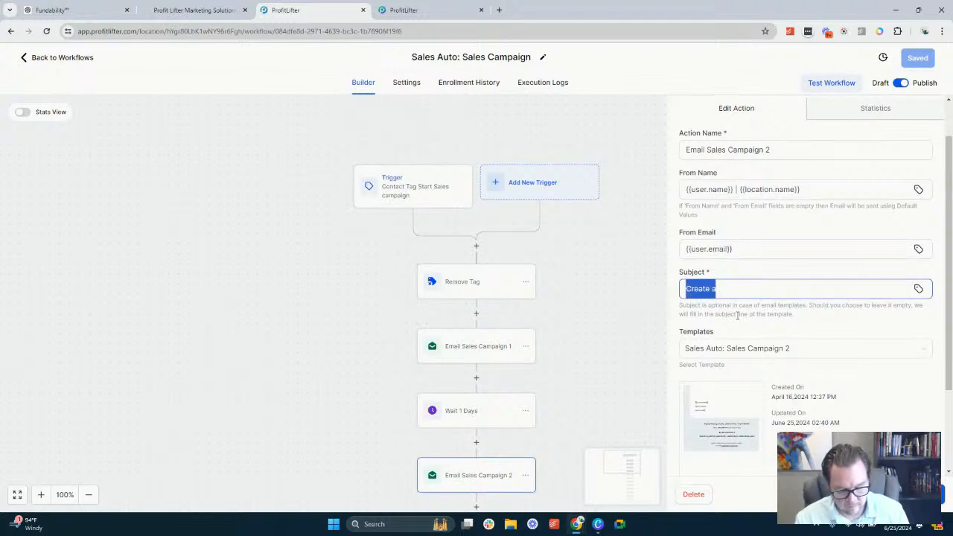
pyautogui.write('Why you n')
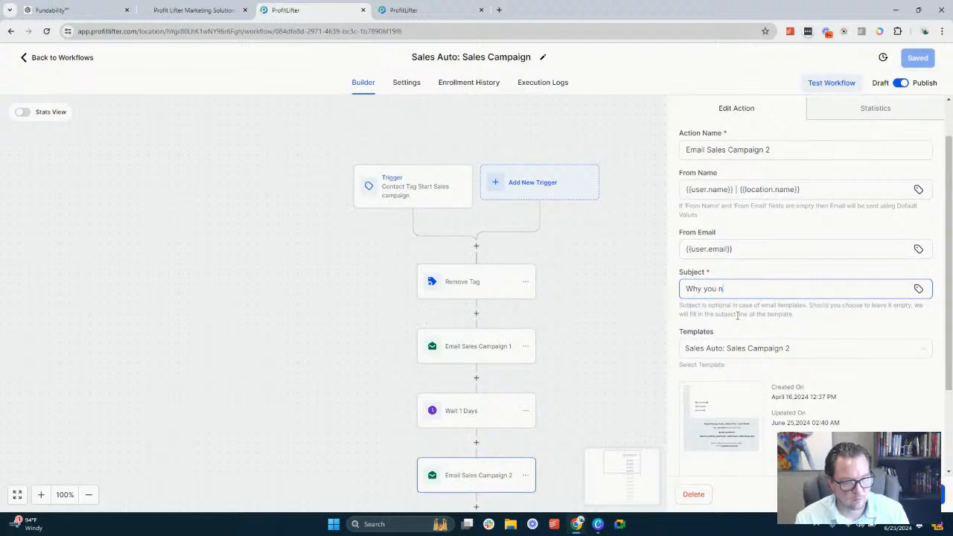
# Set the second email's subject to "Create AI Subject"
pyautogui.hotkey('ctrl', 'a')
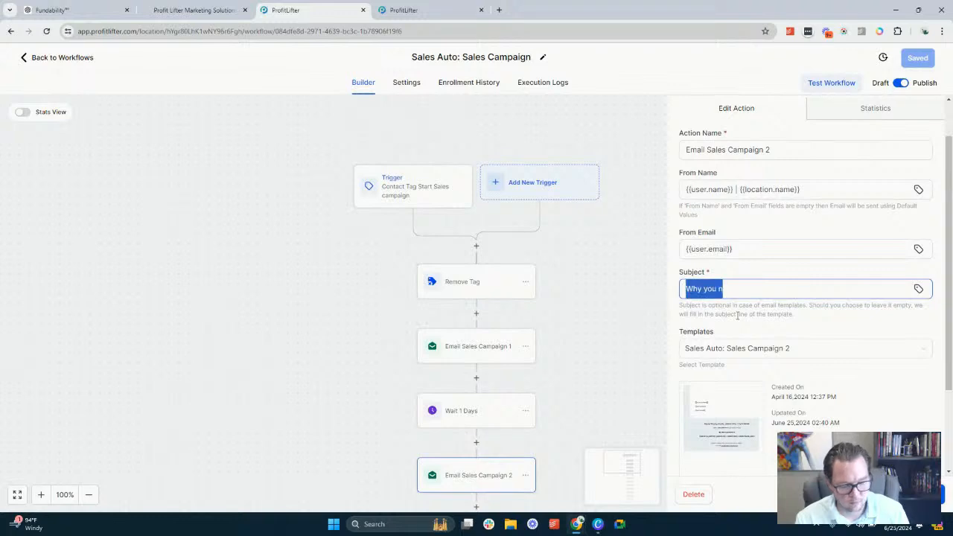
pyautogui.write('Create AI')
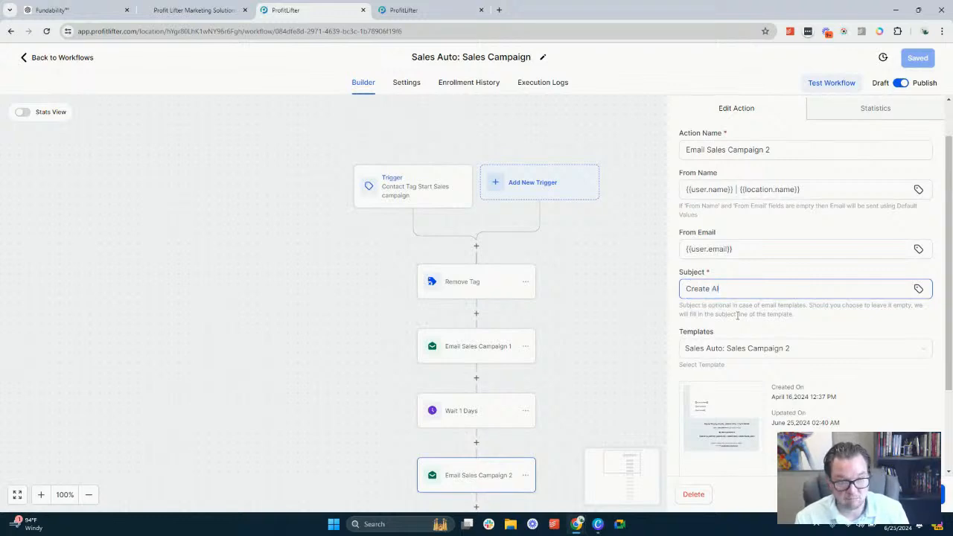
pyautogui.write(' Subj')
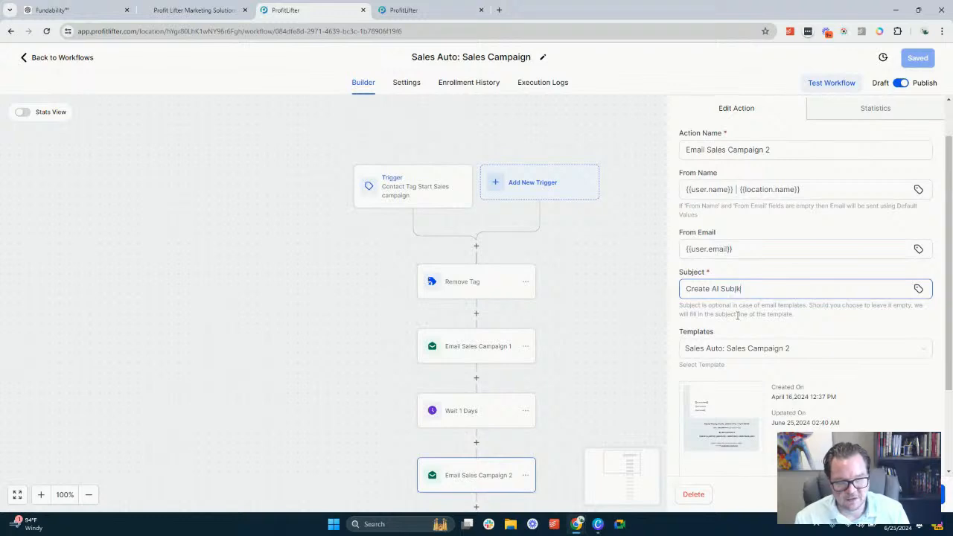
pyautogui.write('ect')
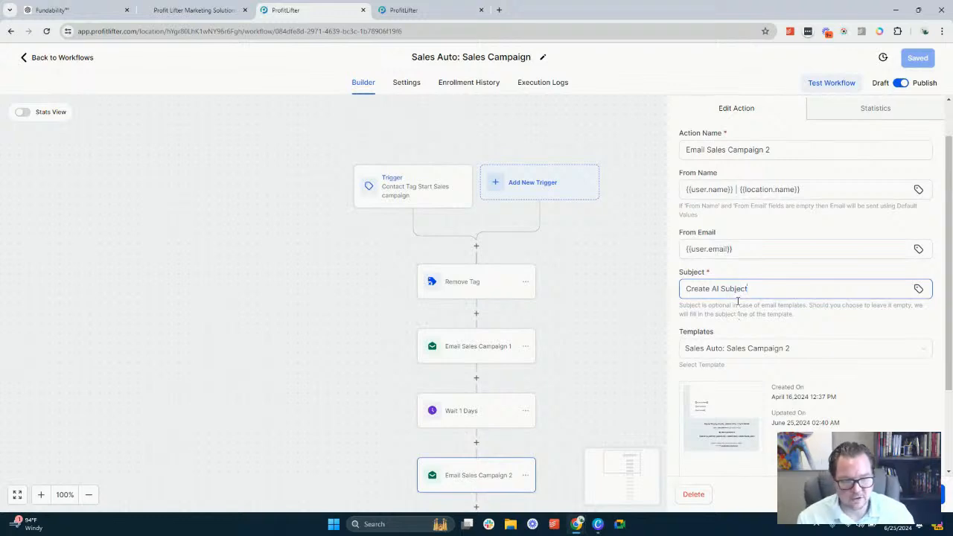
# Open the Sales Auto: Sales Campaign 2 template for editing and paste the copied prompt into its empty text block
pyautogui.scroll(-2, 724, 314)
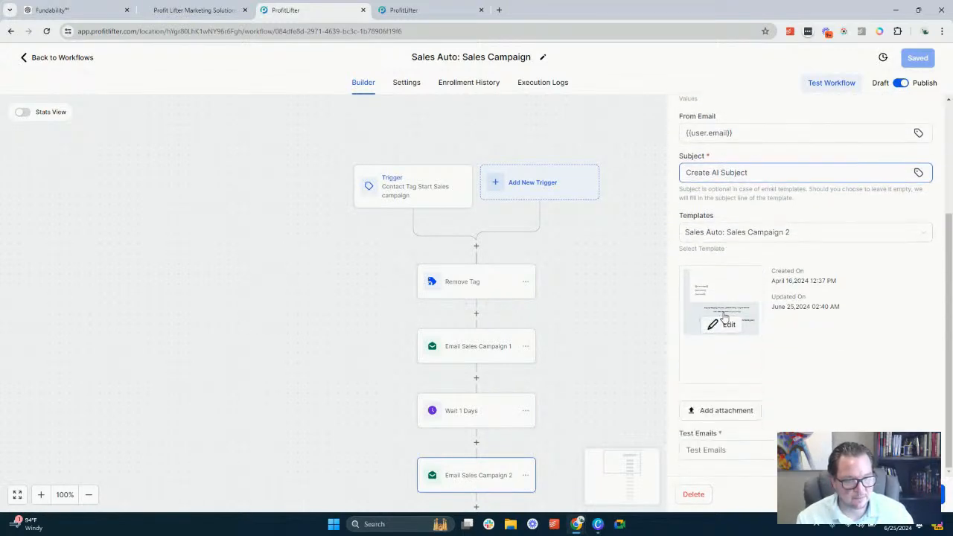
pyautogui.click(721, 325)
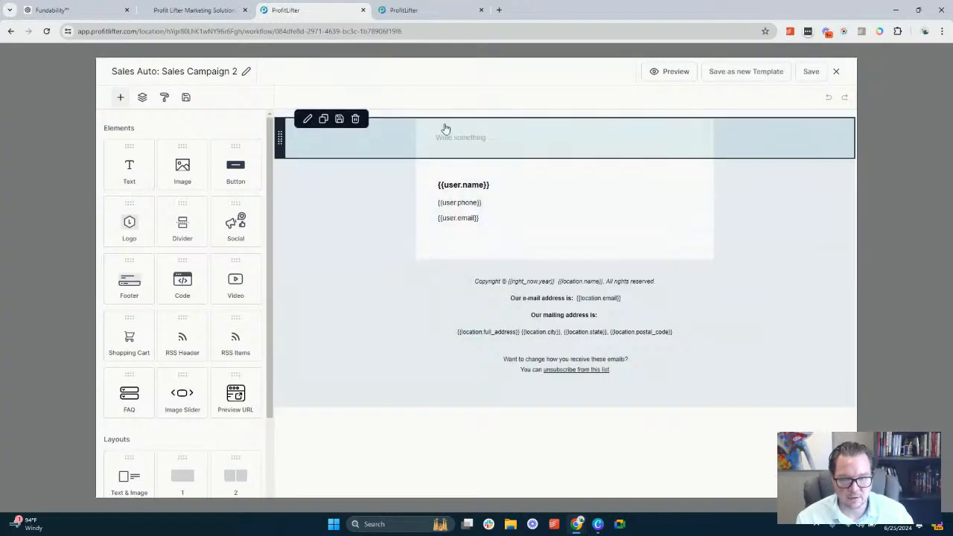
pyautogui.click(465, 133)
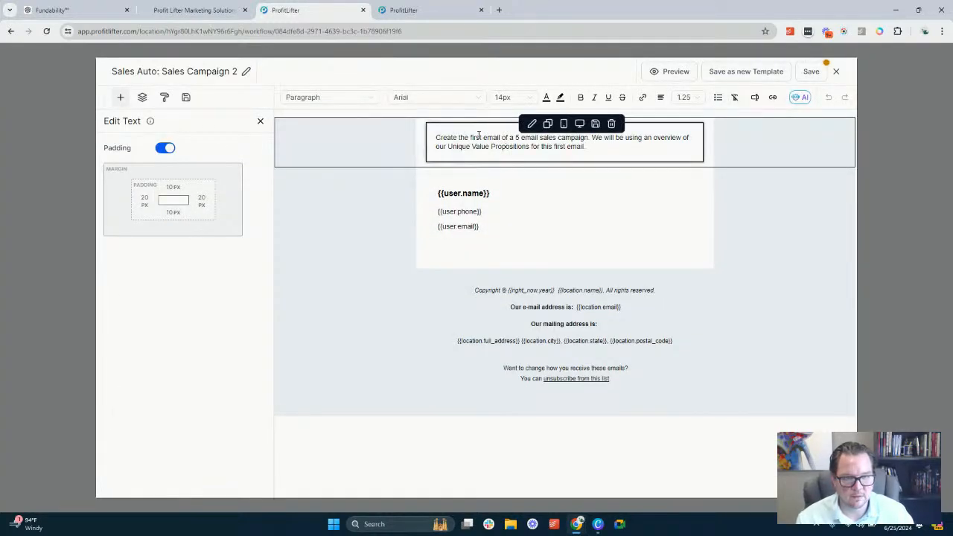
# Reword the pasted prompt to "Create the second email" and replace "using an overview of" with "leaning into"
pyautogui.doubleClick(478, 137)
pyautogui.write('second')
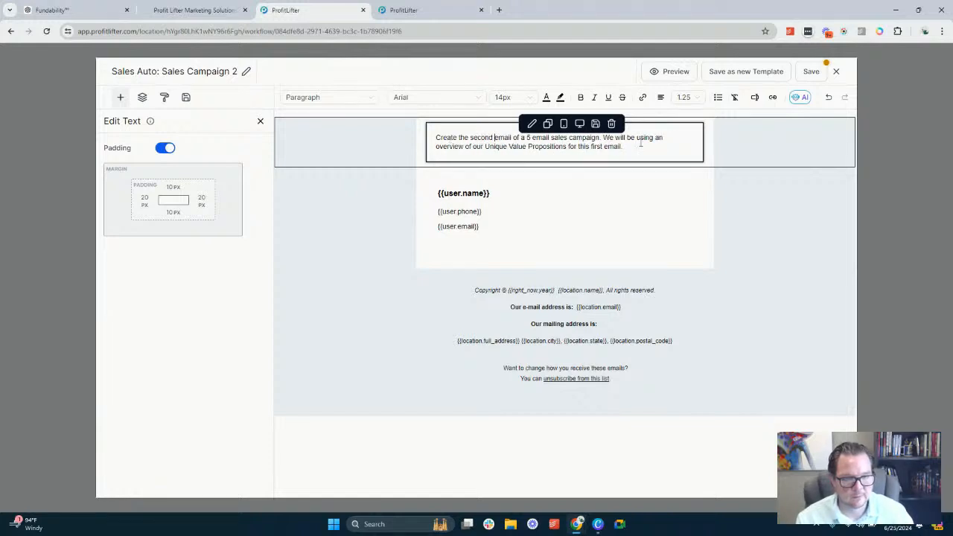
pyautogui.moveTo(657, 138); pyautogui.dragTo(468, 149)
pyautogui.press('BackSpace')
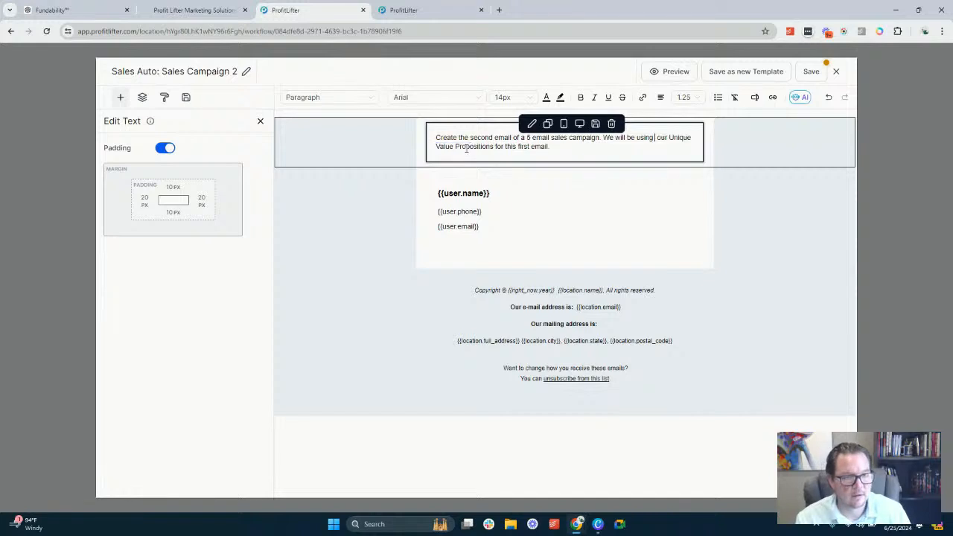
pyautogui.press('BackSpace')
pyautogui.press('BackSpace')
pyautogui.press('BackSpace')
pyautogui.press('BackSpace')
pyautogui.press('BackSpace')
pyautogui.press('BackSpace')
pyautogui.write('leaning ')
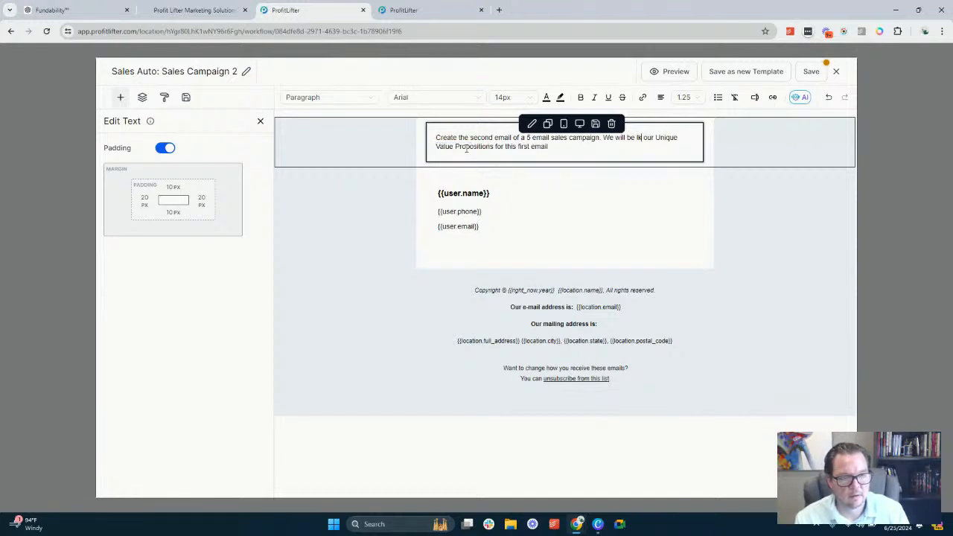
pyautogui.write('into')
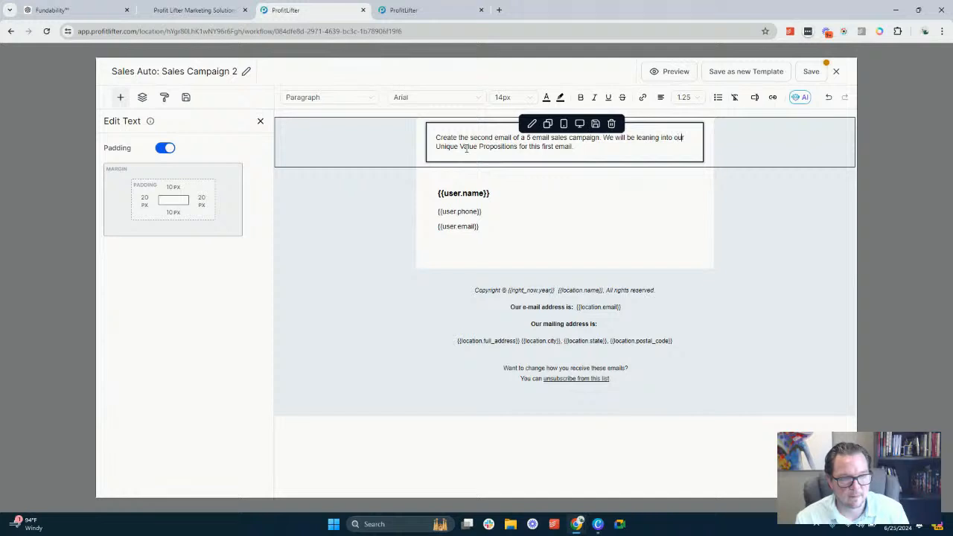
# Change the prompt's ending to "our first Unique Value Propositions for this email." and select the whole prompt
pyautogui.press('Right')
pyautogui.write('first')
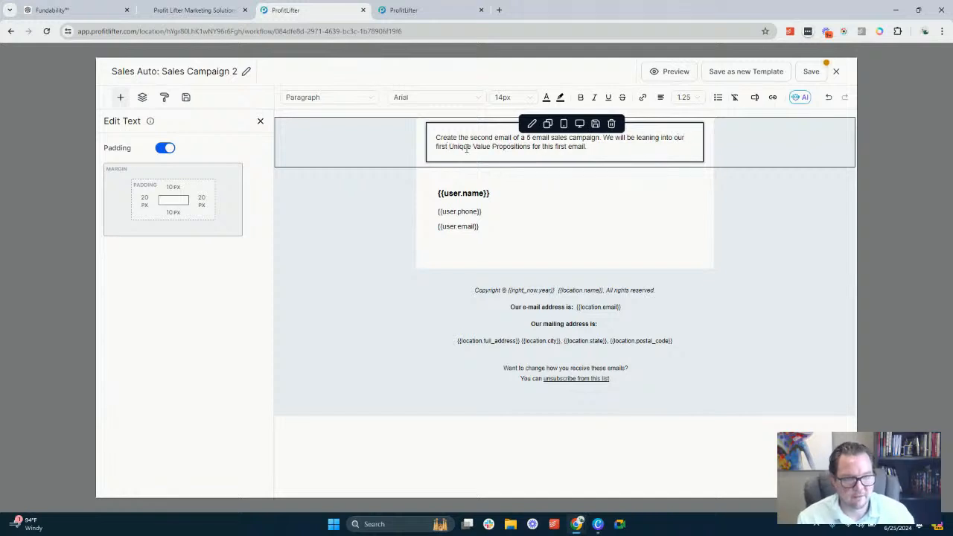
pyautogui.doubleClick(563, 146)
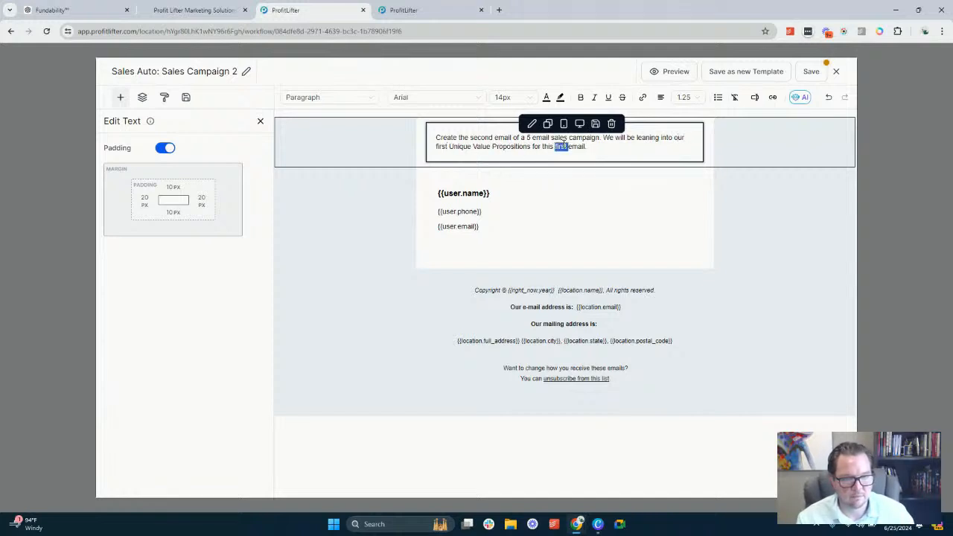
pyautogui.press('BackSpace')
pyautogui.tripleClick(565, 145)
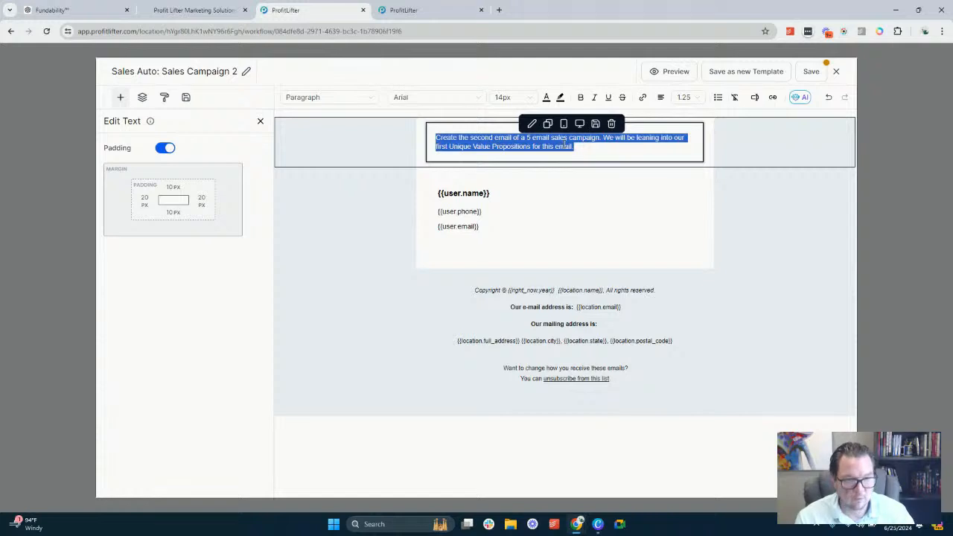
# Replace "leaning into" with "using" in the Sales Campaign 2 prompt and copy the whole prompt
pyautogui.doubleClick(647, 138)
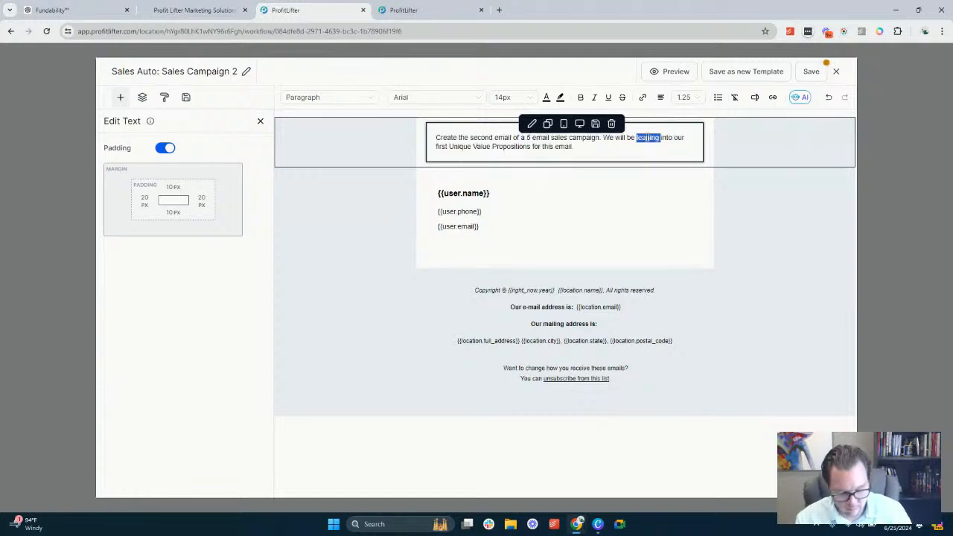
pyautogui.write('using')
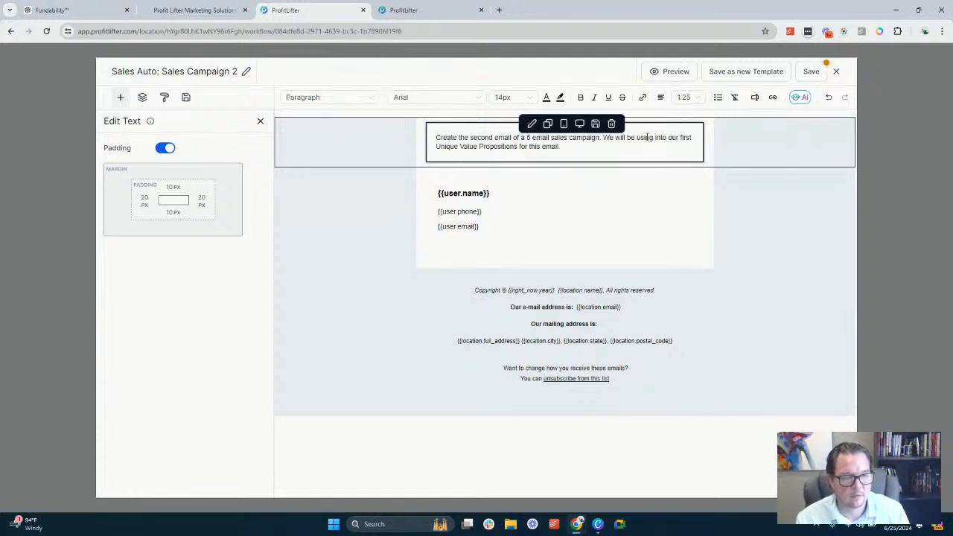
pyautogui.press('Delete')
pyautogui.press('Delete')
pyautogui.press('Delete')
pyautogui.press('Delete')
pyautogui.press('Delete')
pyautogui.hotkey('ctrl', 'a')
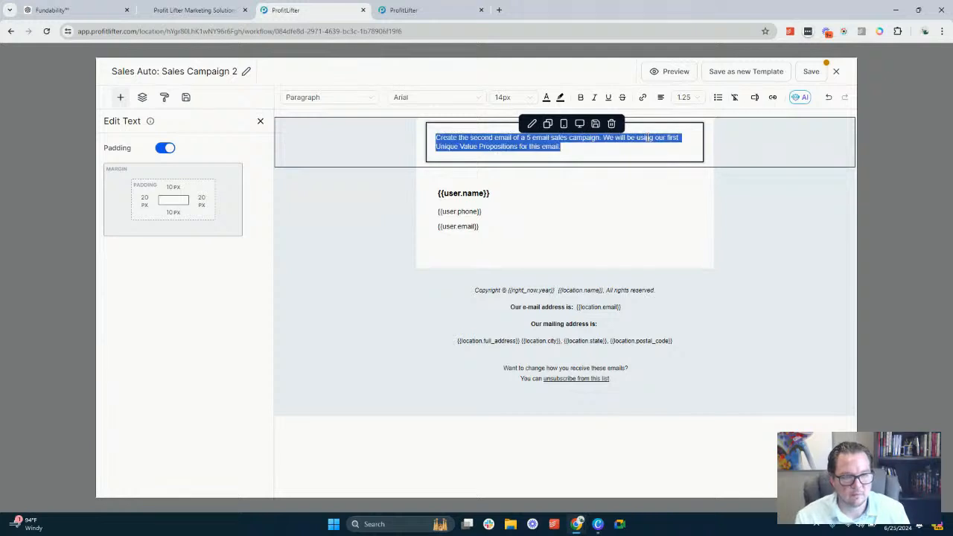
# Save the Sales Auto: Sales Campaign 2 template and close its editor
pyautogui.click(811, 71)
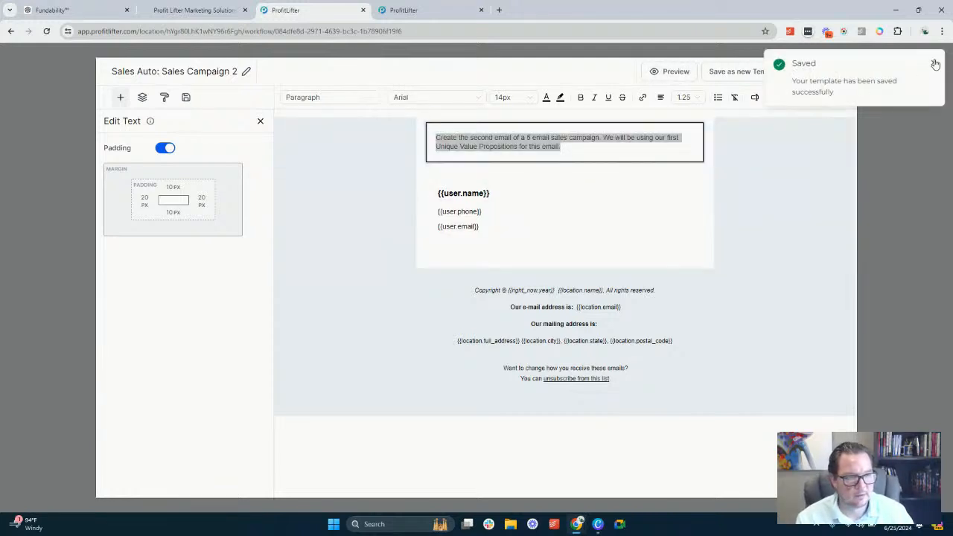
pyautogui.click(934, 64)
pyautogui.click(838, 70)
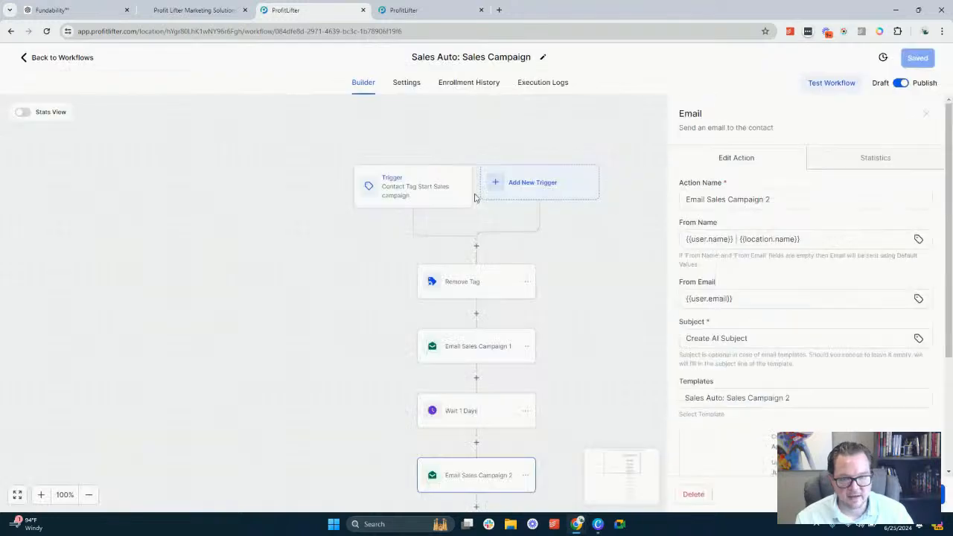
# Open the Email Sales Campaign 3 action and insert the user's full name value, {{user.name}}, as its From Name
pyautogui.scroll(-3, 464, 274)
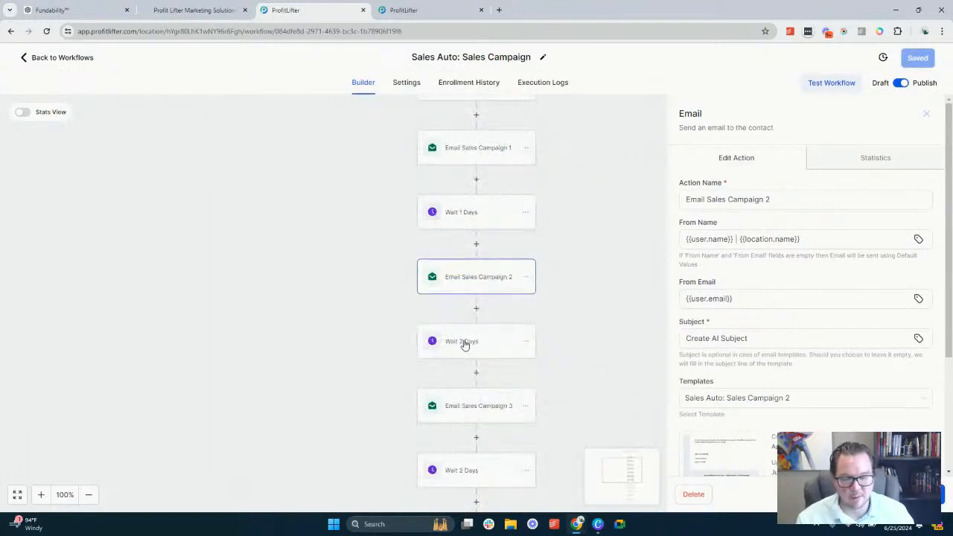
pyautogui.scroll(-1, 459, 268)
pyautogui.scroll(-1, 457, 256)
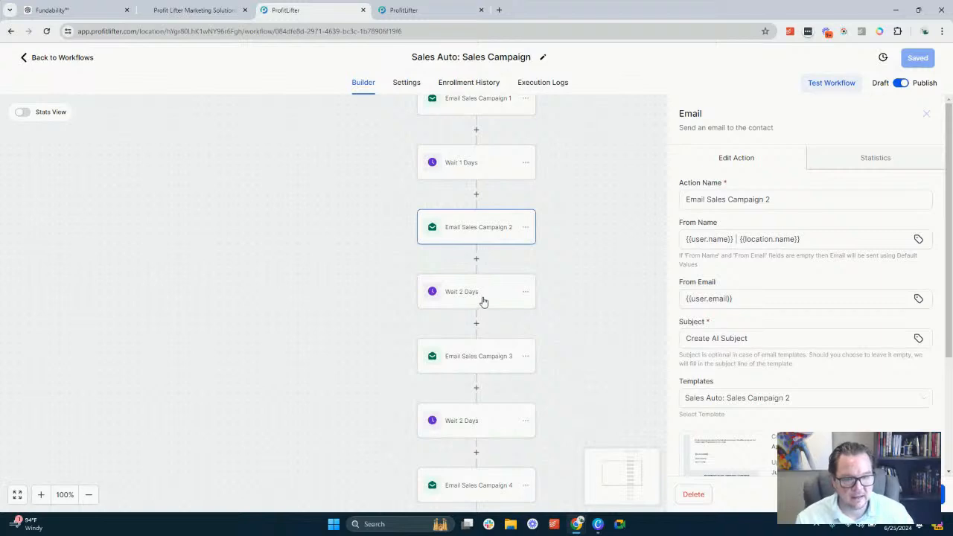
pyautogui.click(481, 357)
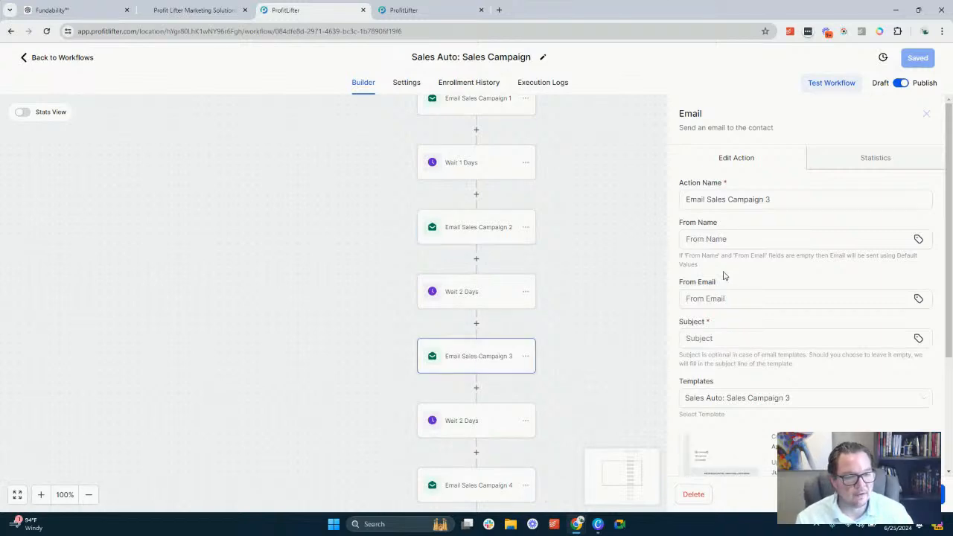
pyautogui.click(710, 235)
pyautogui.click(919, 240)
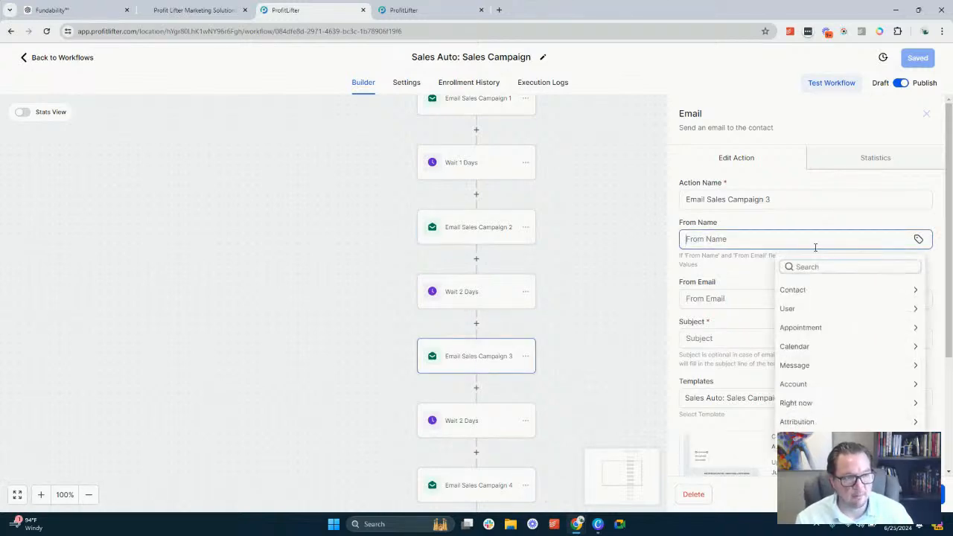
pyautogui.click(810, 308)
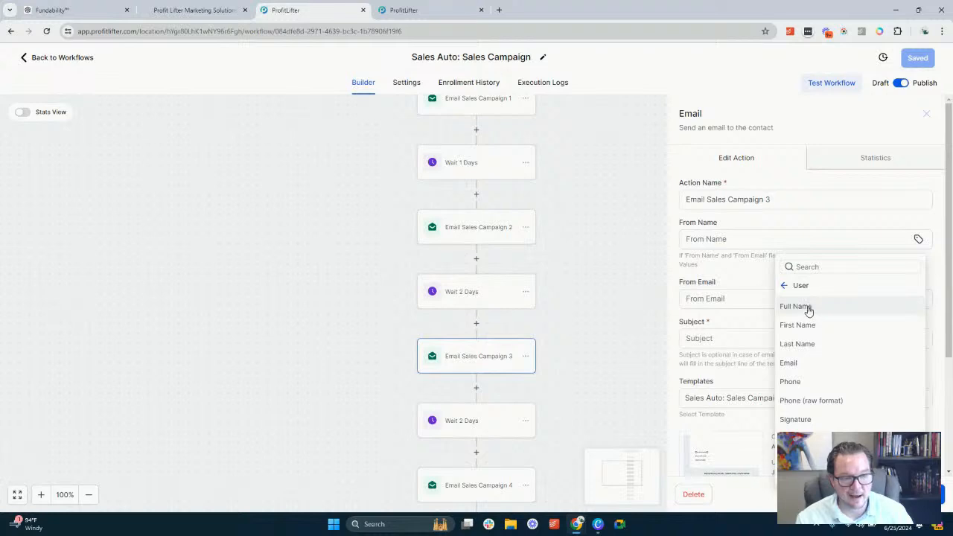
pyautogui.click(809, 308)
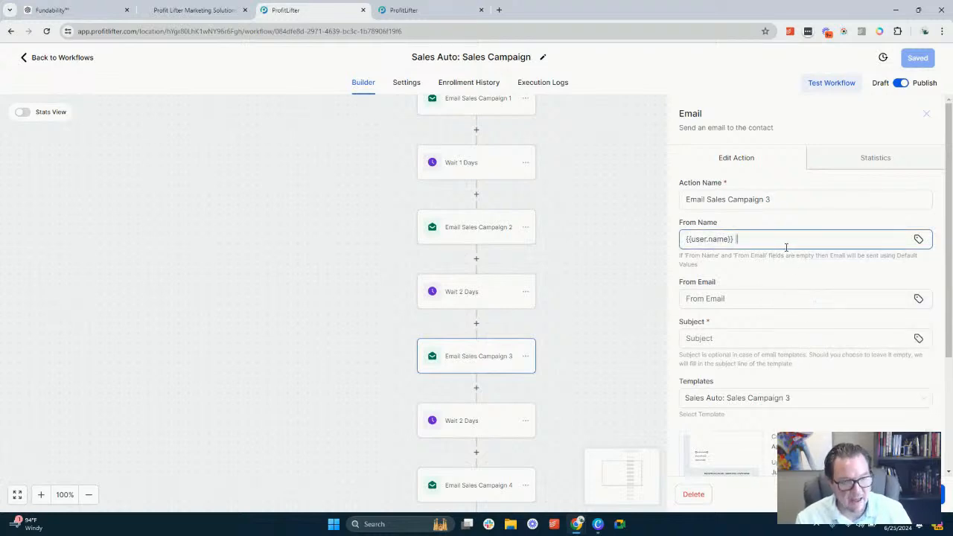
# Append the account name value to the third email's From Name so it reads "{{user.name}} | {{location.name}}"
pyautogui.click(918, 240)
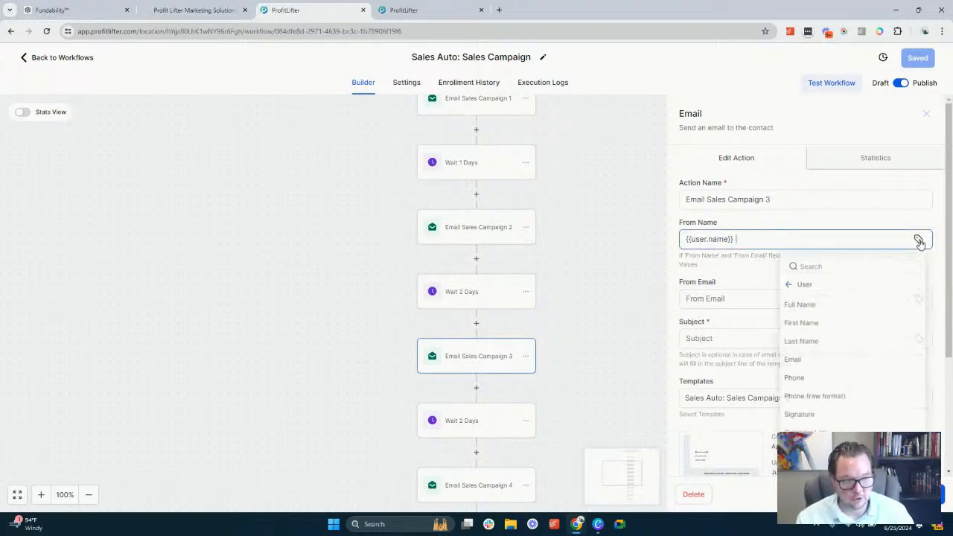
pyautogui.click(789, 284)
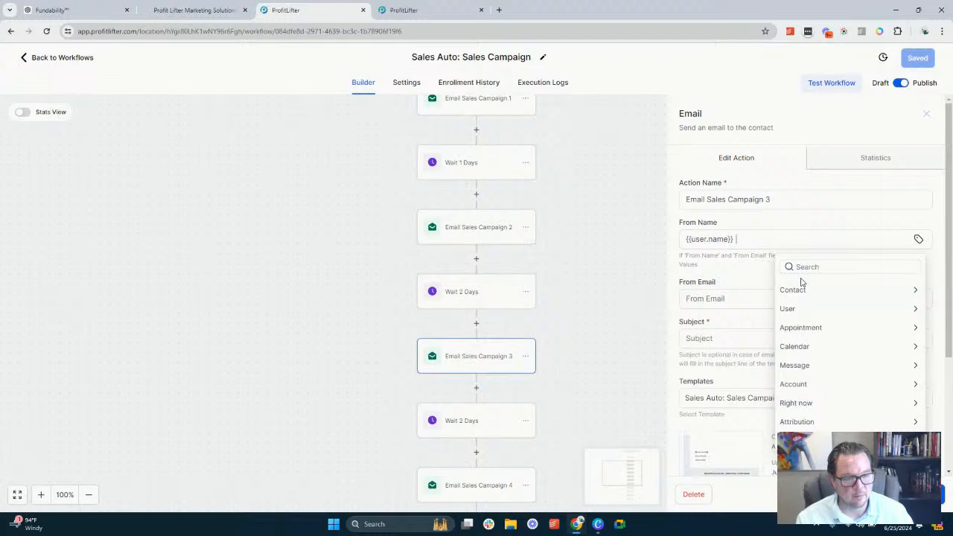
pyautogui.click(812, 327)
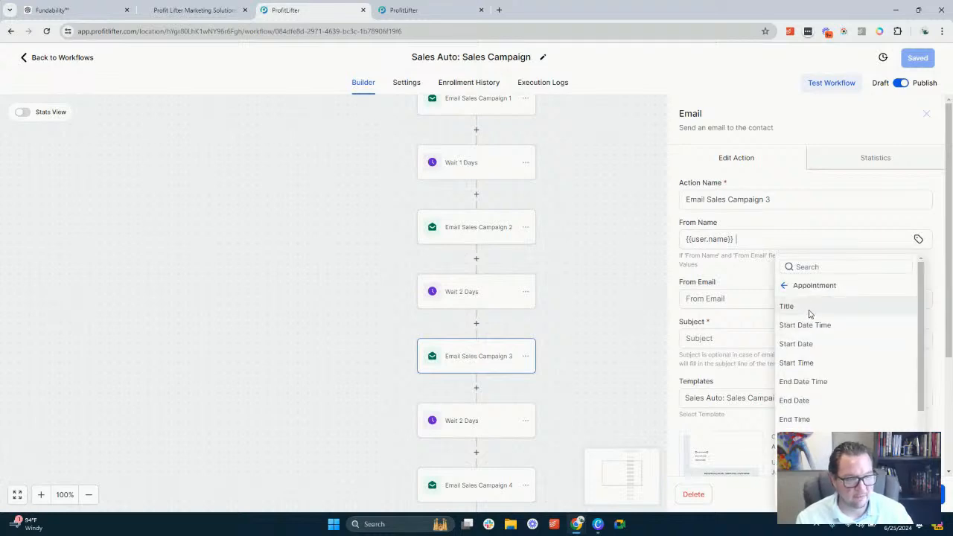
pyautogui.click(788, 286)
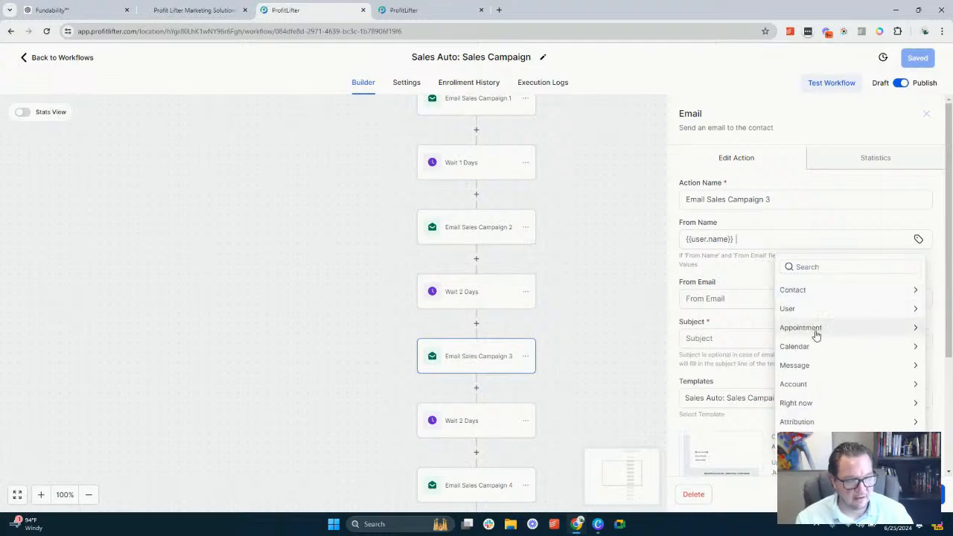
pyautogui.click(805, 386)
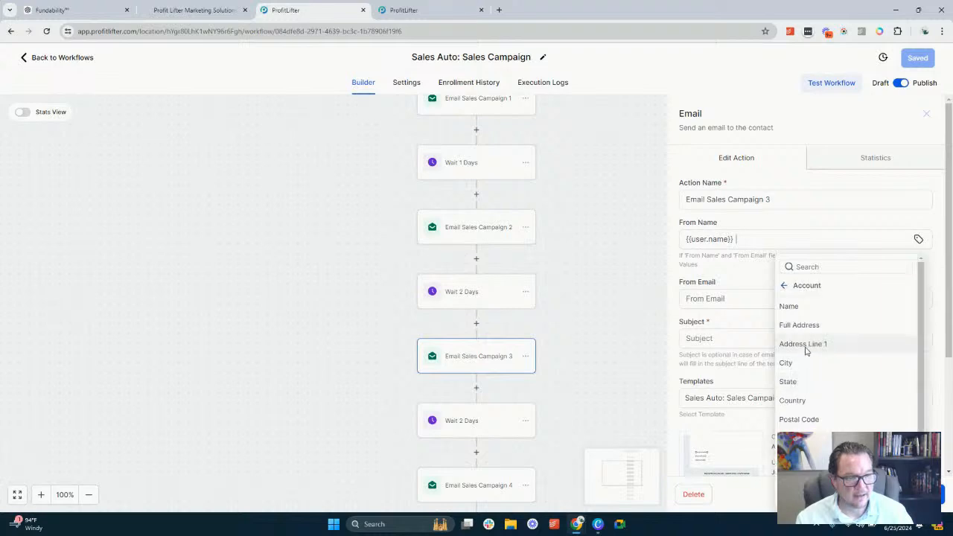
pyautogui.click(809, 307)
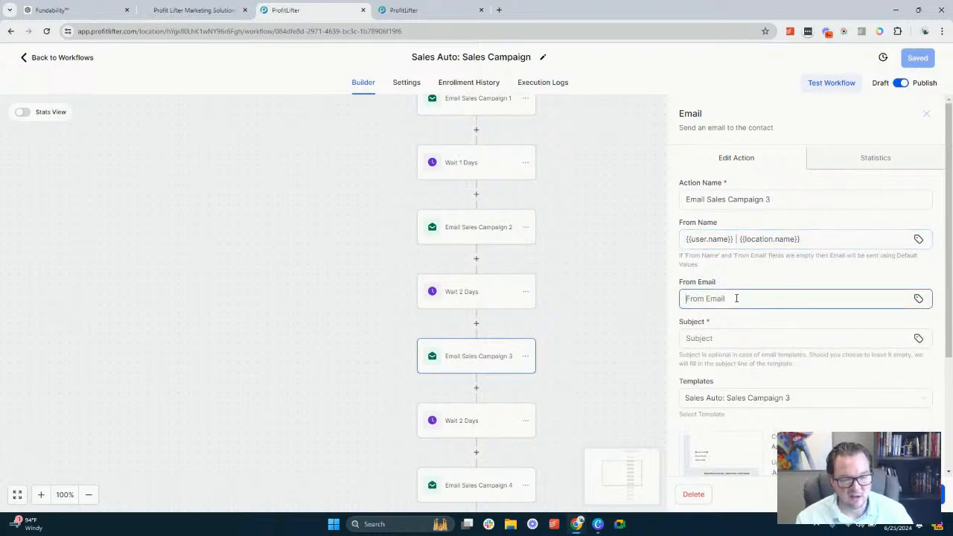
# Set the third email's From Email to the user's email value, {{user.email}}
pyautogui.click(918, 298)
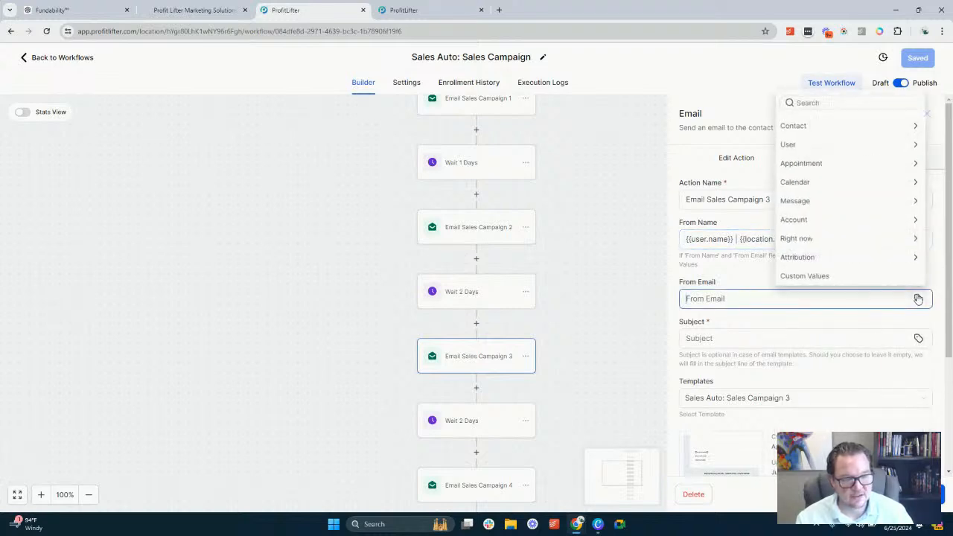
pyautogui.click(838, 144)
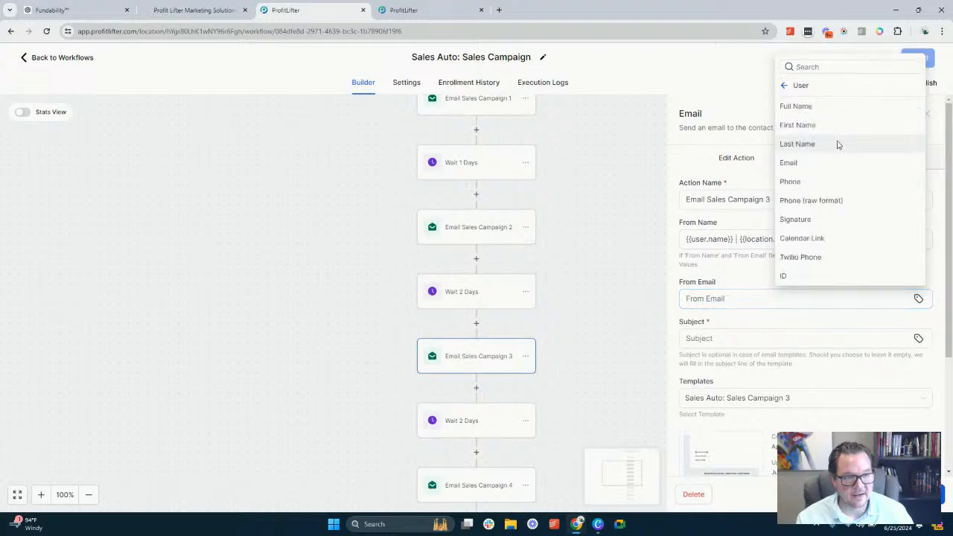
pyautogui.click(808, 166)
# Set the third email's subject to "Create AI Subject"
pyautogui.click(719, 337)
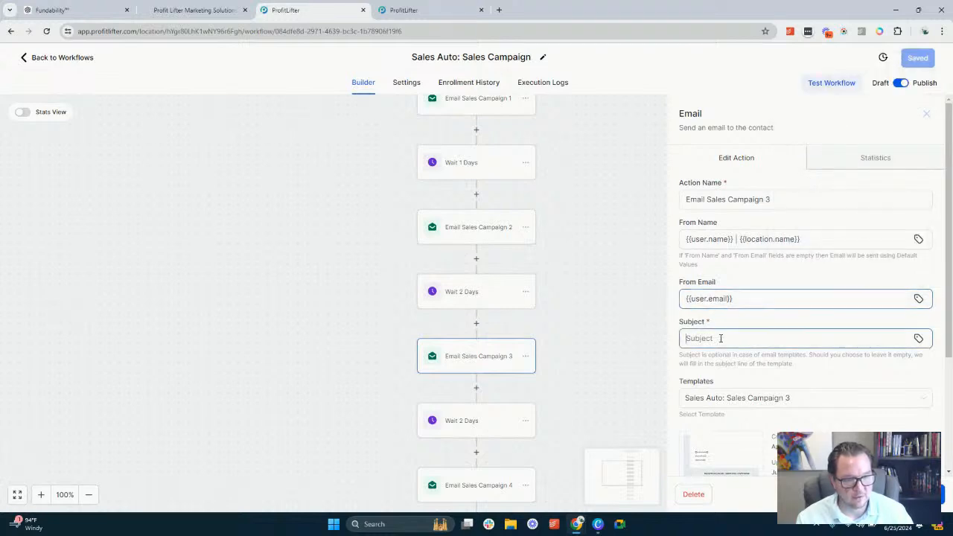
pyautogui.write('Creeate')
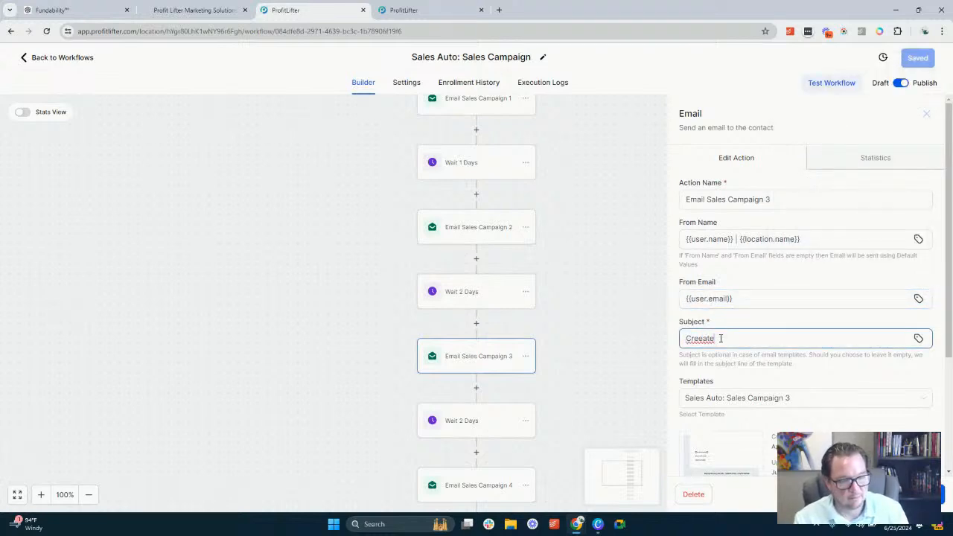
pyautogui.press('BackSpace')
pyautogui.press('BackSpace')
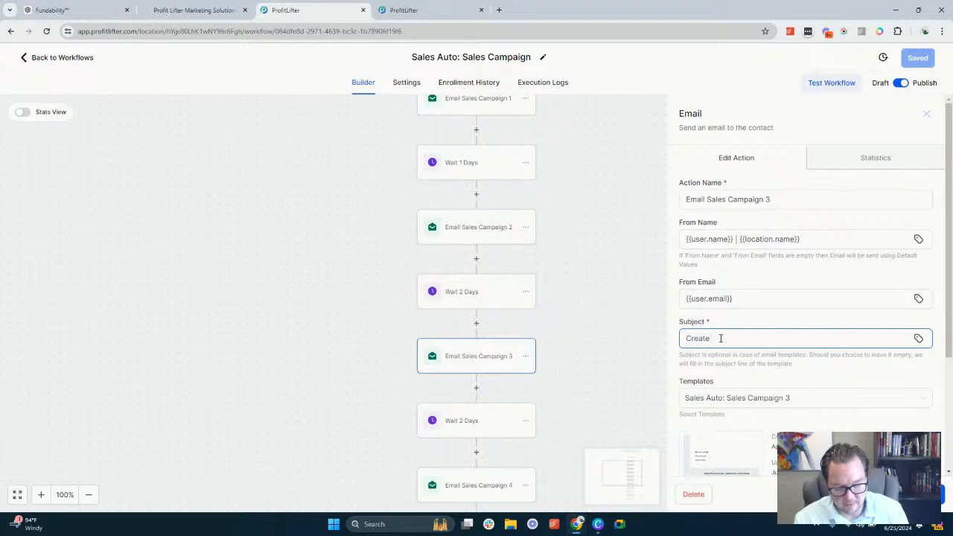
pyautogui.write('All Su')
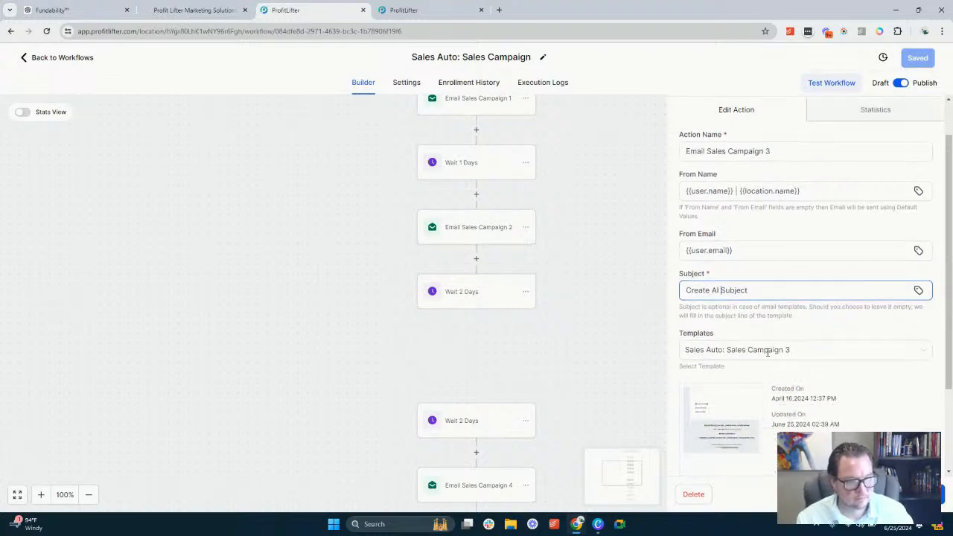
# Open the Sales Auto: Sales Campaign 3 template for editing and paste the copied prompt into its empty text block
pyautogui.scroll(-2, 726, 320)
pyautogui.click(721, 331)
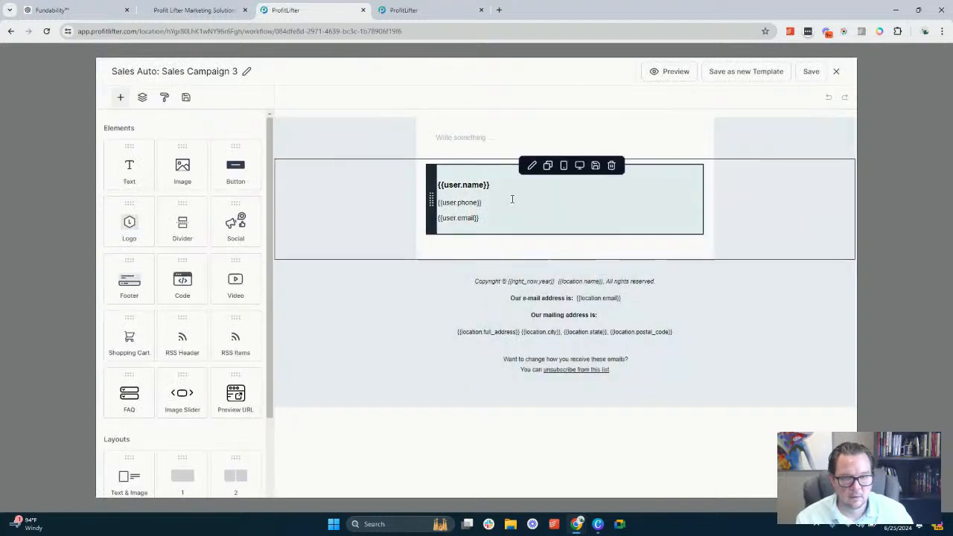
pyautogui.click(589, 140)
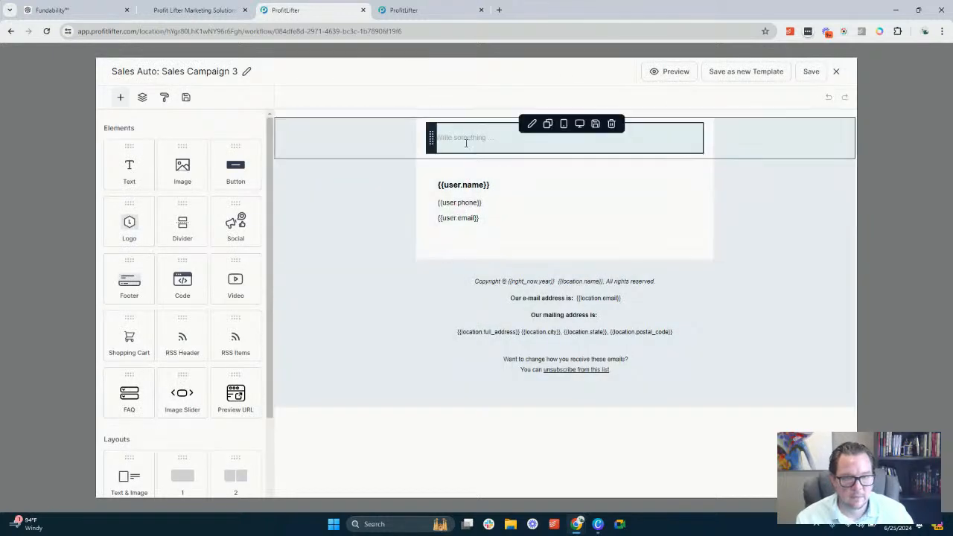
pyautogui.write('Create the second email of a 5 email sales campaign. We will be using our first Unique Value Propositions for this email.')
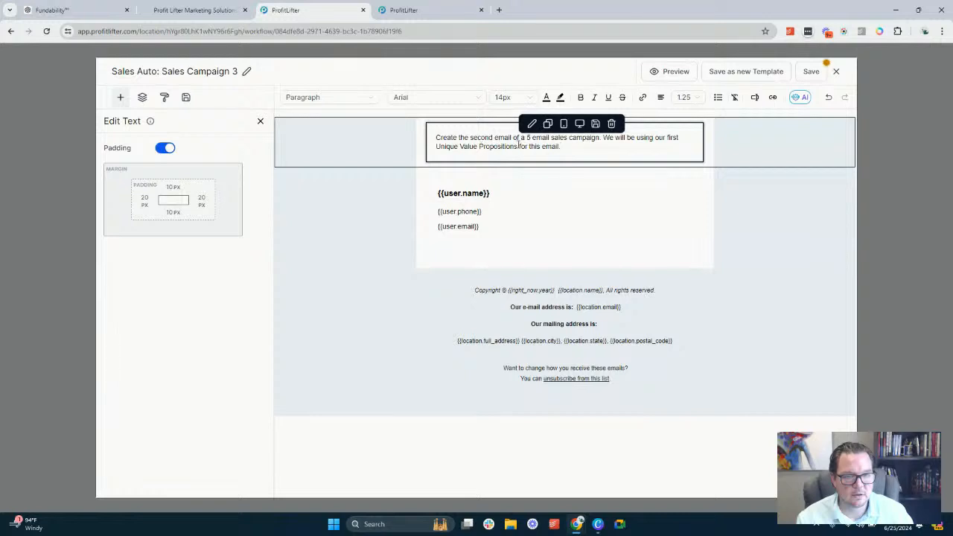
# Change "our first" to "our second" Unique Value Propositions in the pasted prompt and select the whole prompt
pyautogui.doubleClick(672, 137)
pyautogui.write('seond')
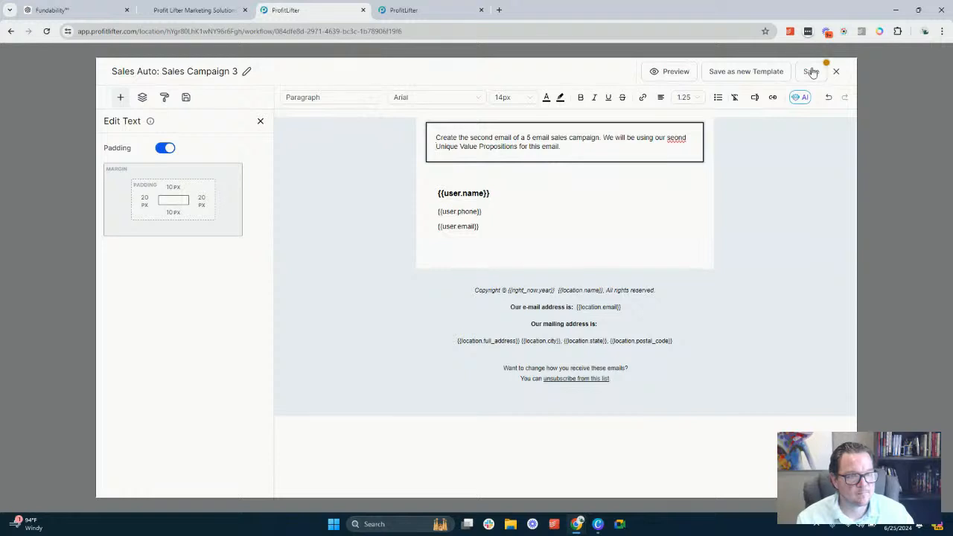
pyautogui.rightClick(674, 137)
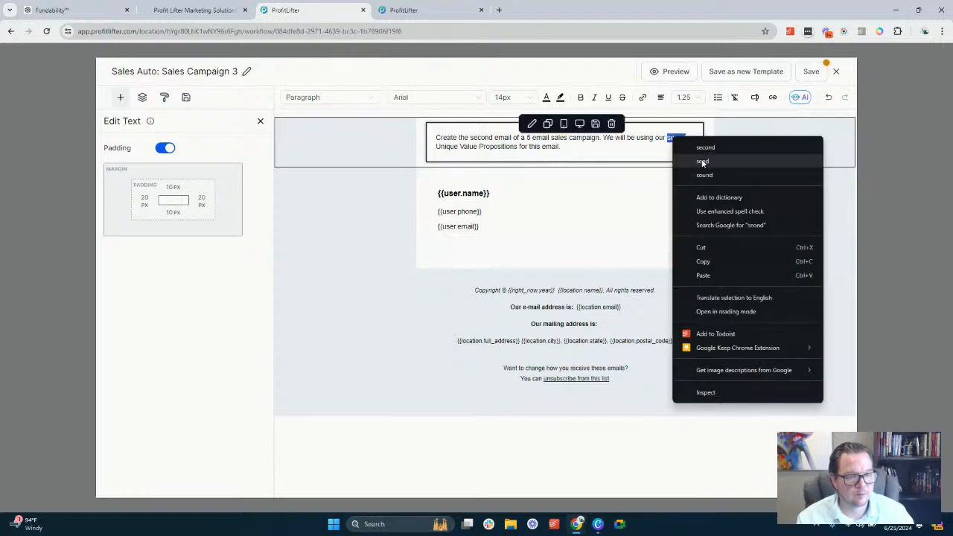
pyautogui.click(706, 148)
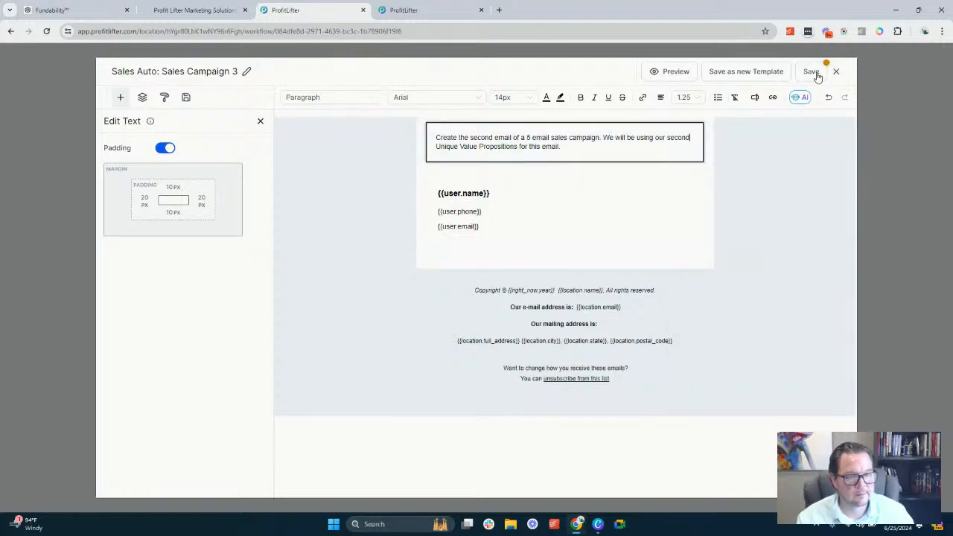
pyautogui.hotkey('ctrl', 'a')
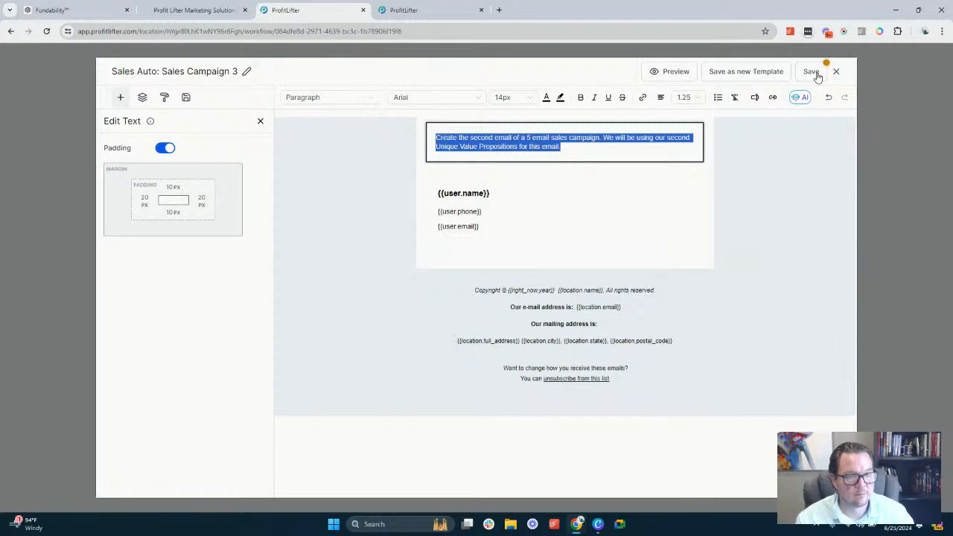
# Save the Sales Auto: Sales Campaign 3 template and close its editor
pyautogui.click(817, 74)
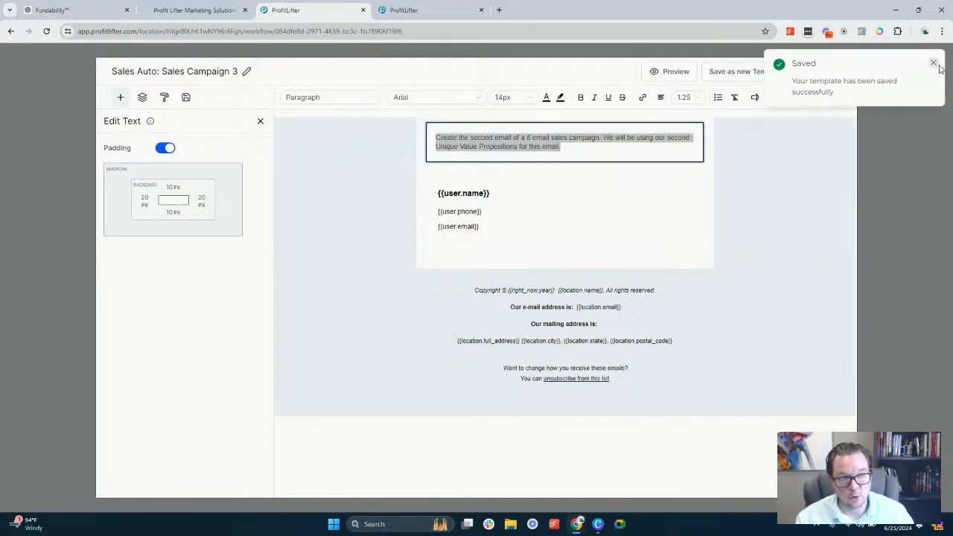
pyautogui.click(934, 63)
pyautogui.click(837, 72)
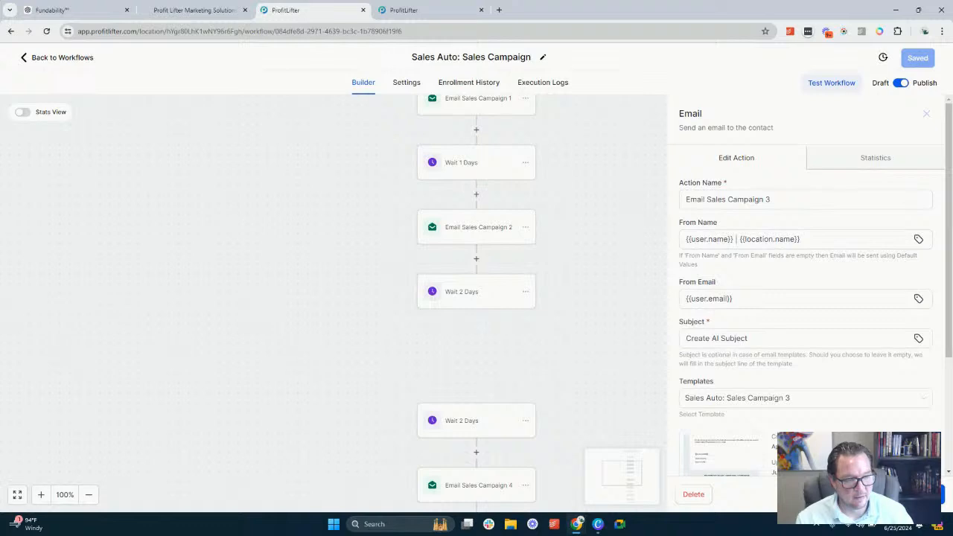
# Open the Email Sales Campaign 4 action and start its From Name with {{user.name}} and a "|" separator
pyautogui.scroll(-2, 440, 283)
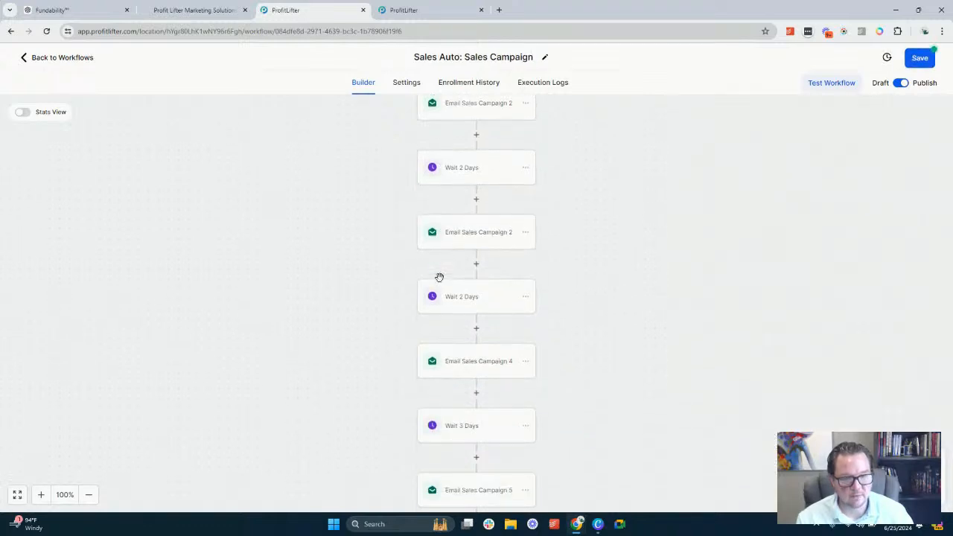
pyautogui.scroll(-1, 439, 277)
pyautogui.click(494, 313)
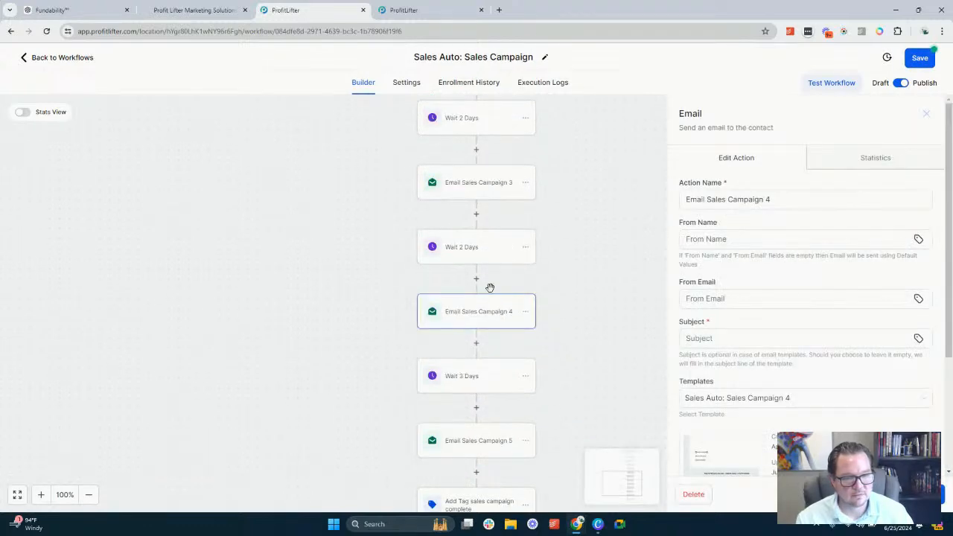
pyautogui.click(751, 242)
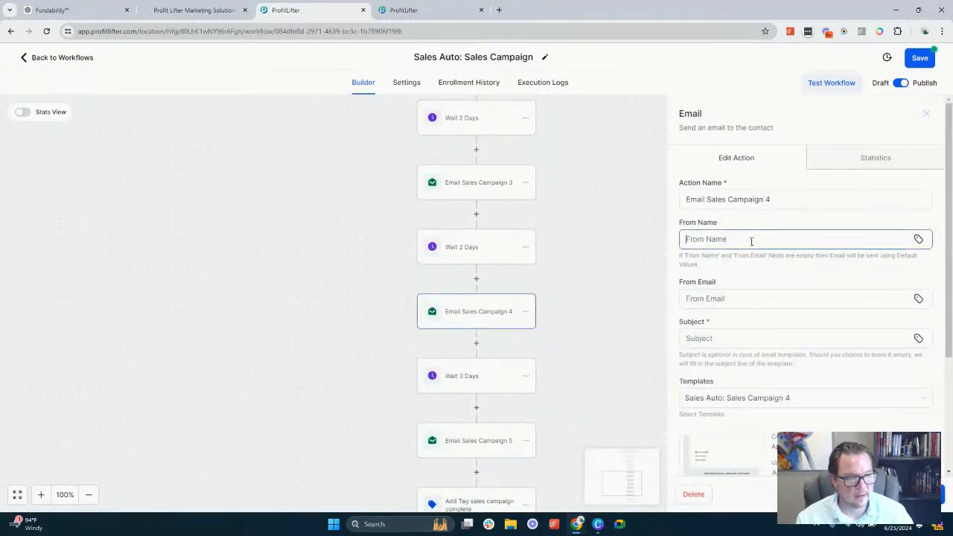
pyautogui.click(919, 239)
pyautogui.click(804, 308)
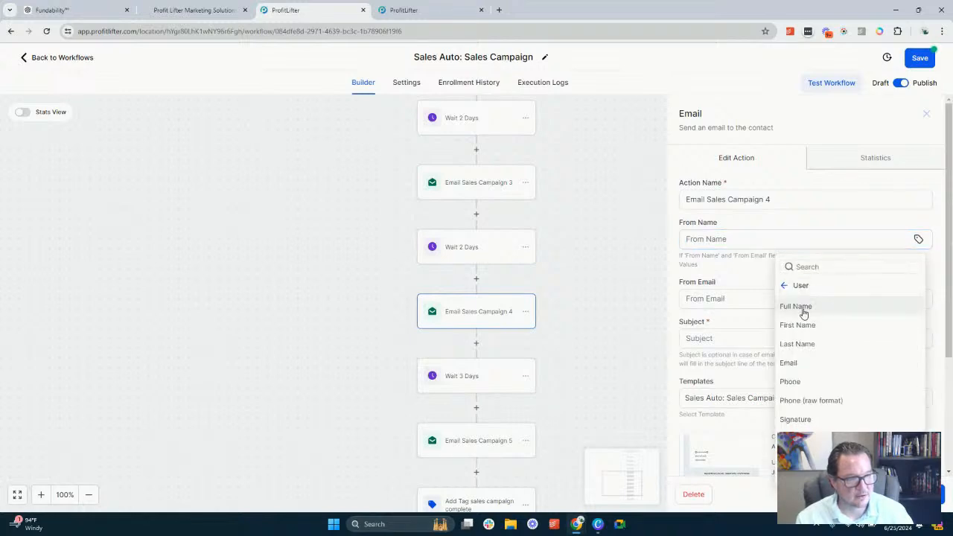
pyautogui.click(803, 310)
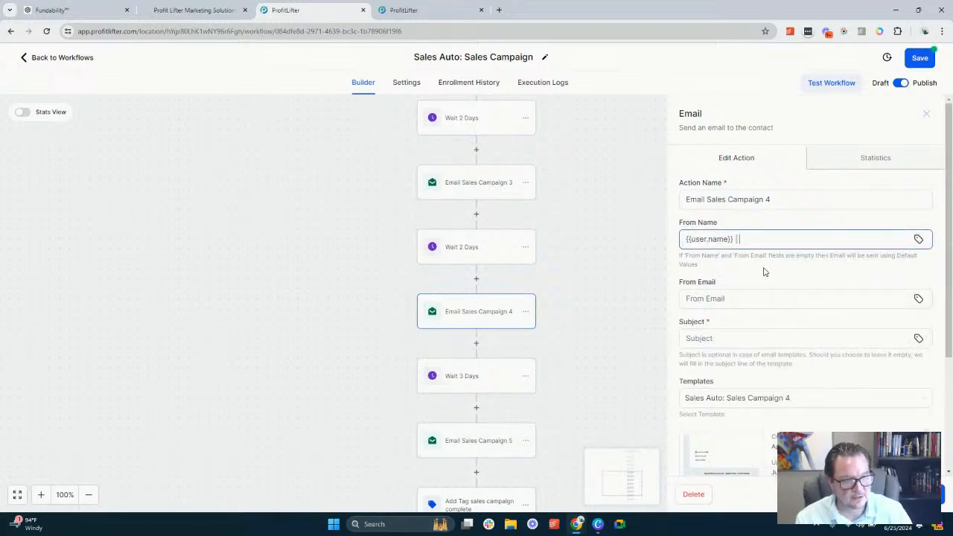
pyautogui.click(919, 239)
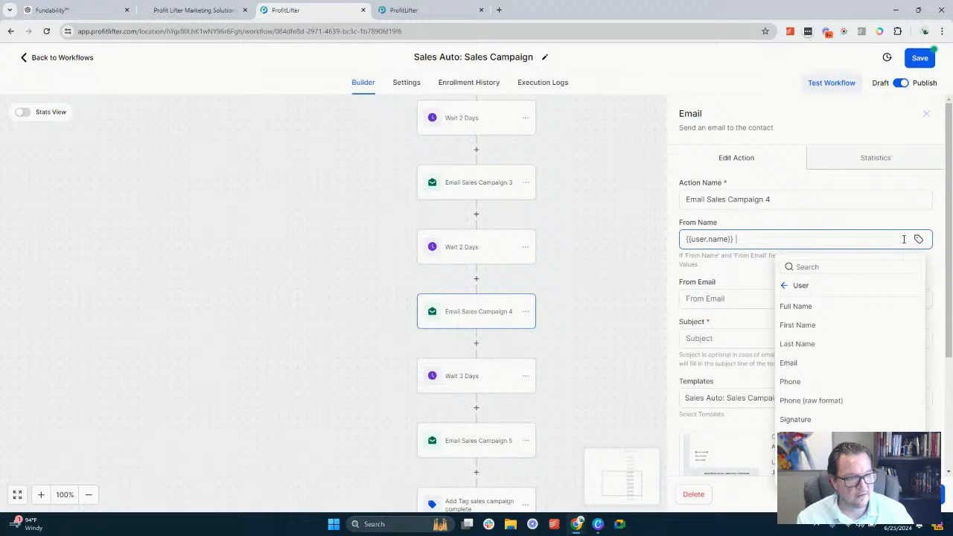
pyautogui.click(791, 286)
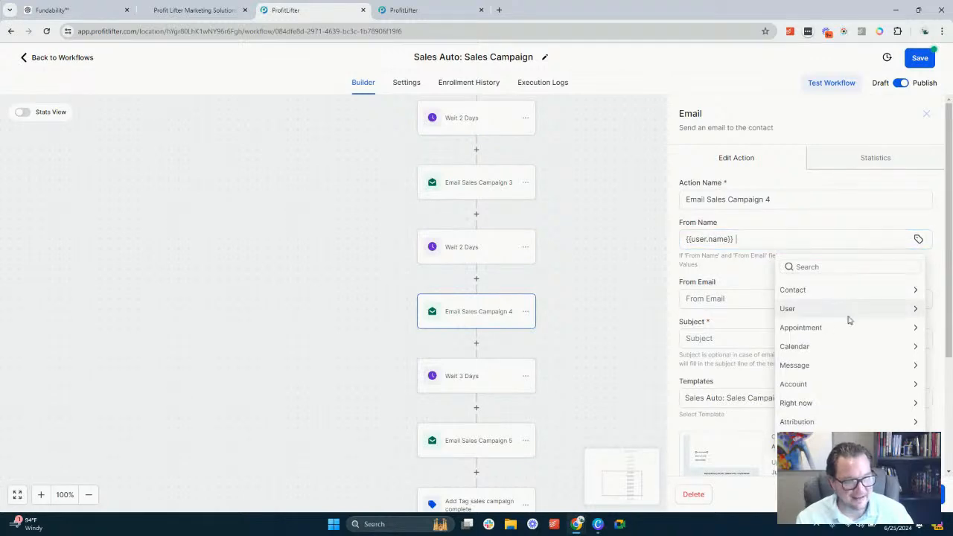
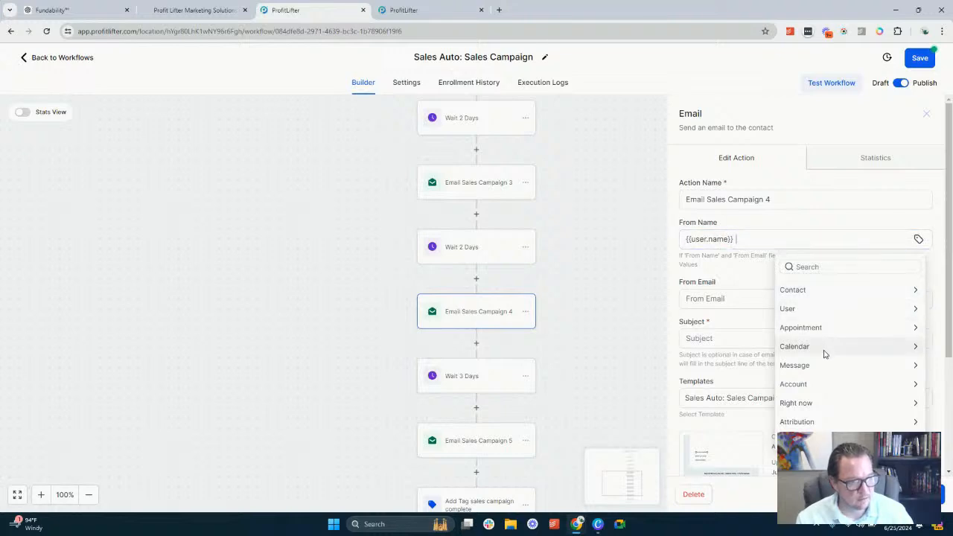
# Add the account name after the separator in Email Sales Campaign 4's From Name and set its From Email to {{user.email}}
pyautogui.click(826, 385)
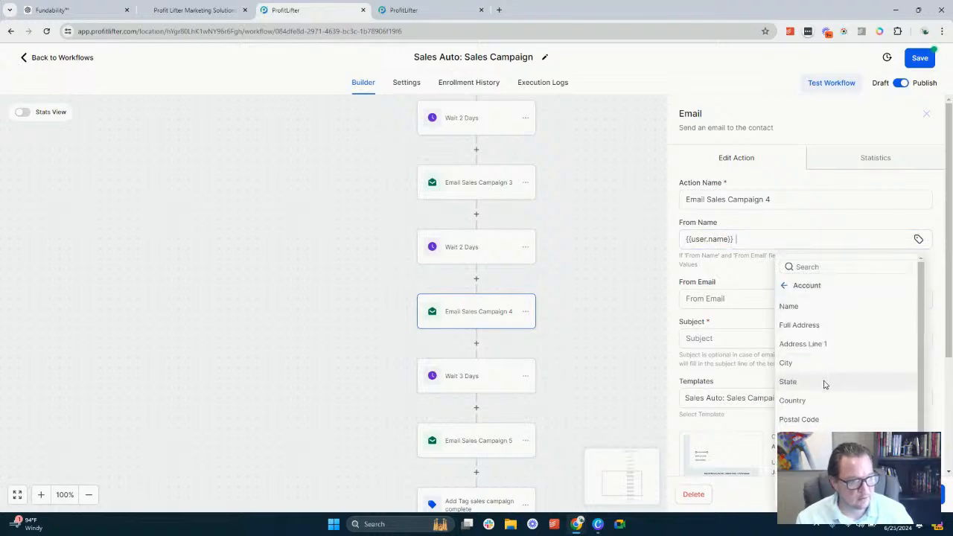
pyautogui.click(791, 307)
pyautogui.click(709, 298)
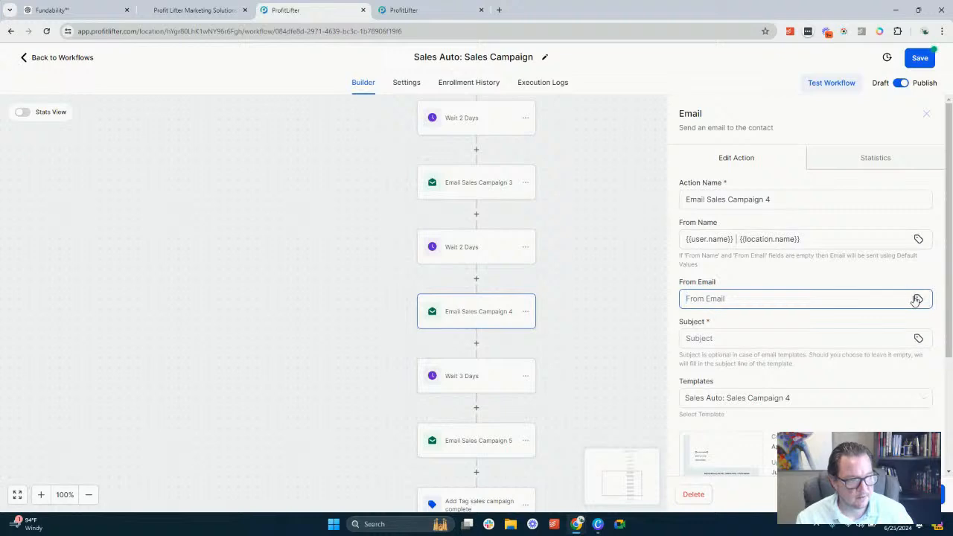
pyautogui.click(918, 298)
pyautogui.click(830, 149)
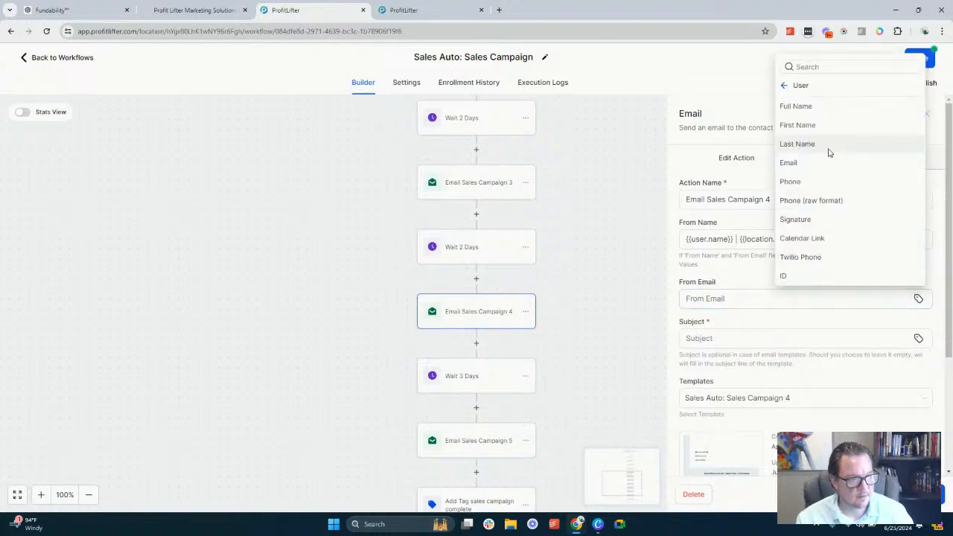
pyautogui.click(791, 163)
# Set the subject of Email Sales Campaign 4 to "Create AI Subject"
pyautogui.scroll(-2, 755, 266)
pyautogui.click(723, 190)
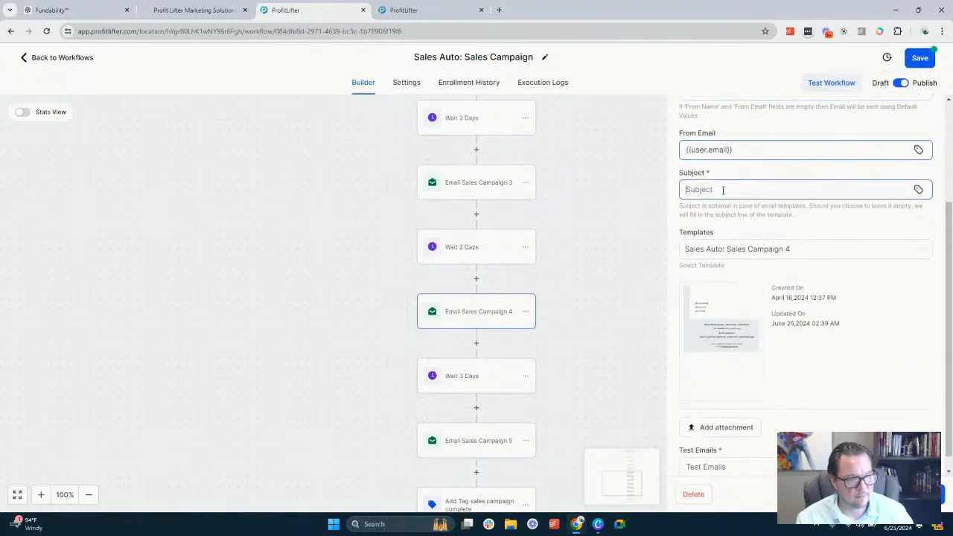
pyautogui.write('Create AI Subject')
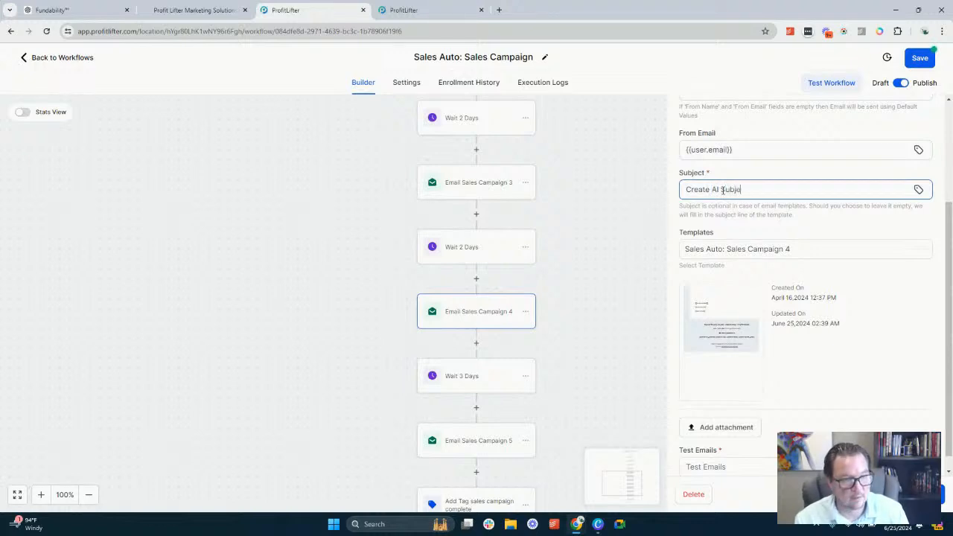
# Paste the copied prompt into the empty text block of the Sales Campaign 4 template, changing "our second" Unique Value Propositions to "our third"
pyautogui.click(714, 333)
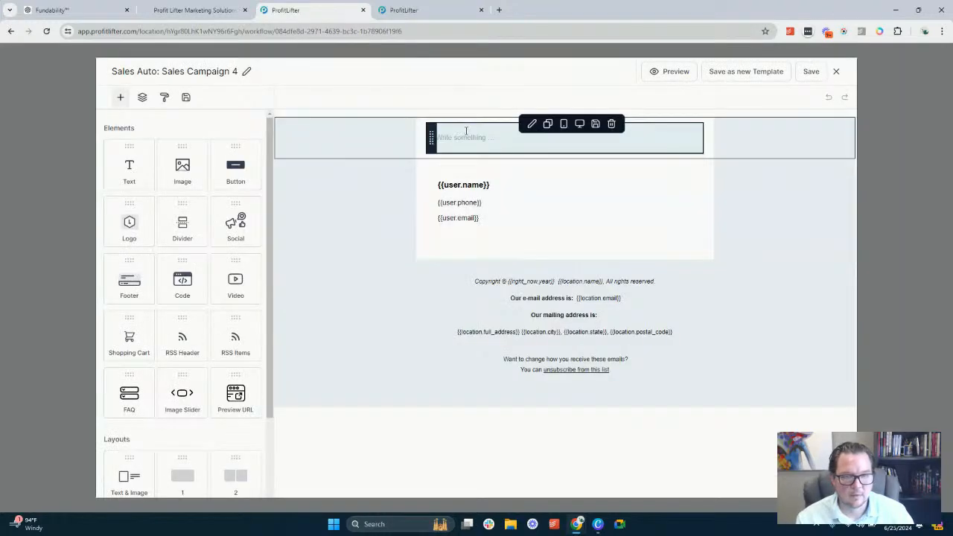
pyautogui.click(467, 131)
pyautogui.write('Create the second email of a 5 email sales campaign. We will be using our second Unique Value Propositions for this email.')
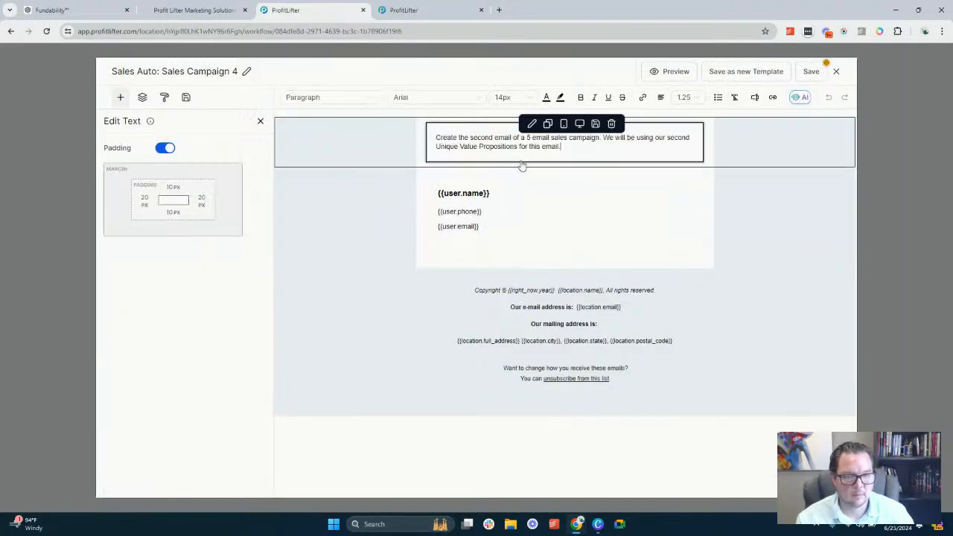
pyautogui.doubleClick(688, 138)
pyautogui.write('third')
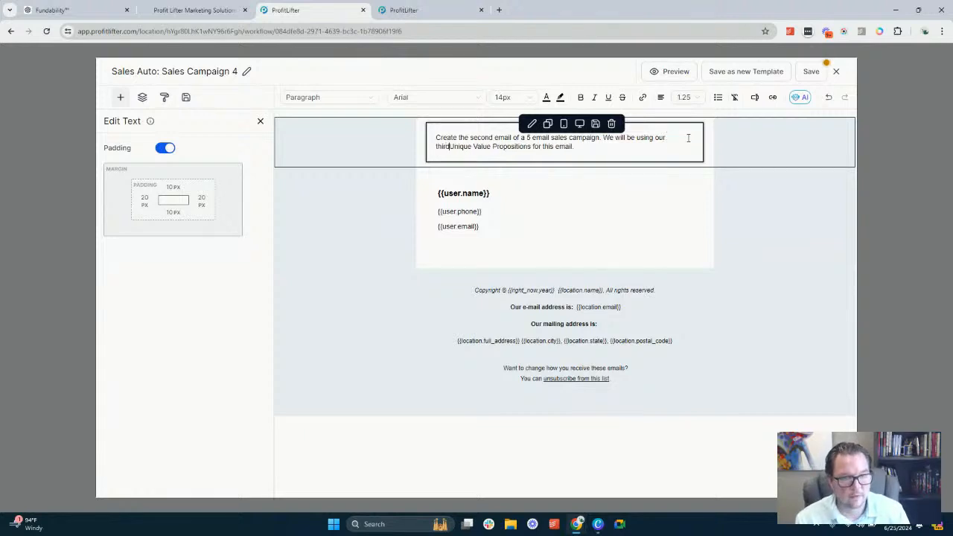
# Save the Sales Campaign 4 template and return to the workflow
pyautogui.click(812, 72)
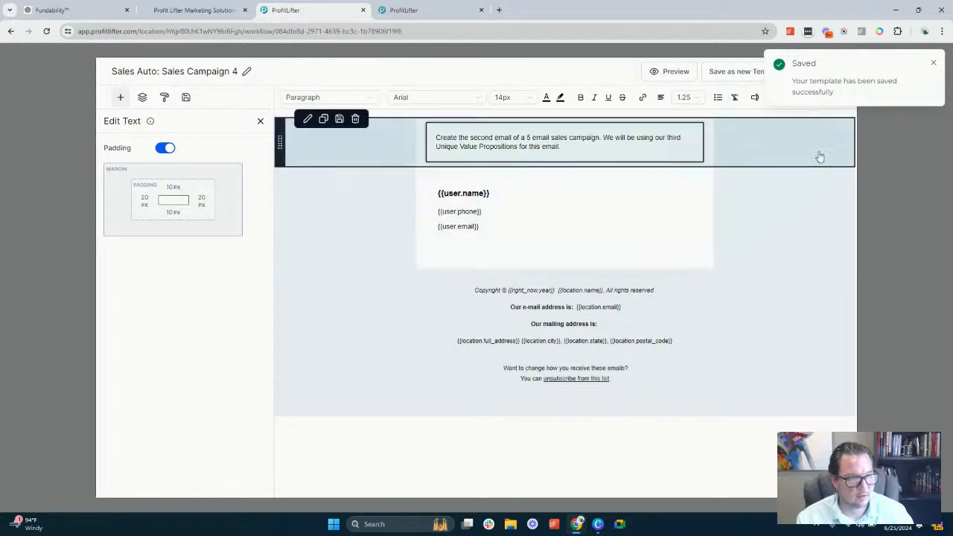
pyautogui.click(933, 64)
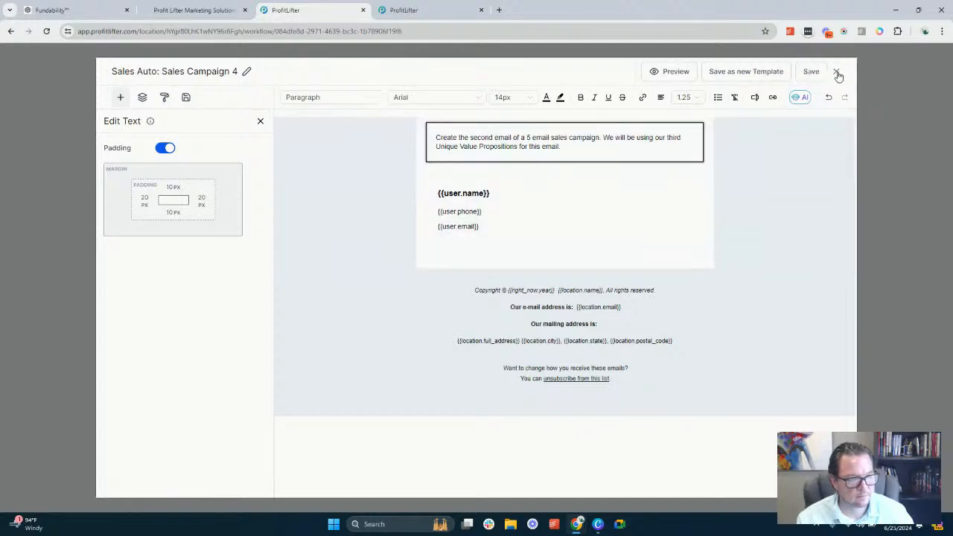
pyautogui.click(836, 72)
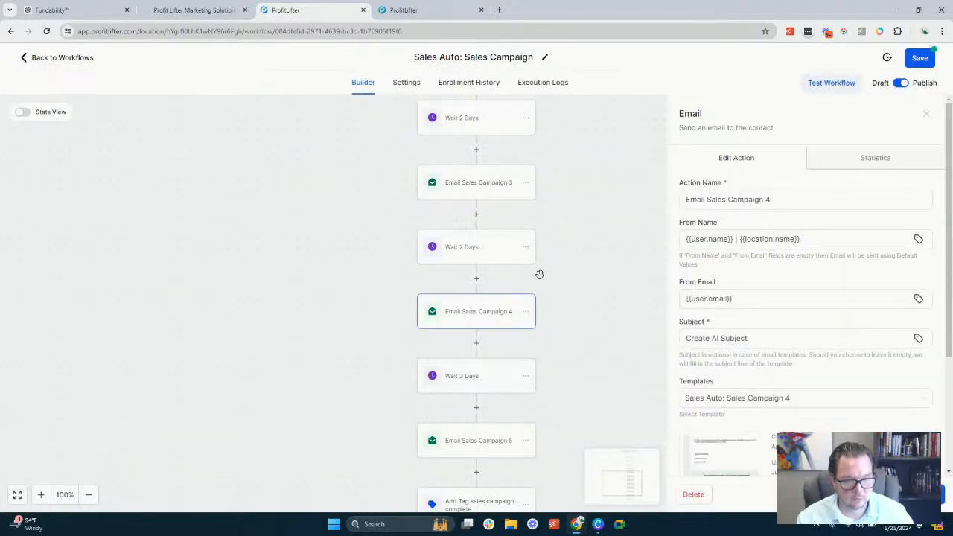
# Open the Email Sales Campaign 5 action and insert the user's full name variable {{user.name}} as the From Name
pyautogui.scroll(-2, 521, 273)
pyautogui.scroll(-2, 485, 234)
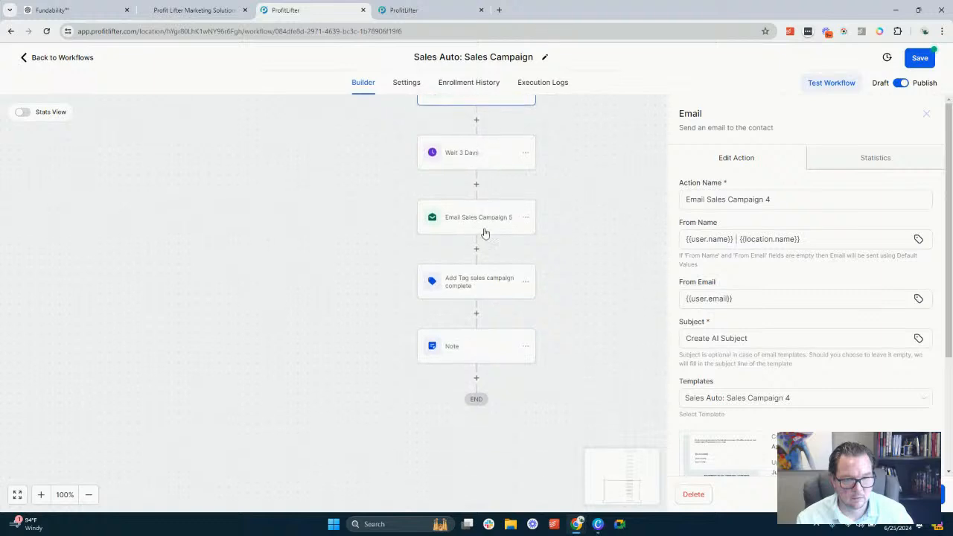
pyautogui.click(482, 202)
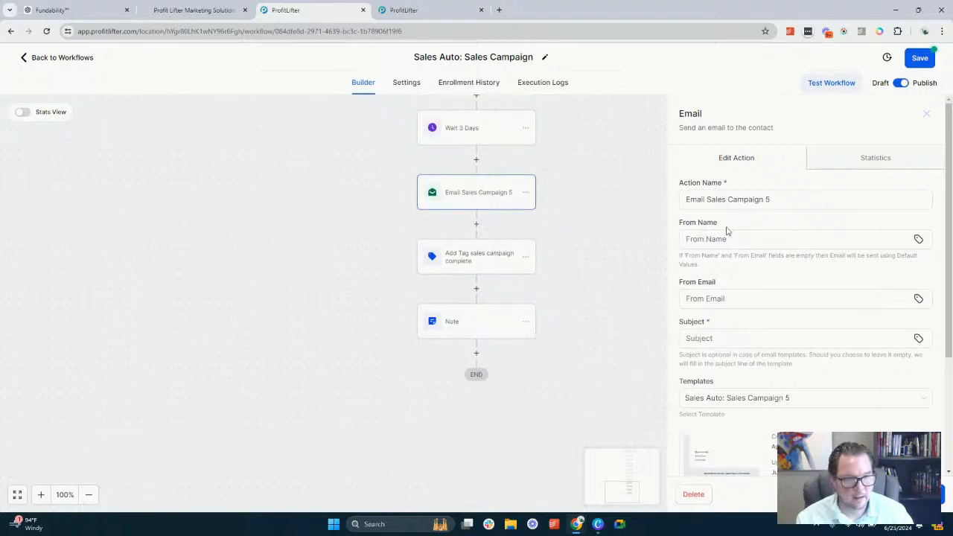
pyautogui.click(780, 202)
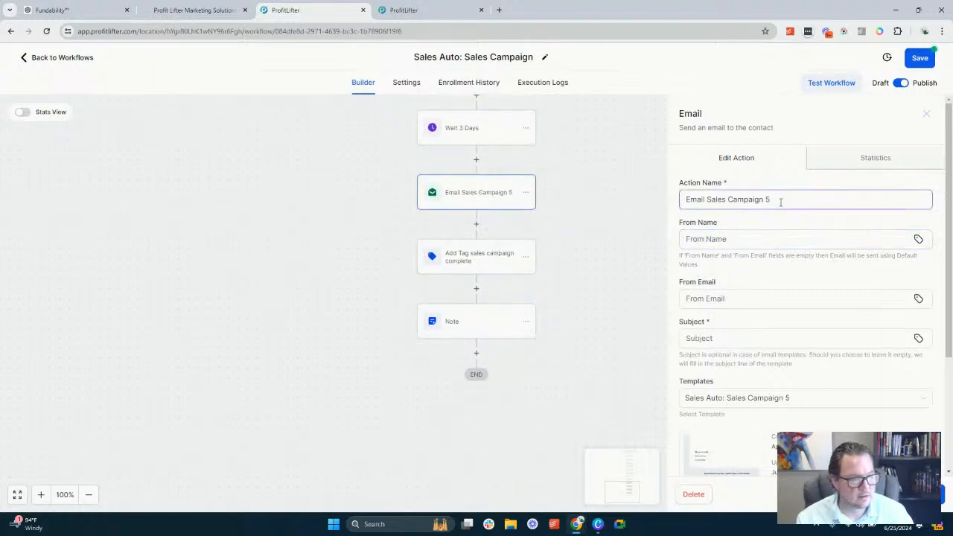
pyautogui.click(727, 239)
pyautogui.click(916, 239)
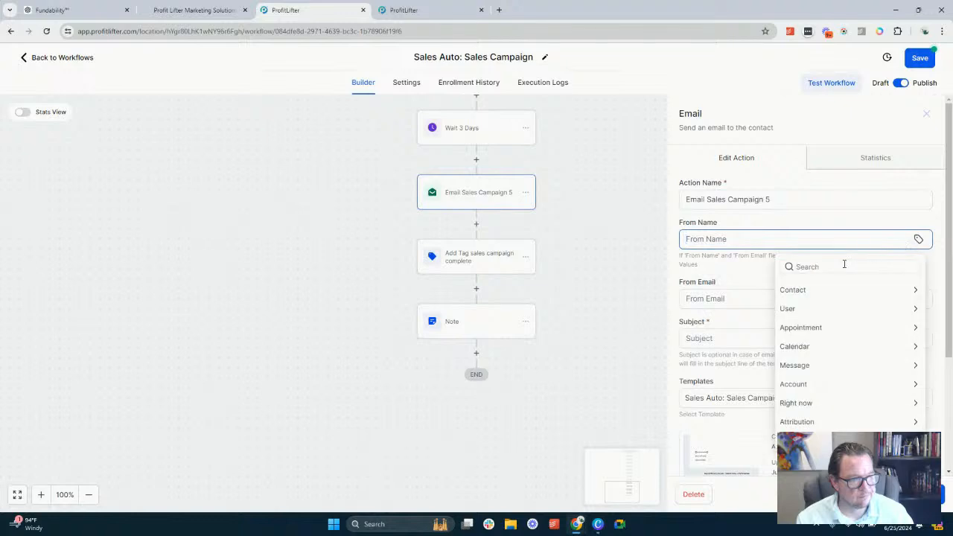
pyautogui.click(824, 293)
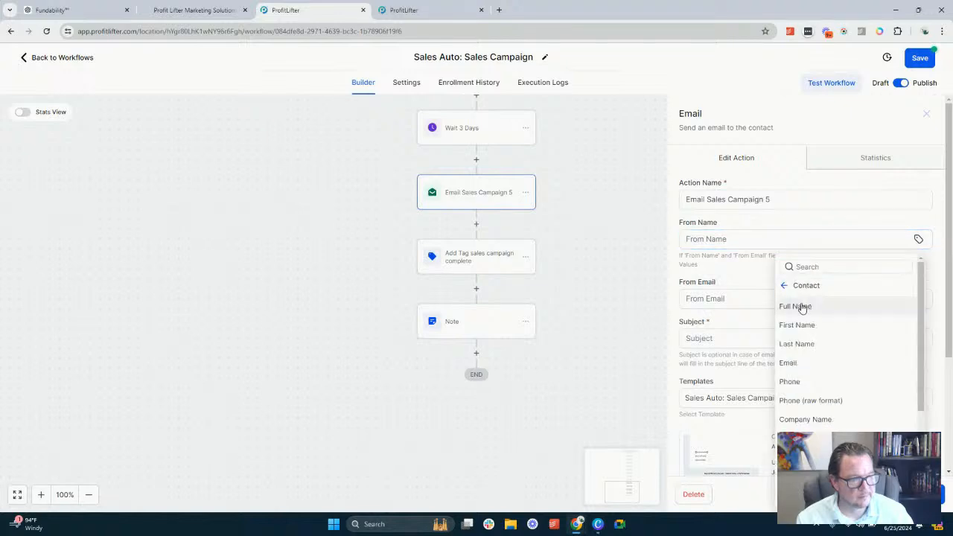
pyautogui.click(785, 286)
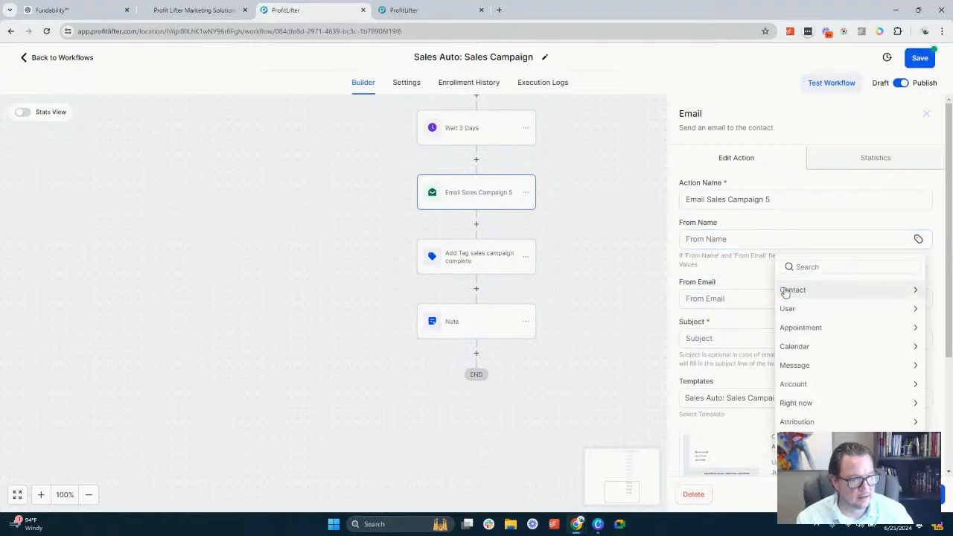
pyautogui.click(819, 310)
pyautogui.click(809, 311)
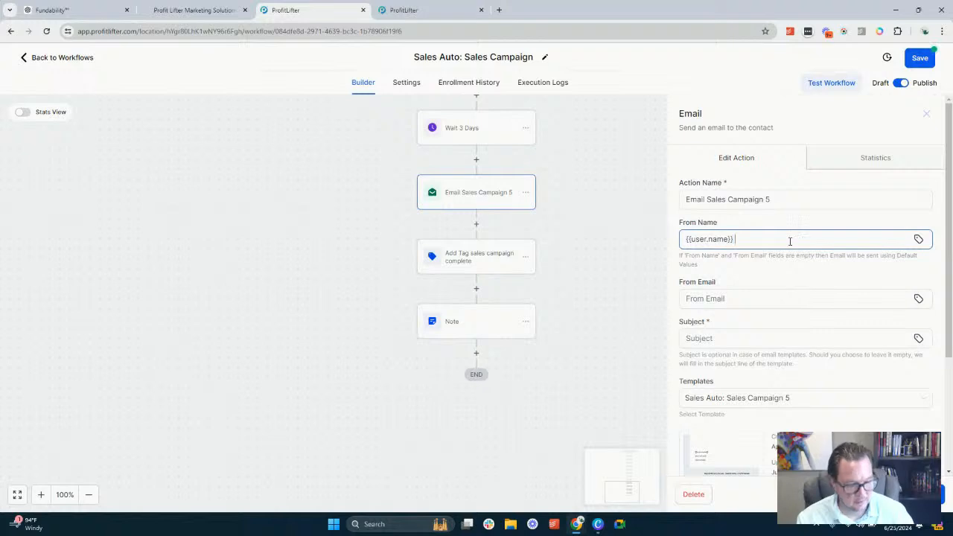
# Append a "|" separator and the account name variable {{location.name}} to Email Sales Campaign 5's From Name
pyautogui.write('|')
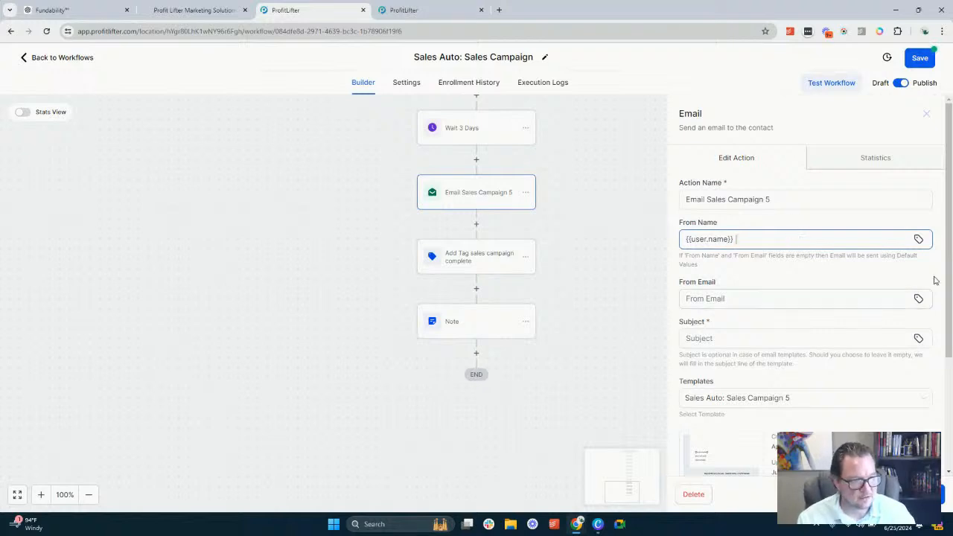
pyautogui.click(918, 239)
pyautogui.click(788, 284)
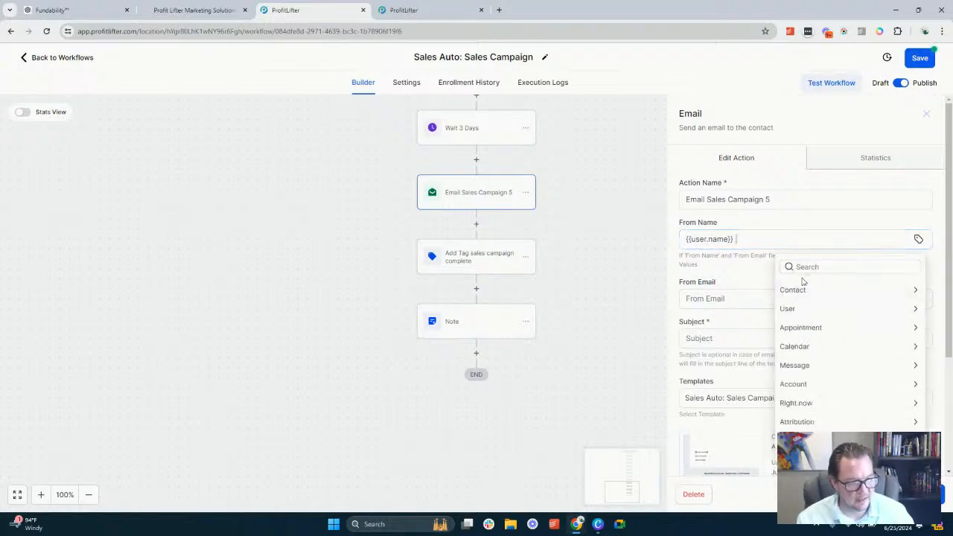
pyautogui.click(802, 384)
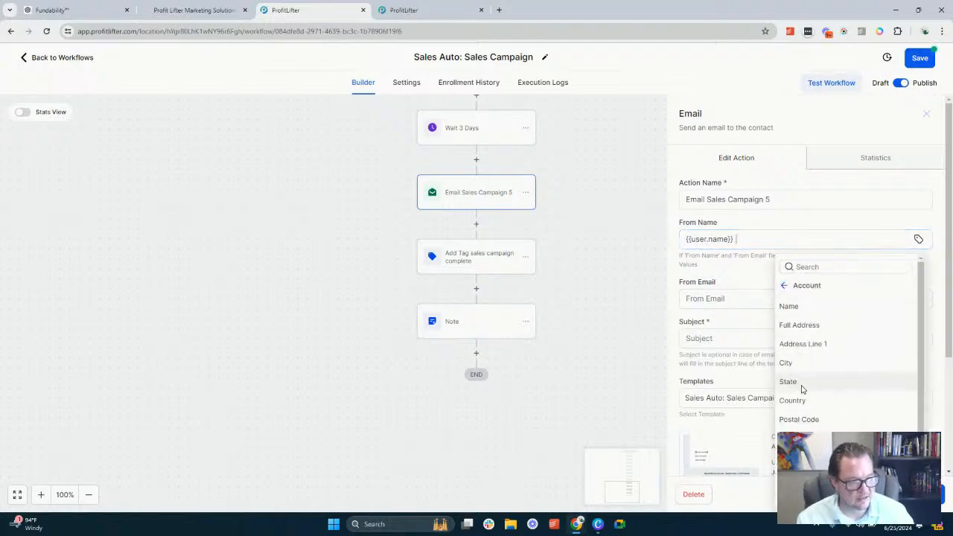
pyautogui.click(804, 308)
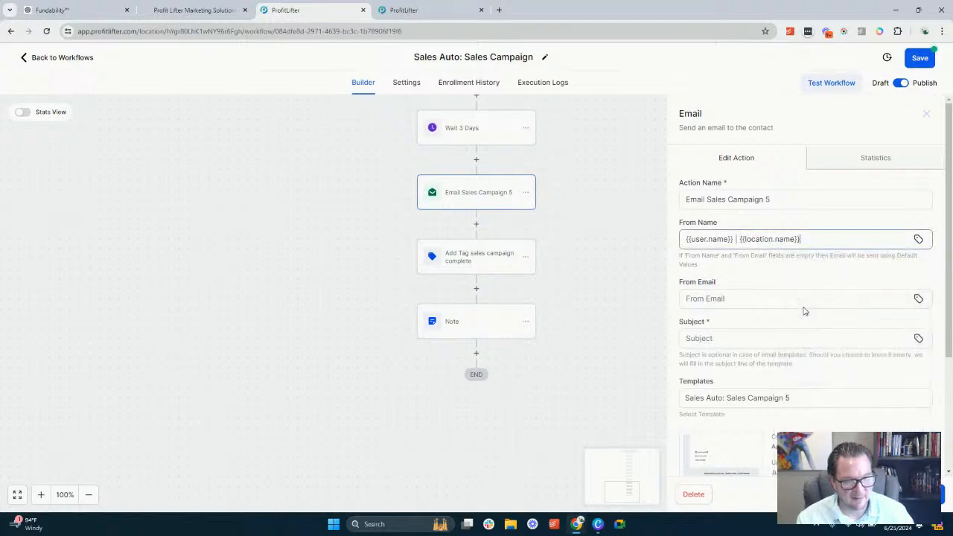
# Set Email Sales Campaign 5's From Email to {{user.email}} and its subject to "Create AI Subject"
pyautogui.click(918, 298)
pyautogui.click(805, 148)
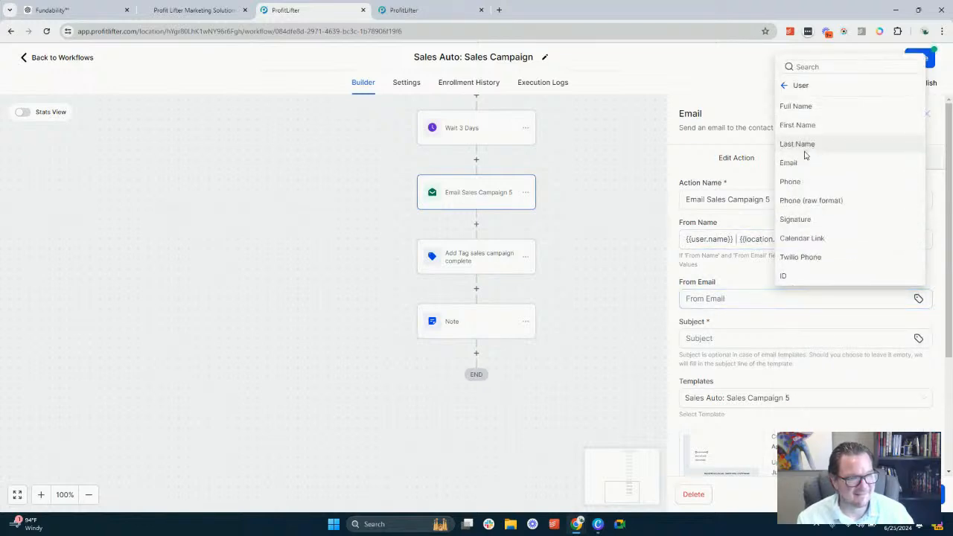
pyautogui.click(796, 164)
pyautogui.click(723, 339)
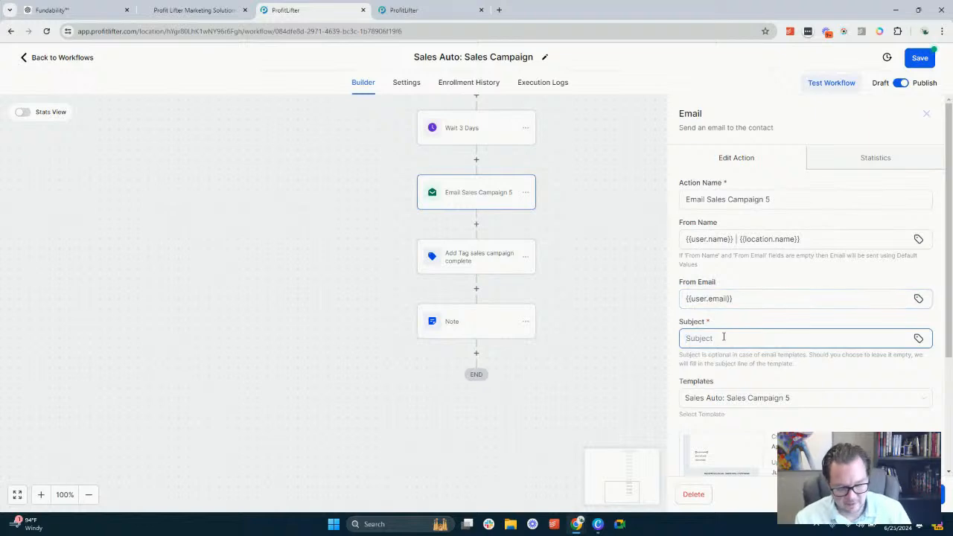
pyautogui.write('Create AI Subject')
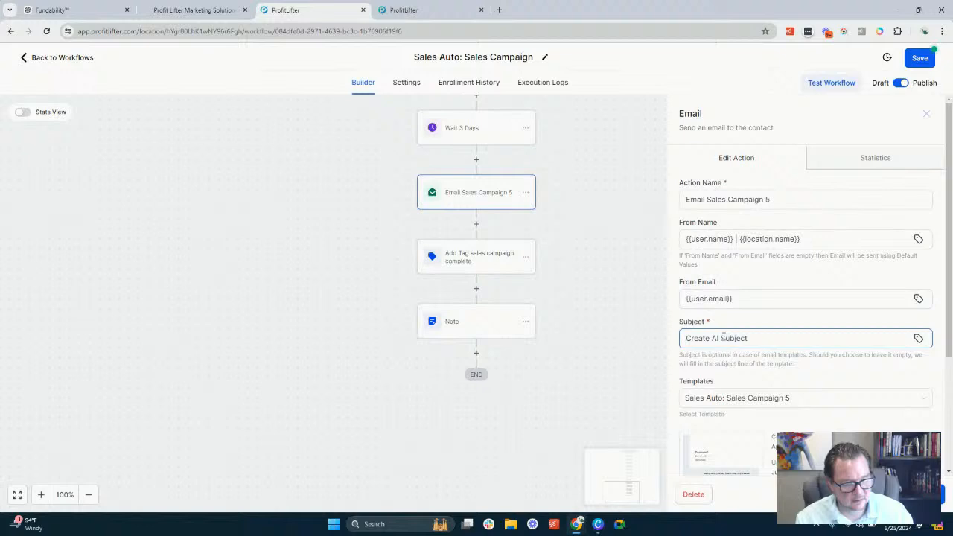
# Paste the copied prompt into the empty text block of the Sales Campaign 5 template, changing "second email" to "fifth email"
pyautogui.scroll(-3, 723, 339)
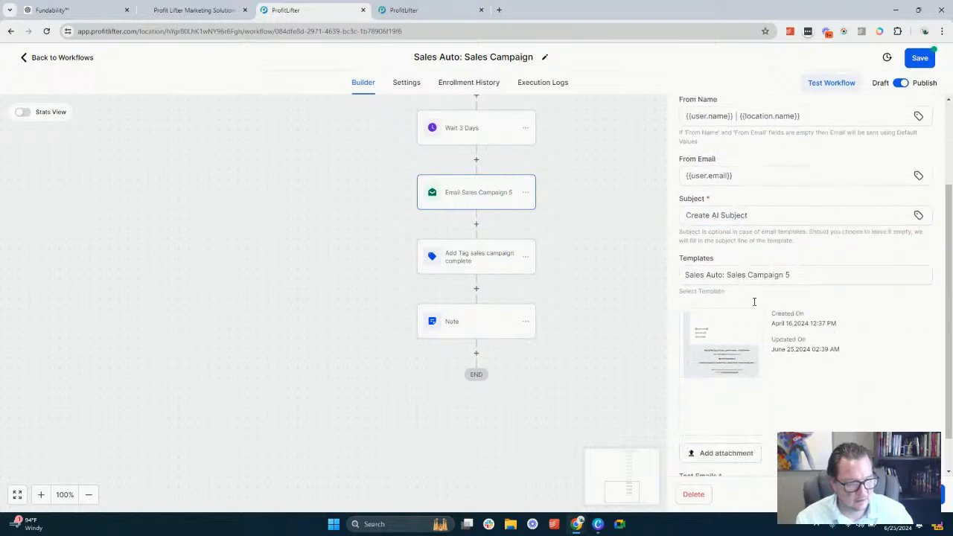
pyautogui.click(719, 325)
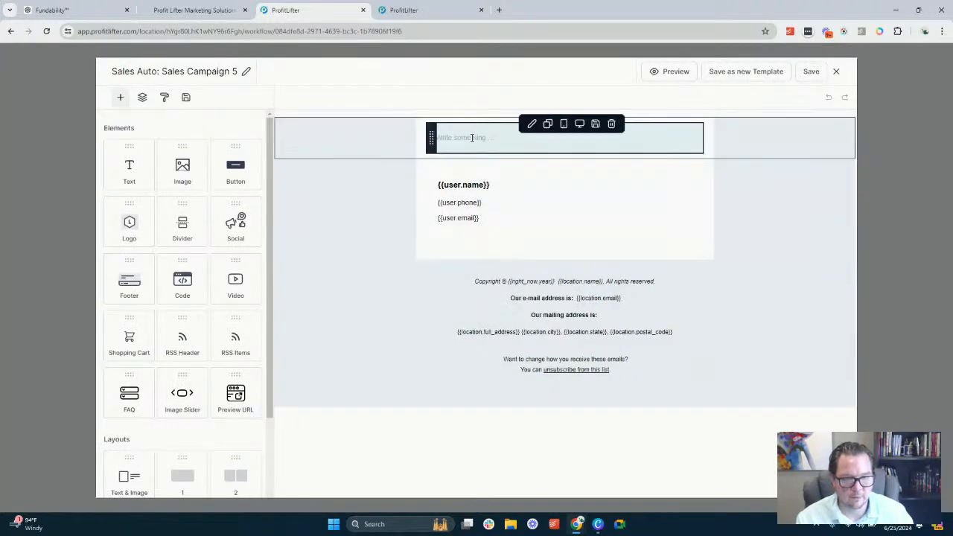
pyautogui.click(474, 137)
pyautogui.write('Create the second email of a 5 email sales campaign. We will be using our second Unique Value Propositions for this email.')
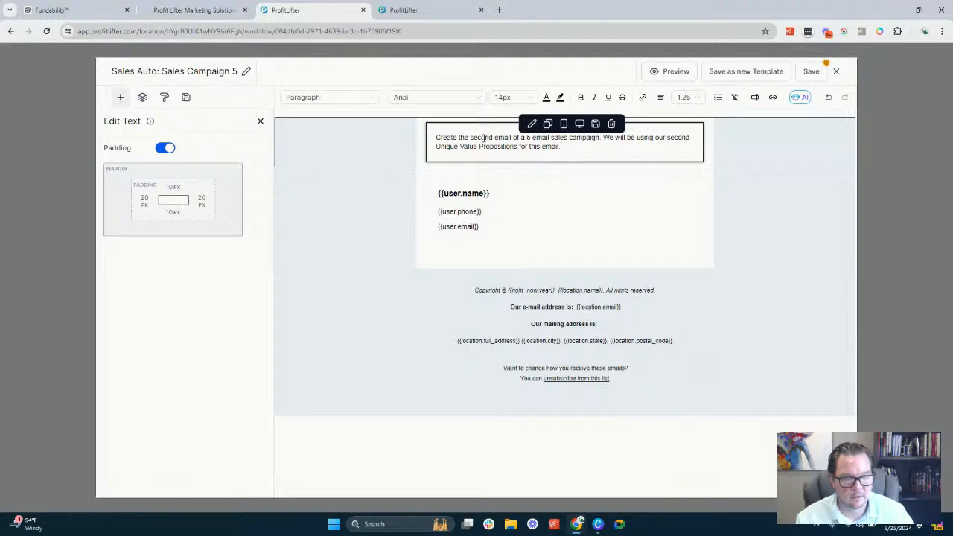
pyautogui.doubleClick(484, 138)
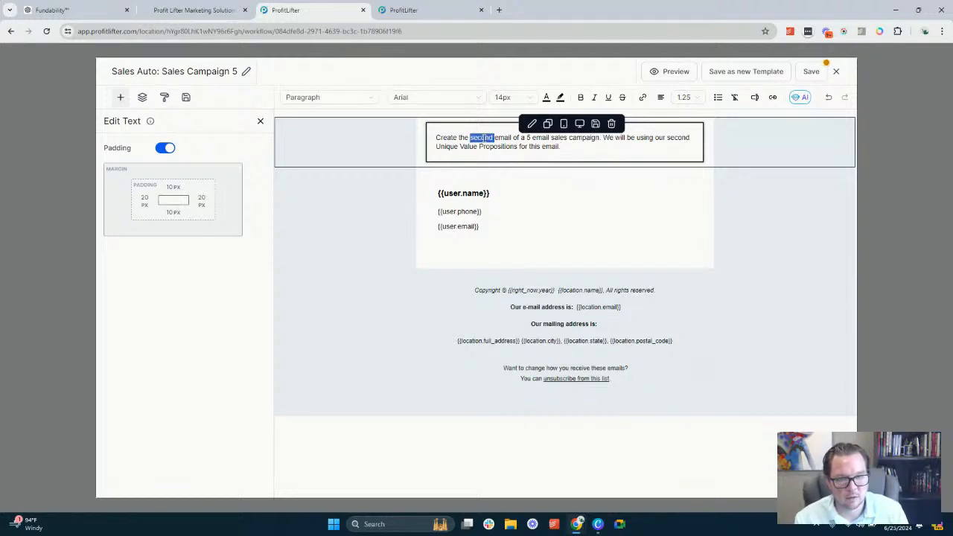
pyautogui.write('fifth')
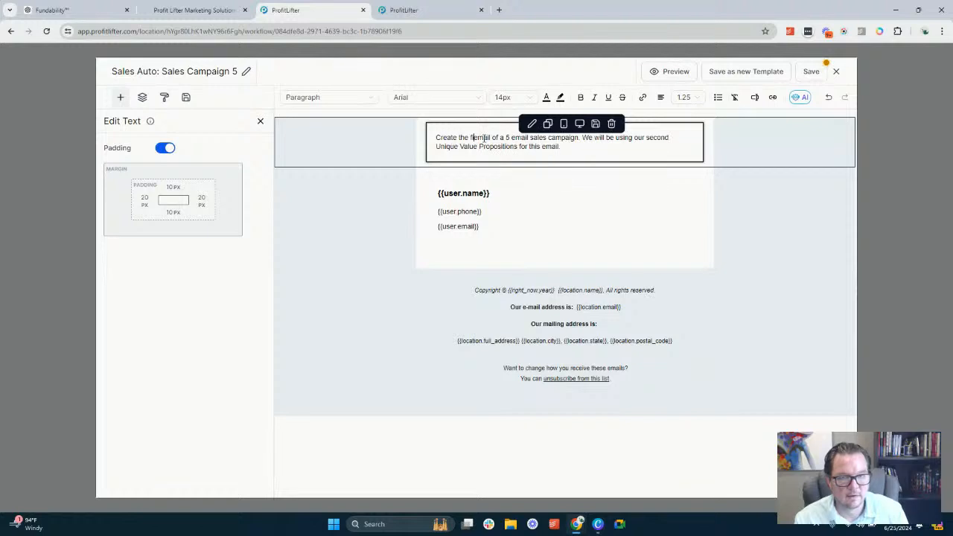
pyautogui.press('BackSpace')
pyautogui.press('BackSpace')
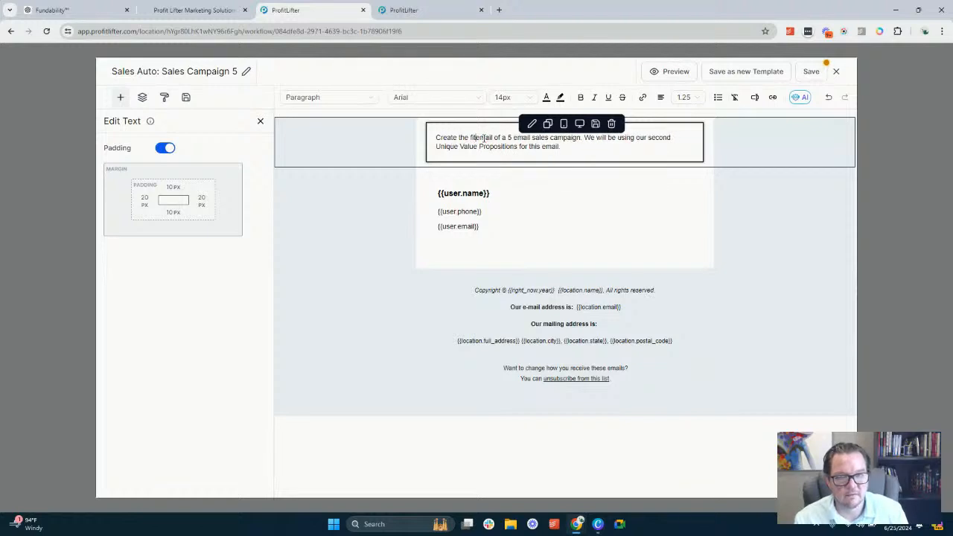
pyautogui.write('fth')
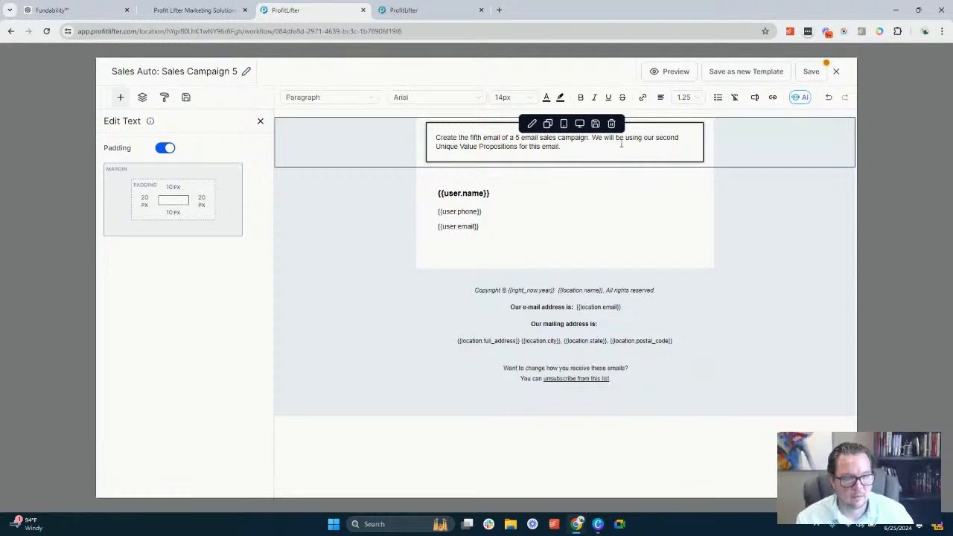
# Replace the Unique Value Propositions wording in the Sales Campaign 5 prompt with "a strong call to action to schedule an appointment or get started now."
pyautogui.moveTo(630, 138); pyautogui.dragTo(553, 152)
pyautogui.write('a stro')
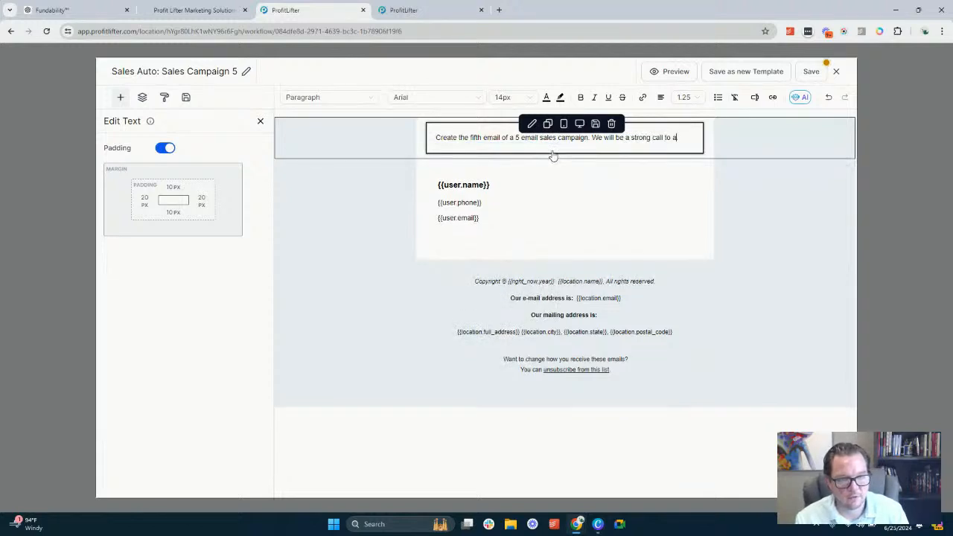
pyautogui.write('ng call to action to schedule an appointment or get')
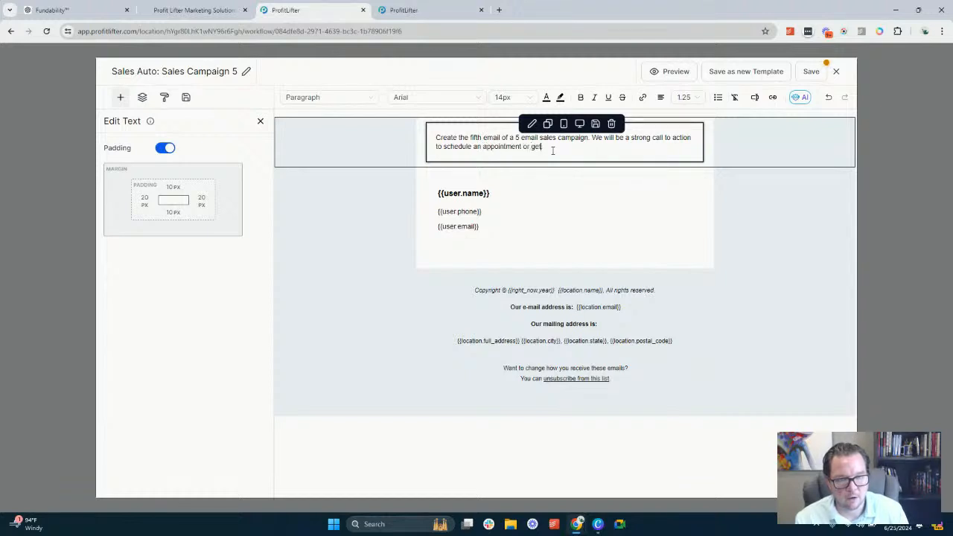
pyautogui.write('ow.')
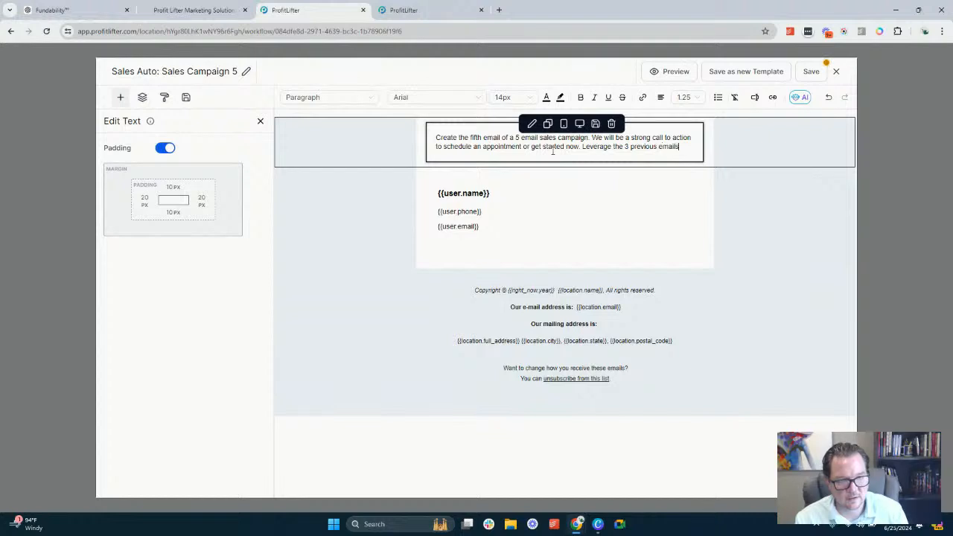
# Add "Leverage the 3 previous emails to make sure they all work together nicely." to the Sales Campaign 5 prompt, then save and close the template
pyautogui.write('make')
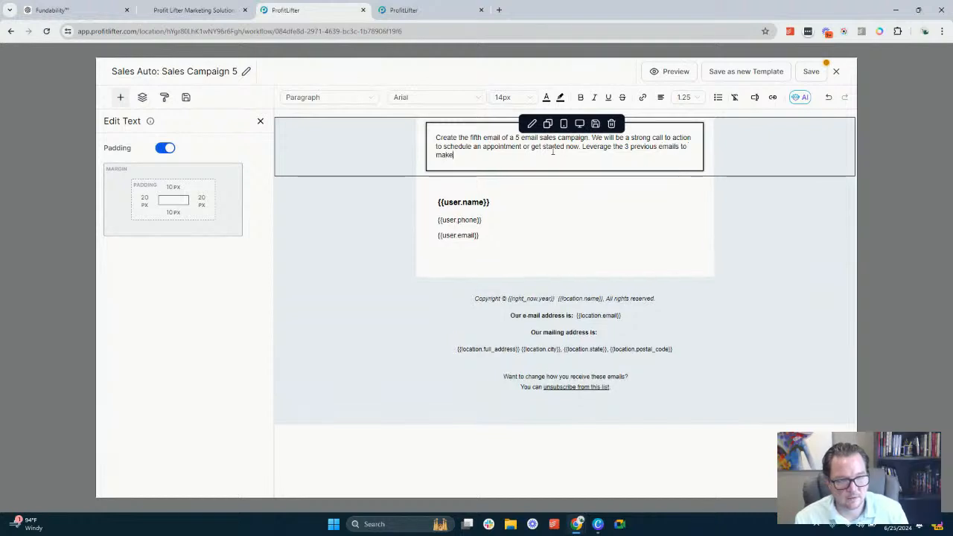
pyautogui.write(' sure they all')
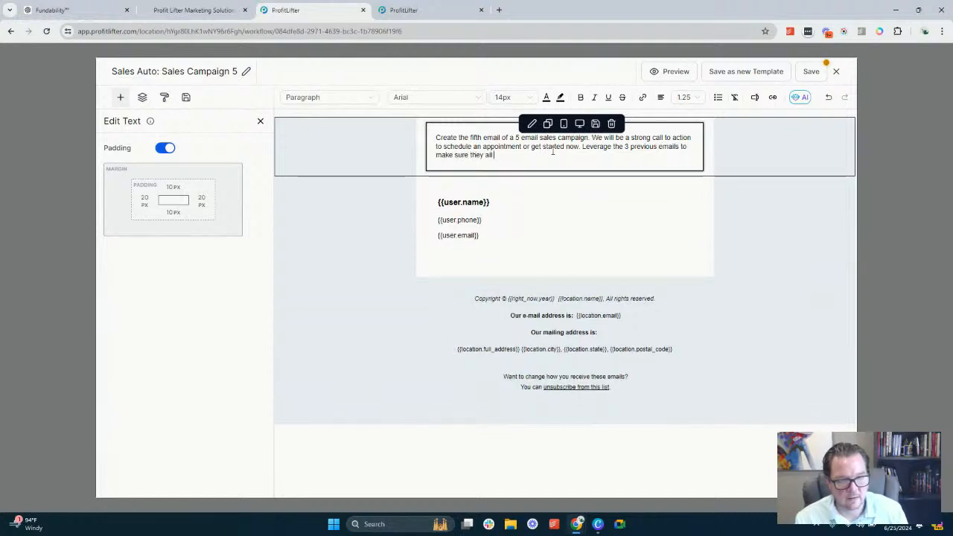
pyautogui.write(' work')
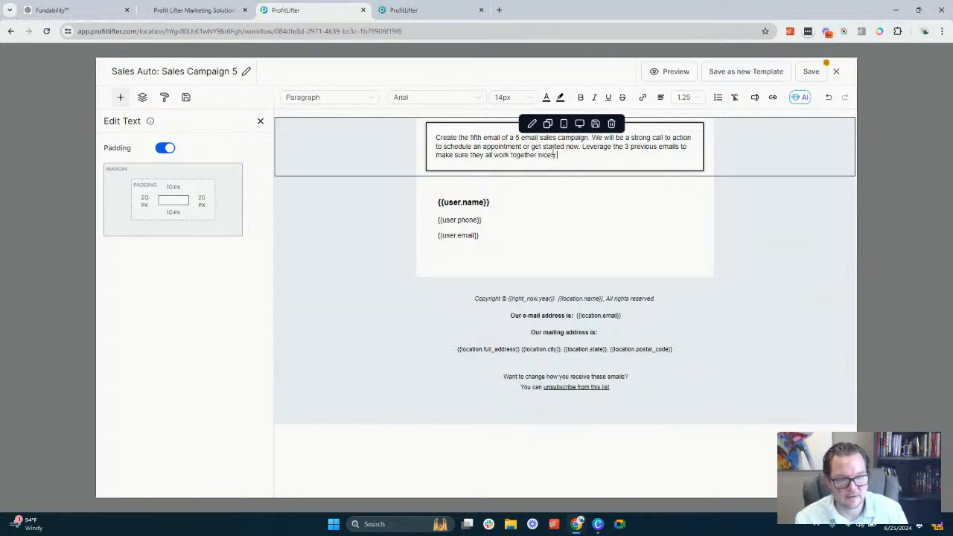
pyautogui.write(' together nicely.')
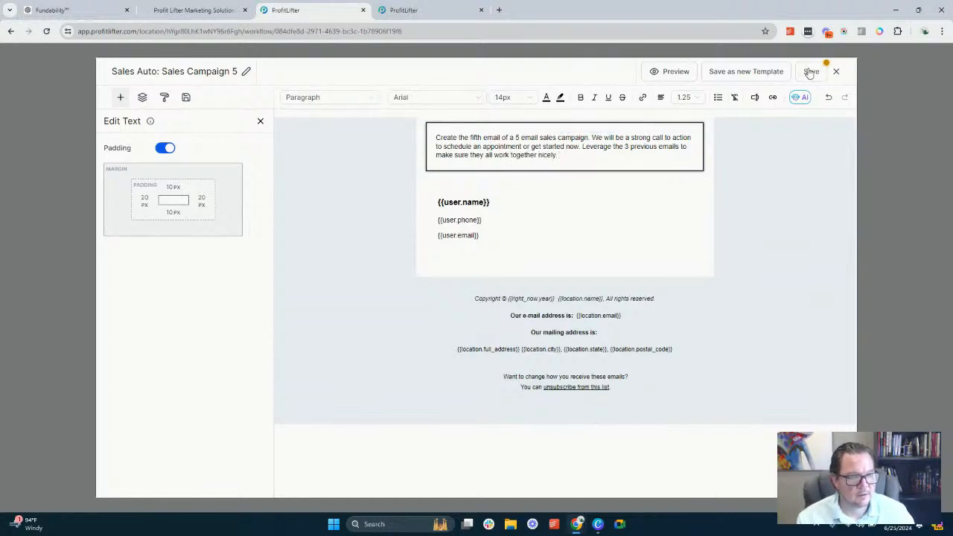
pyautogui.click(809, 72)
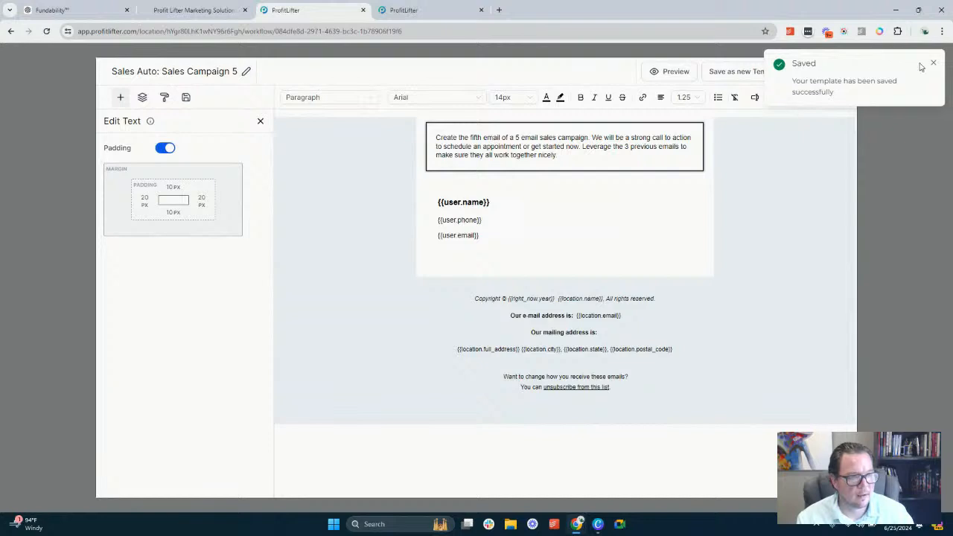
pyautogui.click(933, 63)
pyautogui.click(836, 72)
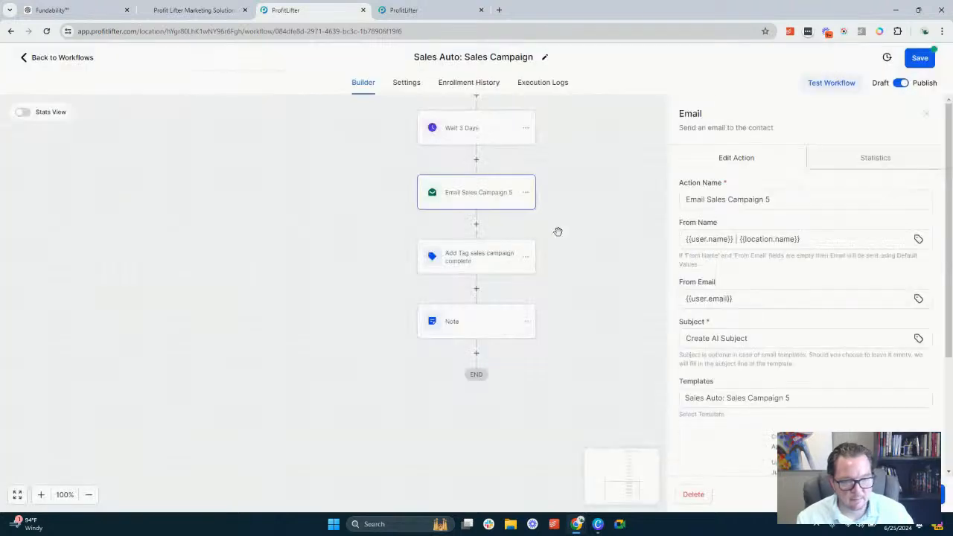
# In Email Sales Campaign 4's template, change "second email" to "fourth email" in the prompt, then save and close the template
pyautogui.scroll(2, 477, 197)
pyautogui.click(479, 174)
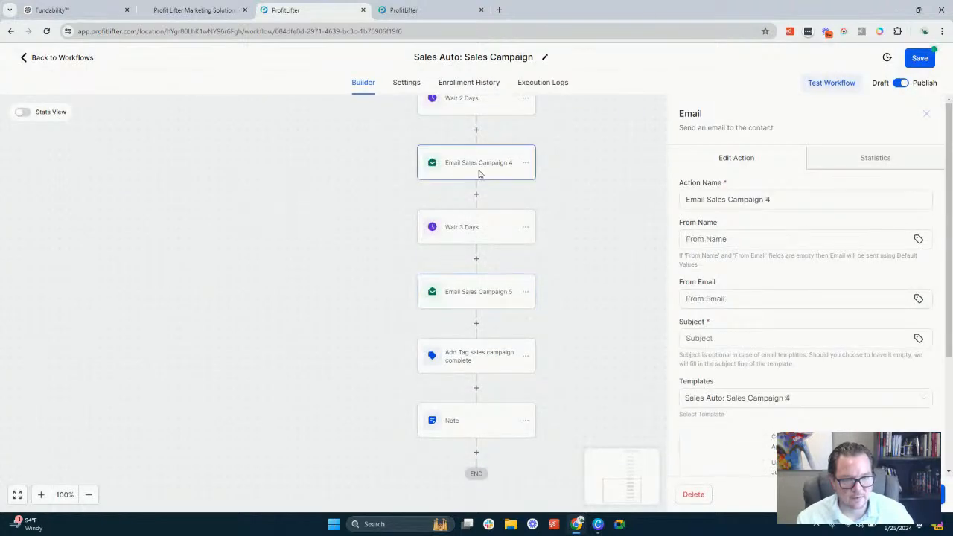
pyautogui.scroll(-3, 711, 342)
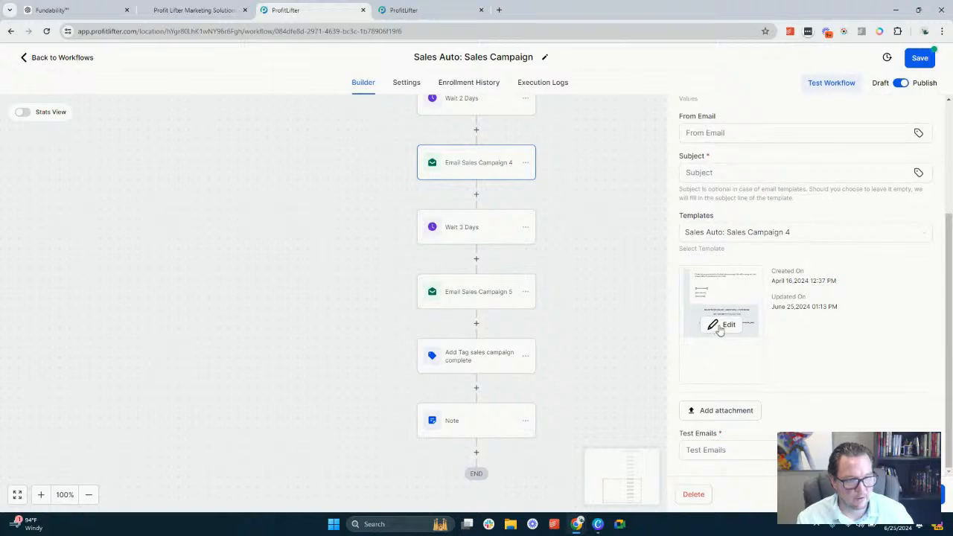
pyautogui.click(723, 325)
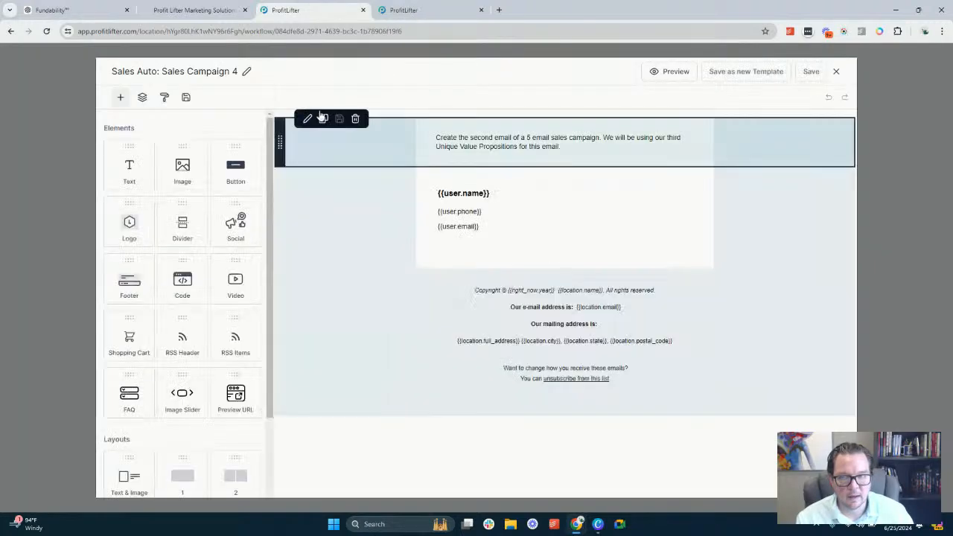
pyautogui.click(478, 136)
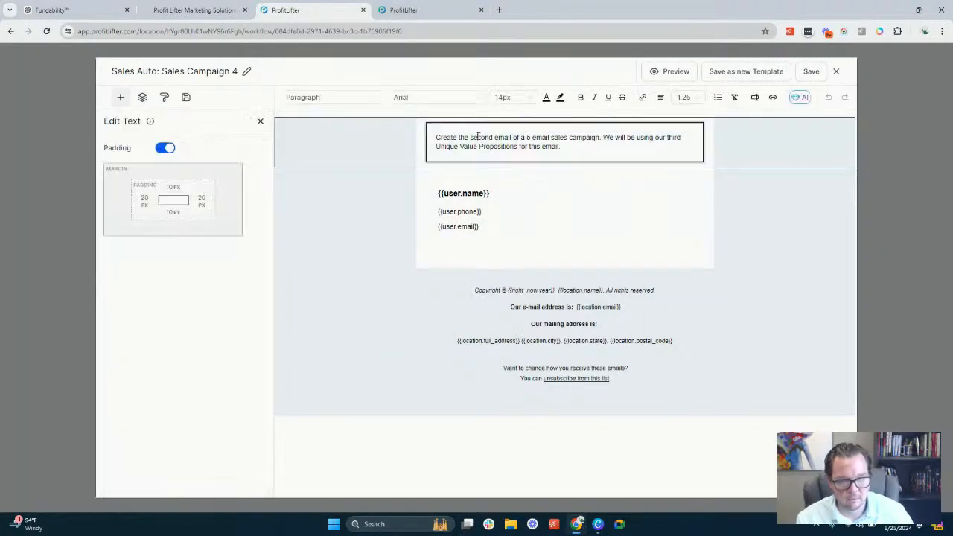
pyautogui.doubleClick(478, 137)
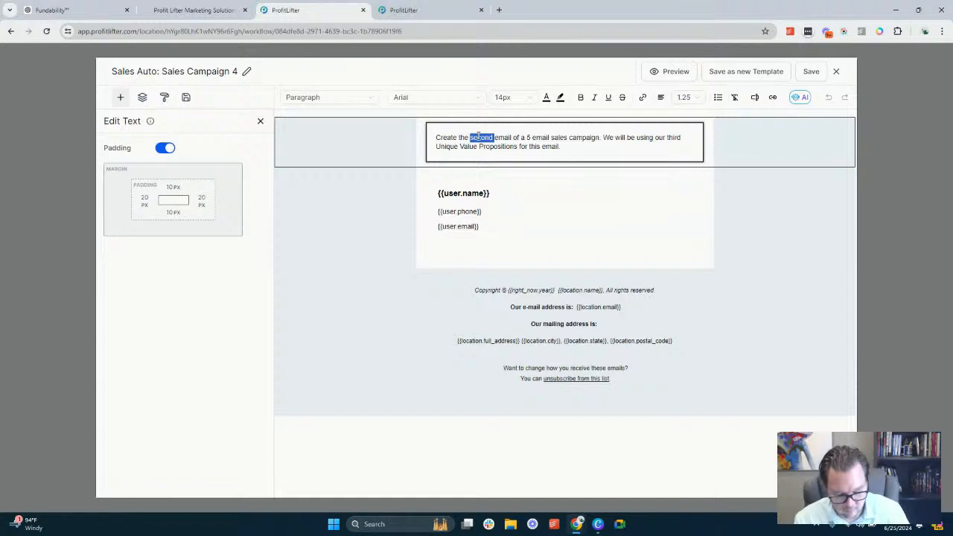
pyautogui.write('fourth')
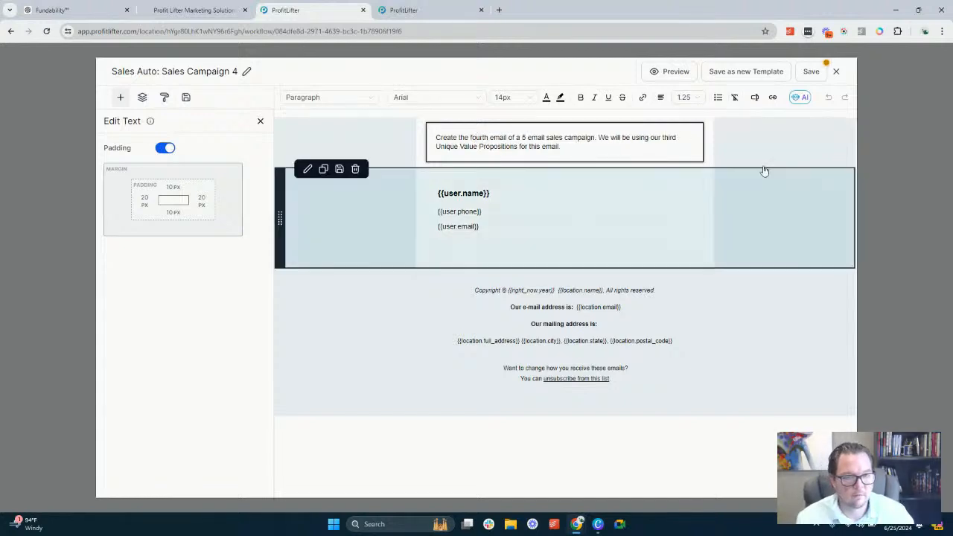
pyautogui.click(811, 70)
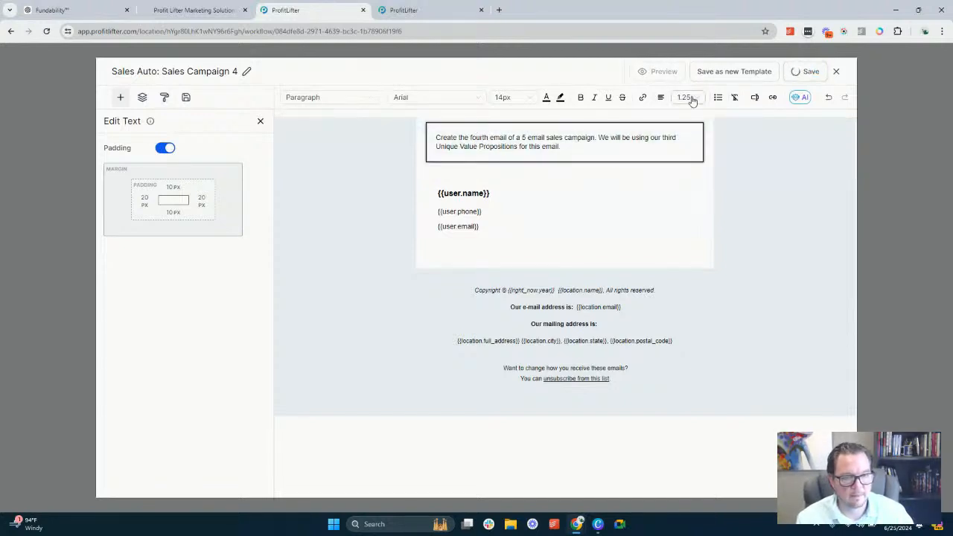
pyautogui.click(933, 63)
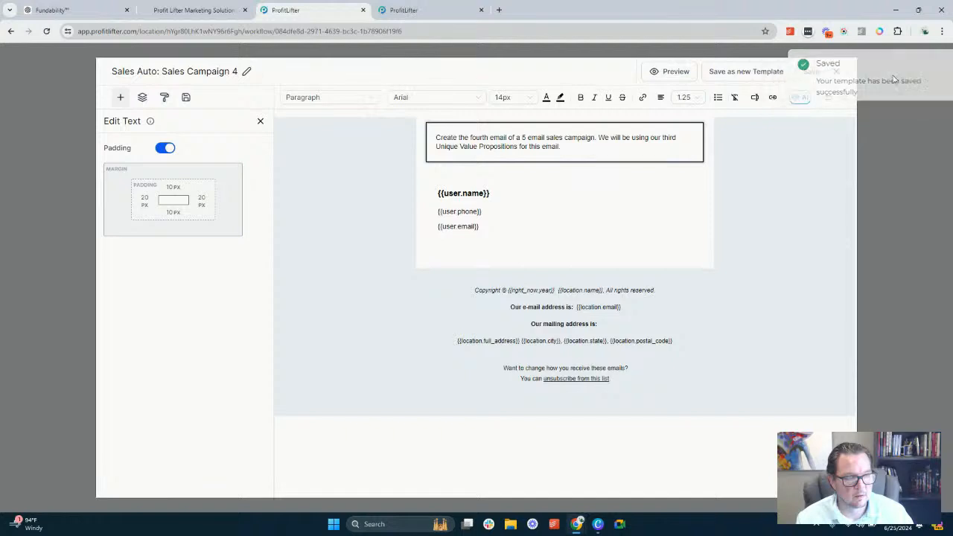
pyautogui.click(841, 72)
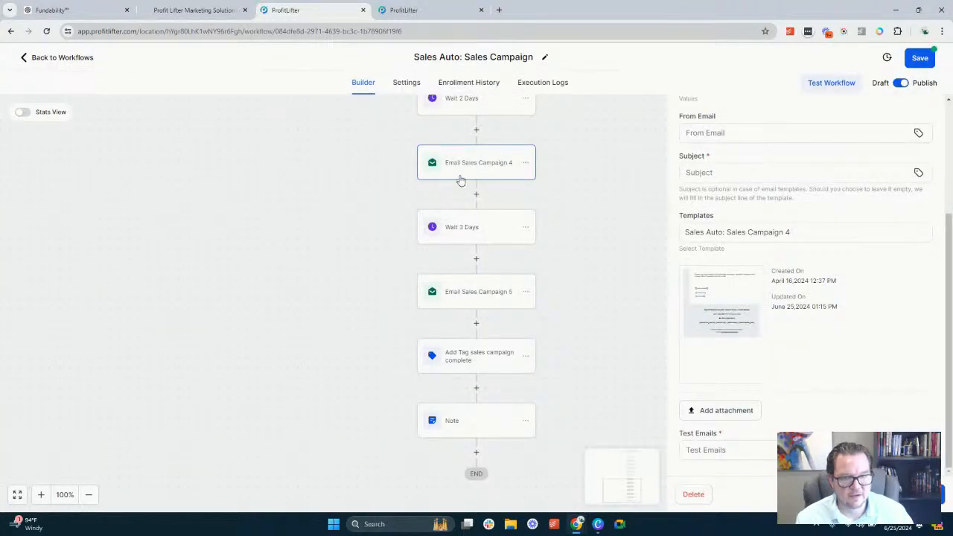
# In Email Sales Campaign 3's template, change "second email" to "third email" in the prompt, then save and close the template
pyautogui.scroll(3, 460, 180)
pyautogui.click(466, 193)
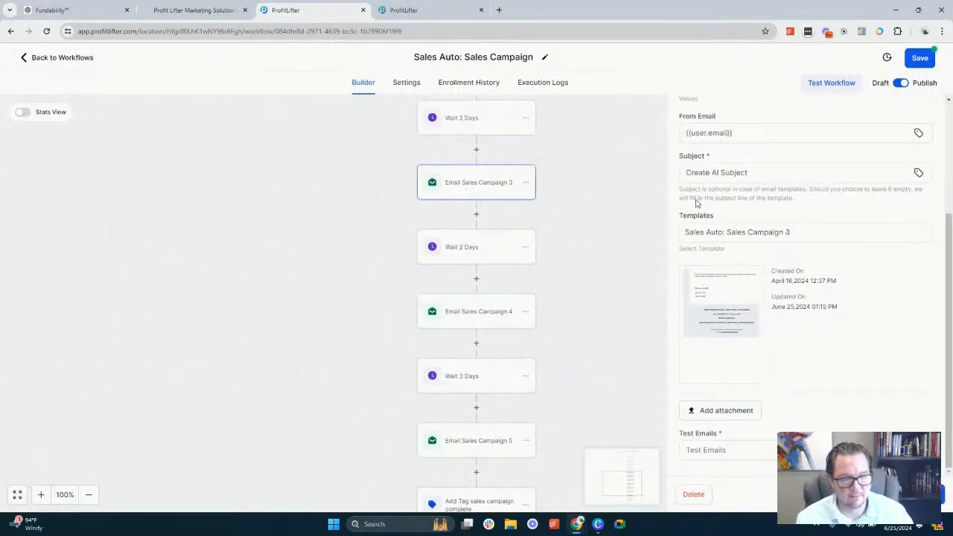
pyautogui.click(719, 326)
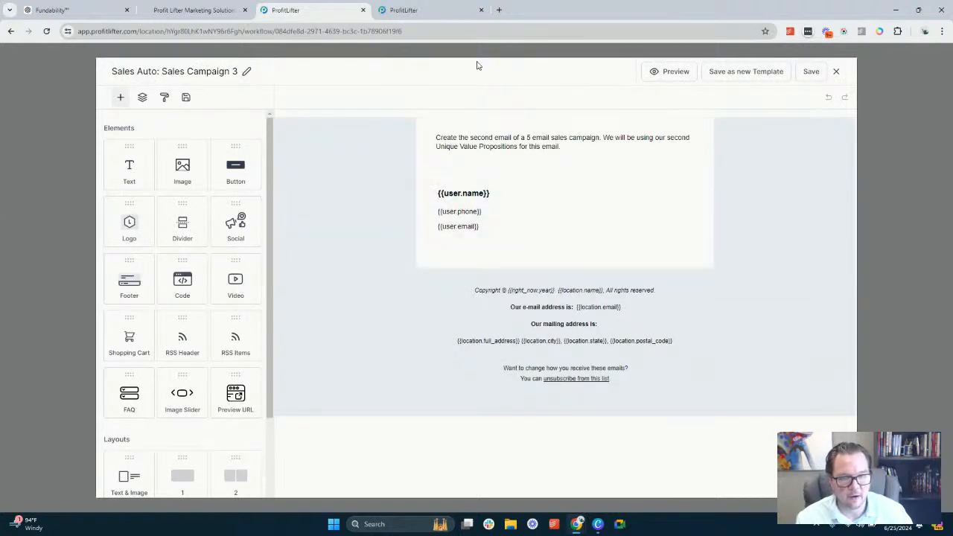
pyautogui.click(493, 137)
pyautogui.doubleClick(481, 138)
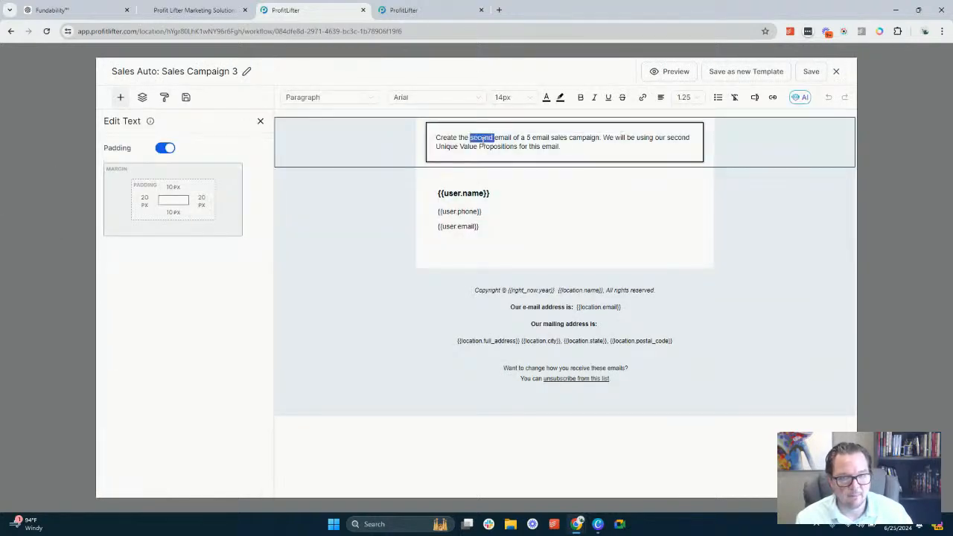
pyautogui.write('third')
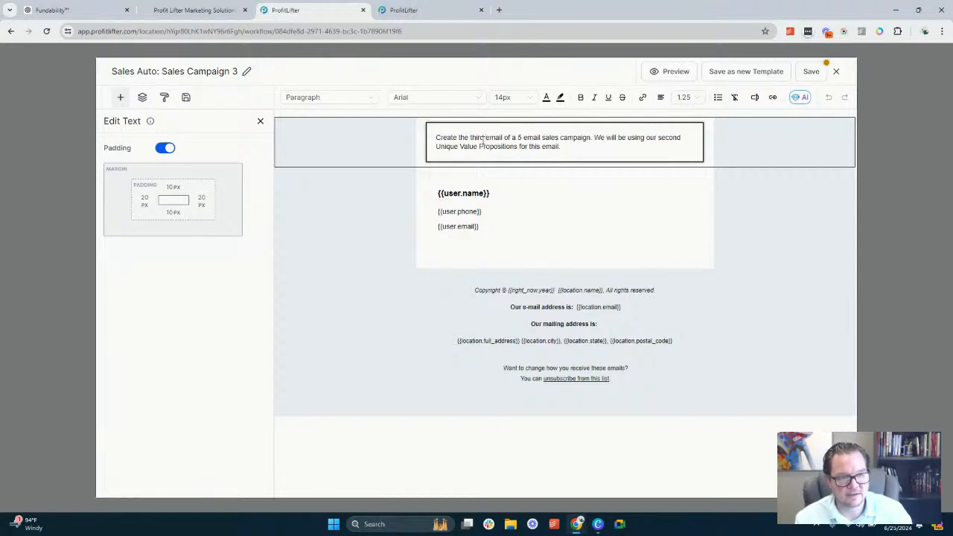
pyautogui.click(811, 72)
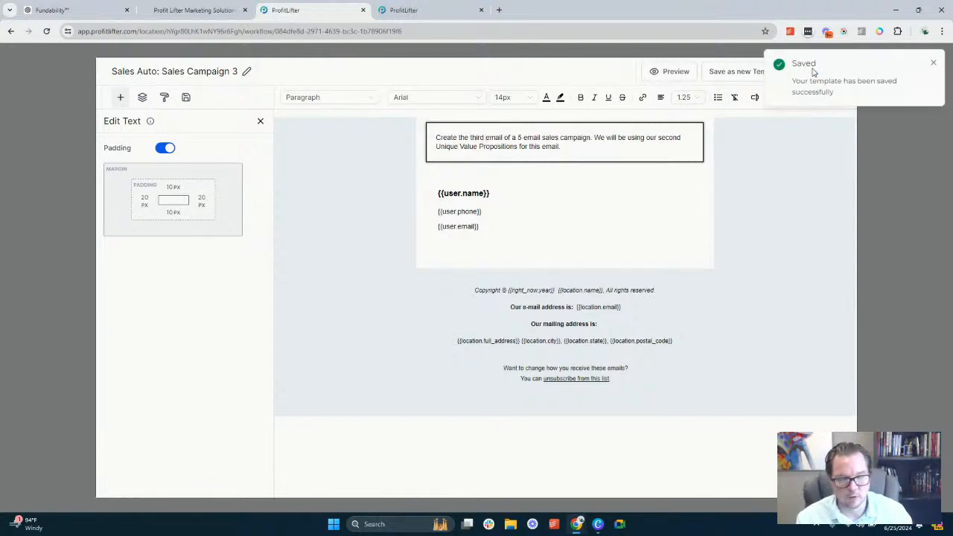
pyautogui.click(933, 63)
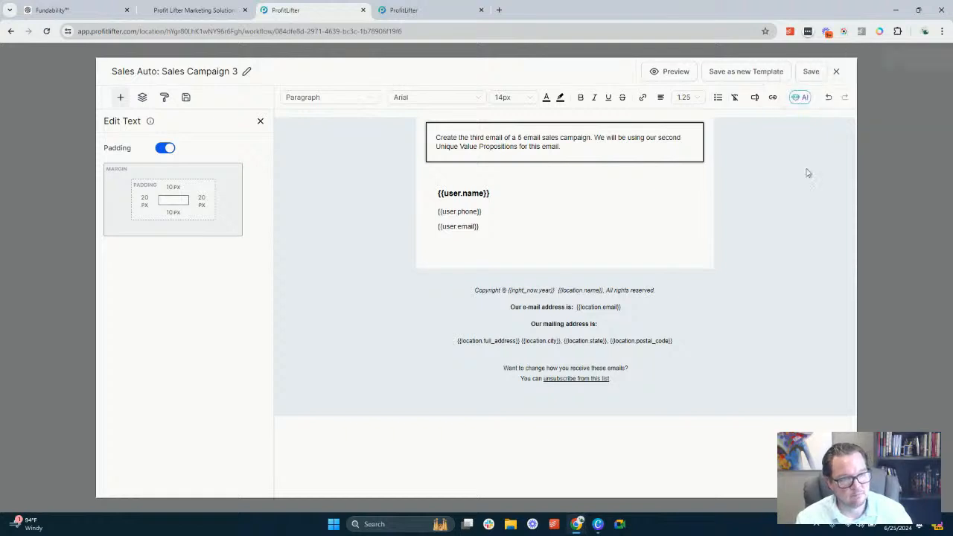
pyautogui.click(838, 73)
# Compare the sender and subject fields of Email Sales Campaign 2 with those of Email Sales Campaign 3
pyautogui.scroll(3, 476, 208)
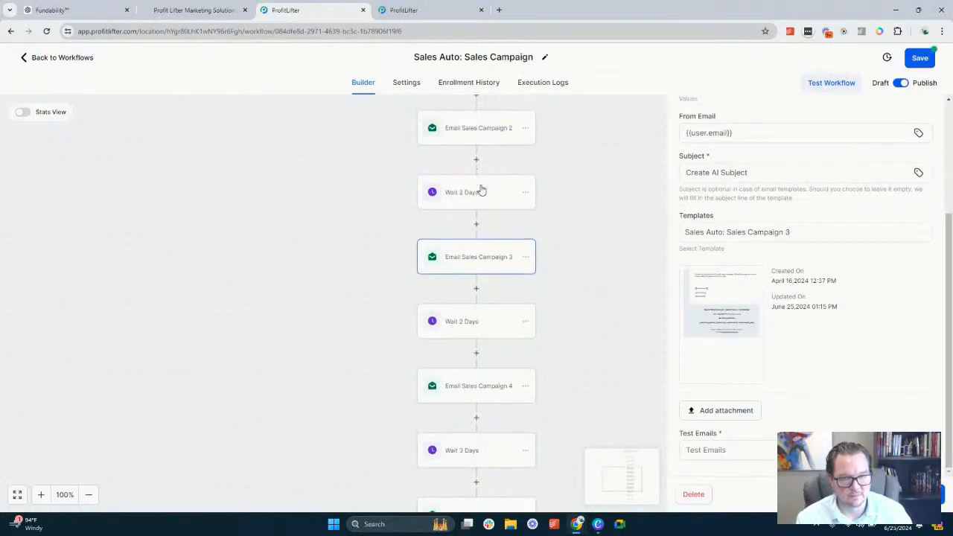
pyautogui.click(476, 238)
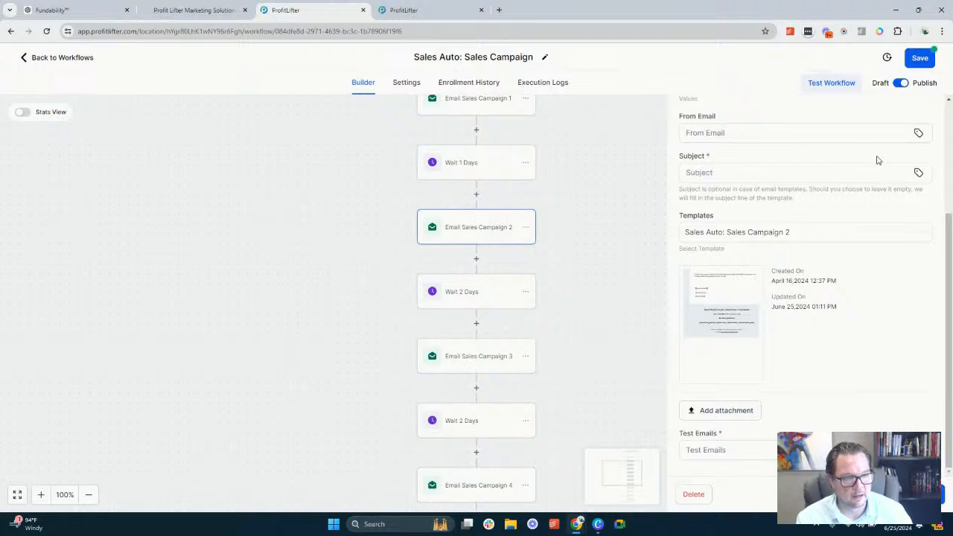
pyautogui.click(713, 173)
pyautogui.scroll(3, 794, 210)
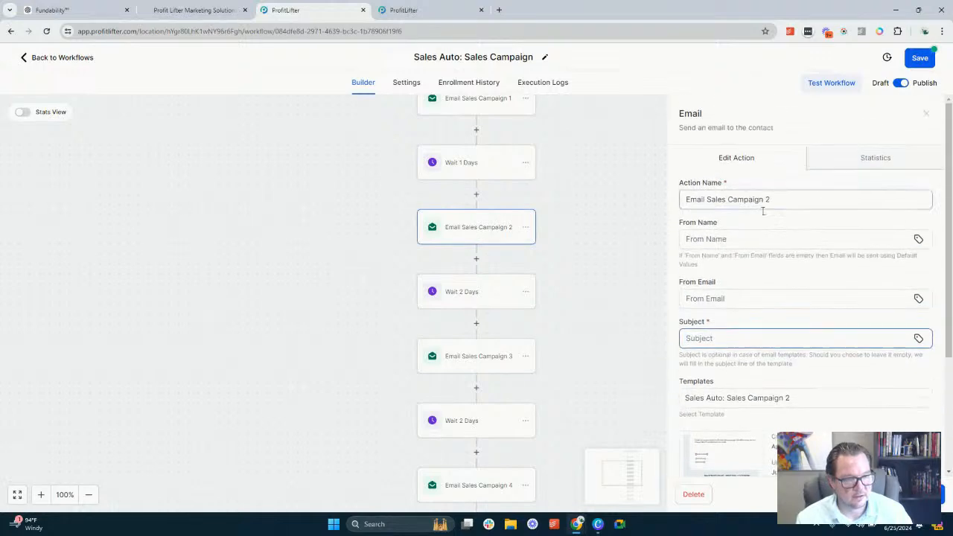
pyautogui.click(712, 238)
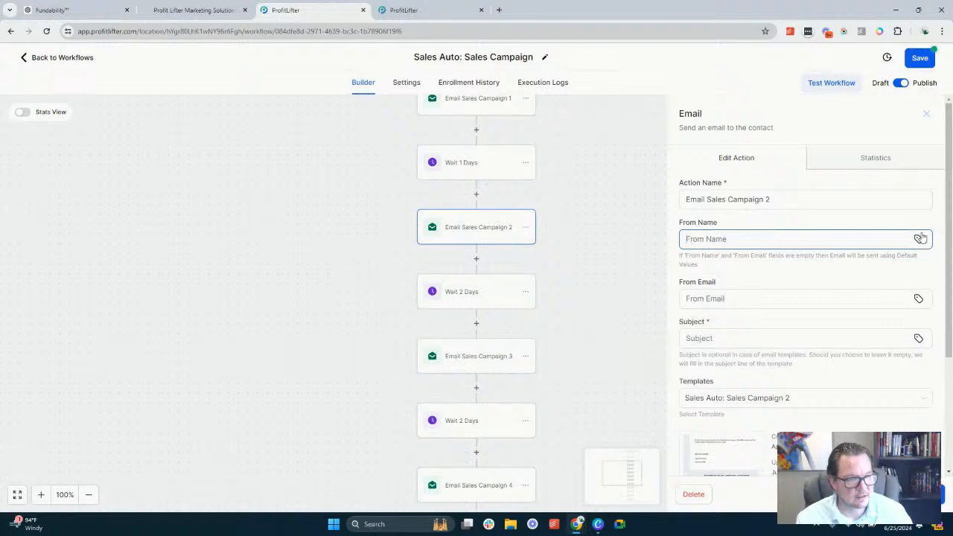
pyautogui.click(469, 365)
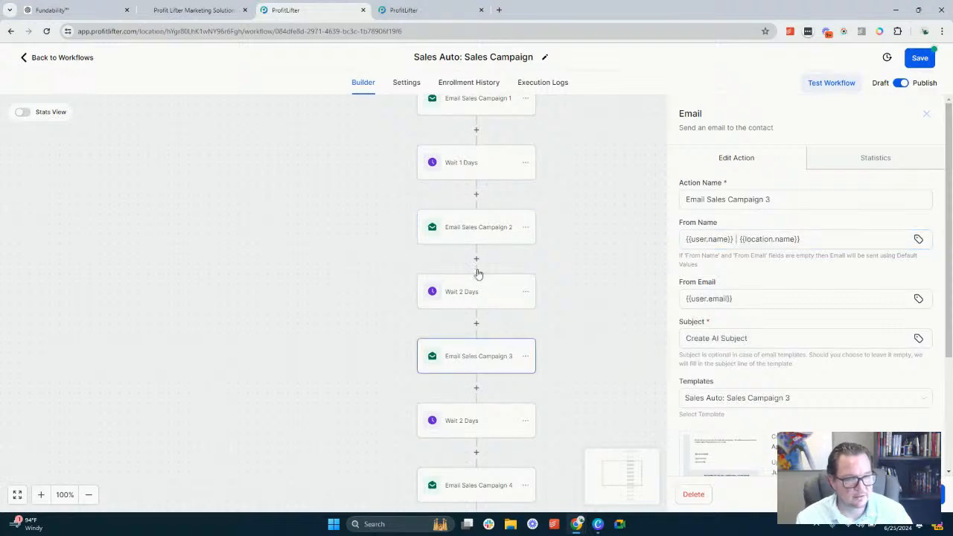
# Set Email Sales Campaign 2's From Name to "{{user.name}} | {{location.name}}" using the user's full name and the account name placeholders
pyautogui.click(440, 230)
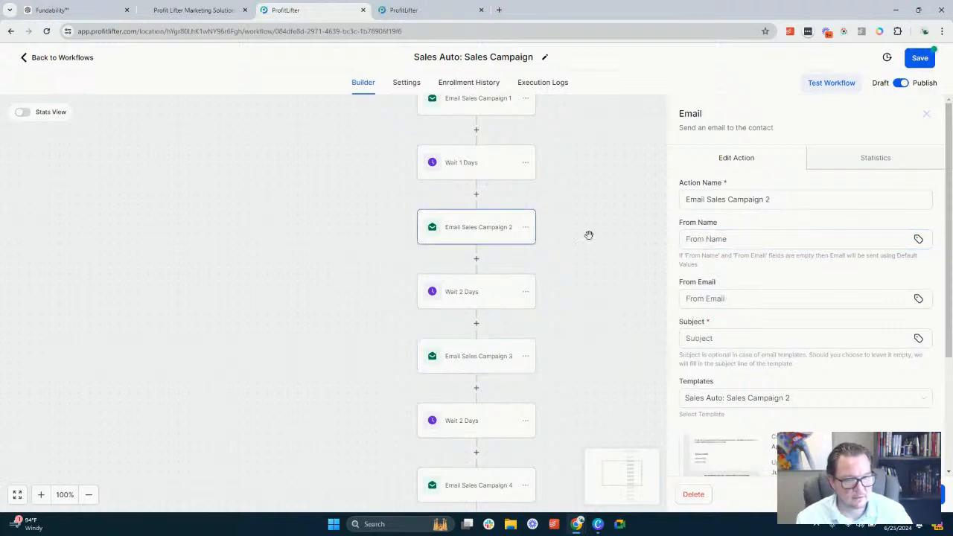
pyautogui.click(919, 239)
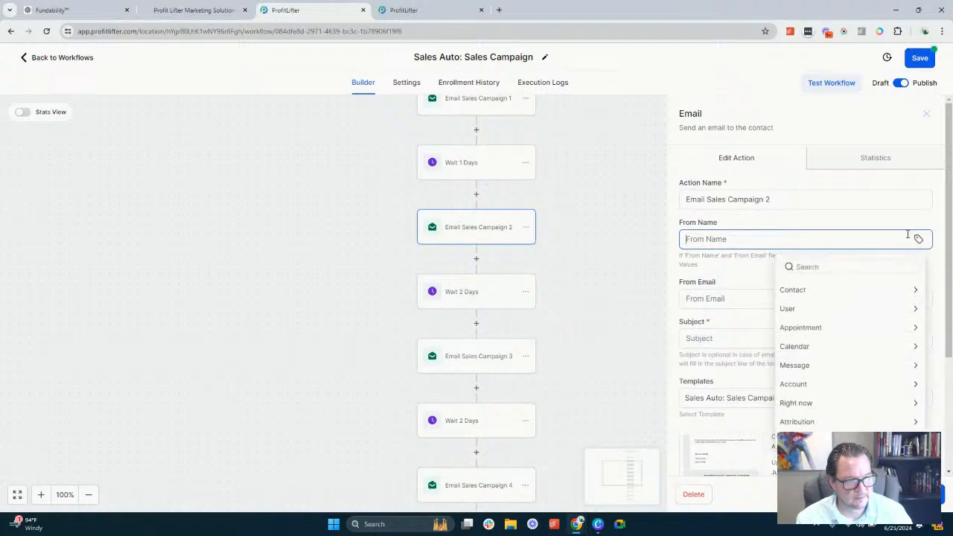
pyautogui.click(787, 308)
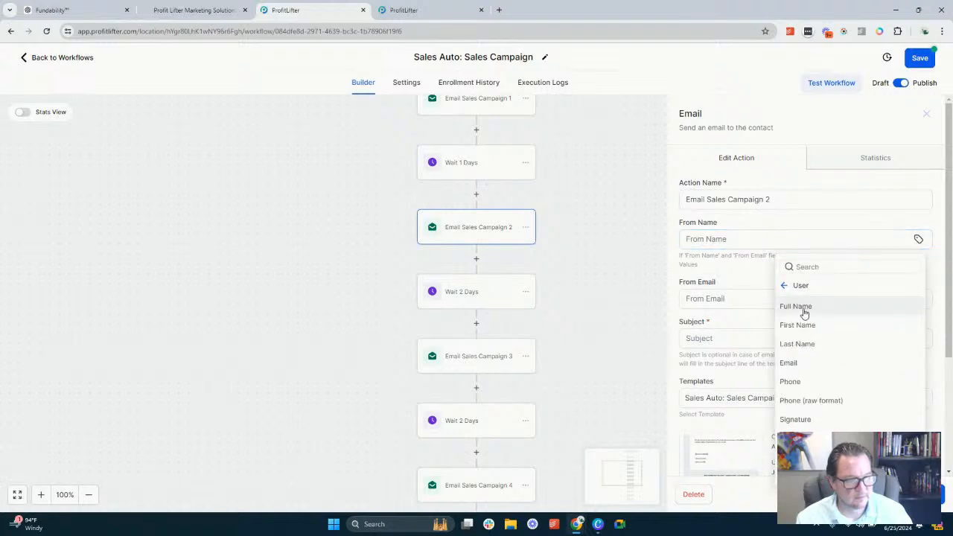
pyautogui.click(795, 307)
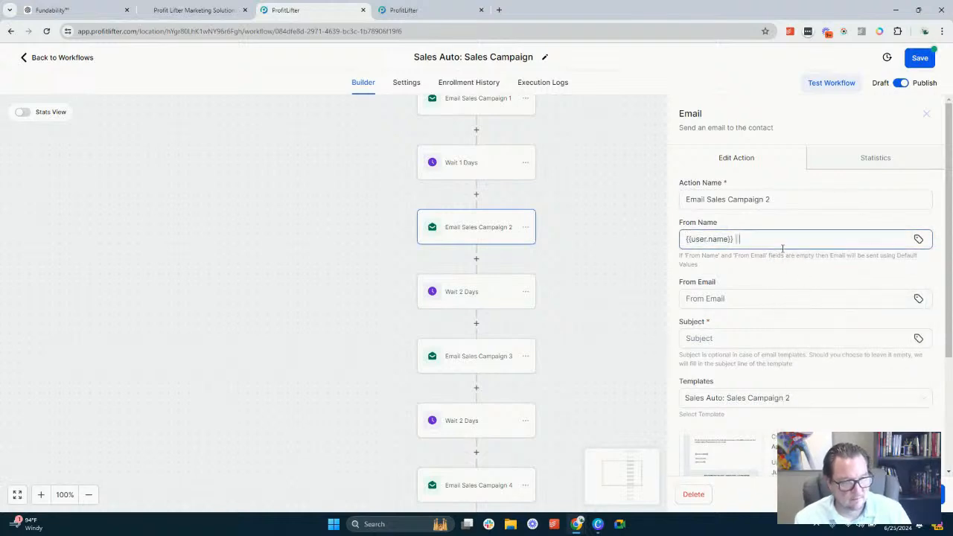
pyautogui.click(919, 239)
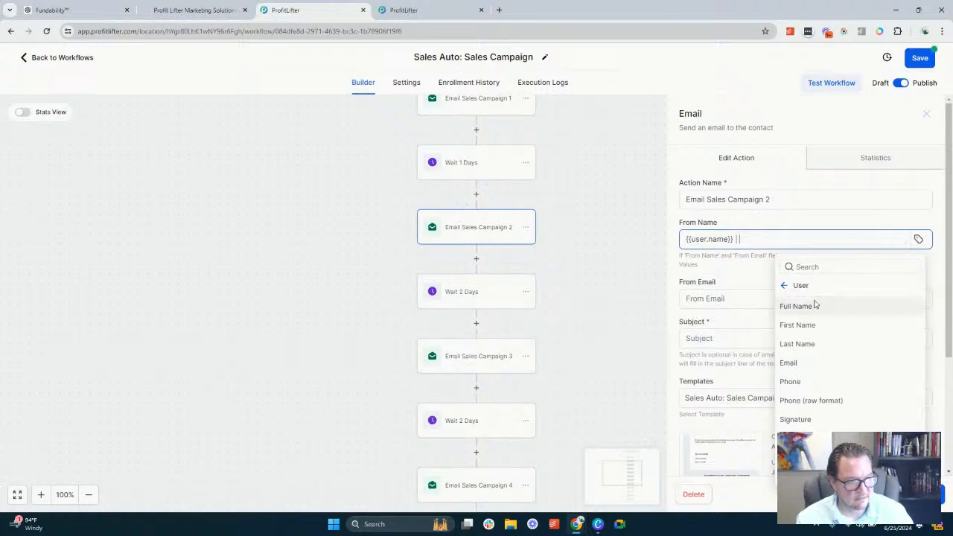
pyautogui.click(786, 286)
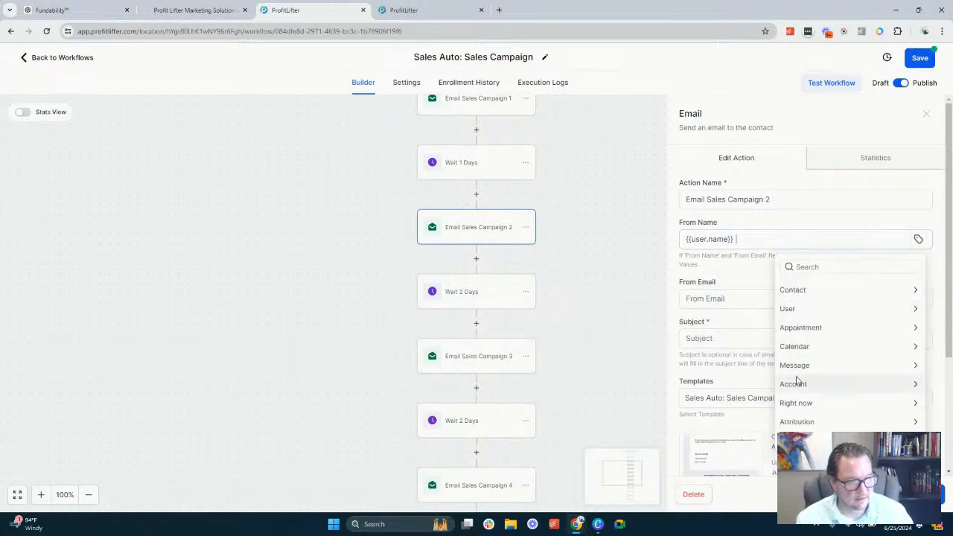
pyautogui.click(793, 383)
pyautogui.click(810, 311)
pyautogui.click(811, 304)
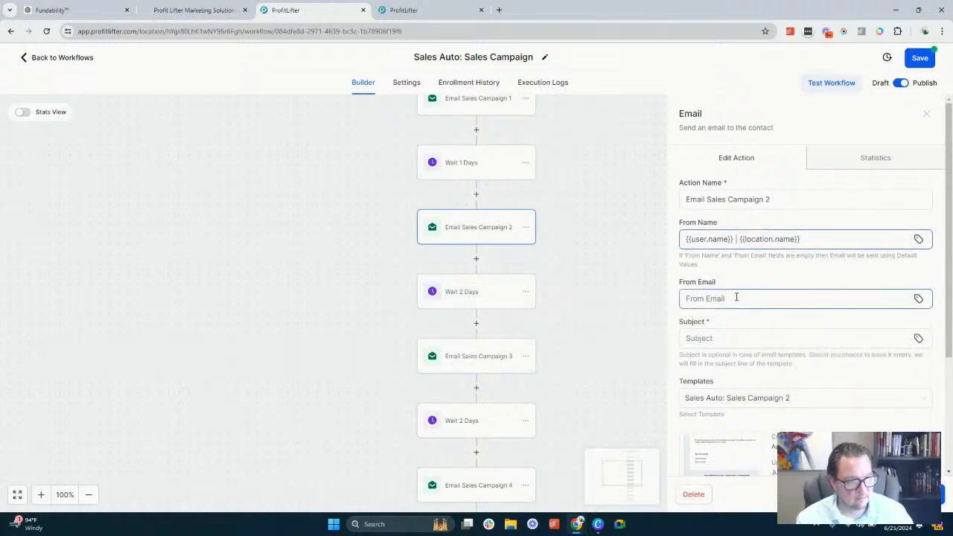
# Set Email Sales Campaign 2's From Email to the {{user.email}} placeholder and its Subject to "Create AI Subject"
pyautogui.click(918, 299)
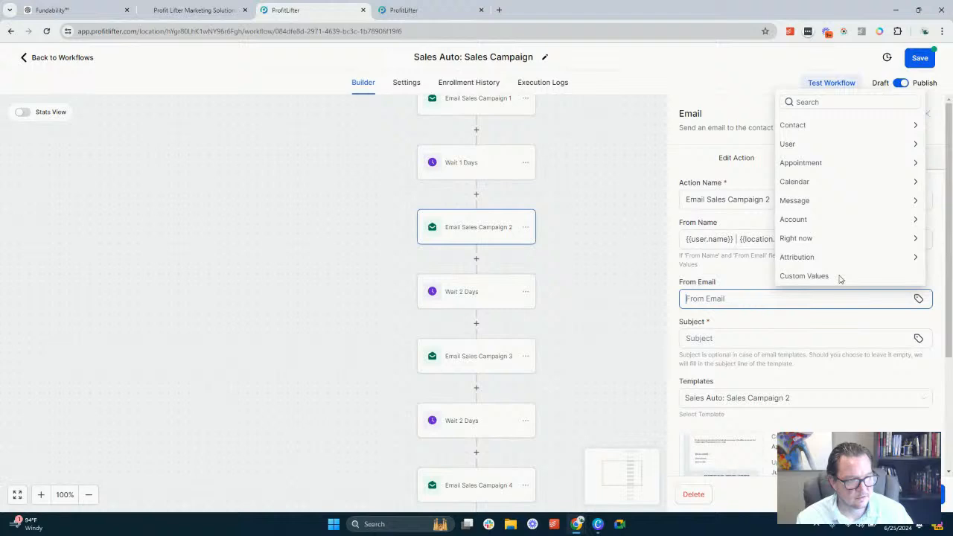
pyautogui.click(804, 148)
pyautogui.click(790, 164)
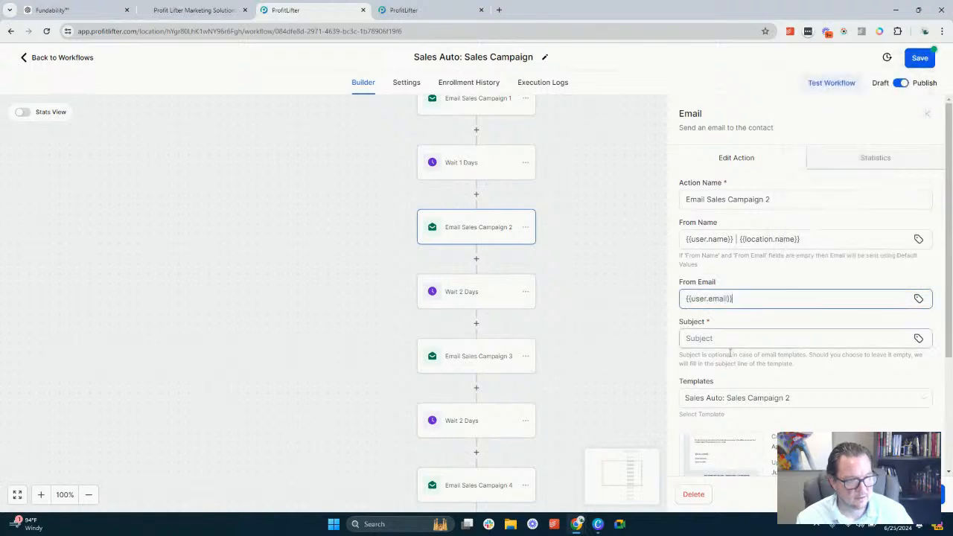
pyautogui.click(728, 339)
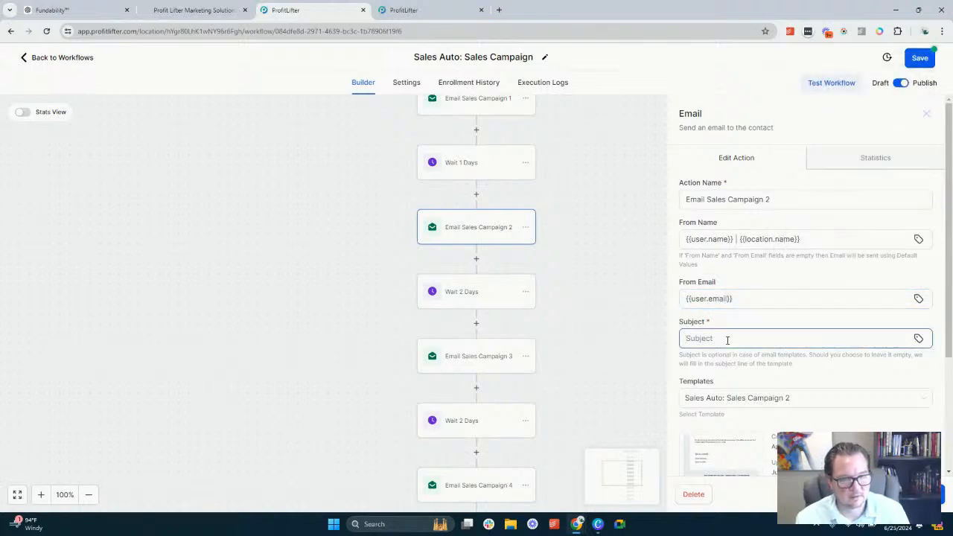
pyautogui.write('Create AI Subject')
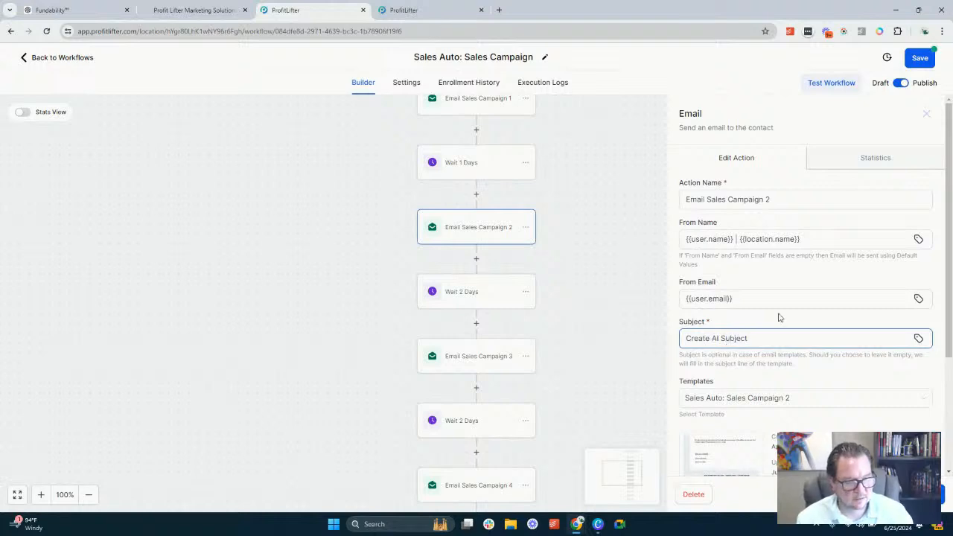
# Review the prompt text in Email Sales Campaign 2's template, then save and close the template
pyautogui.scroll(-3, 779, 315)
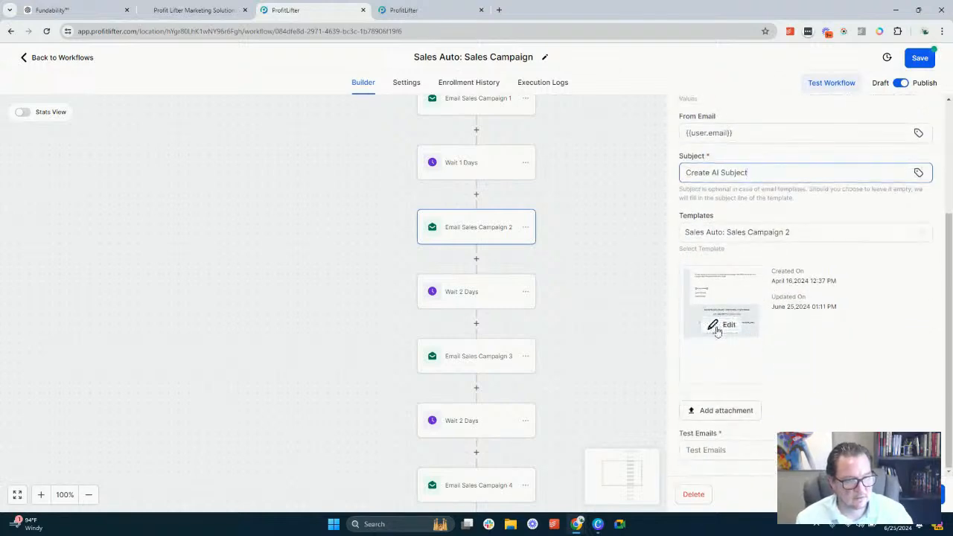
pyautogui.click(720, 328)
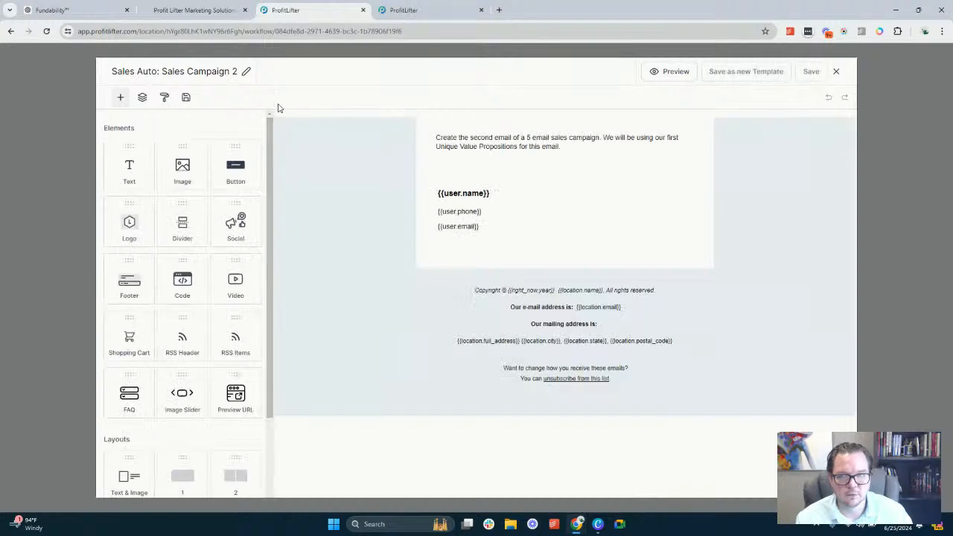
pyautogui.click(469, 140)
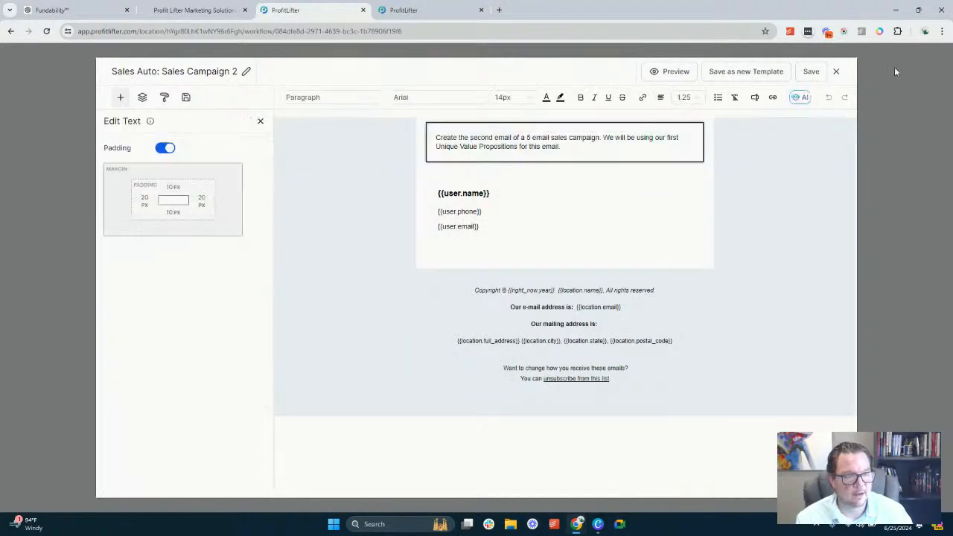
pyautogui.click(811, 70)
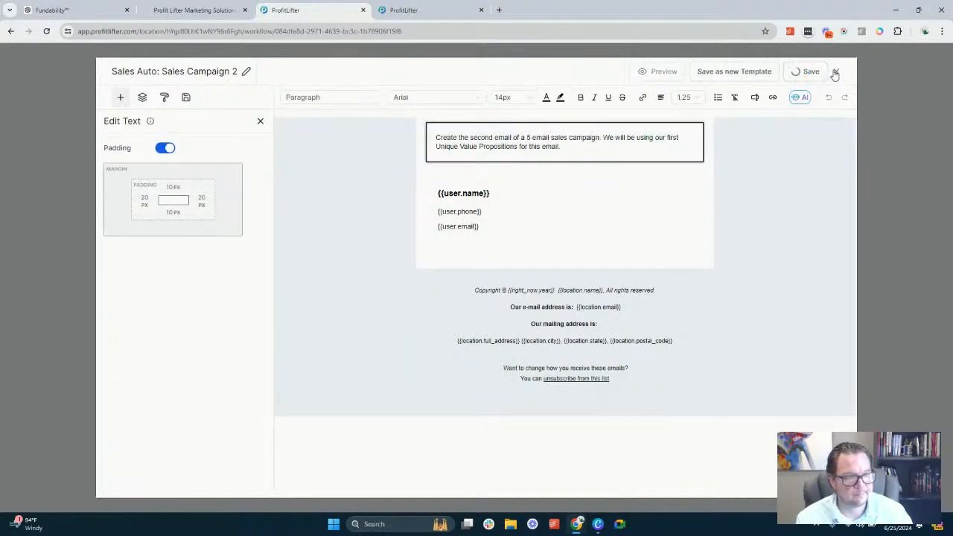
pyautogui.click(935, 65)
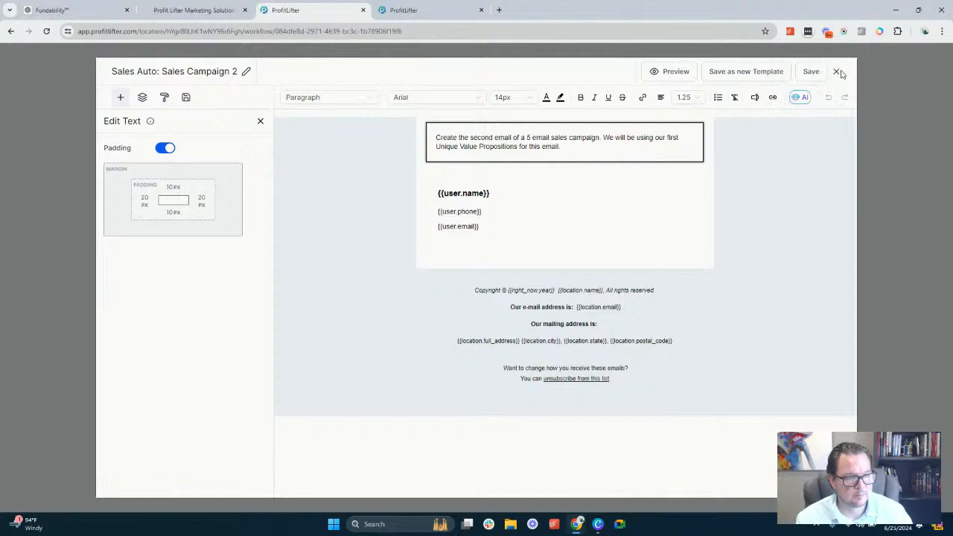
pyautogui.click(838, 72)
pyautogui.scroll(-3, 835, 275)
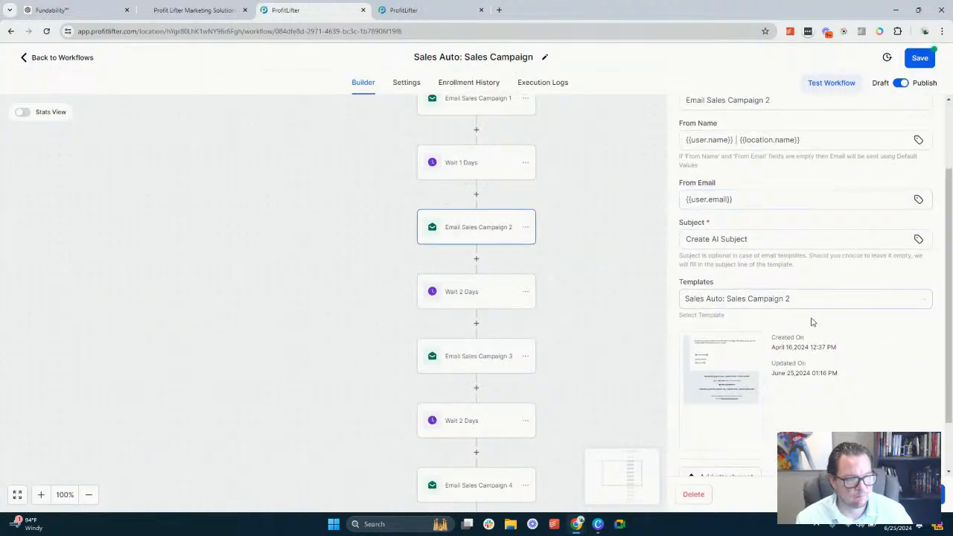
# Copy the entire From Name value of Email Sales Campaign 2 and save the email action
pyautogui.scroll(3, 808, 283)
pyautogui.click(809, 238)
pyautogui.hotkey('ctrl', 'a')
pyautogui.hotkey('ctrl', 'c')
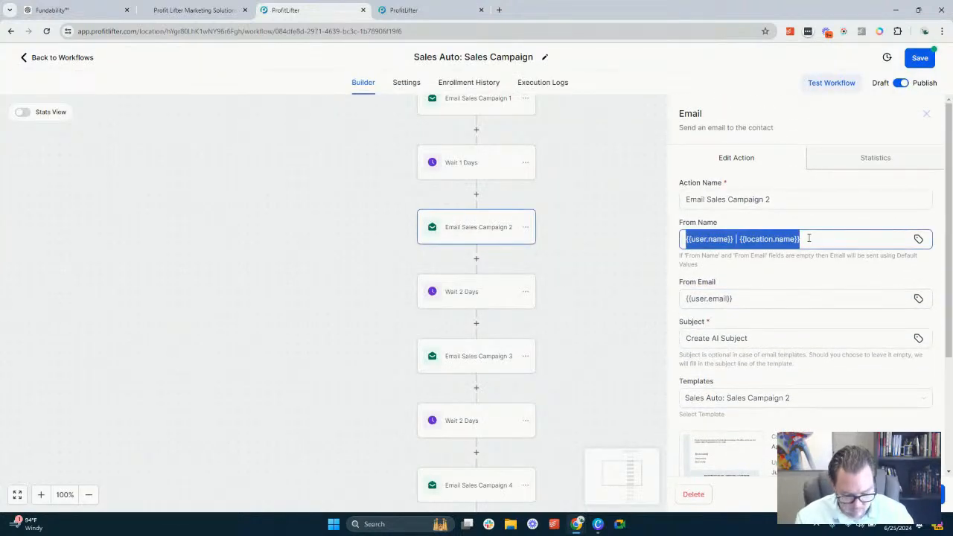
pyautogui.click(848, 495)
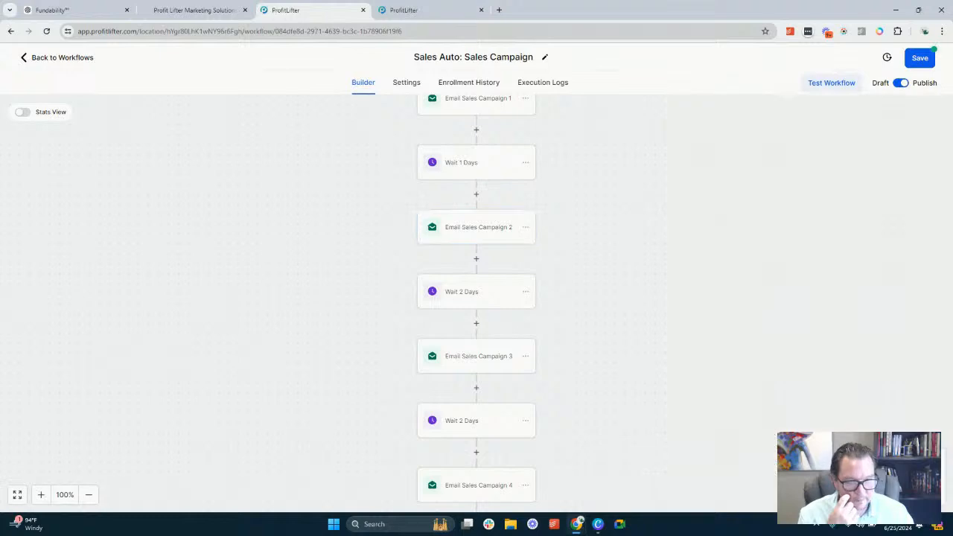
# In Email Sales Campaign 1, paste "{{user.name}} | {{location.name}}" as From Name and set From Email to {{user.email}}
pyautogui.scroll(2, 476, 184)
pyautogui.click(478, 227)
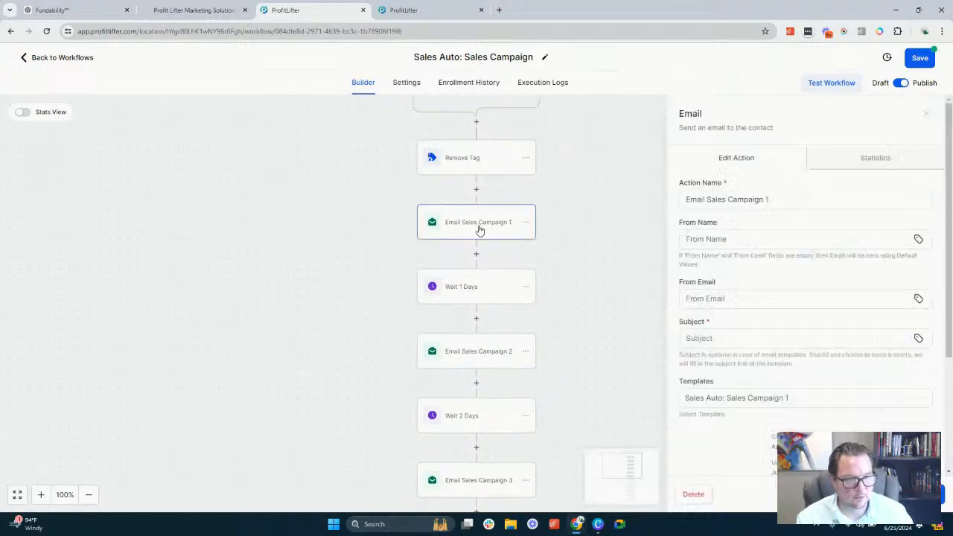
pyautogui.click(715, 239)
pyautogui.hotkey('ctrl', 'v')
pyautogui.click(741, 296)
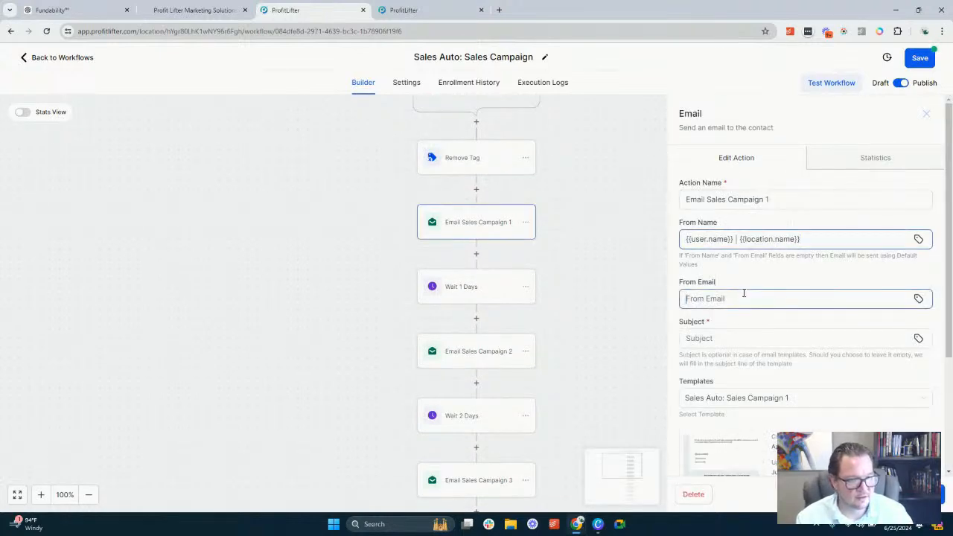
pyautogui.click(919, 299)
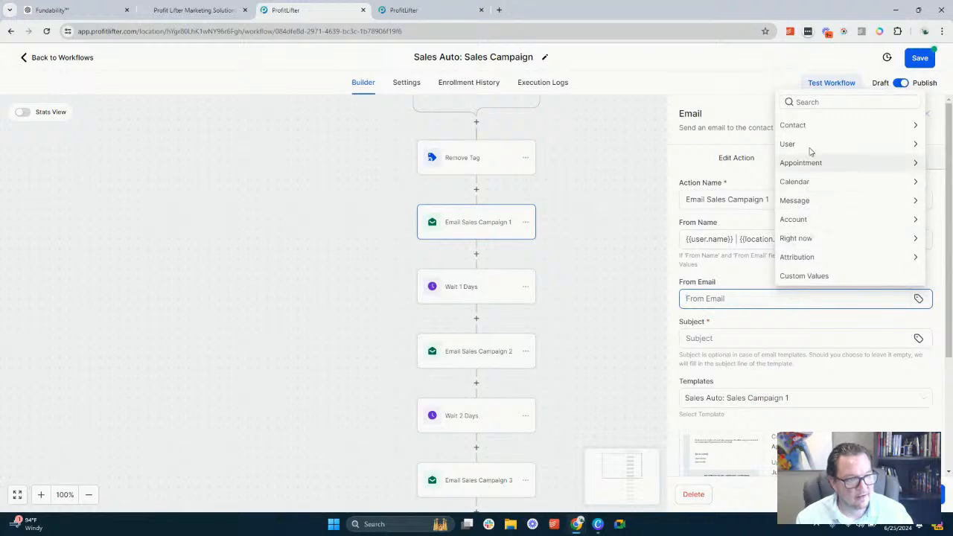
pyautogui.click(810, 147)
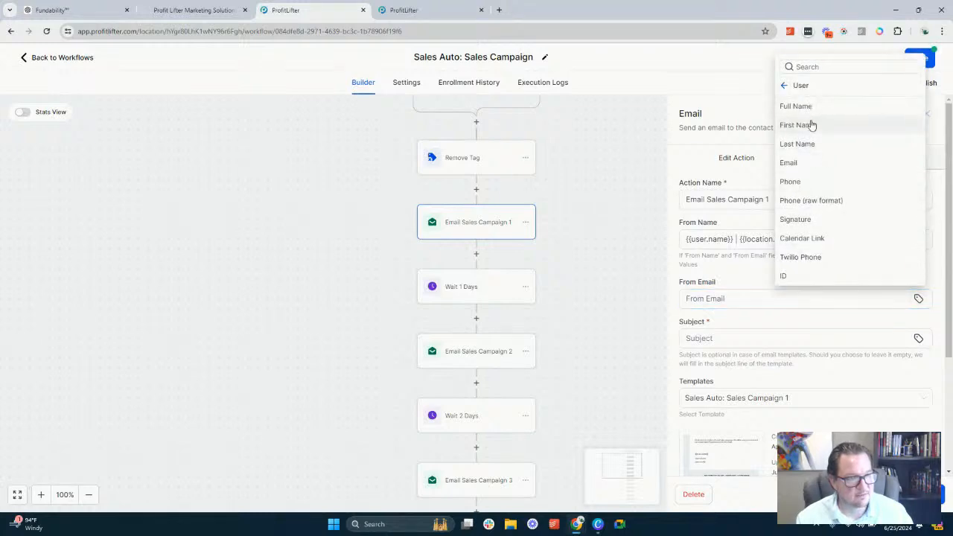
pyautogui.click(800, 165)
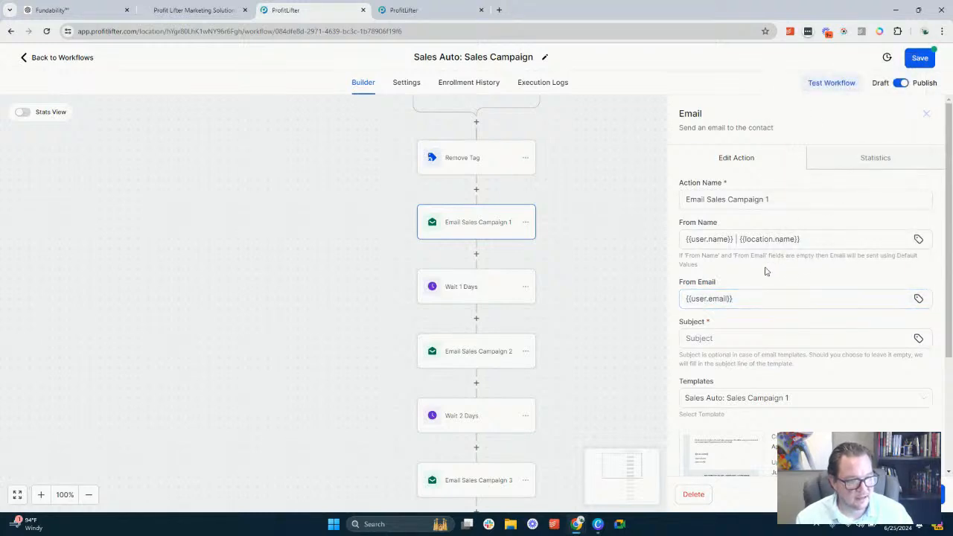
# Set Email Sales Campaign 1's Subject to "Create AI Subject" and save the email action
pyautogui.scroll(-1, 785, 309)
pyautogui.scroll(-1, 786, 309)
pyautogui.click(745, 240)
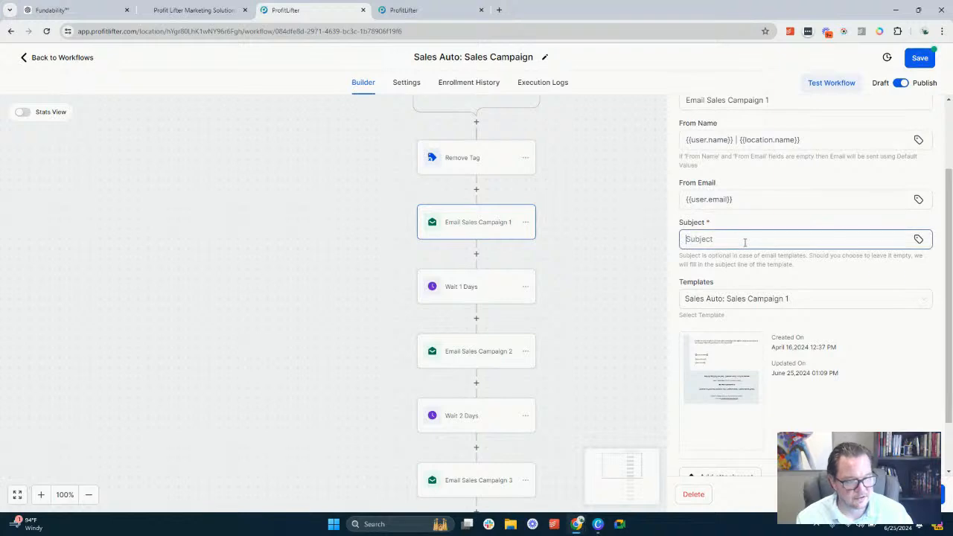
pyautogui.write('Us')
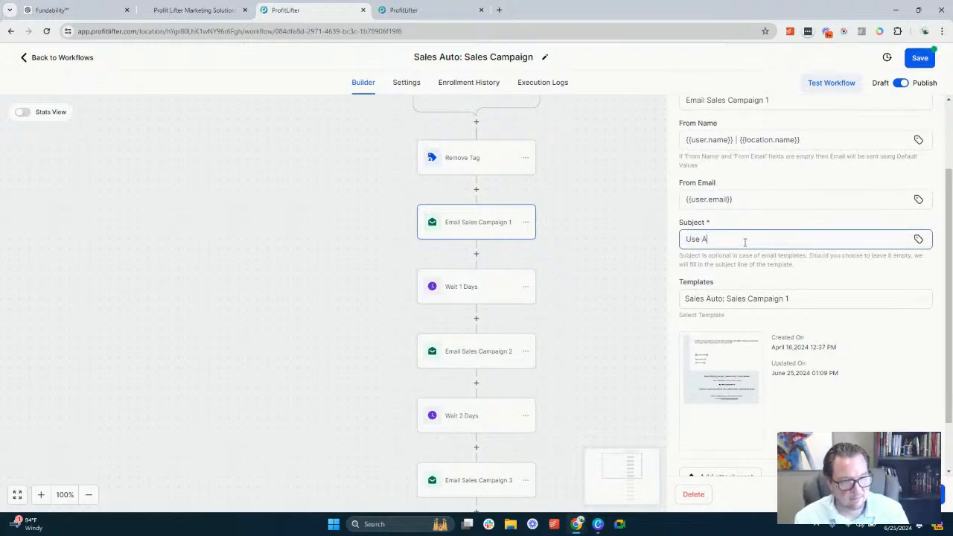
pyautogui.write('e A')
pyautogui.press('BackSpace')
pyautogui.press('BackSpace')
pyautogui.press('BackSpace')
pyautogui.press('BackSpace')
pyautogui.press('BackSpace')
pyautogui.write('Create AI')
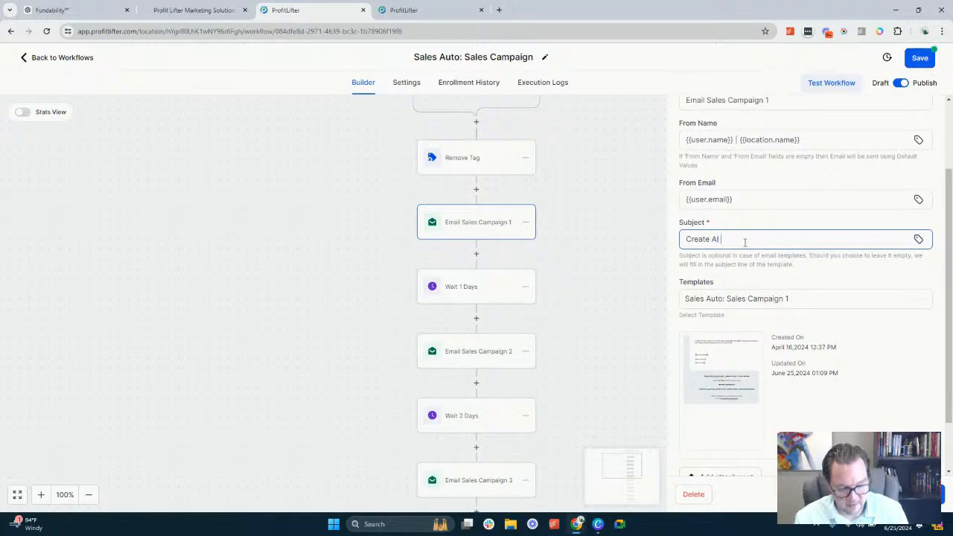
pyautogui.write(' Subject')
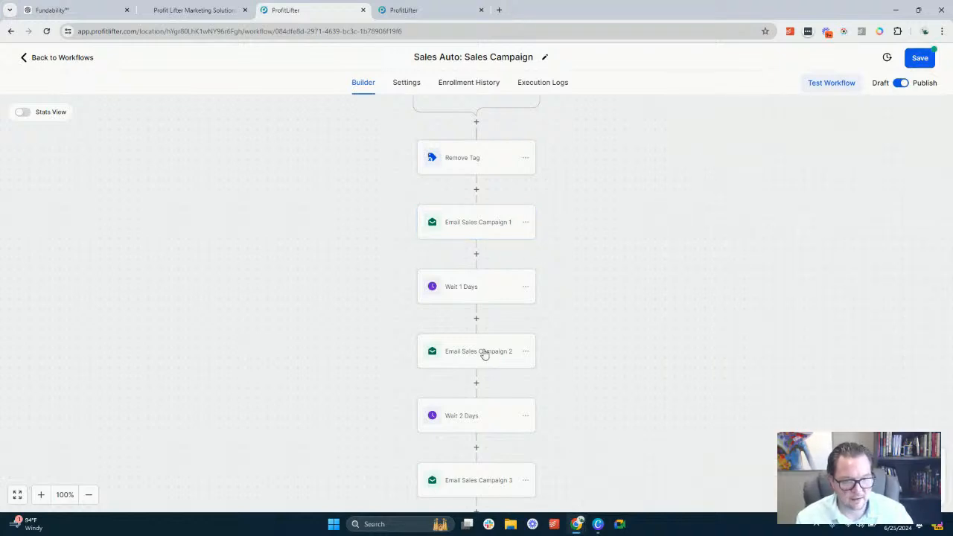
# Check the sender, subject and template fields of Email Sales Campaign 2 and Email Sales Campaign 3, closing each action
pyautogui.click(483, 354)
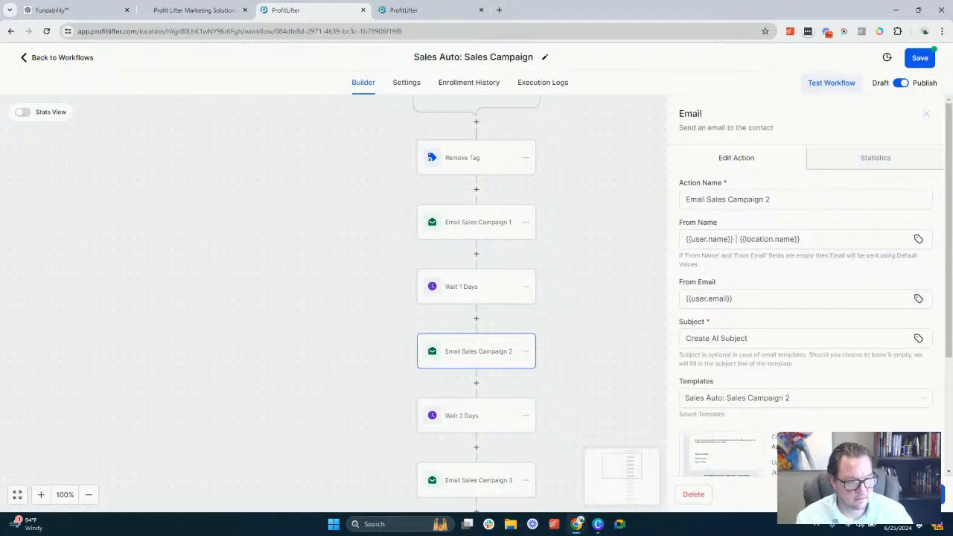
pyautogui.click(920, 494)
pyautogui.scroll(-1, 506, 339)
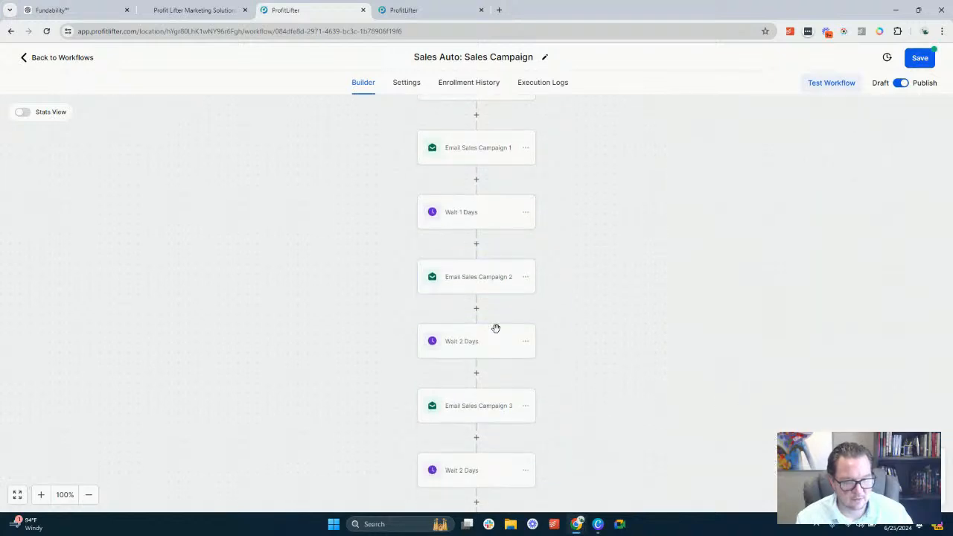
pyautogui.click(486, 406)
pyautogui.scroll(-2, 782, 356)
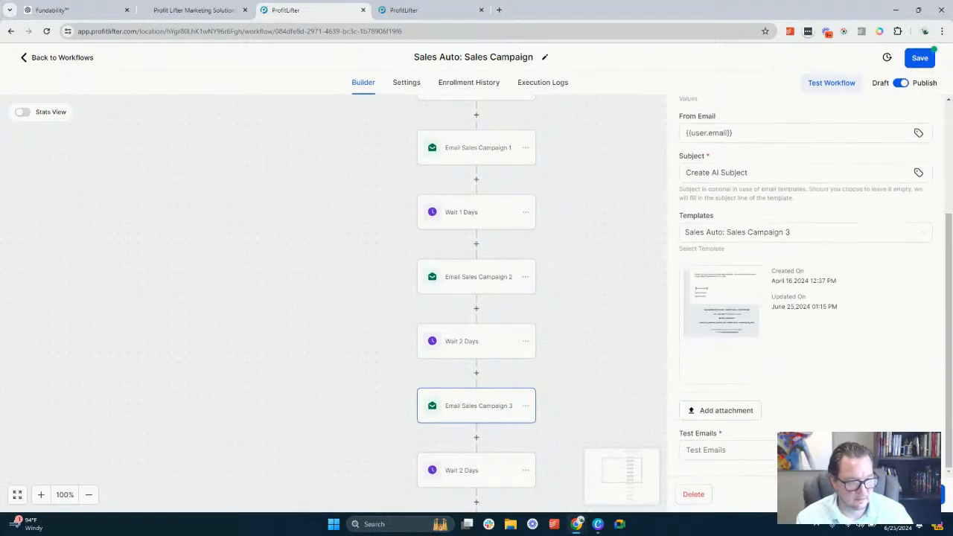
pyautogui.click(921, 494)
# In Email Sales Campaign 4, paste "{{user.name}} | {{location.name}}" as From Name and set From Email to {{user.email}}
pyautogui.scroll(-2, 459, 338)
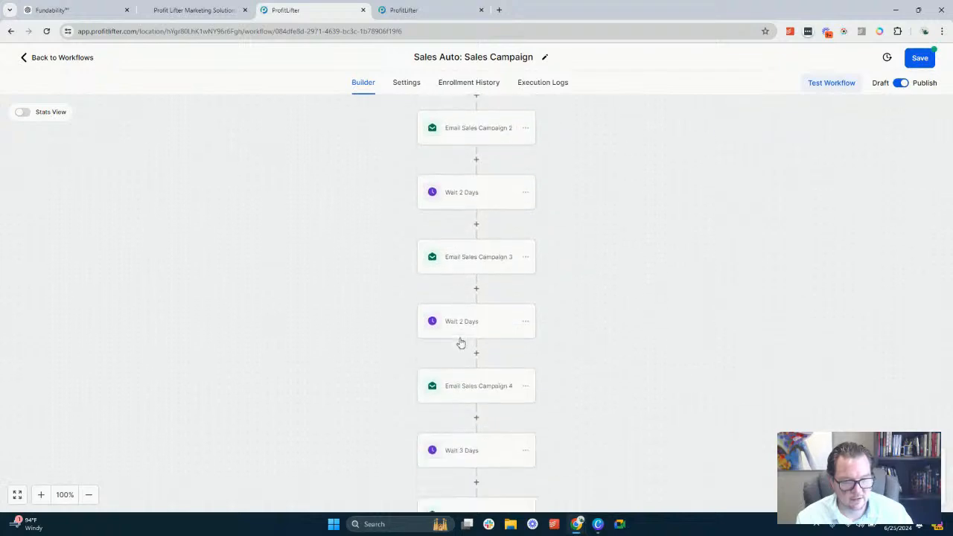
pyautogui.click(486, 400)
pyautogui.click(742, 239)
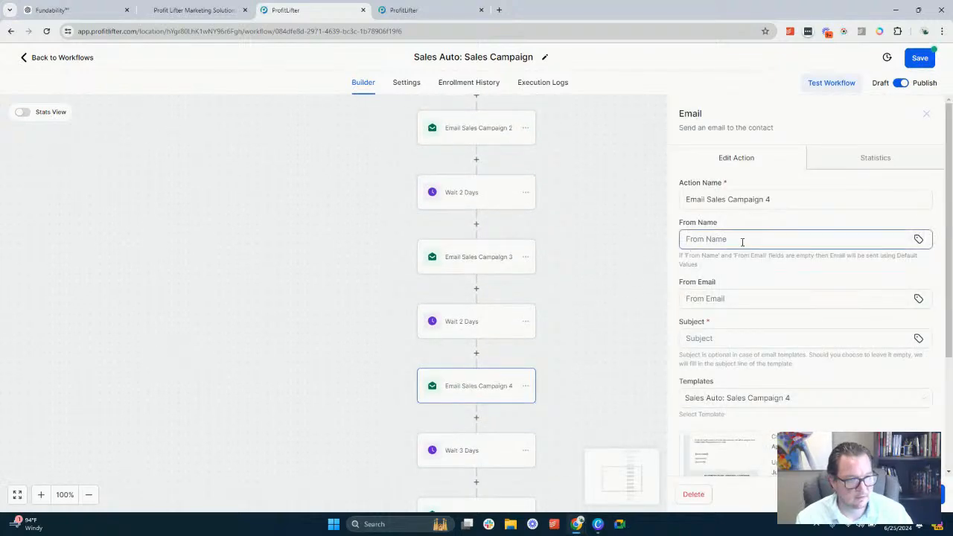
pyautogui.hotkey('ctrl', 'v')
pyautogui.click(761, 298)
pyautogui.click(761, 298)
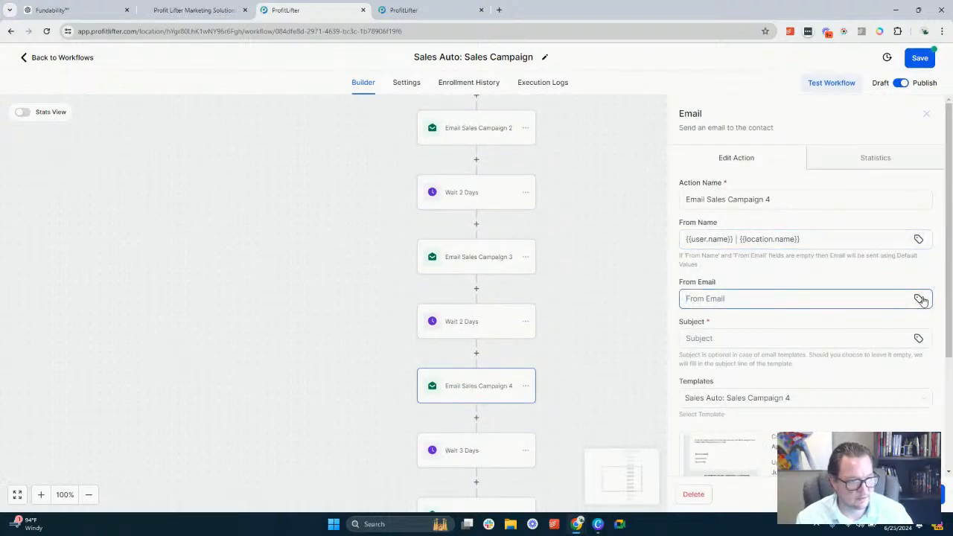
pyautogui.click(920, 298)
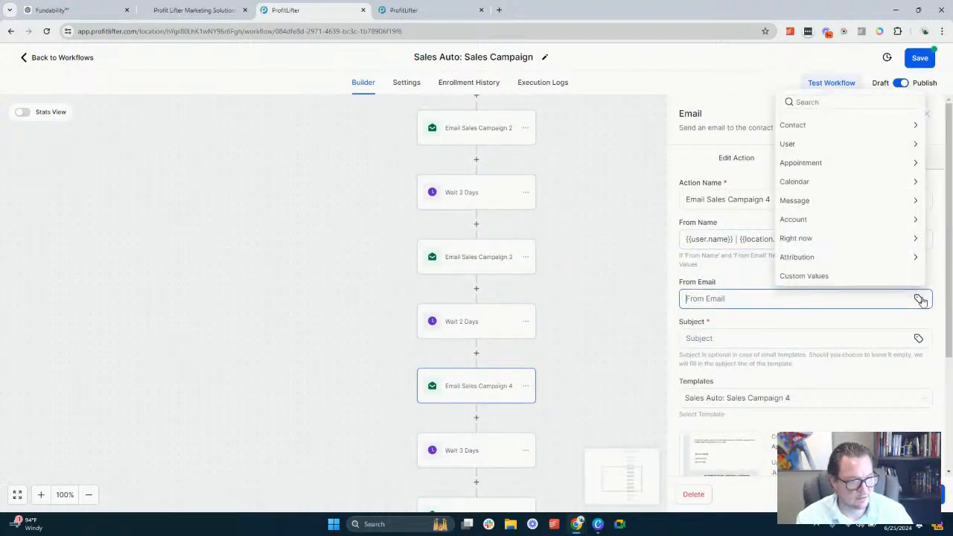
pyautogui.click(819, 146)
pyautogui.click(800, 163)
# Set Email Sales Campaign 4's Subject to "Create AI Subject" and save the email action
pyautogui.click(740, 335)
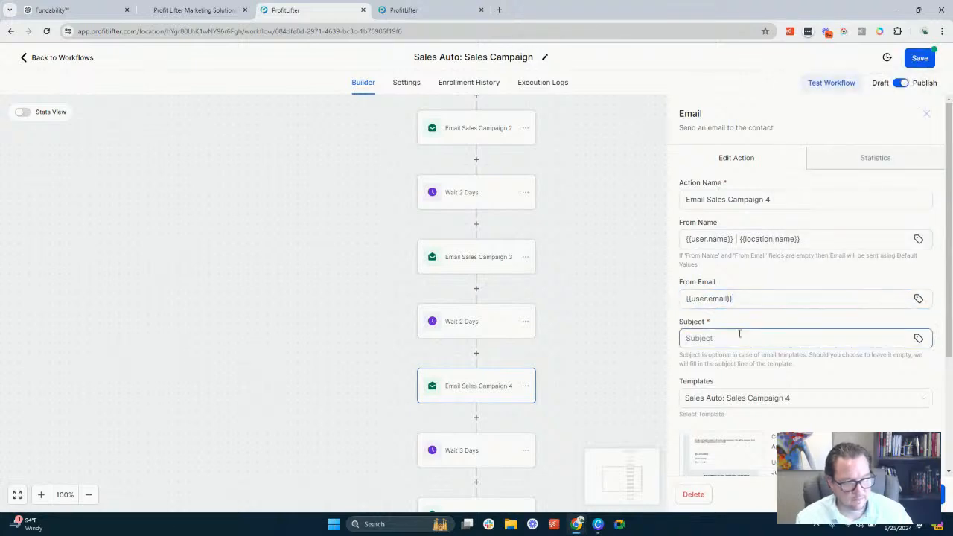
pyautogui.write('Create AI Subject')
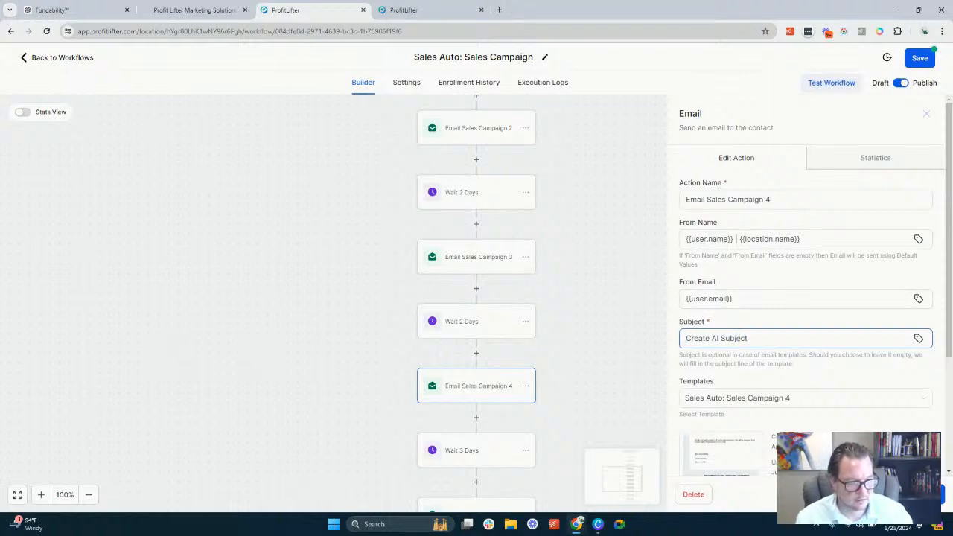
pyautogui.click(912, 494)
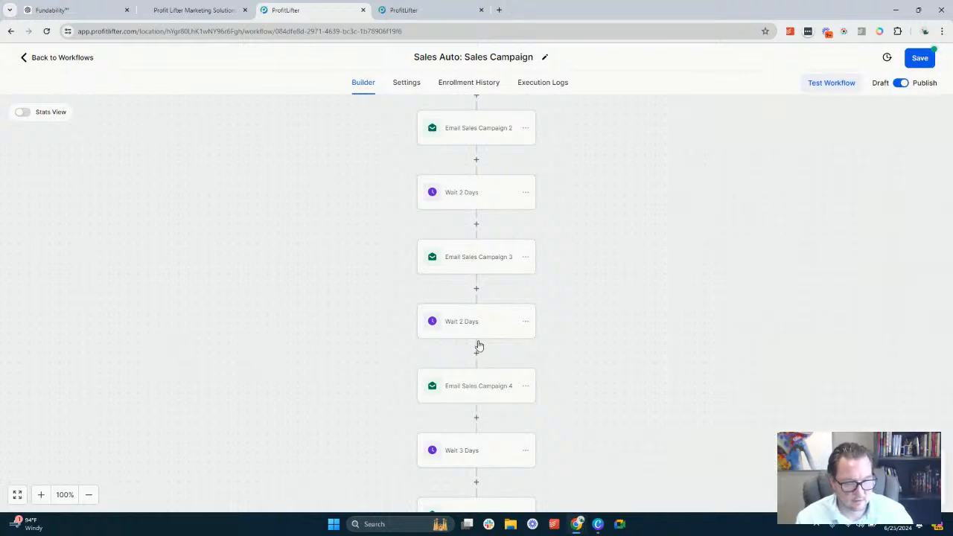
# In Email Sales Campaign 5, paste "{{user.name}} | {{location.name}}" as From Name and set From Email to {{user.email}}
pyautogui.scroll(-5, 480, 347)
pyautogui.click(487, 370)
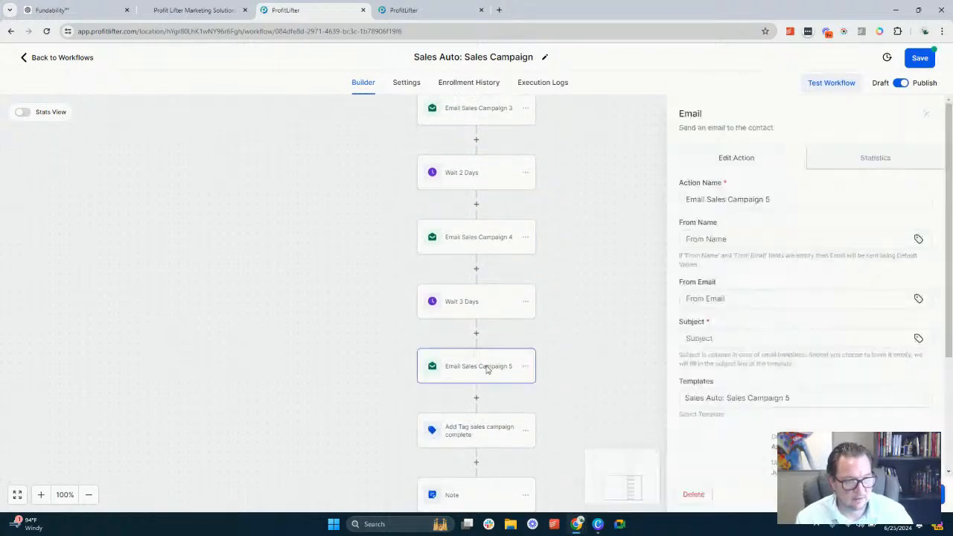
pyautogui.click(747, 240)
pyautogui.hotkey('ctrl', 'v')
pyautogui.click(787, 299)
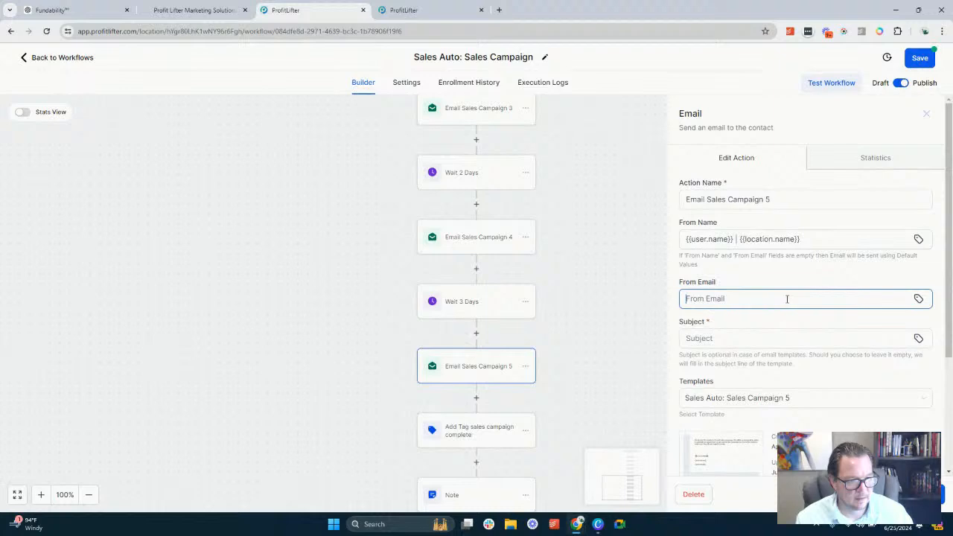
pyautogui.click(921, 299)
pyautogui.click(814, 146)
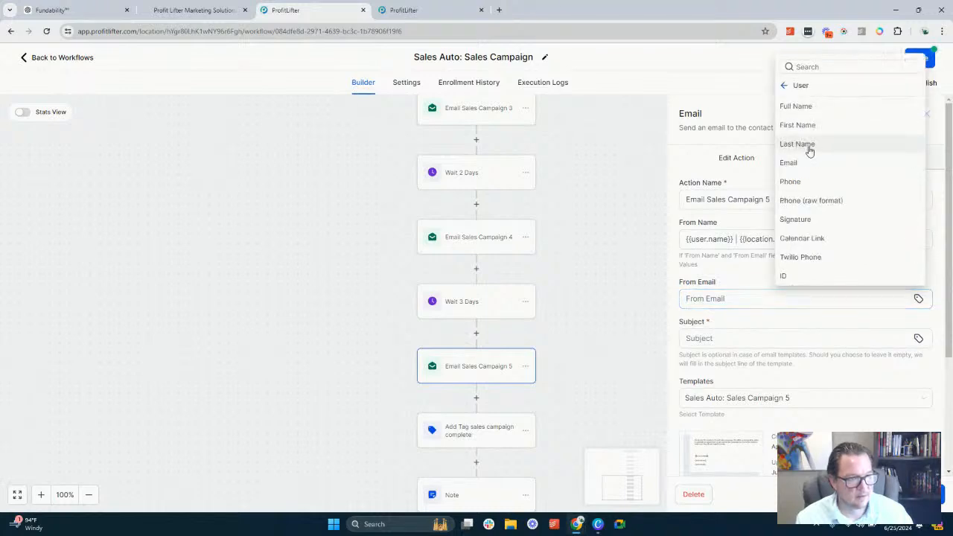
pyautogui.click(790, 163)
# Set Email Sales Campaign 5's Subject to "Create AI Subject" and close the email action
pyautogui.click(717, 341)
pyautogui.write('Cre')
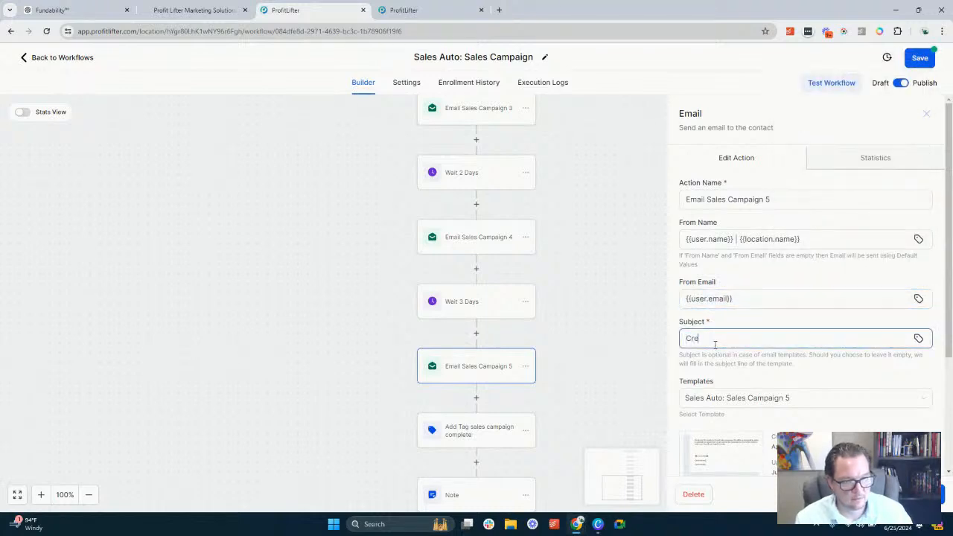
pyautogui.write('ate AI Subject')
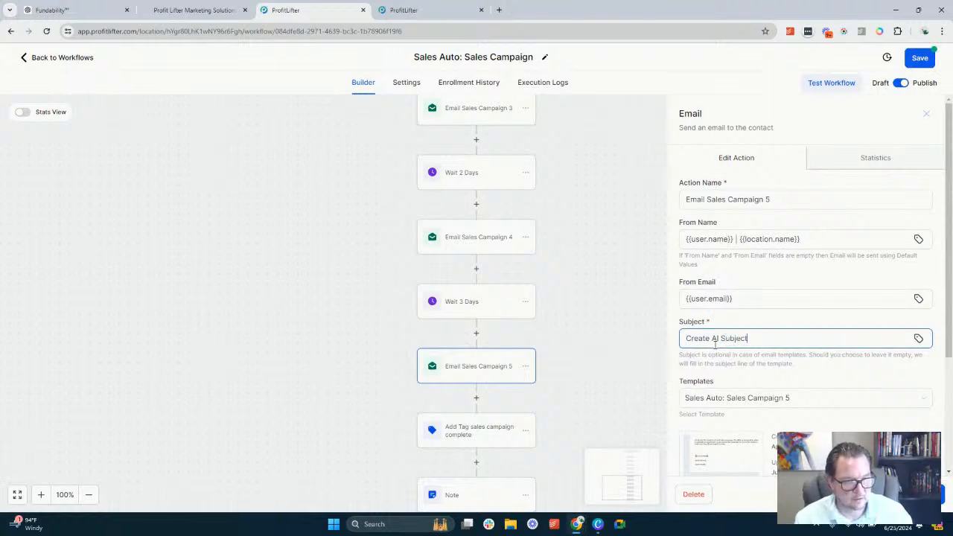
pyautogui.scroll(-3, 745, 335)
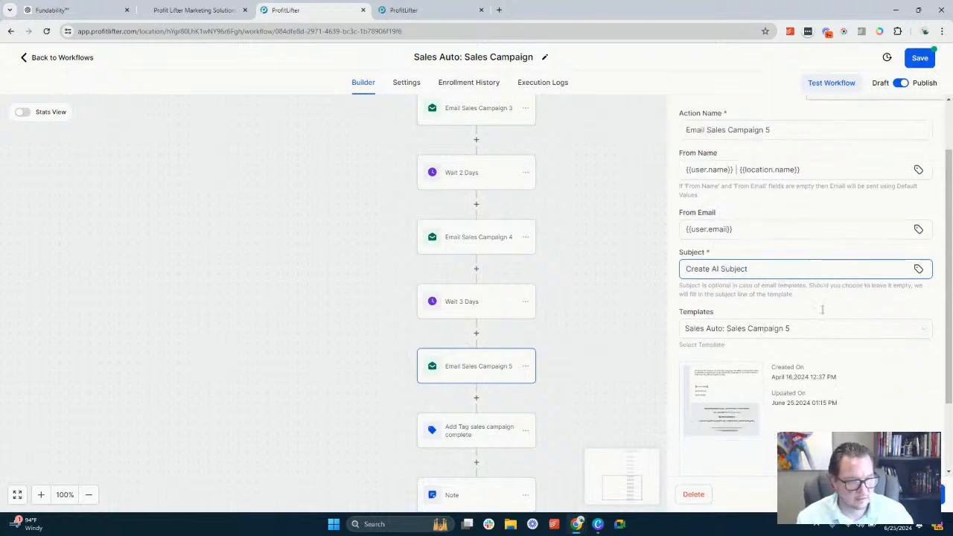
pyautogui.click(577, 317)
# Check the tag in the sales campaign complete tag action and the text in the final Note action, closing the note
pyautogui.scroll(-2, 521, 321)
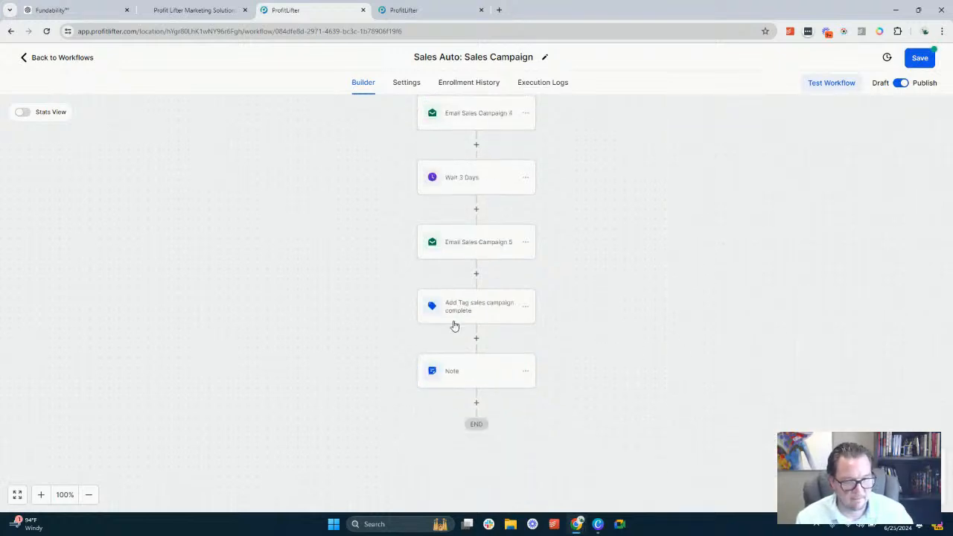
pyautogui.click(485, 305)
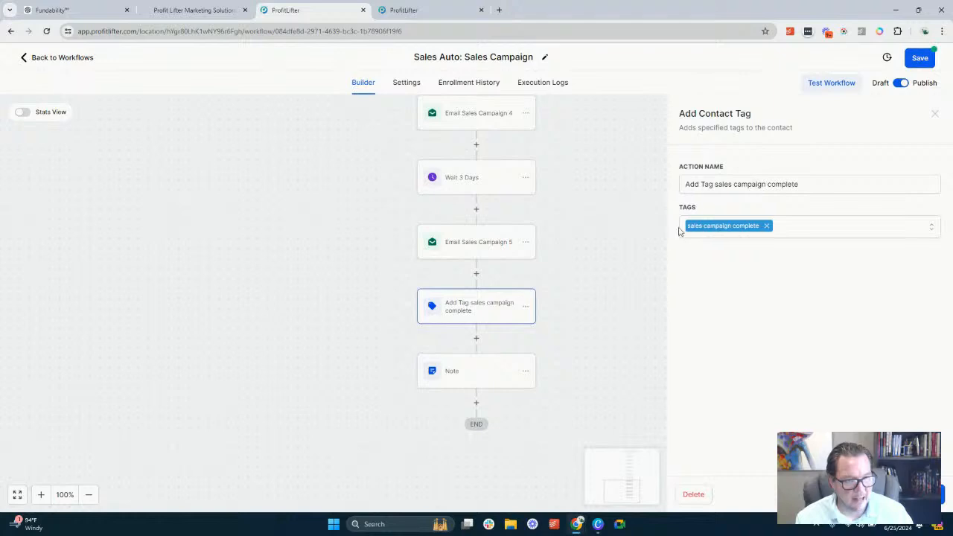
pyautogui.scroll(10, 495, 261)
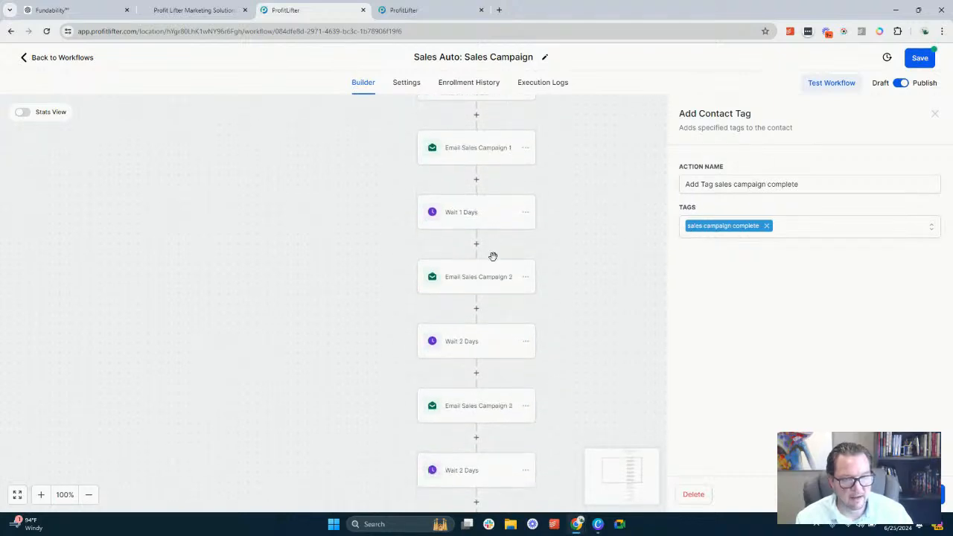
pyautogui.scroll(-10, 495, 261)
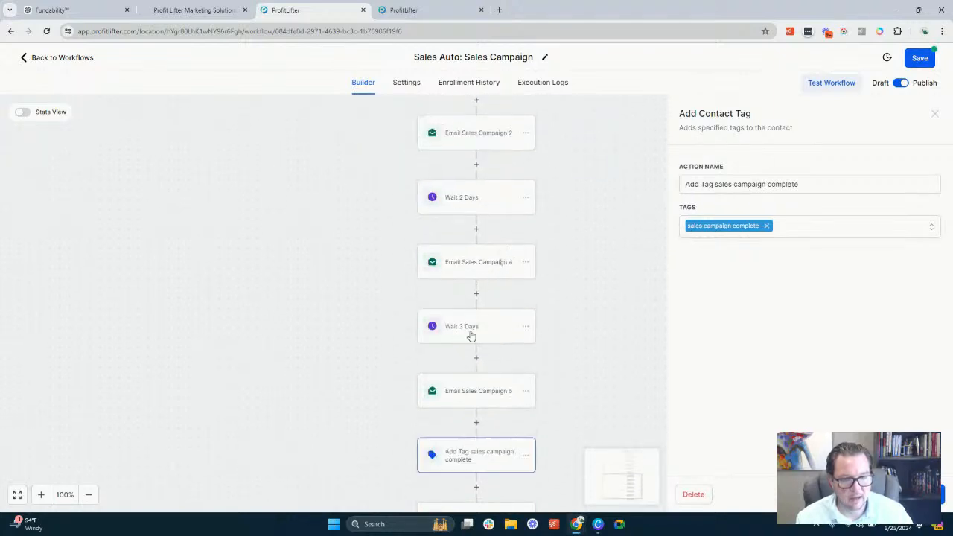
pyautogui.click(471, 381)
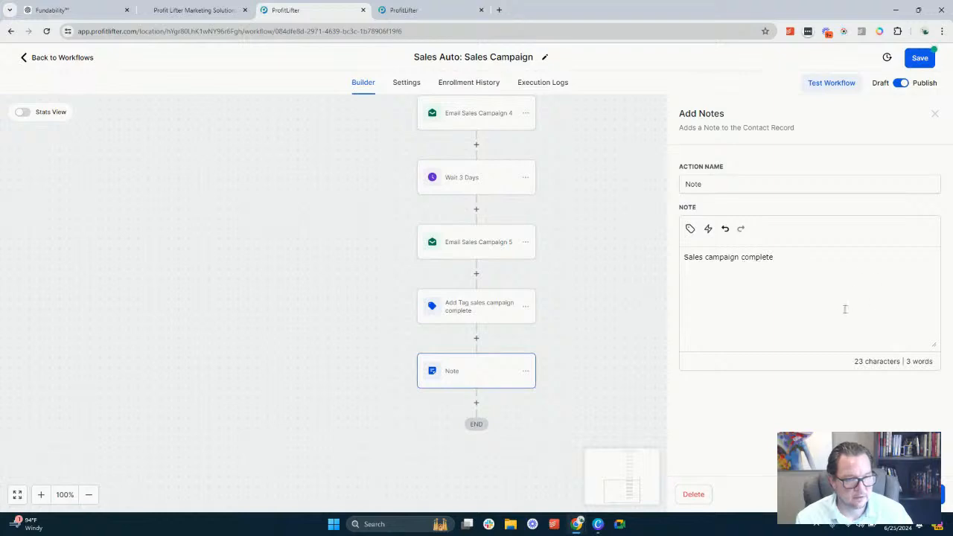
pyautogui.click(917, 494)
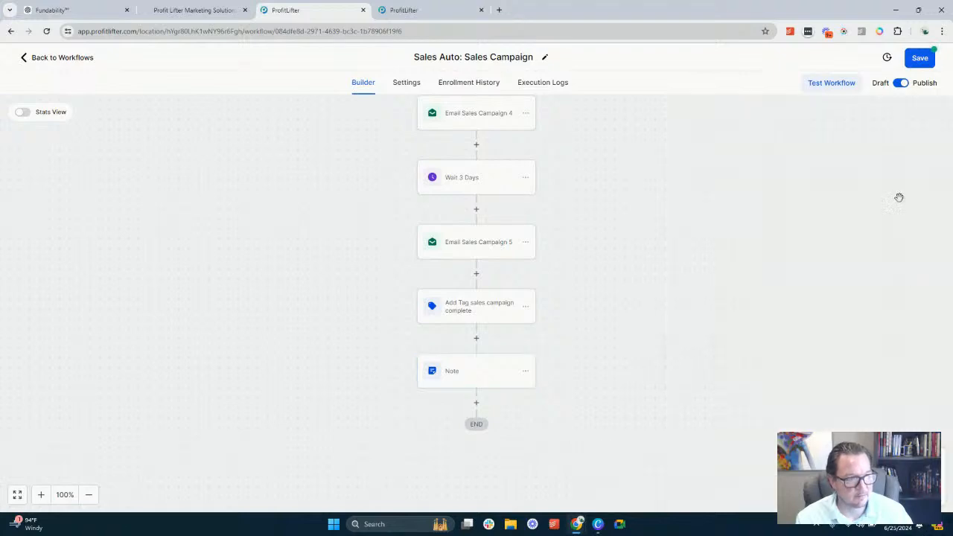
# Save the Sales Auto: Sales Campaign workflow and return to the workflow list of the SnapOn: Sales Process folder
pyautogui.click(919, 57)
pyautogui.scroll(10, 500, 193)
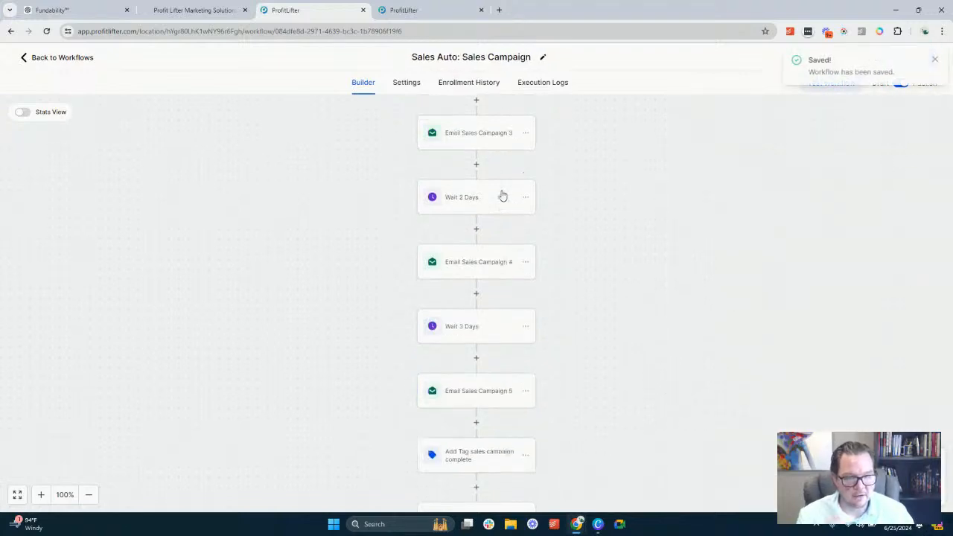
pyautogui.scroll(1, 502, 195)
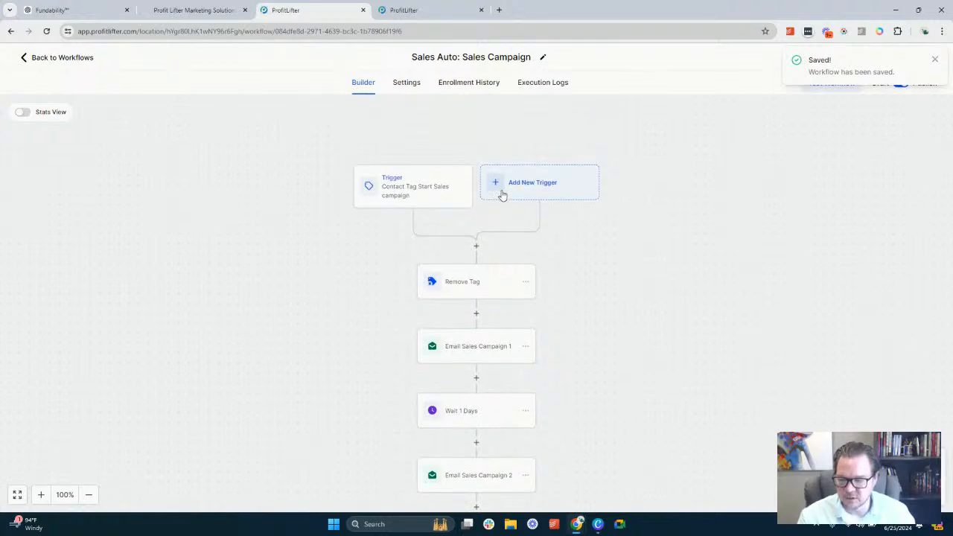
pyautogui.click(89, 60)
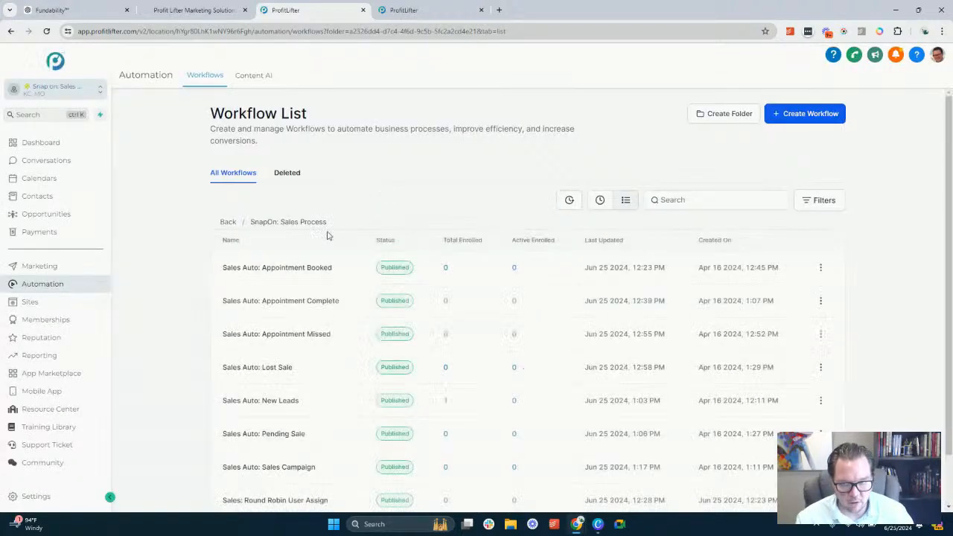
pyautogui.scroll(-1, 308, 263)
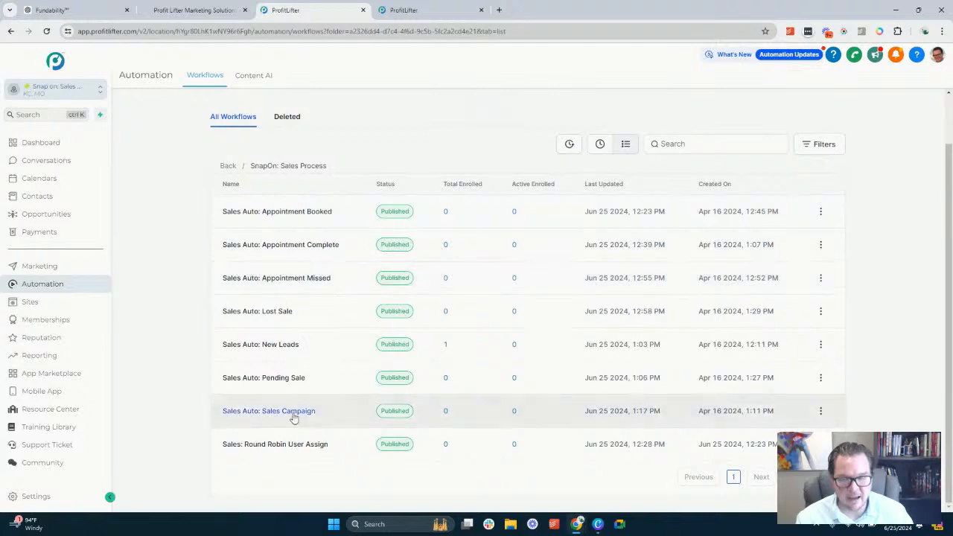